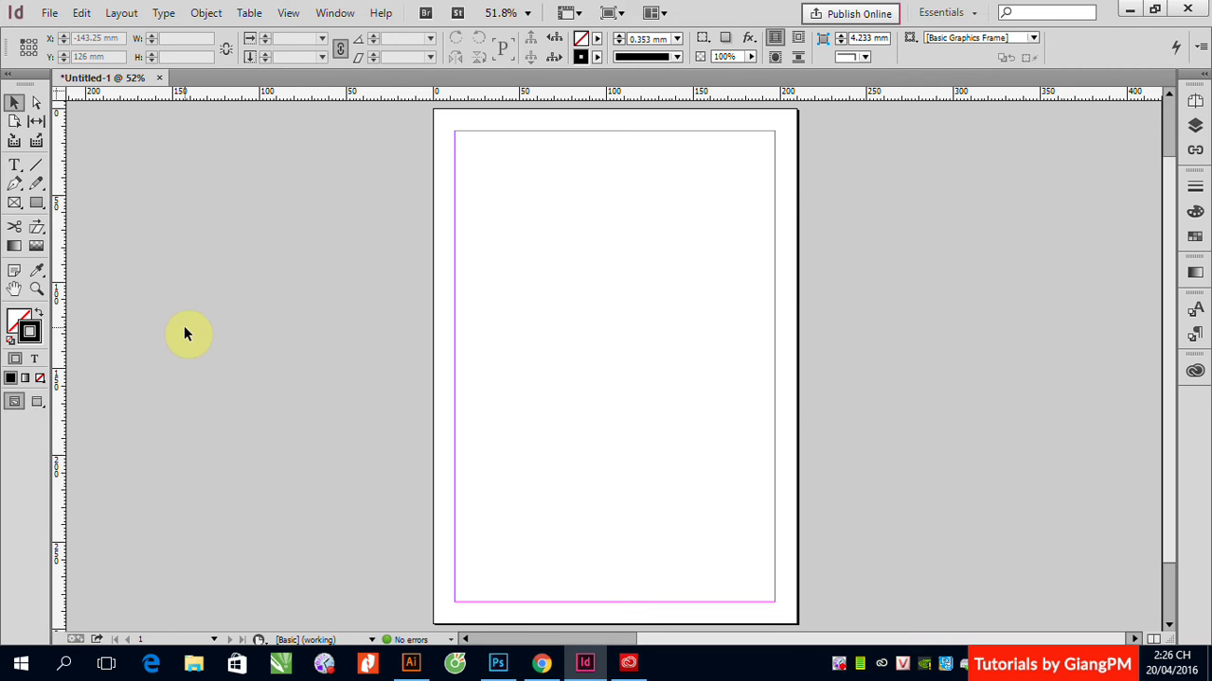
Step: Draw a rectangle about 130 mm by 98 mm on the page's upper part and fill it with C=100 M=0 Y=0 K=0, without a stroke
{"action": "left_click", "coordinate": [37, 203]}
{"action": "left_click_drag", "start_coordinate": [465, 162], "coordinate": [690, 331]}
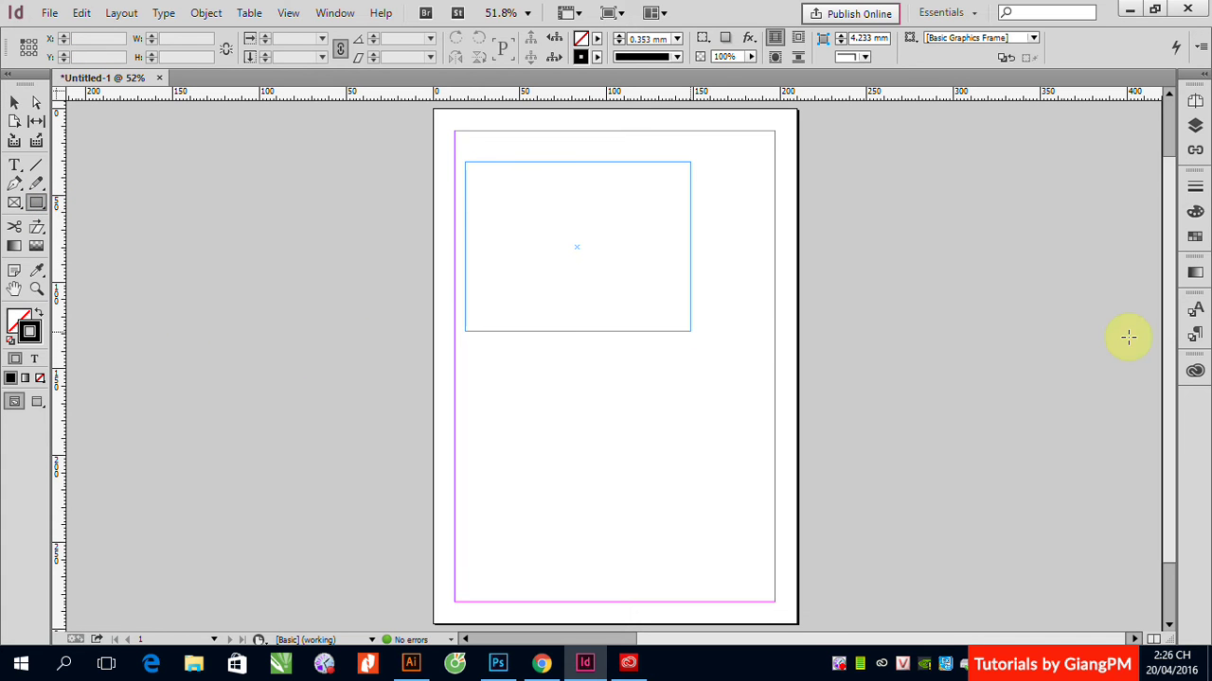
{"action": "left_click", "coordinate": [1193, 238]}
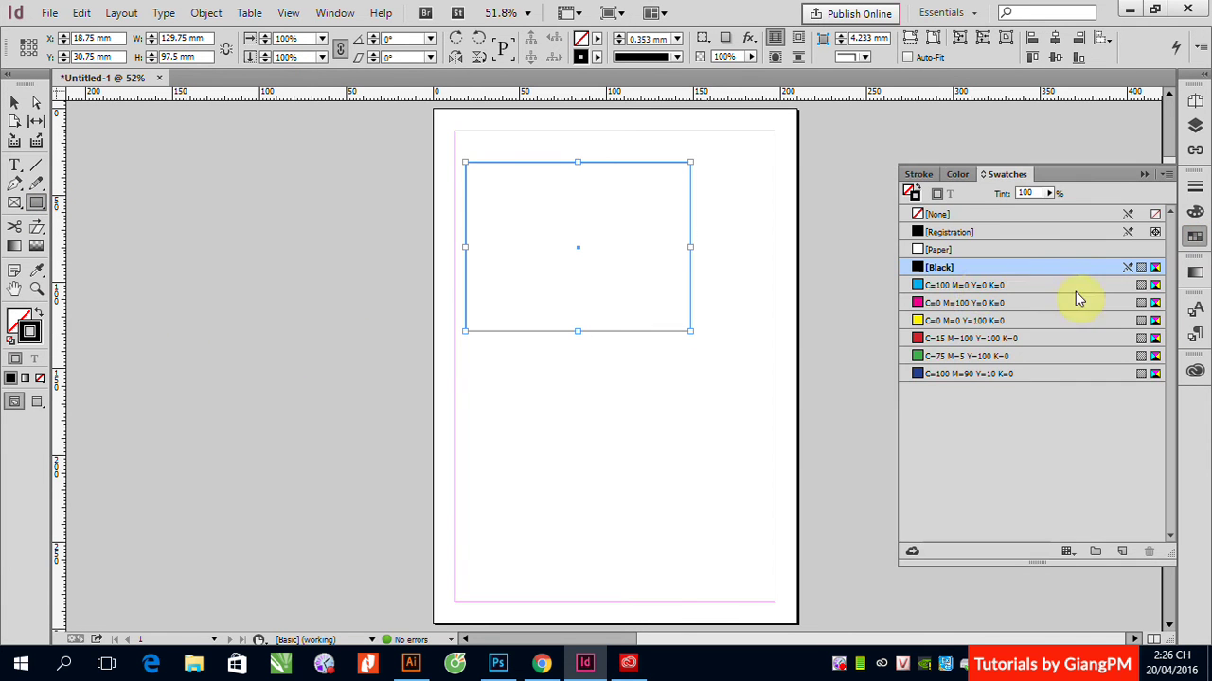
{"action": "left_click", "coordinate": [937, 285]}
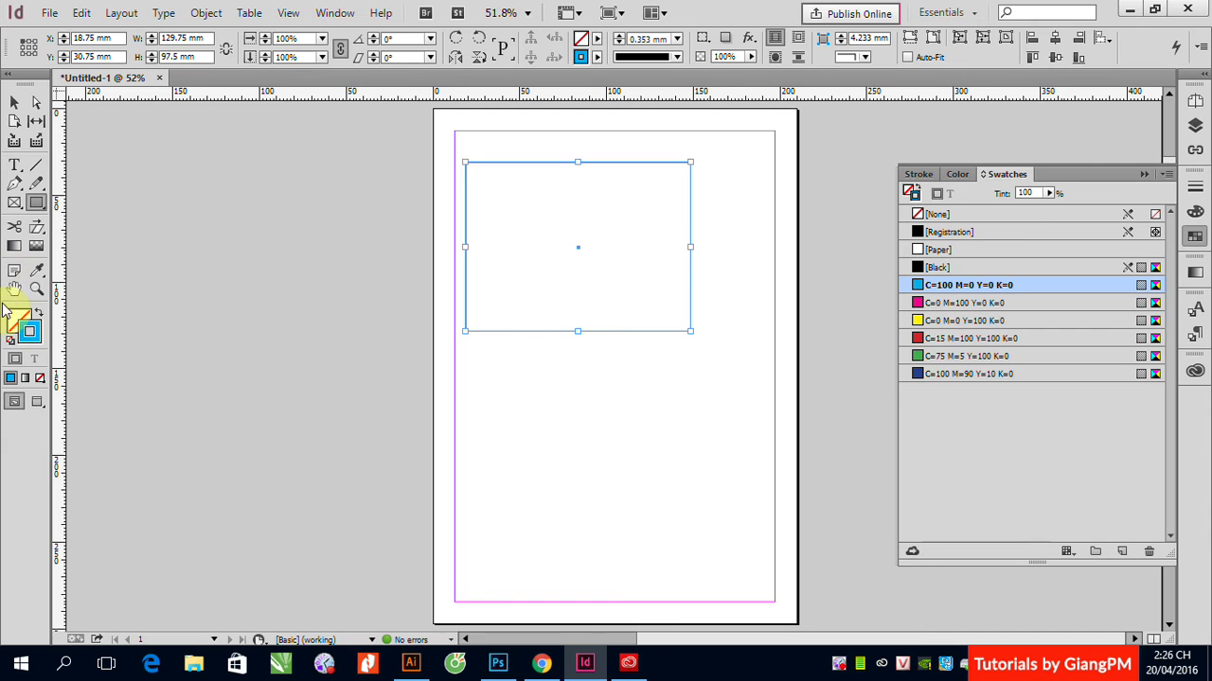
{"action": "left_click", "coordinate": [36, 311]}
{"action": "left_click", "coordinate": [15, 101]}
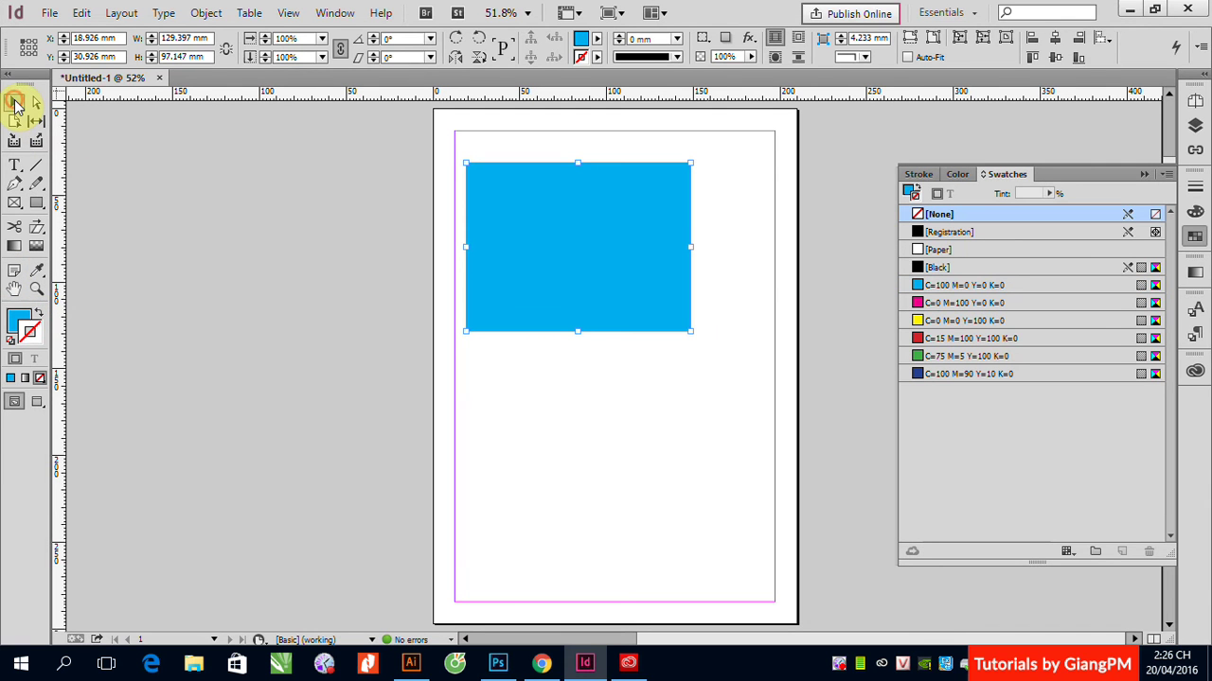
{"action": "left_click", "coordinate": [845, 230]}
Step: Add a Drop Shadow effect to the cyan rectangle and turn on its preview
{"action": "left_click", "coordinate": [596, 236]}
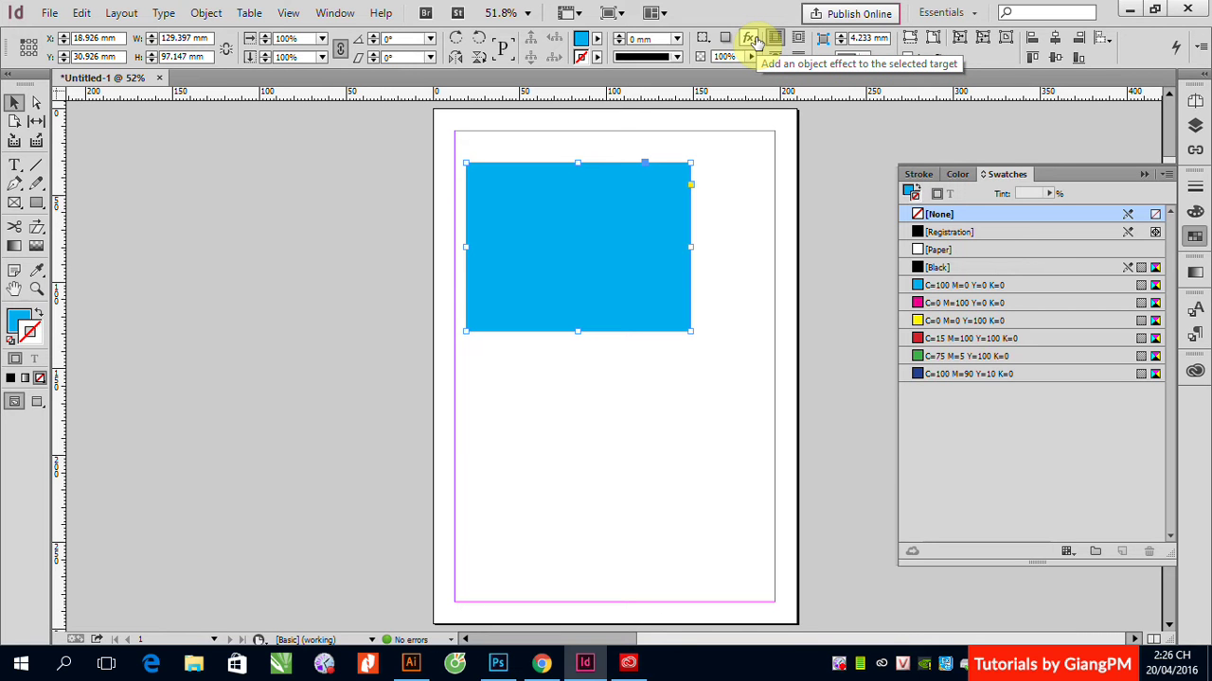
{"action": "left_click", "coordinate": [514, 271]}
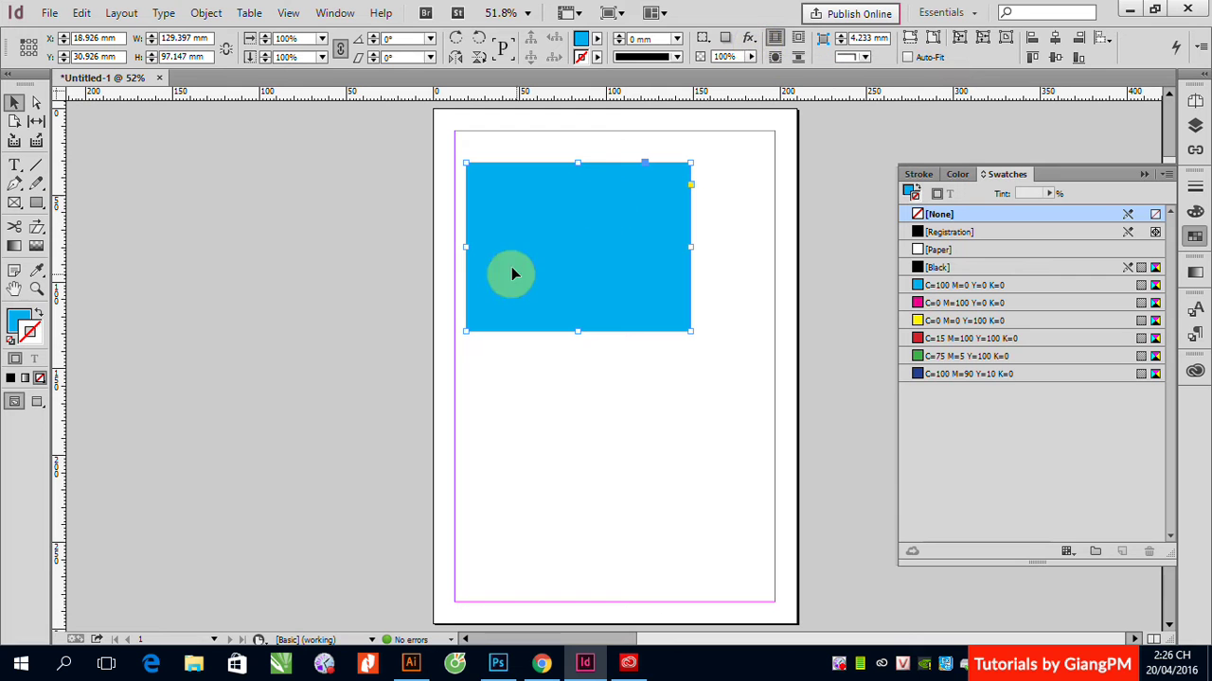
{"action": "left_click", "coordinate": [506, 236]}
{"action": "left_click", "coordinate": [558, 257]}
{"action": "right_click", "coordinate": [558, 257]}
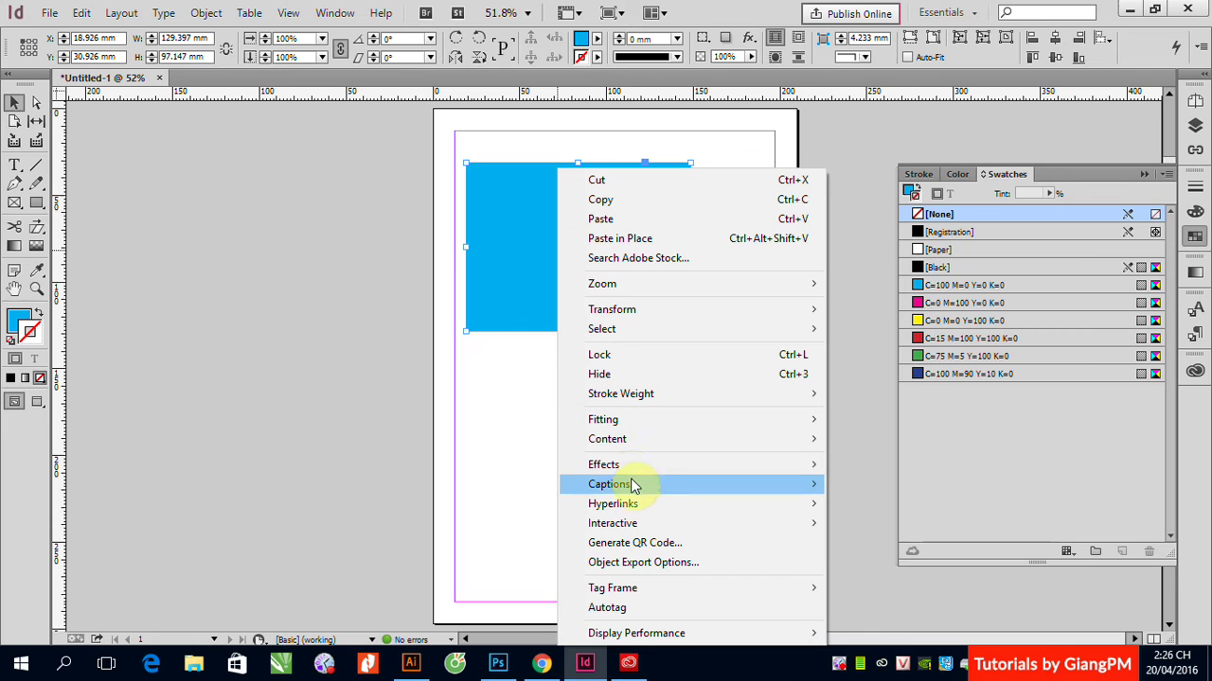
{"action": "mouse_move", "coordinate": [629, 468]}
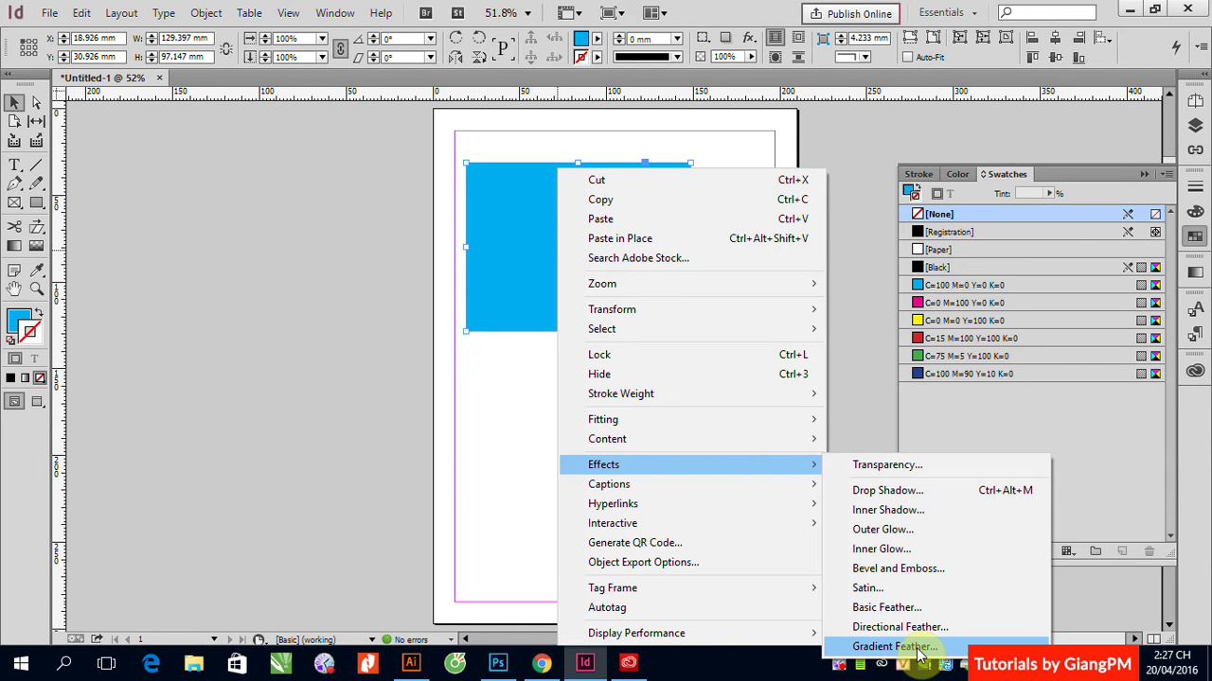
{"action": "left_click", "coordinate": [920, 492]}
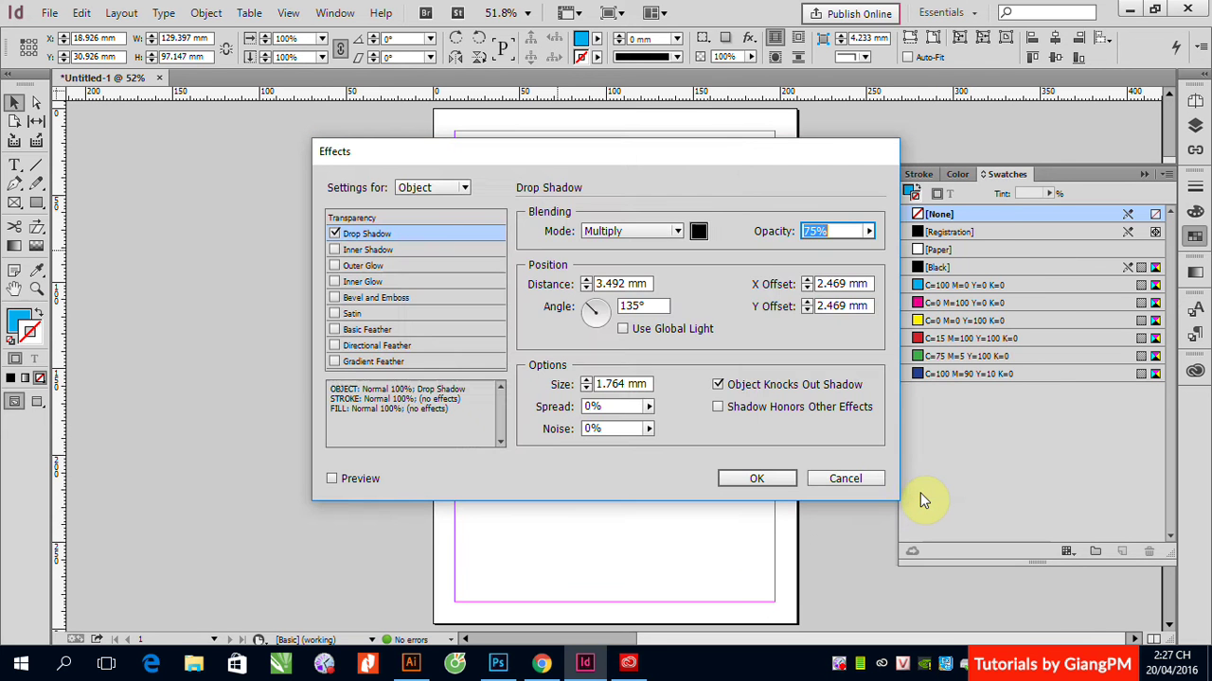
{"action": "left_click_drag", "start_coordinate": [707, 156], "coordinate": [471, 222]}
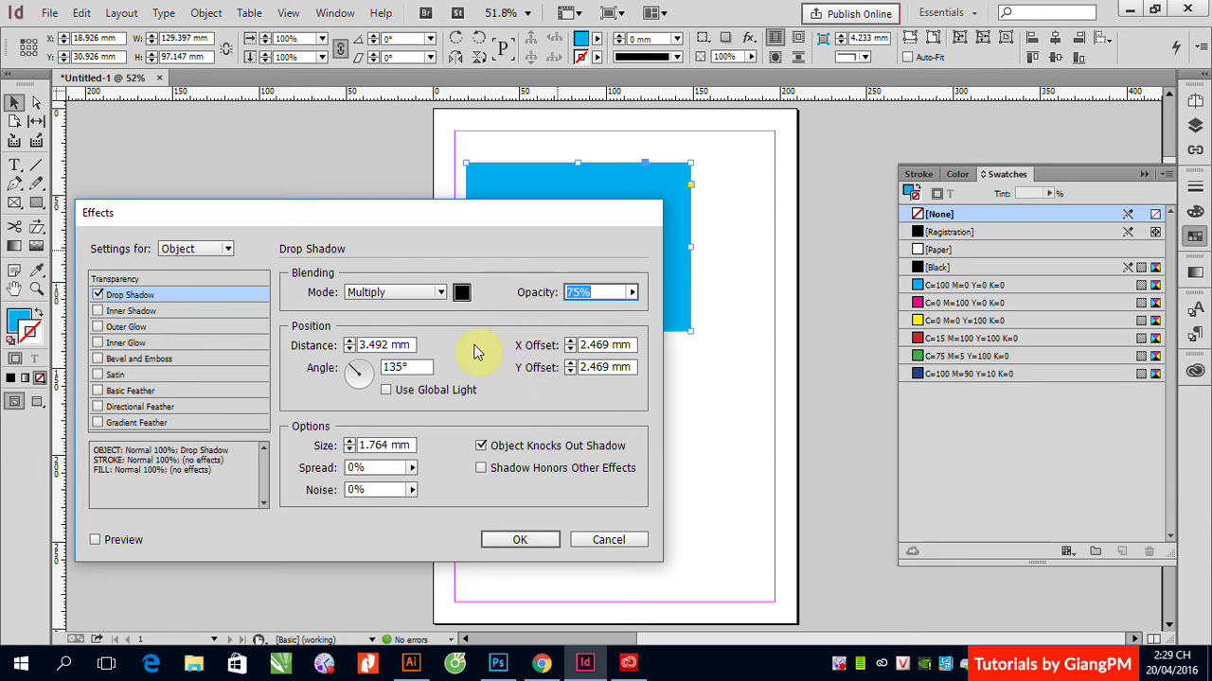
{"action": "left_click", "coordinate": [389, 368]}
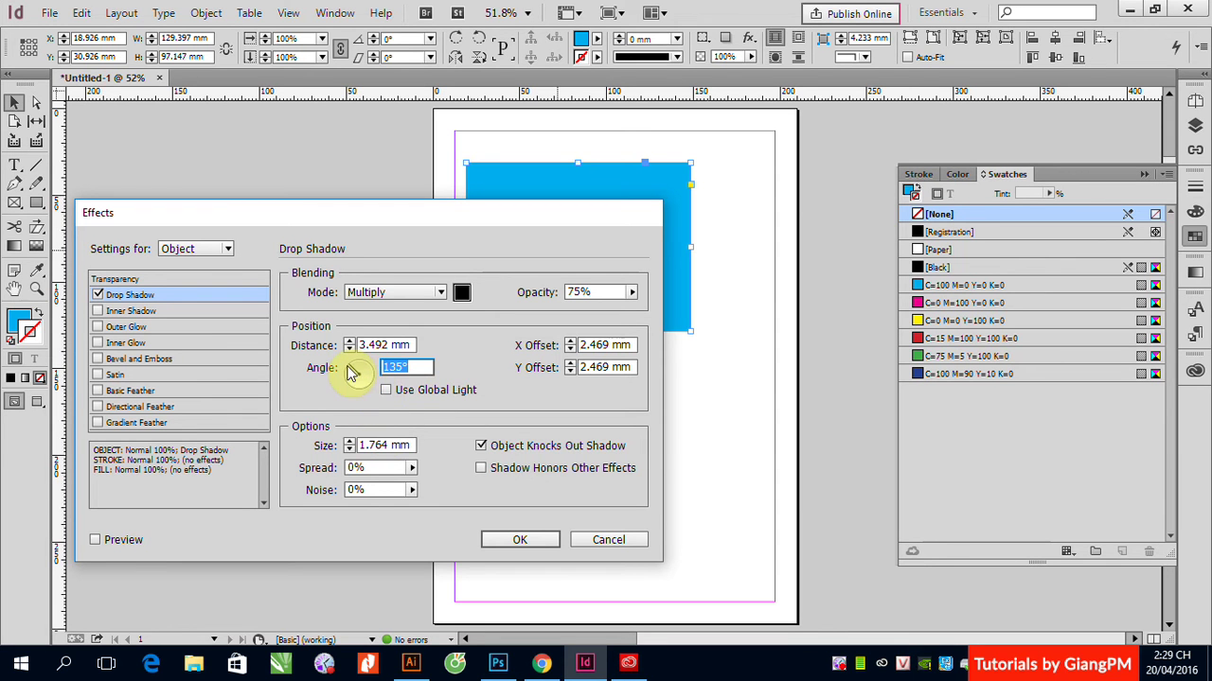
{"action": "left_click", "coordinate": [97, 539]}
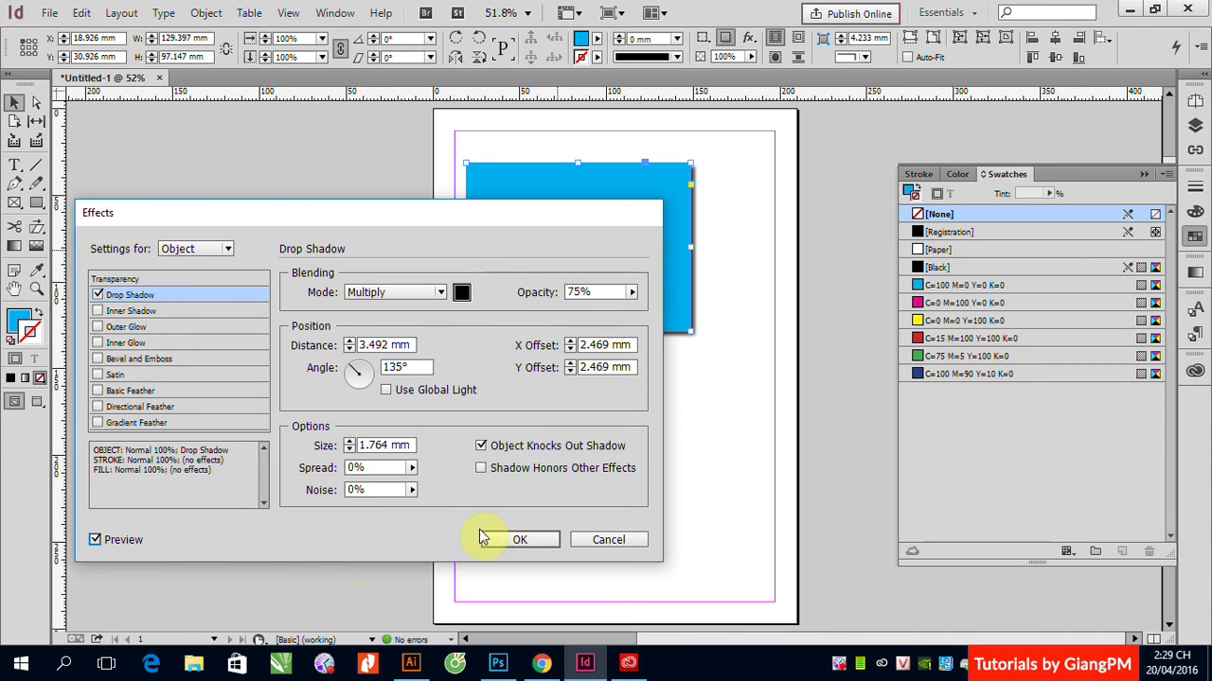
Step: Set the shadow's angle to 133° and its X offset to 10 mm
{"action": "mouse_move", "coordinate": [346, 379]}
{"action": "left_mouse_down"}
{"action": "mouse_move", "coordinate": [354, 389]}
{"action": "mouse_move", "coordinate": [350, 371]}
{"action": "left_mouse_up"}
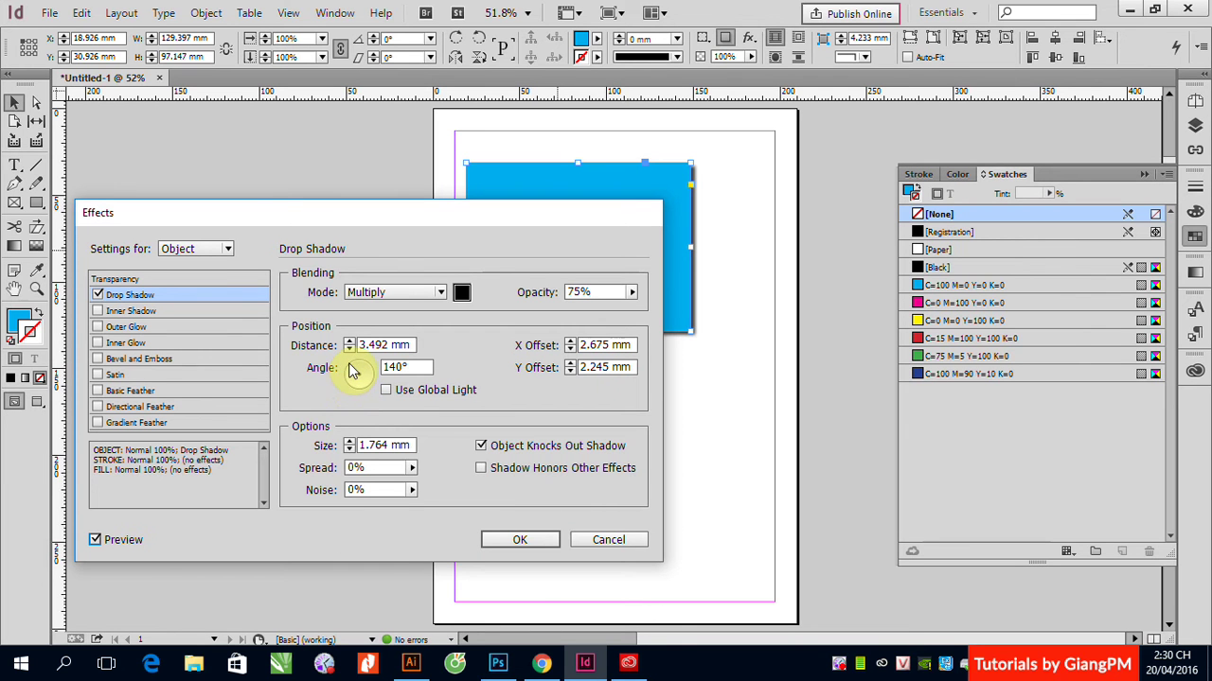
{"action": "left_click", "coordinate": [351, 369]}
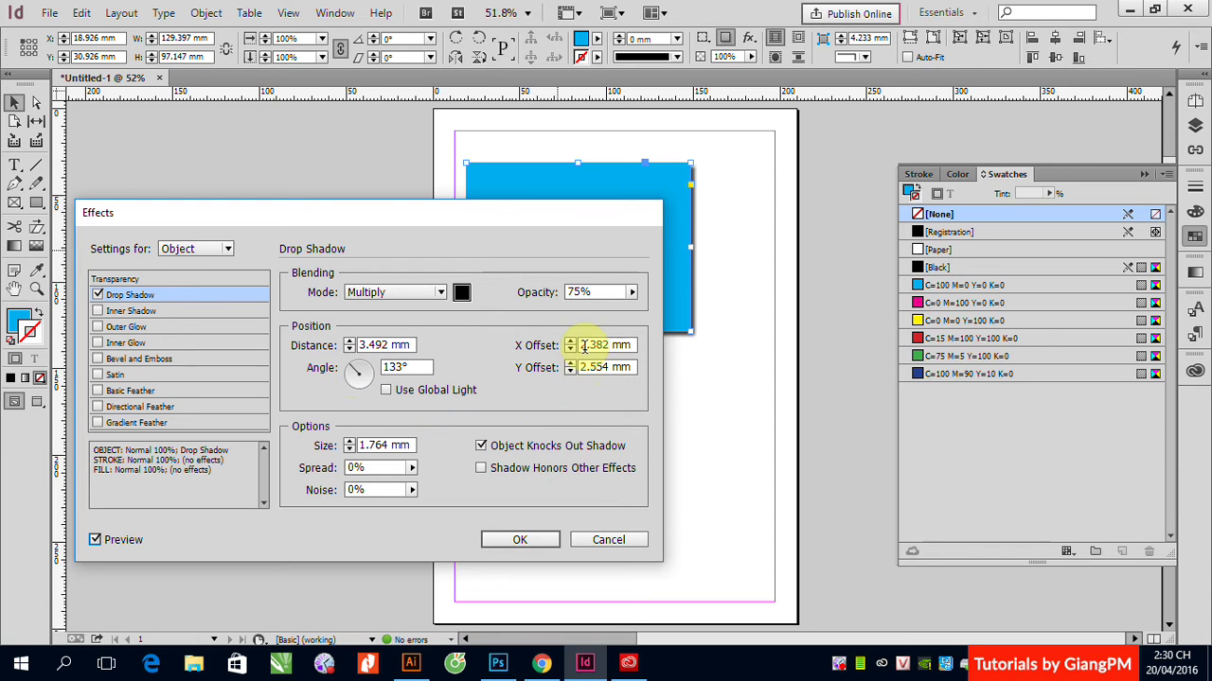
{"action": "left_click_drag", "start_coordinate": [584, 344], "coordinate": [615, 345]}
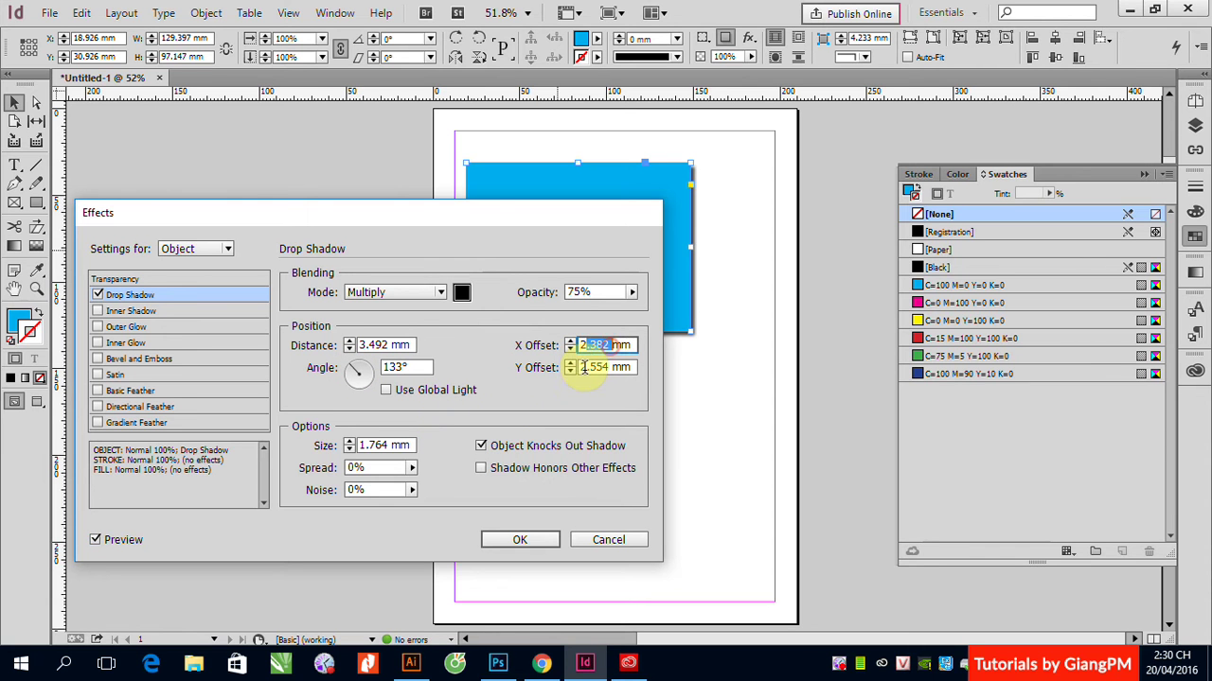
{"action": "key", "text": "BackSpace"}
{"action": "type", "text": "10"}
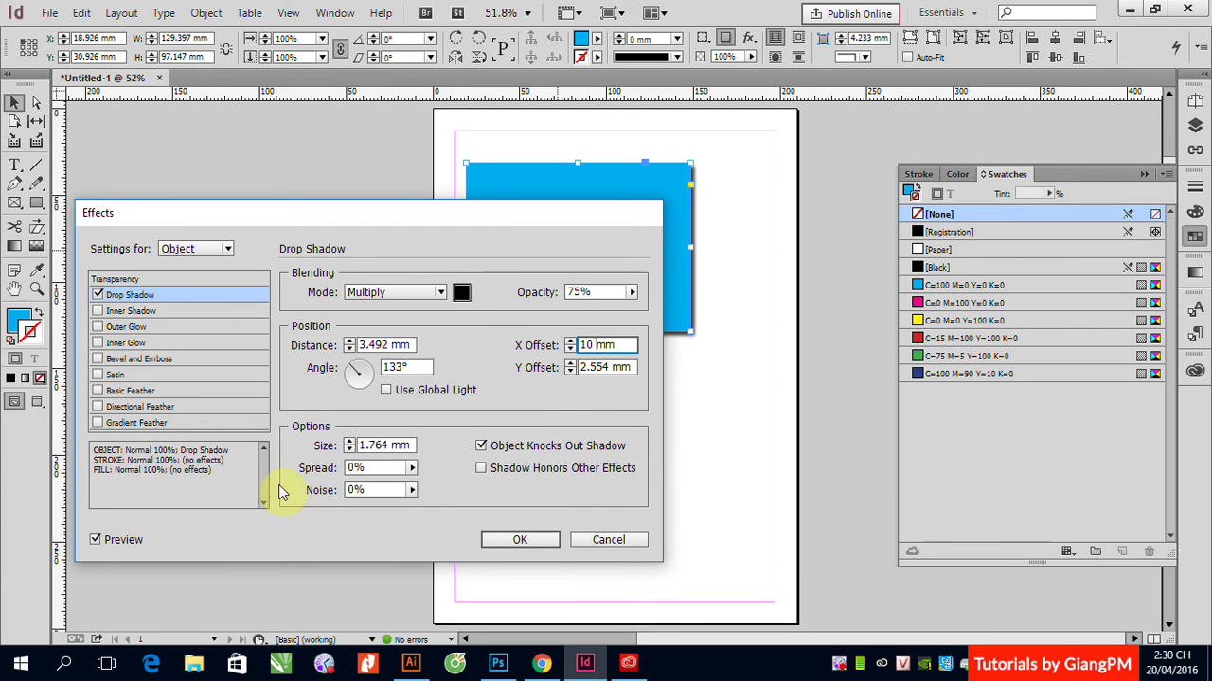
{"action": "double_click", "coordinate": [604, 367]}
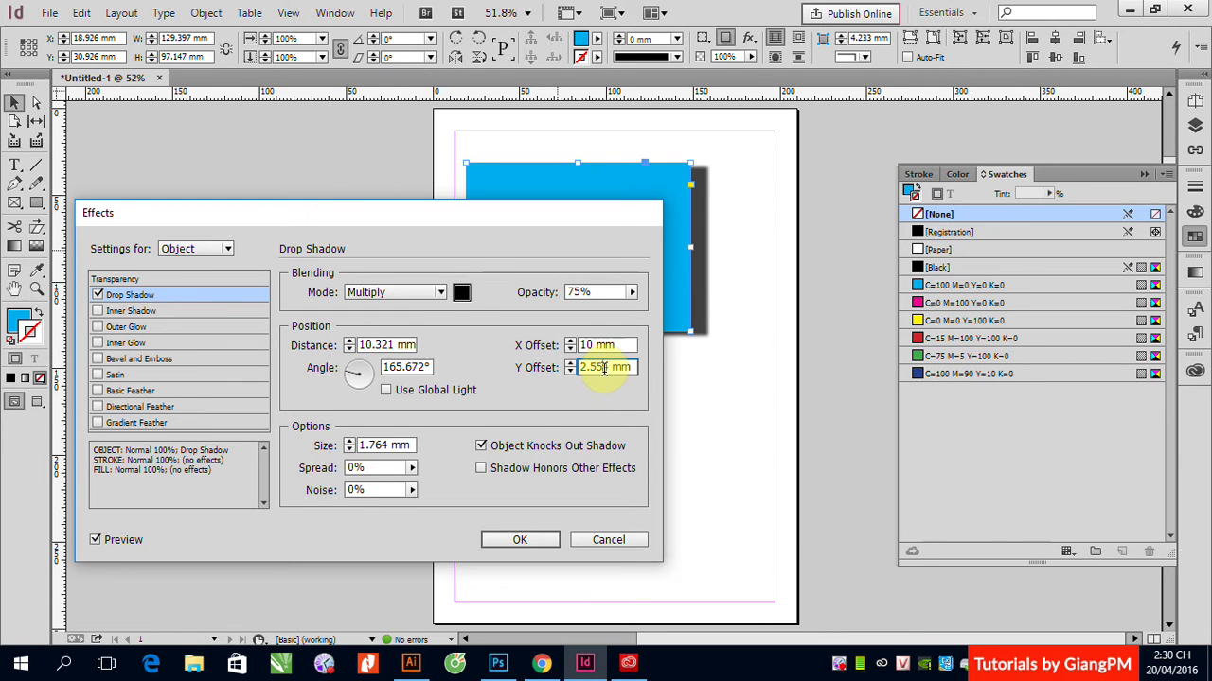
{"action": "left_click", "coordinate": [604, 369]}
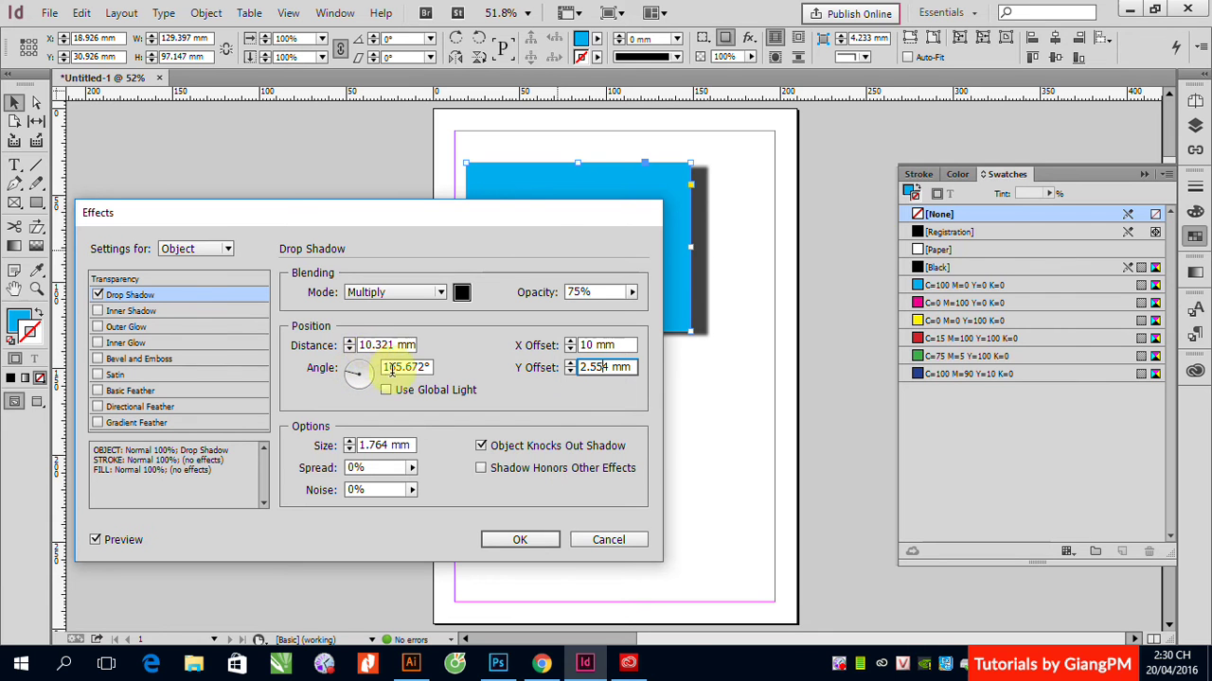
Step: Raise the drop shadow's distance in increments to 42 mm
{"action": "left_click", "coordinate": [349, 341]}
{"action": "left_click", "coordinate": [350, 341]}
{"action": "left_click", "coordinate": [349, 341]}
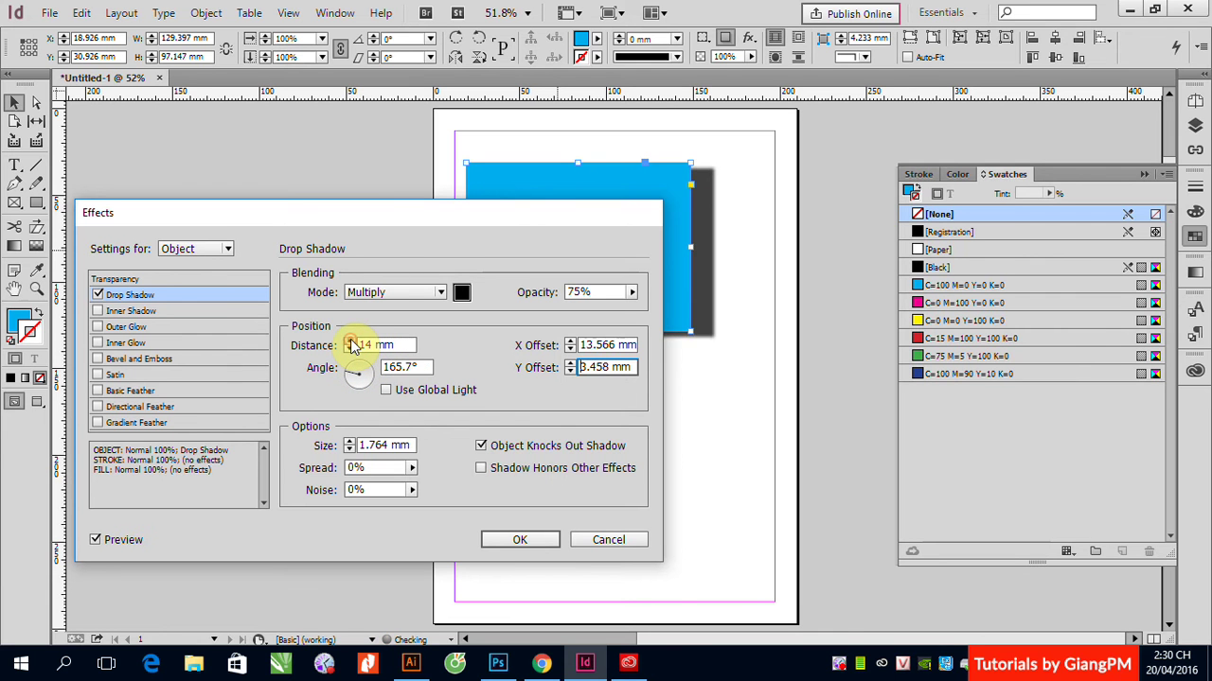
{"action": "left_click", "coordinate": [350, 341]}
{"action": "left_click", "coordinate": [350, 340]}
{"action": "left_click", "coordinate": [349, 341]}
{"action": "left_click", "coordinate": [349, 341]}
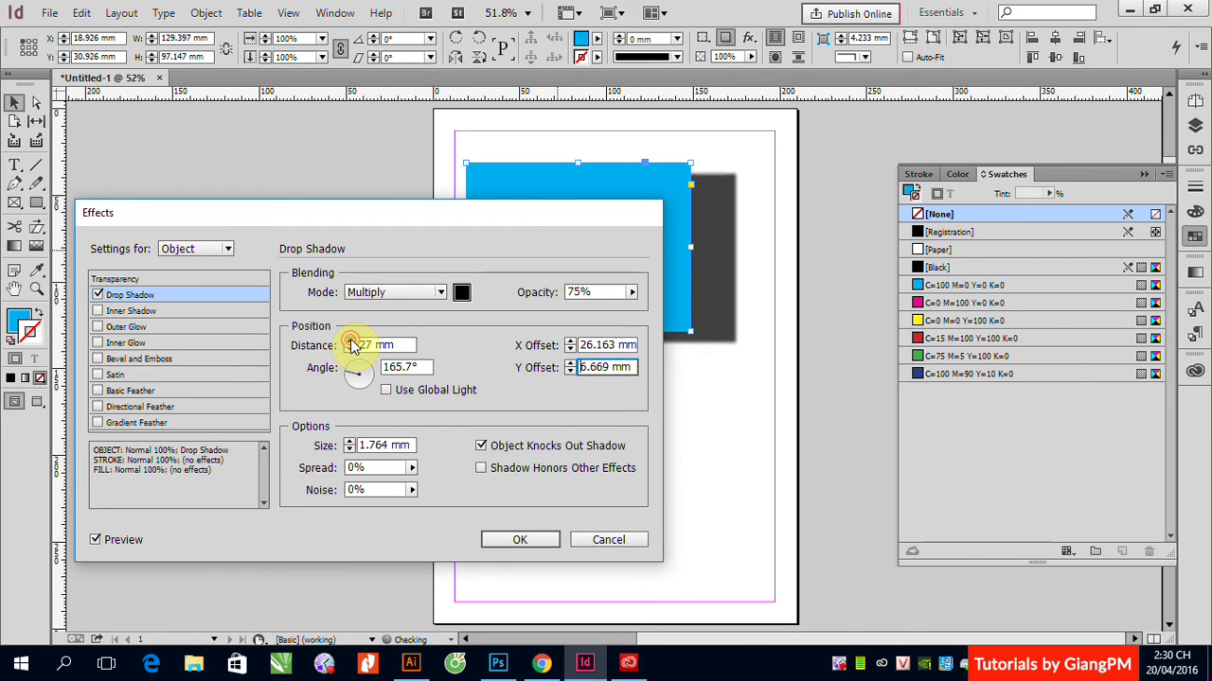
{"action": "left_click", "coordinate": [349, 341]}
{"action": "left_click", "coordinate": [349, 341]}
{"action": "left_click", "coordinate": [349, 341]}
{"action": "left_click", "coordinate": [349, 341]}
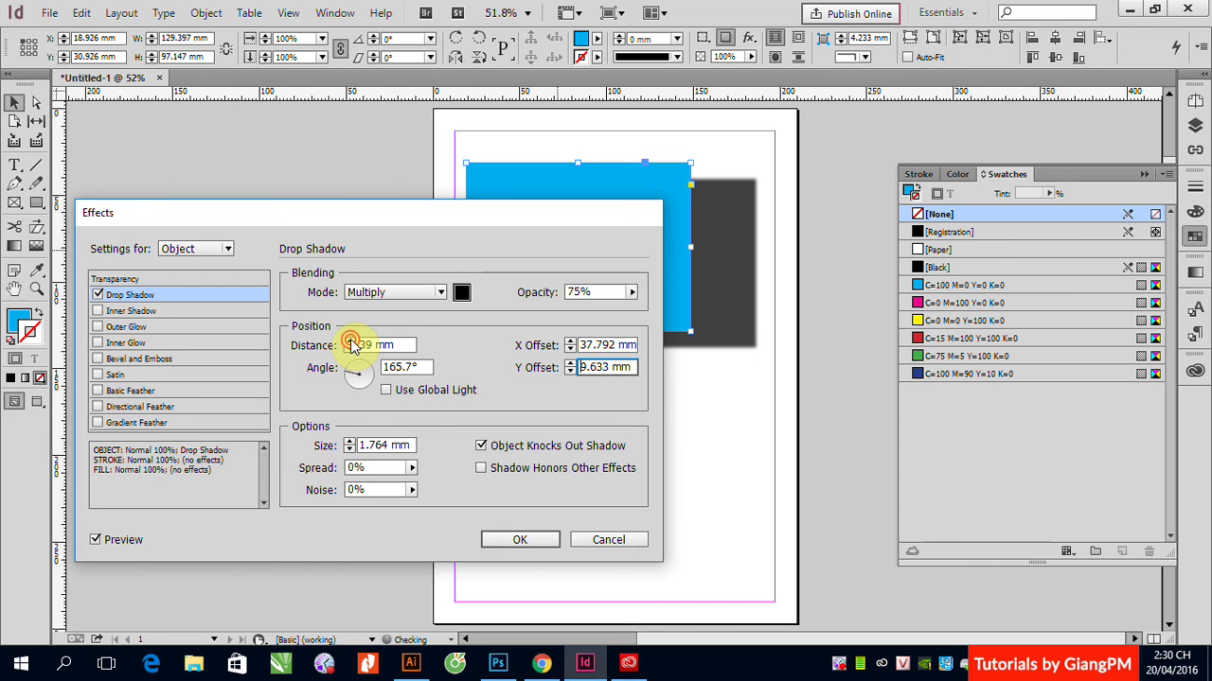
{"action": "left_click", "coordinate": [349, 341]}
{"action": "left_click", "coordinate": [349, 341]}
{"action": "left_click", "coordinate": [350, 340]}
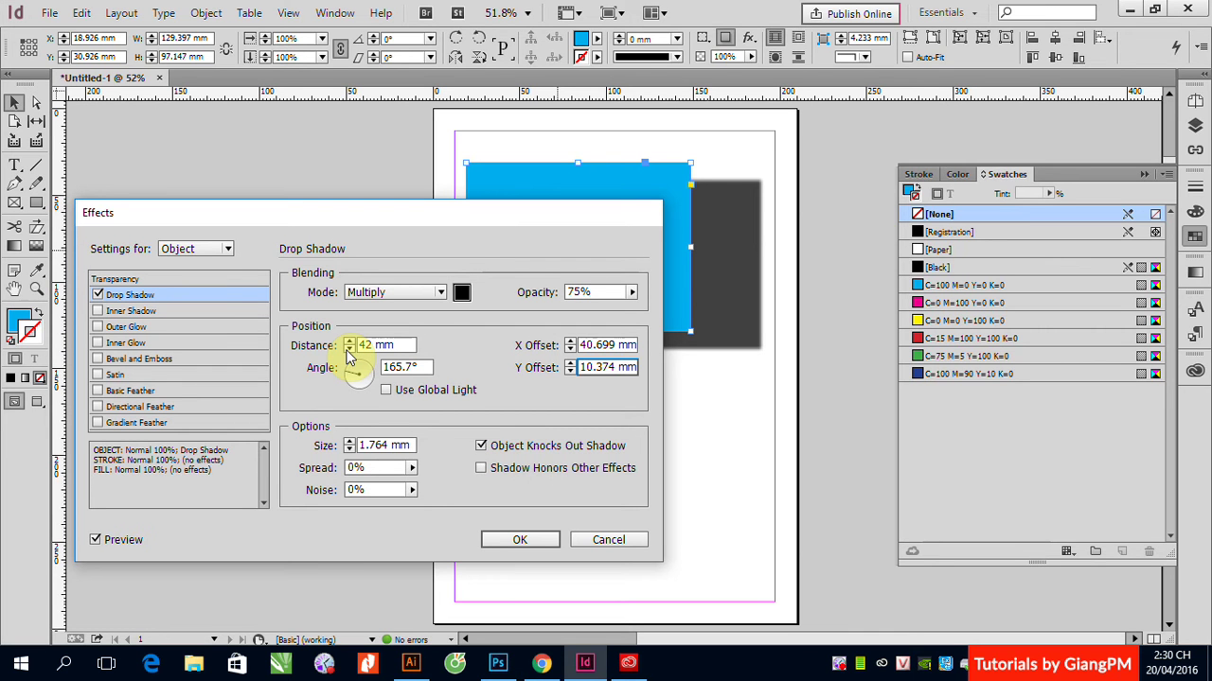
Step: Set the drop shadow's distance to 1 mm
{"action": "left_click_drag", "start_coordinate": [377, 345], "coordinate": [363, 341]}
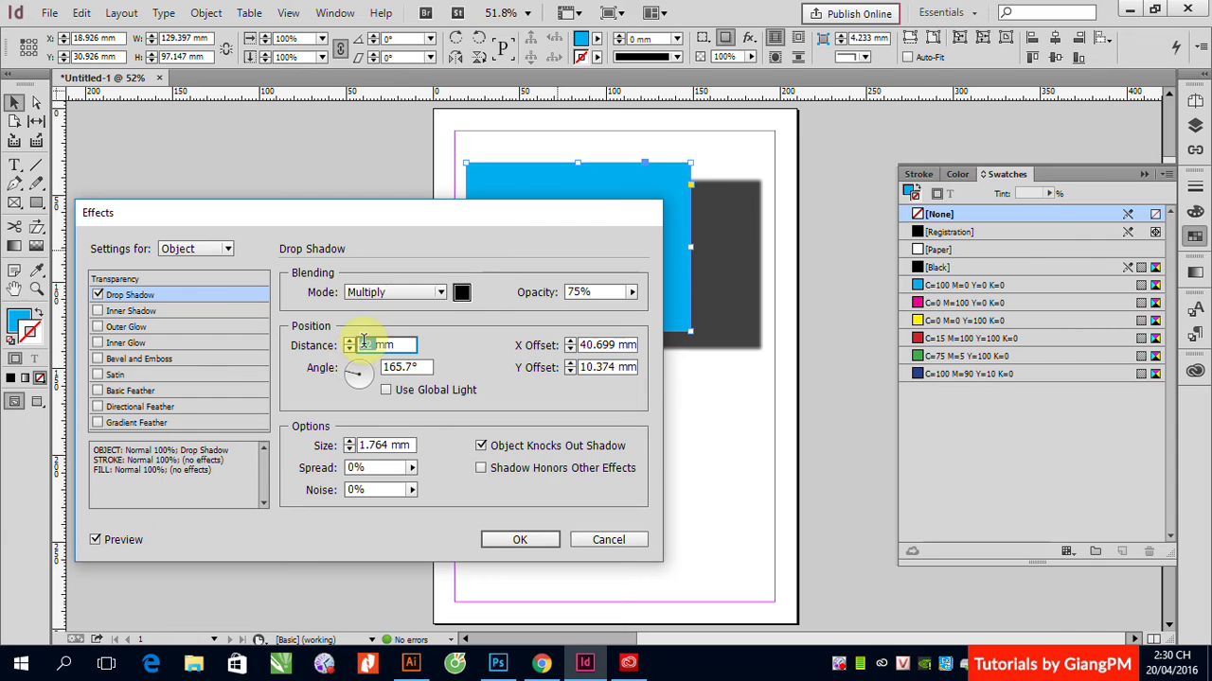
{"action": "type", "text": "1"}
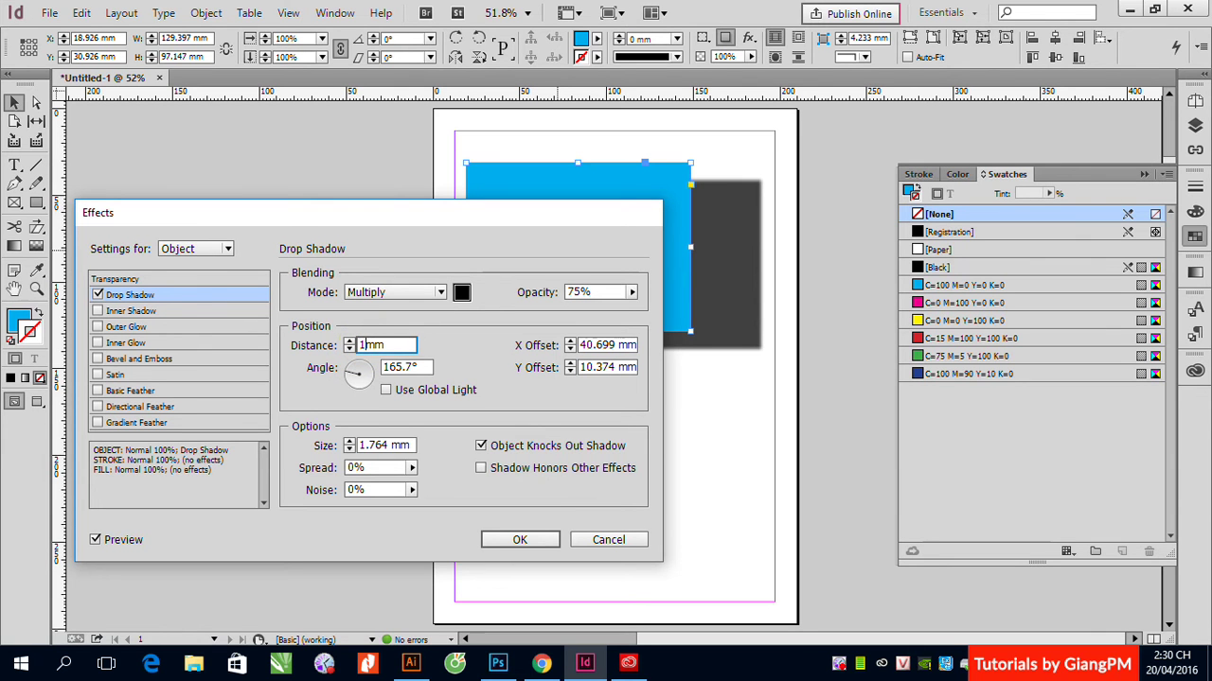
{"action": "left_click", "coordinate": [405, 368]}
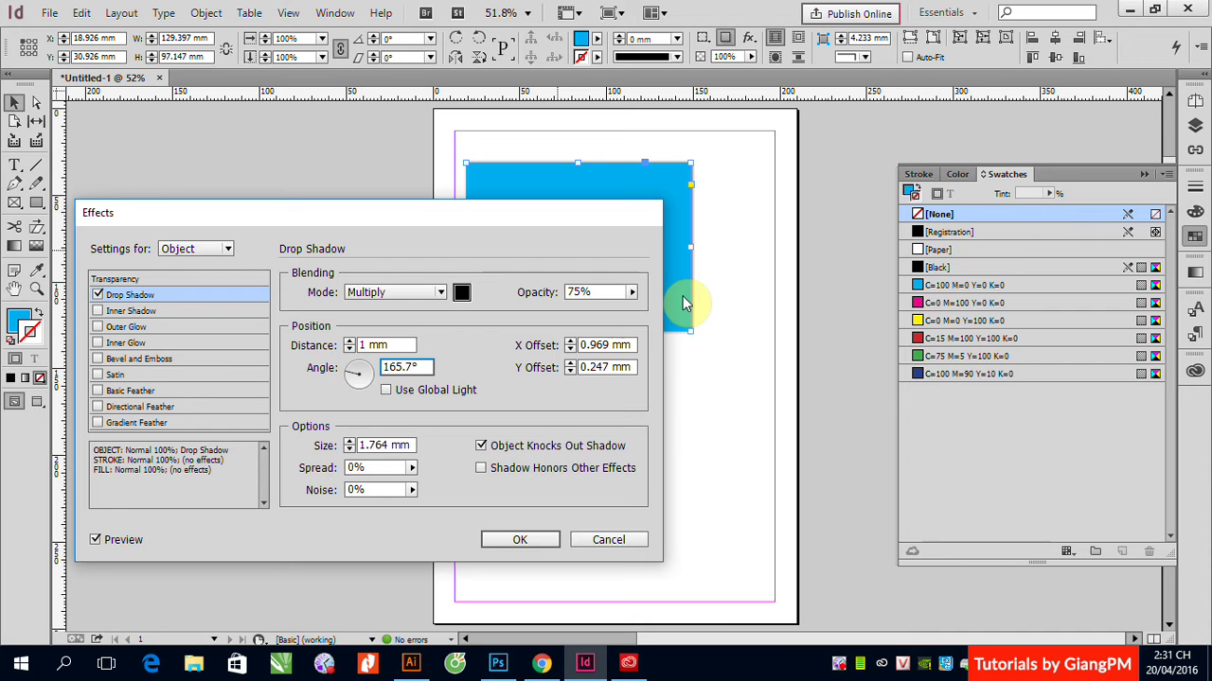
Step: Make the drop shadow use global light and set its distance to 10 mm
{"action": "left_click", "coordinate": [387, 392]}
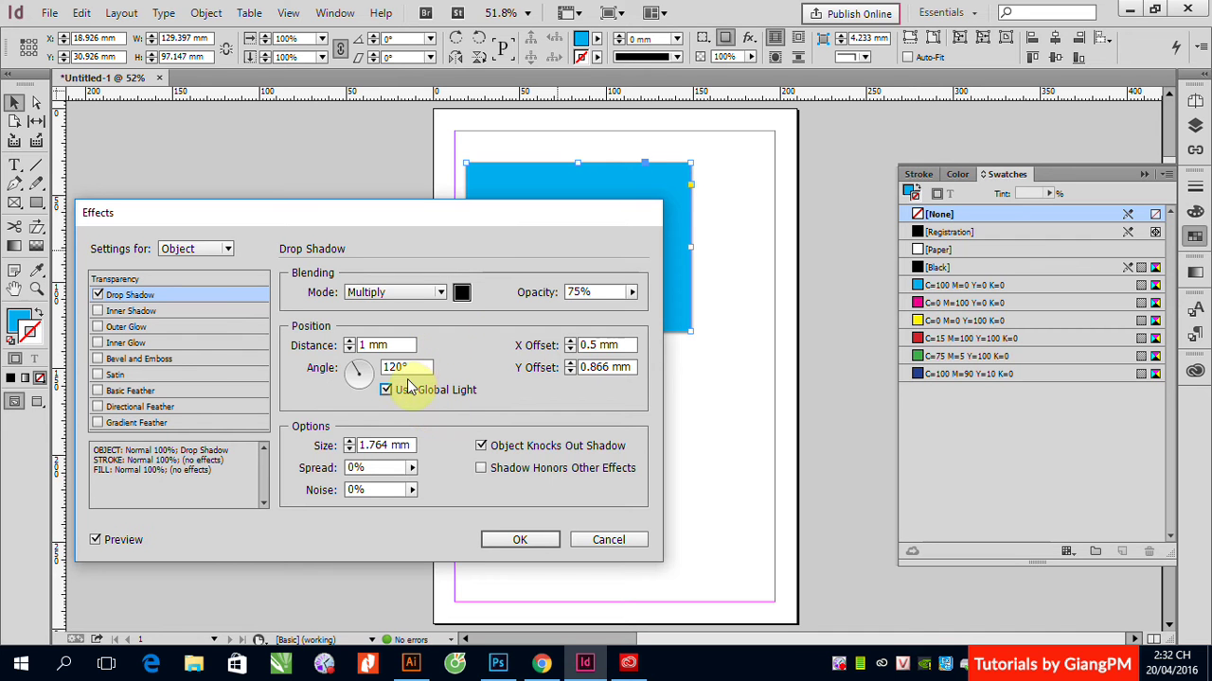
{"action": "left_click", "coordinate": [362, 345]}
{"action": "type", "text": "0"}
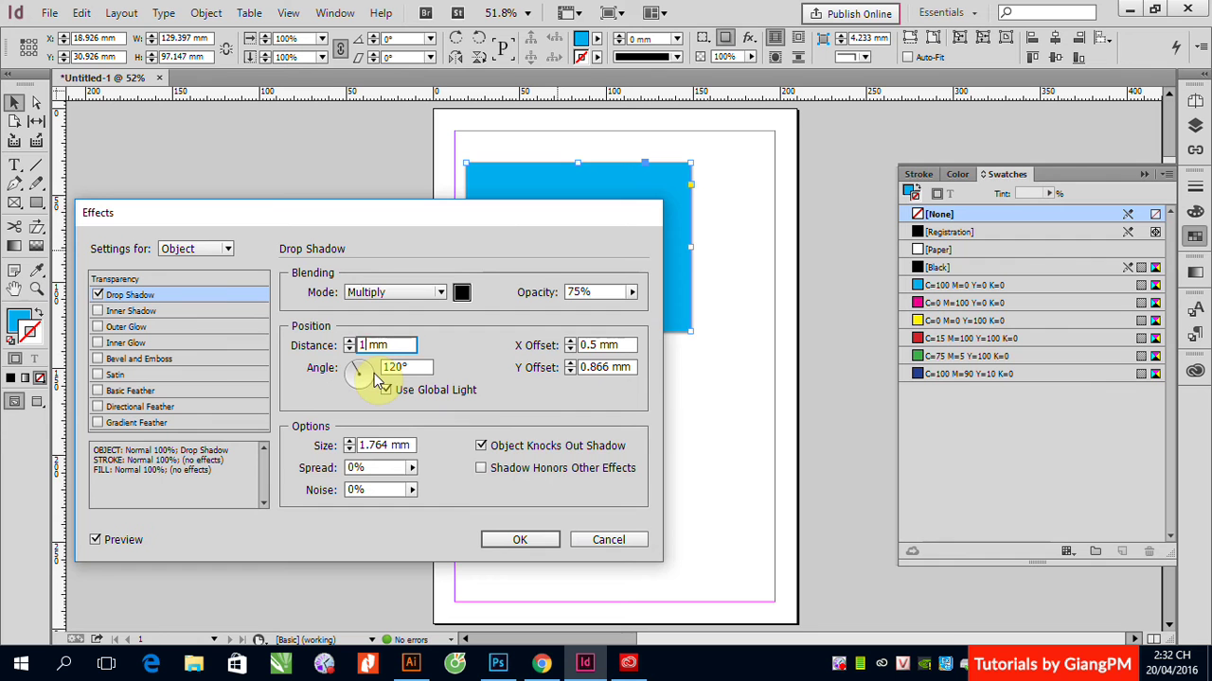
Step: Set the drop shadow's Y offset to 5 mm
{"action": "left_click", "coordinate": [606, 368]}
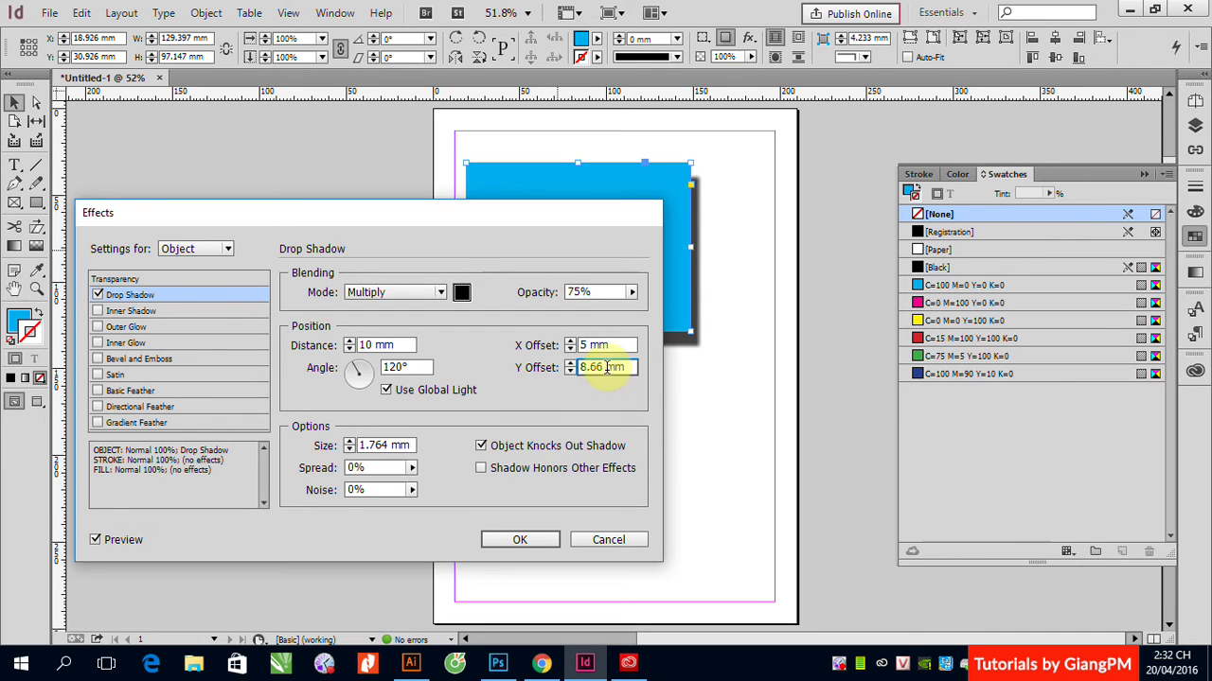
{"action": "double_click", "coordinate": [596, 368]}
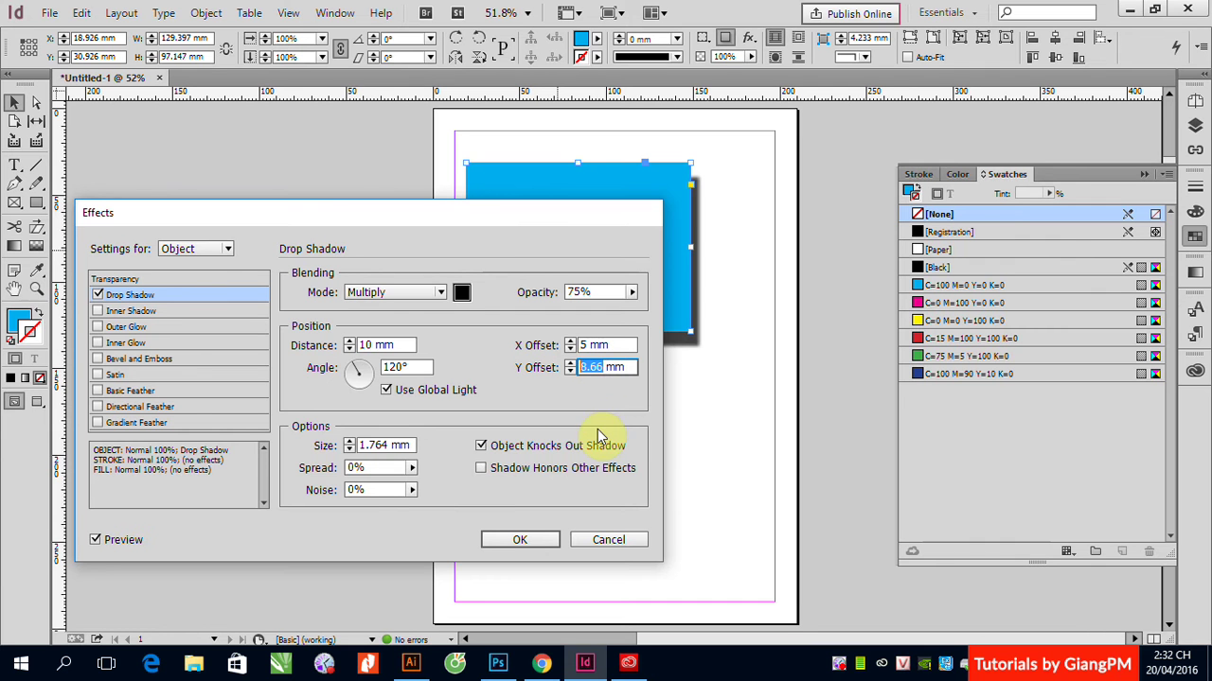
{"action": "type", "text": "5"}
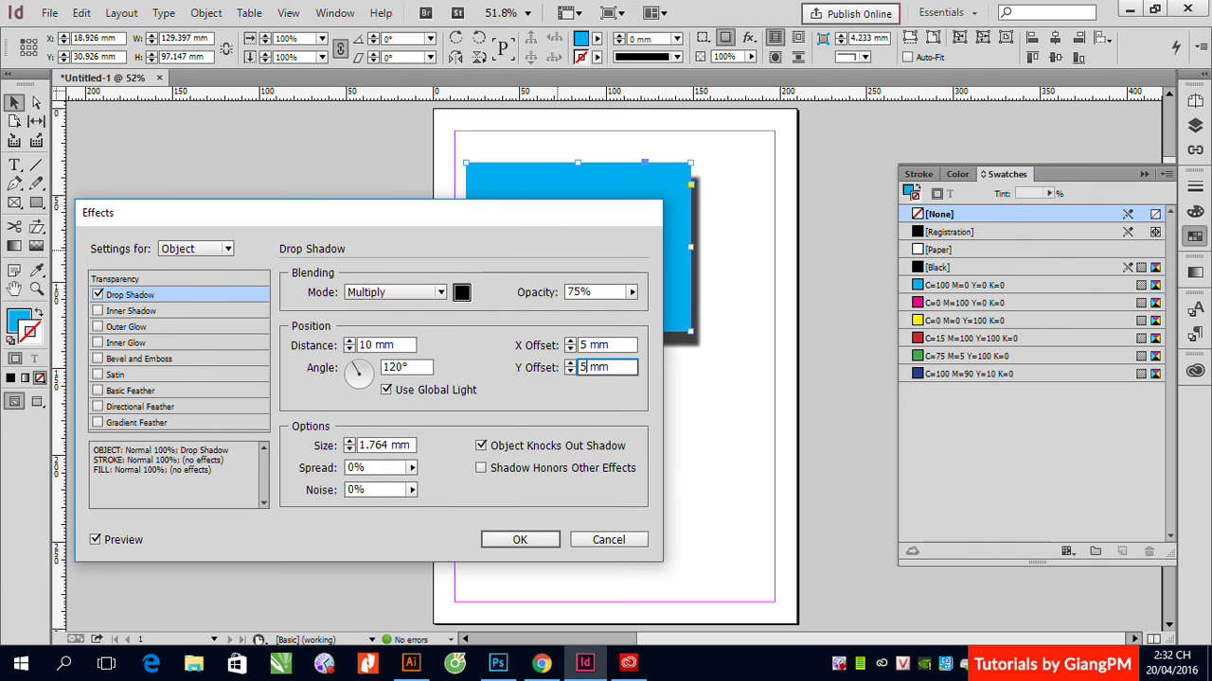
{"action": "left_click", "coordinate": [598, 344]}
{"action": "left_click", "coordinate": [753, 367]}
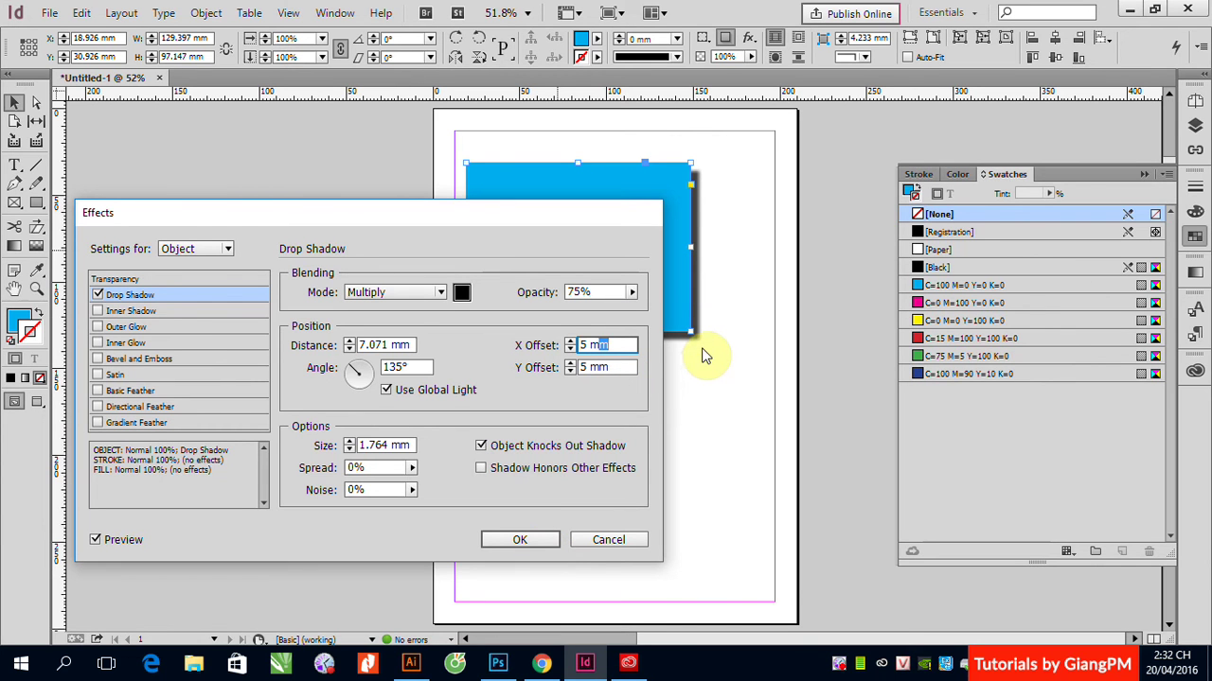
Step: Compare the rectangle with and without the shadow preview, apply the drop shadow and deselect the rectangle
{"action": "left_click", "coordinate": [519, 541]}
{"action": "left_click", "coordinate": [95, 541]}
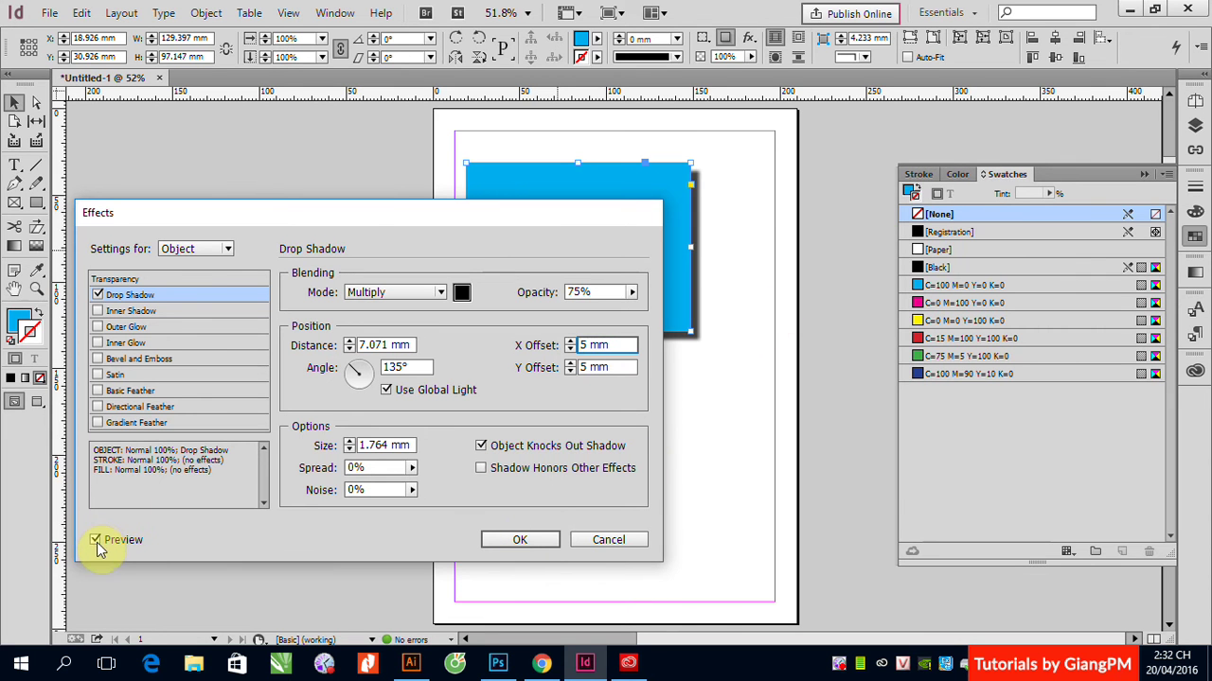
{"action": "left_click", "coordinate": [94, 541]}
{"action": "left_click", "coordinate": [94, 541]}
{"action": "left_click", "coordinate": [94, 540]}
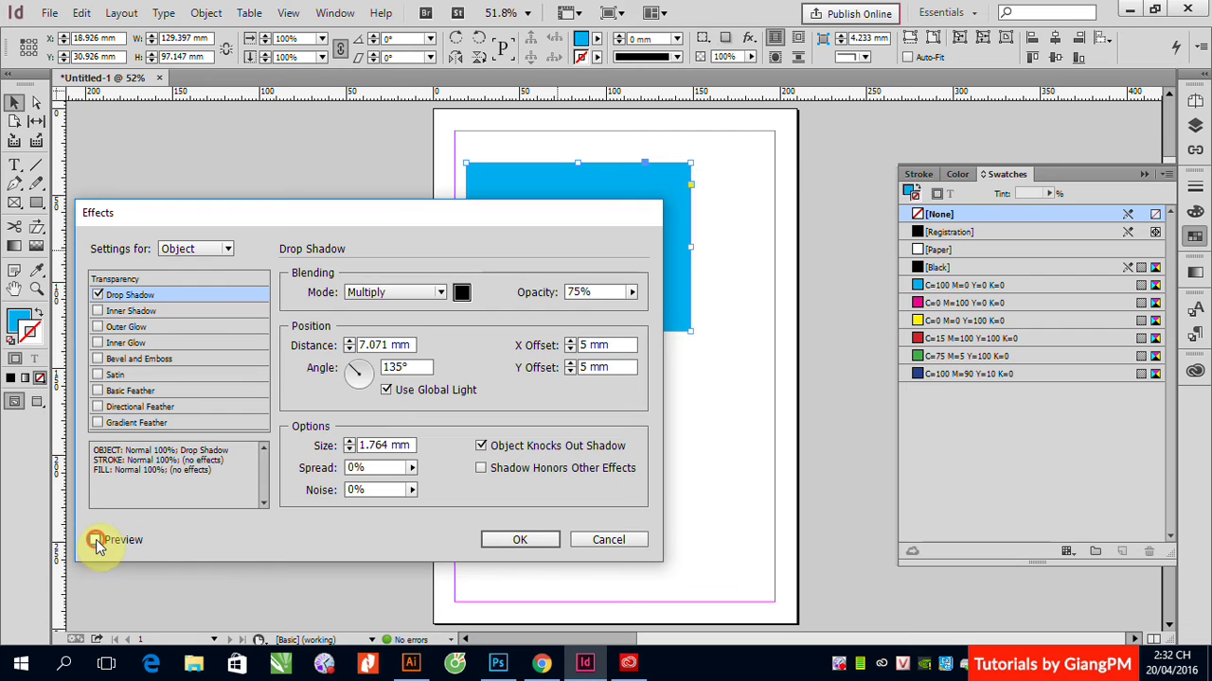
{"action": "left_click", "coordinate": [525, 541]}
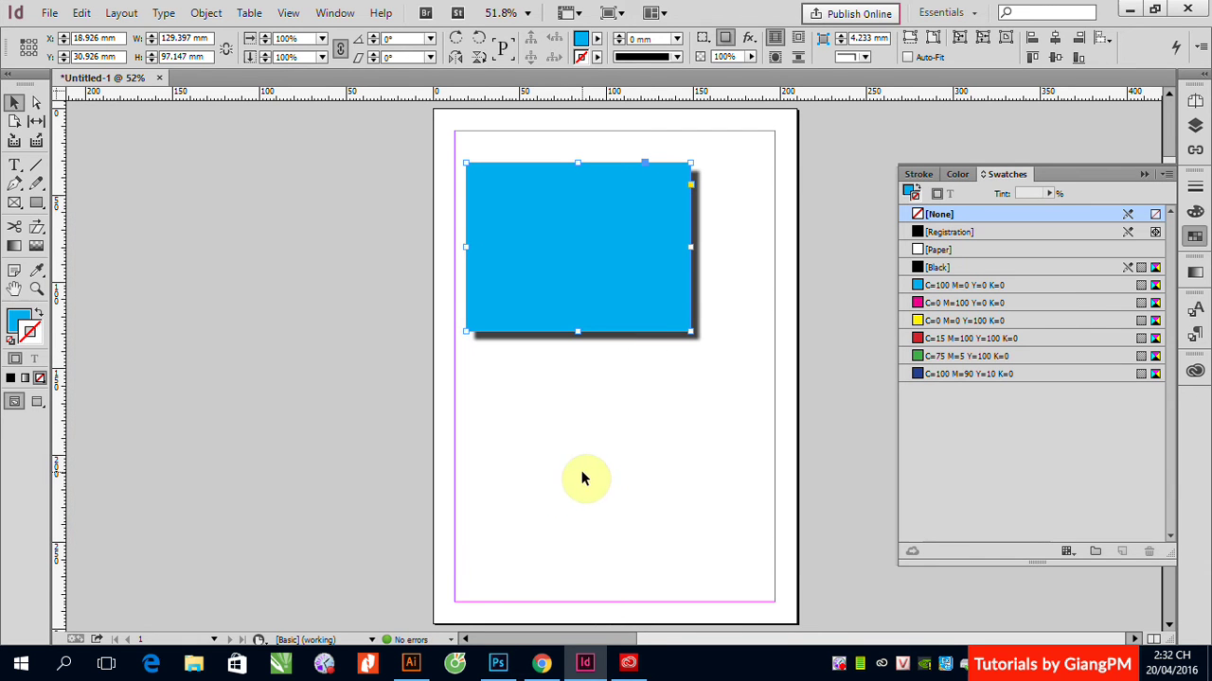
{"action": "left_click", "coordinate": [612, 411]}
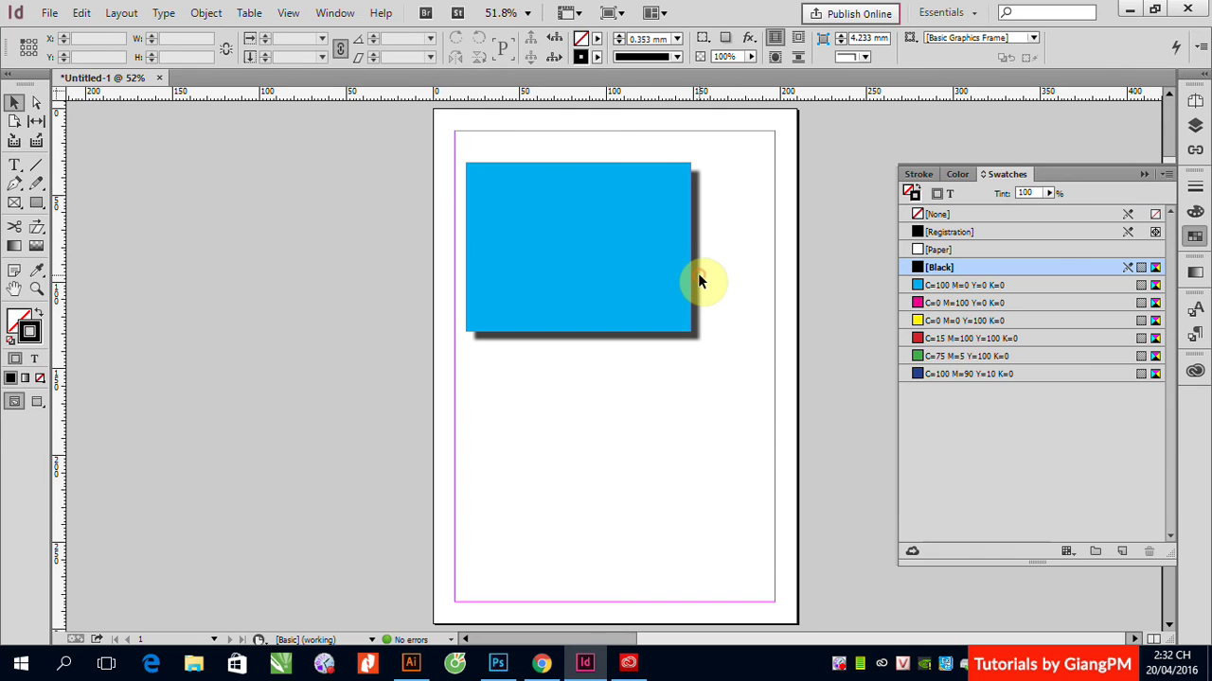
Step: Add an inner shadow to the cyan rectangle and turn off its drop shadow
{"action": "left_click", "coordinate": [631, 274]}
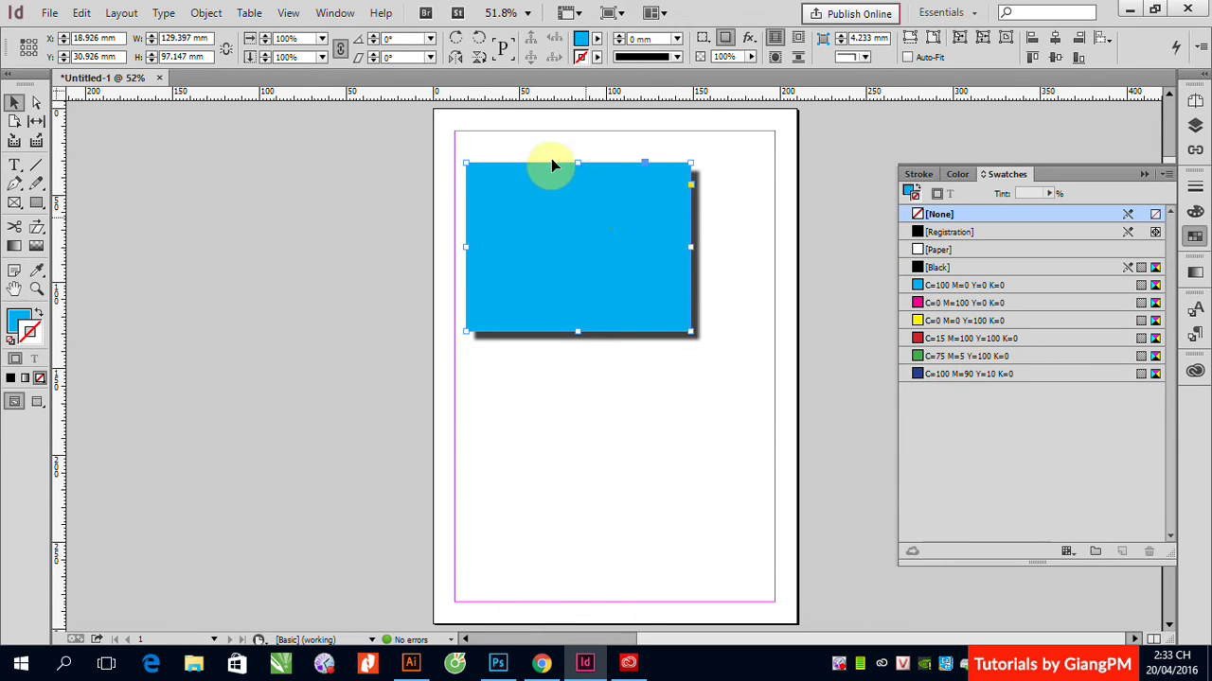
{"action": "left_click", "coordinate": [750, 40]}
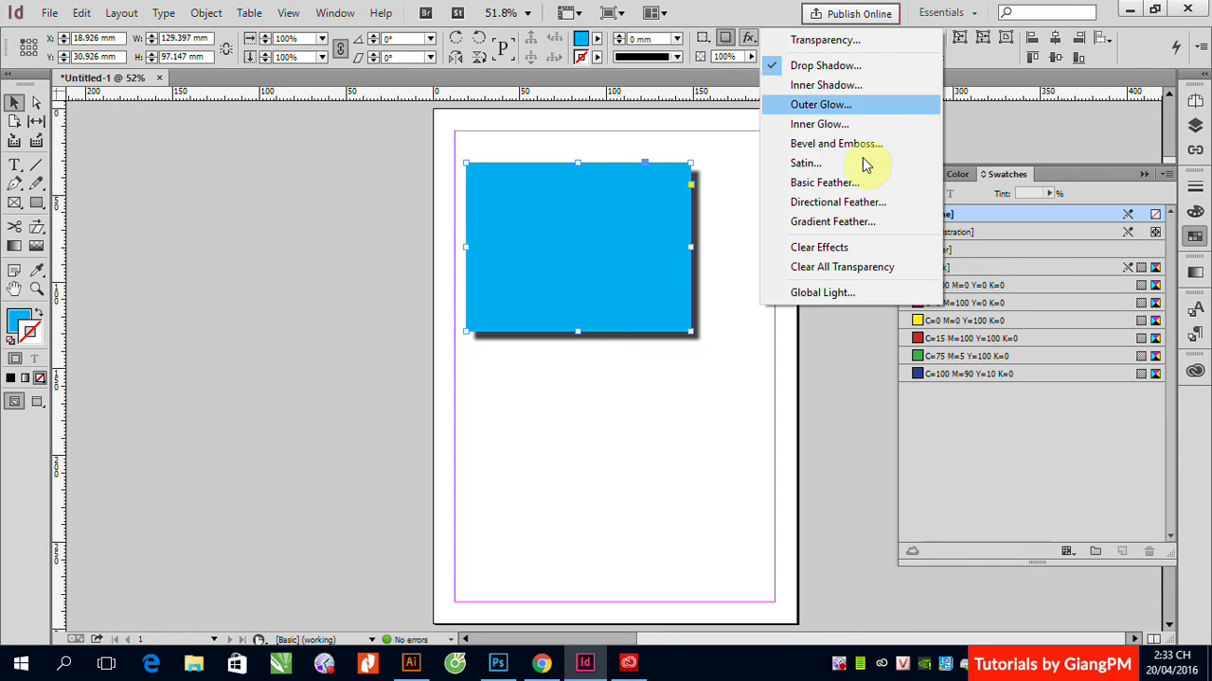
{"action": "left_click", "coordinate": [830, 88]}
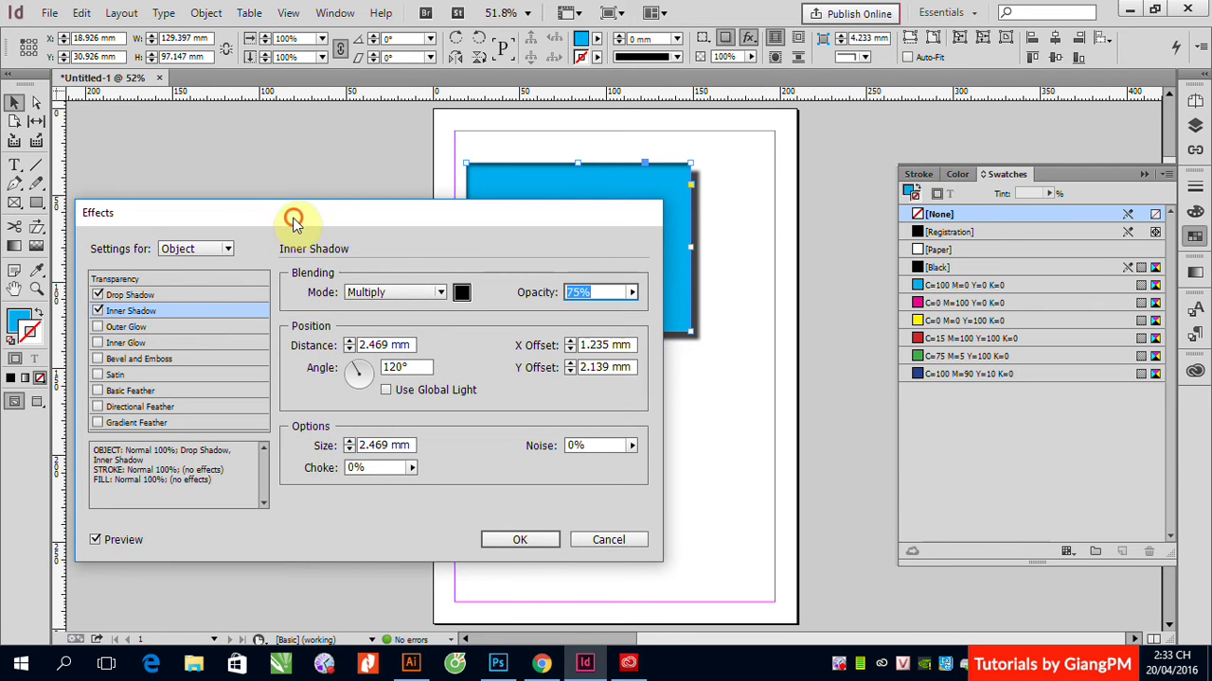
{"action": "left_click_drag", "start_coordinate": [297, 221], "coordinate": [264, 222]}
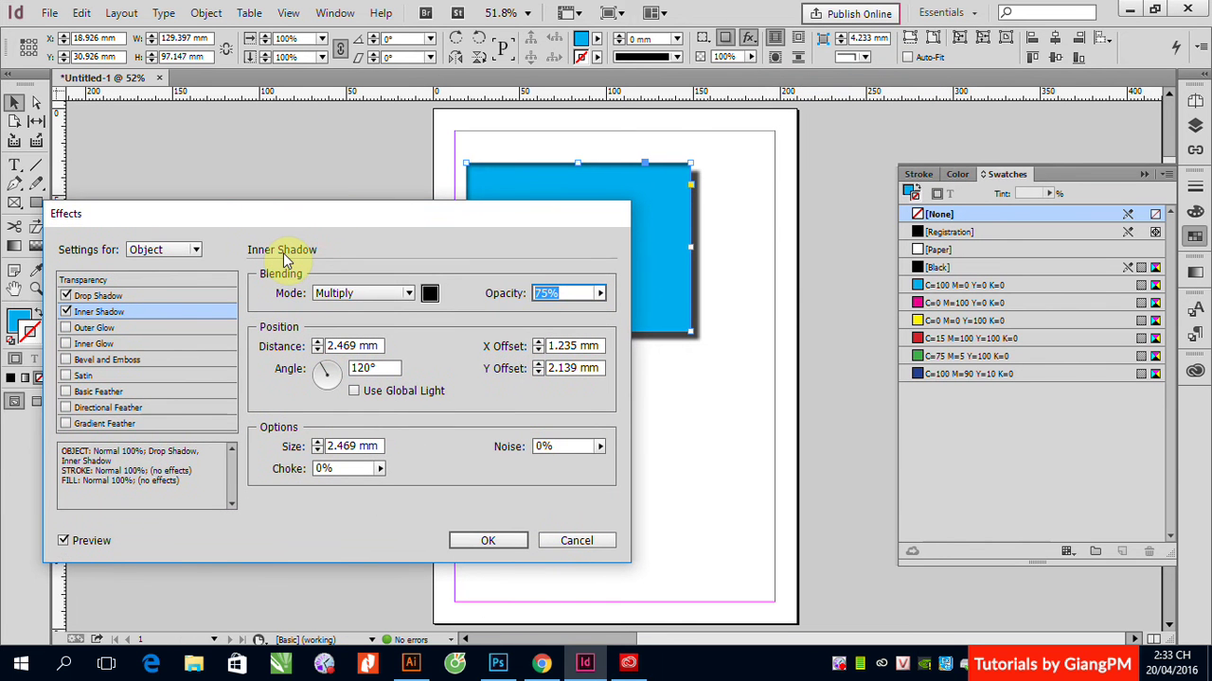
{"action": "left_click", "coordinate": [77, 296]}
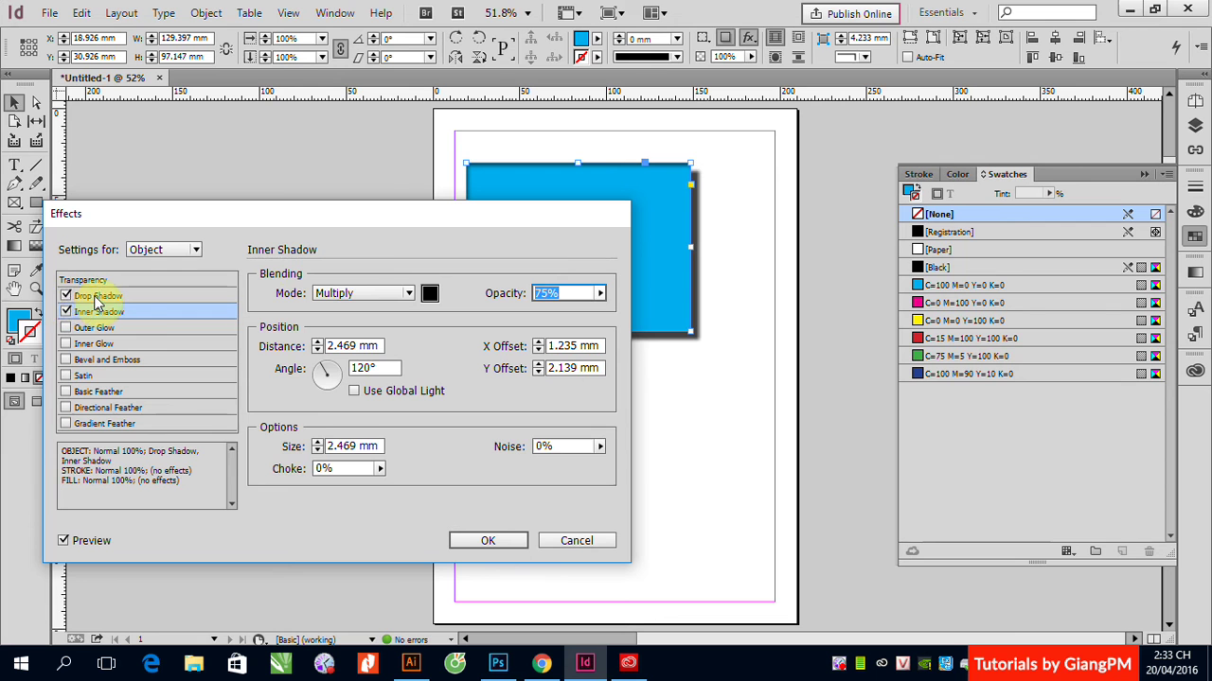
{"action": "left_click", "coordinate": [65, 296]}
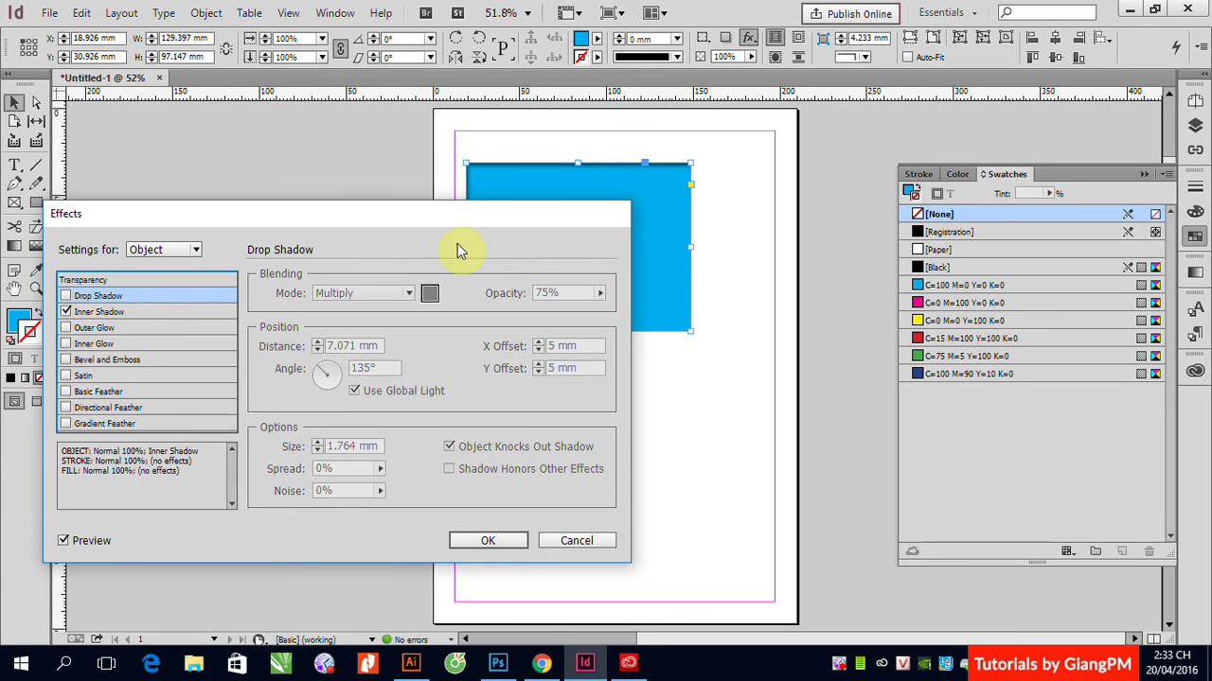
{"action": "left_click_drag", "start_coordinate": [510, 225], "coordinate": [487, 233]}
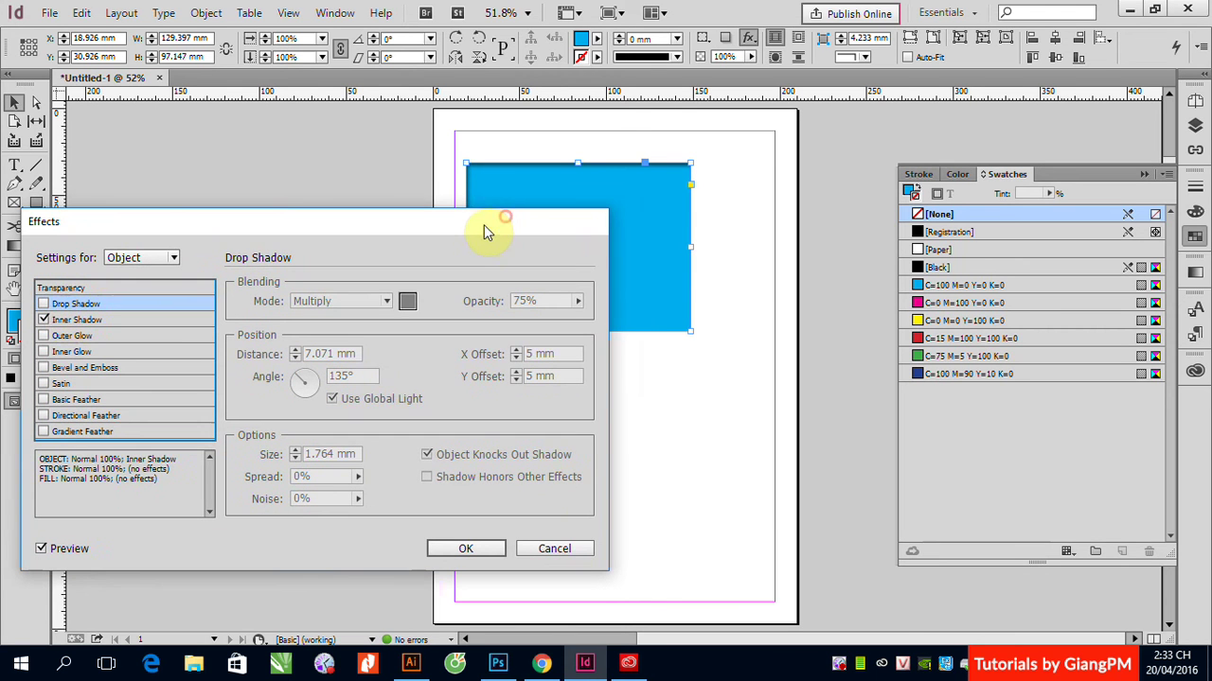
Step: Make the inner shadow use global light and set its distance to 13 mm
{"action": "left_click", "coordinate": [92, 322]}
{"action": "left_click_drag", "start_coordinate": [398, 224], "coordinate": [251, 171]}
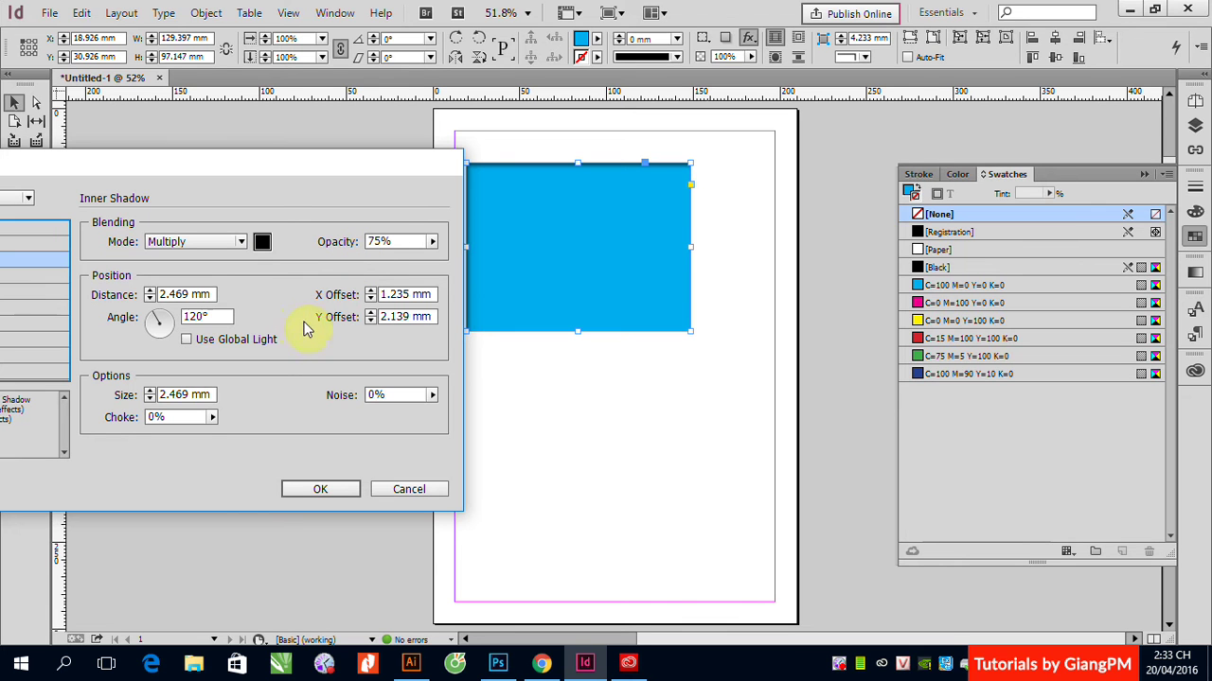
{"action": "left_click", "coordinate": [660, 245]}
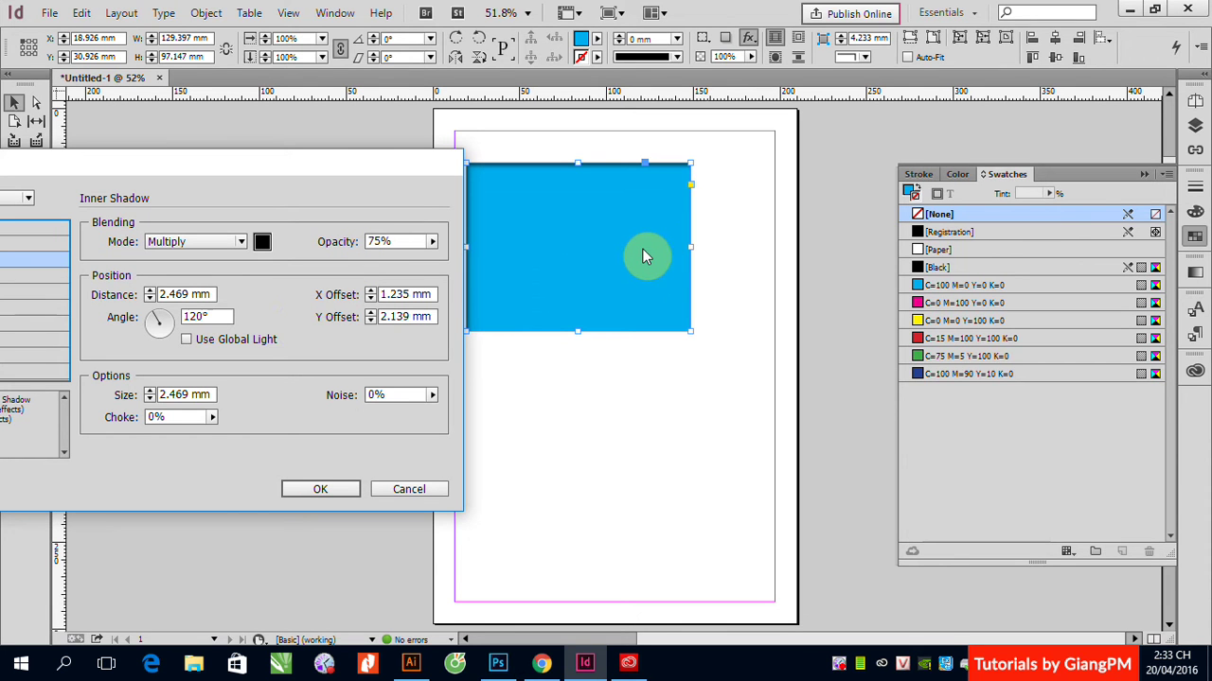
{"action": "left_click", "coordinate": [188, 341]}
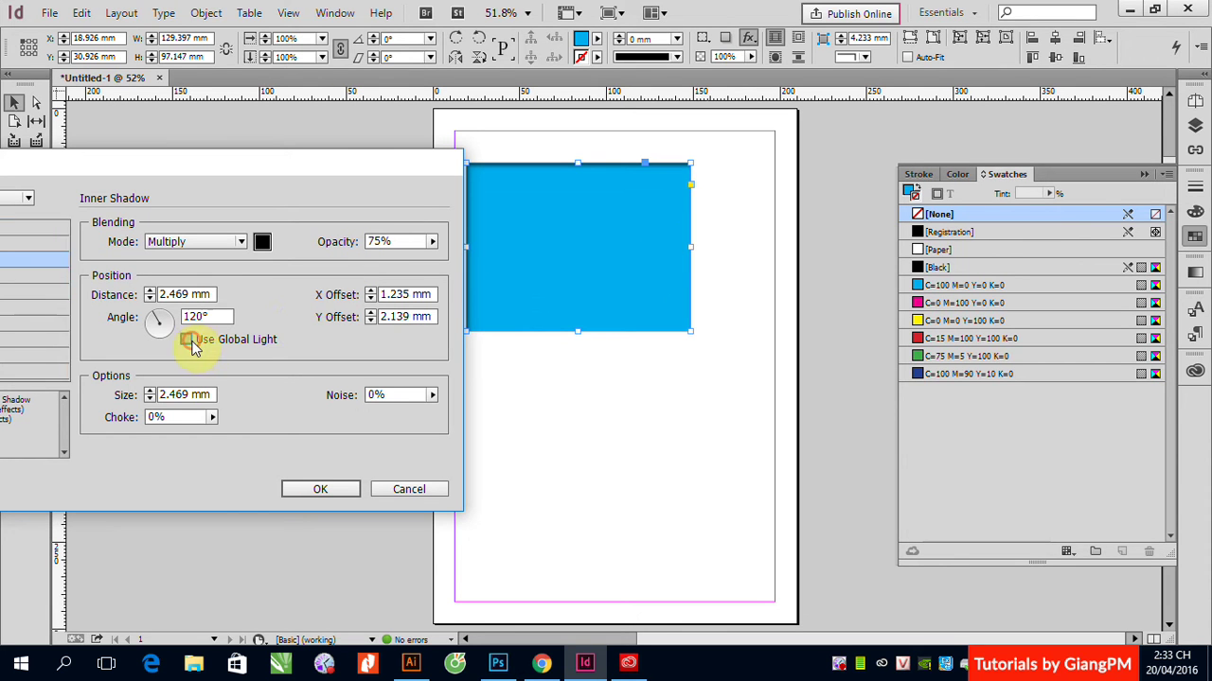
{"action": "left_click", "coordinate": [150, 292]}
{"action": "left_click_drag", "start_coordinate": [149, 292], "coordinate": [149, 292]}
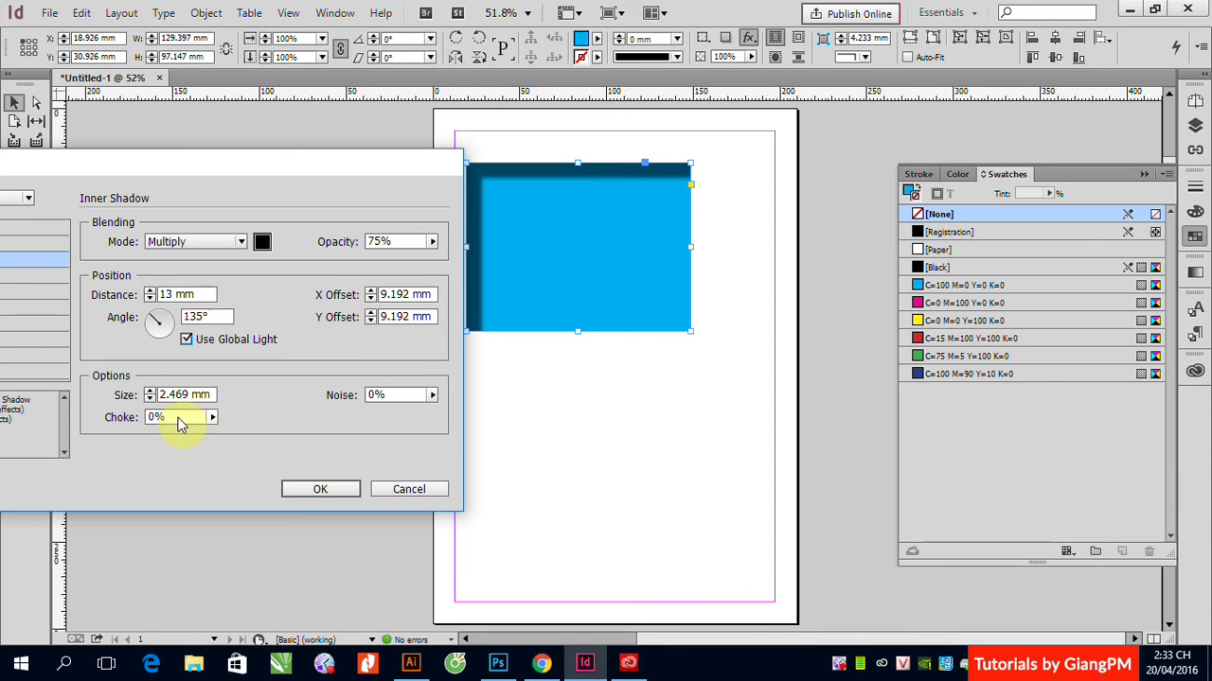
Step: Set the inner shadow's size to 10 mm
{"action": "left_click", "coordinate": [150, 391]}
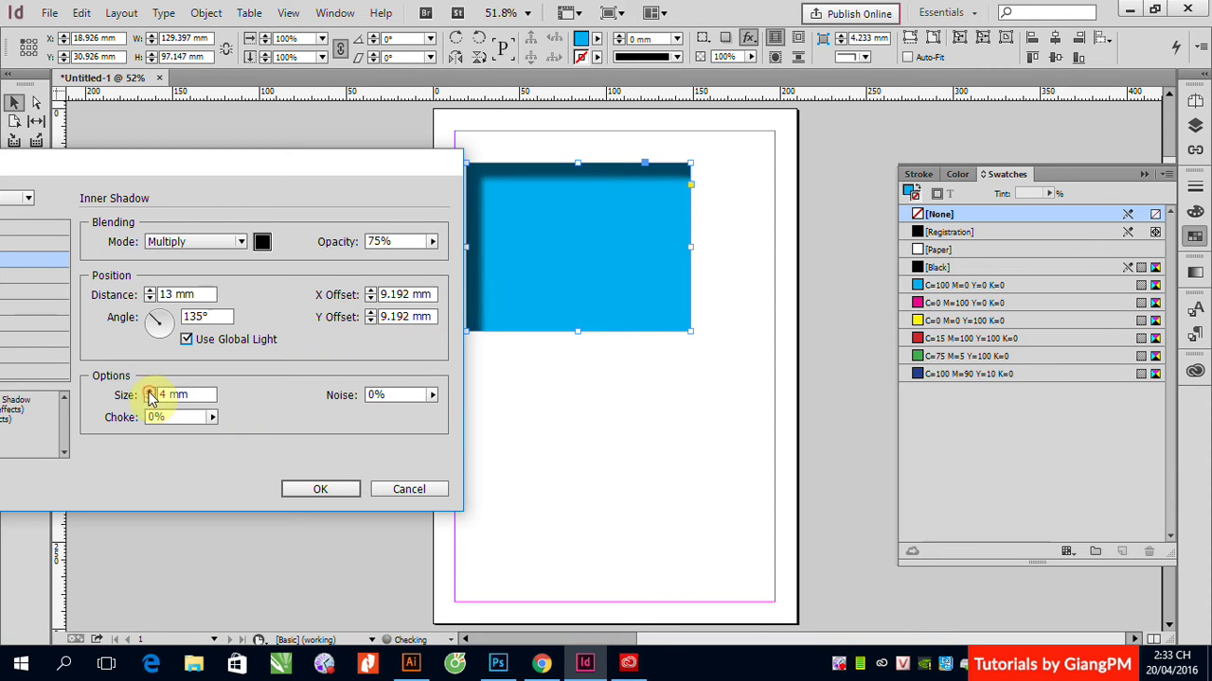
{"action": "left_click", "coordinate": [150, 391]}
{"action": "left_click", "coordinate": [150, 391]}
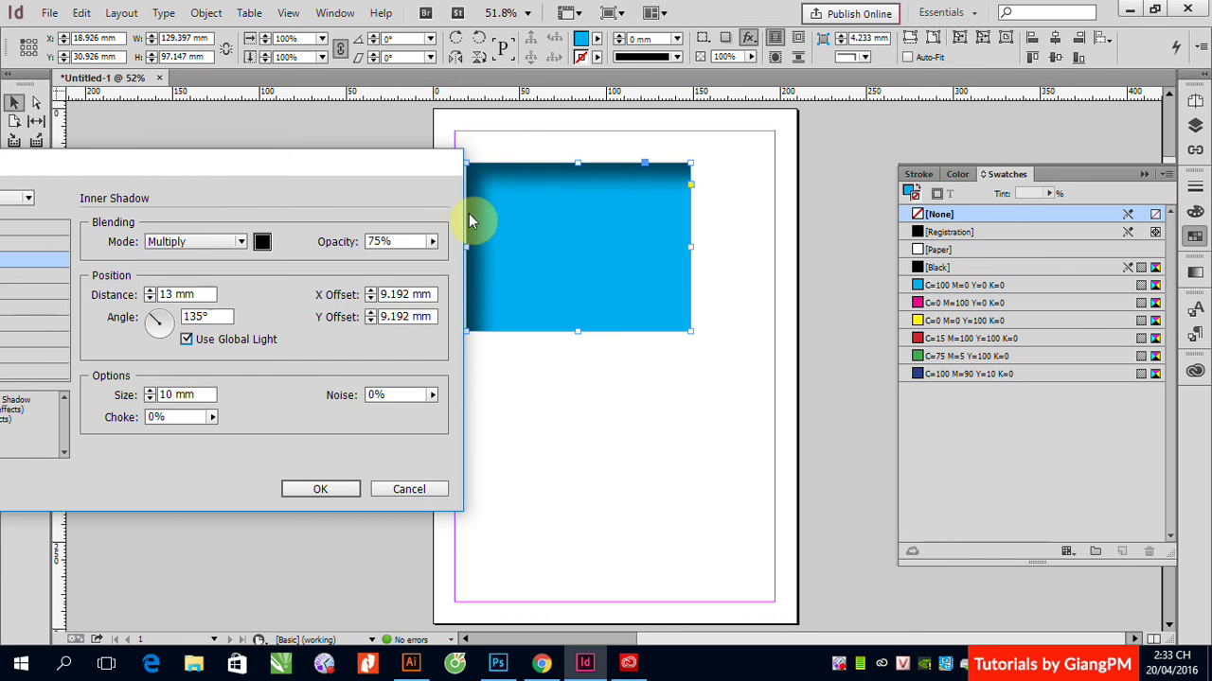
Step: Try out the inner shadow's choke and a noise of 62%, and return both settings to 0%
{"action": "left_click", "coordinate": [214, 418]}
{"action": "mouse_move", "coordinate": [126, 442]}
{"action": "left_mouse_down"}
{"action": "mouse_move", "coordinate": [249, 452]}
{"action": "mouse_move", "coordinate": [110, 439]}
{"action": "left_mouse_up"}
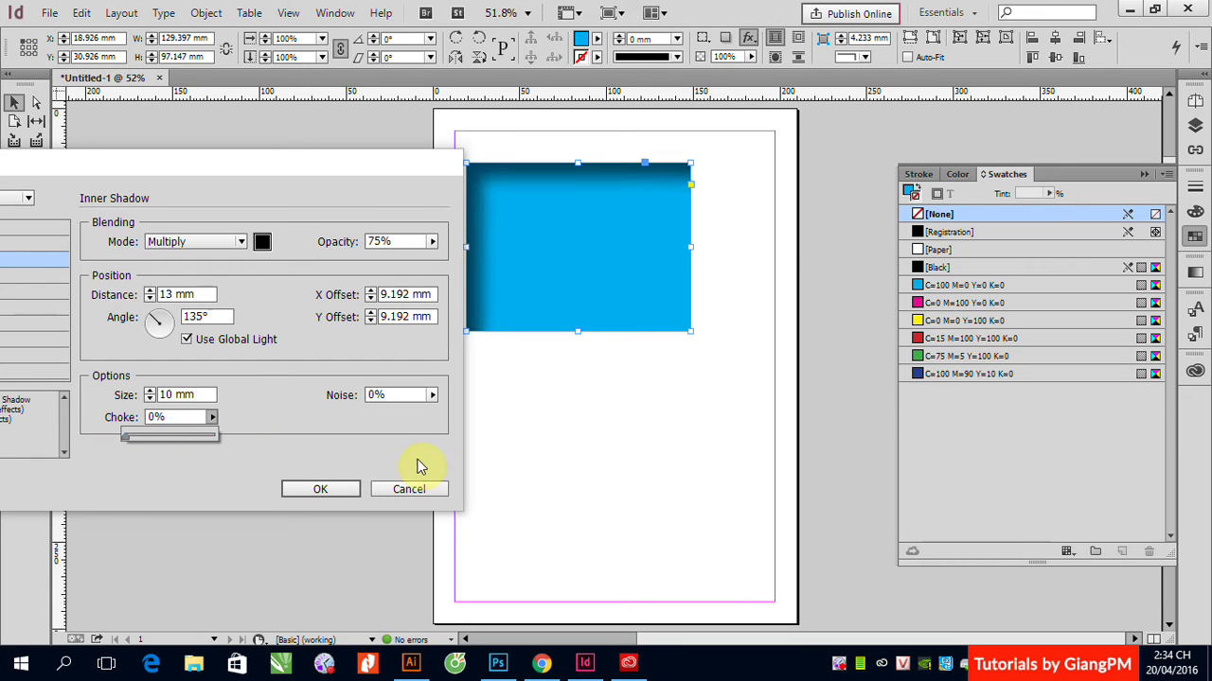
{"action": "left_click", "coordinate": [435, 399]}
{"action": "left_click_drag", "start_coordinate": [346, 413], "coordinate": [401, 425]}
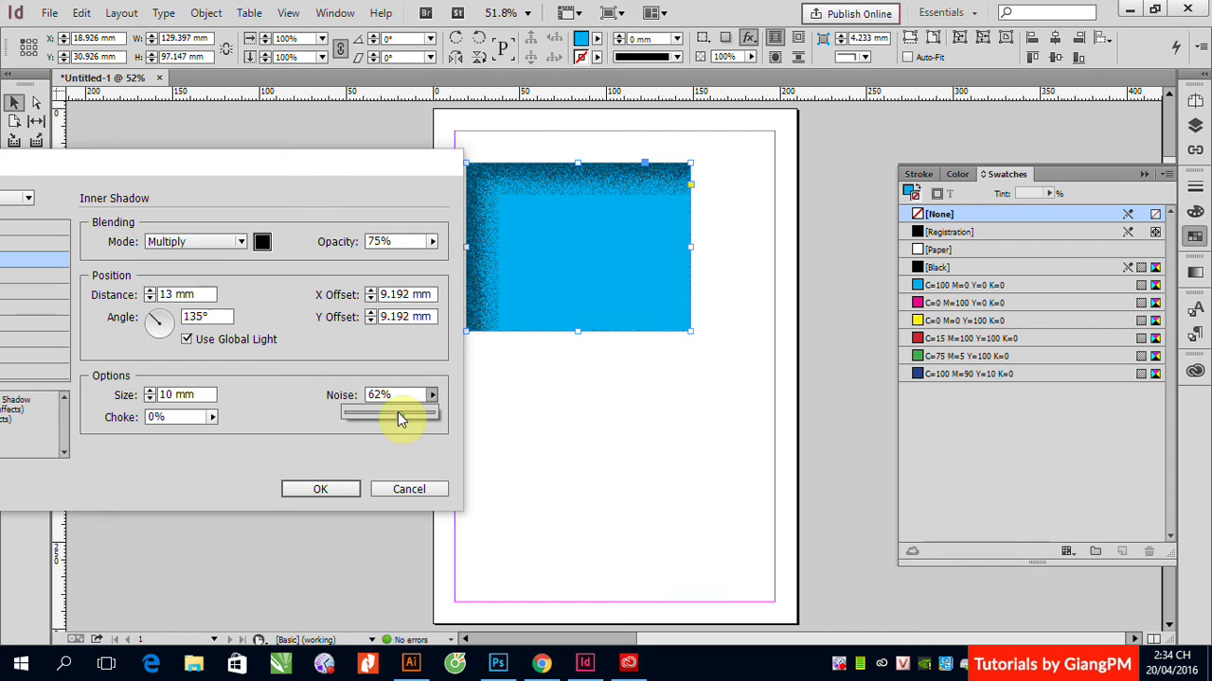
{"action": "left_click_drag", "start_coordinate": [400, 415], "coordinate": [343, 419]}
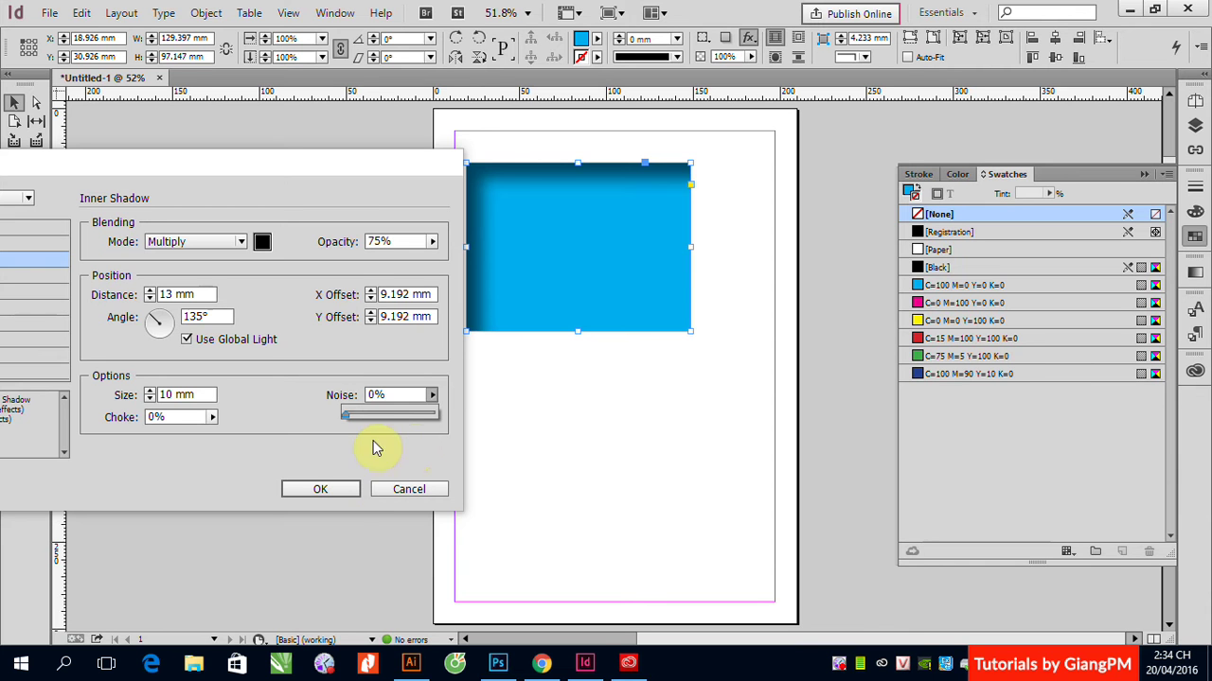
Step: Apply the inner shadow settings to the rectangle
{"action": "left_click", "coordinate": [323, 488]}
{"action": "left_click", "coordinate": [312, 489]}
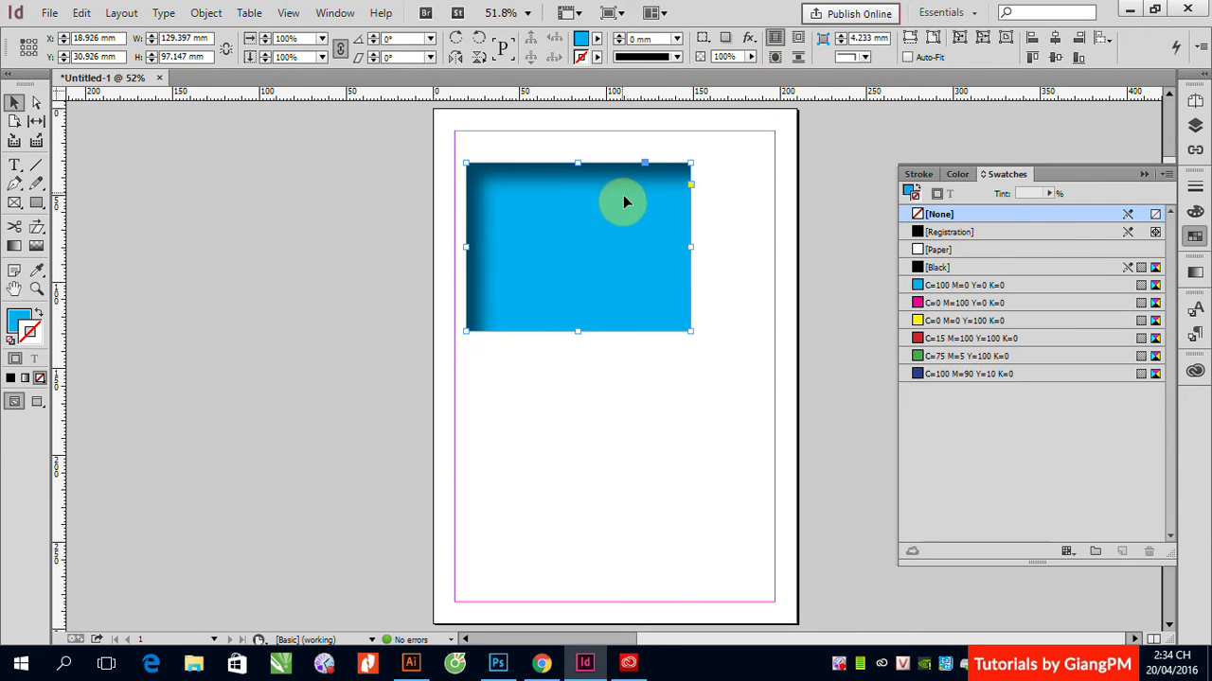
Step: Add an outer glow to the rectangle and turn off its inner shadow, keeping the rectangle in view
{"action": "left_click", "coordinate": [747, 38]}
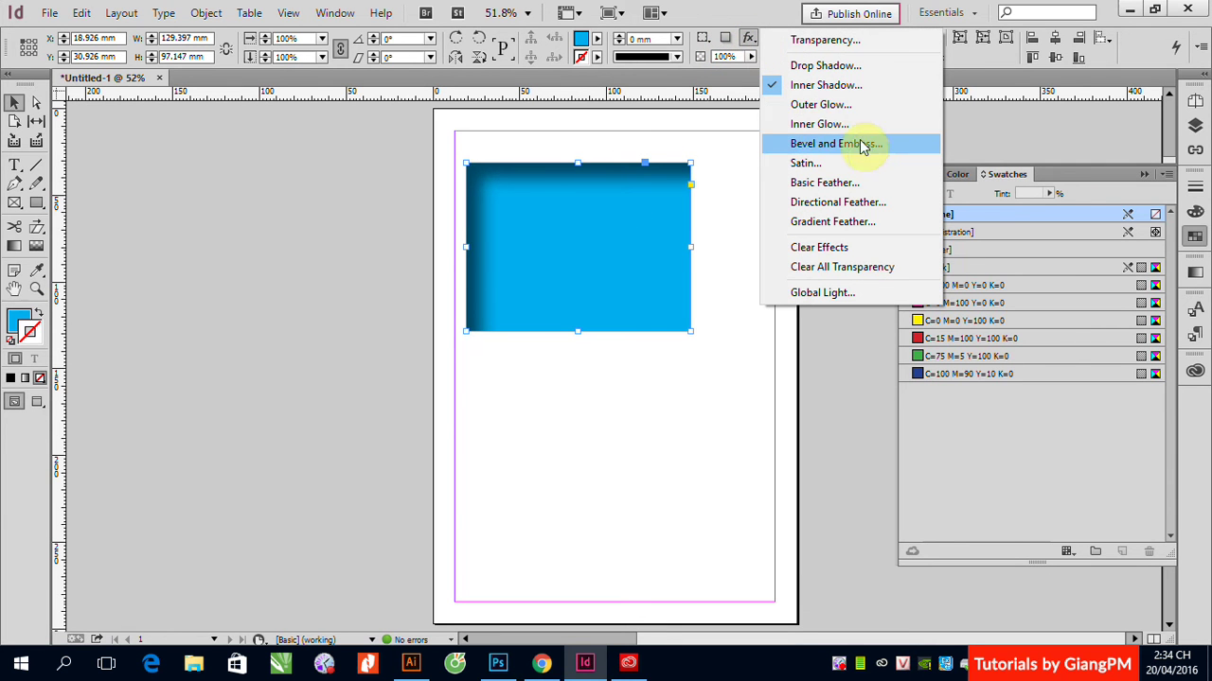
{"action": "left_click", "coordinate": [833, 111]}
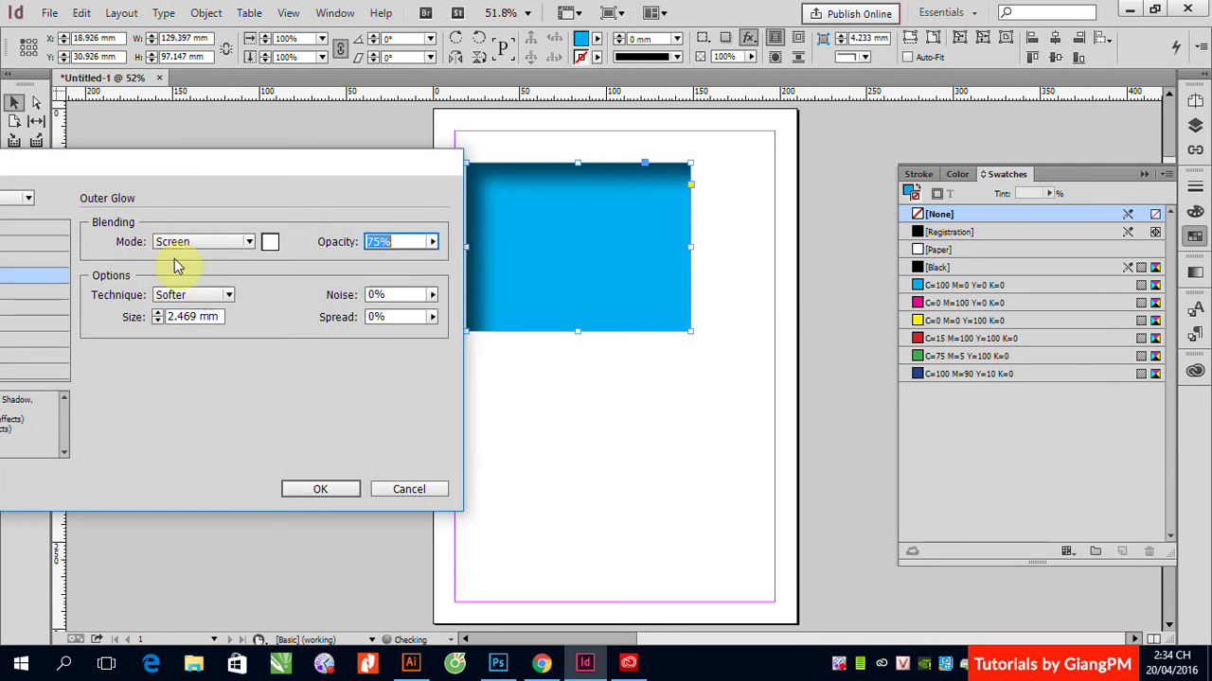
{"action": "left_click_drag", "start_coordinate": [176, 161], "coordinate": [525, 272]}
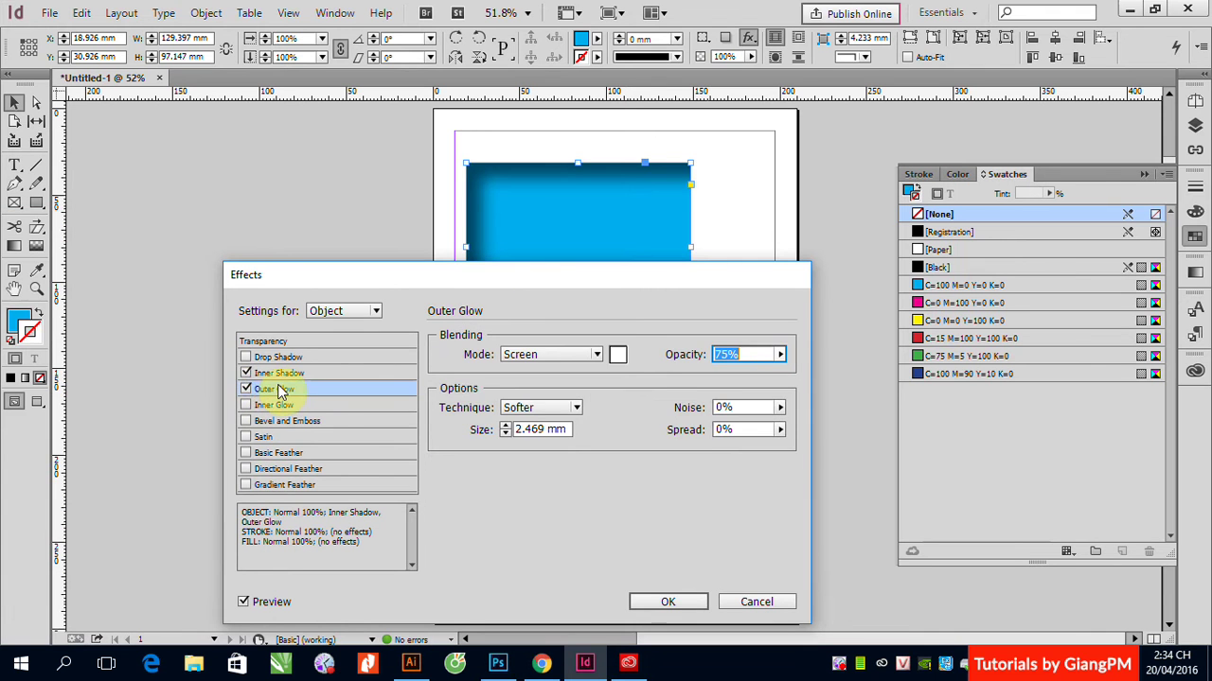
{"action": "left_click", "coordinate": [248, 375]}
{"action": "left_click", "coordinate": [245, 374]}
{"action": "left_click", "coordinate": [274, 389]}
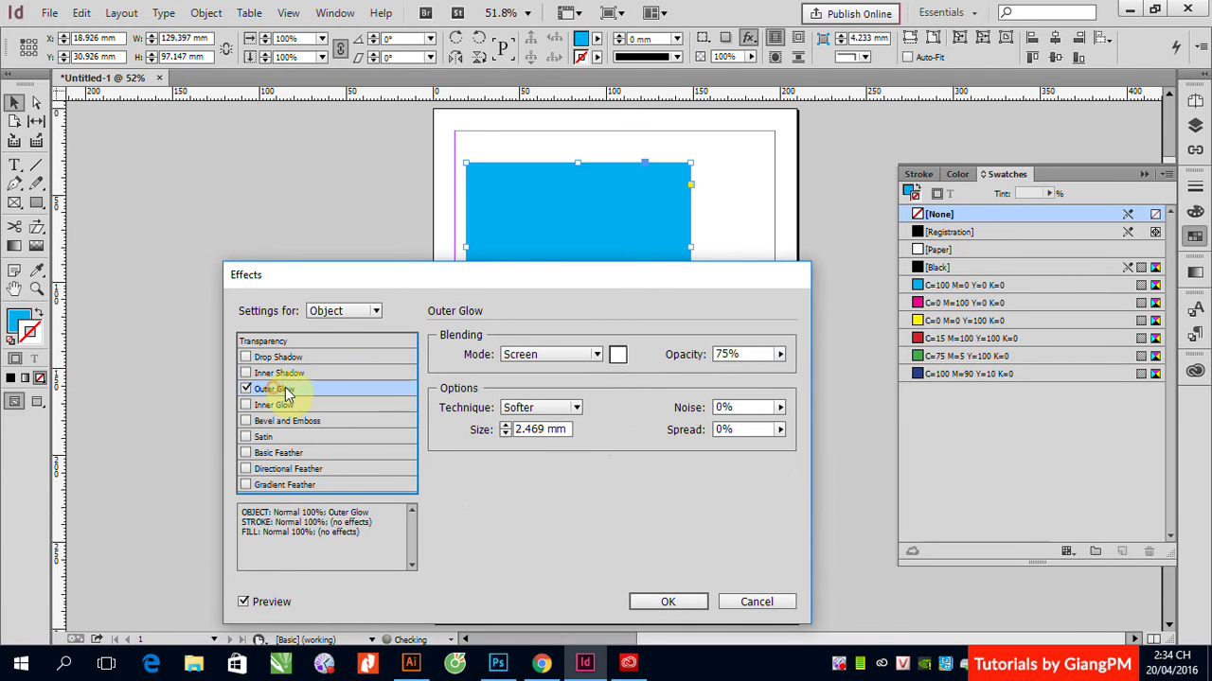
{"action": "left_click_drag", "start_coordinate": [449, 288], "coordinate": [462, 360]}
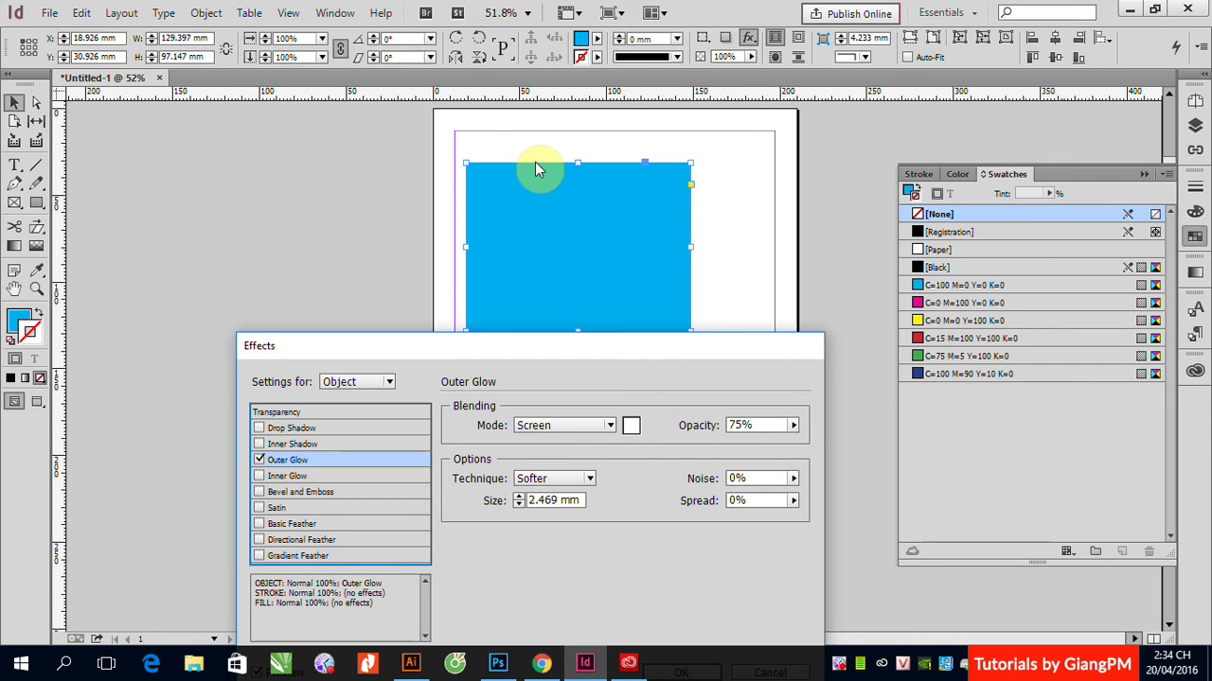
Step: Set the outer glow's color to the magenta swatch C=0 M=100 Y=0 K=0
{"action": "left_click", "coordinate": [630, 426]}
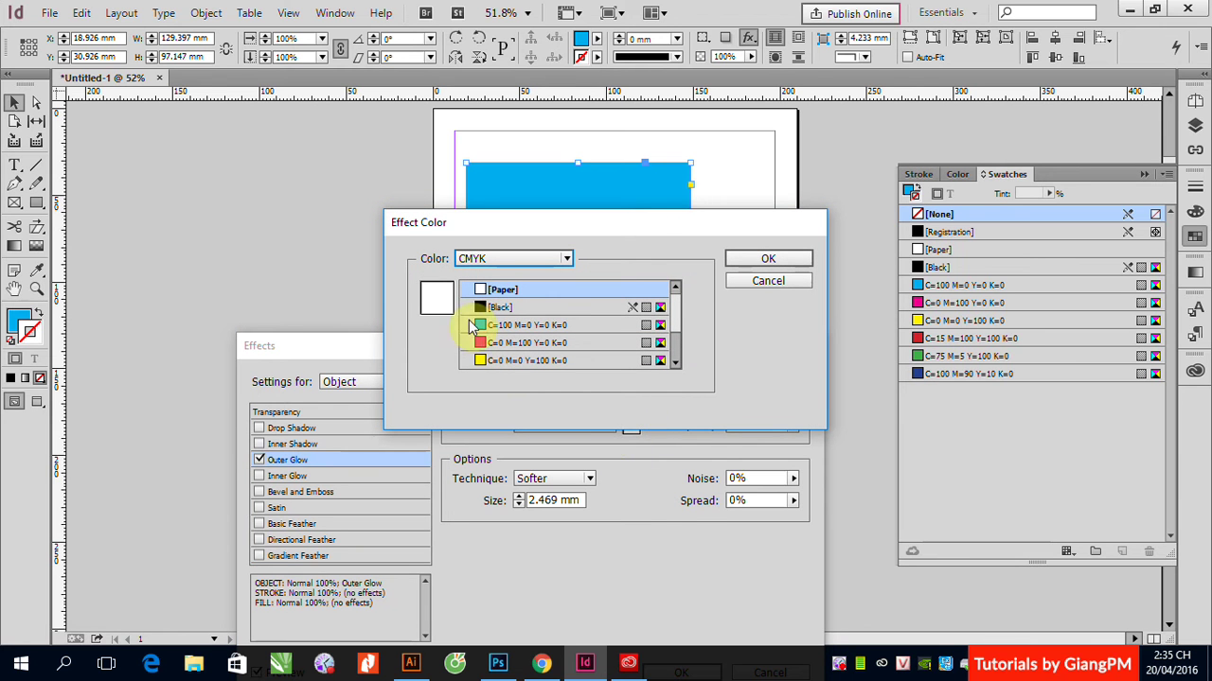
{"action": "left_click", "coordinate": [484, 346]}
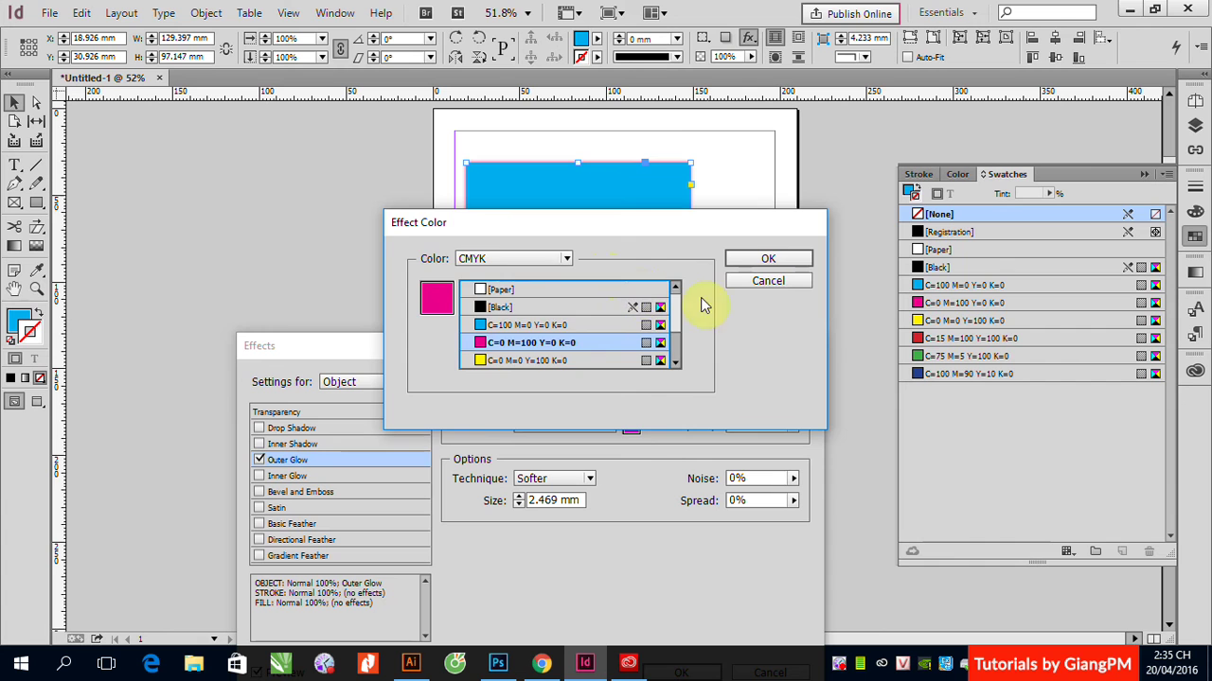
{"action": "left_click", "coordinate": [766, 260]}
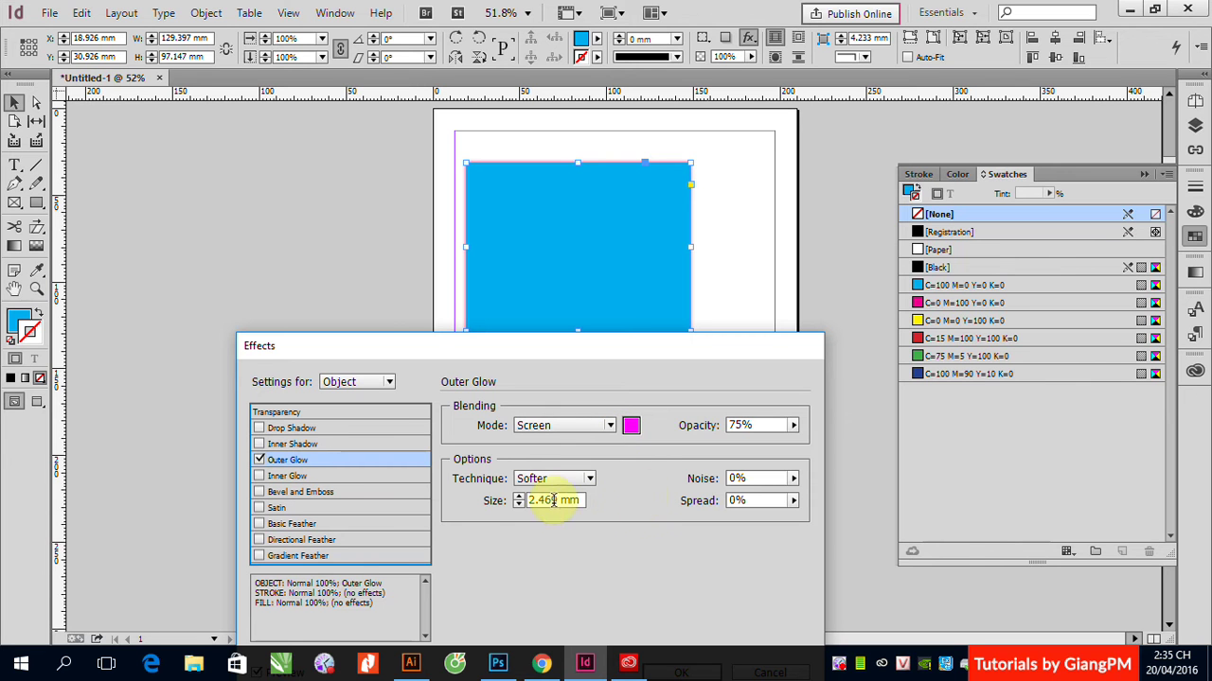
Step: Set the outer glow's size to 13 mm
{"action": "left_click", "coordinate": [519, 497]}
{"action": "left_click", "coordinate": [519, 497]}
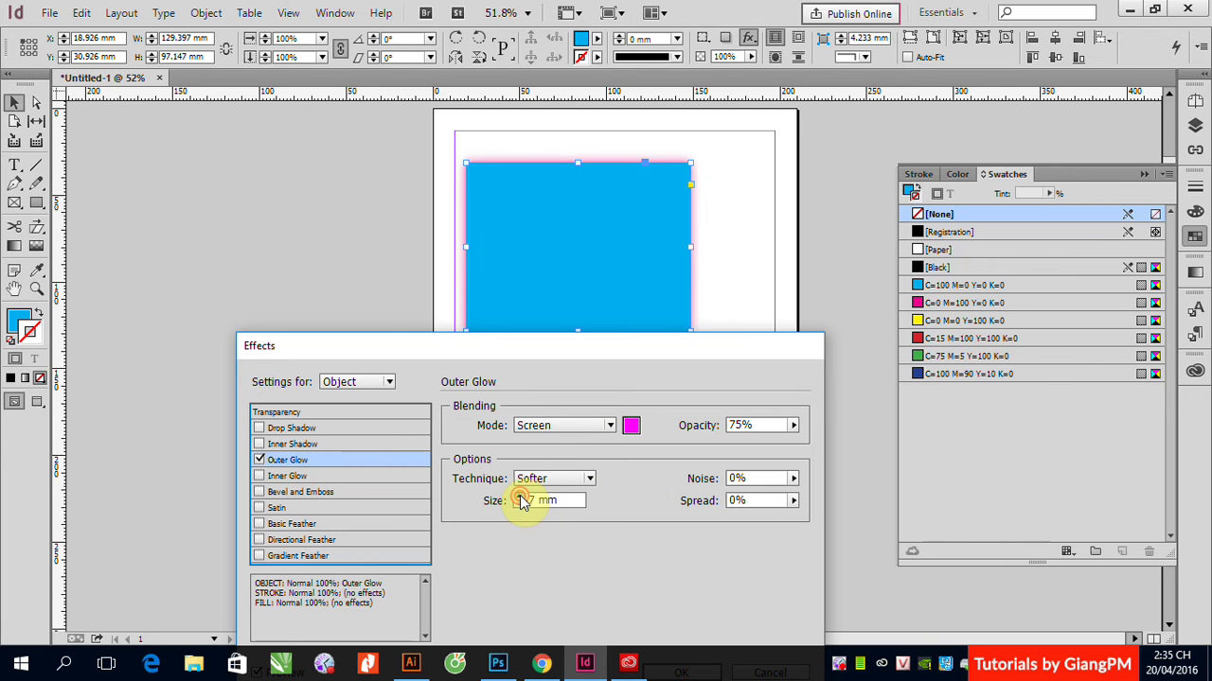
{"action": "left_click", "coordinate": [519, 497]}
{"action": "left_click", "coordinate": [519, 497]}
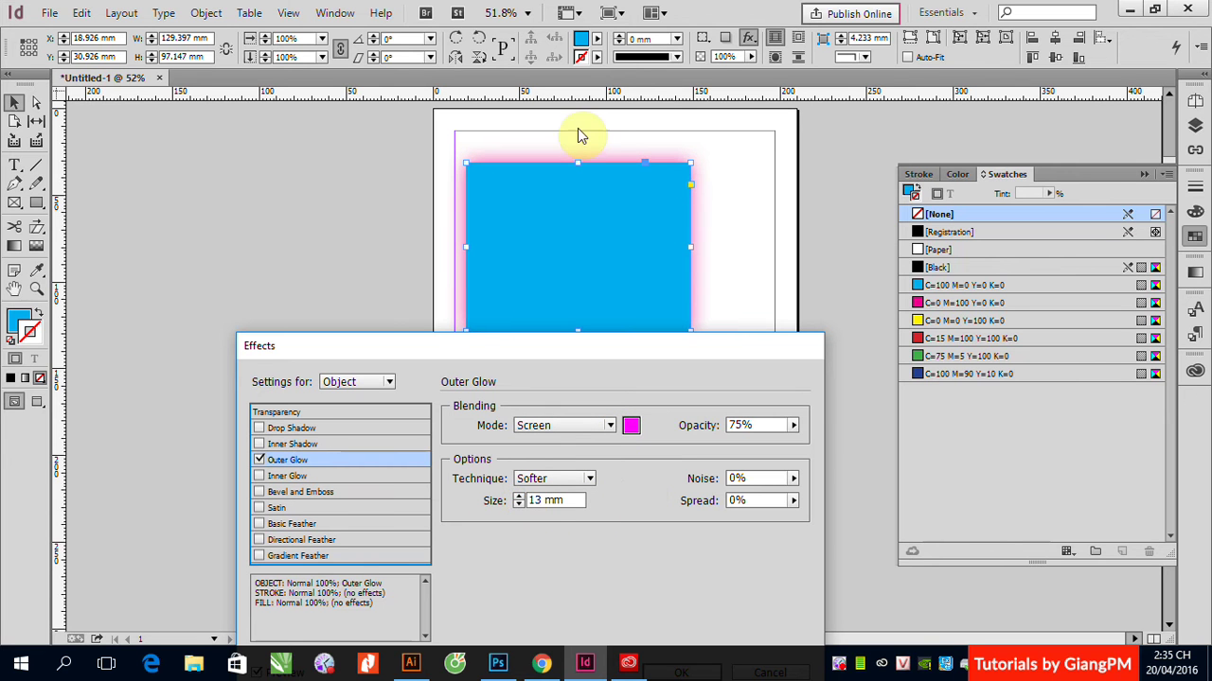
Step: Try the Precise technique for the outer glow and return it to Softer
{"action": "left_click", "coordinate": [590, 479]}
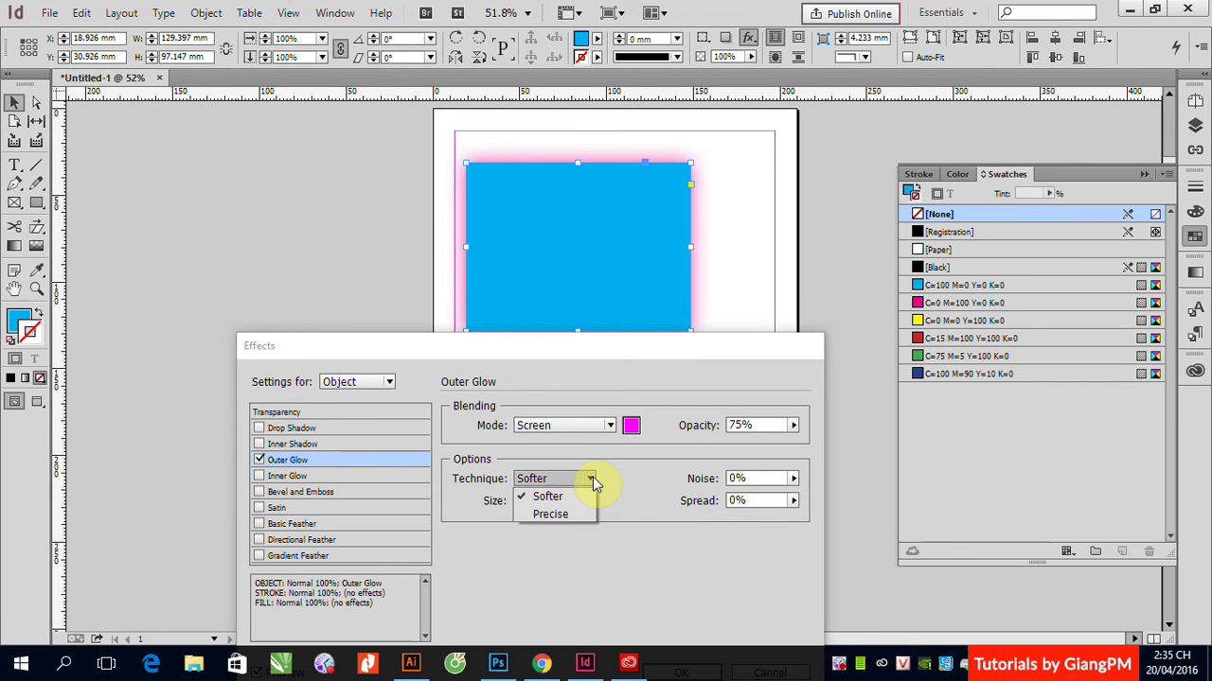
{"action": "left_click", "coordinate": [550, 515]}
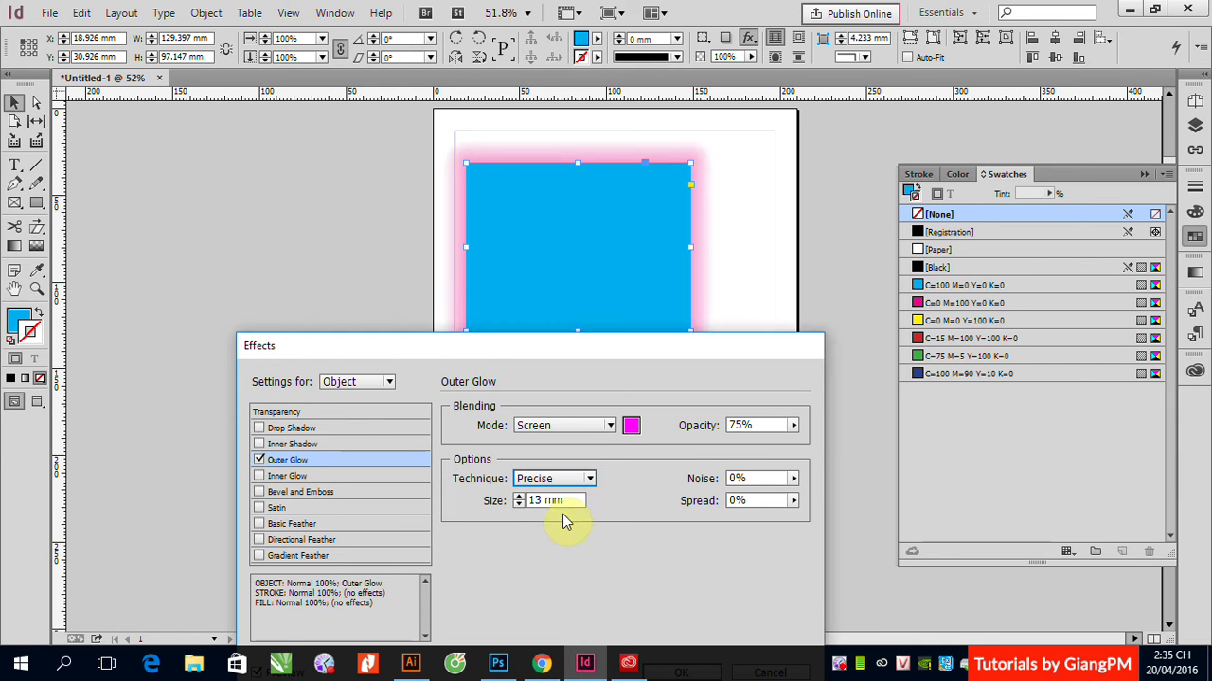
{"action": "left_click", "coordinate": [594, 479]}
{"action": "left_click", "coordinate": [575, 499]}
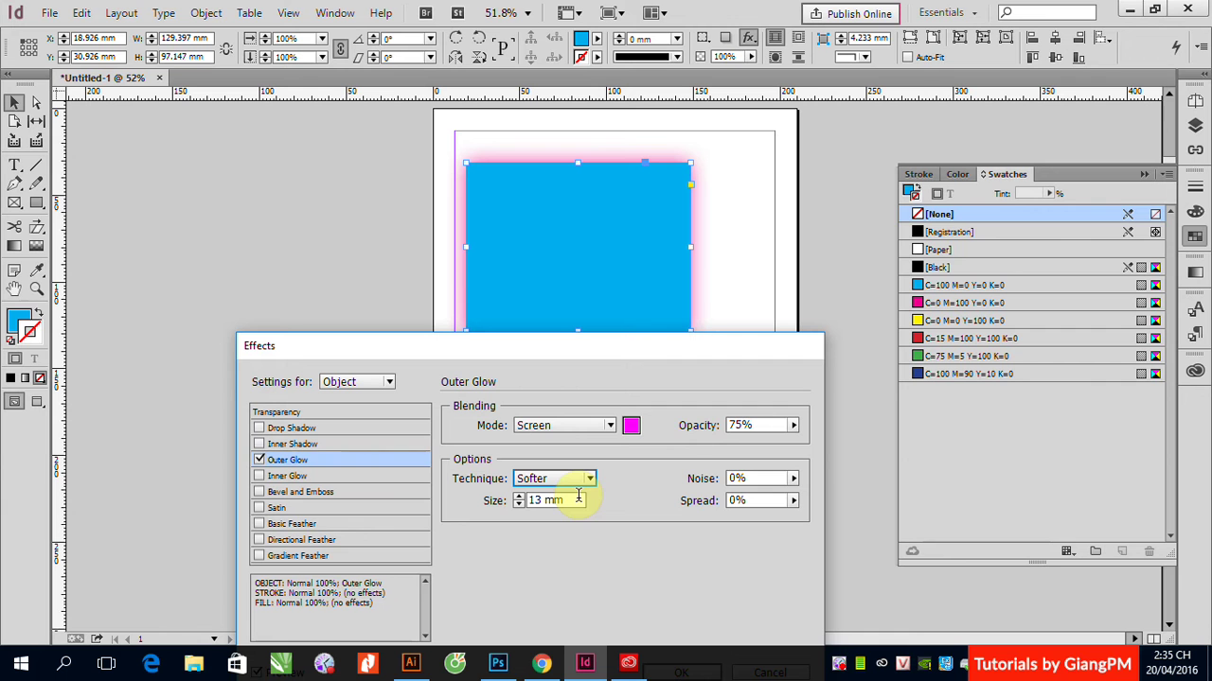
Step: Try out the outer glow's noise and spread, and return both settings to 0%
{"action": "left_click", "coordinate": [793, 478]}
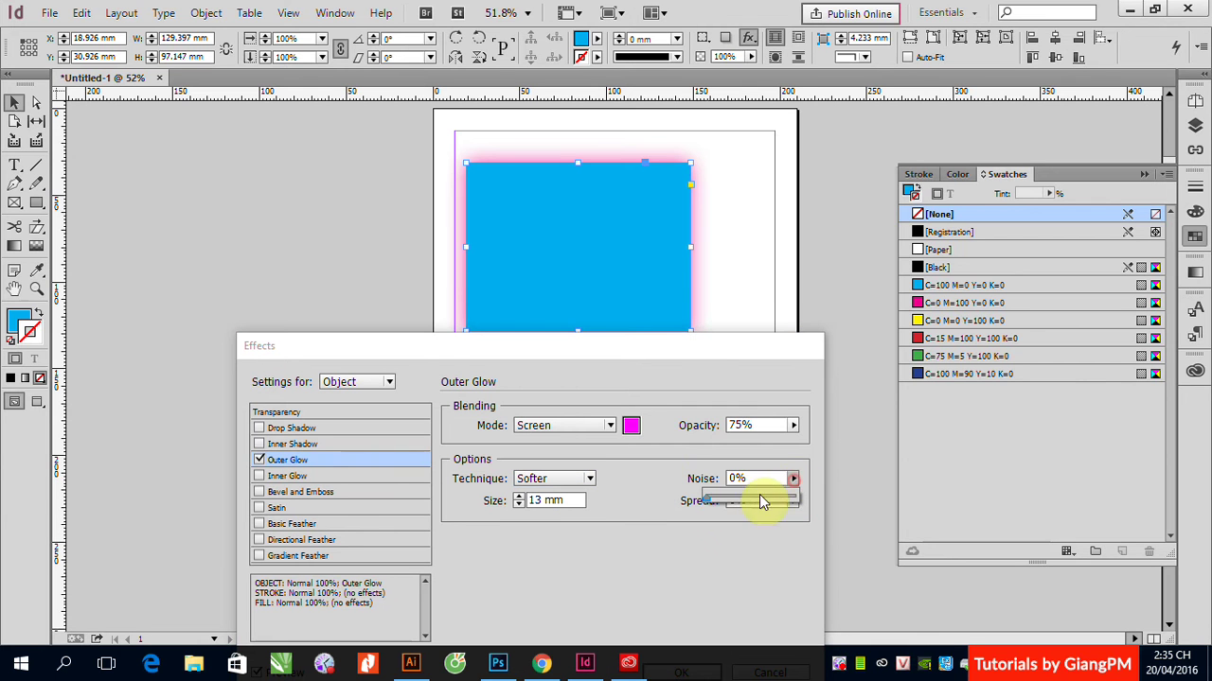
{"action": "mouse_move", "coordinate": [705, 500]}
{"action": "left_mouse_down"}
{"action": "mouse_move", "coordinate": [763, 495]}
{"action": "mouse_move", "coordinate": [698, 501]}
{"action": "left_mouse_up"}
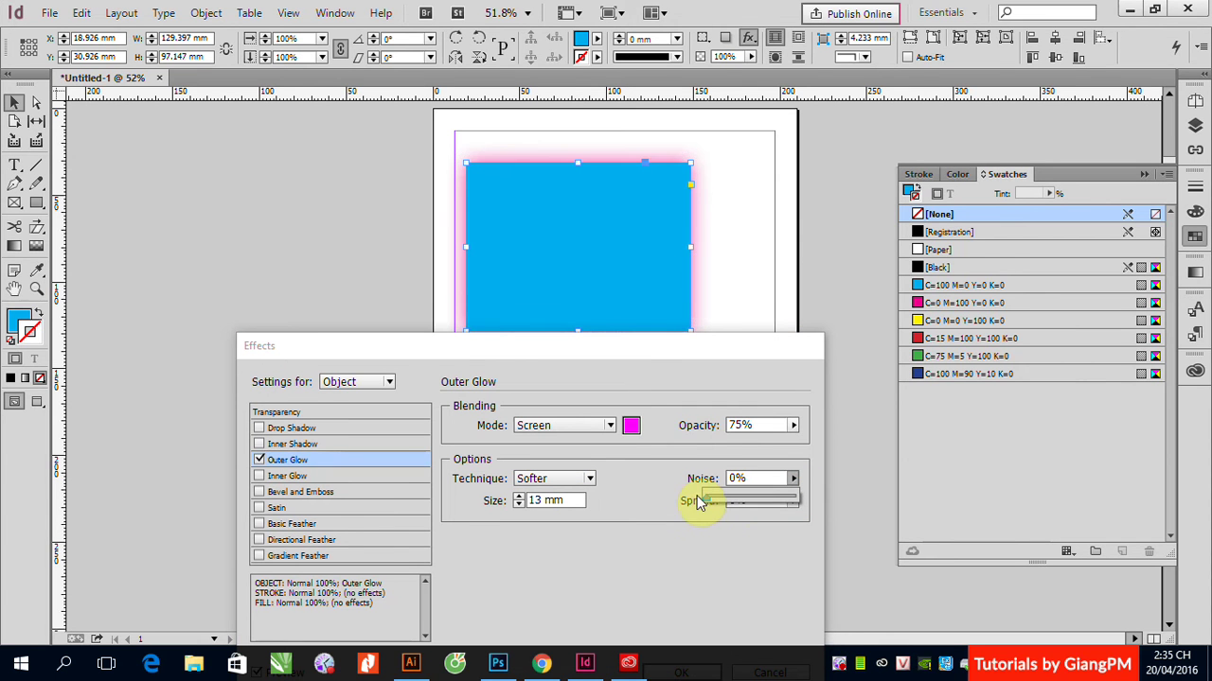
{"action": "left_click", "coordinate": [814, 460]}
{"action": "left_click", "coordinate": [793, 502]}
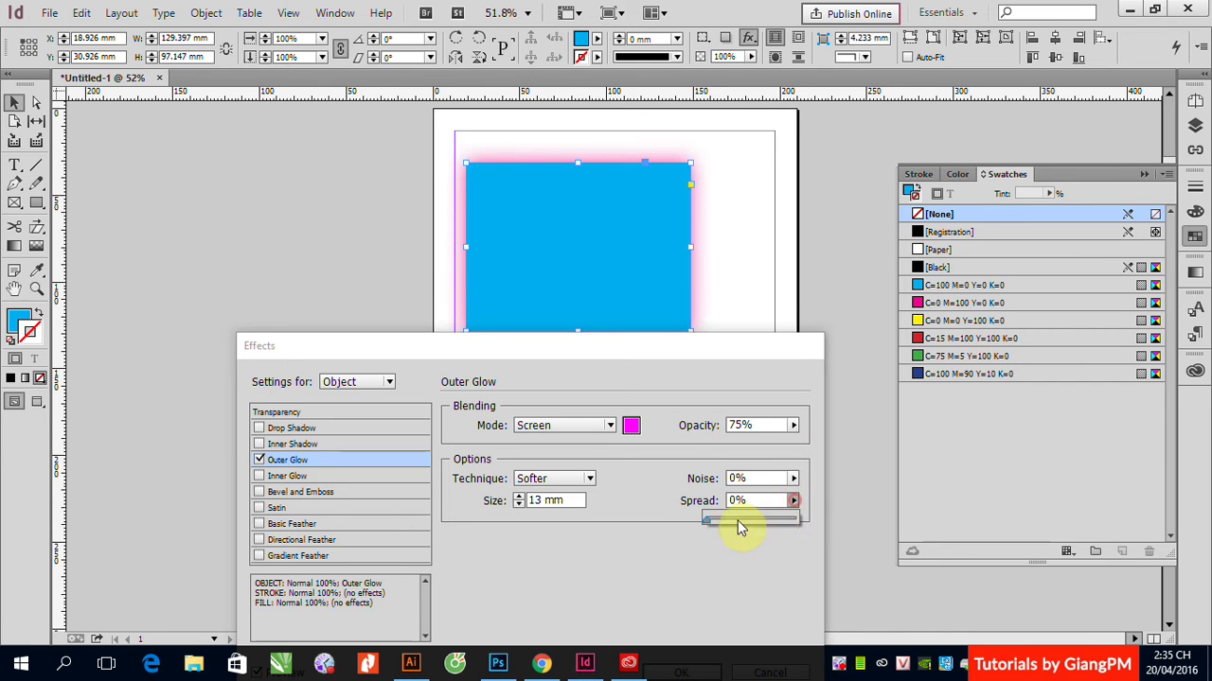
{"action": "mouse_move", "coordinate": [704, 522]}
{"action": "left_mouse_down"}
{"action": "mouse_move", "coordinate": [811, 536]}
{"action": "mouse_move", "coordinate": [710, 526]}
{"action": "left_mouse_up"}
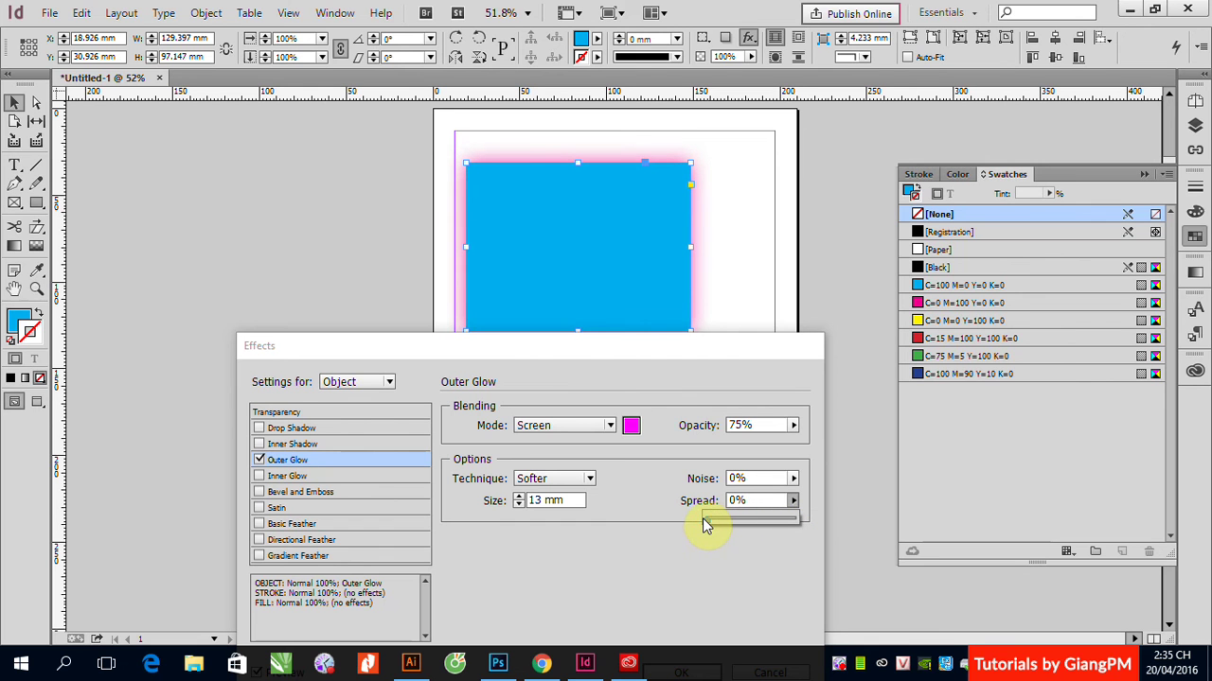
{"action": "left_click", "coordinate": [628, 557]}
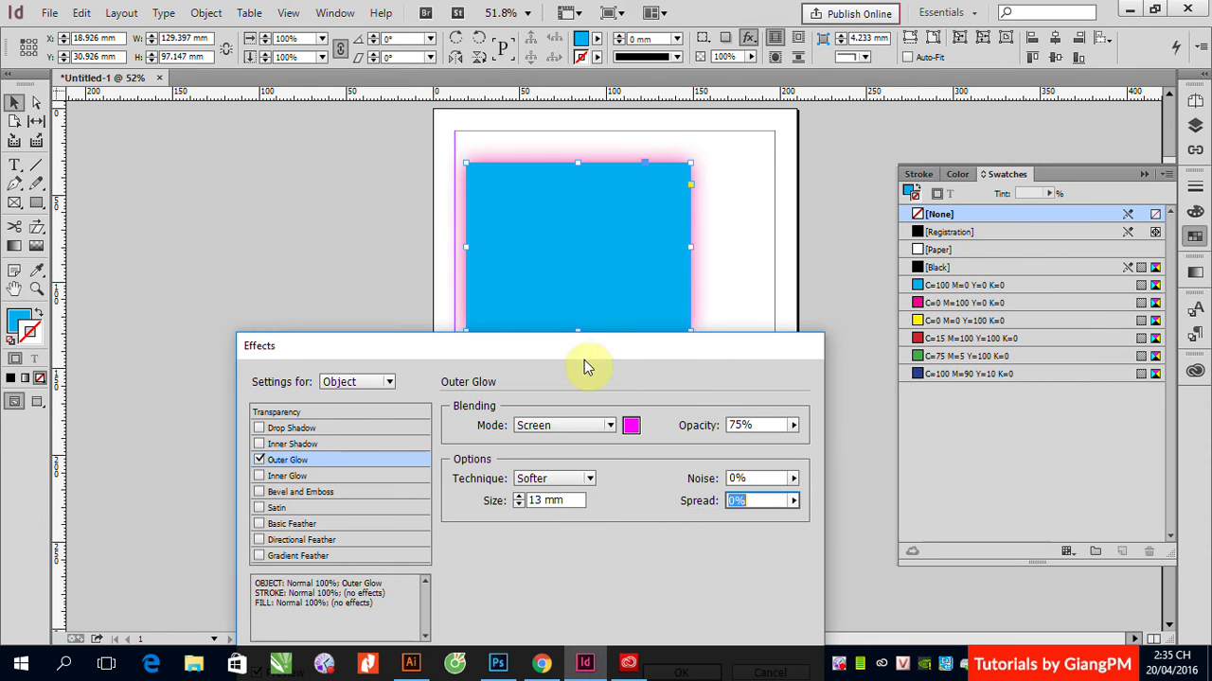
Step: Apply the outer glow, and replace it on the rectangle with an inner glow
{"action": "left_click_drag", "start_coordinate": [575, 355], "coordinate": [484, 253]}
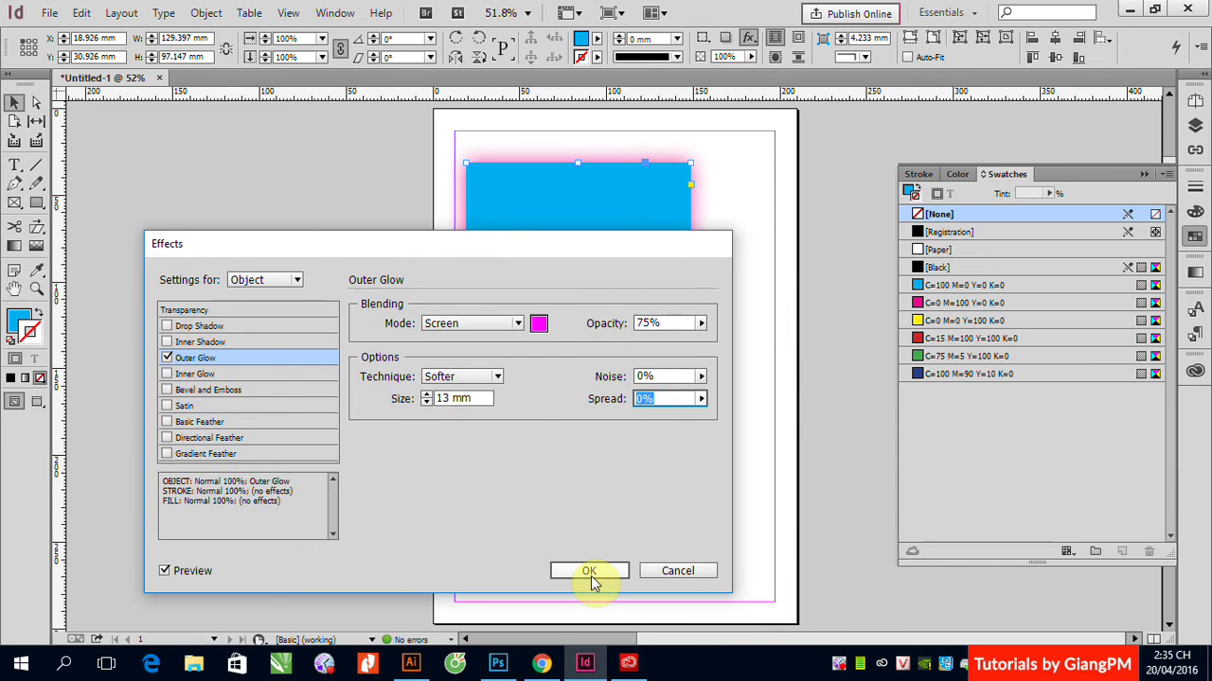
{"action": "left_click", "coordinate": [588, 572]}
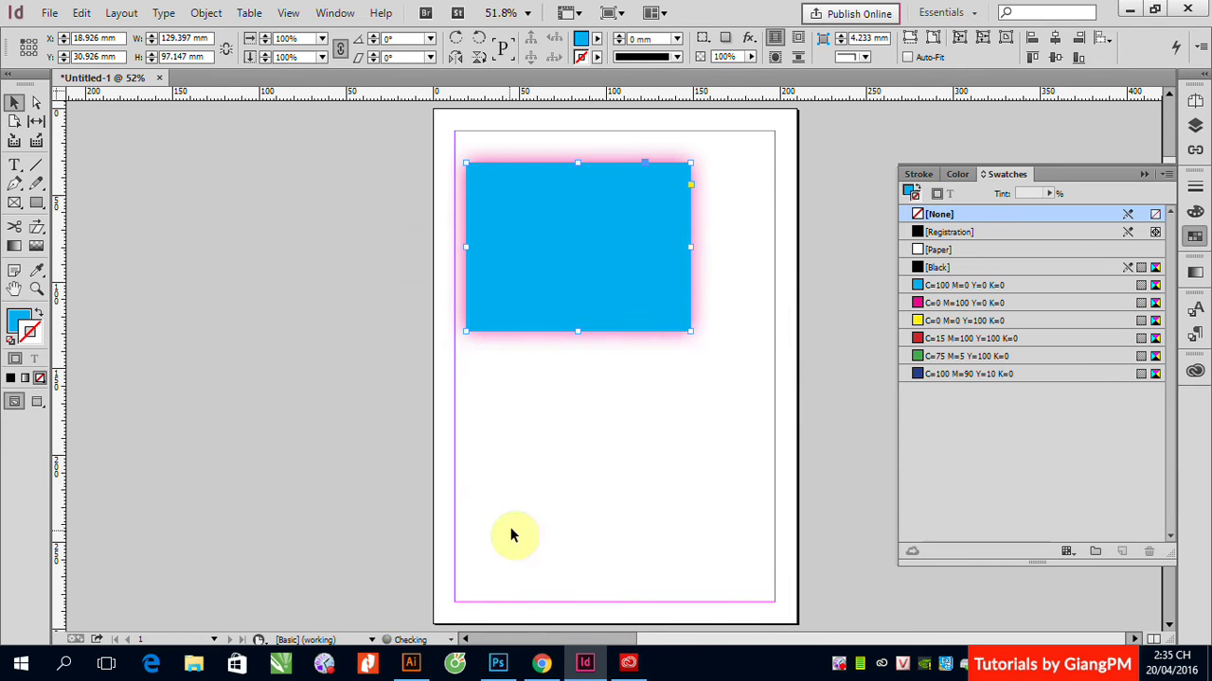
{"action": "left_click", "coordinate": [749, 37]}
{"action": "left_click", "coordinate": [813, 124]}
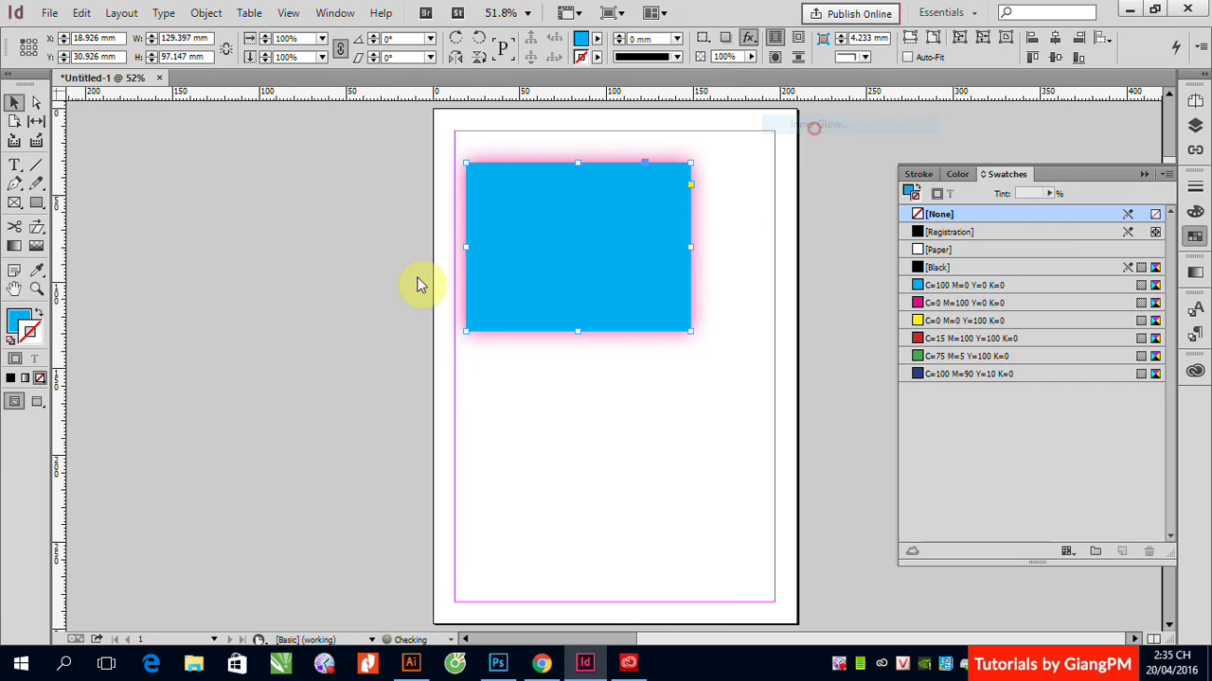
{"action": "left_click", "coordinate": [203, 358]}
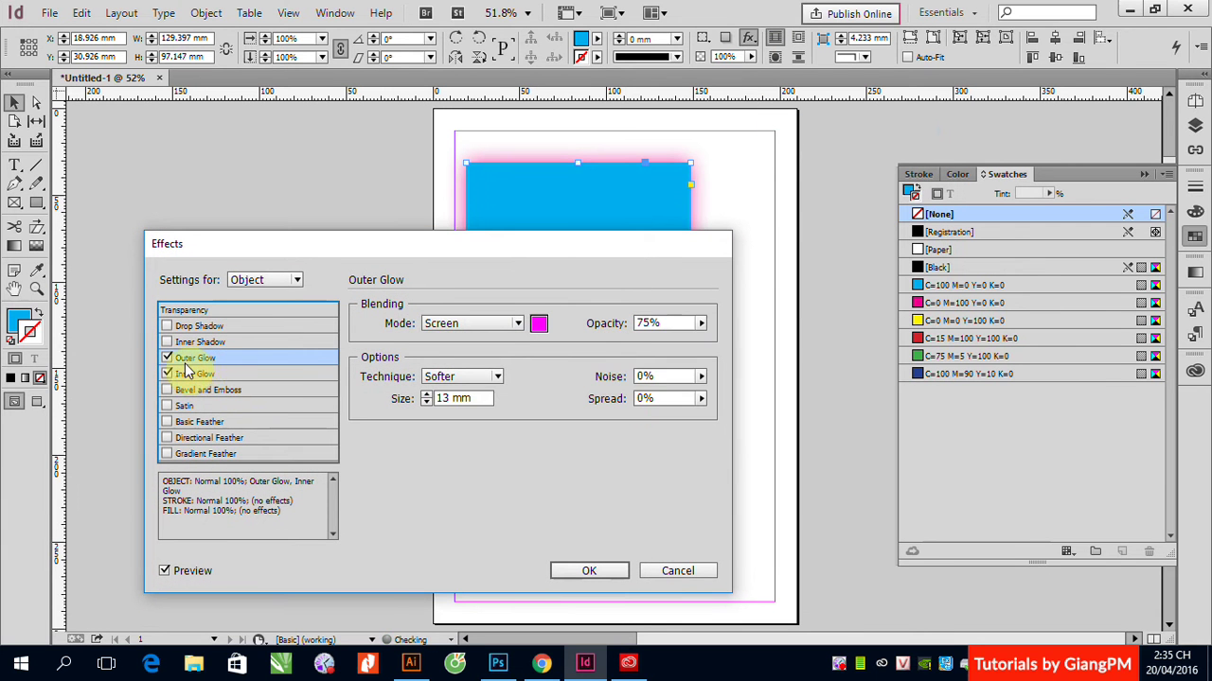
{"action": "left_click", "coordinate": [166, 357]}
{"action": "left_click", "coordinate": [199, 375]}
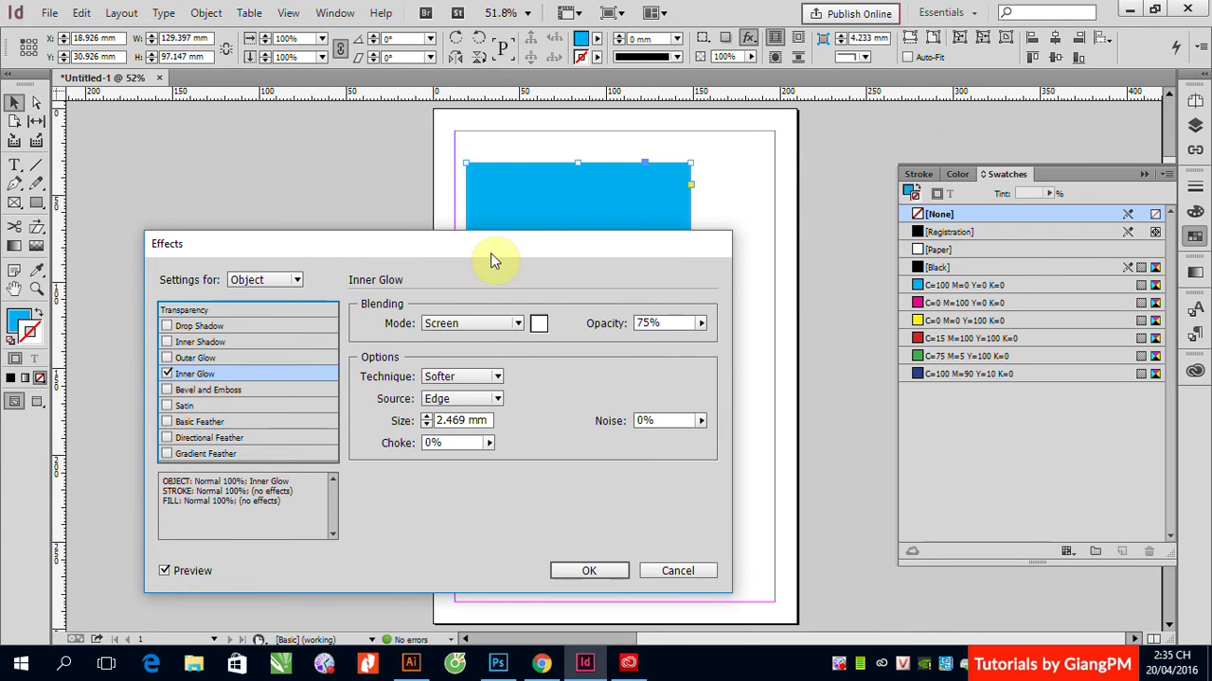
{"action": "left_click_drag", "start_coordinate": [491, 254], "coordinate": [496, 314]}
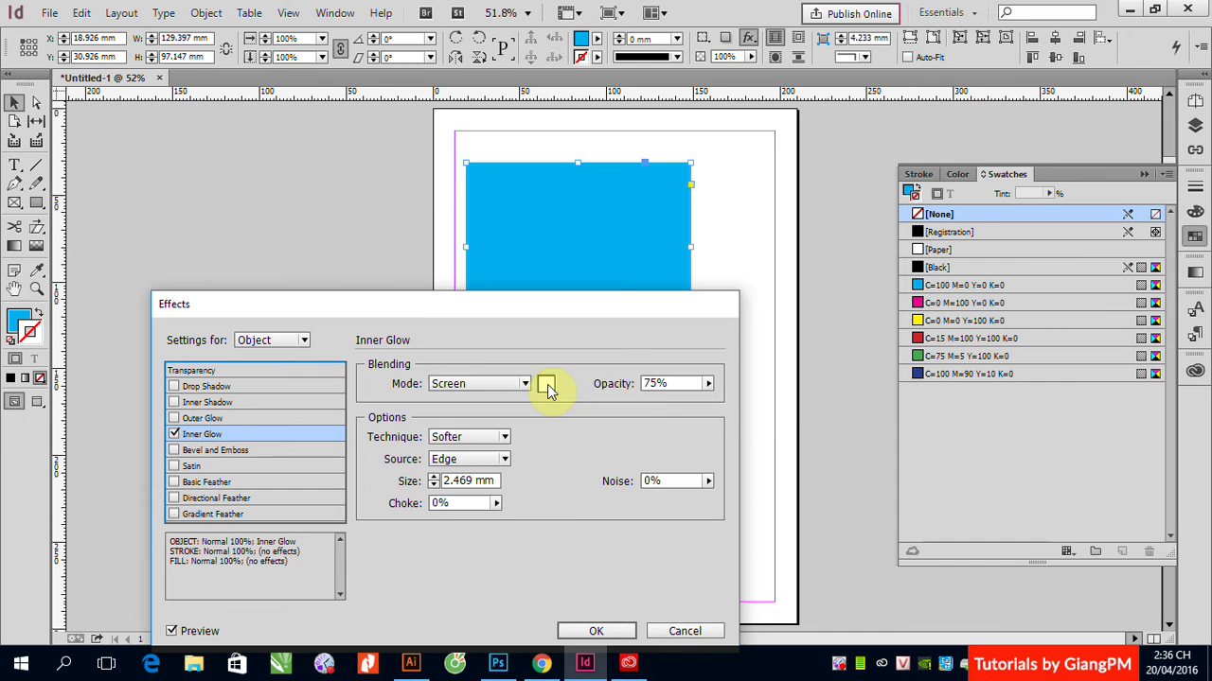
Step: Set the inner glow's color to the yellow swatch C=0 M=0 Y=100 K=0 and its blending mode to Normal
{"action": "left_click", "coordinate": [546, 385]}
{"action": "left_click", "coordinate": [488, 360]}
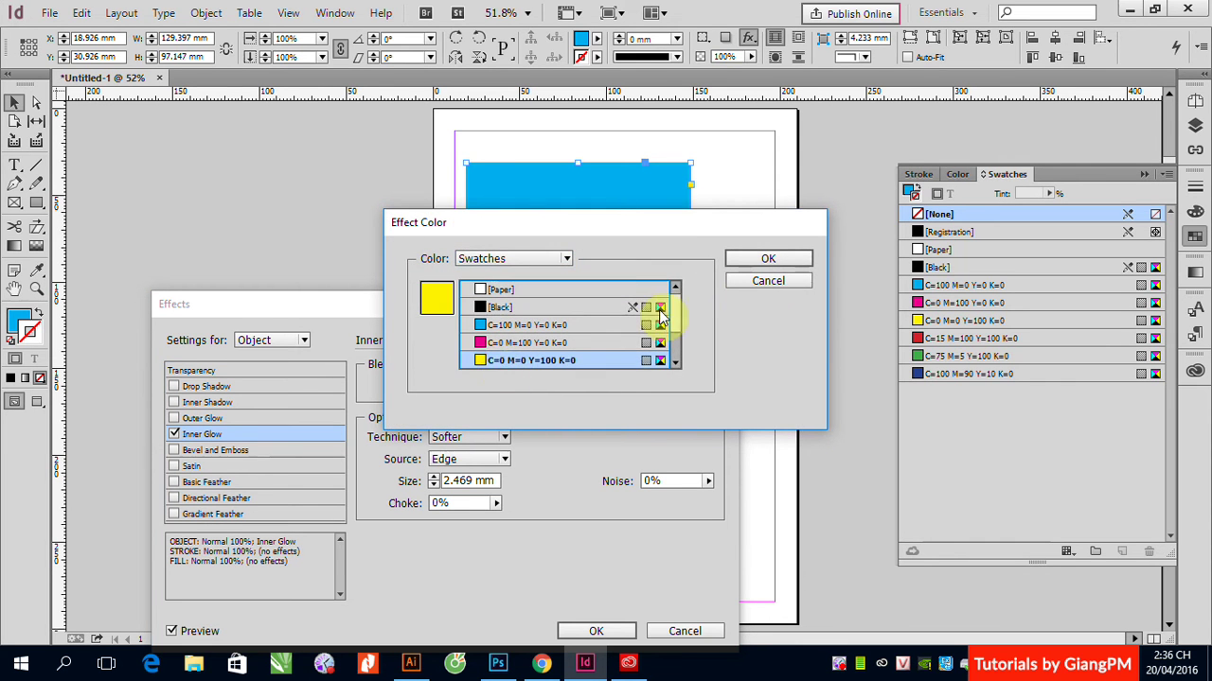
{"action": "left_click", "coordinate": [768, 258]}
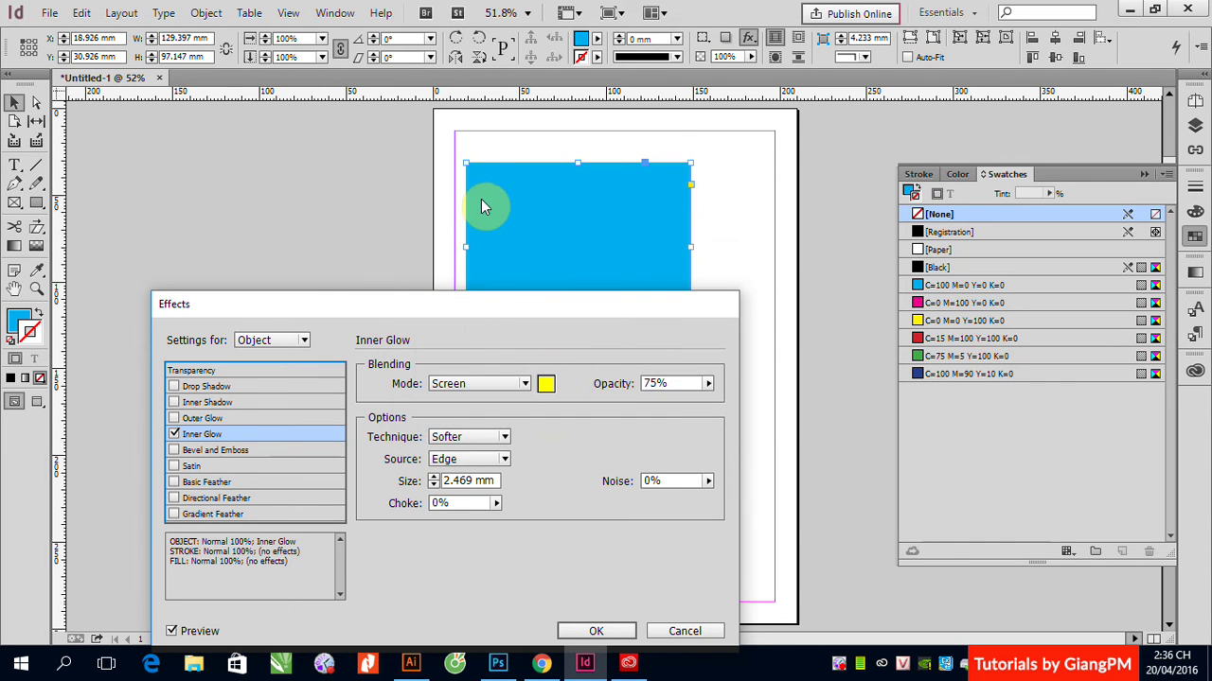
{"action": "left_click", "coordinate": [523, 388]}
{"action": "left_click", "coordinate": [461, 78]}
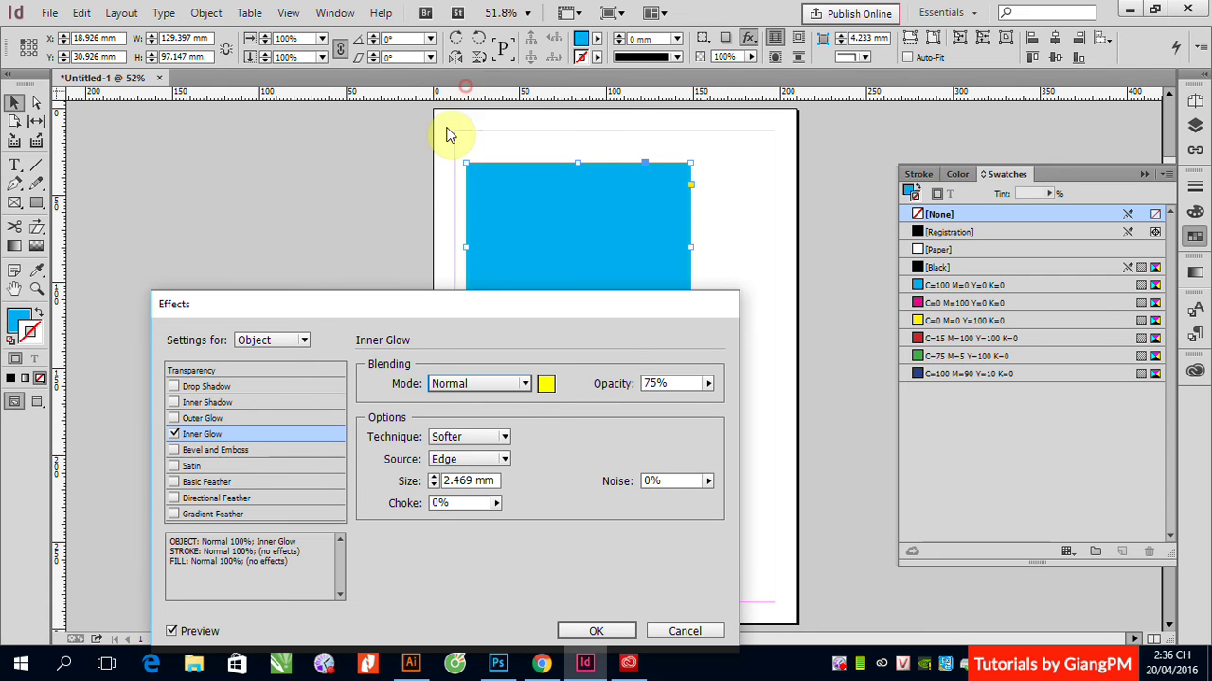
Step: Set the inner glow's size to 24 mm
{"action": "double_click", "coordinate": [447, 481]}
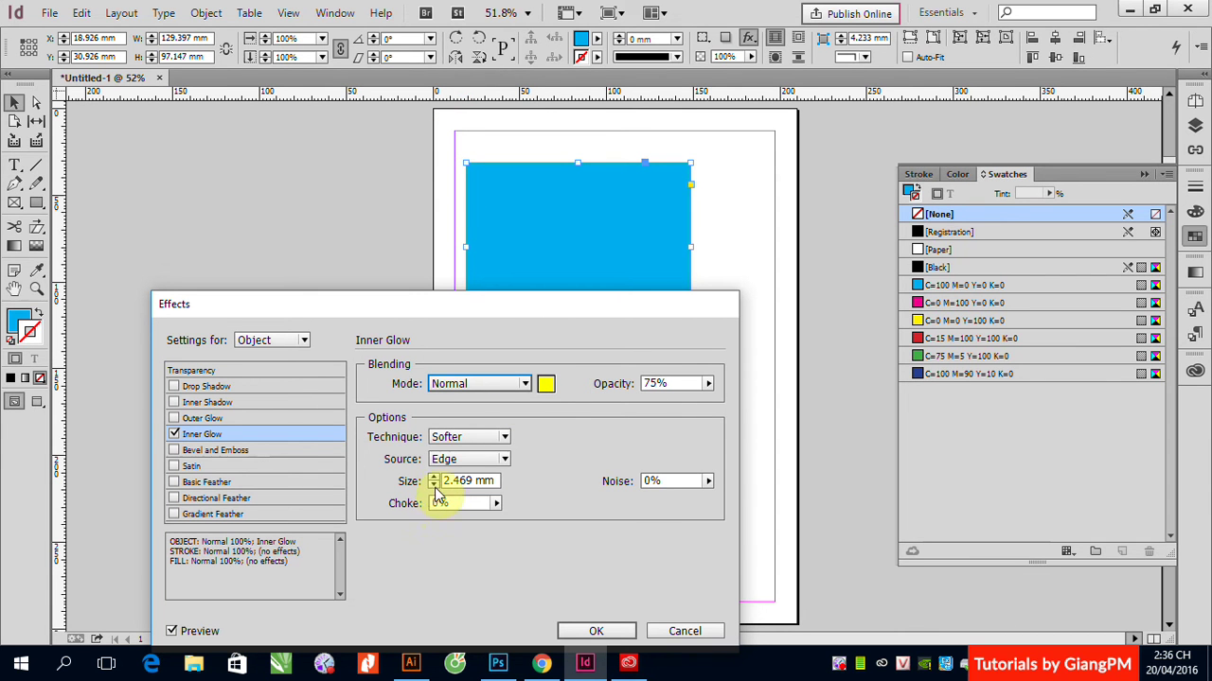
{"action": "type", "text": "3"}
{"action": "left_click", "coordinate": [434, 478]}
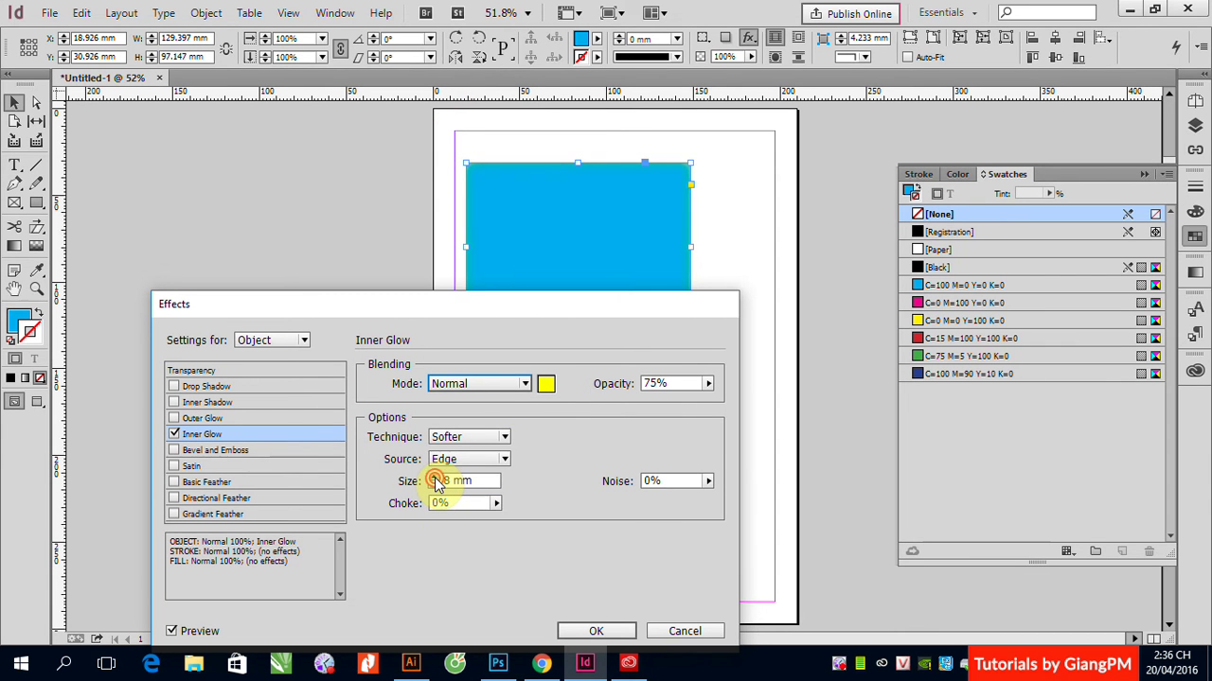
{"action": "left_click", "coordinate": [434, 478]}
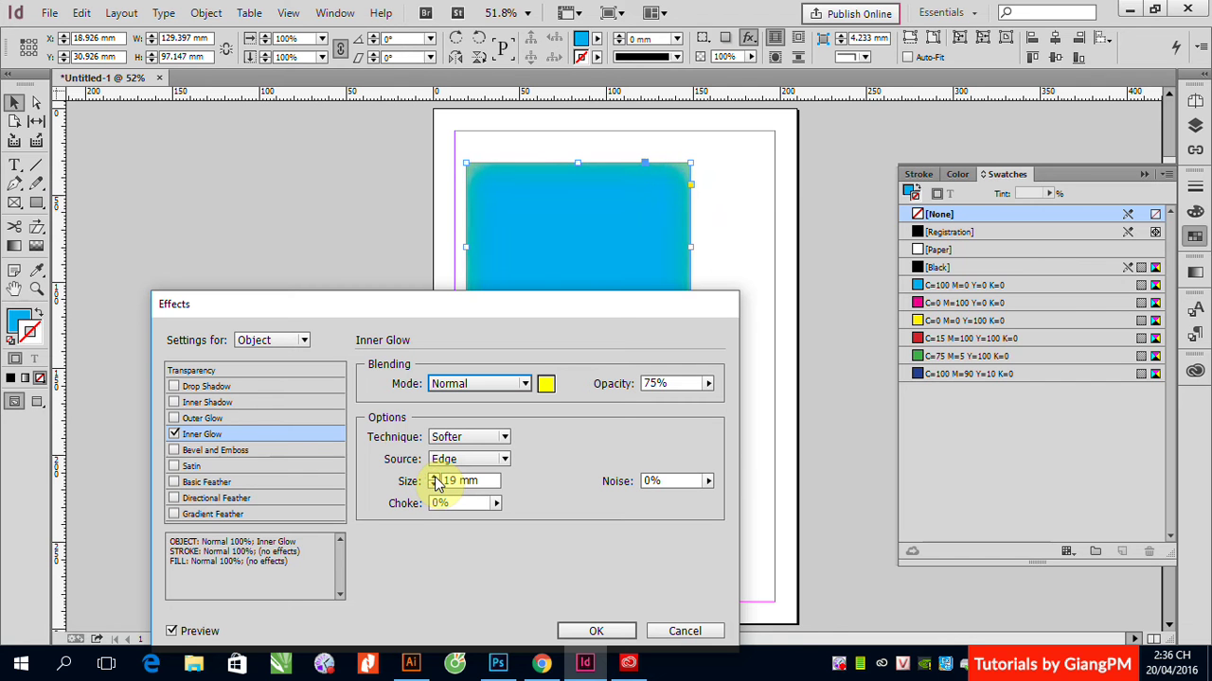
{"action": "left_click", "coordinate": [434, 478]}
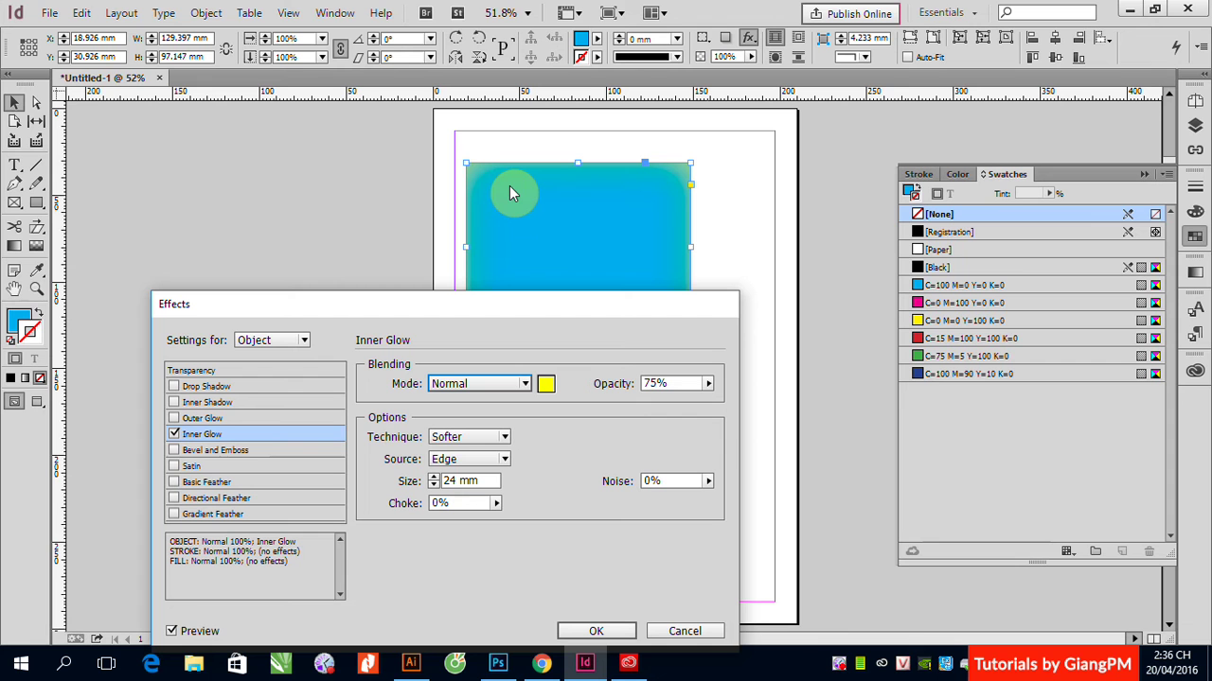
Step: Look at the technique choices for the inner glow and keep Softer
{"action": "left_click", "coordinate": [503, 437]}
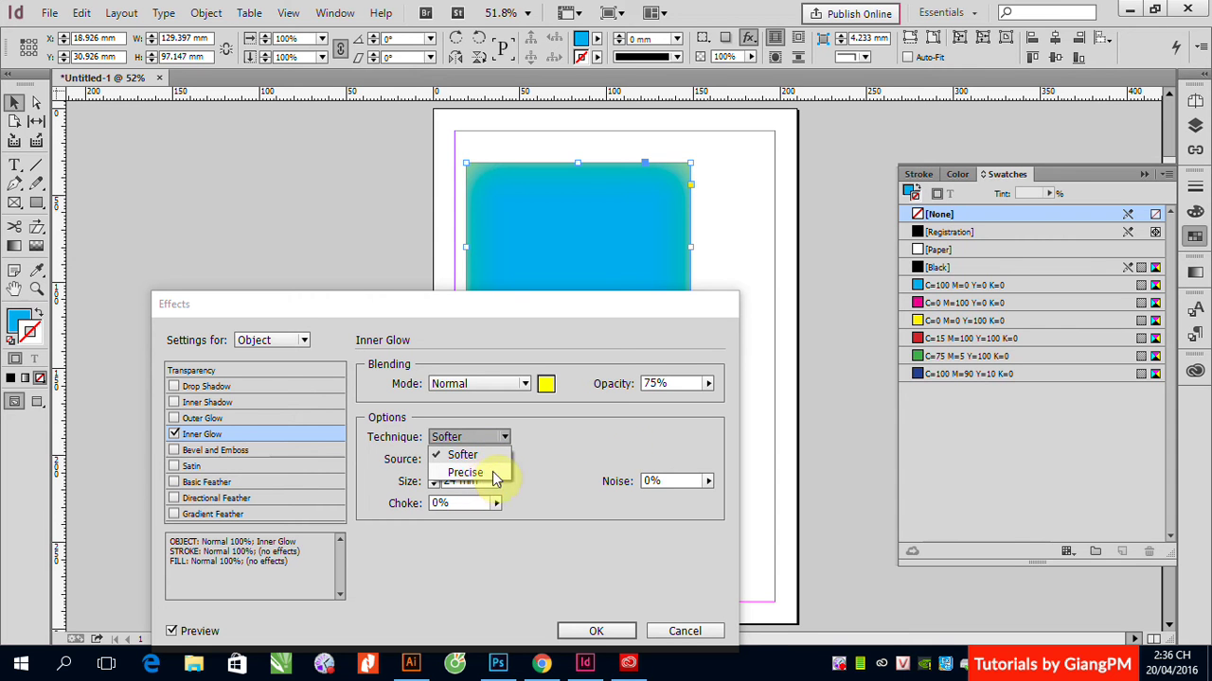
{"action": "left_click", "coordinate": [582, 454]}
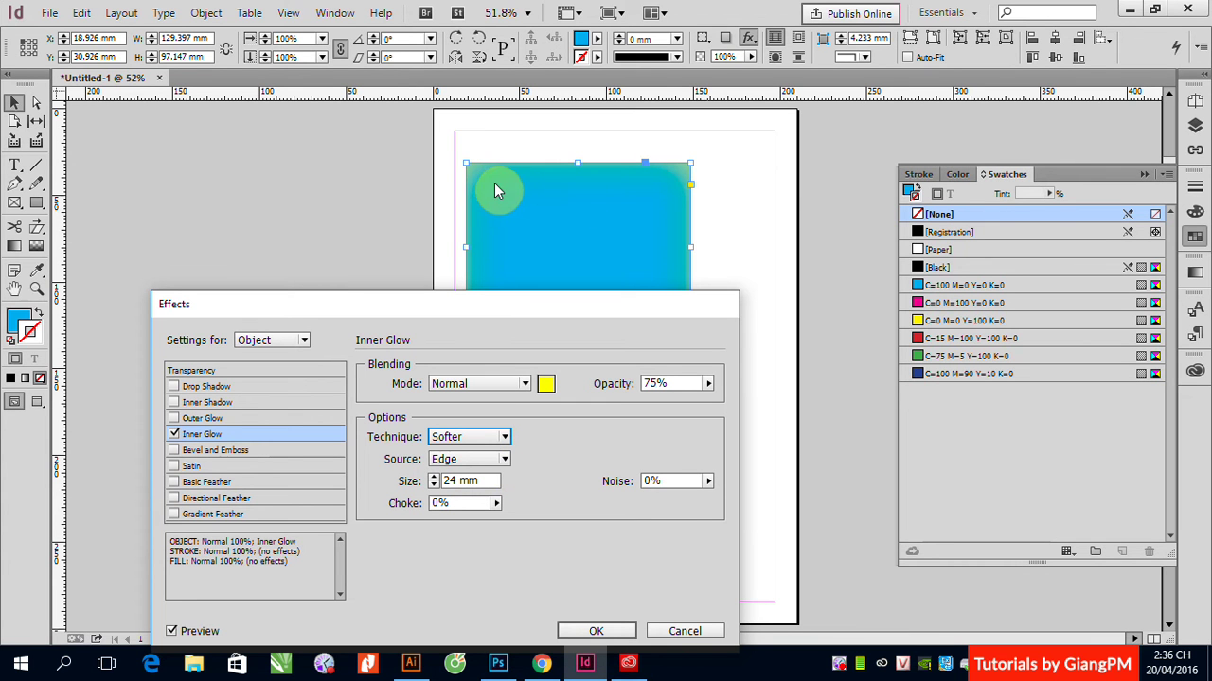
{"action": "left_click_drag", "start_coordinate": [545, 166], "coordinate": [540, 207]}
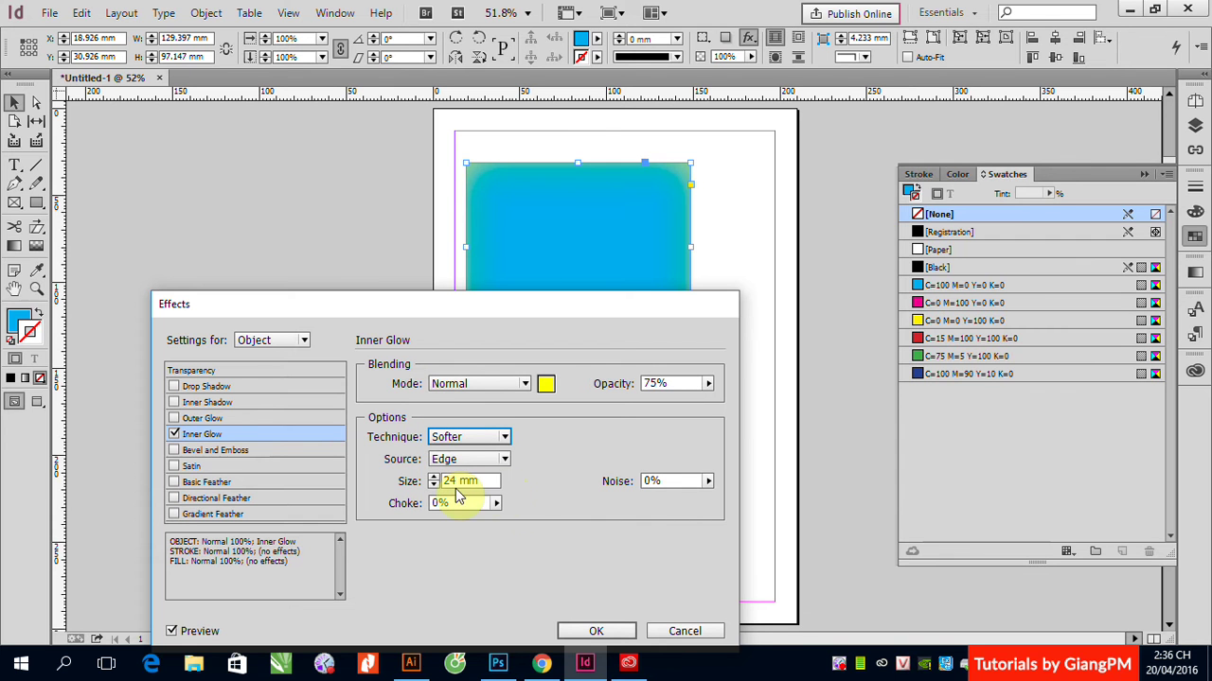
Step: Try Center as the inner glow's source and return it to Edge
{"action": "left_click", "coordinate": [503, 461]}
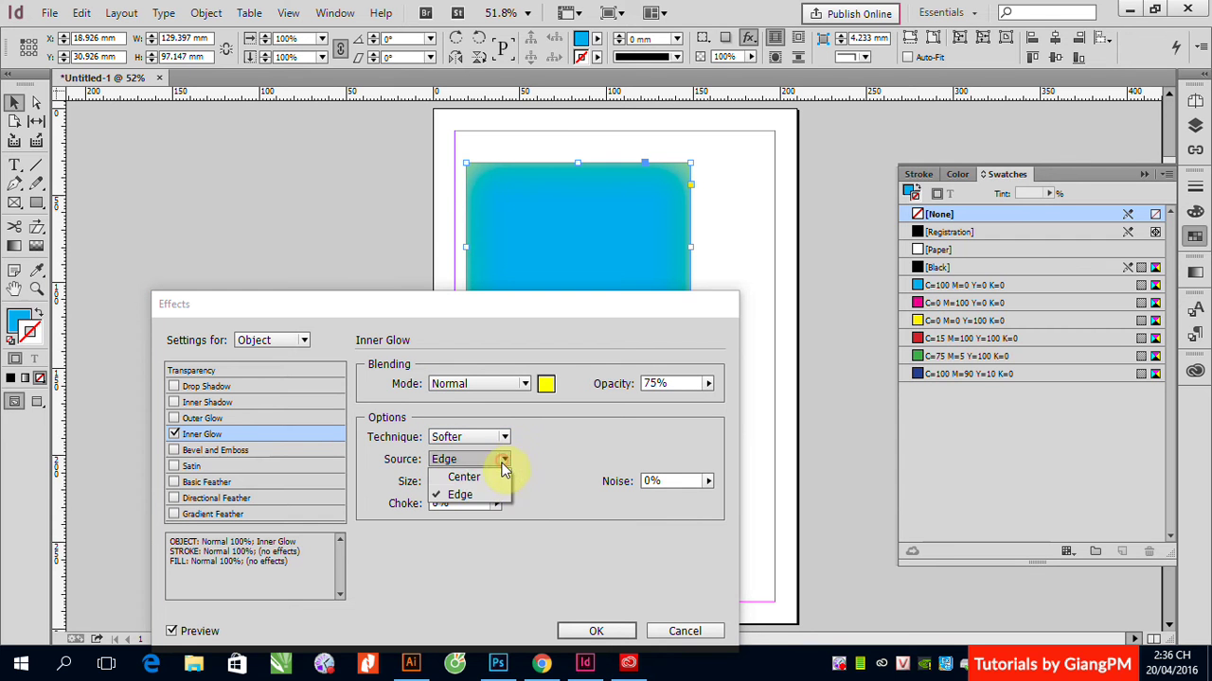
{"action": "left_click", "coordinate": [478, 475]}
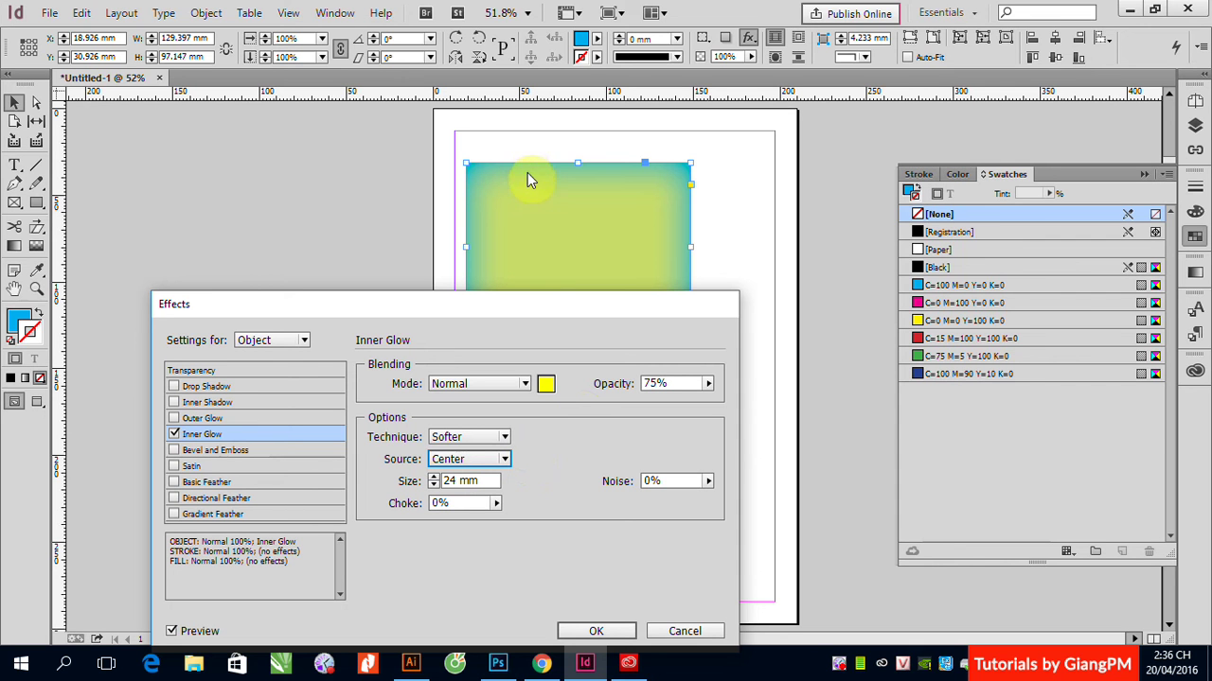
{"action": "left_click", "coordinate": [504, 460]}
{"action": "left_click", "coordinate": [461, 495]}
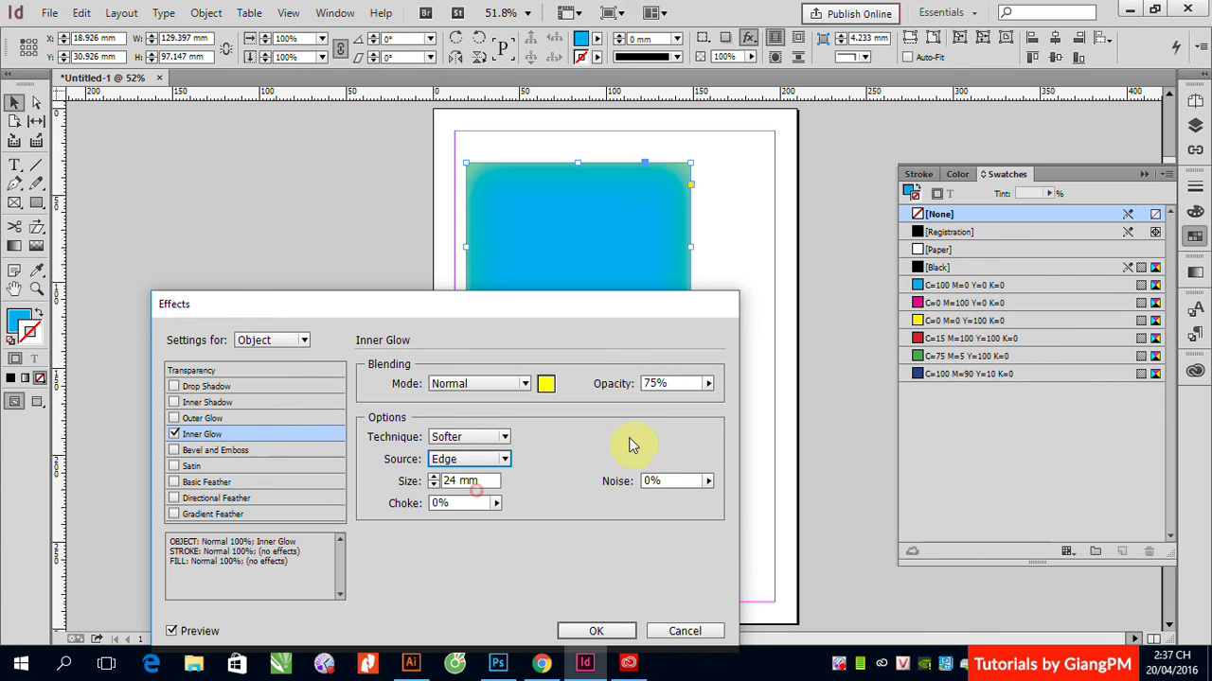
Step: Apply the inner glow, and replace it on the rectangle with Bevel and Emboss
{"action": "left_click", "coordinate": [587, 631]}
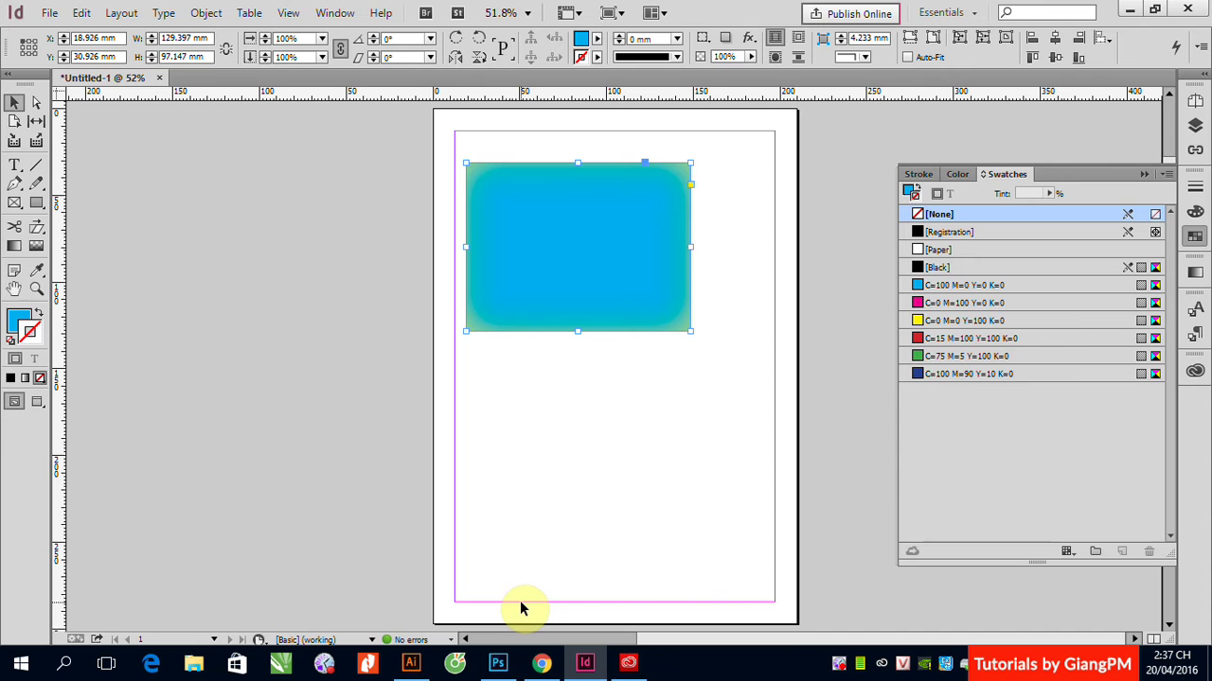
{"action": "left_click", "coordinate": [554, 279]}
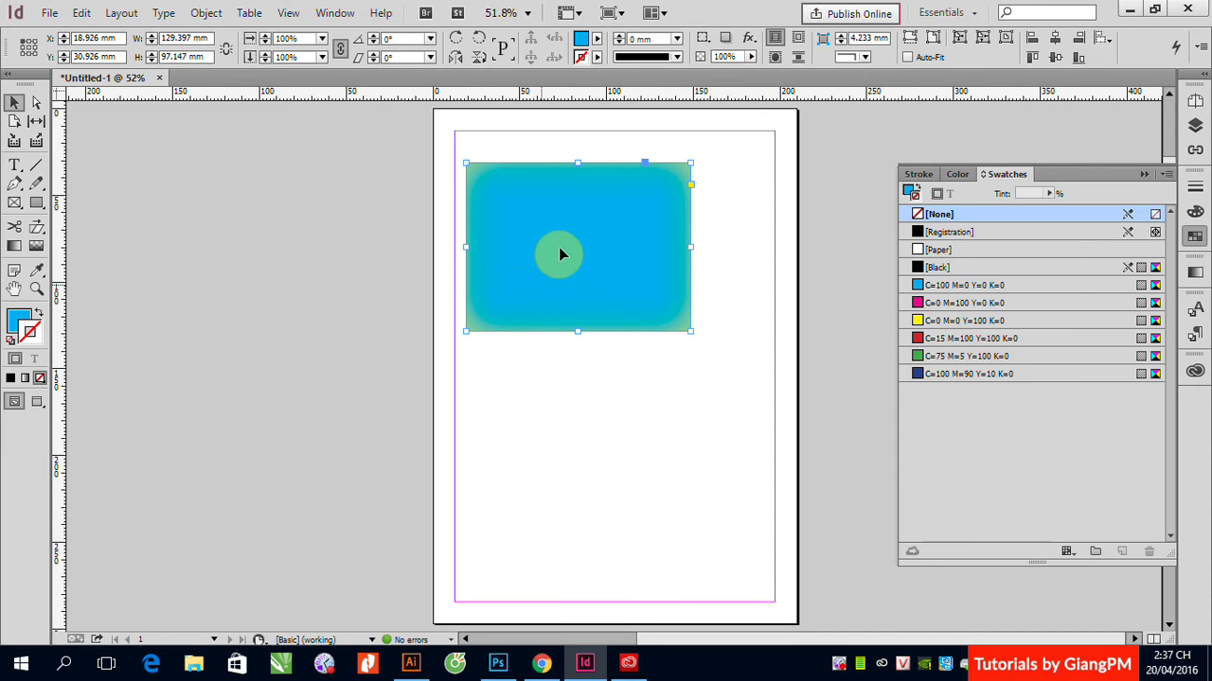
{"action": "left_click", "coordinate": [749, 38]}
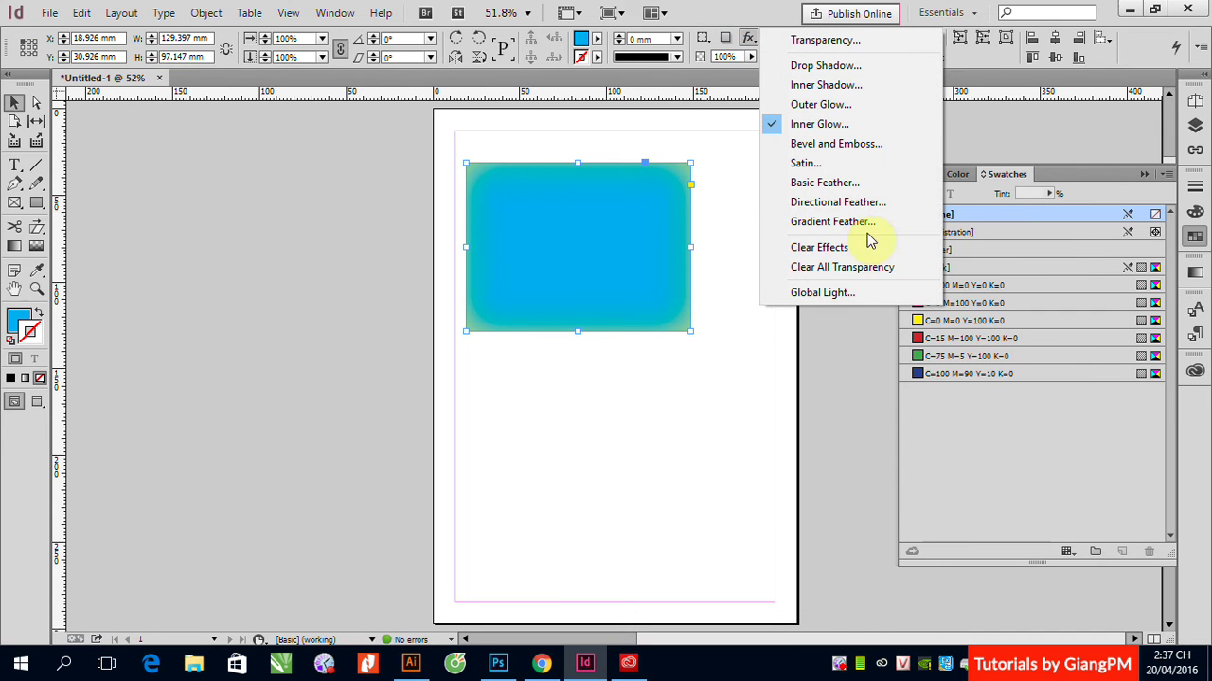
{"action": "left_click", "coordinate": [830, 143]}
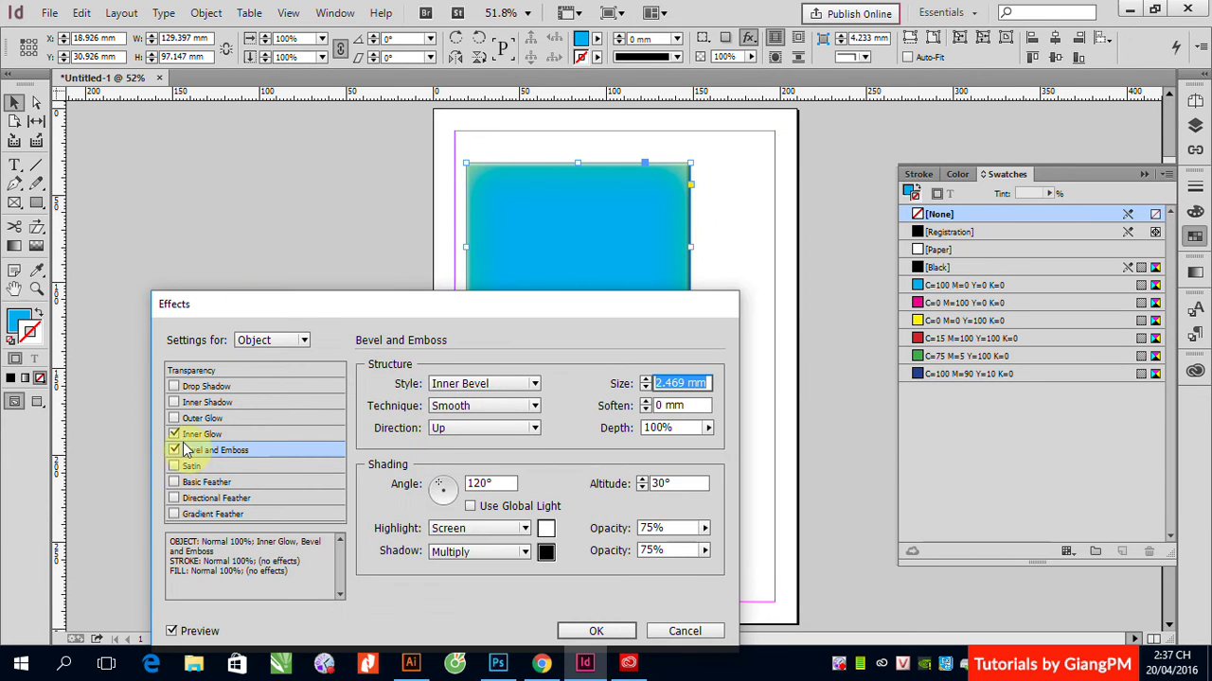
{"action": "left_click", "coordinate": [191, 434]}
{"action": "left_click", "coordinate": [173, 434]}
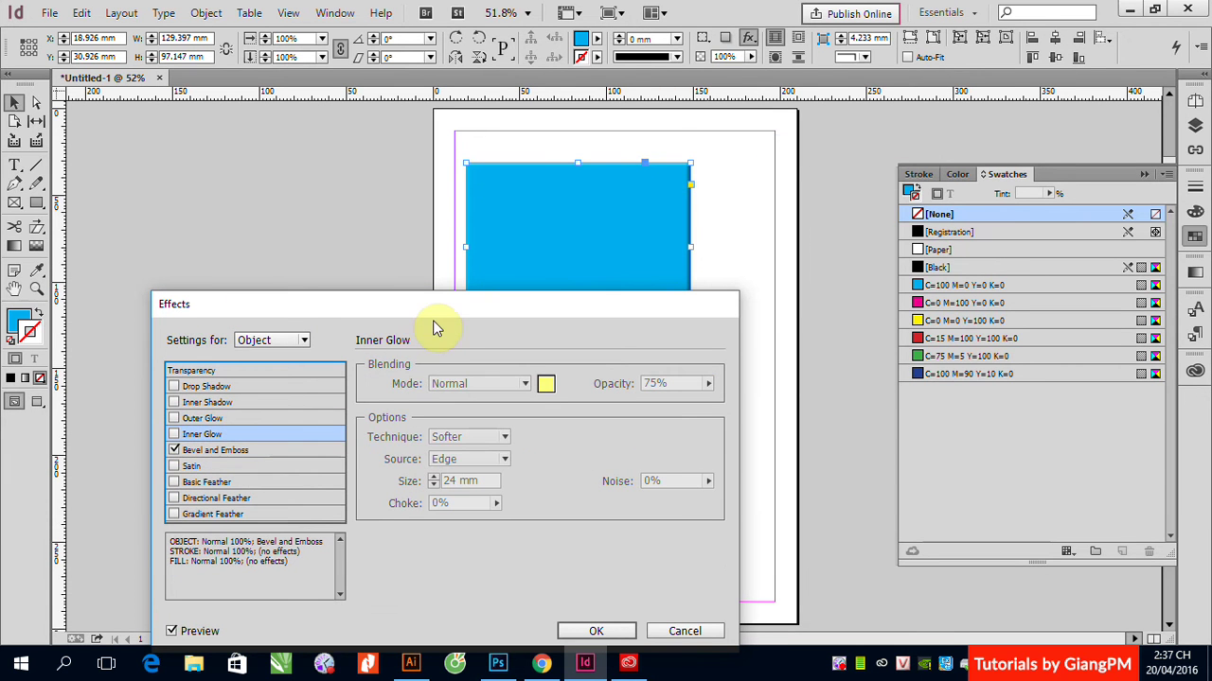
Step: Set the size of the rectangle's Bevel and Emboss effect to 14 mm
{"action": "left_click_drag", "start_coordinate": [431, 322], "coordinate": [336, 343]}
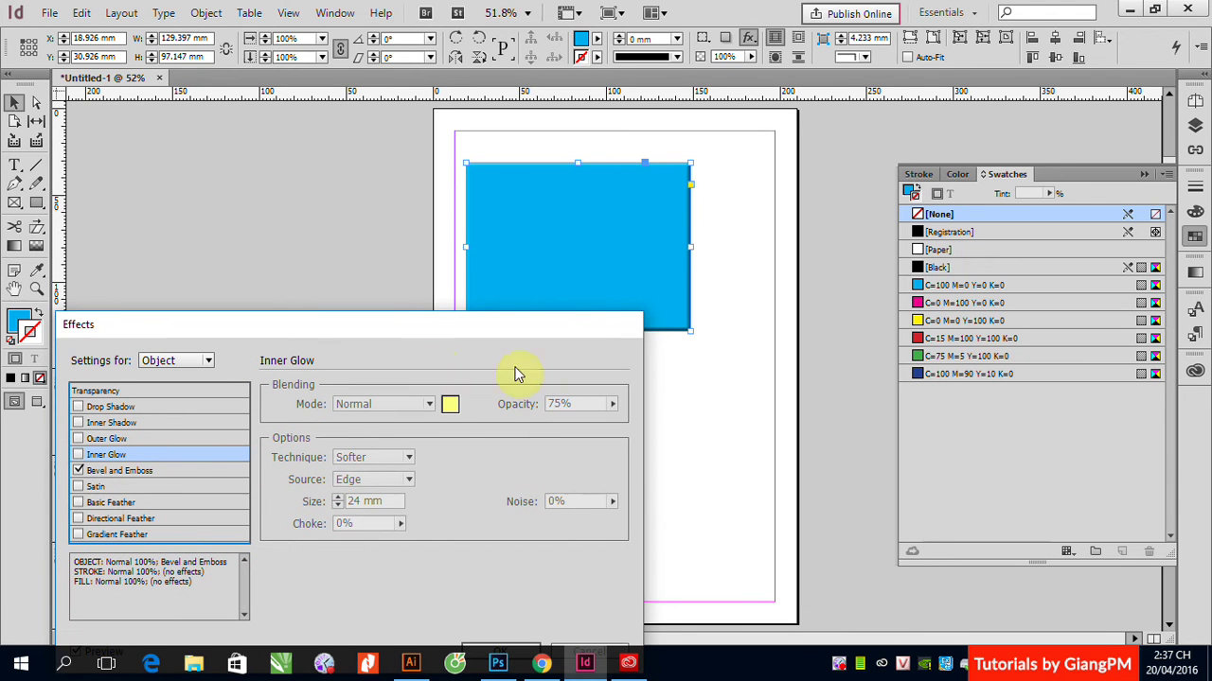
{"action": "left_click", "coordinate": [159, 470]}
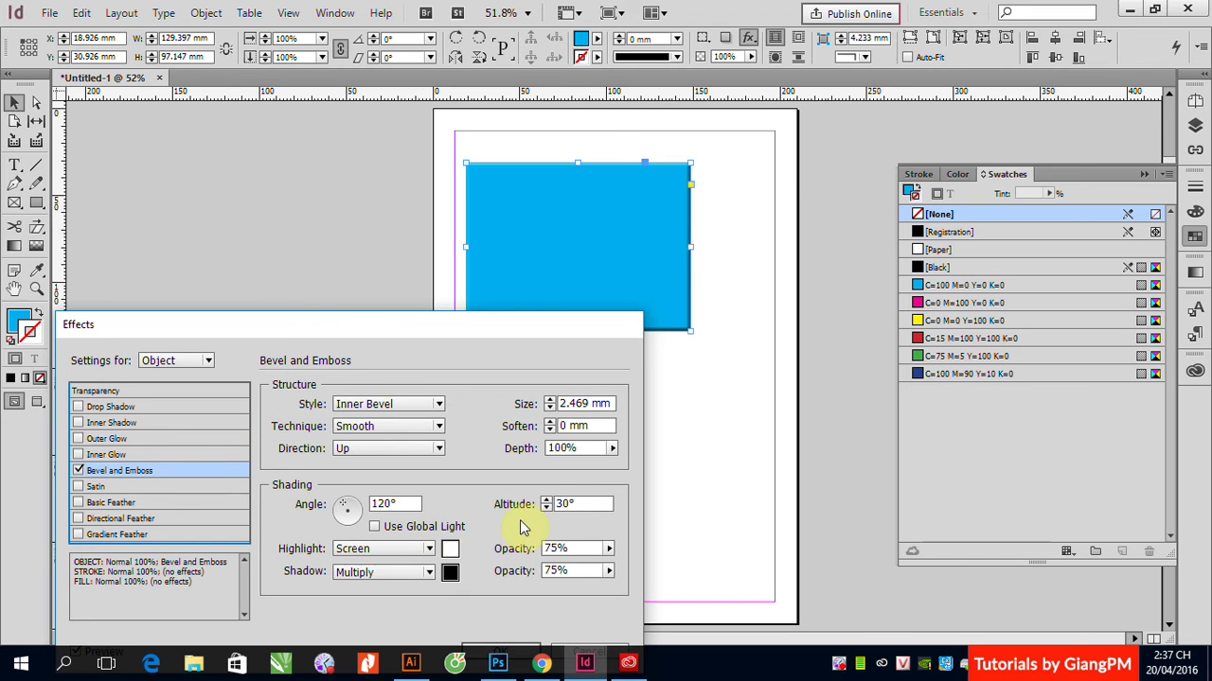
{"action": "left_click", "coordinate": [549, 399]}
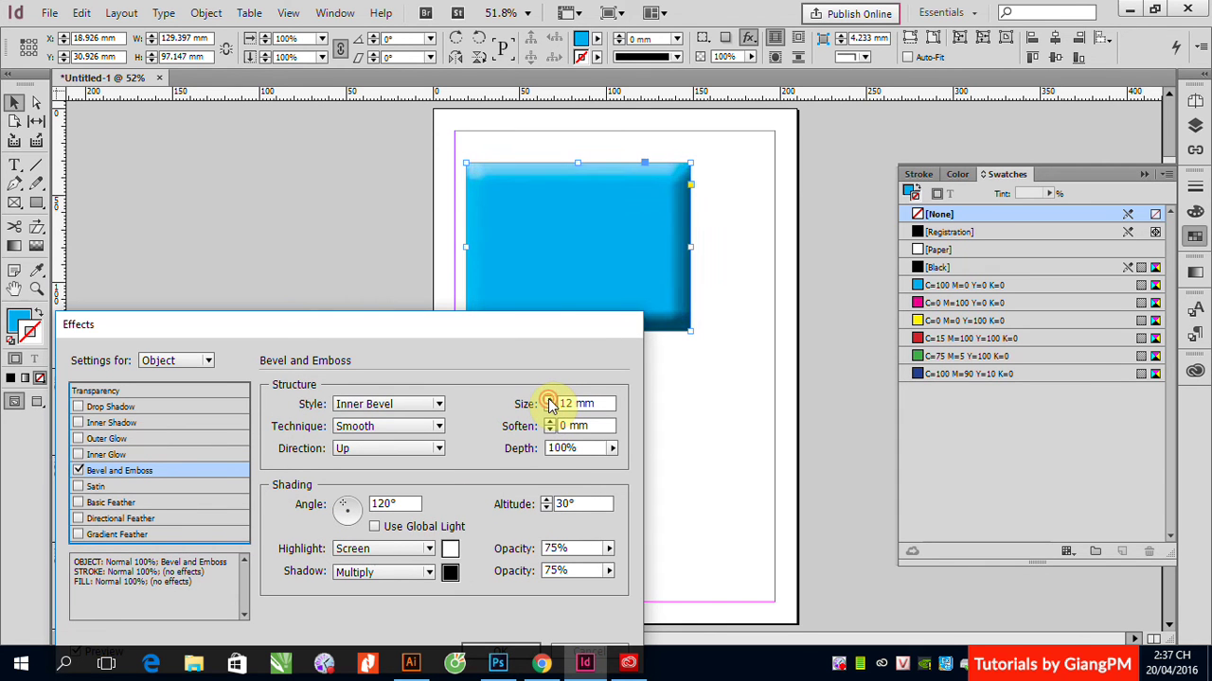
{"action": "left_click", "coordinate": [549, 399]}
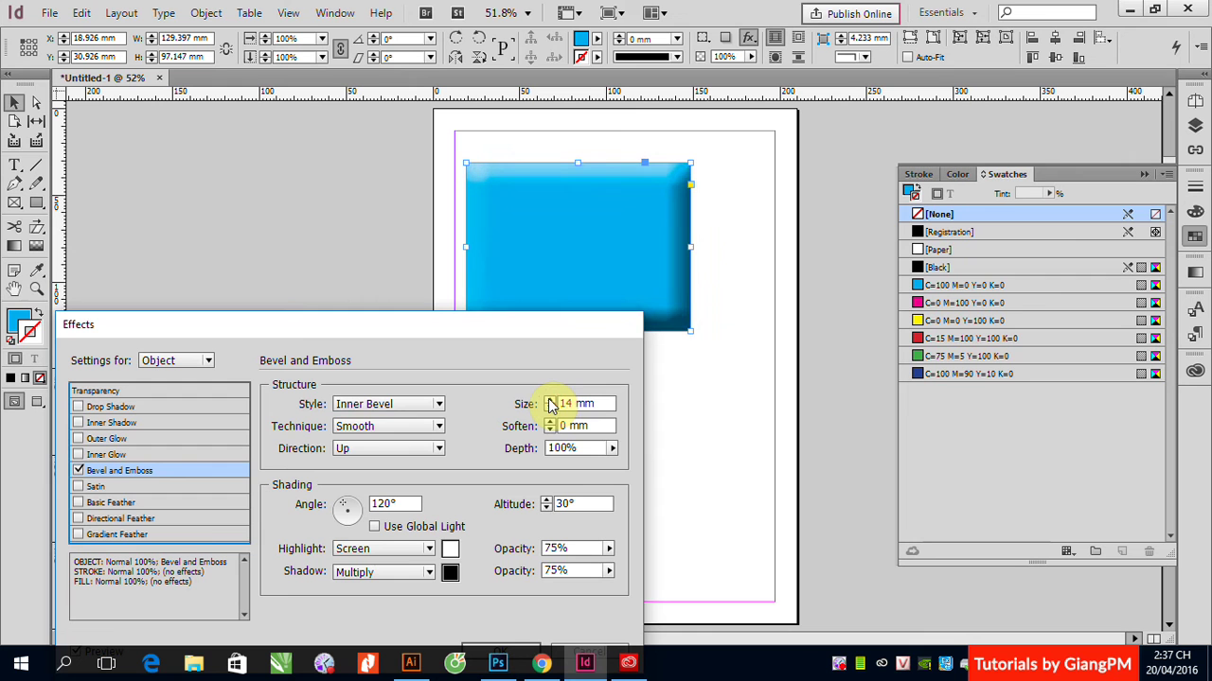
Step: Try the Chisel Hard and Chisel Soft techniques for the bevel and return it to Smooth
{"action": "left_click", "coordinate": [437, 427]}
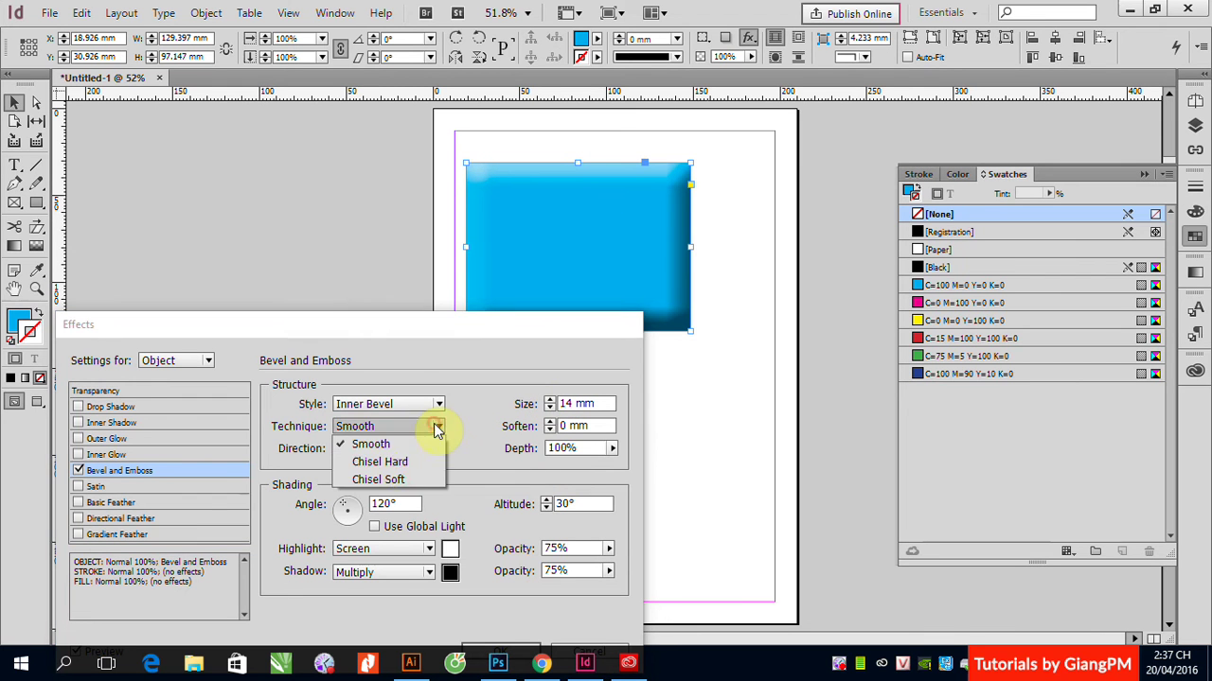
{"action": "left_click", "coordinate": [403, 463]}
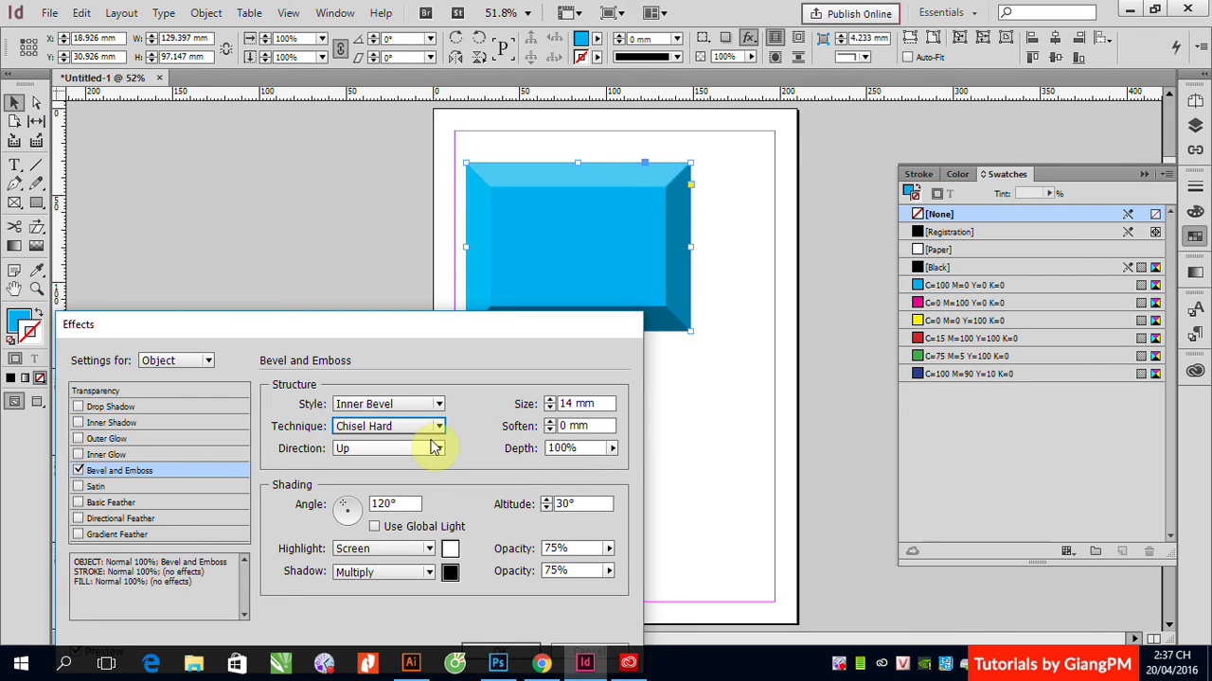
{"action": "left_click", "coordinate": [434, 427]}
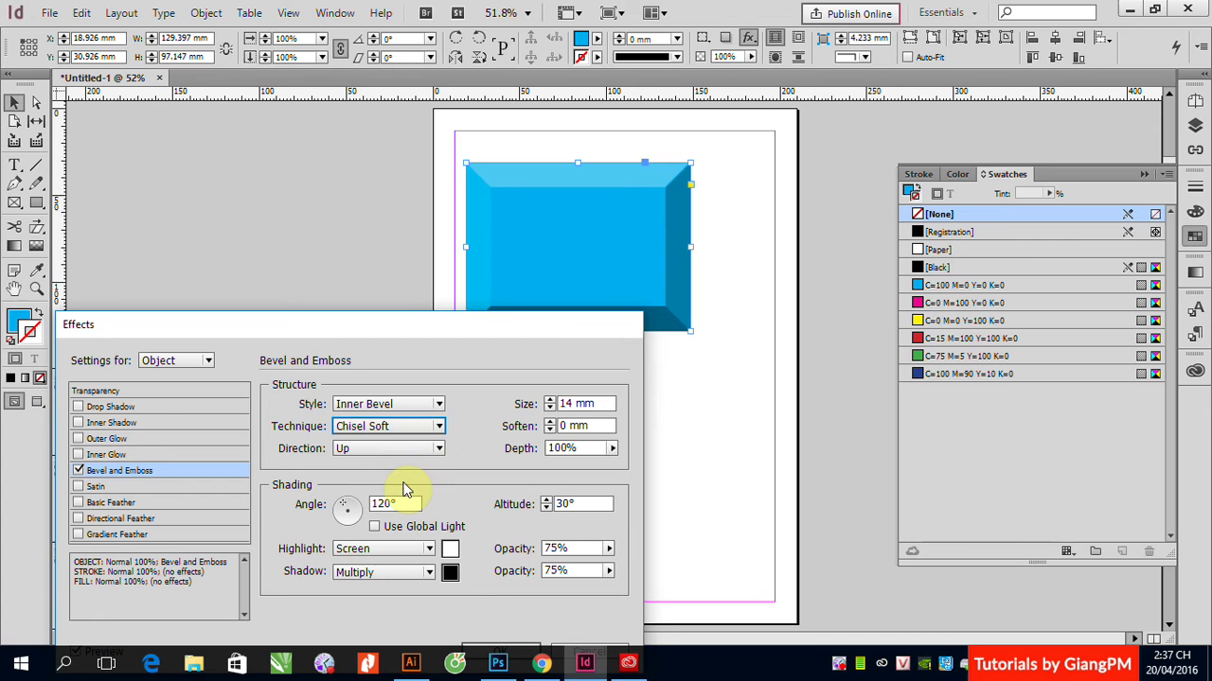
{"action": "left_click", "coordinate": [438, 426]}
{"action": "left_click", "coordinate": [408, 443]}
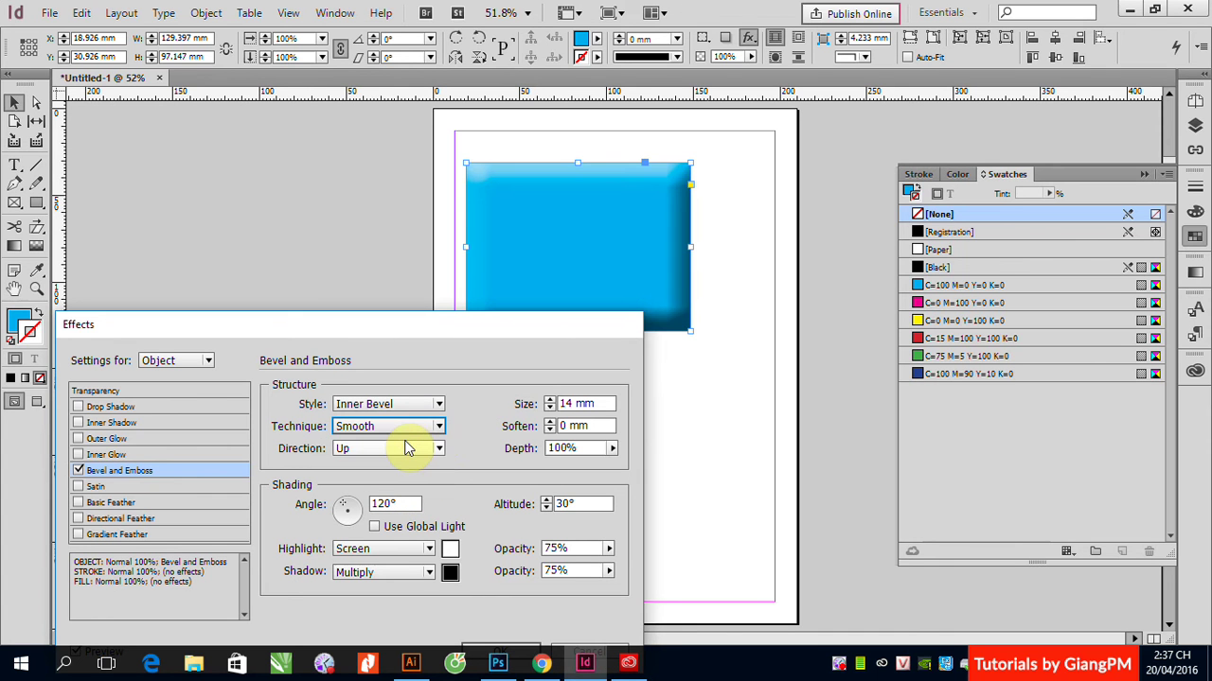
Step: Set the bevel's technique to Chisel Hard
{"action": "left_click", "coordinate": [439, 426]}
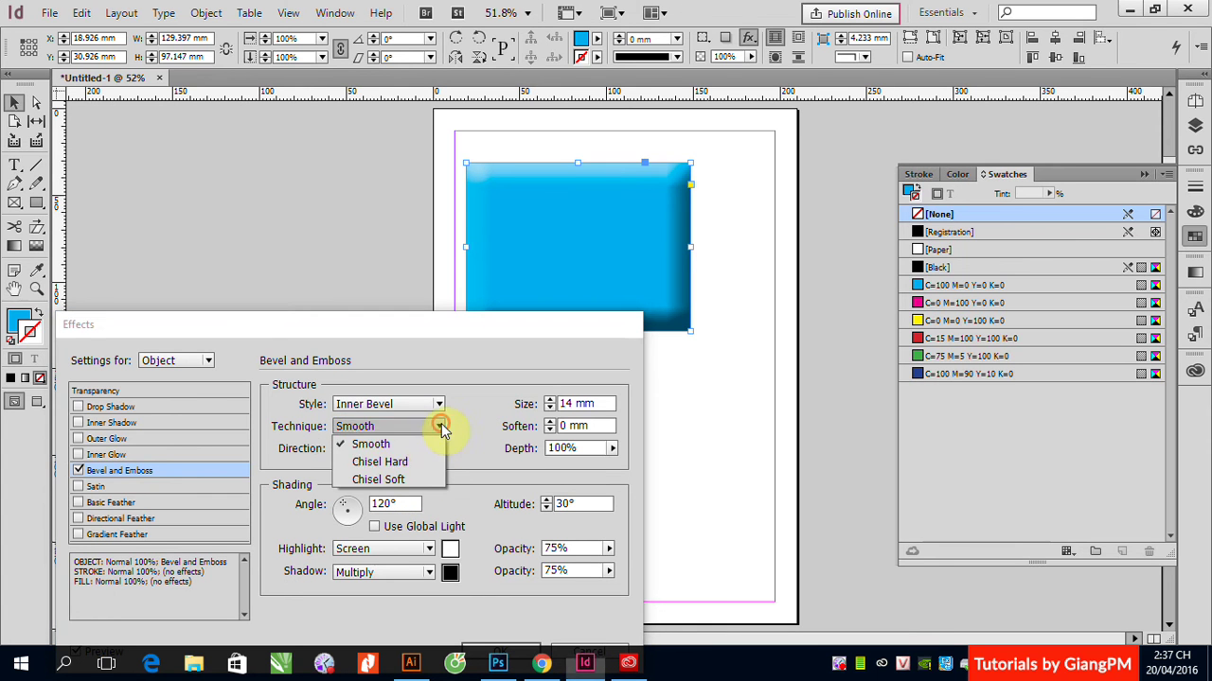
{"action": "left_click", "coordinate": [396, 464]}
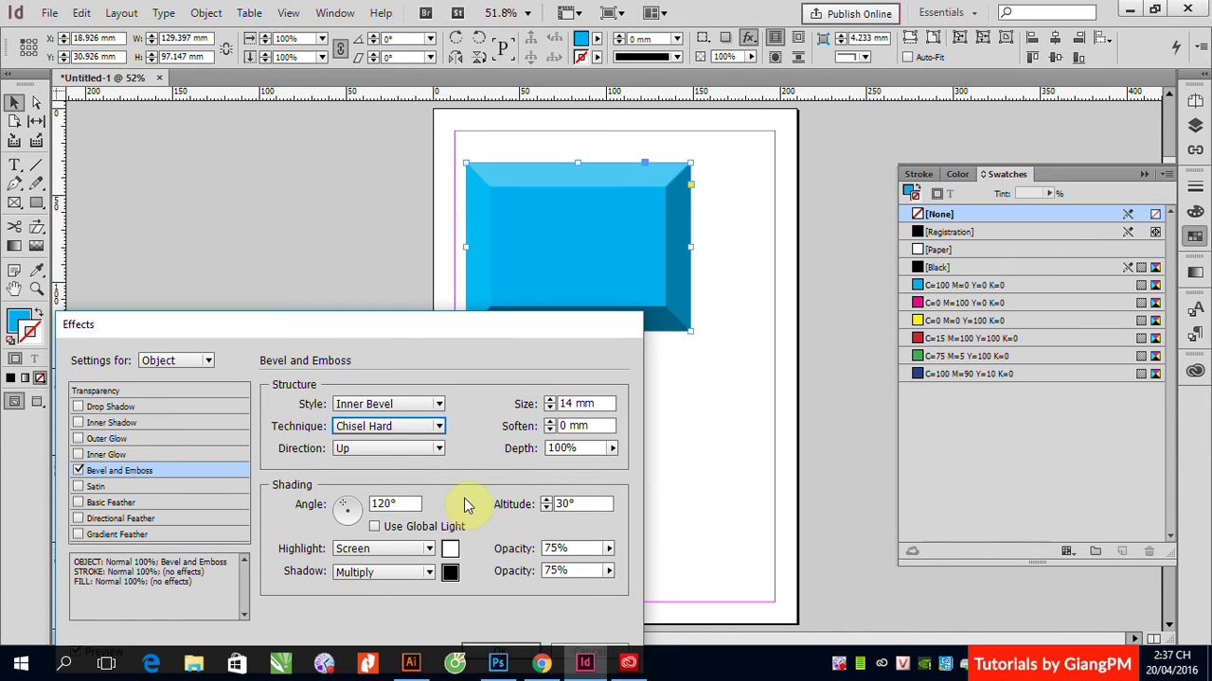
{"action": "left_click_drag", "start_coordinate": [454, 330], "coordinate": [409, 243]}
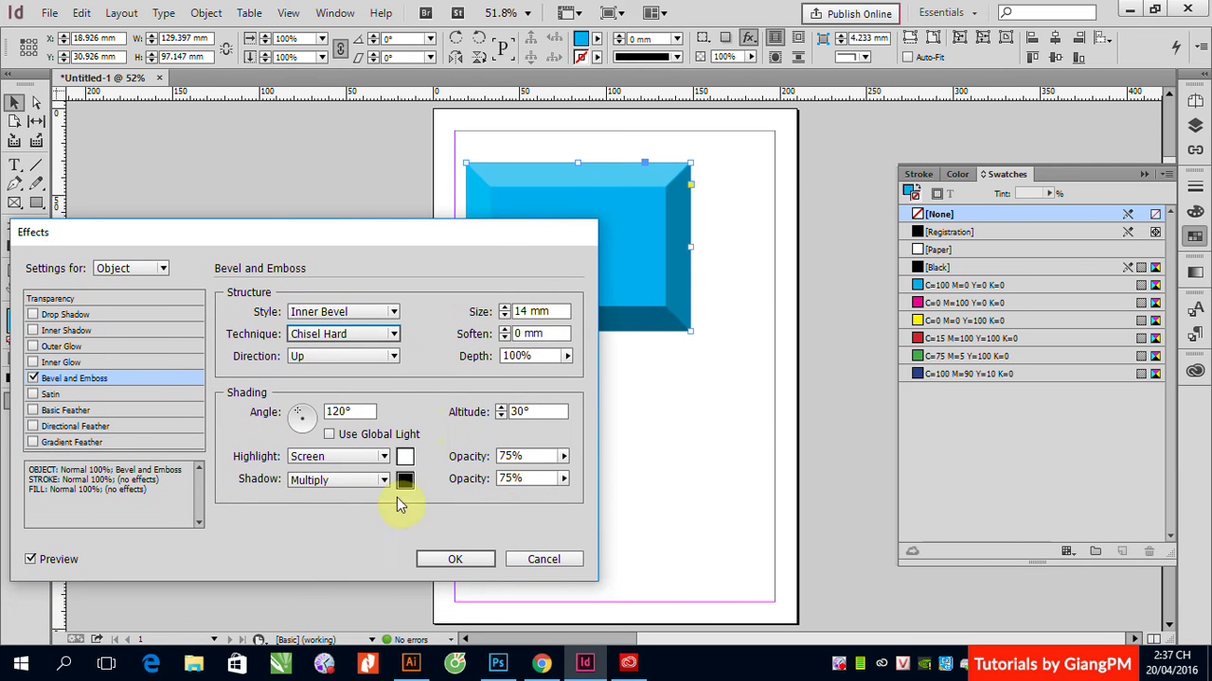
Step: Set the bevel's highlight colour to yellow C=0 M=0 Y=100 K=0 and its highlight blending mode to Normal
{"action": "left_click", "coordinate": [405, 456]}
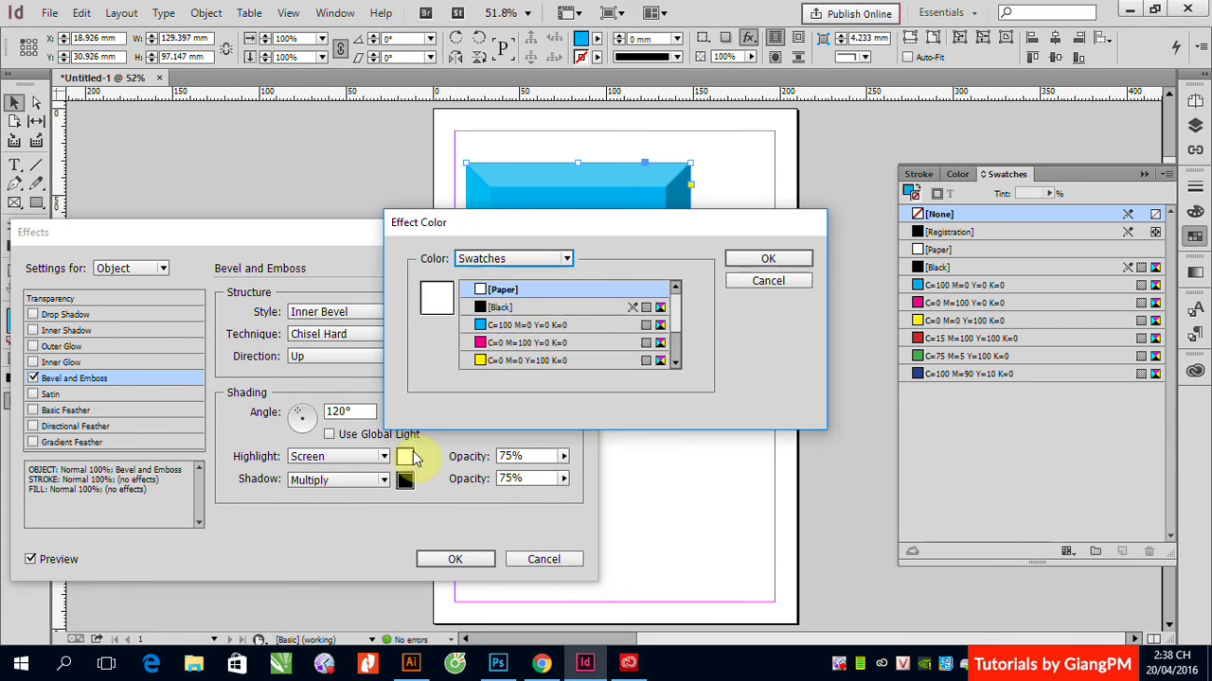
{"action": "left_click", "coordinate": [478, 360]}
{"action": "left_click", "coordinate": [754, 258]}
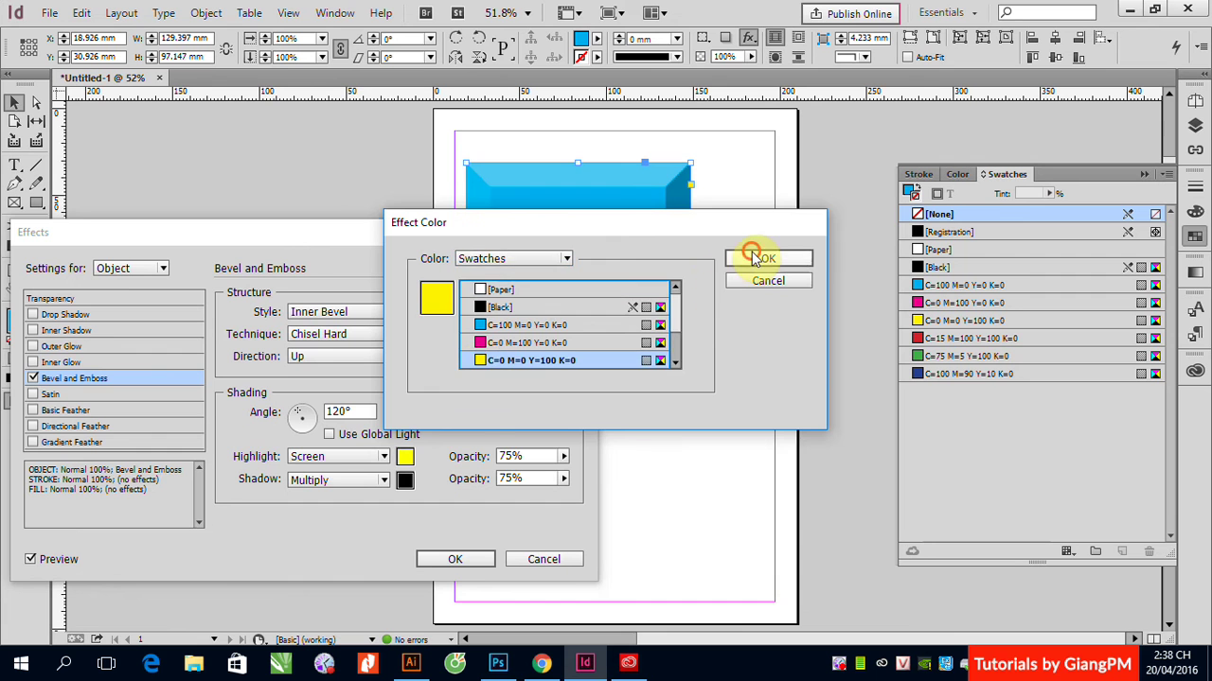
{"action": "left_click_drag", "start_coordinate": [473, 239], "coordinate": [324, 243]}
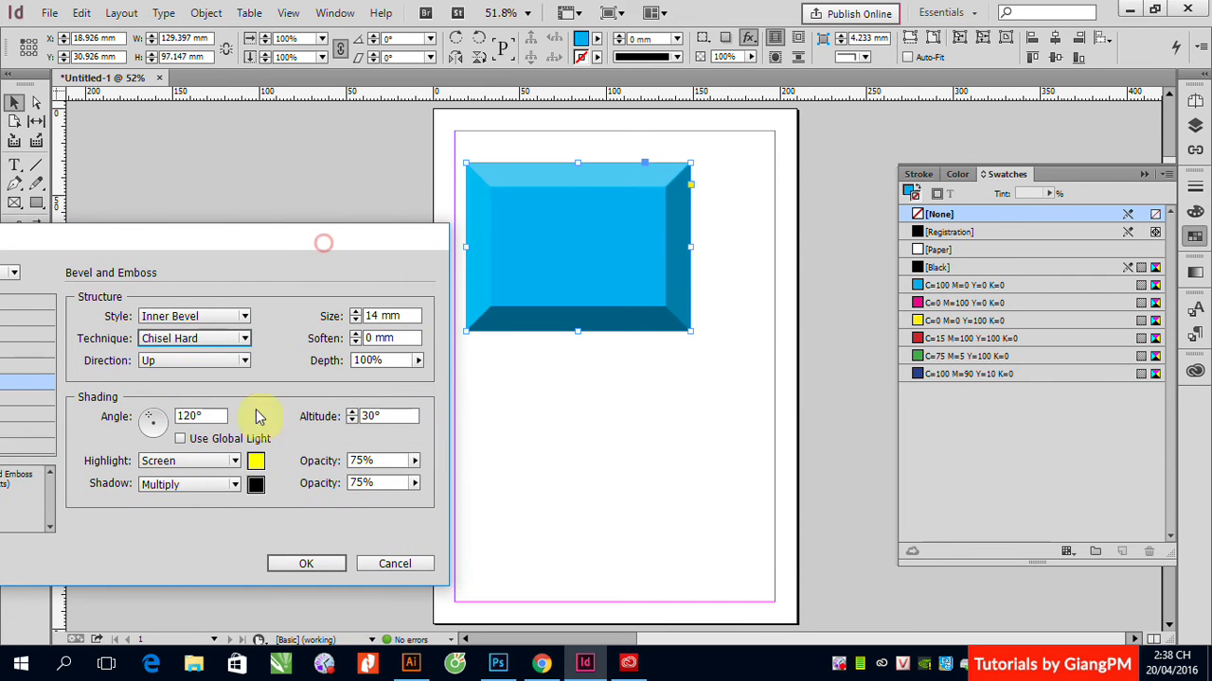
{"action": "left_click", "coordinate": [234, 461]}
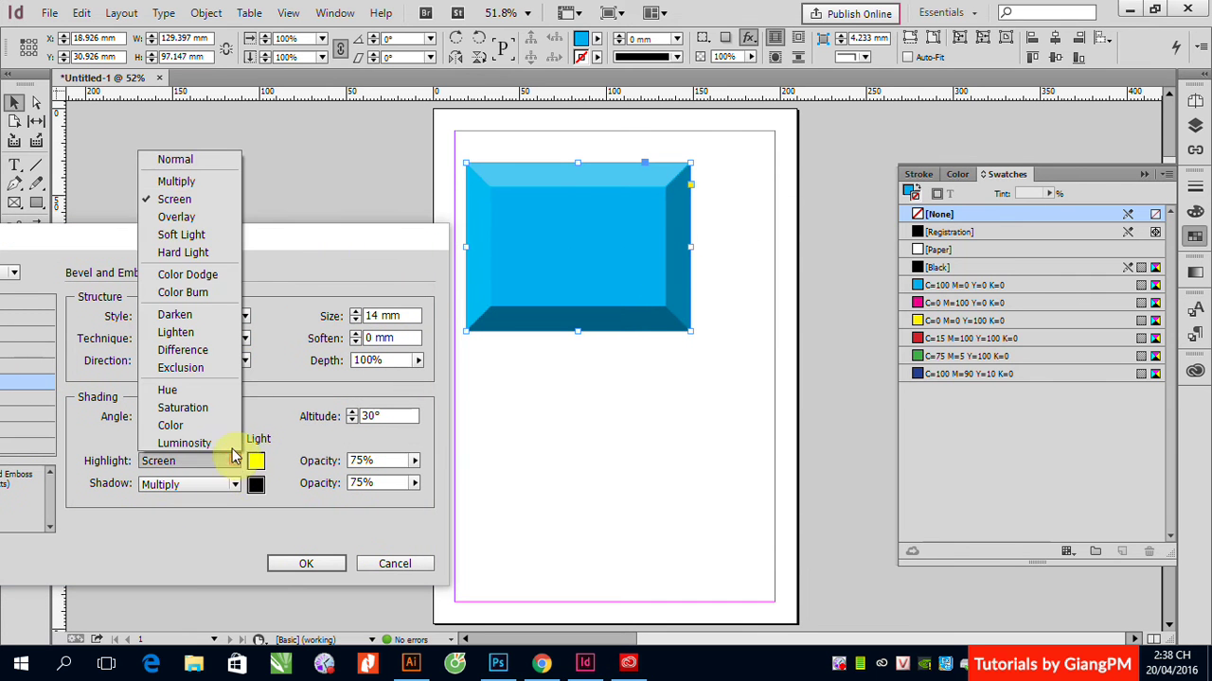
{"action": "left_click", "coordinate": [176, 163]}
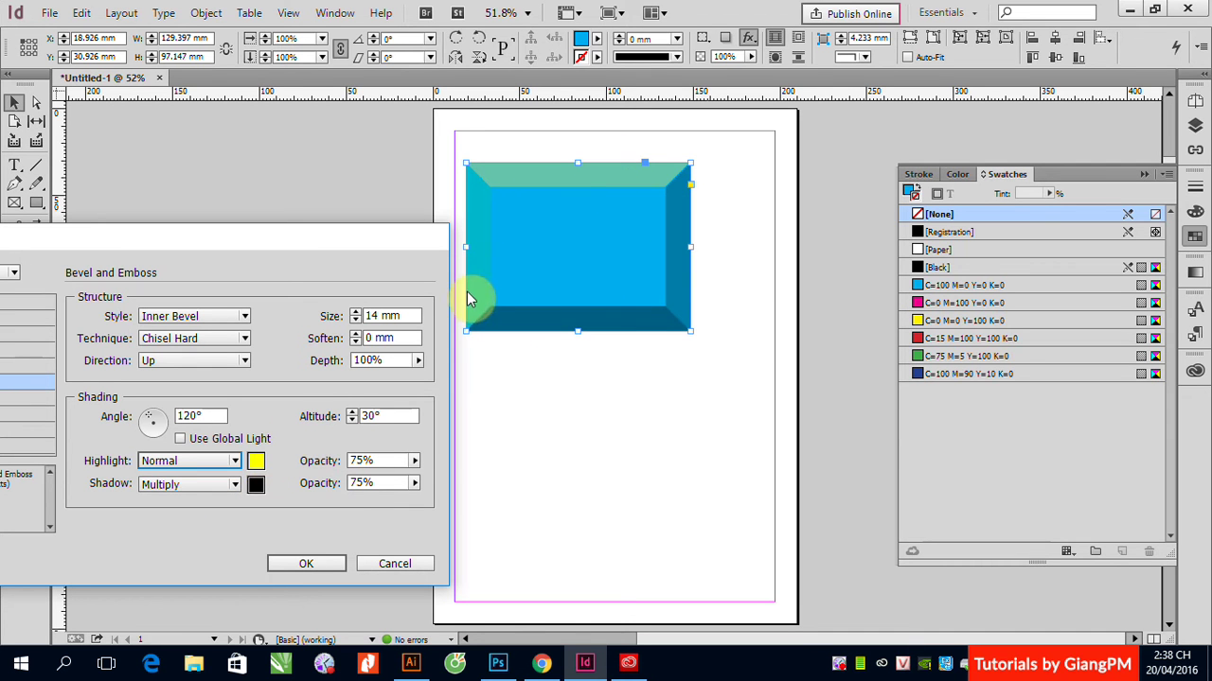
Step: Return the bevel's highlight colour to [Paper] and apply the Bevel and Emboss effect
{"action": "left_click", "coordinate": [255, 461]}
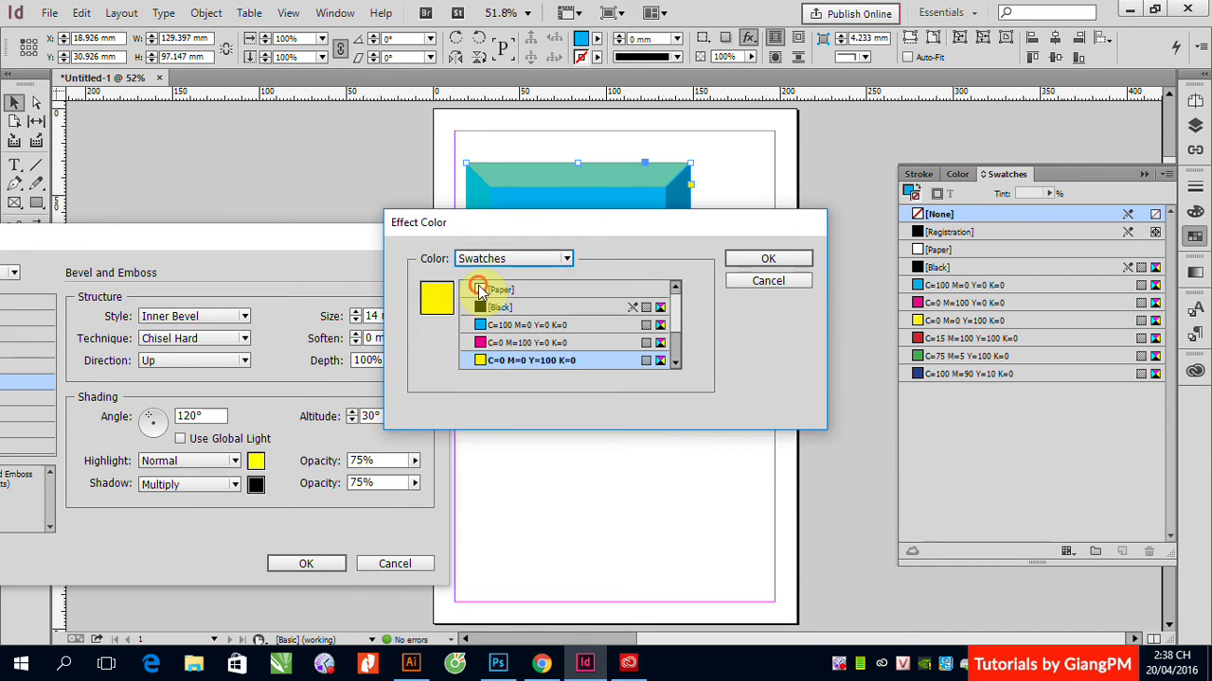
{"action": "left_click", "coordinate": [479, 289]}
{"action": "left_click", "coordinate": [784, 260]}
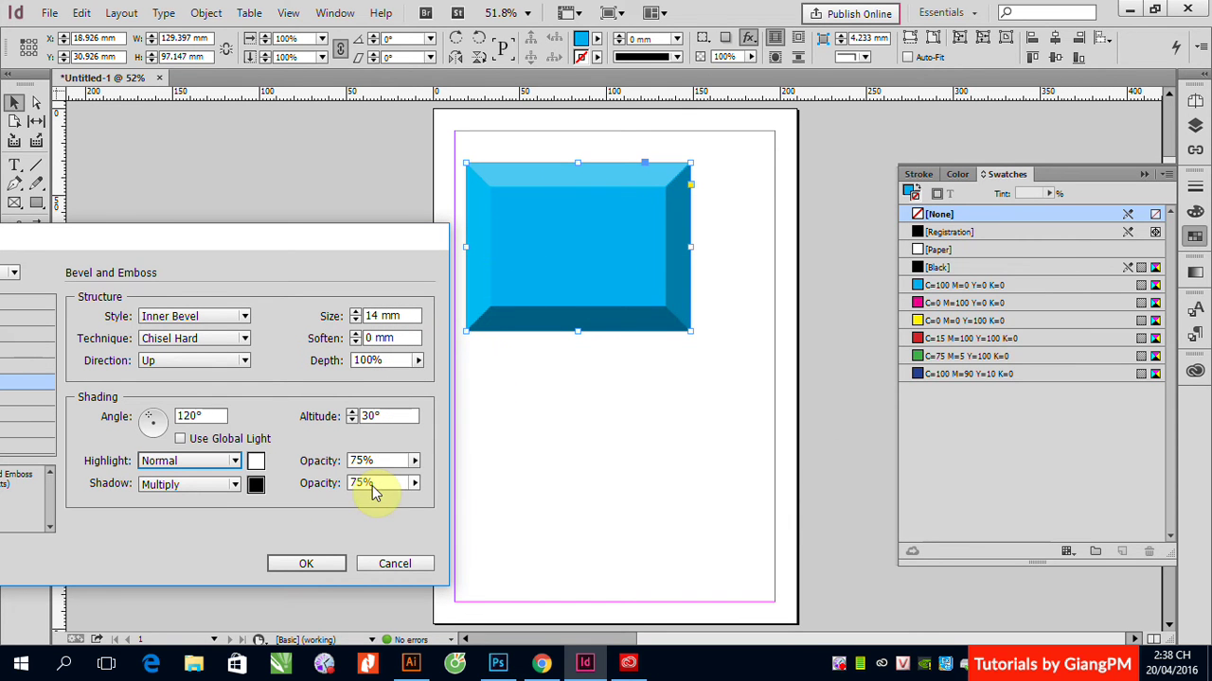
{"action": "left_click", "coordinate": [305, 563]}
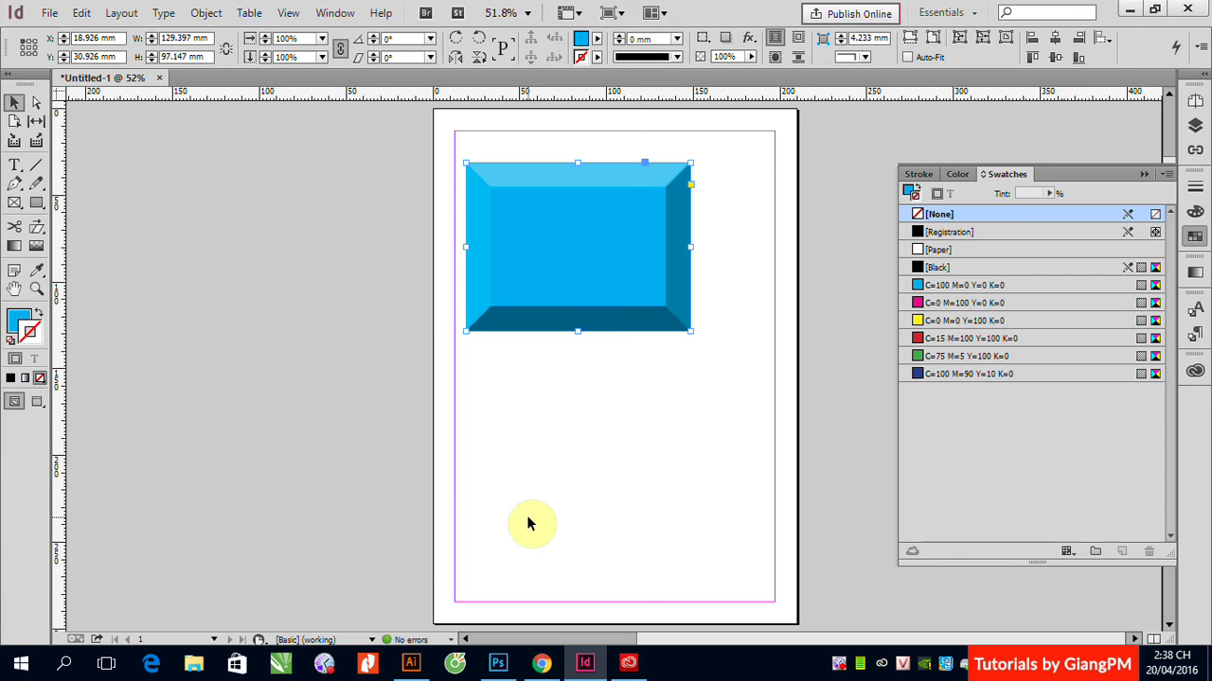
Step: Replace the rectangle's Bevel and Emboss effect with Satin
{"action": "left_click", "coordinate": [520, 258]}
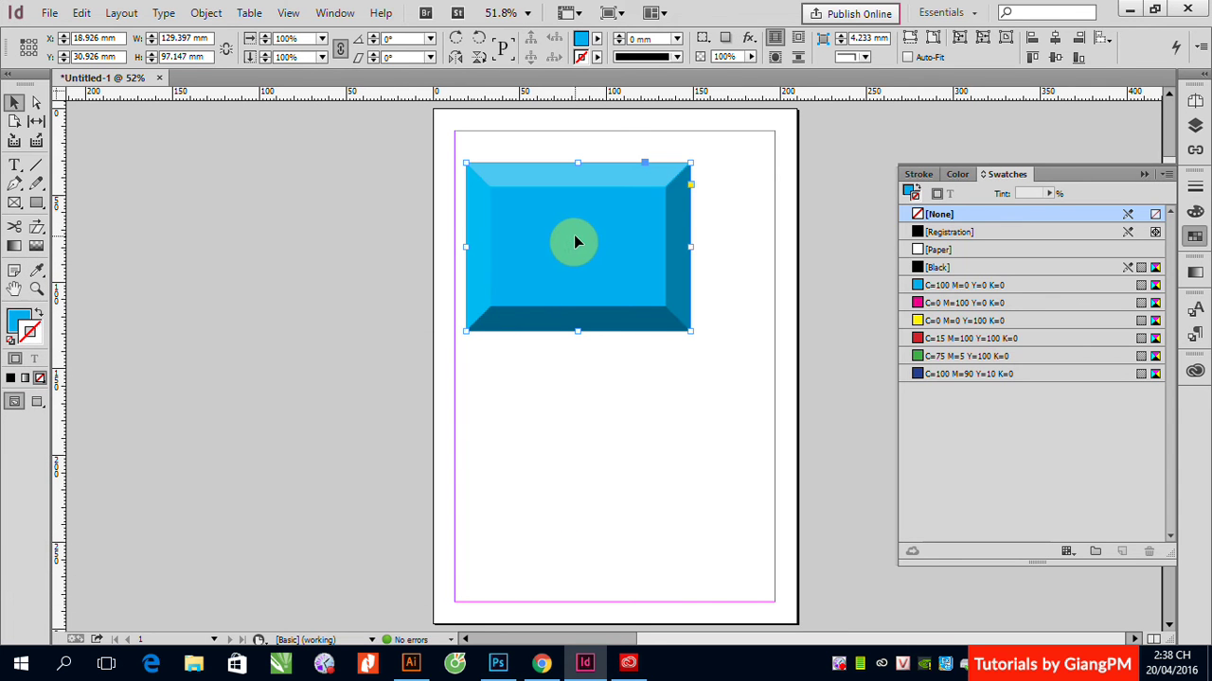
{"action": "left_click", "coordinate": [751, 39]}
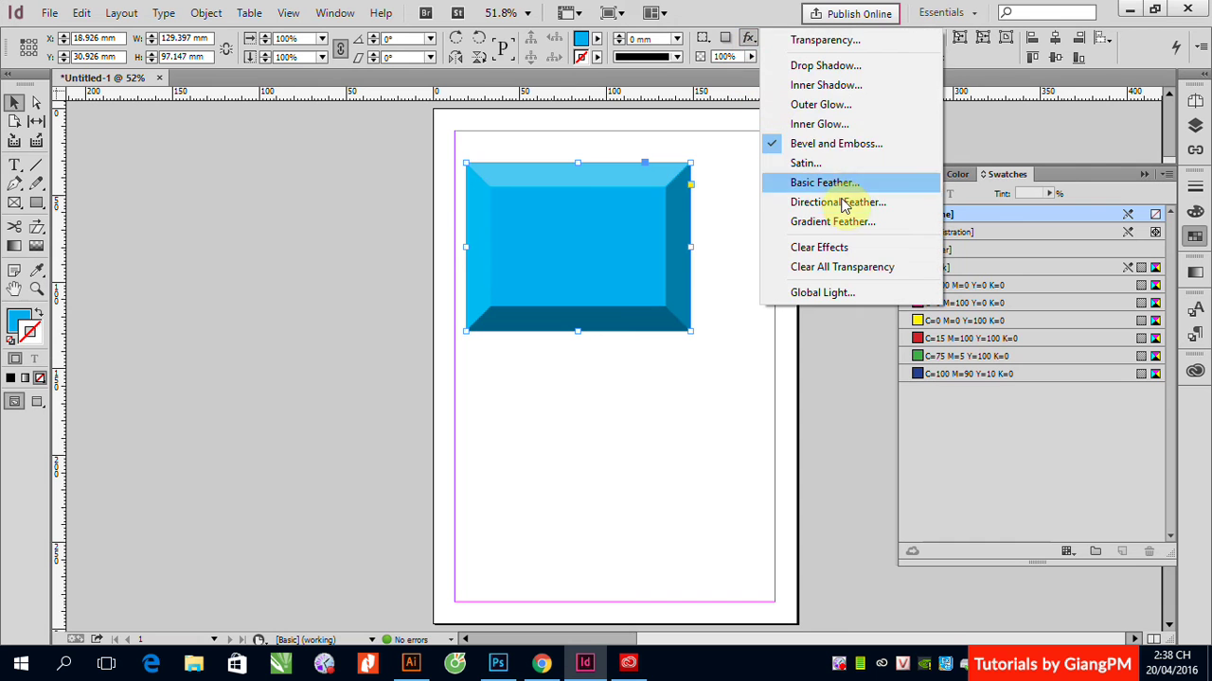
{"action": "left_click", "coordinate": [833, 166]}
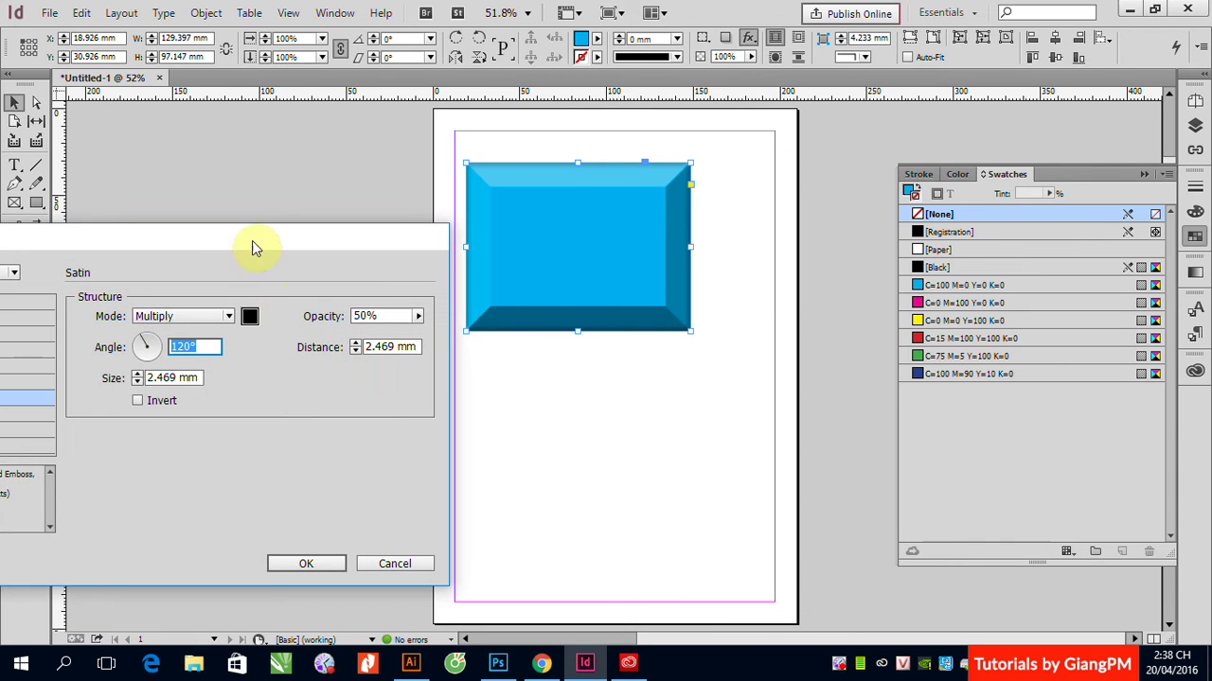
{"action": "left_click_drag", "start_coordinate": [252, 241], "coordinate": [435, 246]}
{"action": "left_click", "coordinate": [106, 389]}
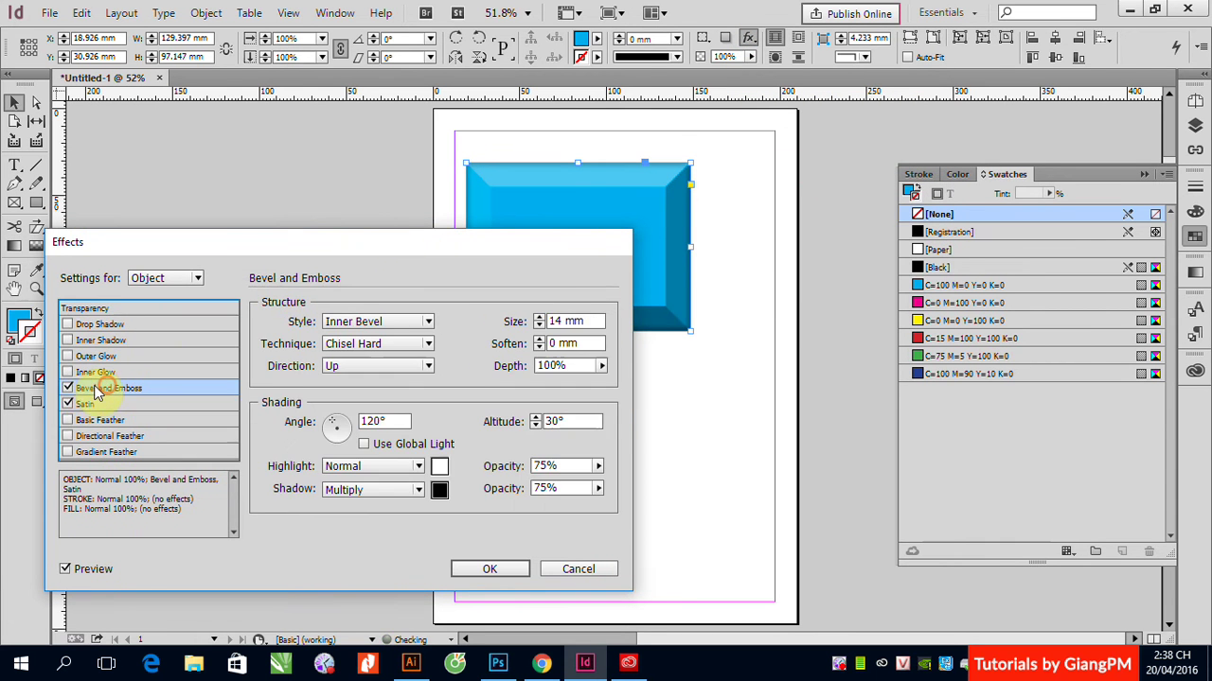
{"action": "left_click", "coordinate": [68, 388]}
{"action": "left_click", "coordinate": [84, 403]}
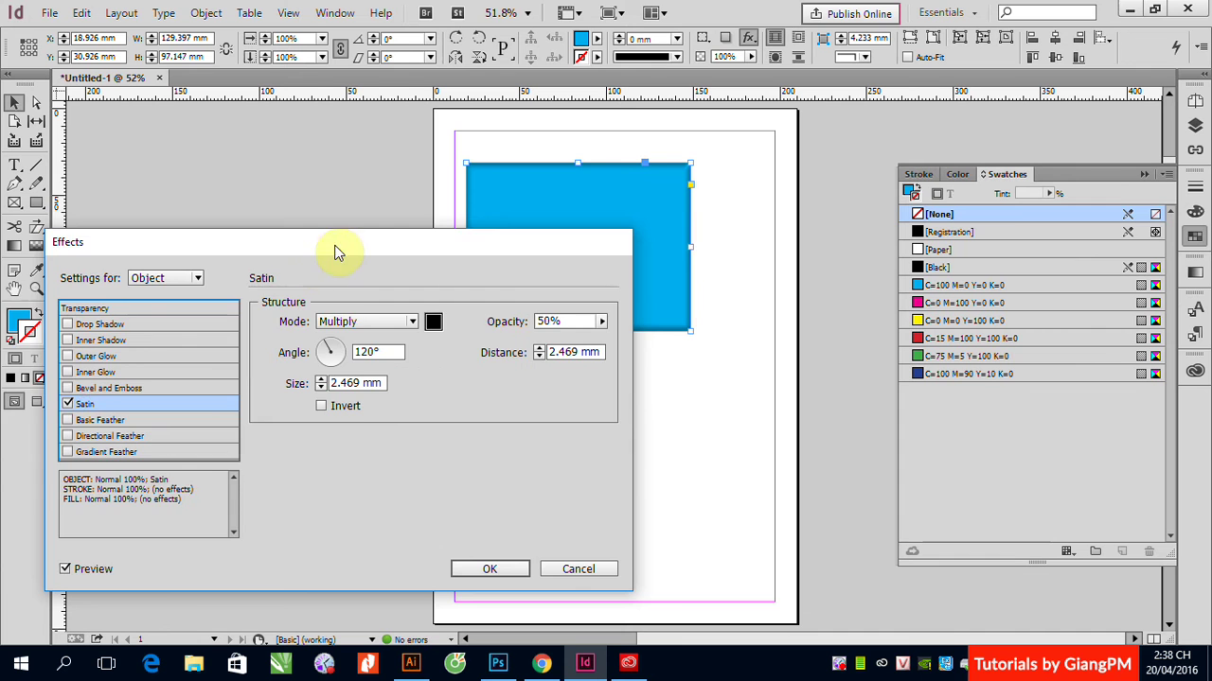
{"action": "left_click_drag", "start_coordinate": [335, 246], "coordinate": [185, 224]}
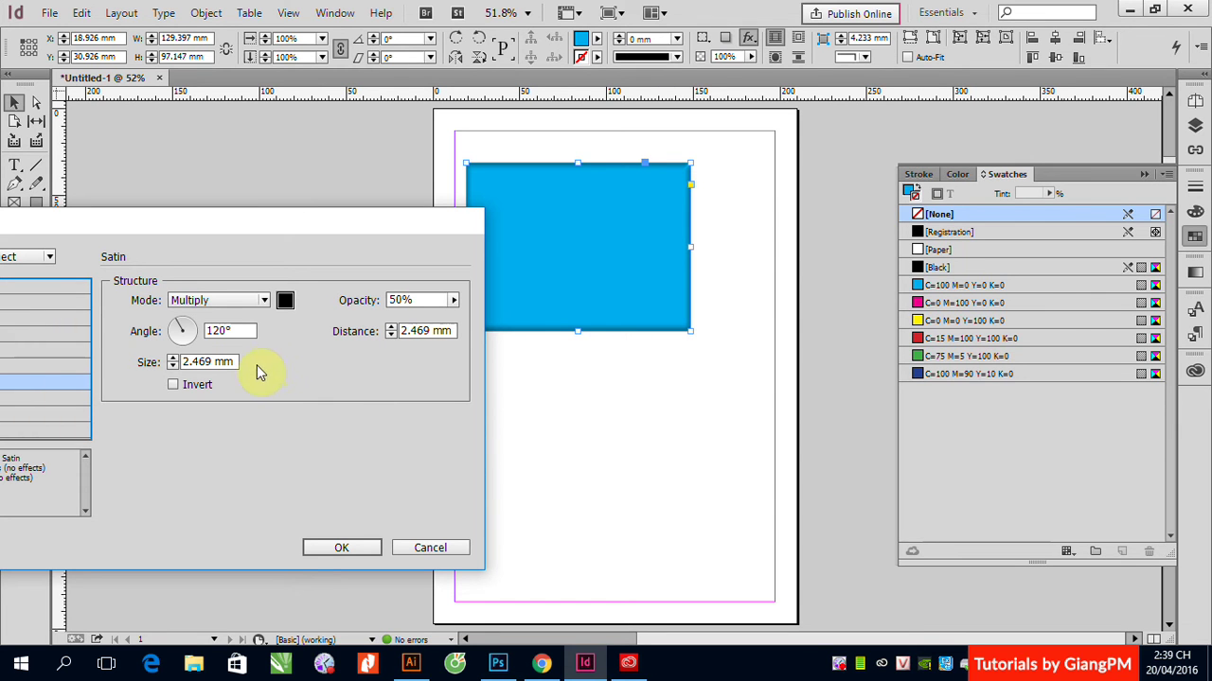
Step: Try the Normal blending mode for the satin effect and return it to Multiply
{"action": "left_click", "coordinate": [265, 301]}
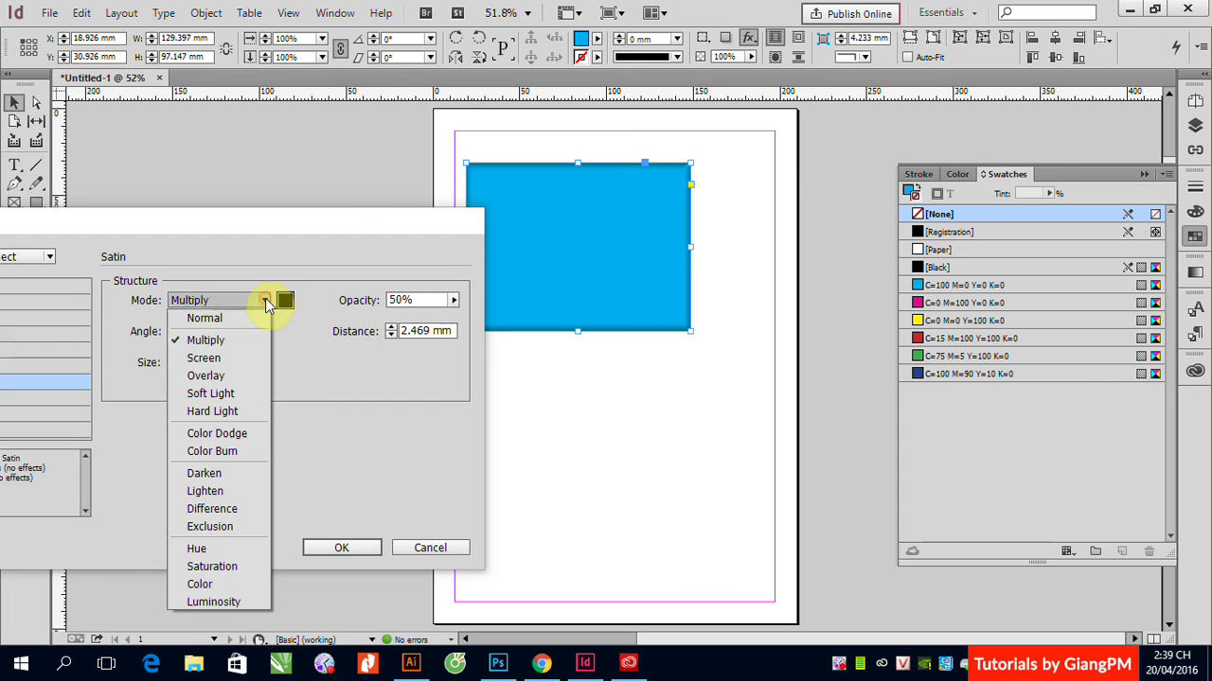
{"action": "left_click", "coordinate": [227, 319]}
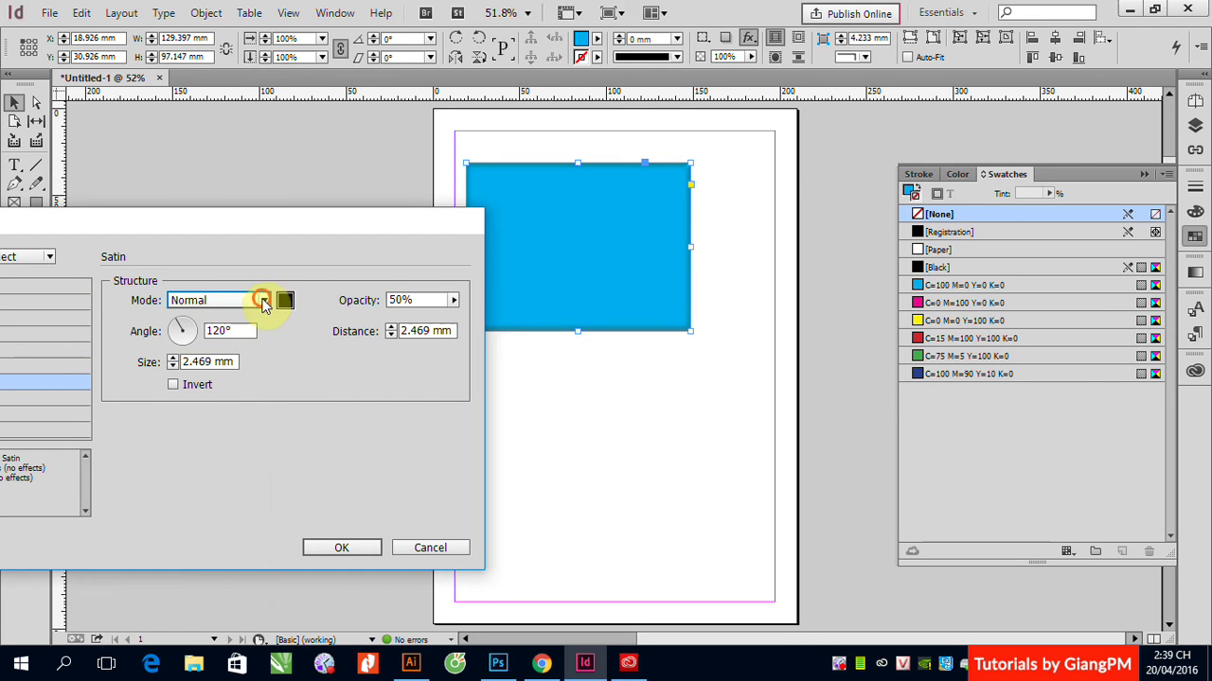
{"action": "left_click", "coordinate": [264, 301]}
{"action": "left_click", "coordinate": [218, 339]}
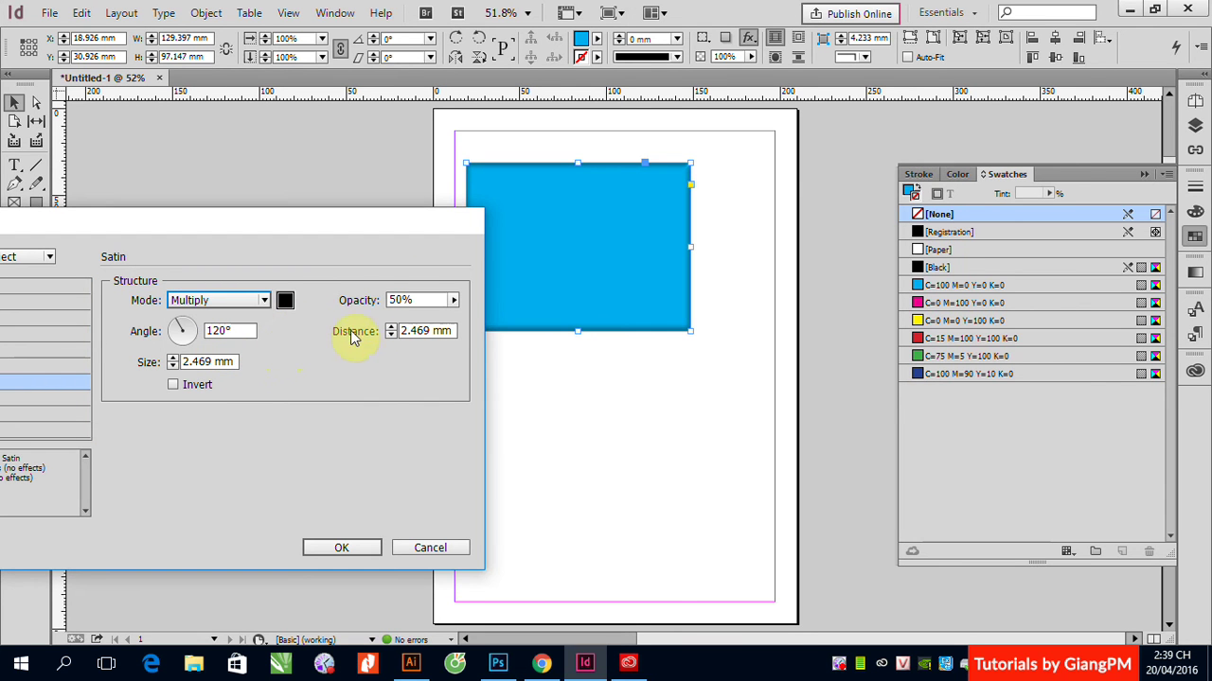
Step: Raise the opacity of the rectangle's satin effect to 92%
{"action": "left_click", "coordinate": [453, 300]}
{"action": "left_click_drag", "start_coordinate": [417, 320], "coordinate": [446, 323]}
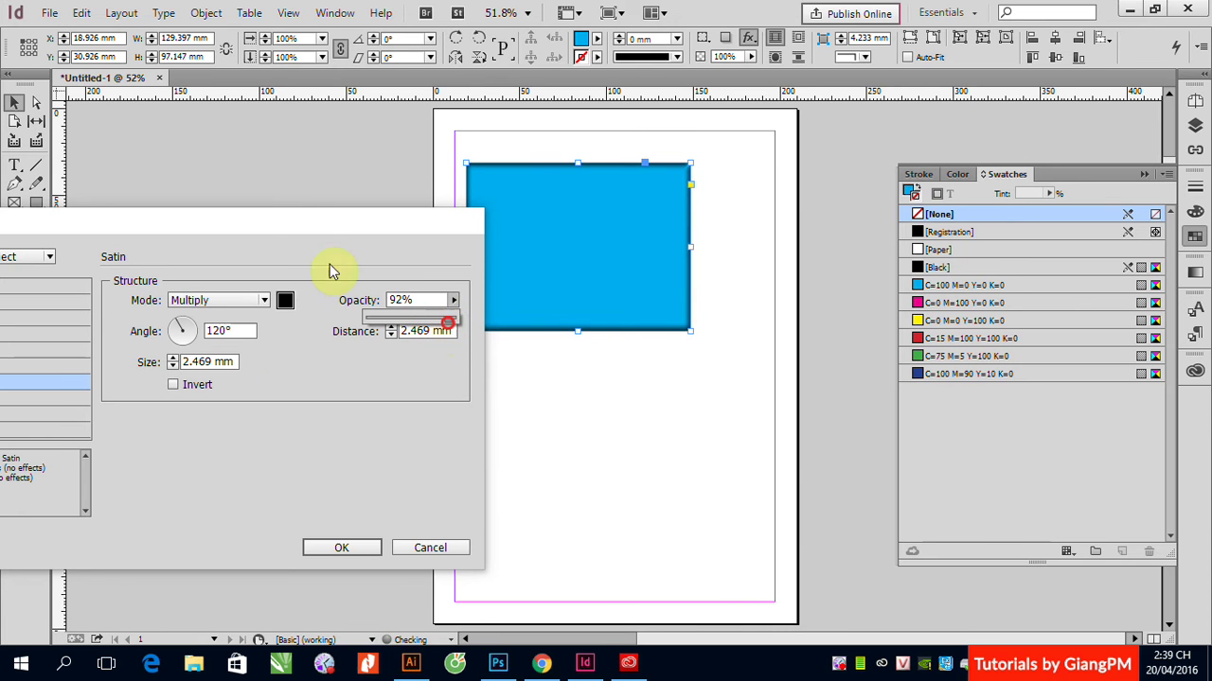
{"action": "left_click_drag", "start_coordinate": [302, 224], "coordinate": [435, 227]}
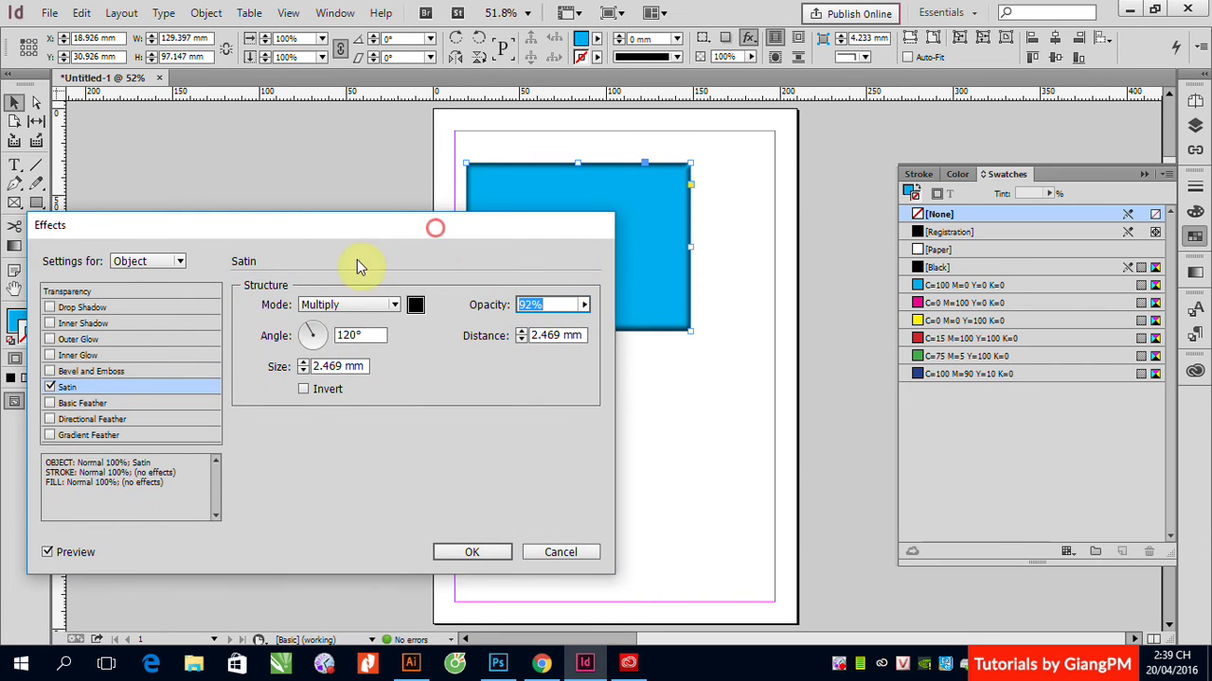
Step: Set the satin effect's size to 12 mm and its distance to 8 mm
{"action": "left_click", "coordinate": [303, 363]}
{"action": "left_click", "coordinate": [303, 363]}
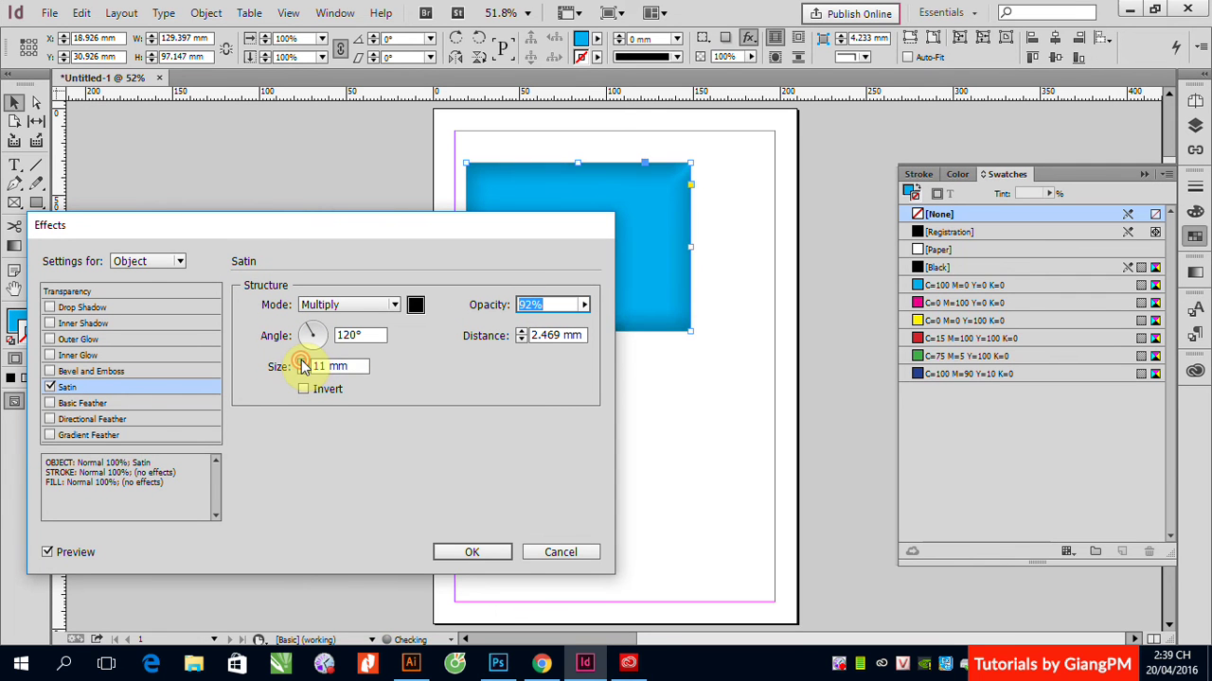
{"action": "left_click", "coordinate": [303, 363]}
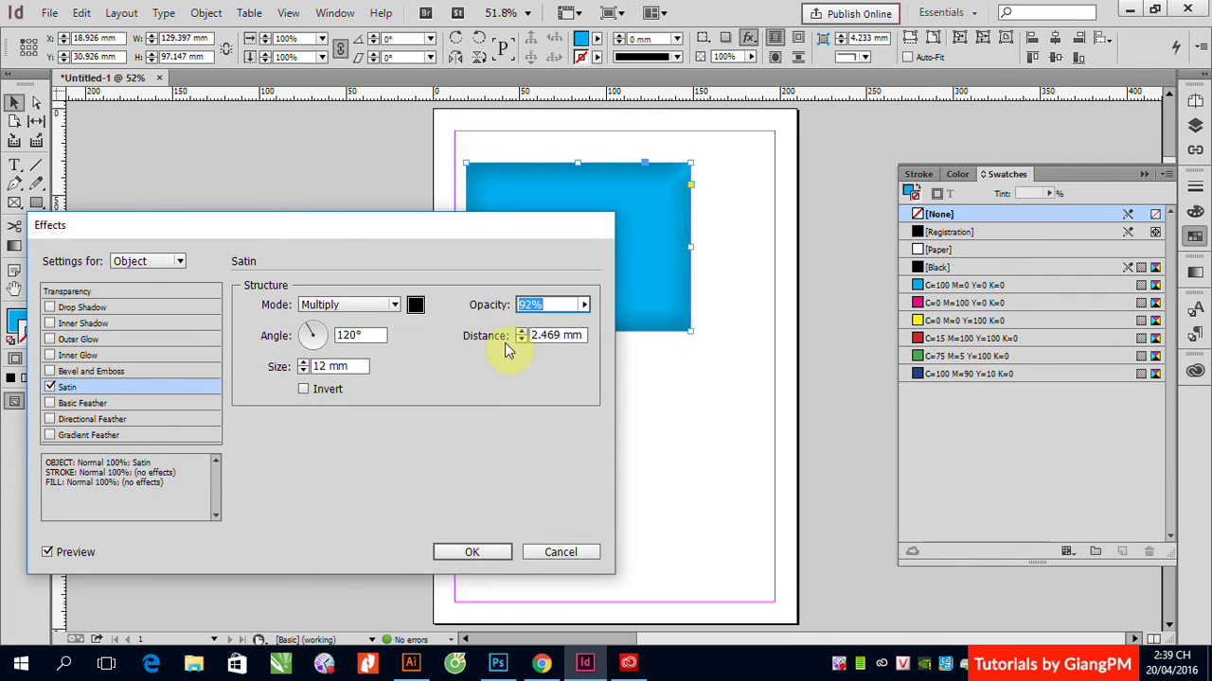
{"action": "left_click", "coordinate": [520, 333]}
{"action": "left_click", "coordinate": [521, 333]}
{"action": "left_click", "coordinate": [521, 333]}
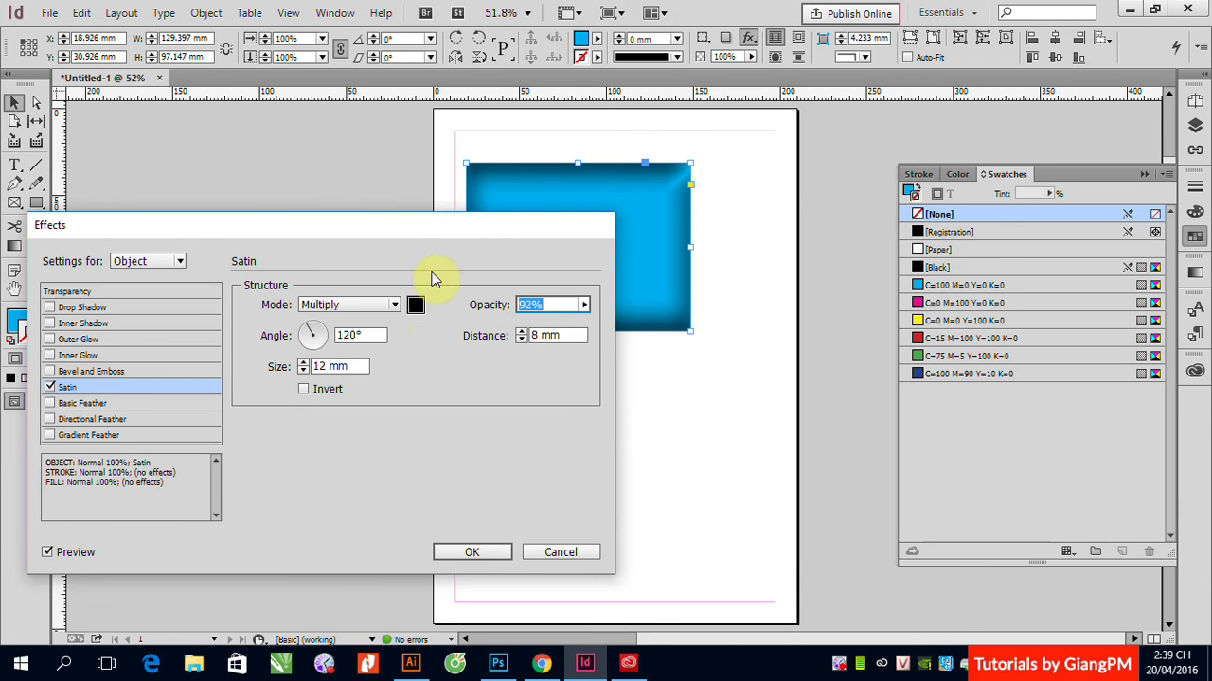
{"action": "left_click_drag", "start_coordinate": [440, 228], "coordinate": [556, 245]}
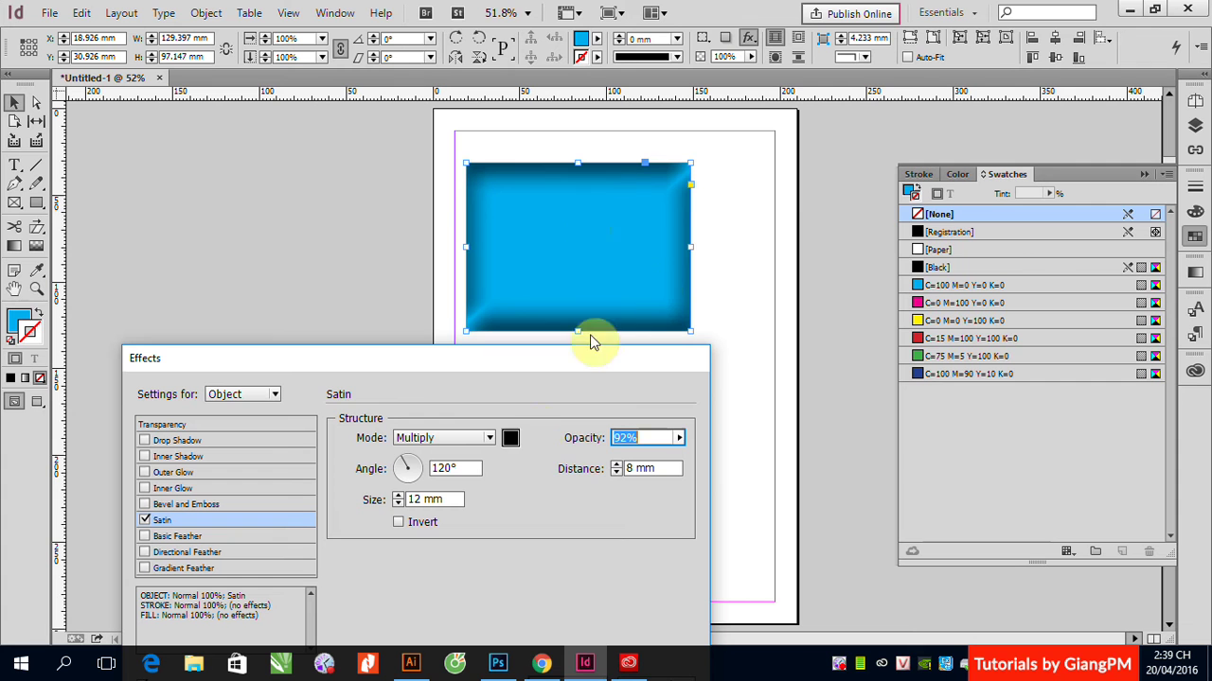
Step: Set the satin colour to magenta C=0 M=100 Y=0 K=0 and the satin angle to 32°
{"action": "left_click", "coordinate": [510, 438]}
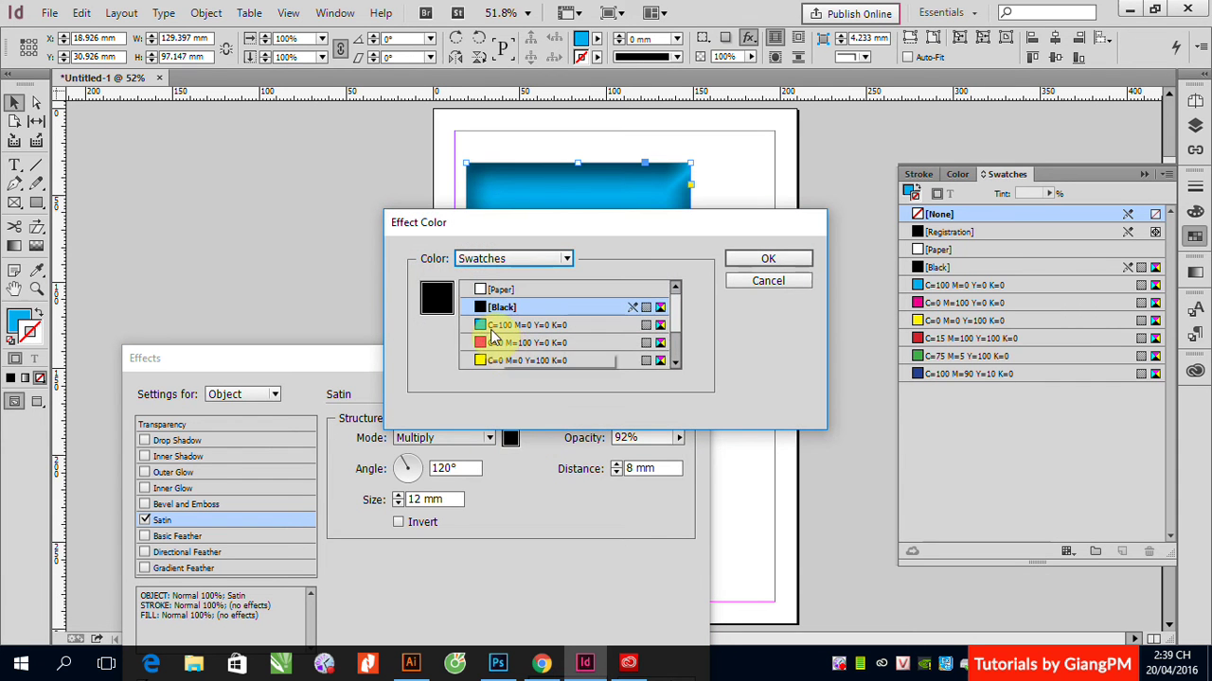
{"action": "left_click", "coordinate": [484, 343]}
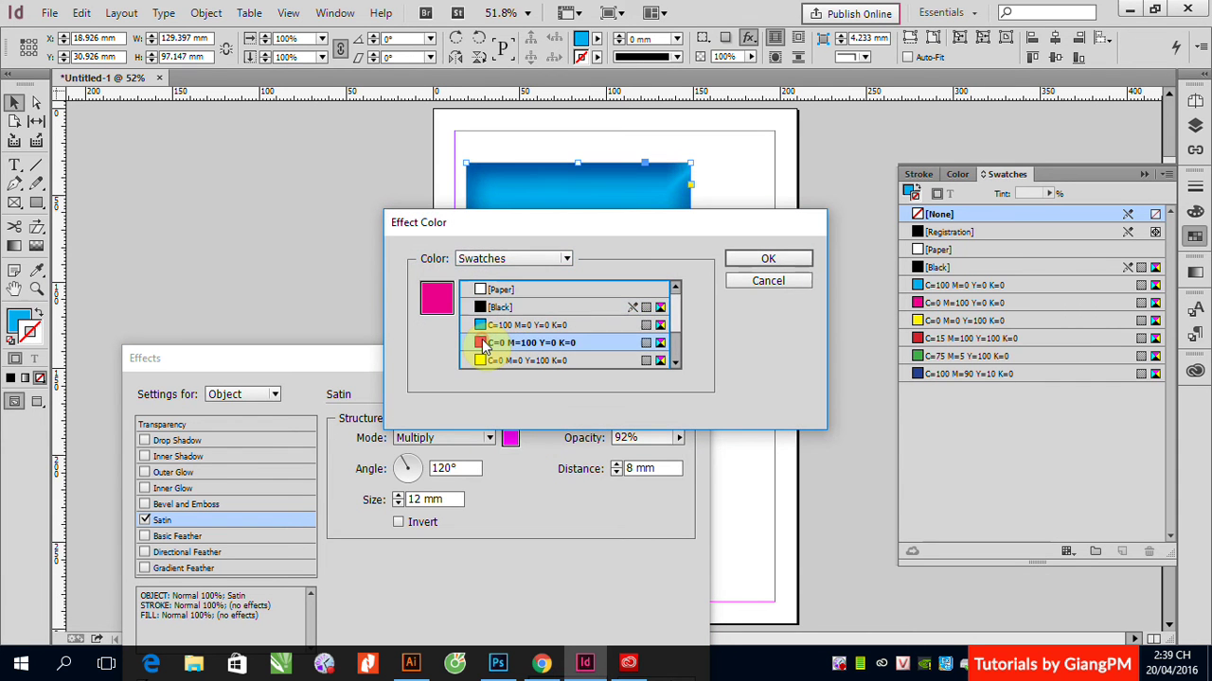
{"action": "left_click", "coordinate": [757, 261]}
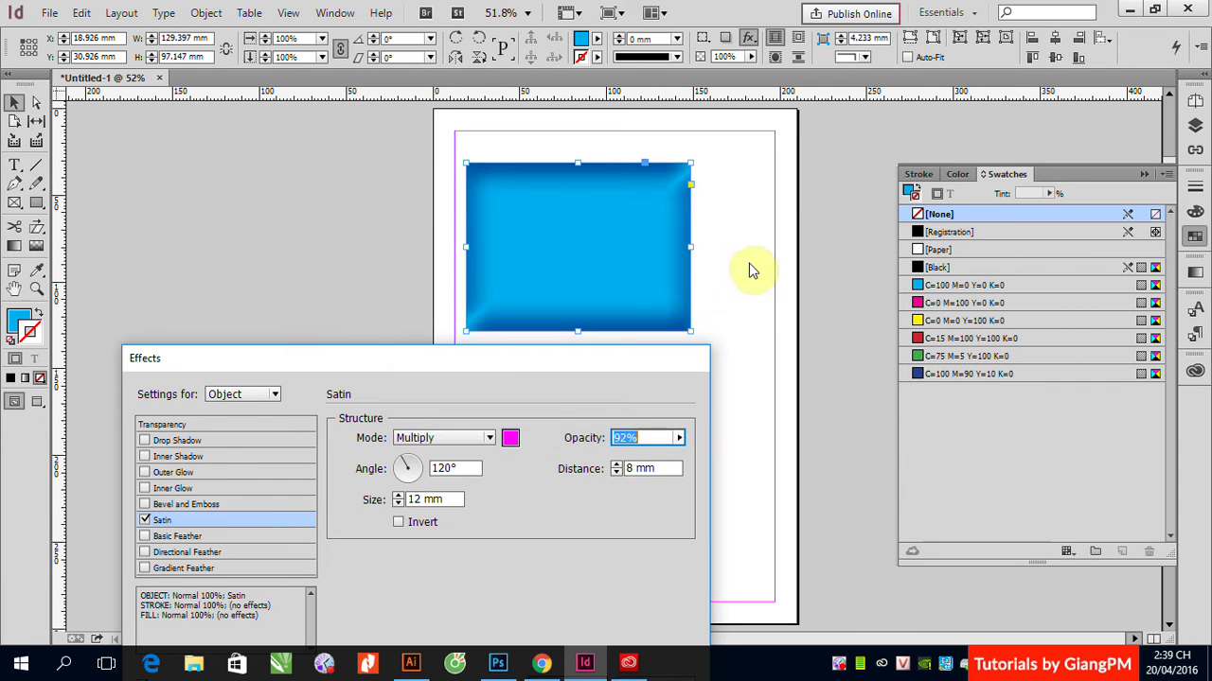
{"action": "left_click", "coordinate": [407, 459]}
{"action": "mouse_move", "coordinate": [423, 461]}
{"action": "left_mouse_down"}
{"action": "mouse_move", "coordinate": [441, 468]}
{"action": "mouse_move", "coordinate": [406, 481]}
{"action": "mouse_move", "coordinate": [428, 467]}
{"action": "left_mouse_up"}
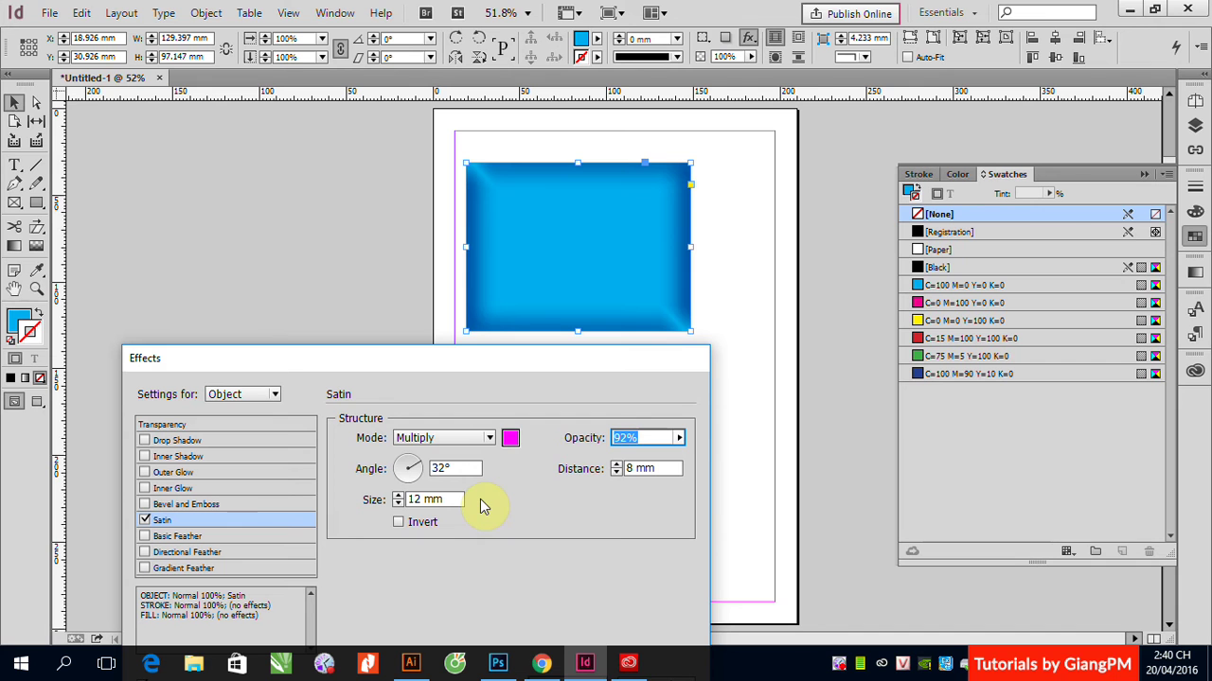
Step: Invert the satin effect and apply it to the rectangle
{"action": "left_click", "coordinate": [397, 524]}
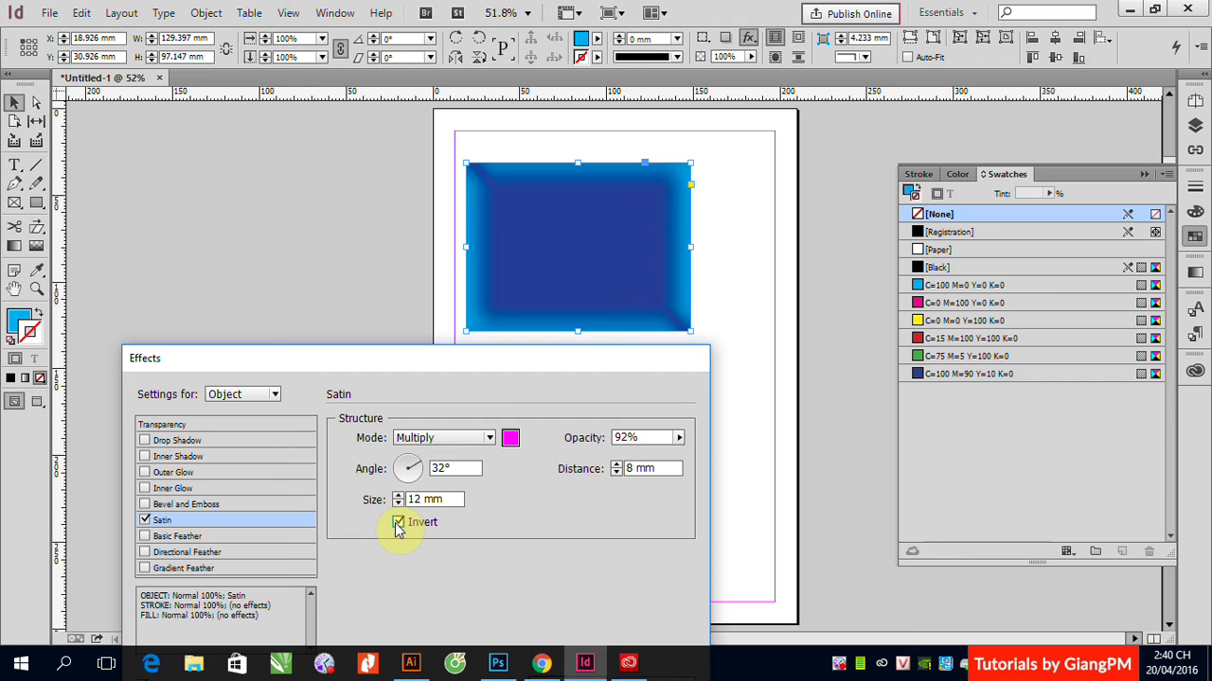
{"action": "left_click_drag", "start_coordinate": [394, 367], "coordinate": [365, 224]}
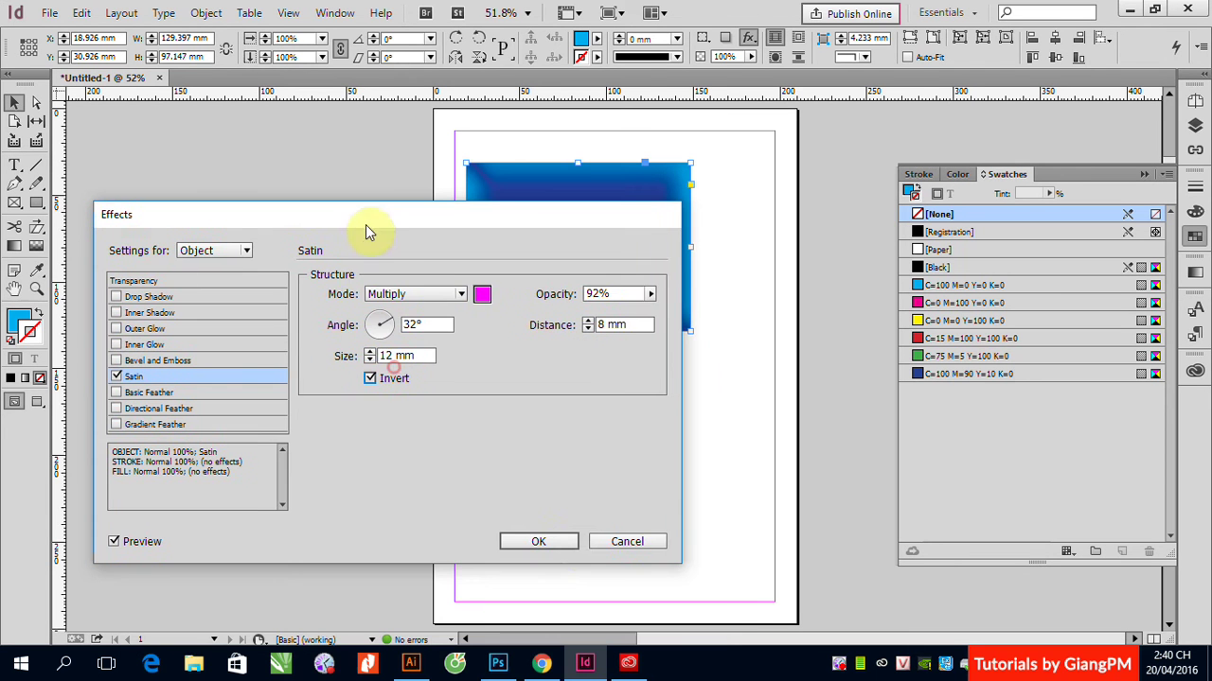
{"action": "left_click", "coordinate": [566, 542]}
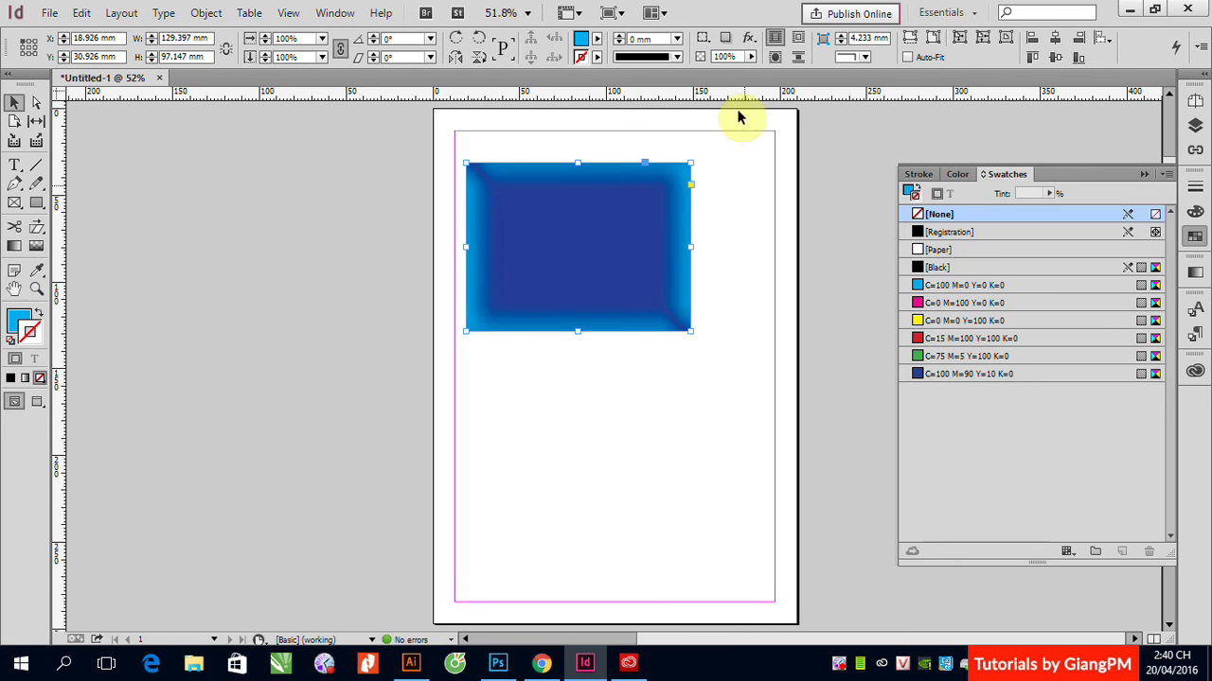
Step: Replace the rectangle's Satin effect with Basic Feather and show the feather's options
{"action": "left_click", "coordinate": [748, 38]}
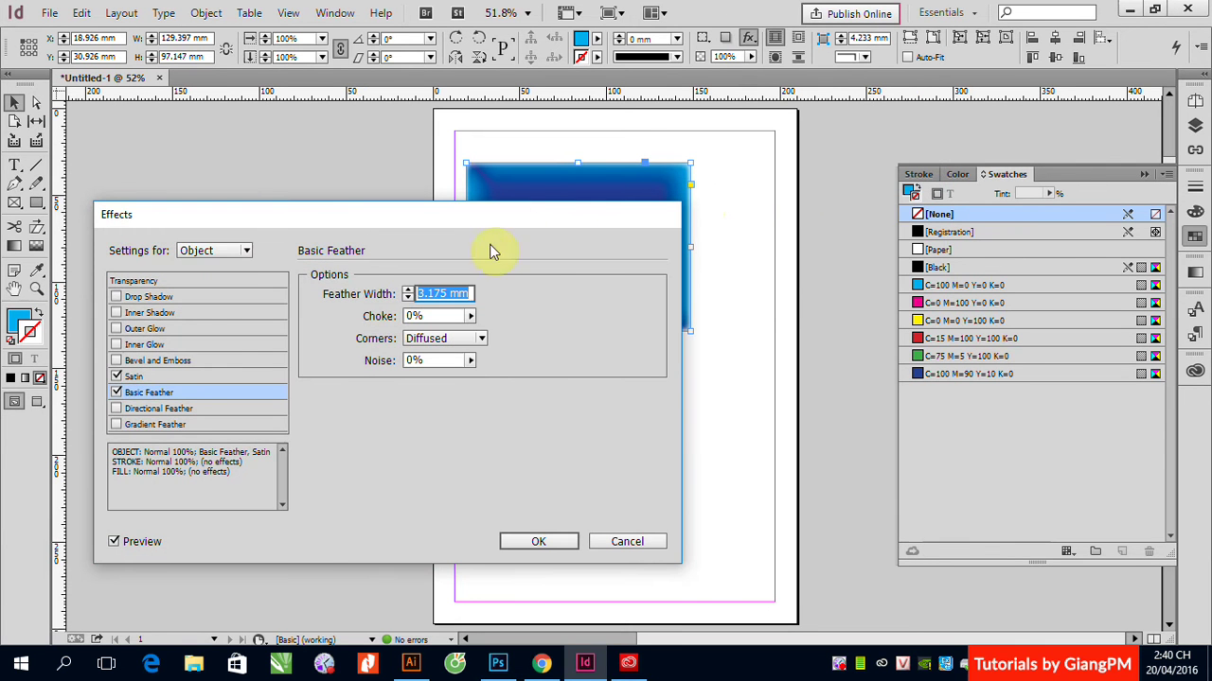
{"action": "left_click", "coordinate": [116, 377]}
{"action": "left_click", "coordinate": [116, 377]}
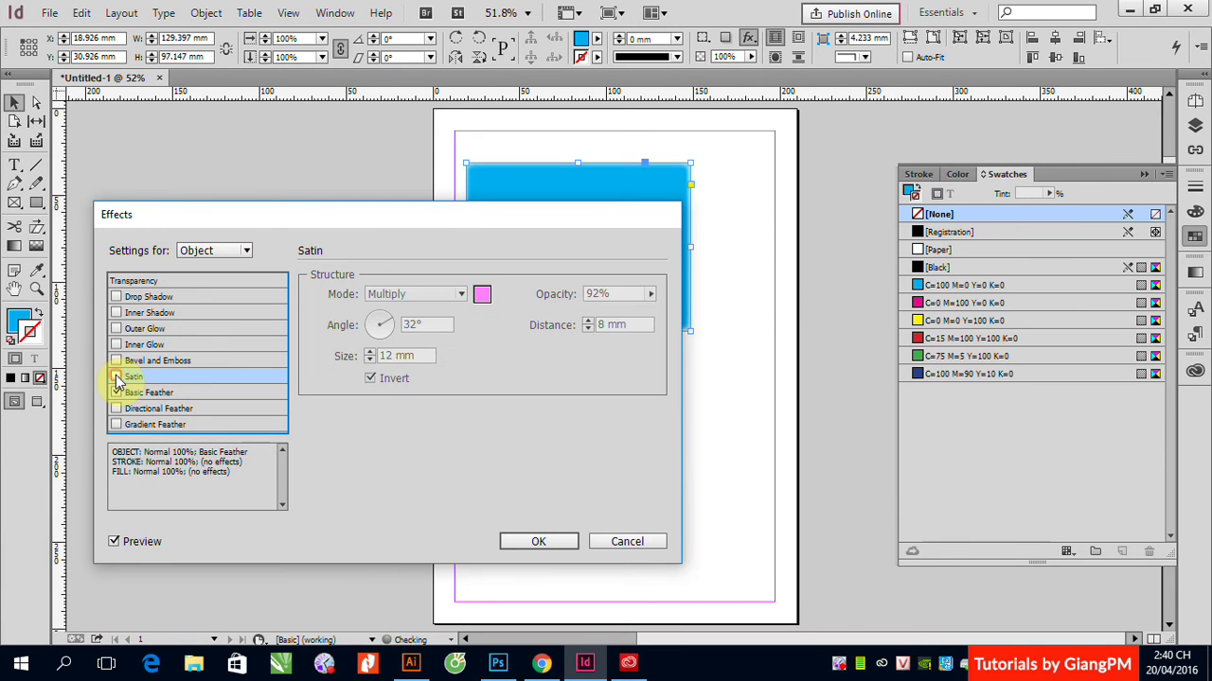
{"action": "left_click_drag", "start_coordinate": [376, 210], "coordinate": [373, 237]}
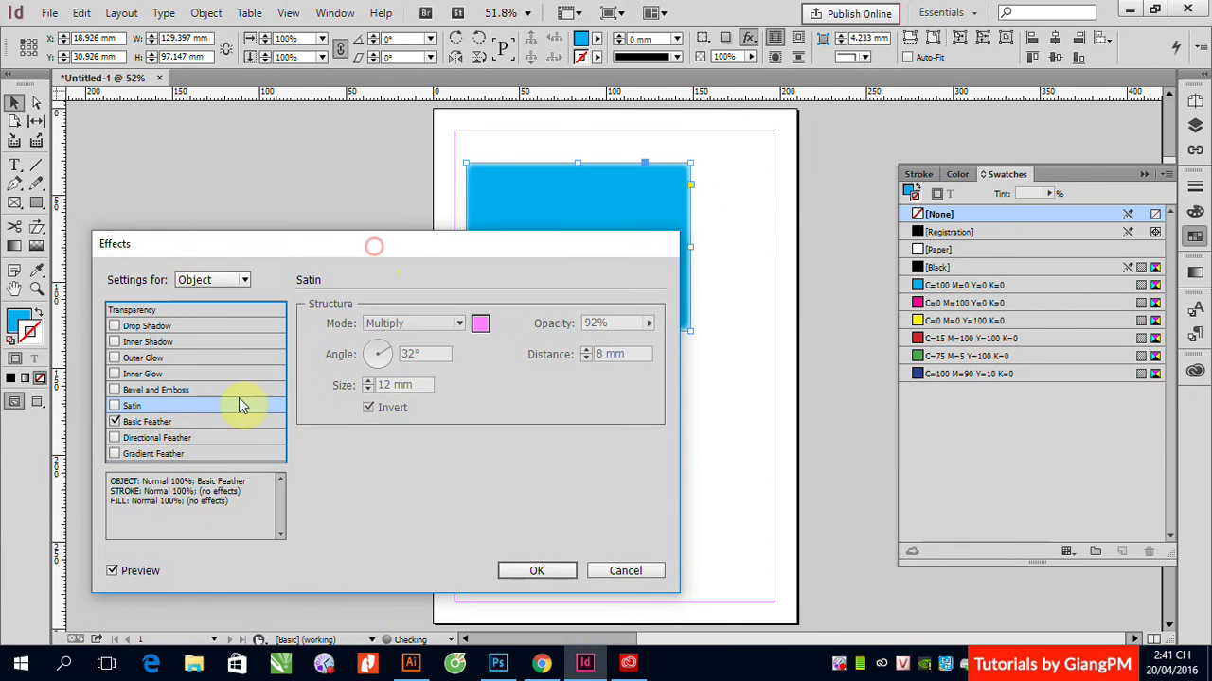
{"action": "left_click", "coordinate": [237, 422]}
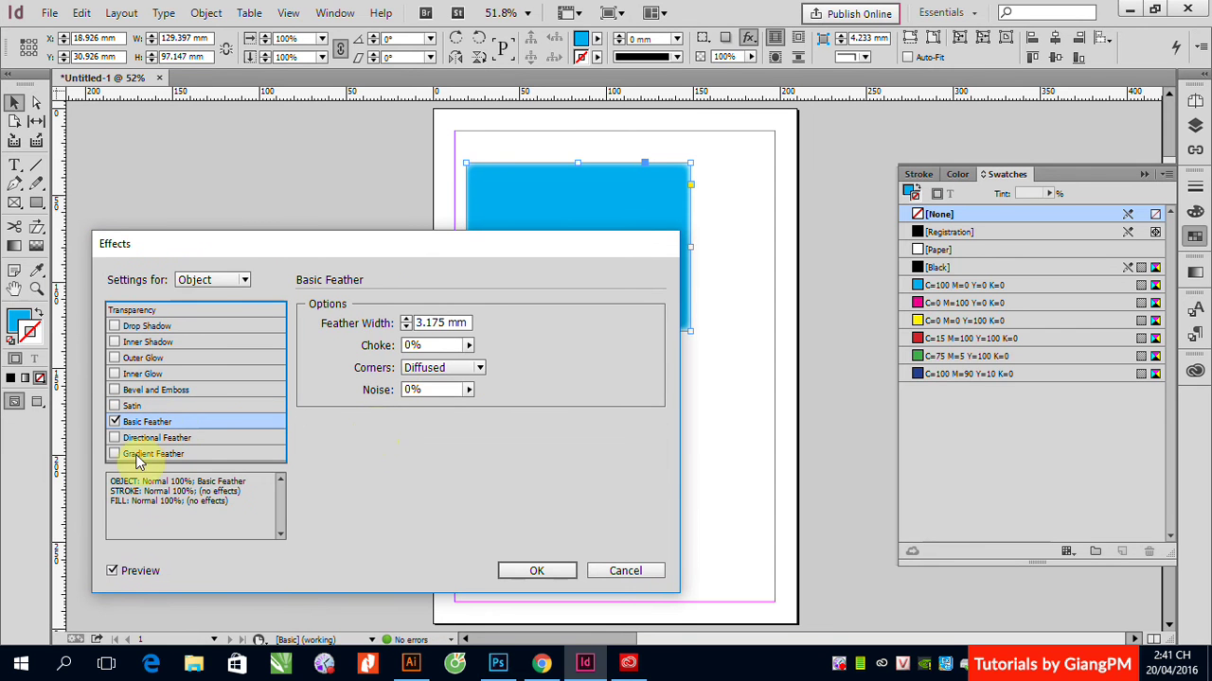
{"action": "left_click_drag", "start_coordinate": [386, 244], "coordinate": [377, 328]}
{"action": "left_click", "coordinate": [377, 329]}
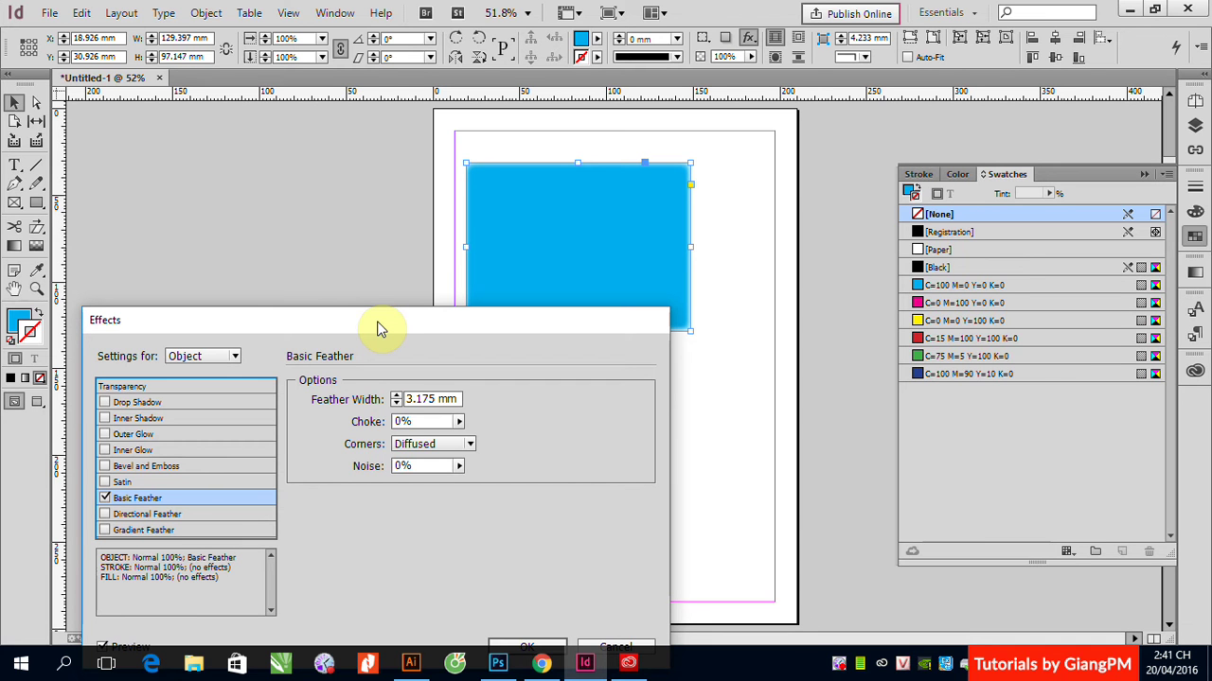
Step: Set the basic feather width to 10 mm and apply it to the cyan rectangle
{"action": "double_click", "coordinate": [429, 399]}
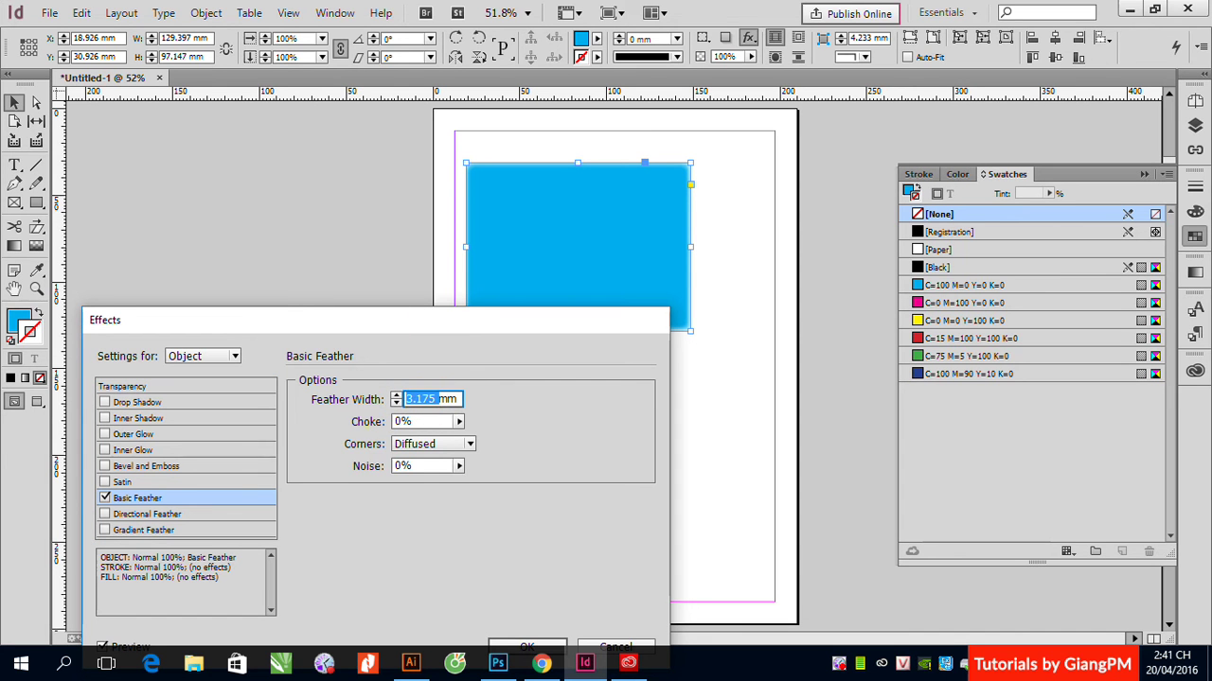
{"action": "type", "text": "1"}
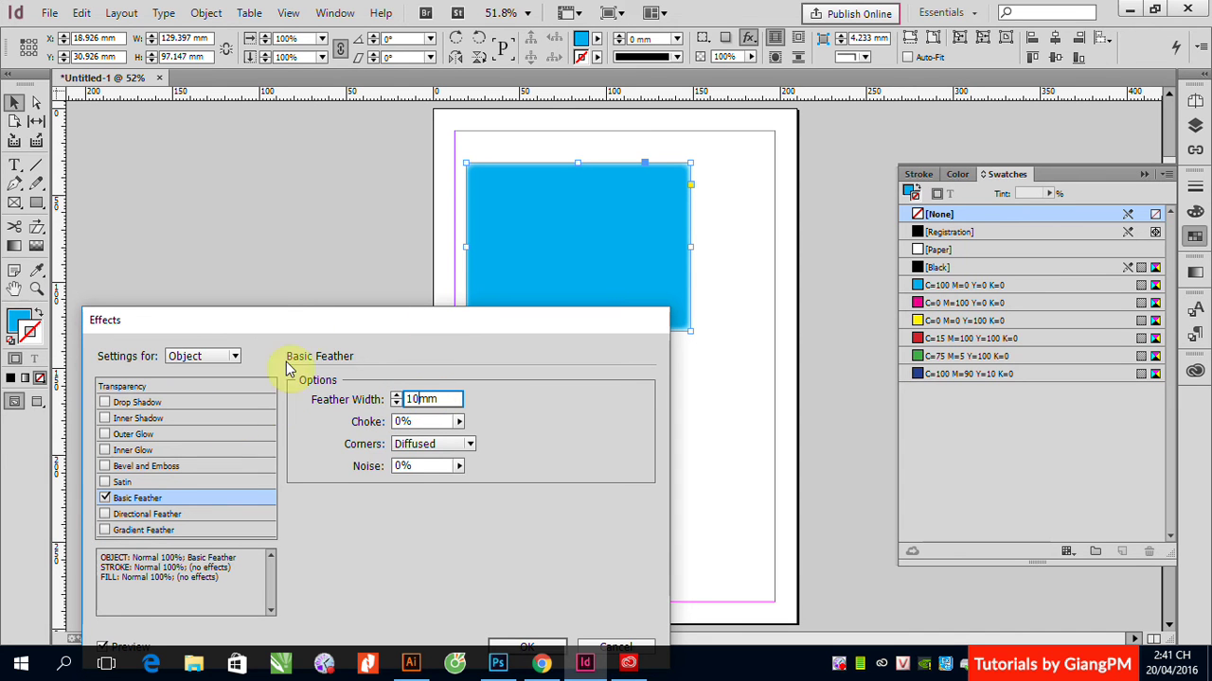
{"action": "left_click_drag", "start_coordinate": [302, 327], "coordinate": [294, 270]}
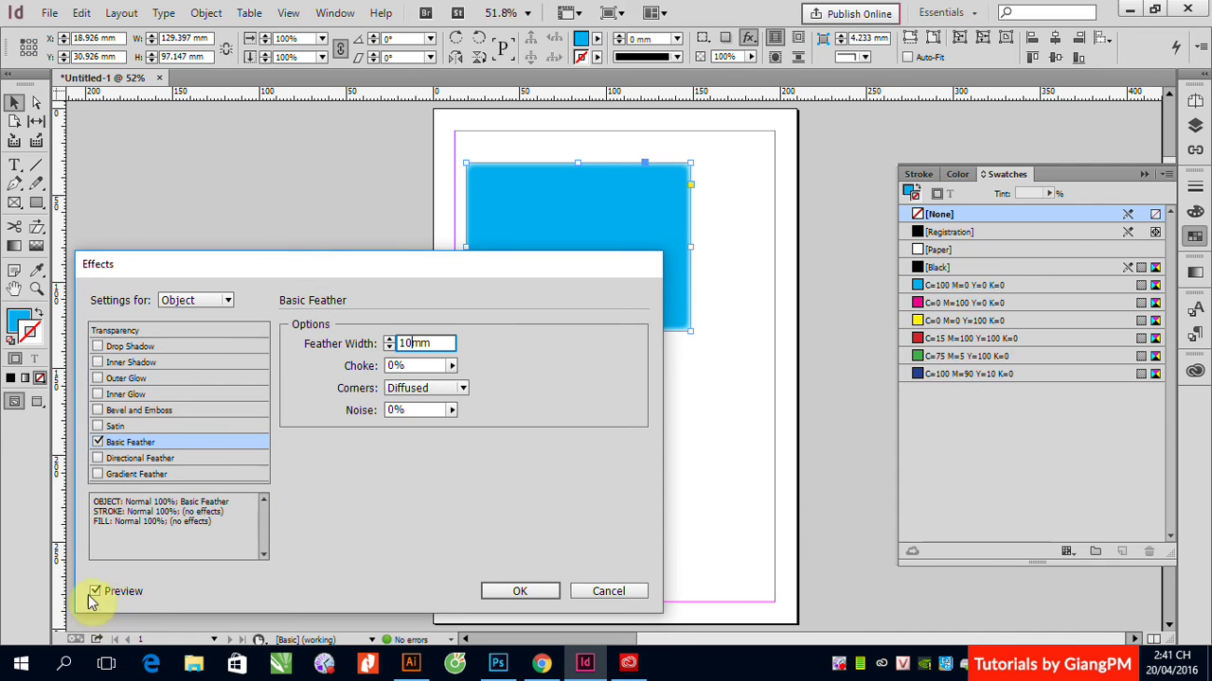
{"action": "type", "text": "0"}
{"action": "left_click", "coordinate": [94, 596]}
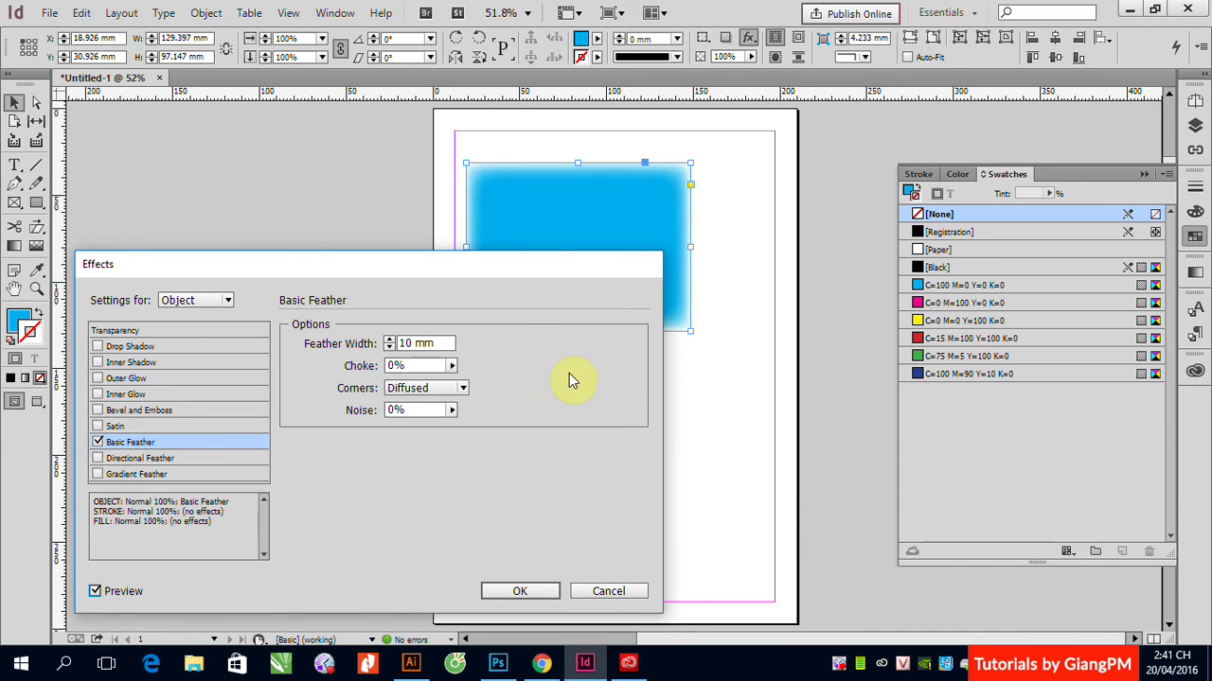
{"action": "left_click_drag", "start_coordinate": [540, 271], "coordinate": [561, 344]}
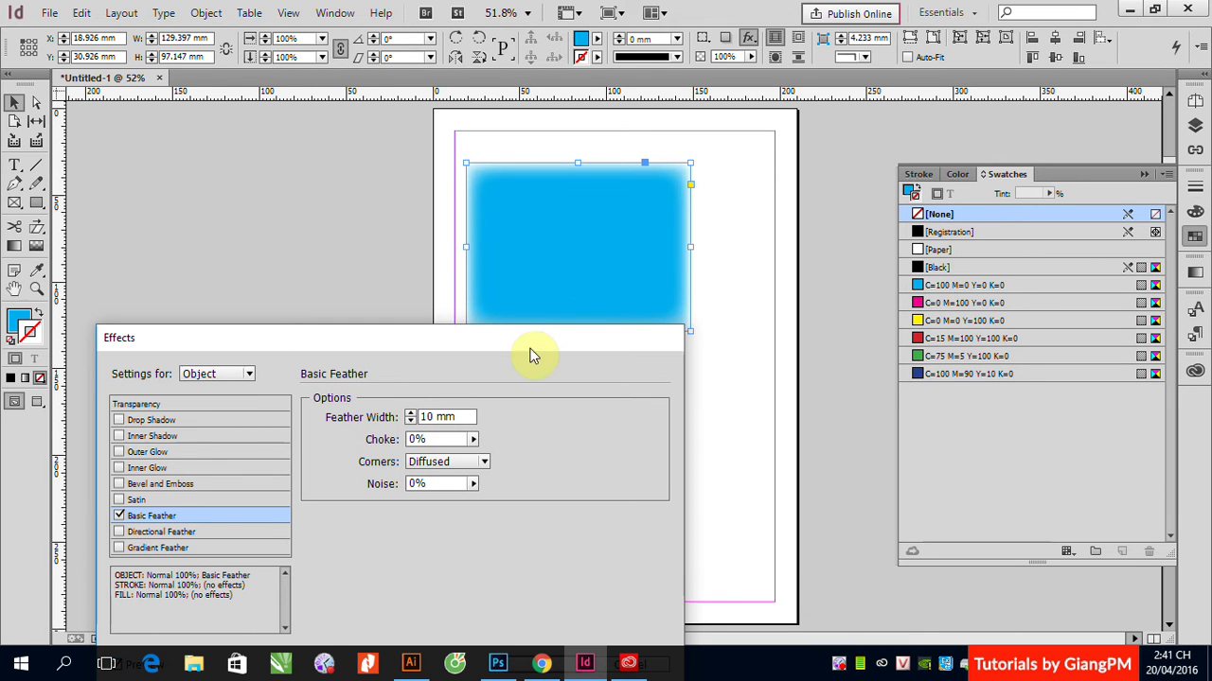
{"action": "left_click_drag", "start_coordinate": [530, 341], "coordinate": [497, 132]}
{"action": "left_click", "coordinate": [505, 453]}
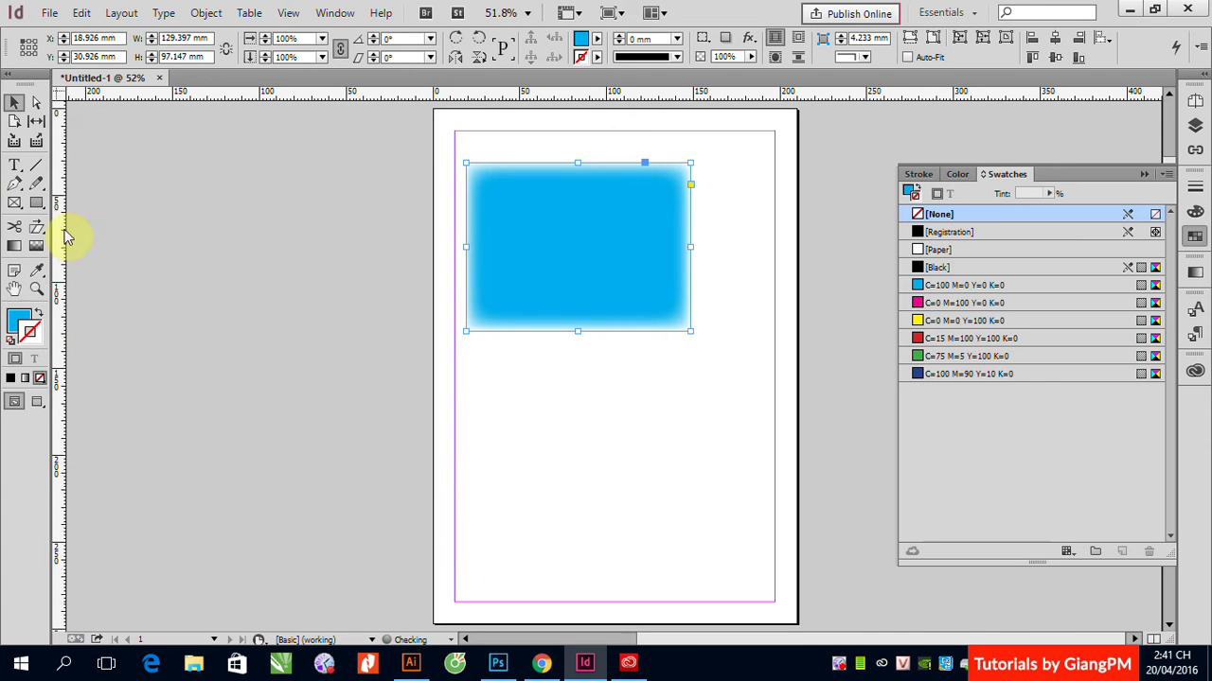
Step: Draw a rectangle about 163.5 × 132 mm over the cyan one, filled with C=0 M=0 Y=100 K=0 and without a stroke
{"action": "left_click", "coordinate": [36, 203]}
{"action": "left_click_drag", "start_coordinate": [437, 144], "coordinate": [721, 373]}
{"action": "left_click", "coordinate": [937, 318]}
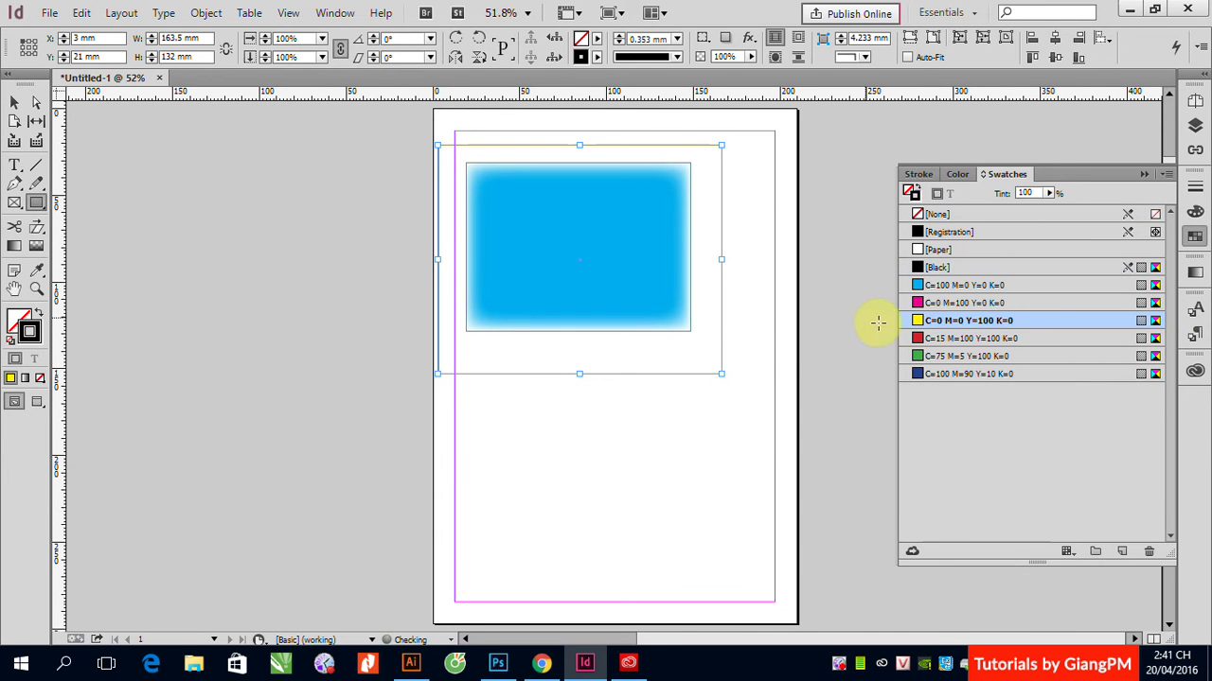
{"action": "left_click", "coordinate": [40, 310]}
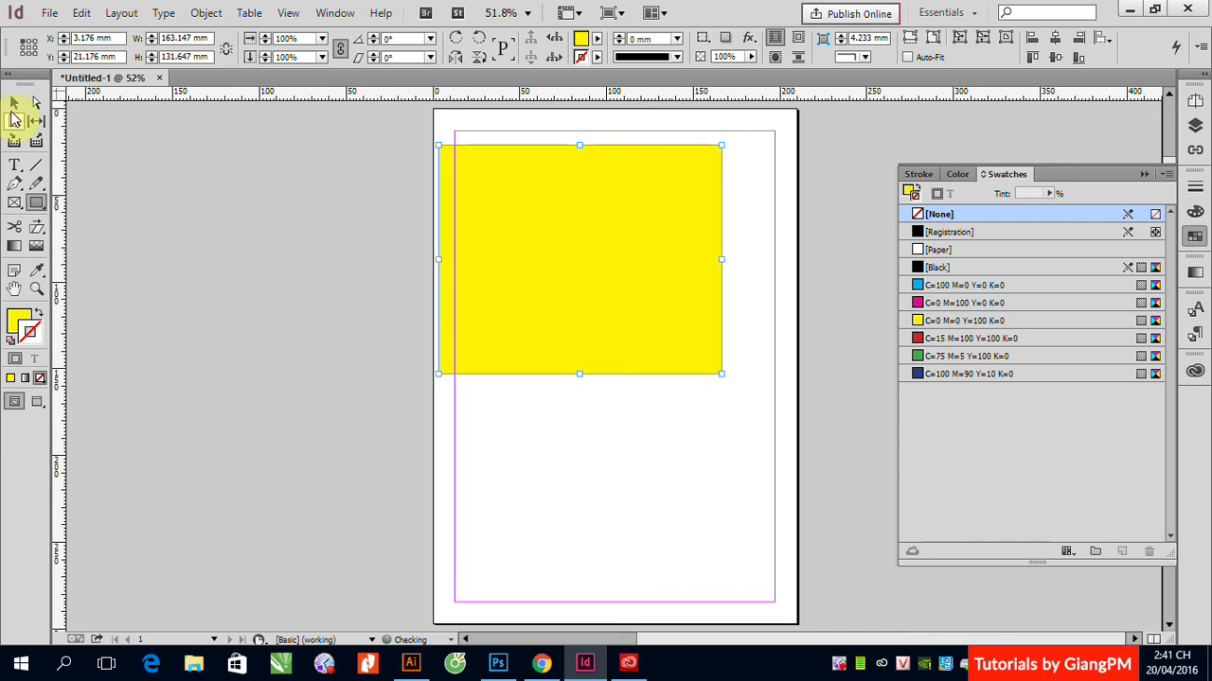
Step: Send the yellow rectangle behind the feathered cyan rectangle and deselect it
{"action": "left_click", "coordinate": [15, 102]}
{"action": "left_click", "coordinate": [629, 316]}
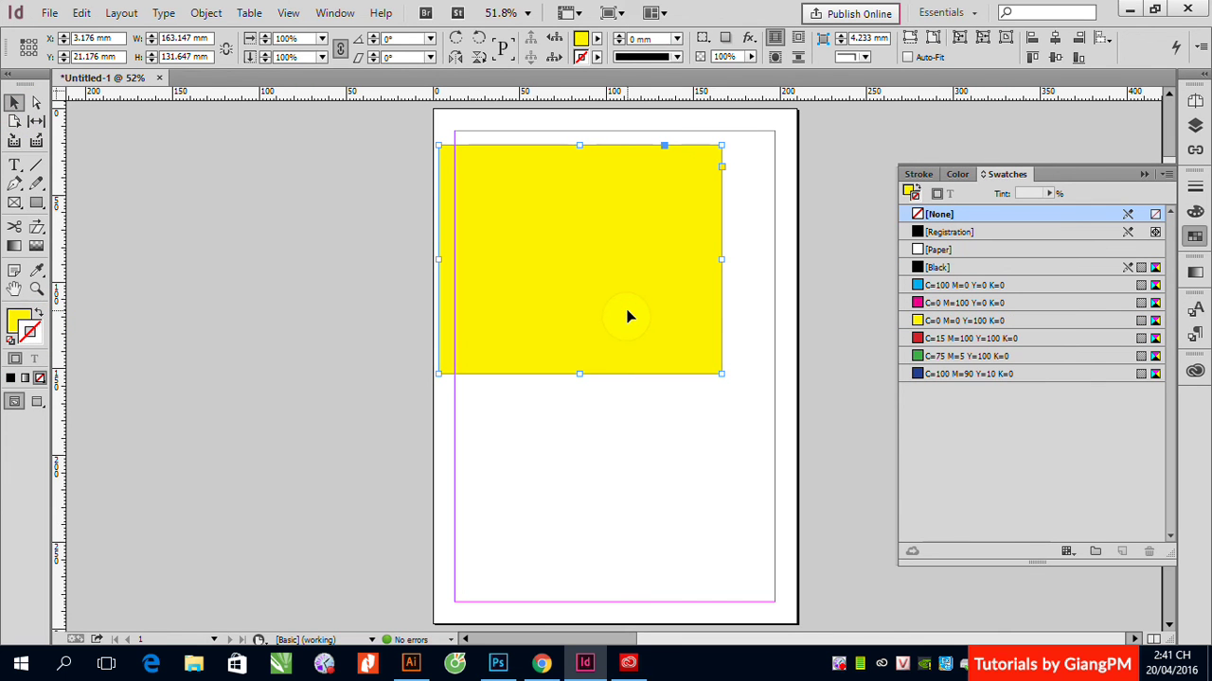
{"action": "key", "text": "ctrl+alt+v"}
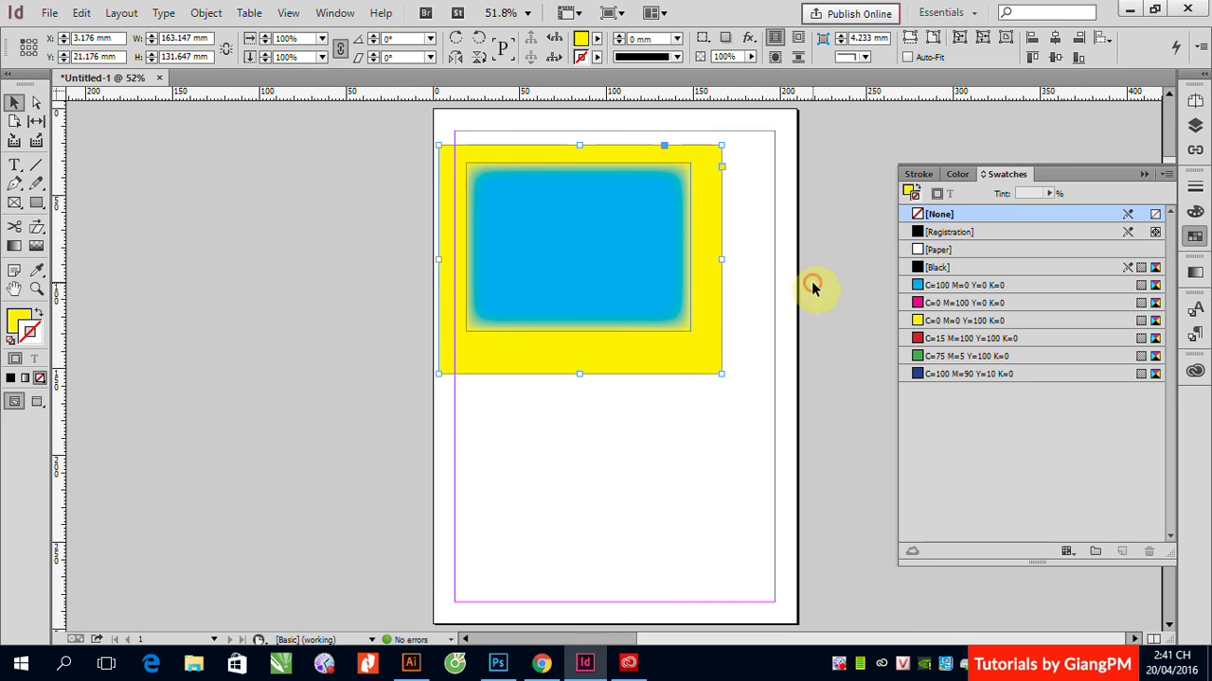
{"action": "left_click", "coordinate": [811, 287]}
Step: Select the cyan rectangle and reopen its Basic Feather options
{"action": "left_click", "coordinate": [512, 187]}
{"action": "left_click", "coordinate": [433, 411]}
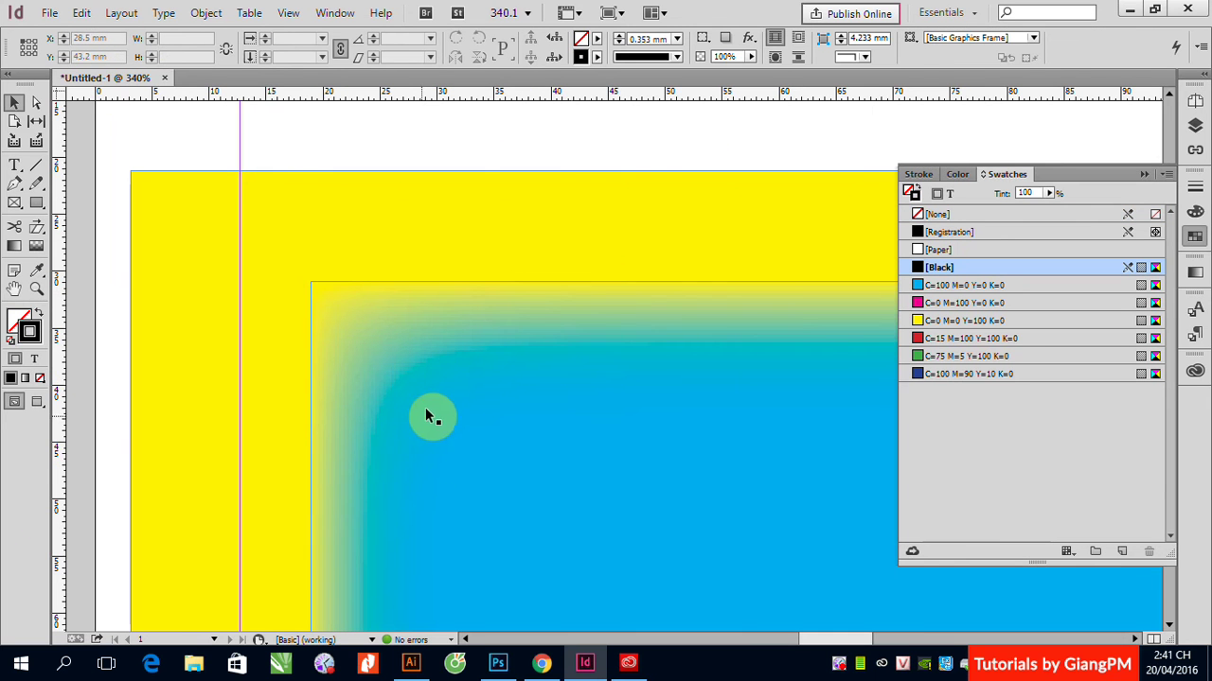
{"action": "left_click", "coordinate": [749, 38]}
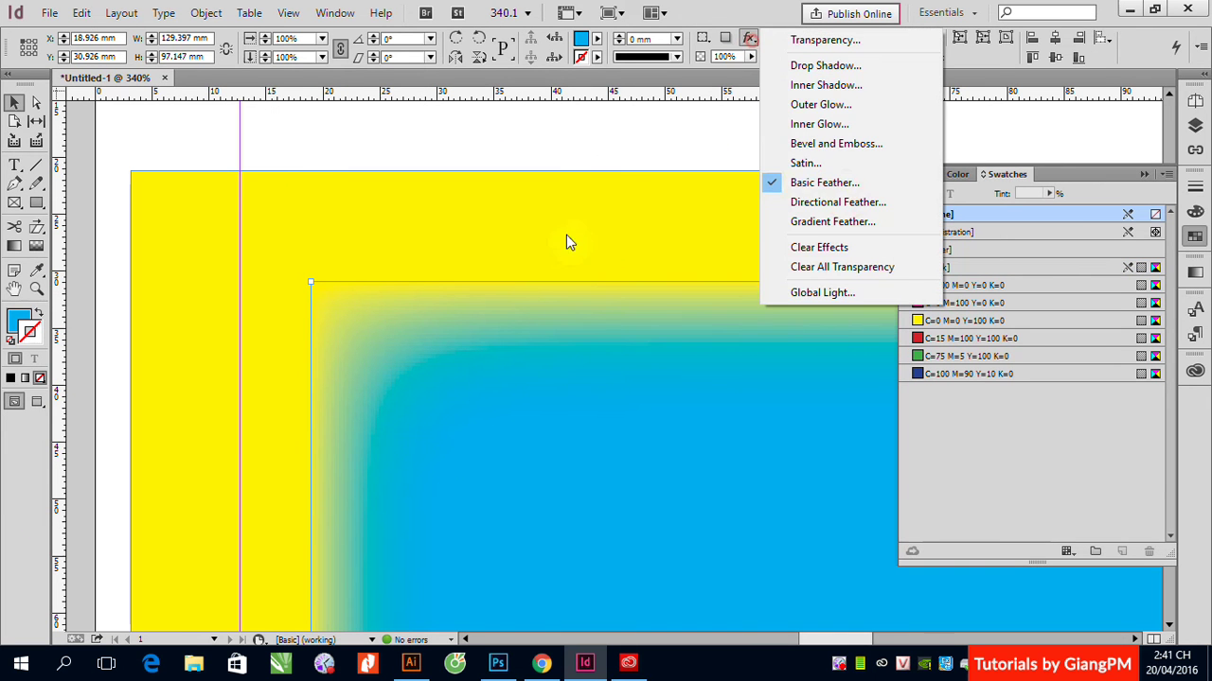
{"action": "left_click", "coordinate": [823, 182]}
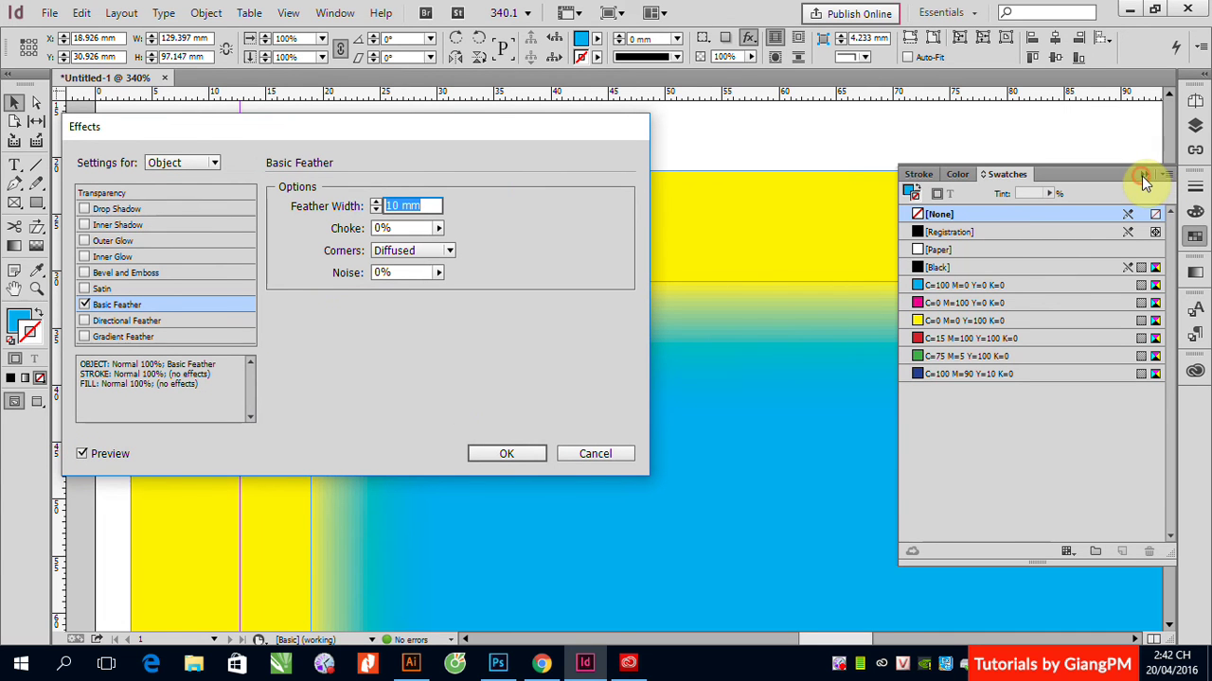
Step: Set the feather width to 30 mm and preview it on the rectangle
{"action": "left_click", "coordinate": [82, 454]}
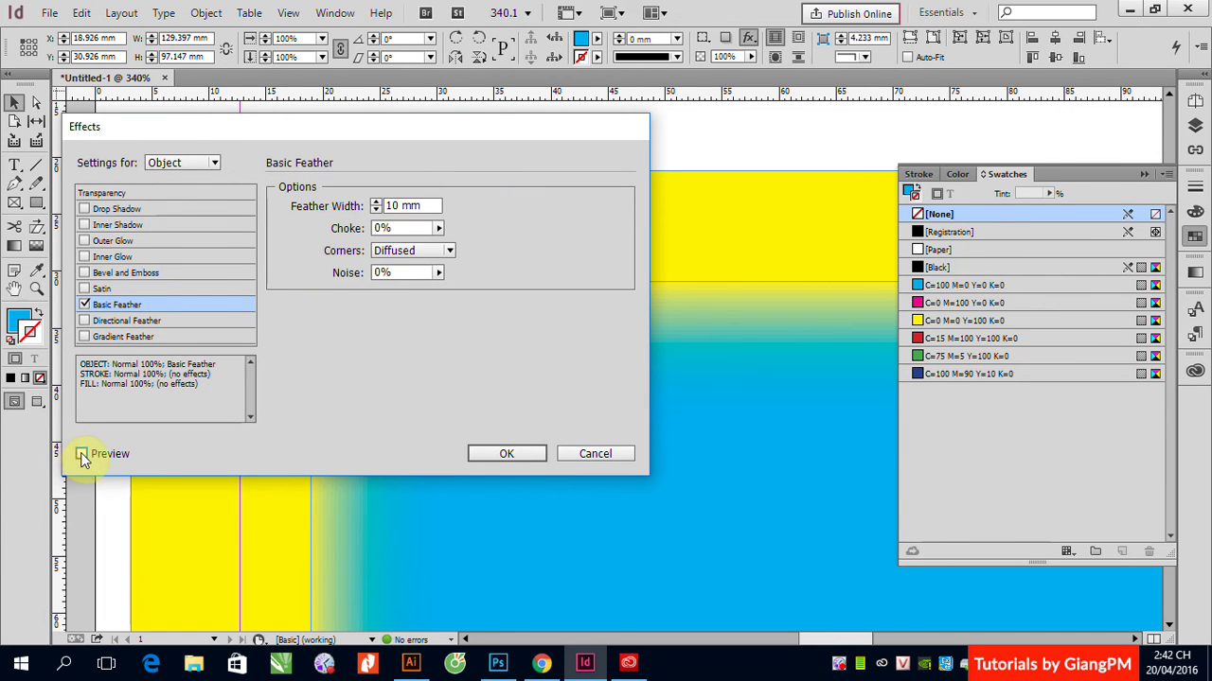
{"action": "left_click", "coordinate": [395, 206]}
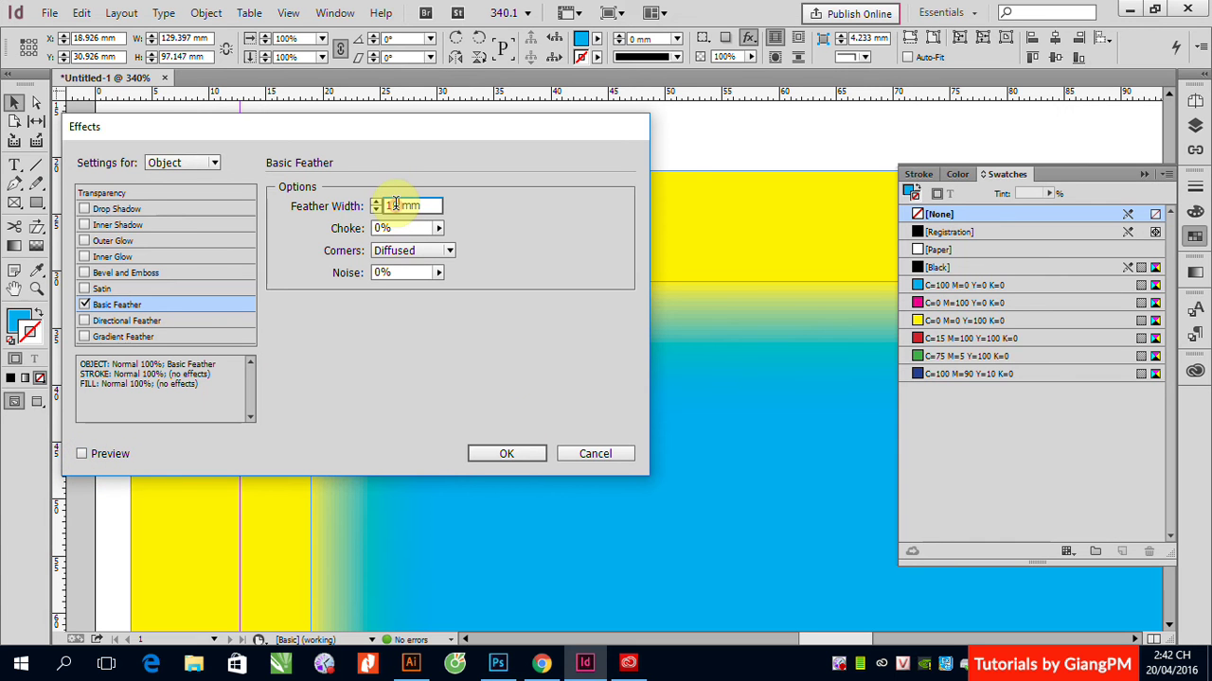
{"action": "left_click", "coordinate": [83, 454]}
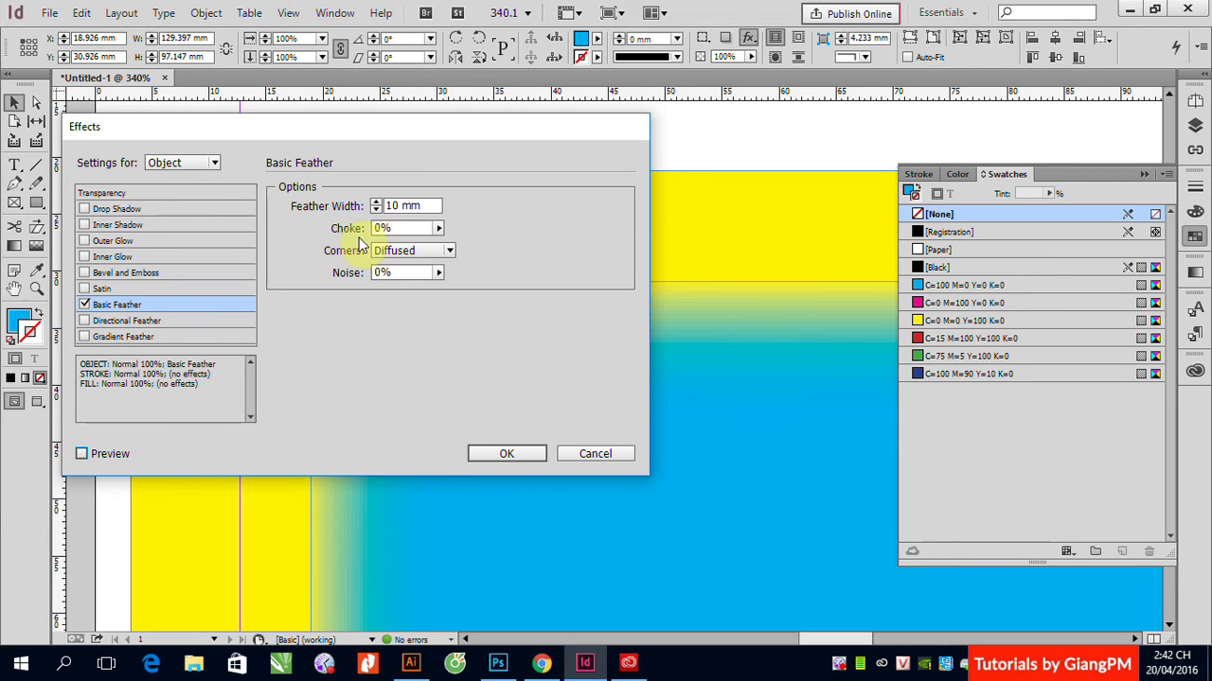
{"action": "left_click", "coordinate": [389, 205]}
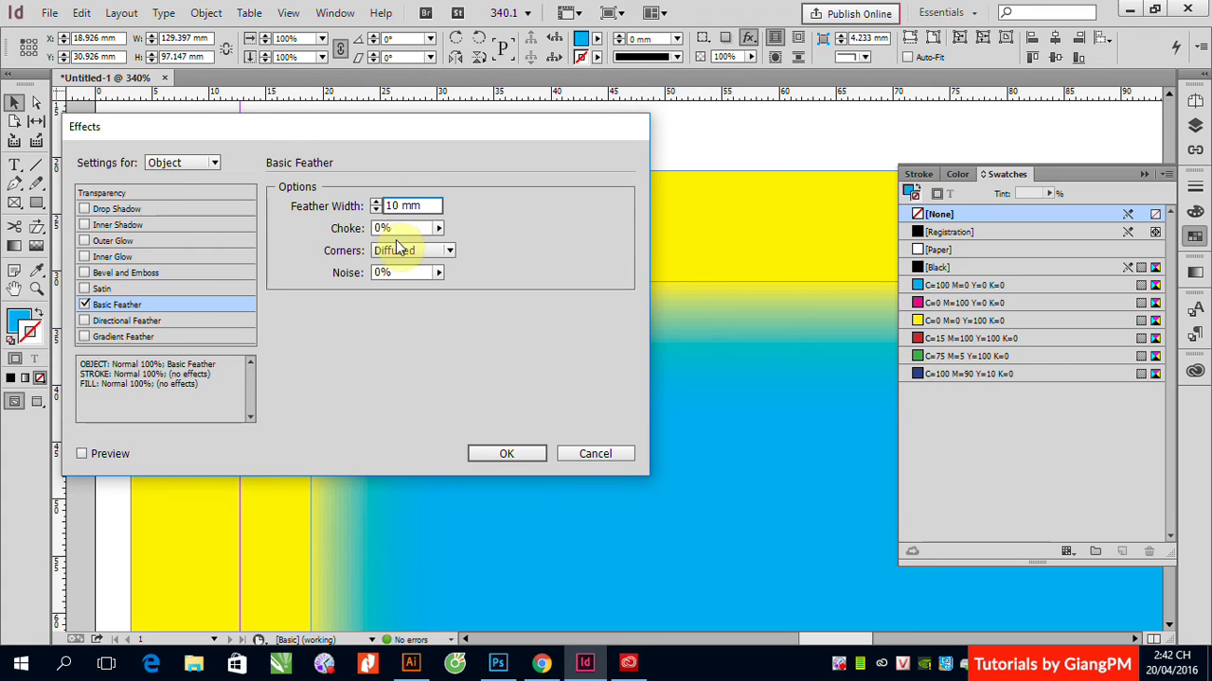
{"action": "left_click", "coordinate": [389, 205]}
{"action": "left_click_drag", "start_coordinate": [387, 205], "coordinate": [398, 207]}
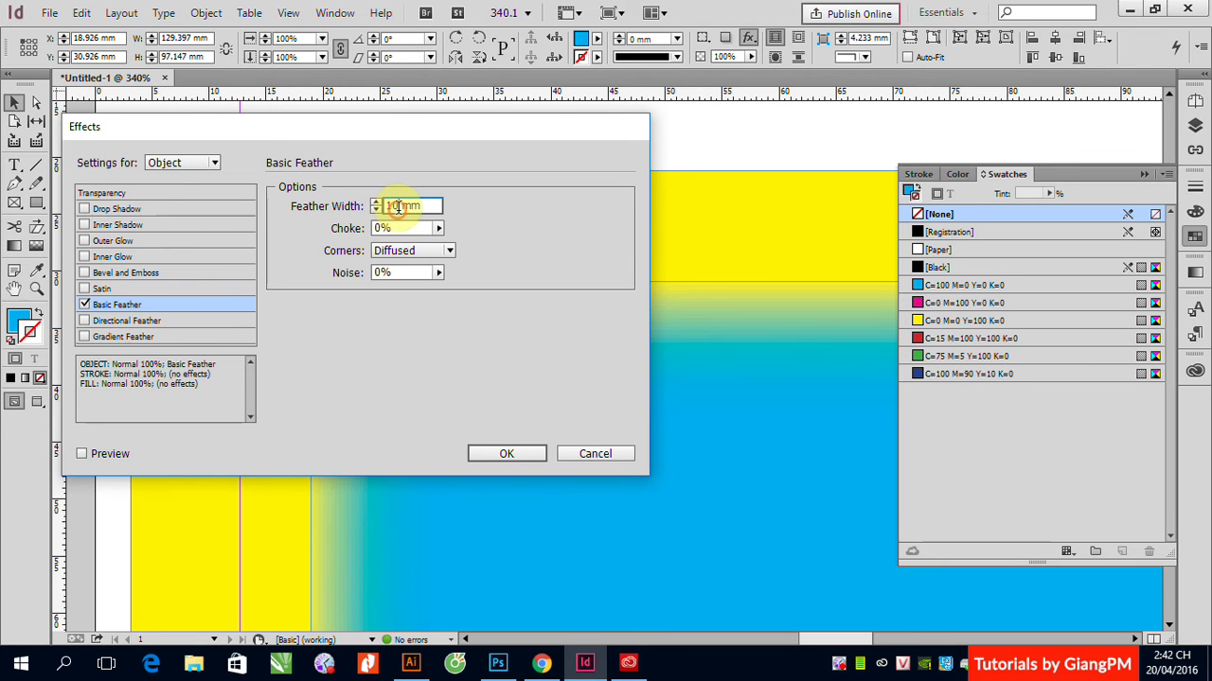
{"action": "type", "text": "3"}
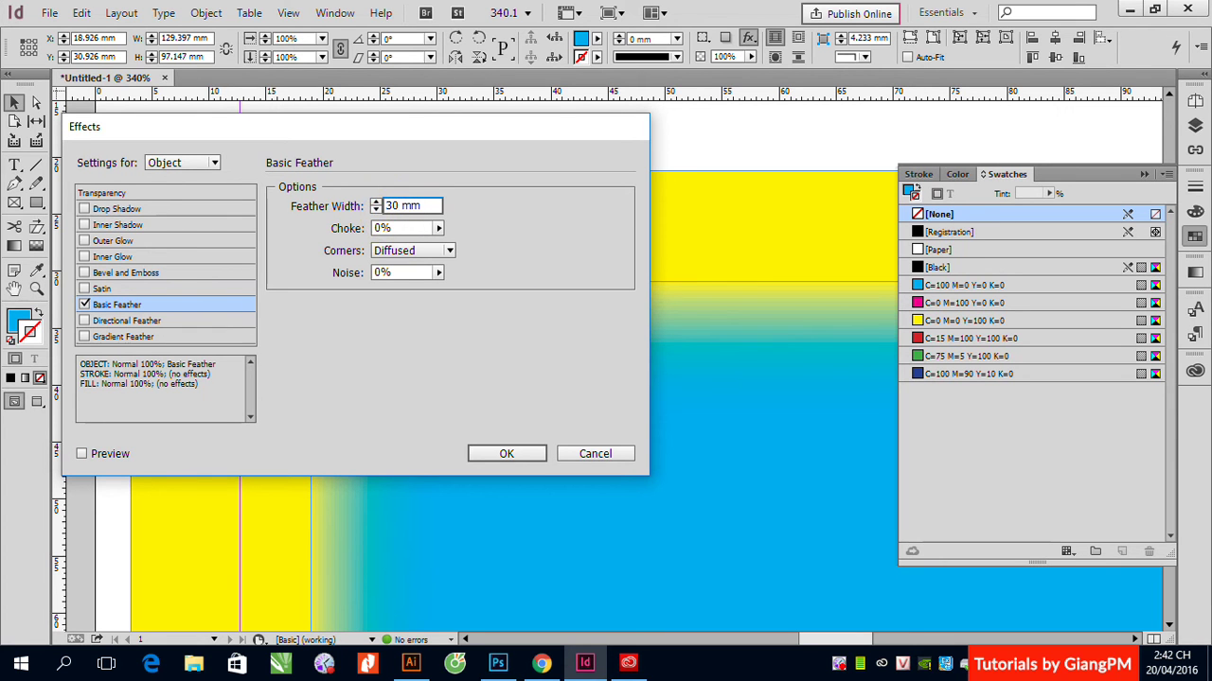
{"action": "left_click", "coordinate": [84, 454]}
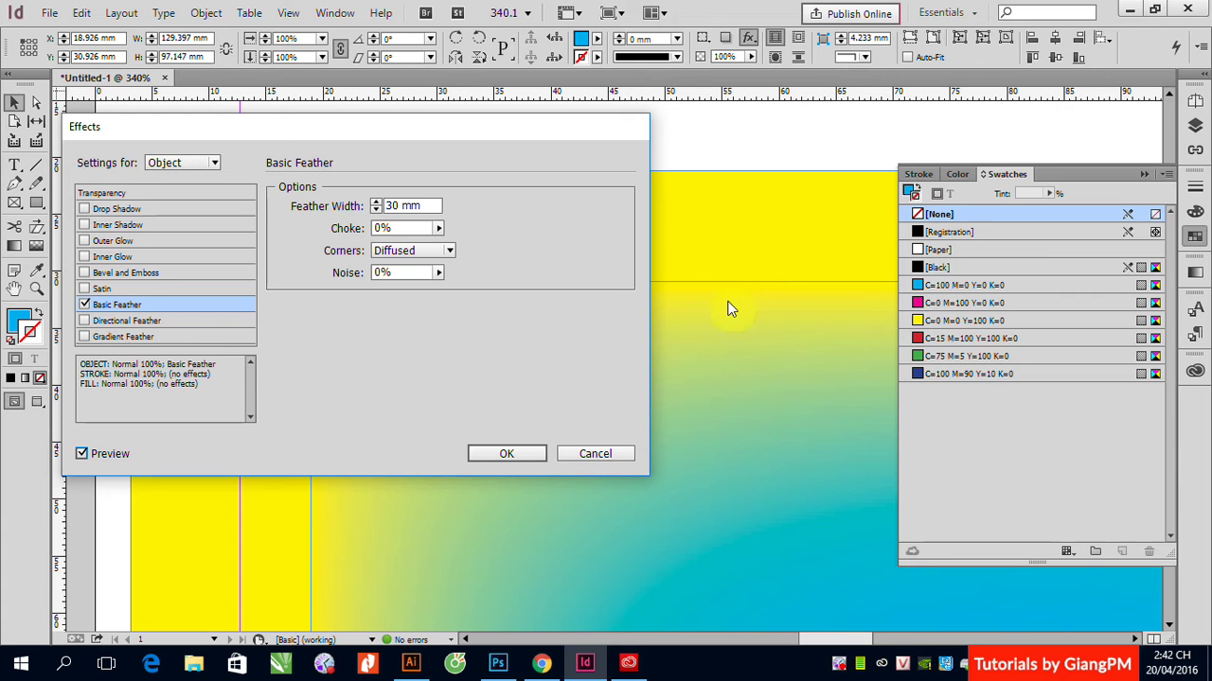
Step: Set the feather width to 0 mm and refresh the preview
{"action": "double_click", "coordinate": [392, 205]}
{"action": "type", "text": "0"}
{"action": "left_click", "coordinate": [82, 454]}
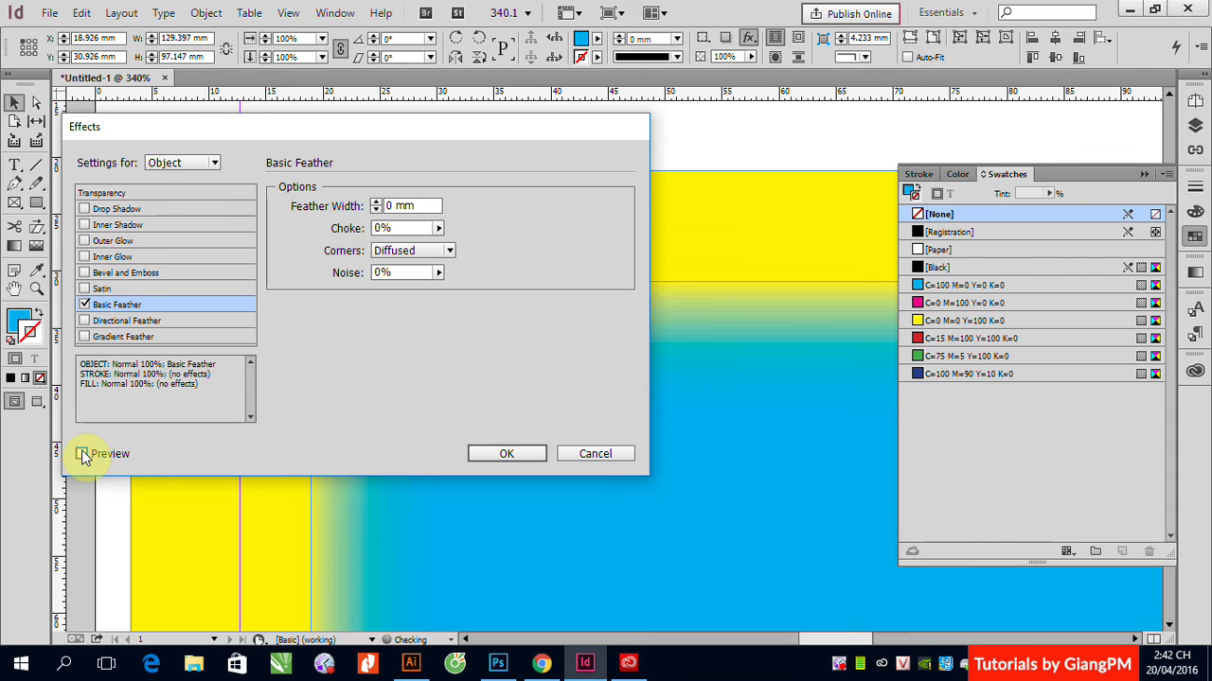
{"action": "left_click", "coordinate": [83, 454]}
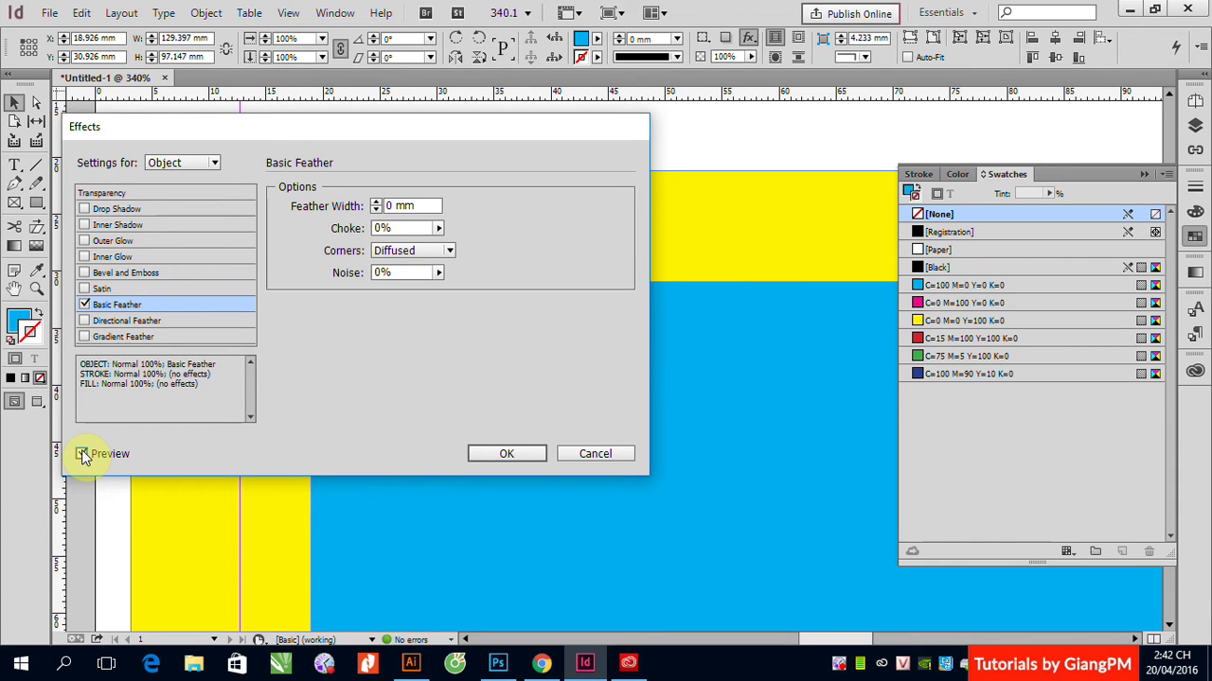
Step: Set the feather width to 10 mm with the preview updated, leaving the choke at 0%
{"action": "double_click", "coordinate": [392, 206]}
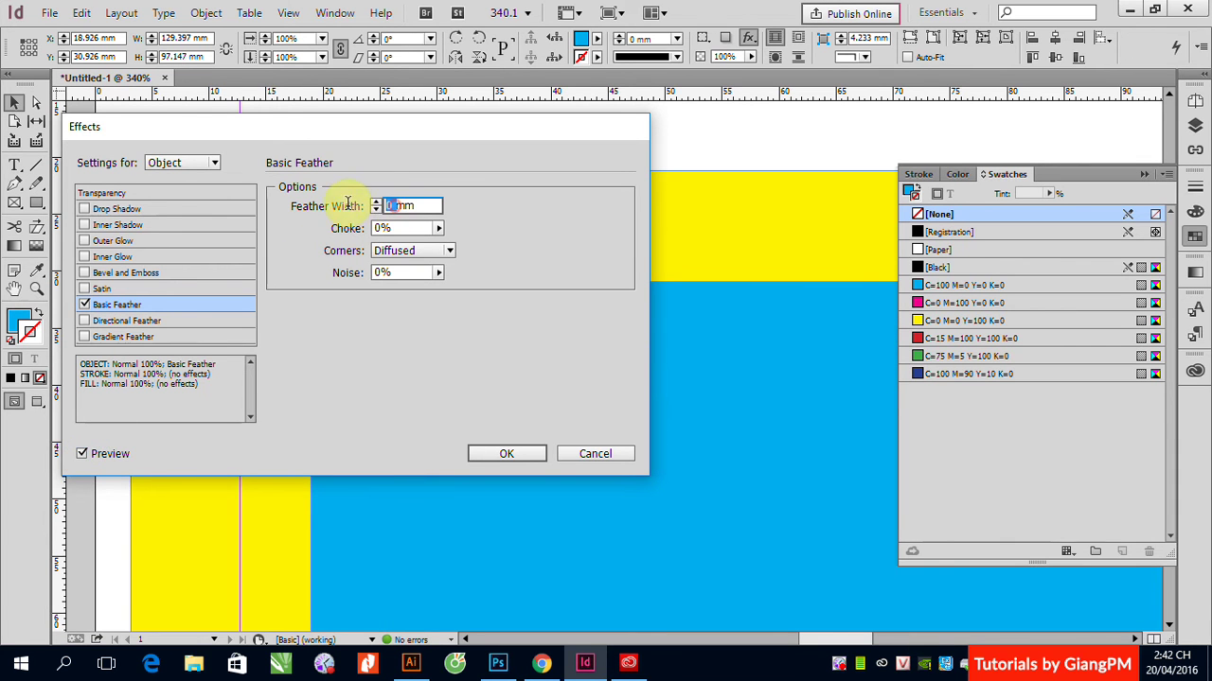
{"action": "type", "text": "1"}
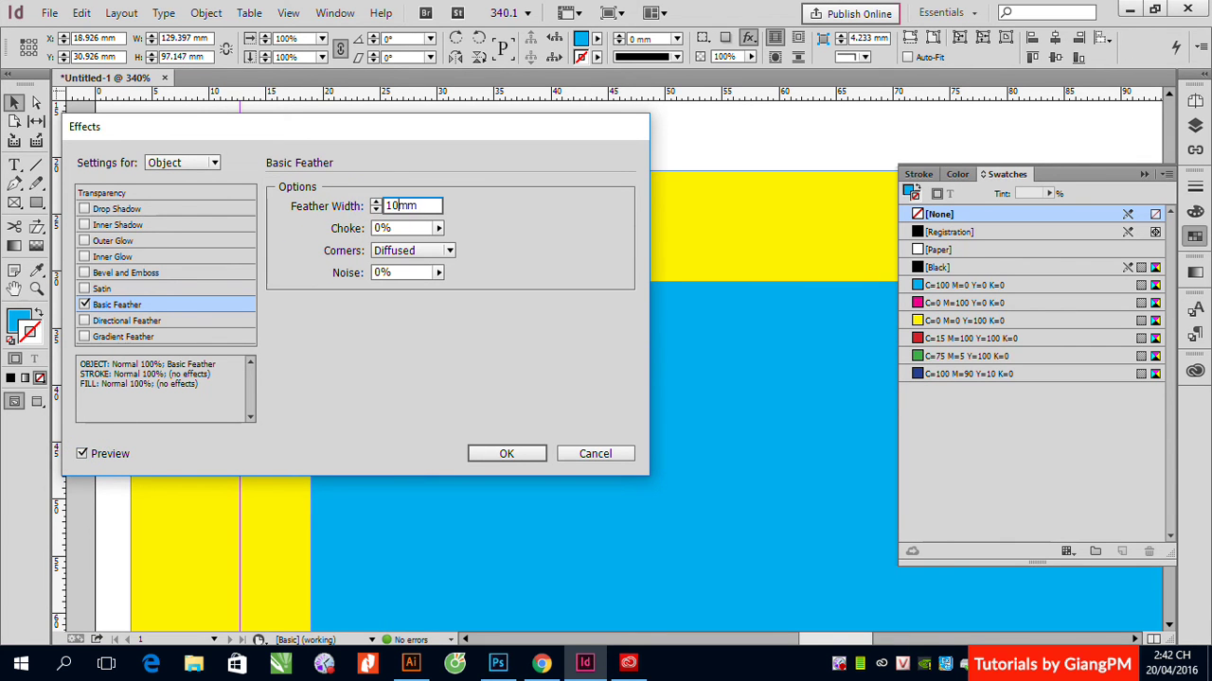
{"action": "left_click", "coordinate": [82, 454]}
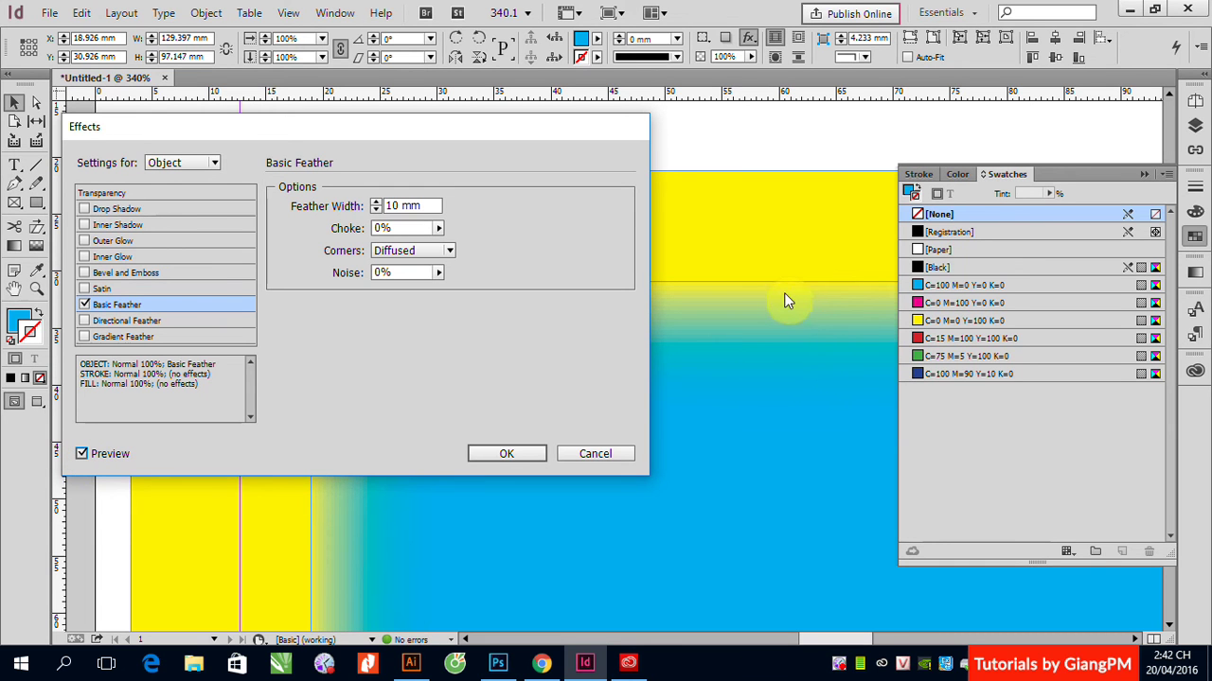
{"action": "left_click", "coordinate": [438, 229]}
{"action": "mouse_move", "coordinate": [358, 254]}
{"action": "left_mouse_down"}
{"action": "mouse_move", "coordinate": [439, 250]}
{"action": "mouse_move", "coordinate": [342, 251]}
{"action": "left_mouse_up"}
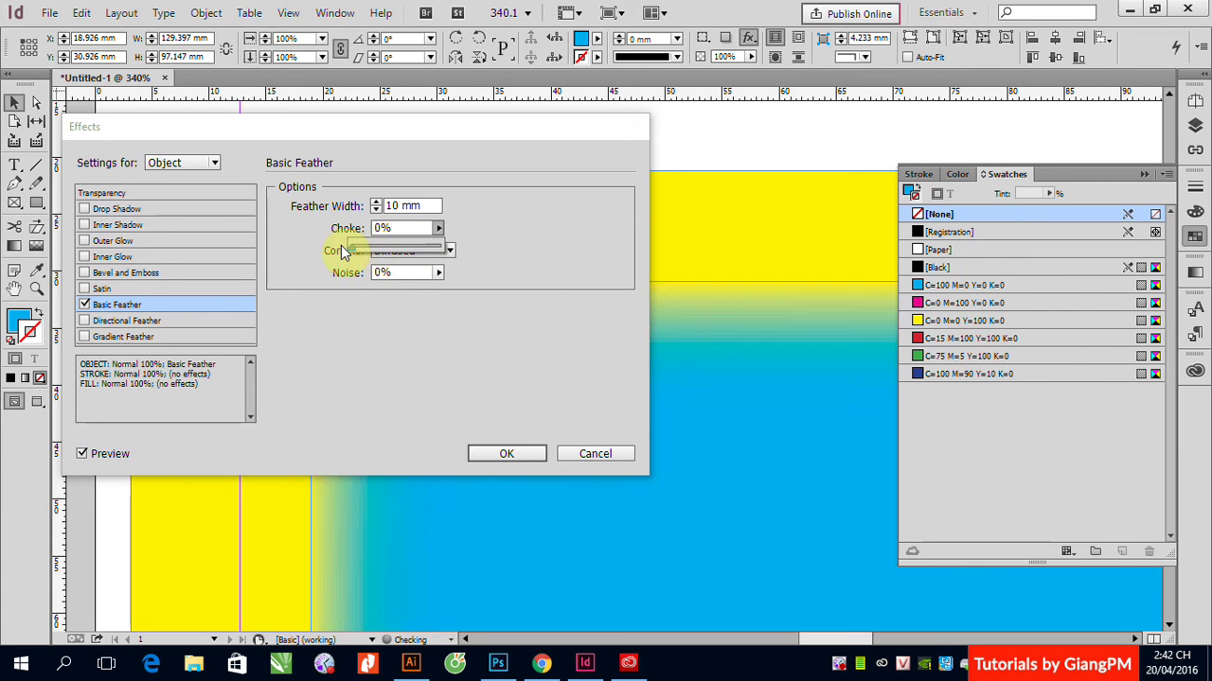
{"action": "left_click", "coordinate": [506, 325]}
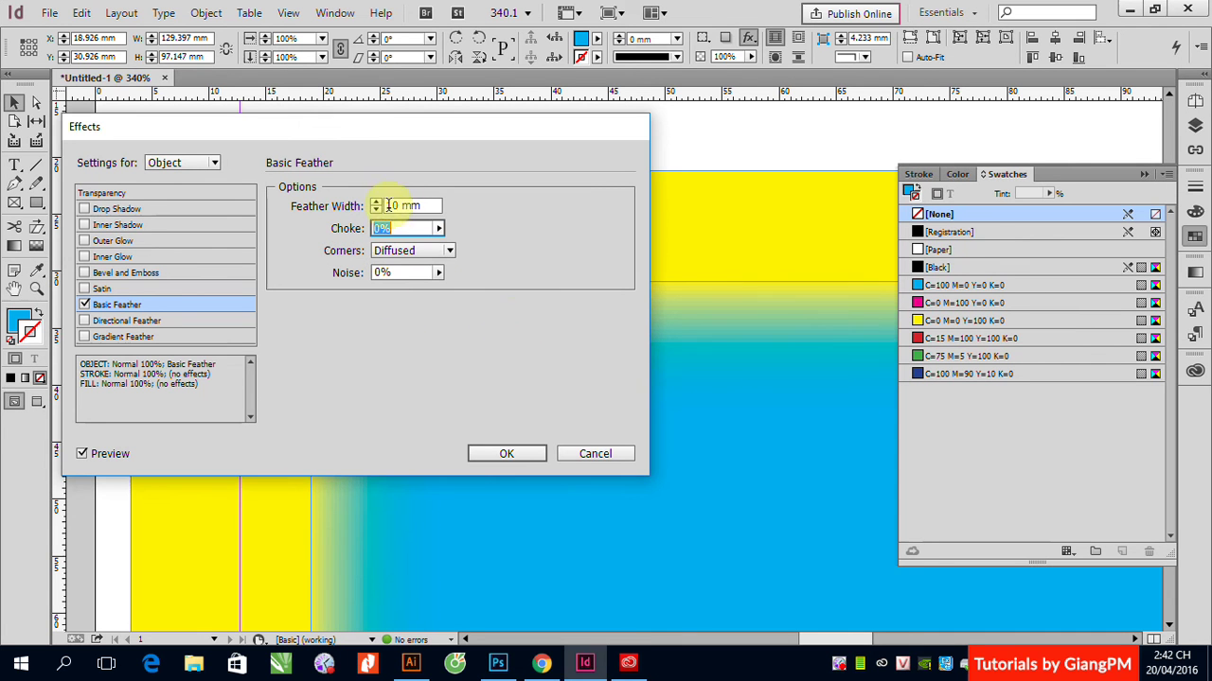
Step: Preview the feather with Sharp and Rounded corners, clear of the dialog, and return the corners to Diffused
{"action": "left_click", "coordinate": [449, 251]}
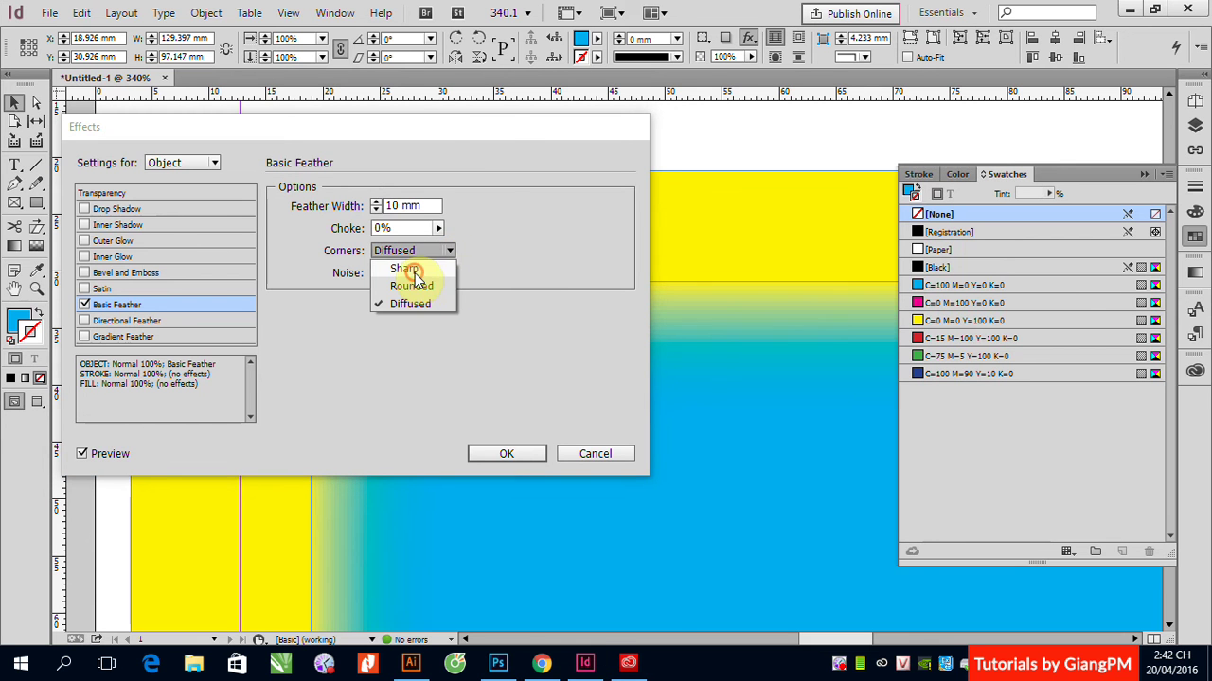
{"action": "left_click", "coordinate": [407, 269]}
{"action": "left_click_drag", "start_coordinate": [494, 135], "coordinate": [1089, 255]}
{"action": "left_click", "coordinate": [1048, 369]}
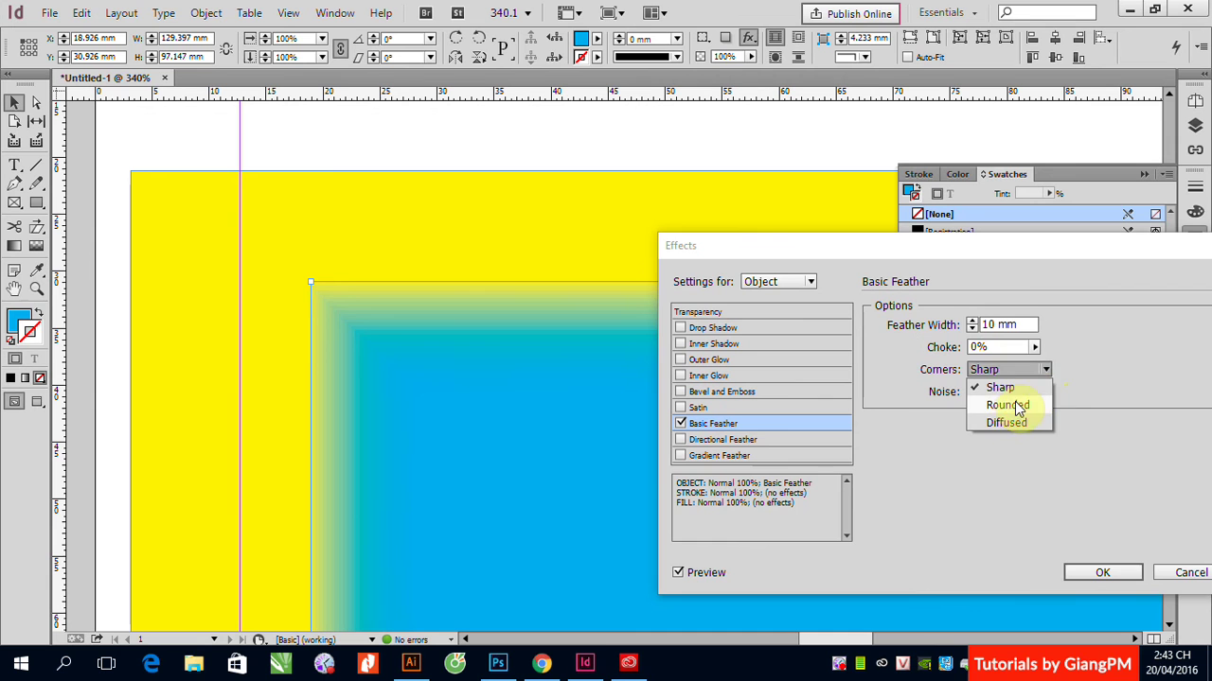
{"action": "left_click", "coordinate": [1009, 407]}
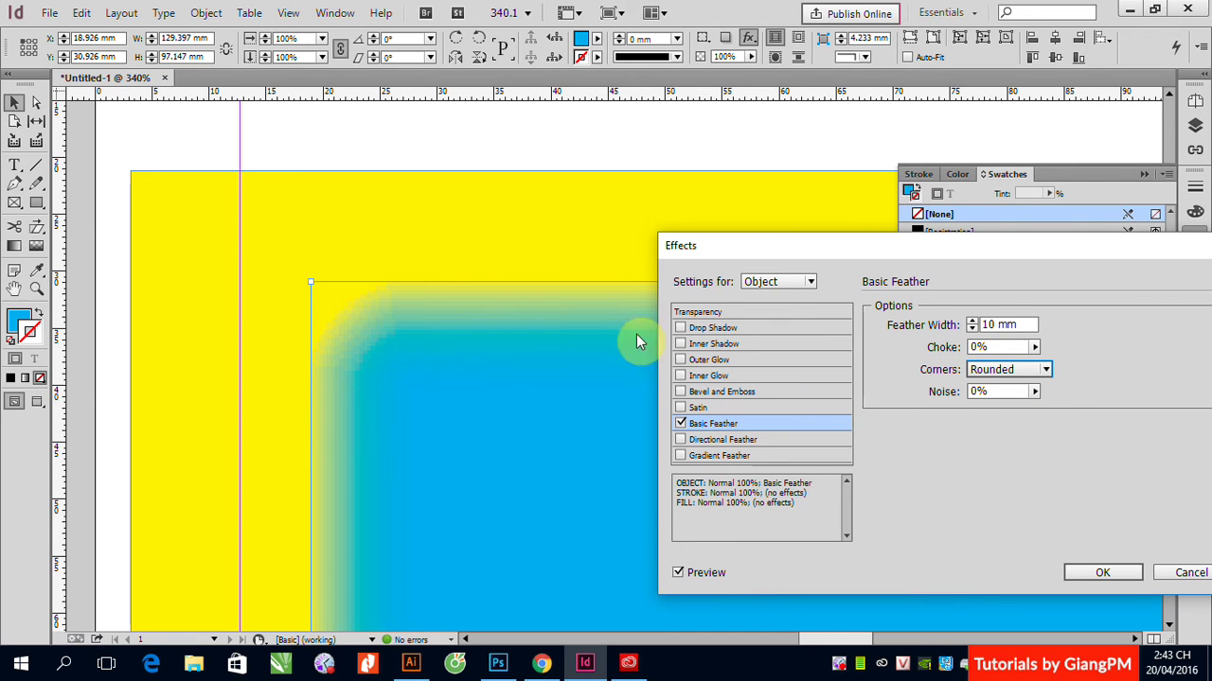
{"action": "left_click", "coordinate": [1048, 369]}
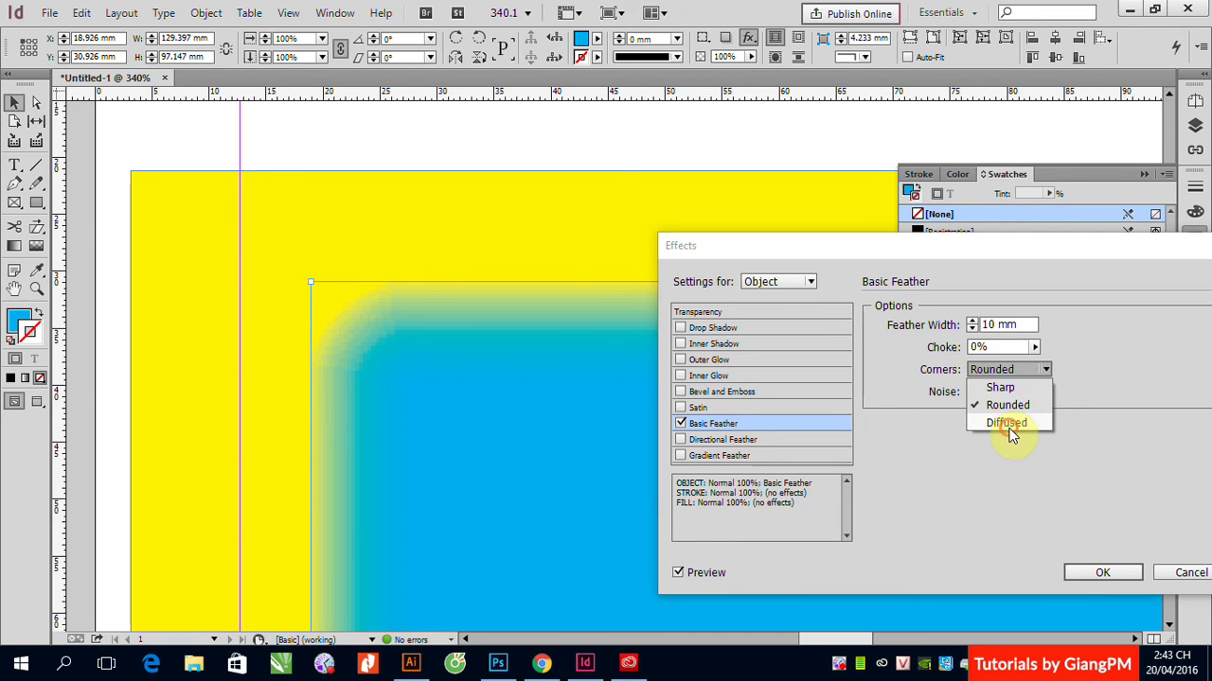
{"action": "left_click", "coordinate": [1007, 422]}
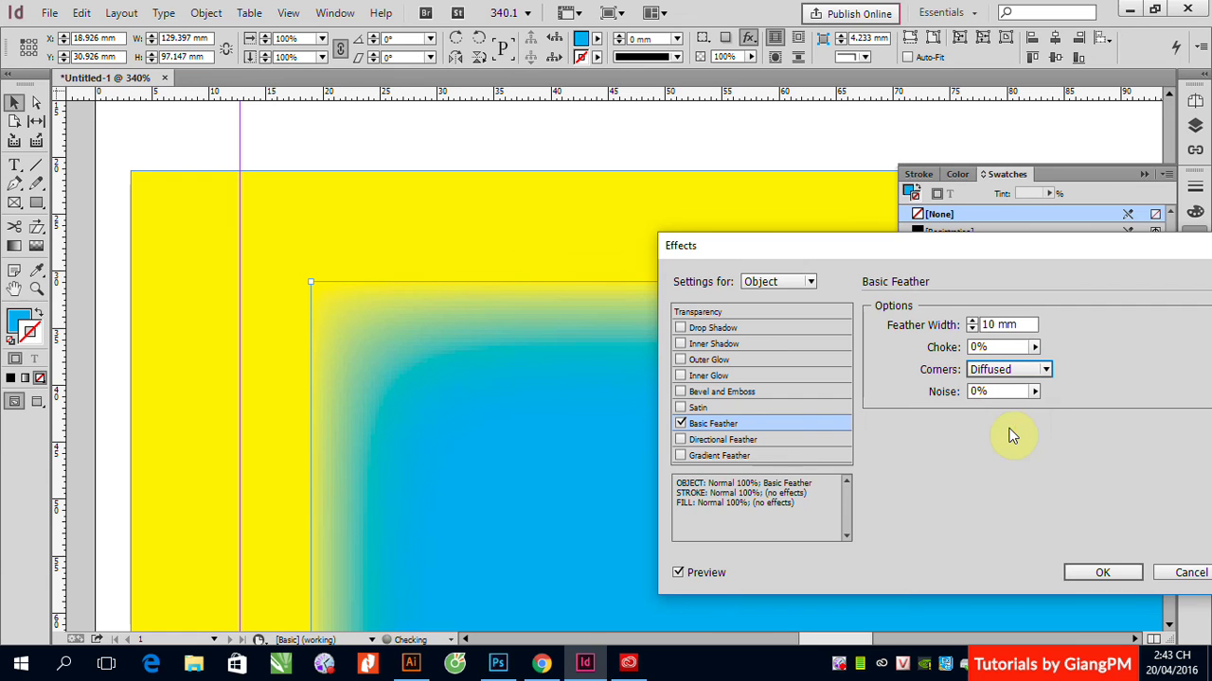
Step: Compare Sharp and Rounded feather corners once more, ending with the Diffused option
{"action": "left_click", "coordinate": [1048, 370]}
{"action": "left_click", "coordinate": [998, 386]}
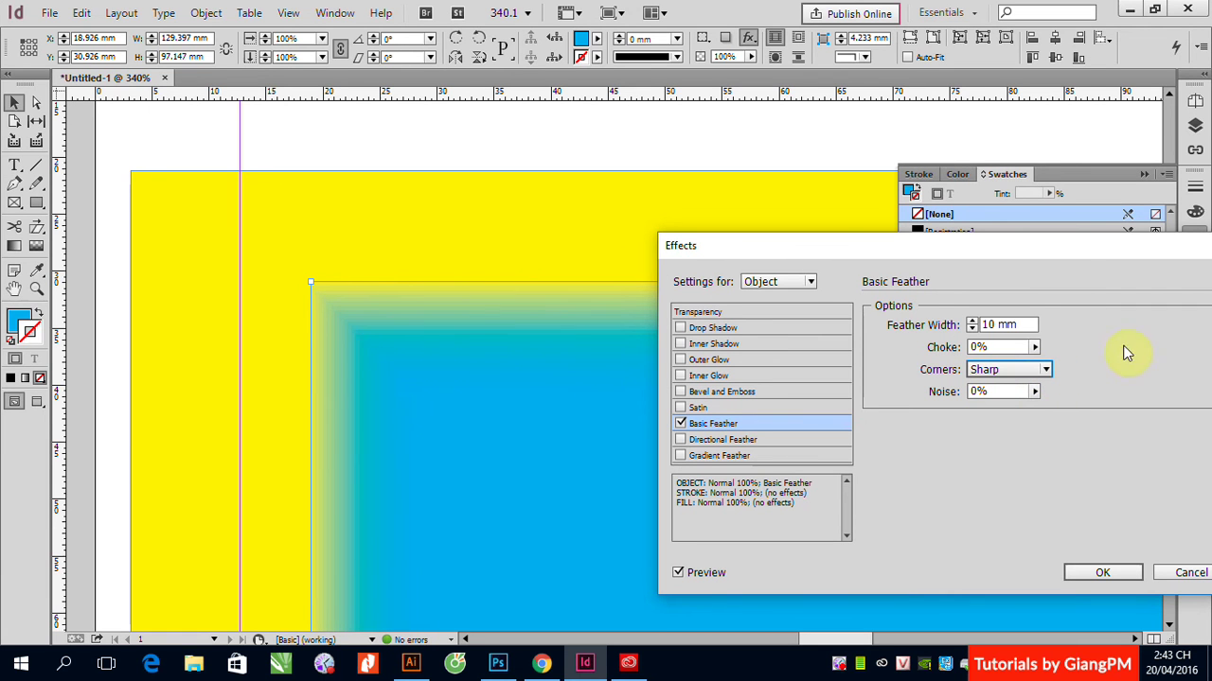
{"action": "left_click", "coordinate": [1048, 369]}
{"action": "left_click", "coordinate": [1014, 402]}
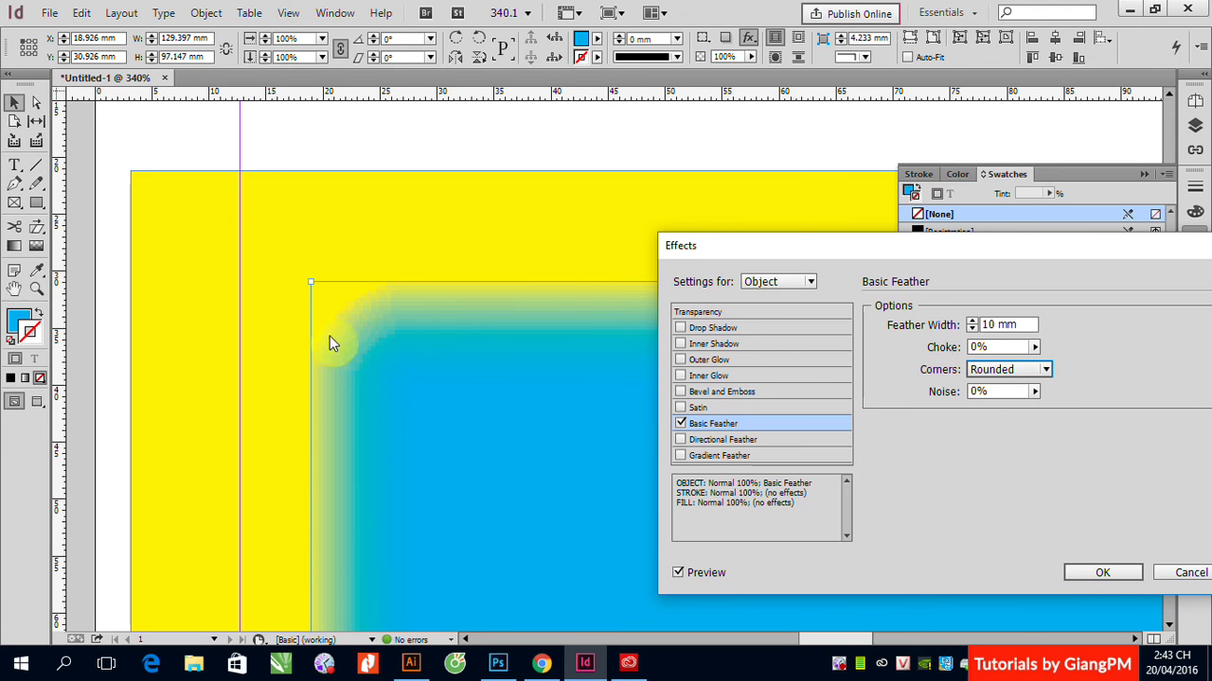
{"action": "left_click", "coordinate": [1046, 369]}
{"action": "left_click", "coordinate": [999, 424]}
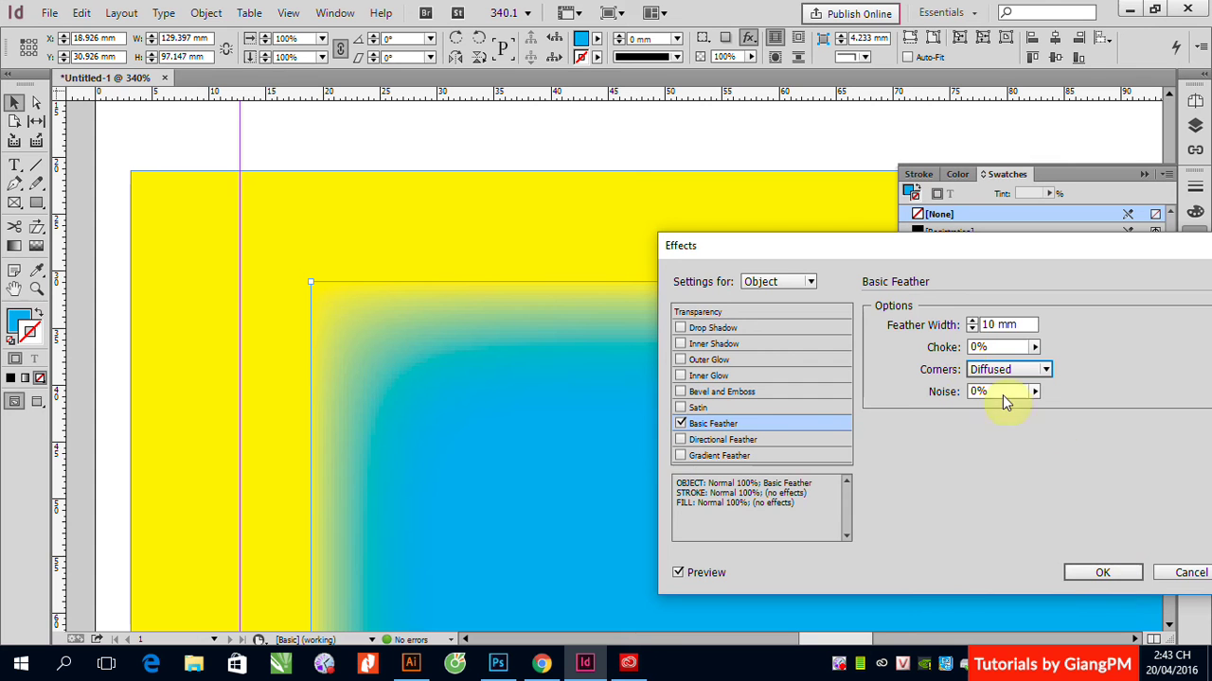
Step: Apply the Basic Feather settings and fit the whole page in view with the cyan rectangle selected
{"action": "left_click", "coordinate": [1103, 573]}
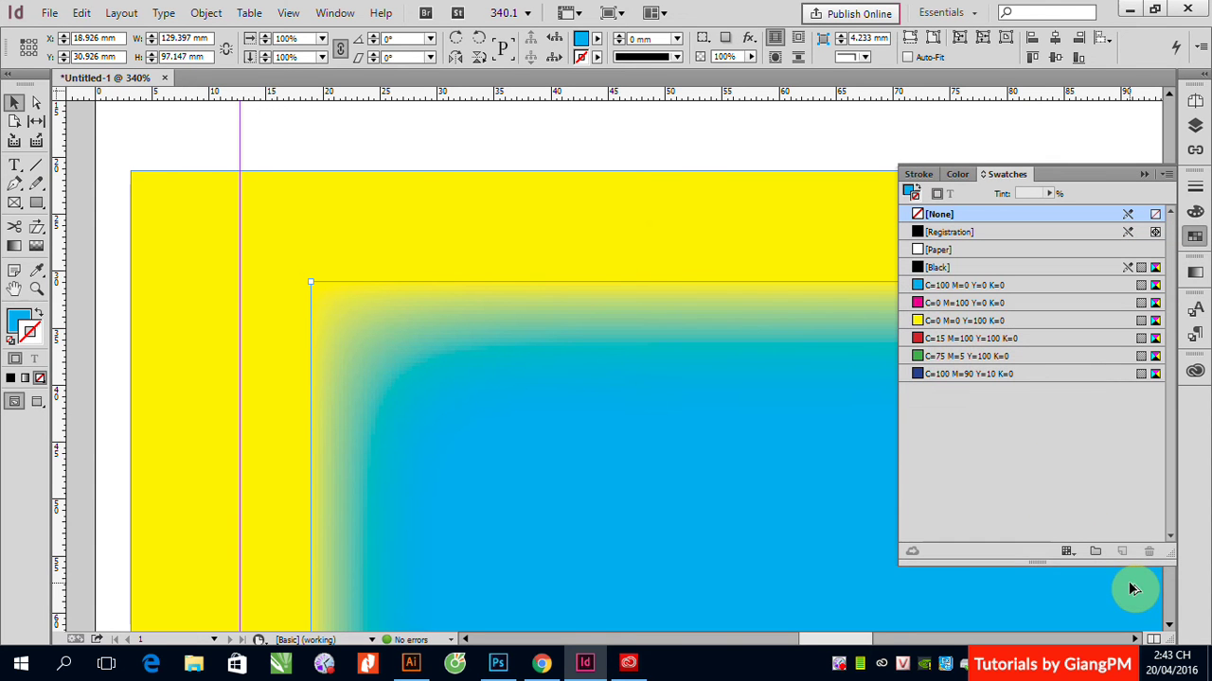
{"action": "key", "text": "ctrl+0"}
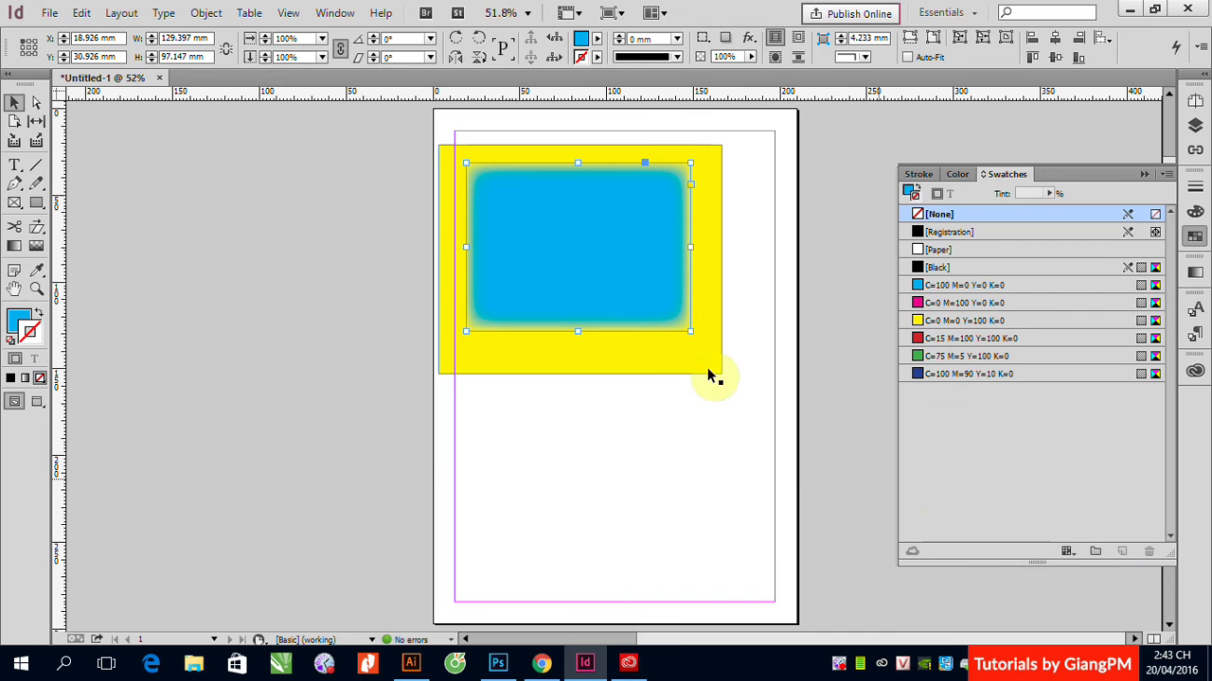
{"action": "left_click", "coordinate": [625, 307]}
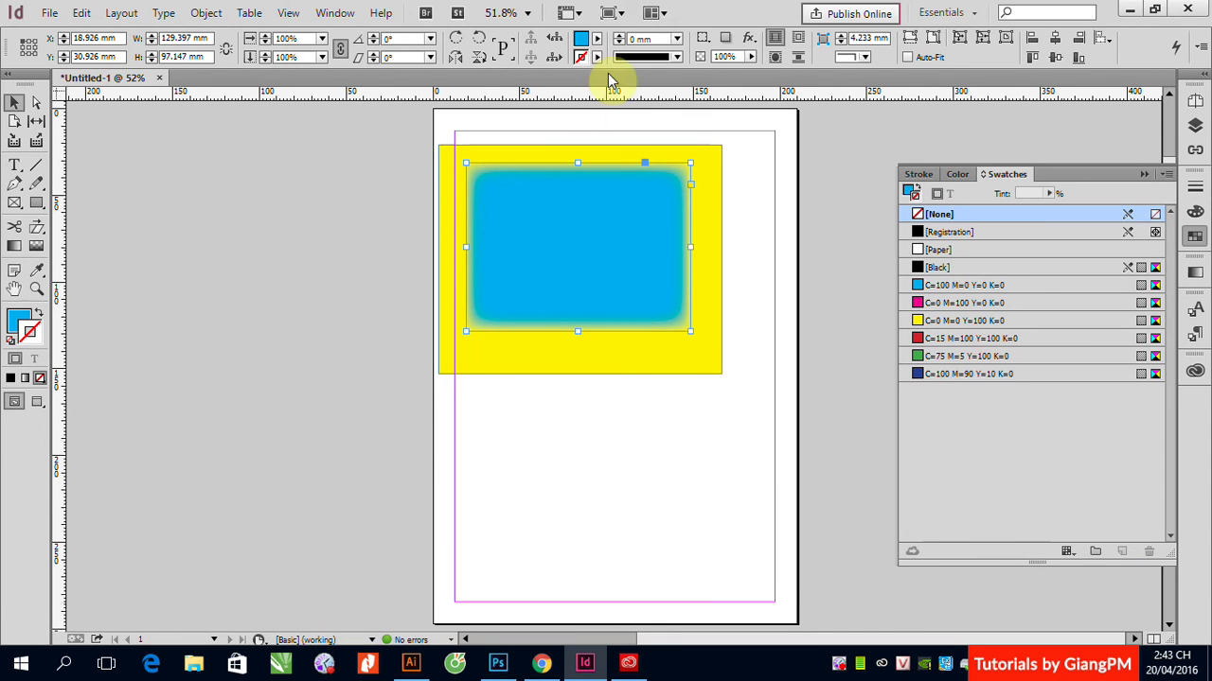
Step: Replace the cyan rectangle's Basic Feather with a Directional Feather, keeping the effect settings clear of the artwork
{"action": "left_click", "coordinate": [749, 41]}
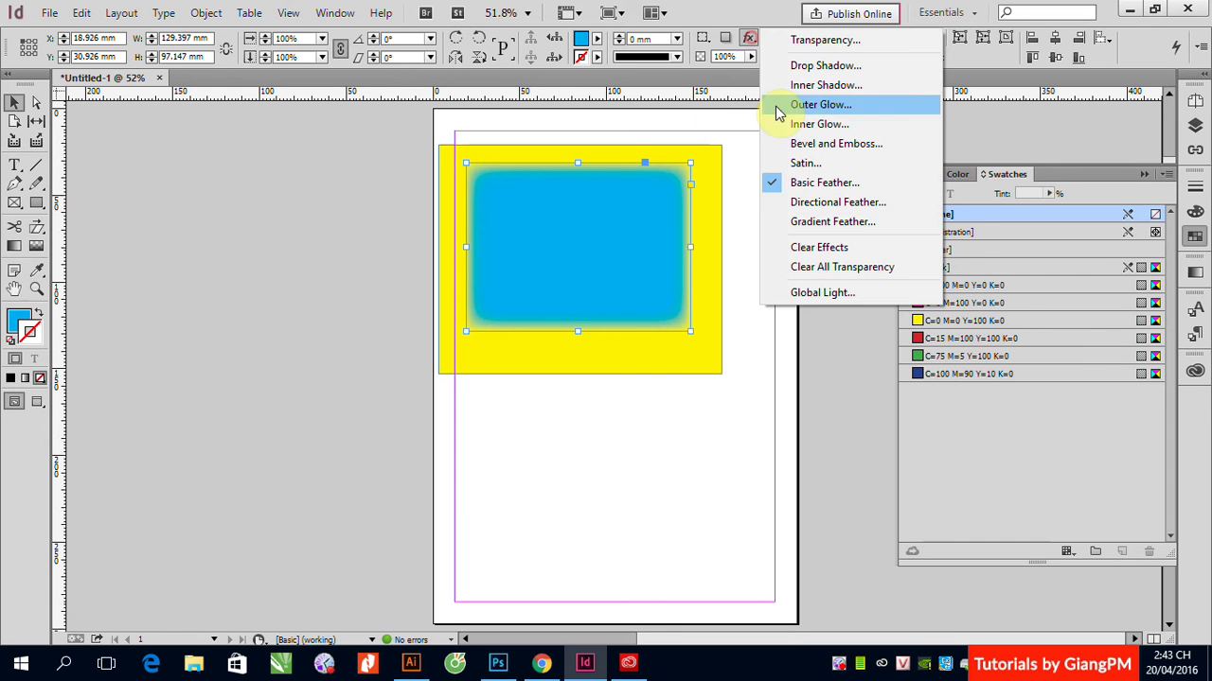
{"action": "left_click", "coordinate": [838, 206]}
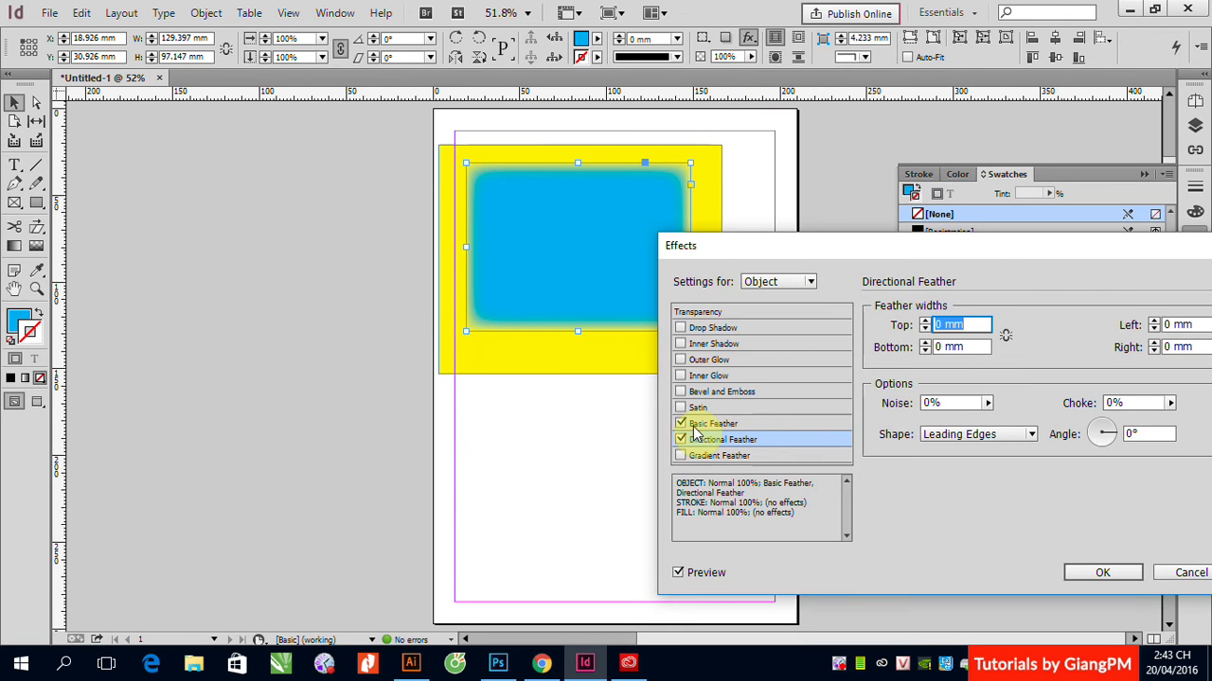
{"action": "left_click", "coordinate": [681, 423]}
{"action": "left_click", "coordinate": [722, 441]}
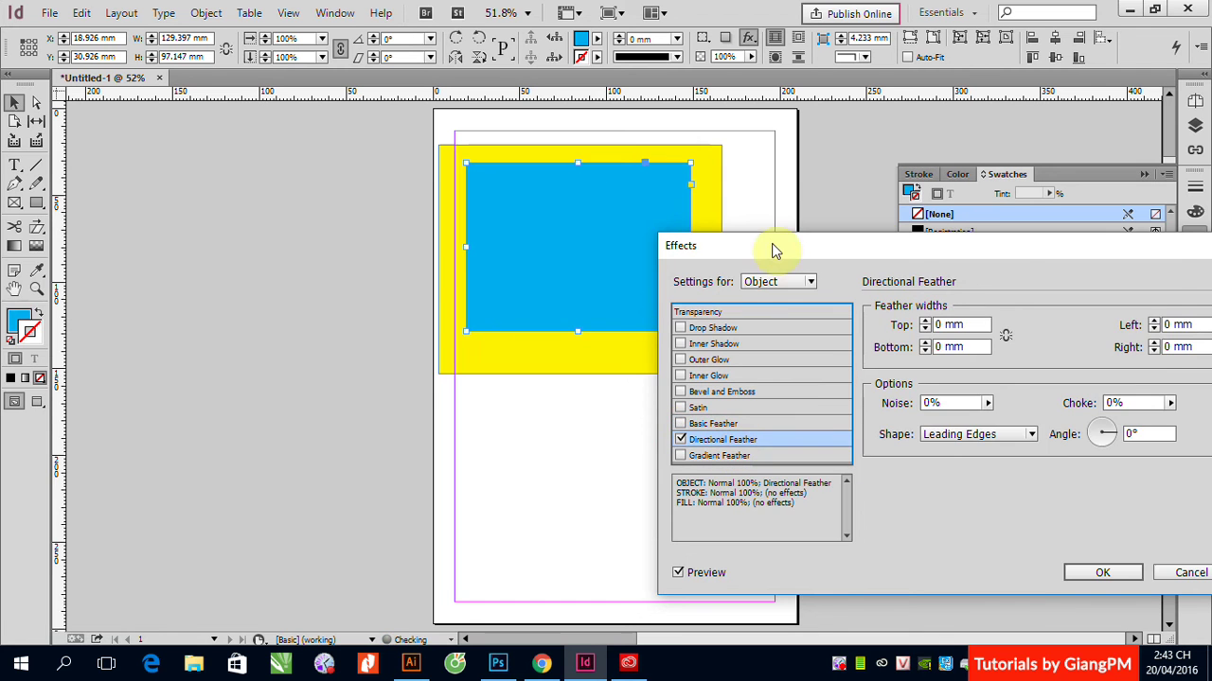
{"action": "left_click_drag", "start_coordinate": [771, 247], "coordinate": [71, 254]}
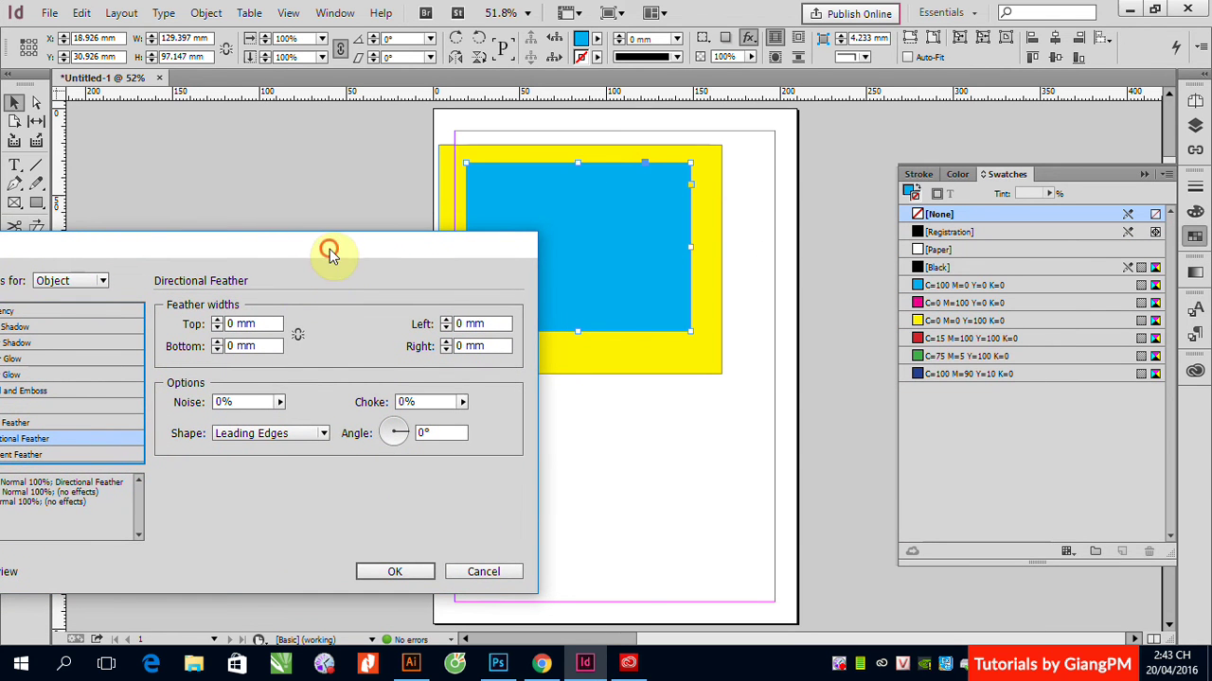
{"action": "left_click_drag", "start_coordinate": [327, 251], "coordinate": [236, 232]}
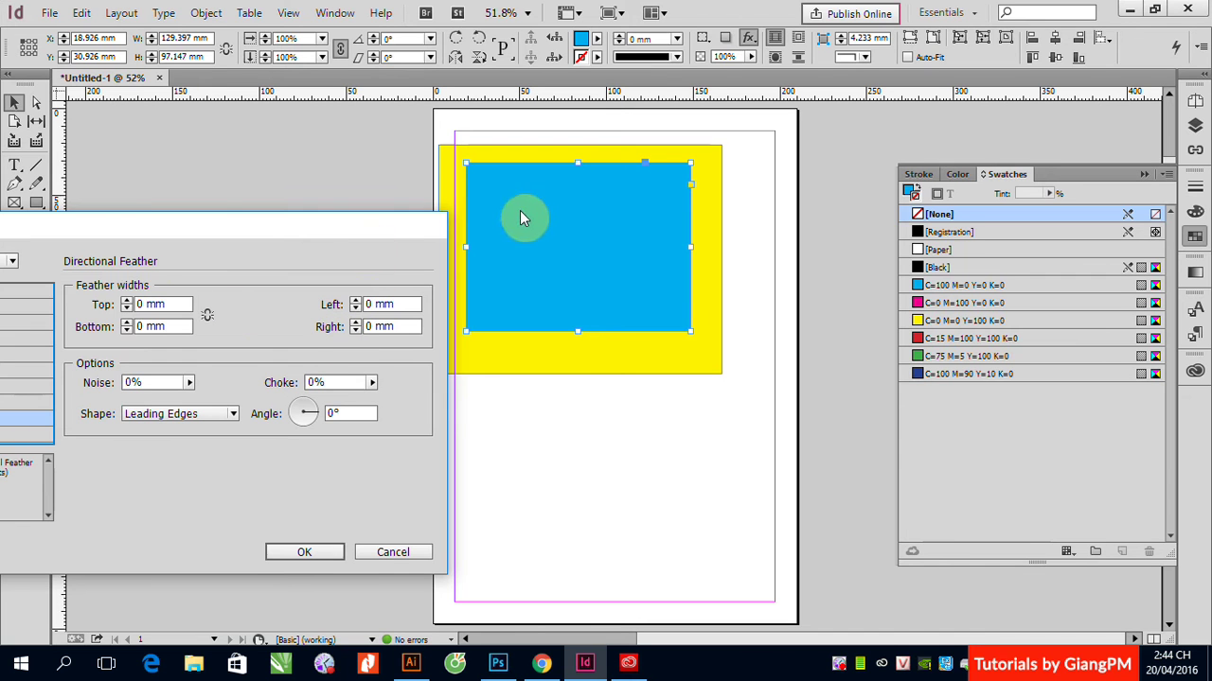
Step: Set the top feather width to 50 mm with the preview refreshed, and make all four widths the same
{"action": "double_click", "coordinate": [147, 304]}
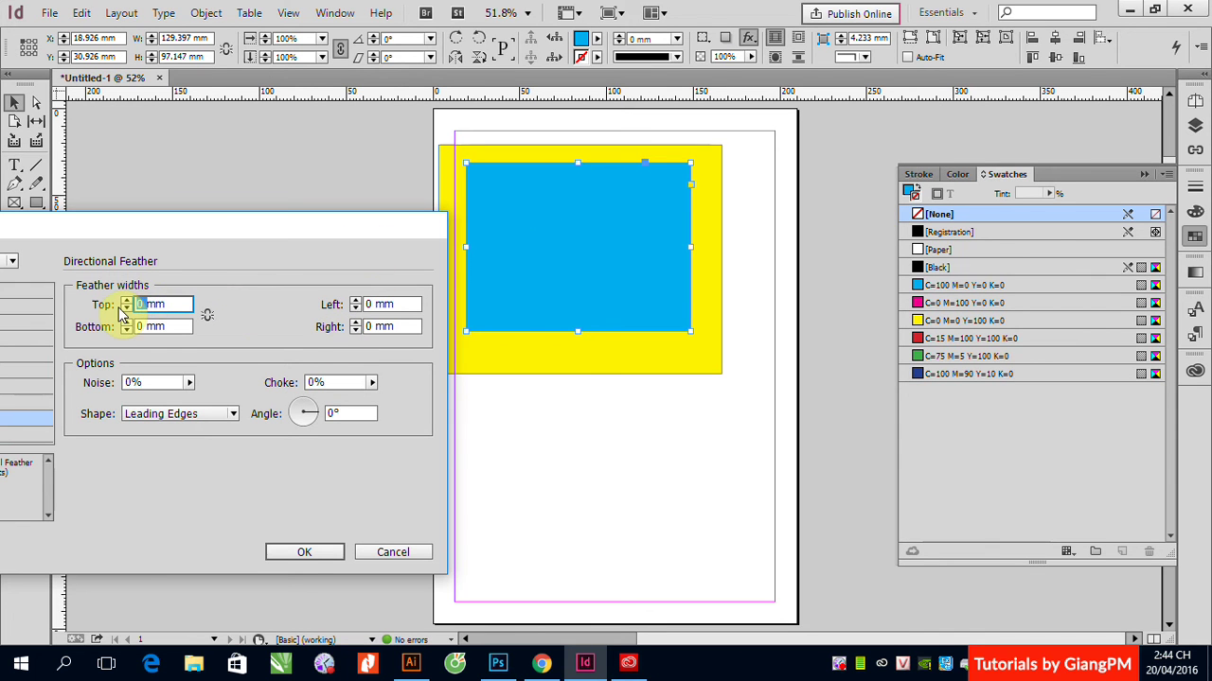
{"action": "type", "text": "50"}
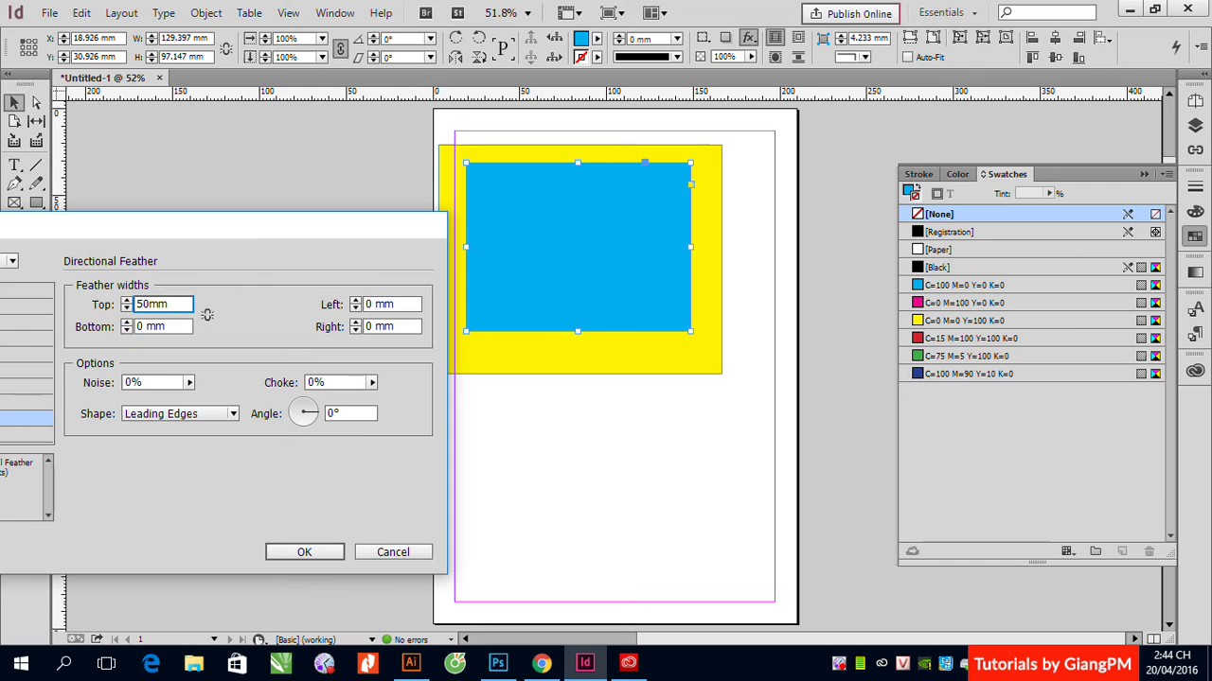
{"action": "left_click_drag", "start_coordinate": [235, 235], "coordinate": [384, 277]}
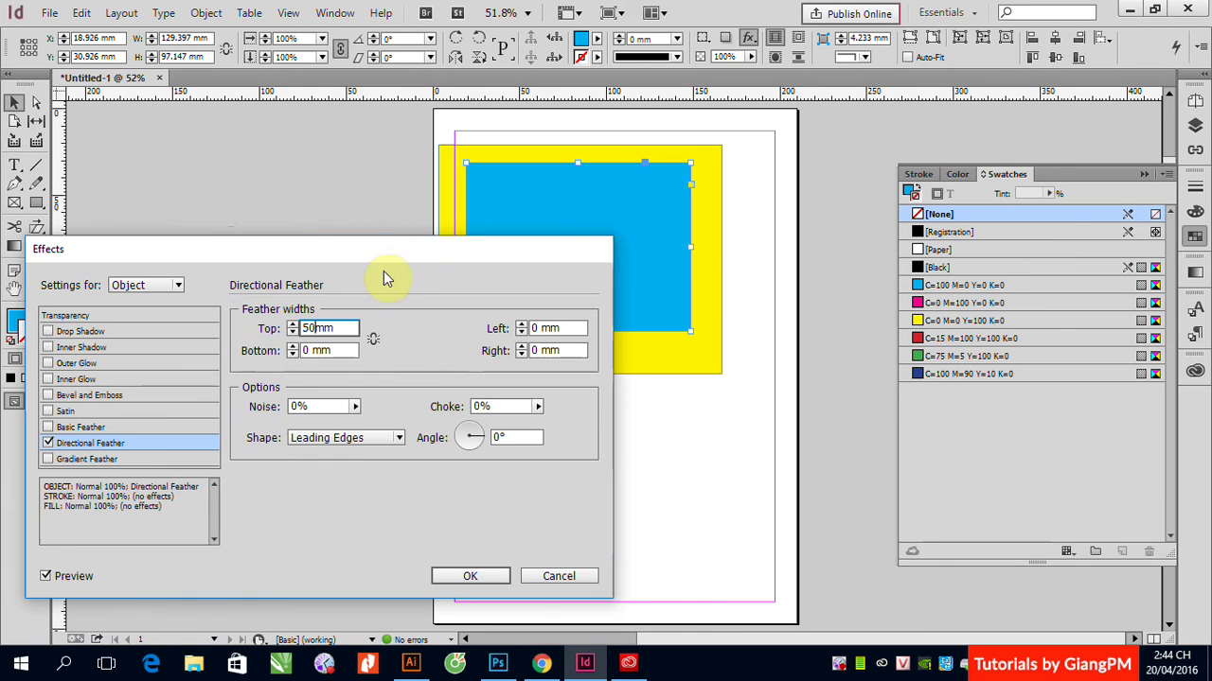
{"action": "left_click", "coordinate": [45, 576]}
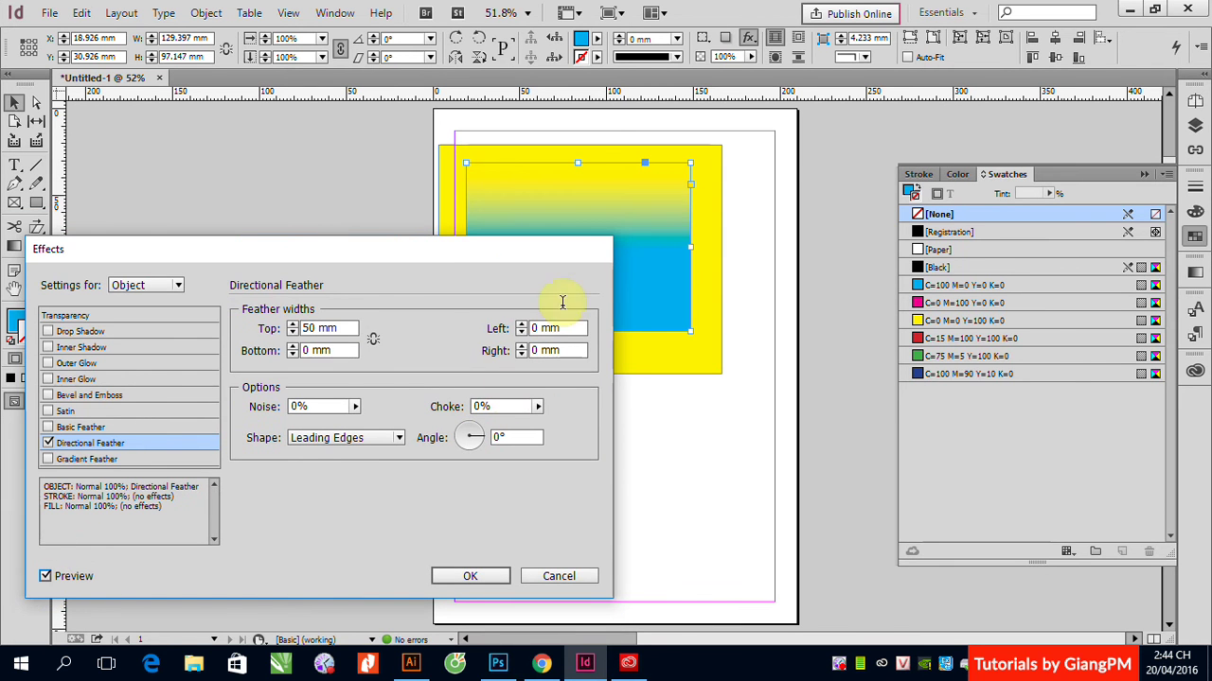
{"action": "left_click_drag", "start_coordinate": [487, 256], "coordinate": [301, 227]}
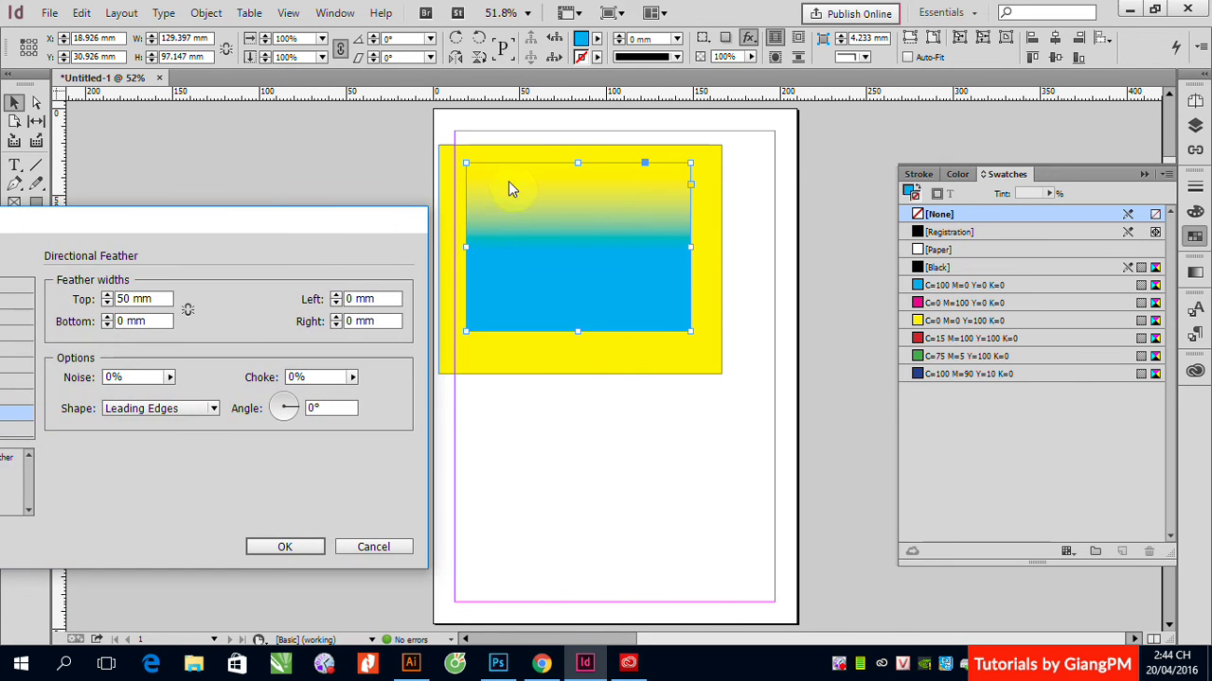
{"action": "left_click", "coordinate": [528, 259]}
{"action": "left_click", "coordinate": [187, 311]}
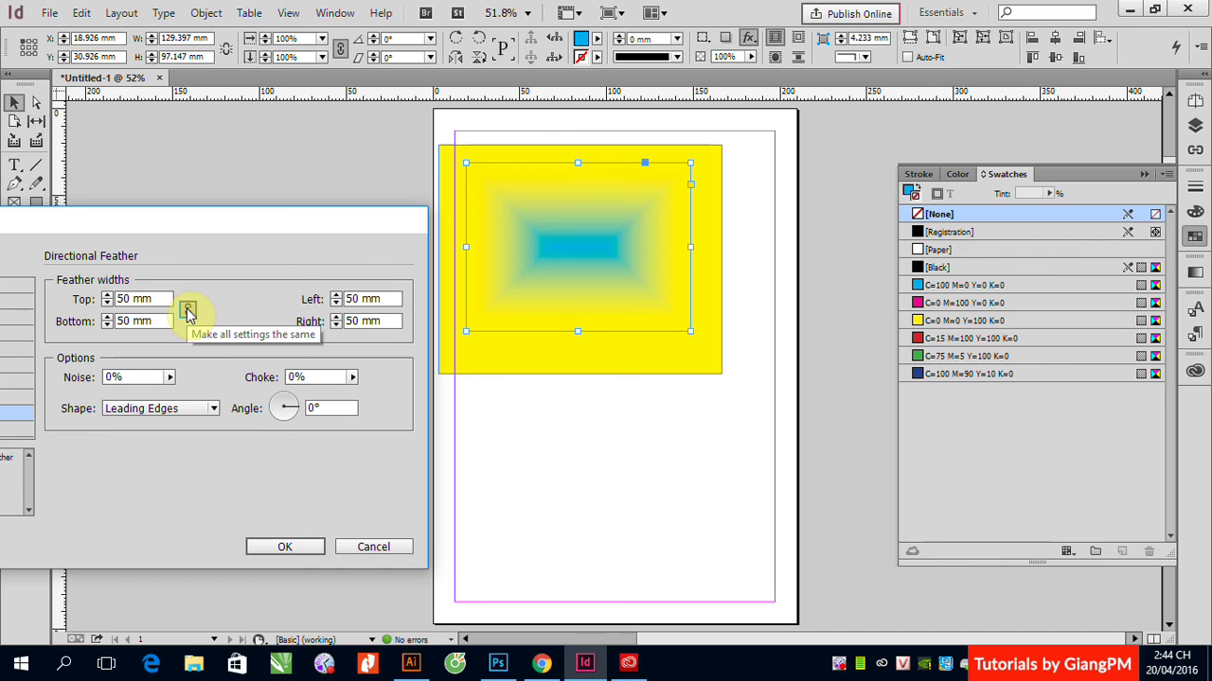
Step: Set the bottom, right and left feather widths to 0 mm and apply the Directional Feather
{"action": "double_click", "coordinate": [132, 322]}
{"action": "type", "text": "0"}
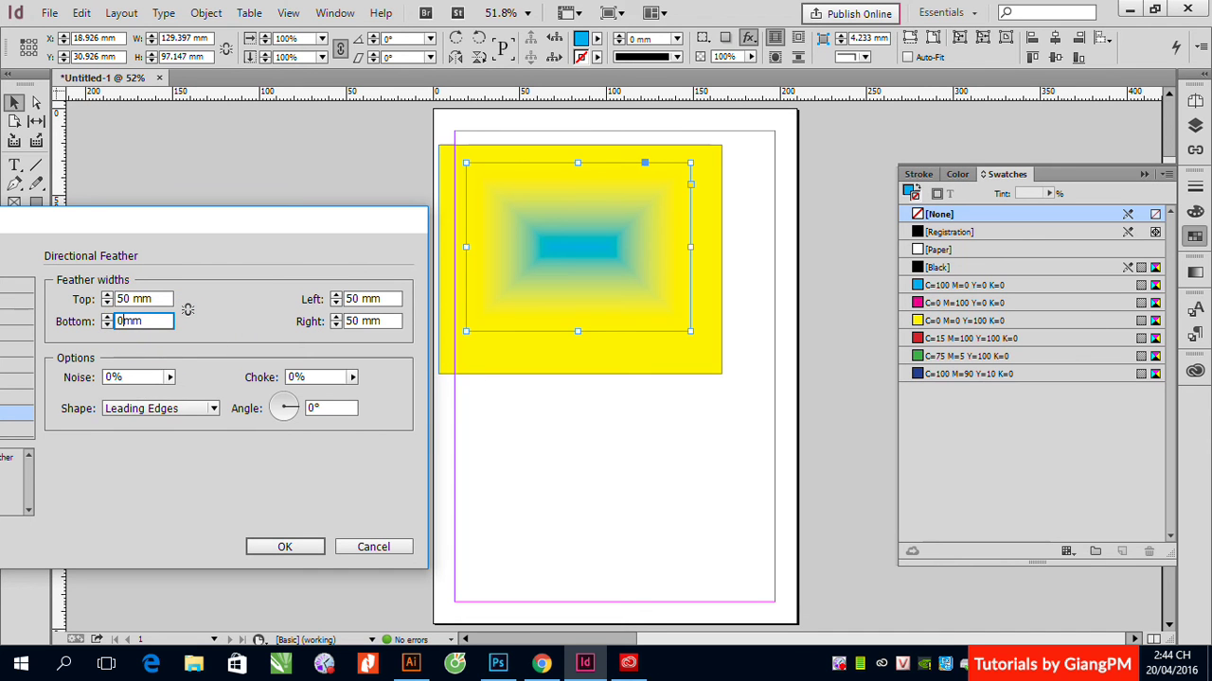
{"action": "double_click", "coordinate": [345, 320]}
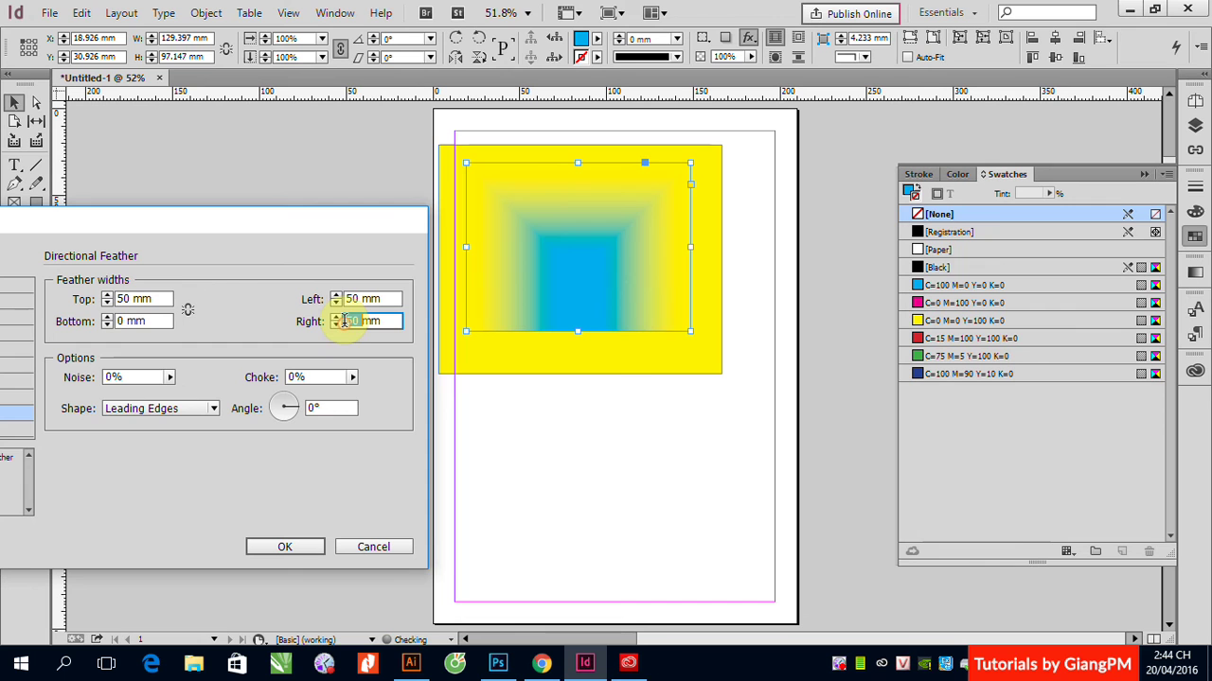
{"action": "type", "text": "0"}
{"action": "double_click", "coordinate": [351, 299]}
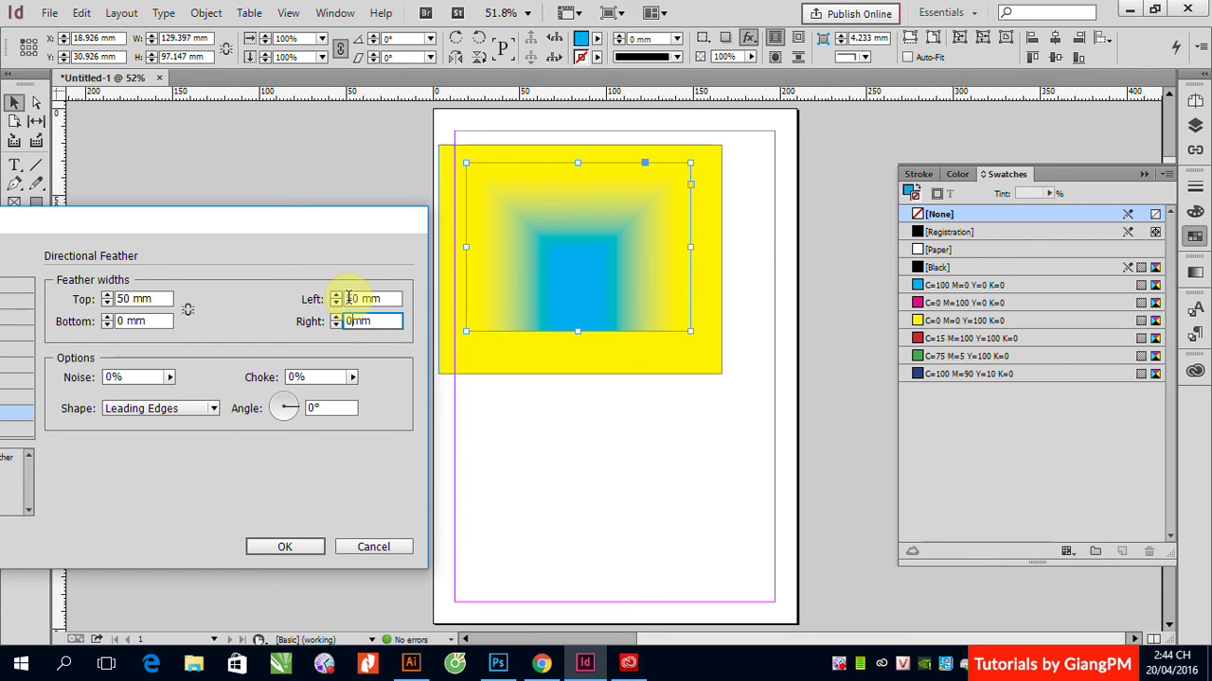
{"action": "type", "text": "0"}
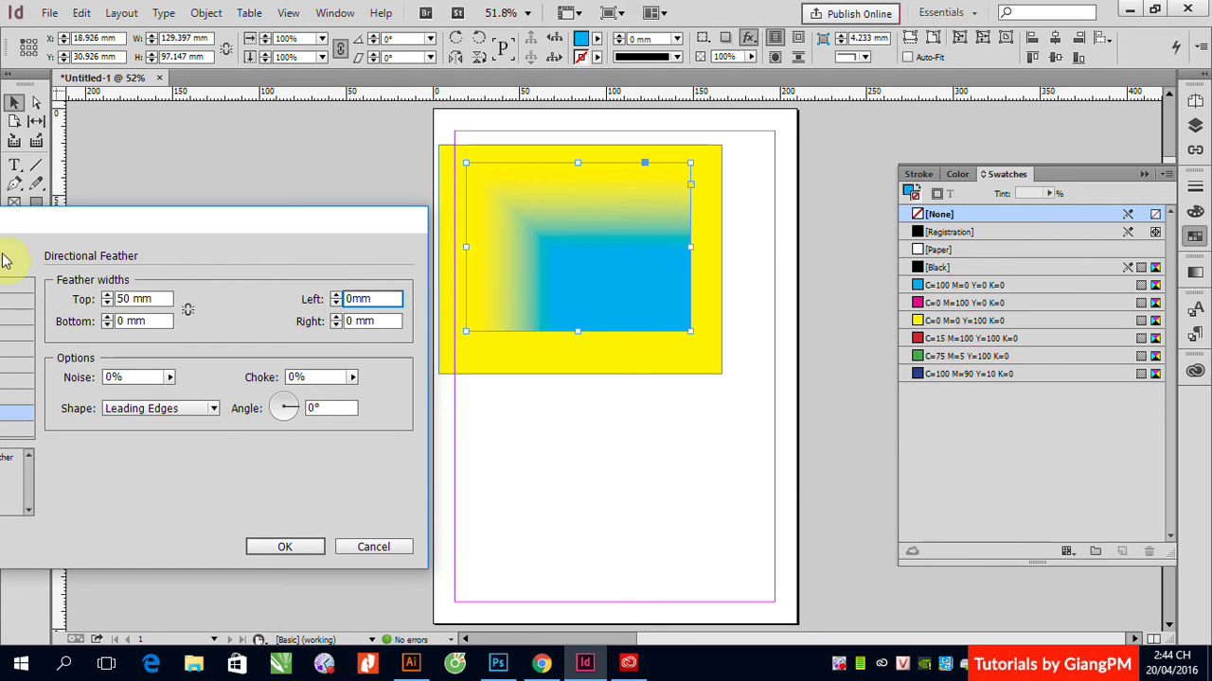
{"action": "left_click", "coordinate": [142, 299]}
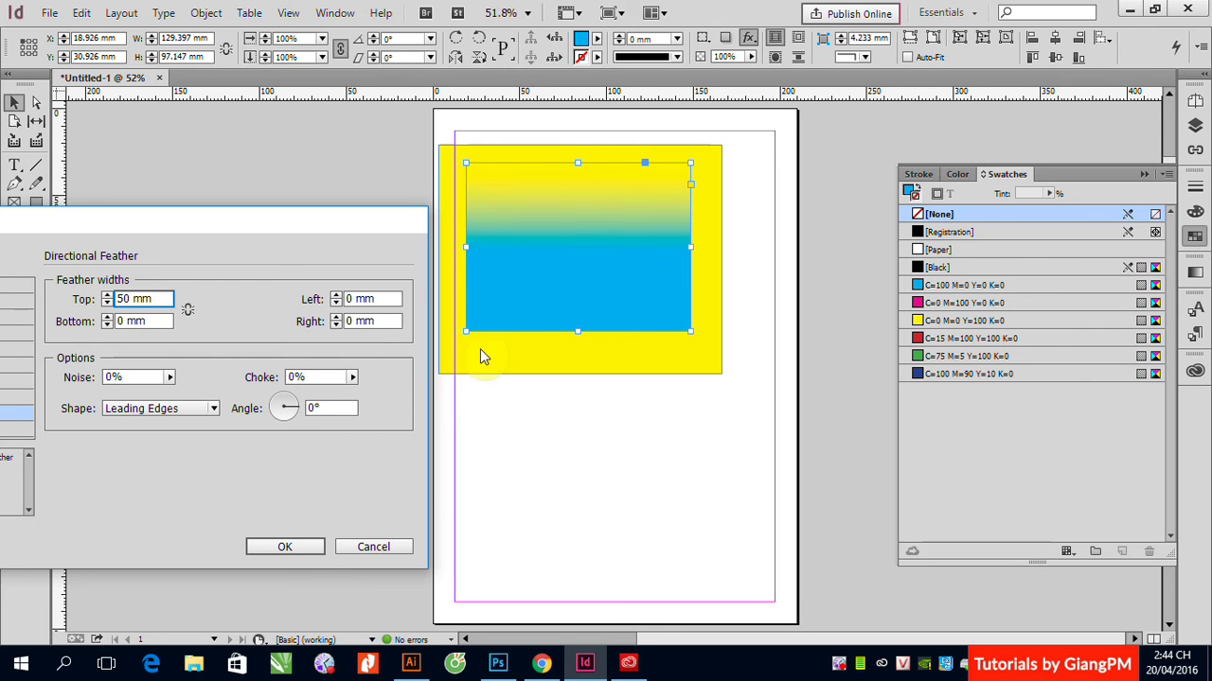
{"action": "left_click", "coordinate": [304, 548]}
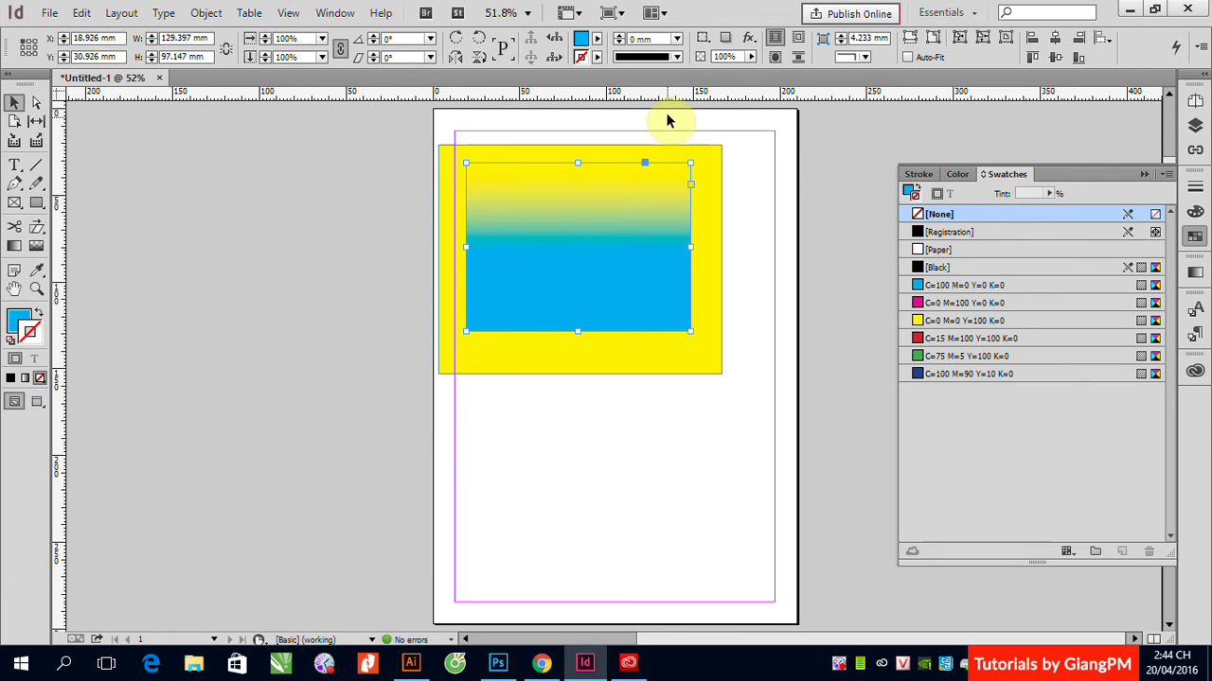
Step: Try a linear Gradient Feather on the cyan rectangle in place of the Directional Feather, with the artwork uncovered
{"action": "left_click", "coordinate": [749, 39]}
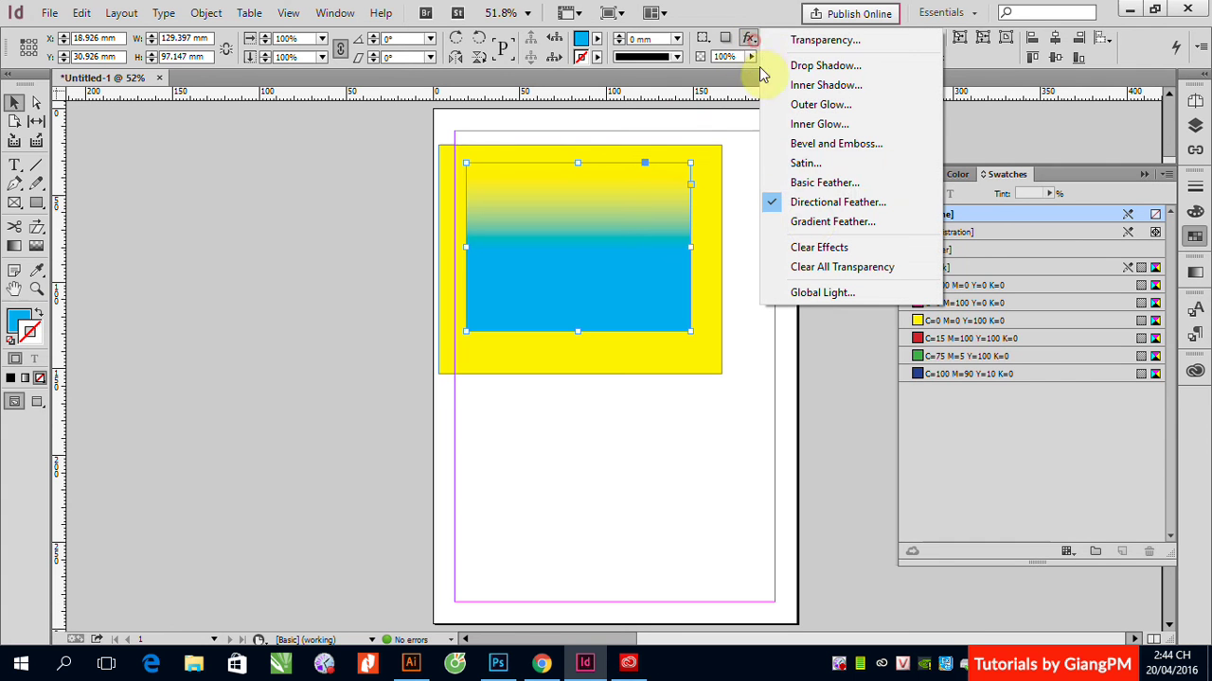
{"action": "left_click", "coordinate": [839, 227]}
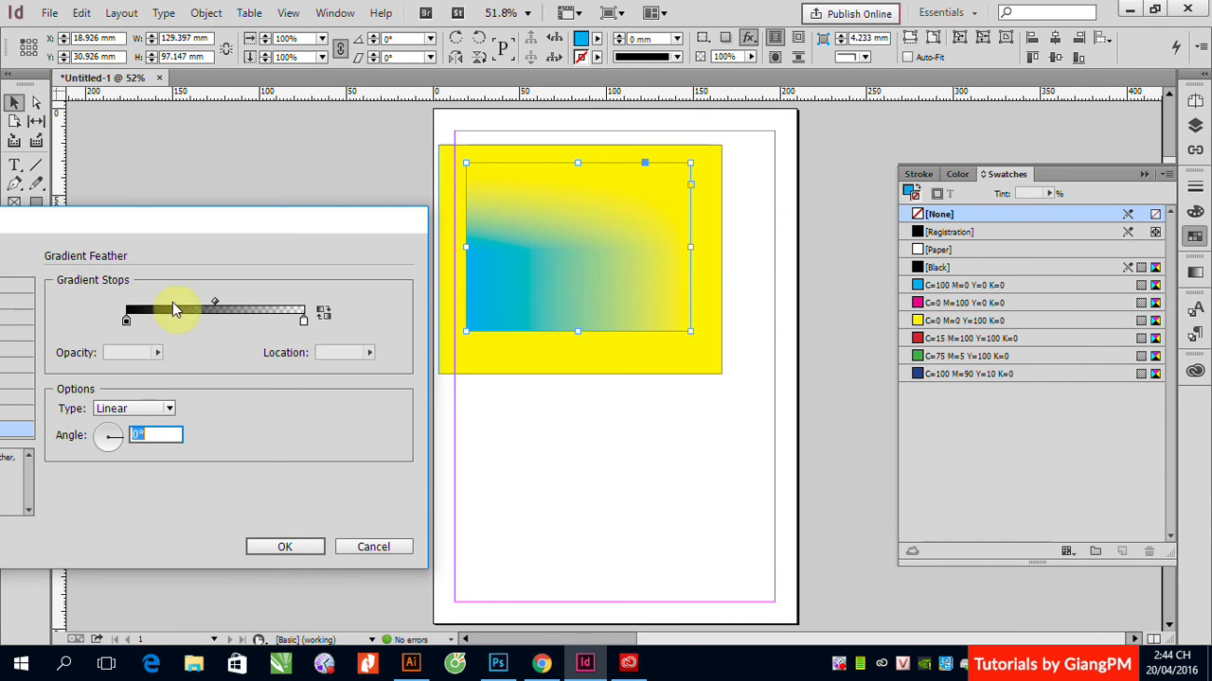
{"action": "left_click_drag", "start_coordinate": [214, 227], "coordinate": [399, 244]}
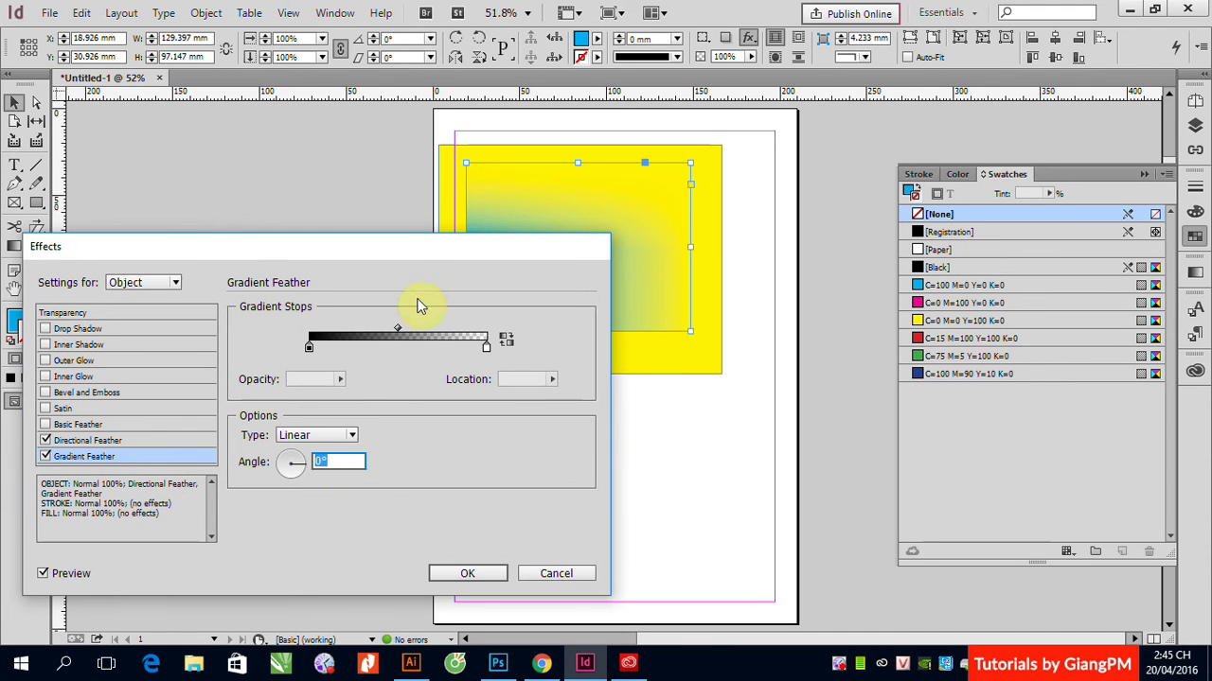
{"action": "left_click", "coordinate": [71, 440]}
{"action": "left_click", "coordinate": [46, 440]}
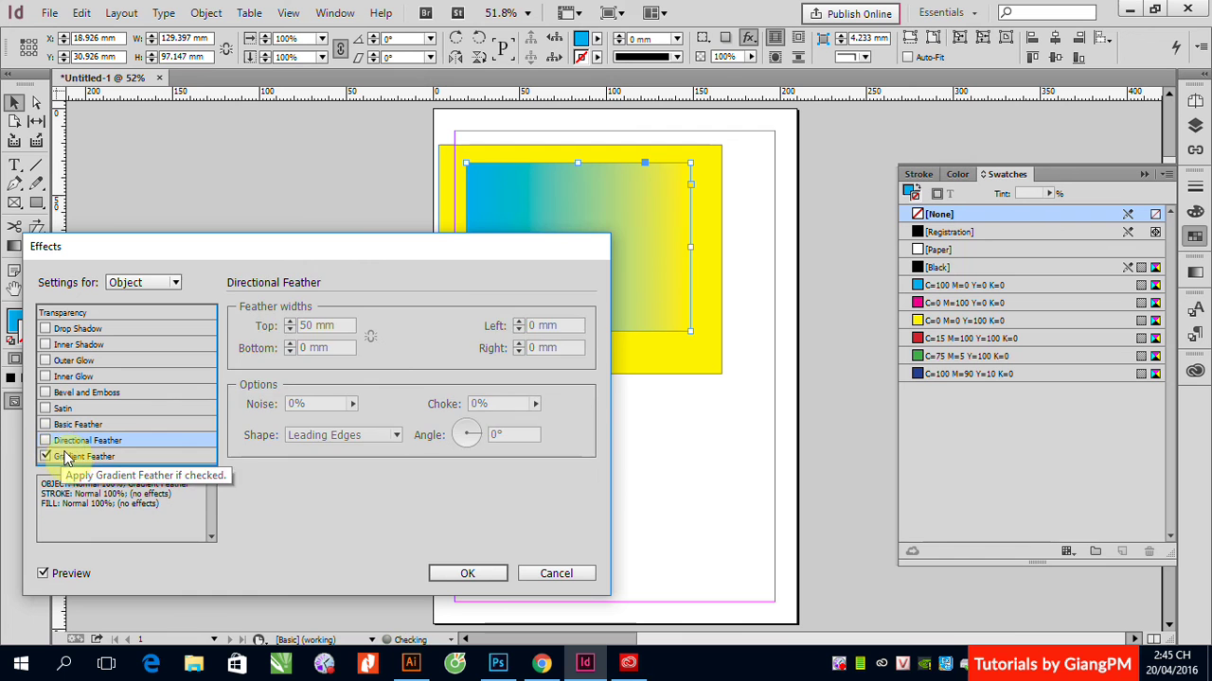
{"action": "left_click", "coordinate": [84, 456]}
{"action": "left_click_drag", "start_coordinate": [347, 248], "coordinate": [193, 186]}
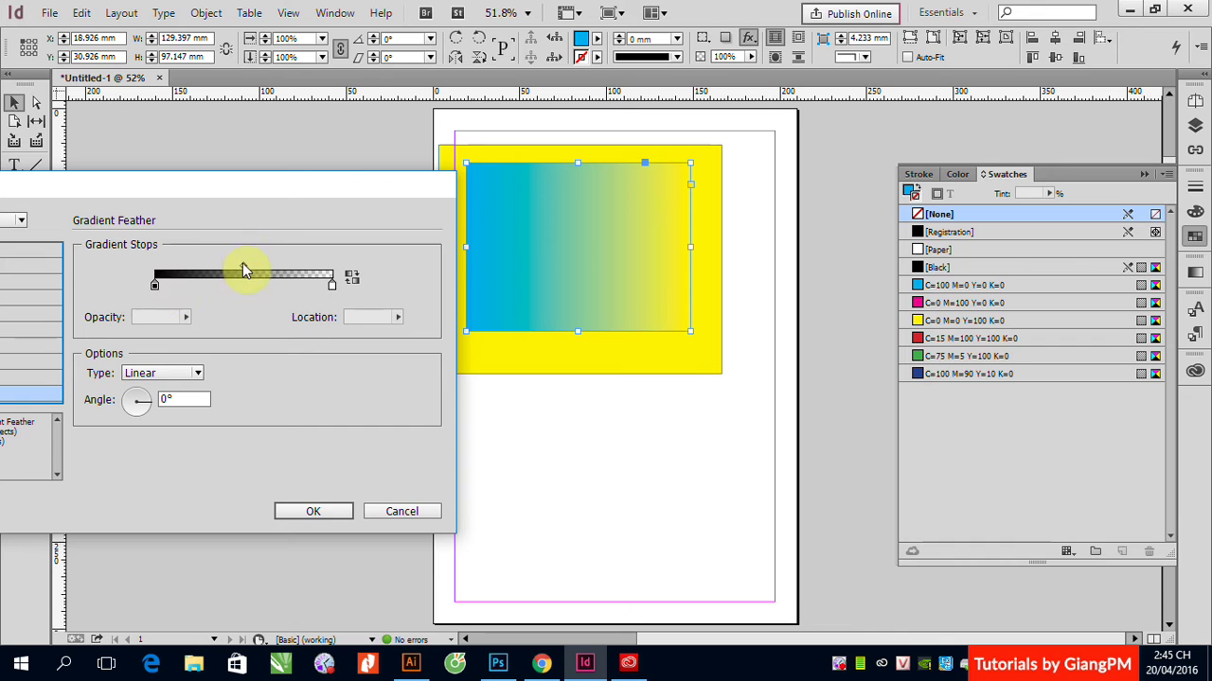
Step: Try the gradient midpoint at 76% and 31.5%, ending at a location of 60.5%
{"action": "left_click_drag", "start_coordinate": [243, 263], "coordinate": [290, 268]}
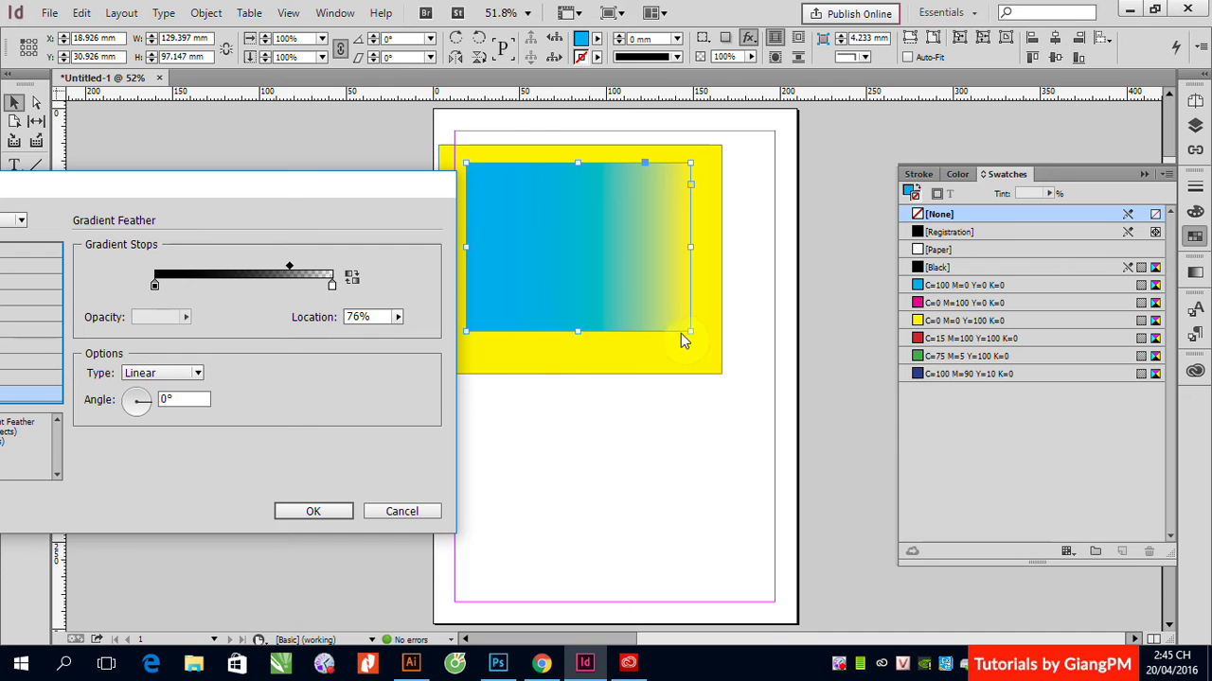
{"action": "left_click_drag", "start_coordinate": [289, 267], "coordinate": [210, 266]}
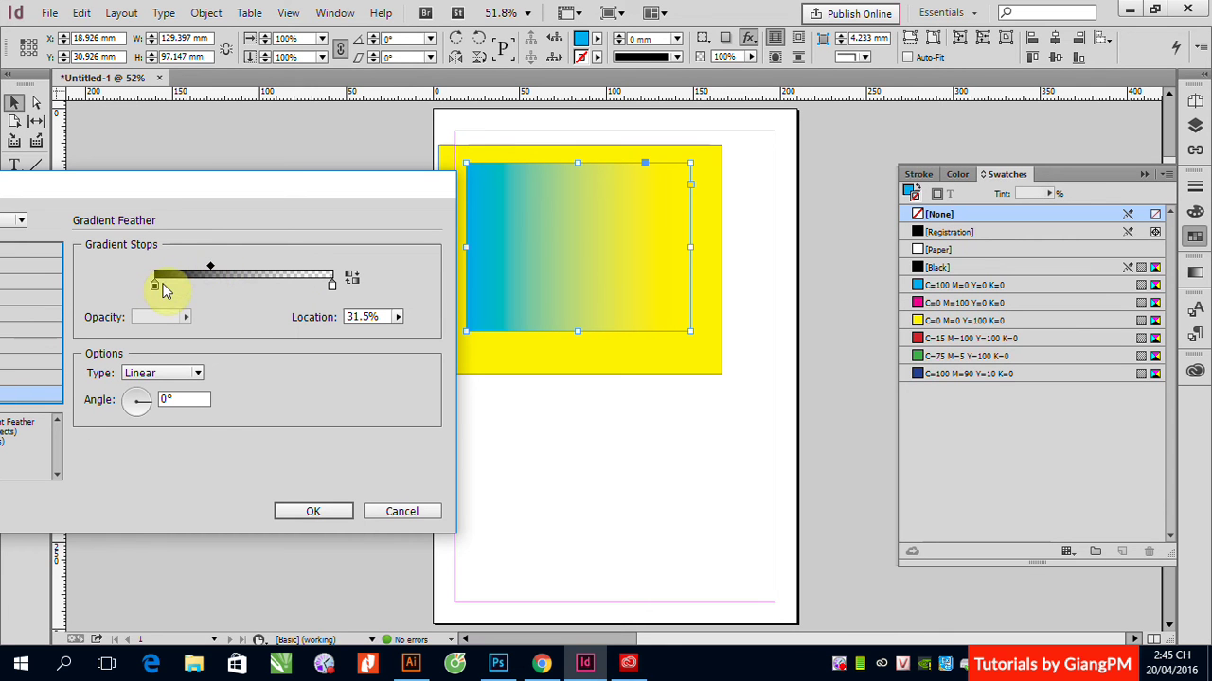
{"action": "left_click_drag", "start_coordinate": [211, 267], "coordinate": [264, 272]}
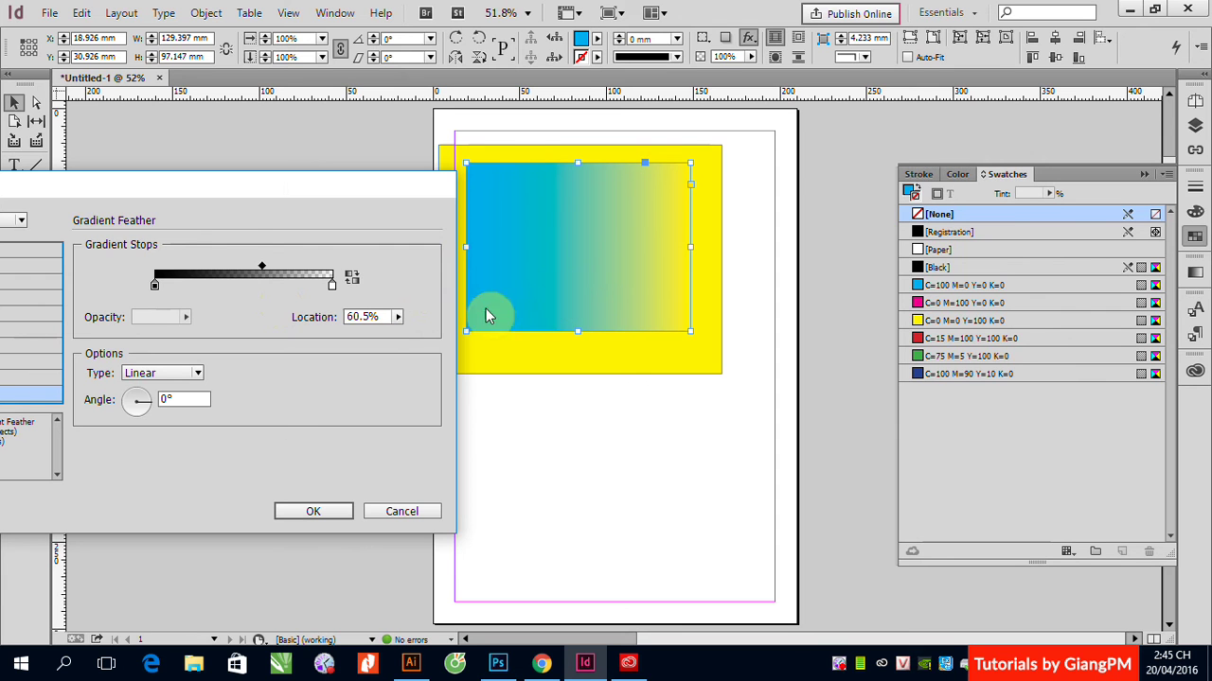
Step: Try Gradient Feather angles of 45° and 47°, and discard the Gradient Feather changes
{"action": "double_click", "coordinate": [170, 399]}
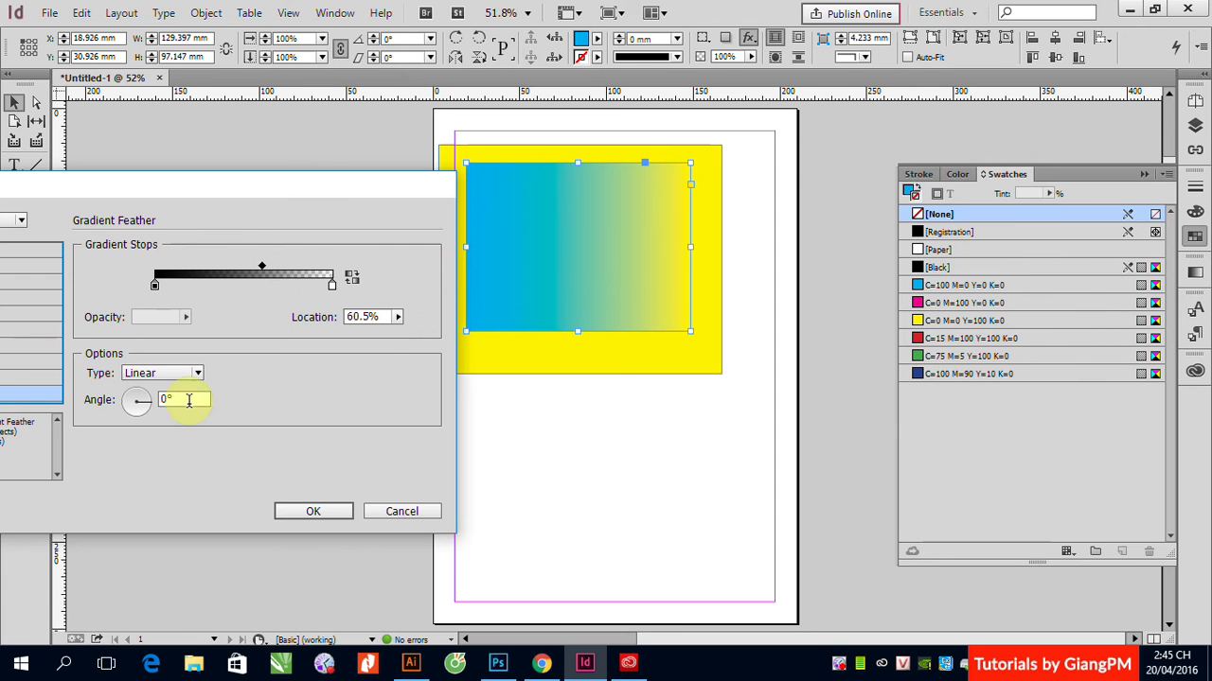
{"action": "type", "text": "45"}
{"action": "key", "text": "Tab"}
{"action": "mouse_move", "coordinate": [146, 399]}
{"action": "left_mouse_down"}
{"action": "mouse_move", "coordinate": [121, 392]}
{"action": "mouse_move", "coordinate": [149, 400]}
{"action": "mouse_move", "coordinate": [127, 376]}
{"action": "mouse_move", "coordinate": [94, 390]}
{"action": "mouse_move", "coordinate": [148, 393]}
{"action": "left_mouse_up"}
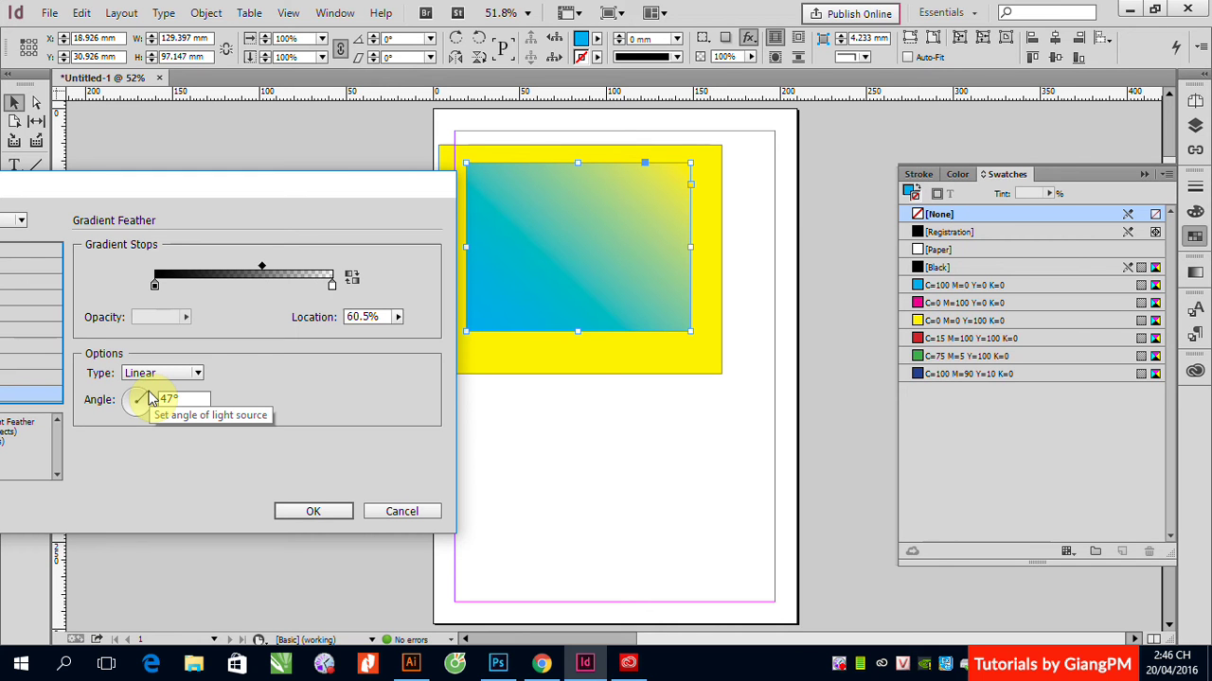
{"action": "left_click", "coordinate": [148, 398]}
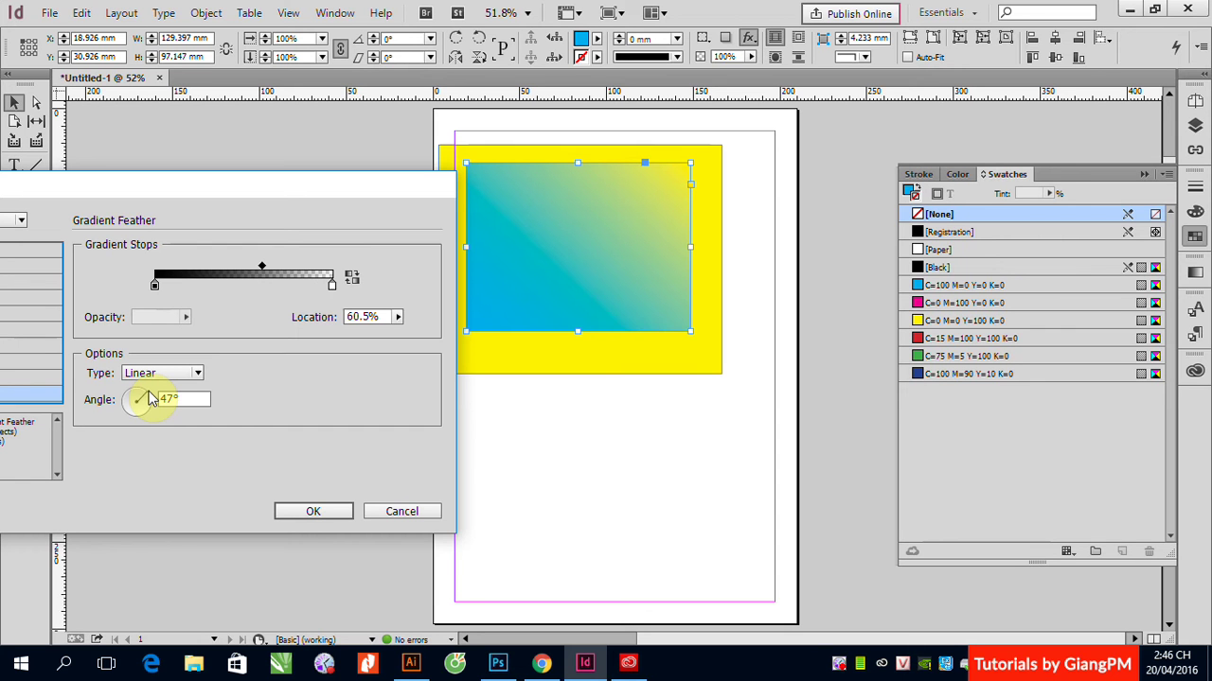
{"action": "left_click", "coordinate": [401, 512]}
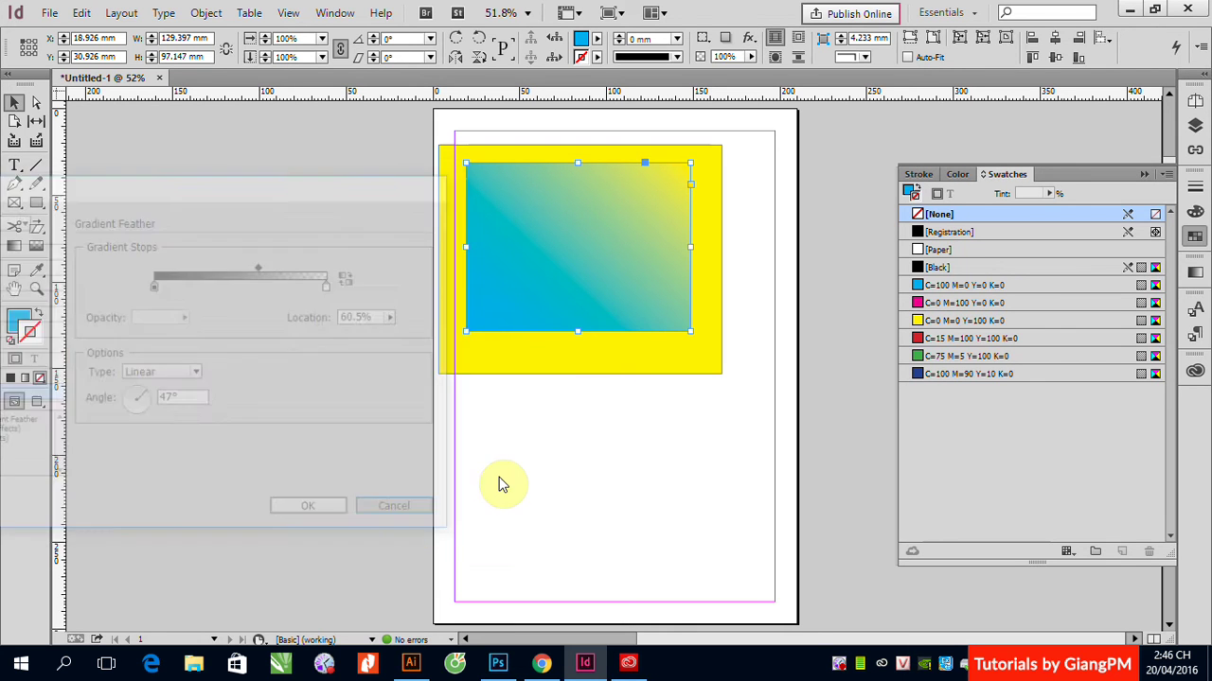
Step: Clear all effects from the cyan rectangle
{"action": "left_click", "coordinate": [750, 42]}
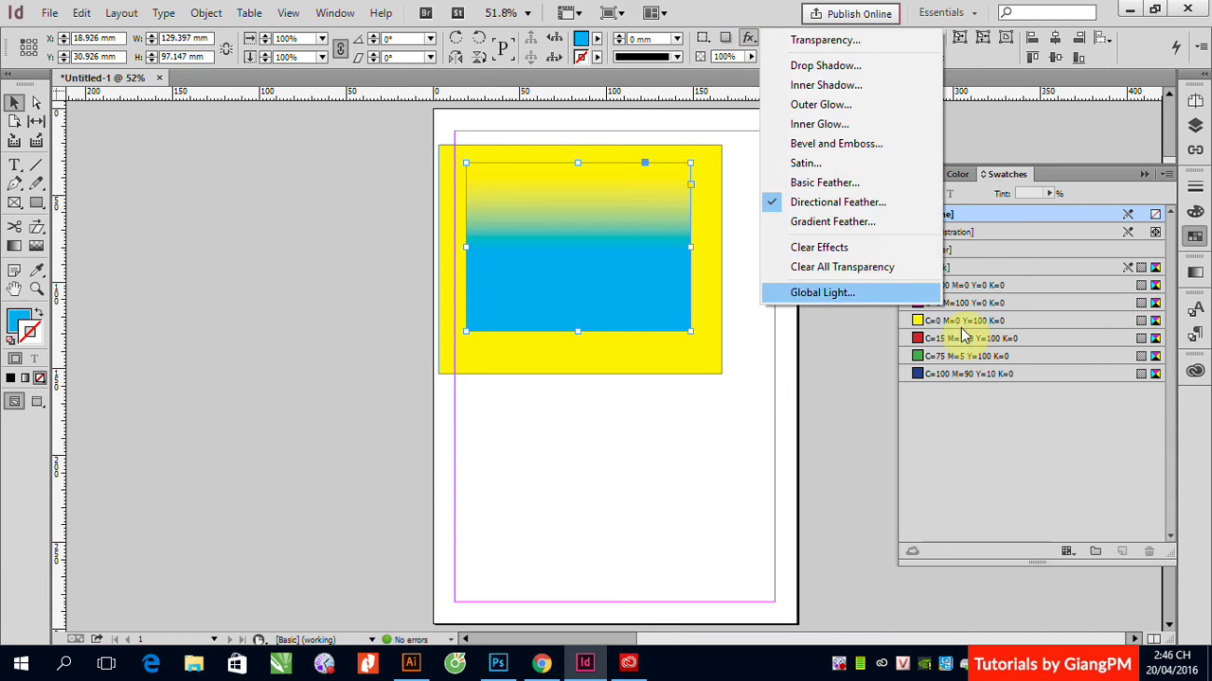
{"action": "left_click", "coordinate": [839, 251]}
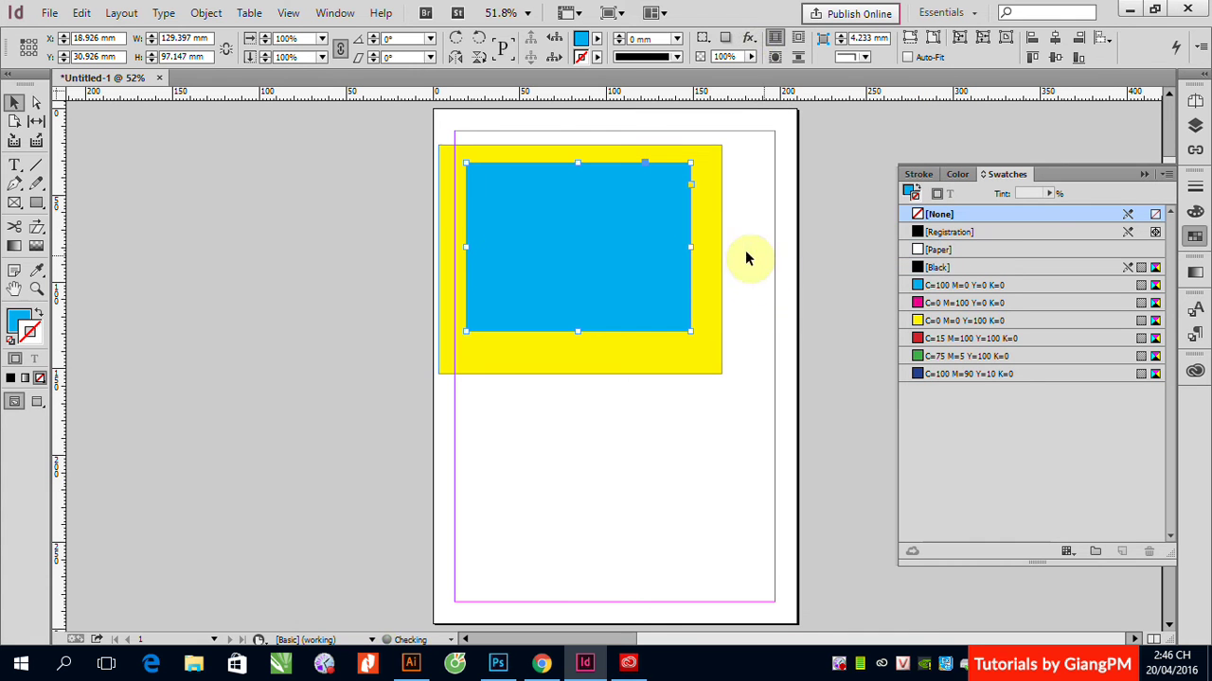
Step: Delete the cyan rectangle and the yellow rectangle behind it from the page
{"action": "left_click", "coordinate": [748, 43]}
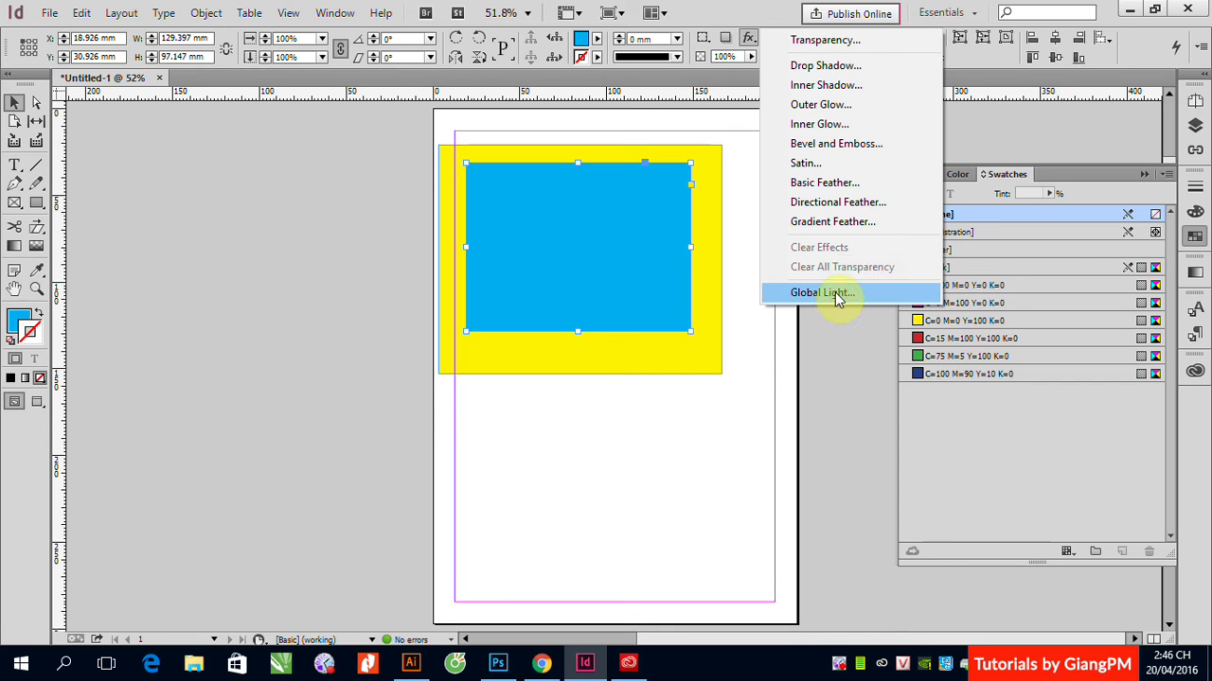
{"action": "left_click", "coordinate": [562, 476]}
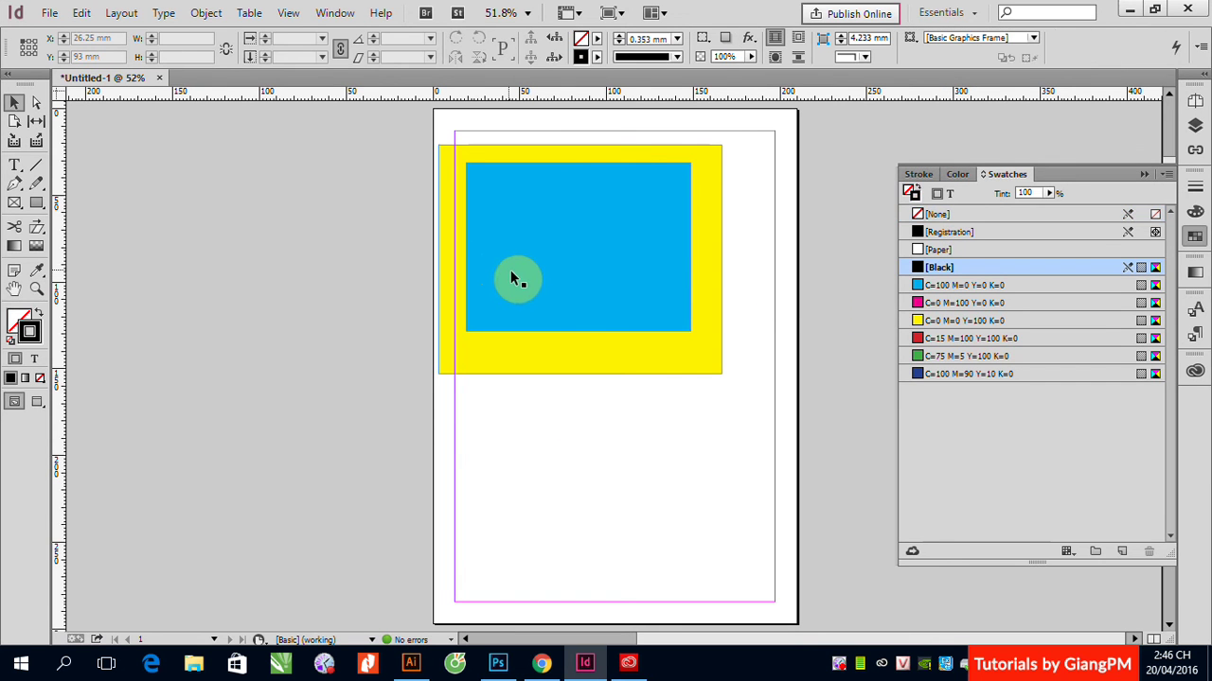
{"action": "left_click", "coordinate": [503, 268]}
{"action": "key", "text": "Delete"}
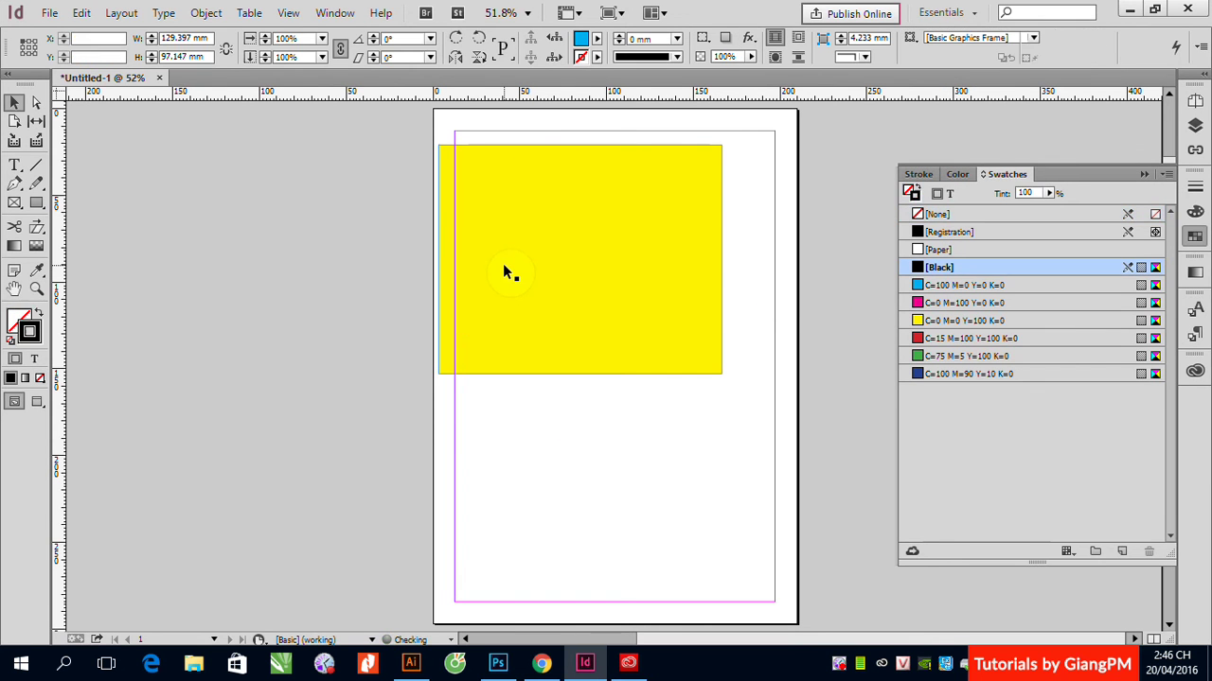
{"action": "left_click", "coordinate": [503, 270]}
{"action": "key", "text": "Delete"}
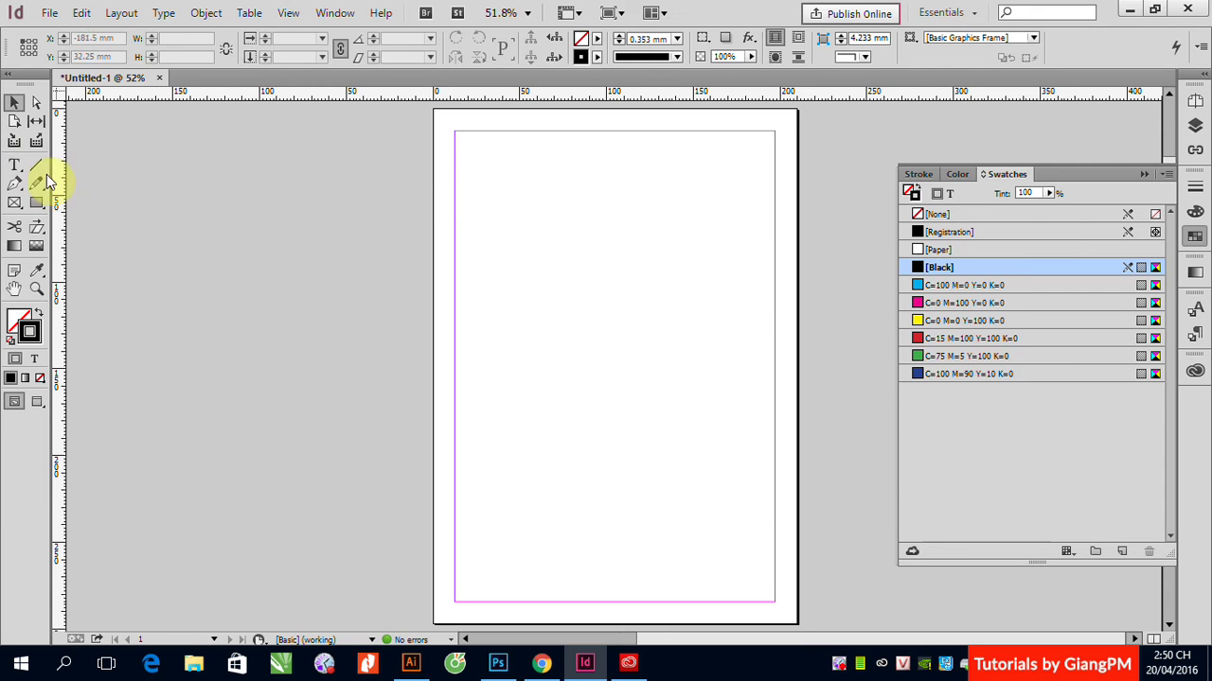
Step: Place the Word file Truyen.docx from the Desktop on the page, starting at the upper-left corner of the margins
{"action": "left_click", "coordinate": [49, 13]}
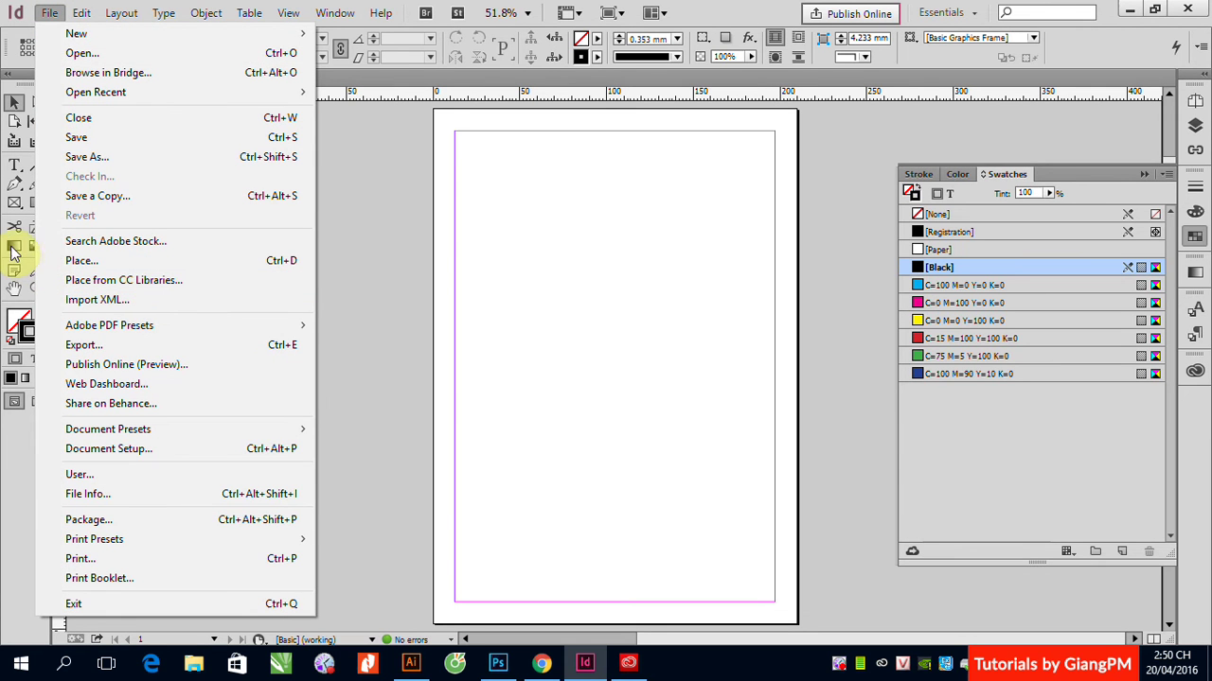
{"action": "left_click", "coordinate": [387, 256]}
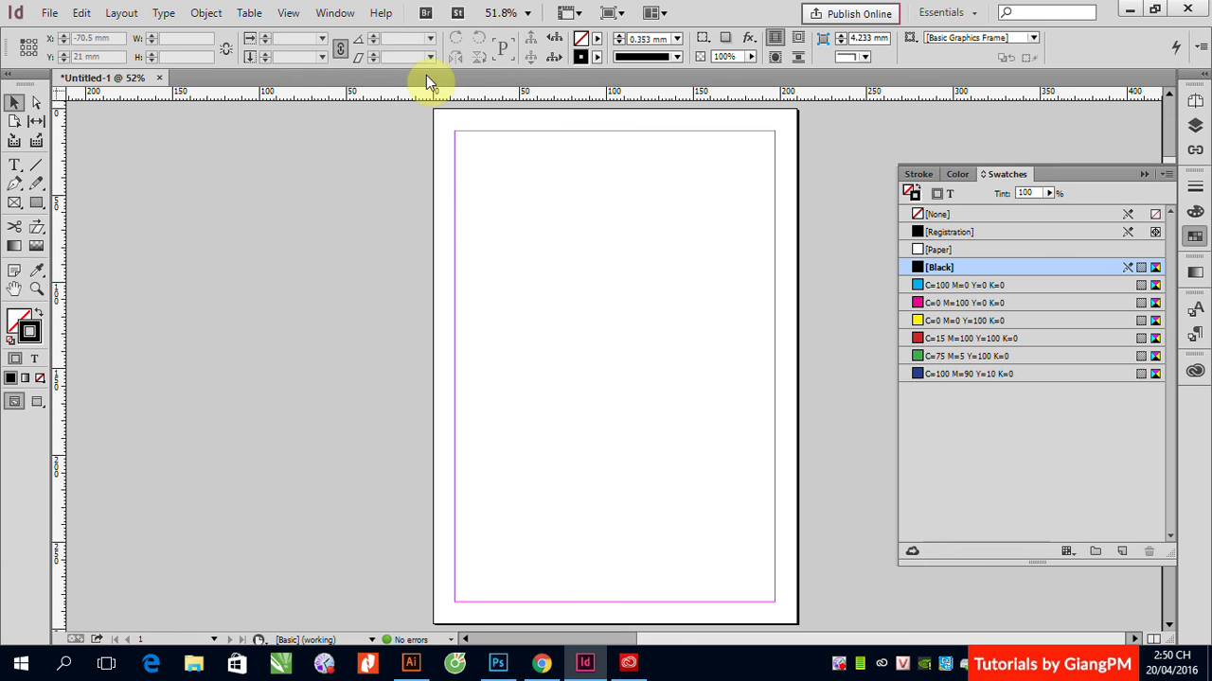
{"action": "left_click", "coordinate": [49, 14]}
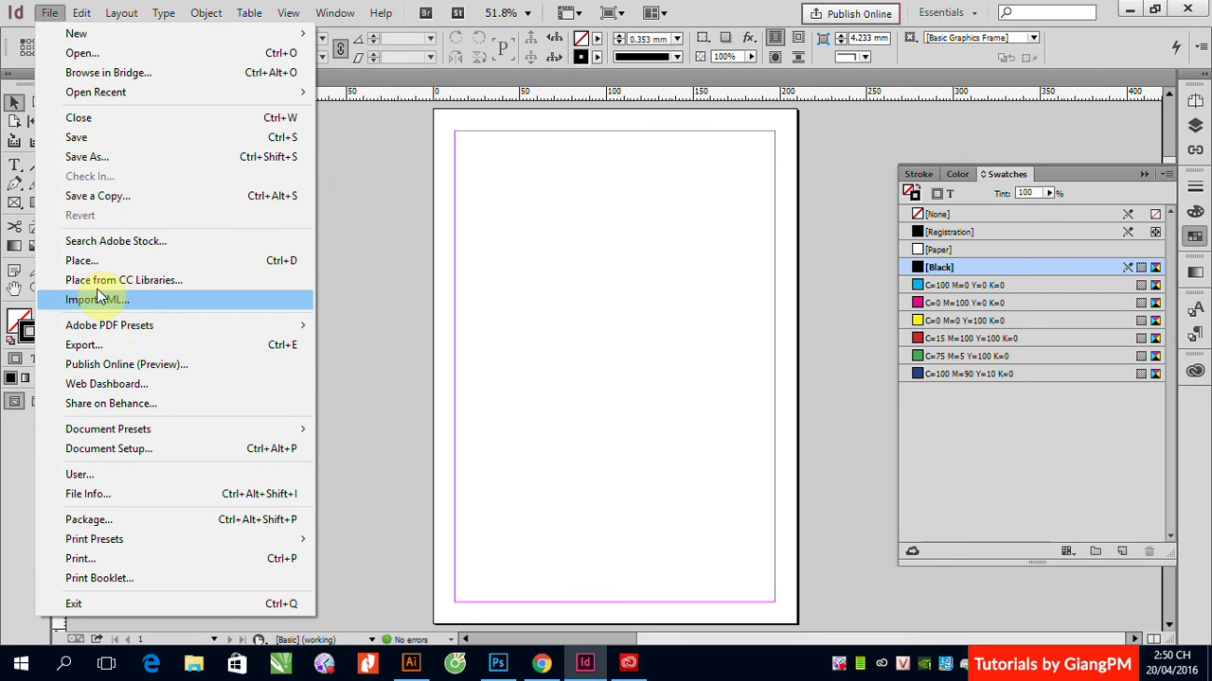
{"action": "left_click", "coordinate": [83, 260]}
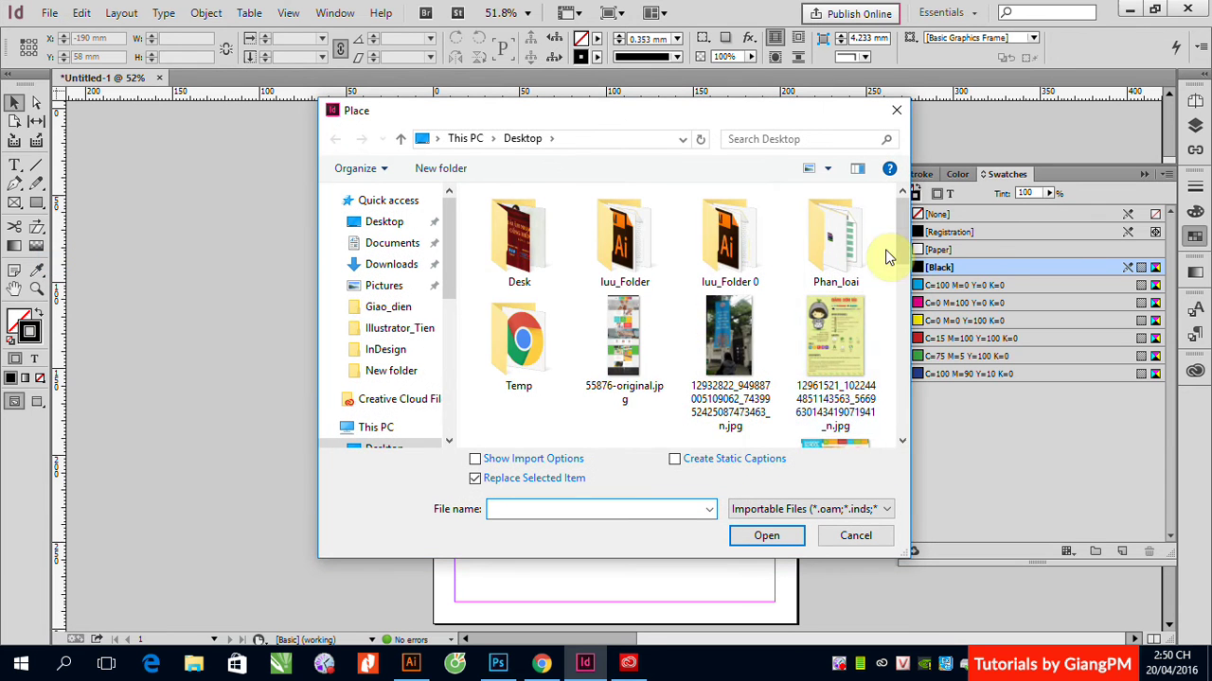
{"action": "left_click_drag", "start_coordinate": [900, 228], "coordinate": [902, 432]}
{"action": "left_click", "coordinate": [835, 384]}
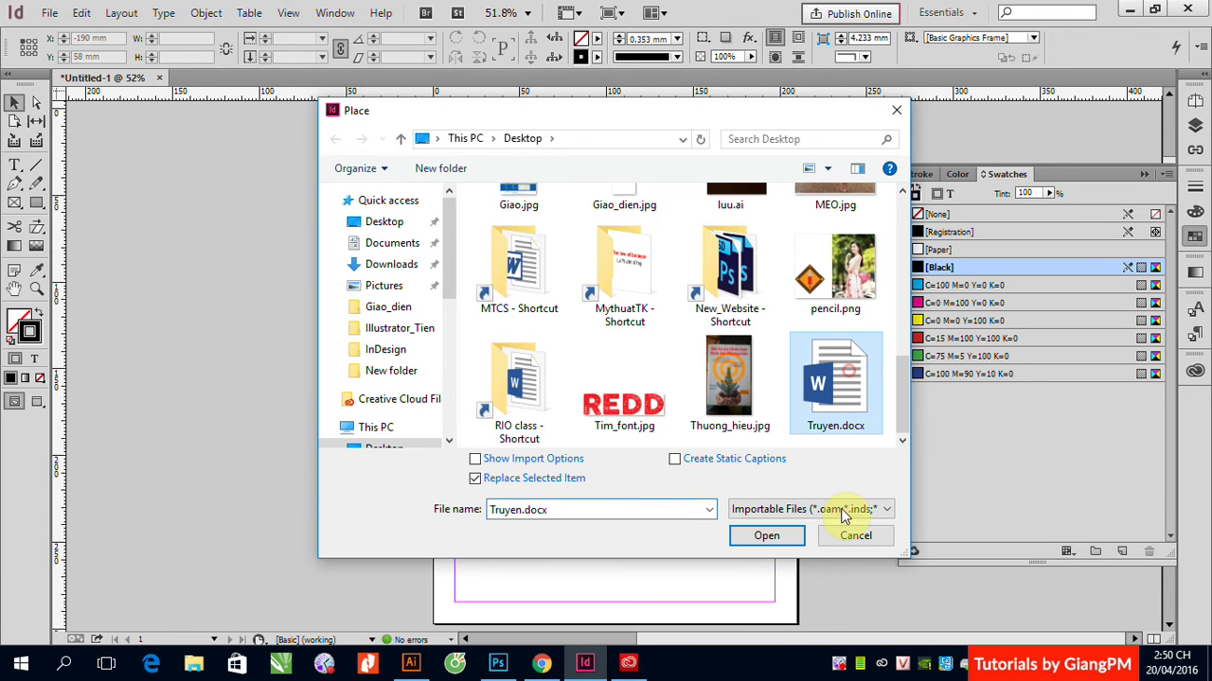
{"action": "left_click", "coordinate": [766, 535]}
{"action": "left_click", "coordinate": [478, 196]}
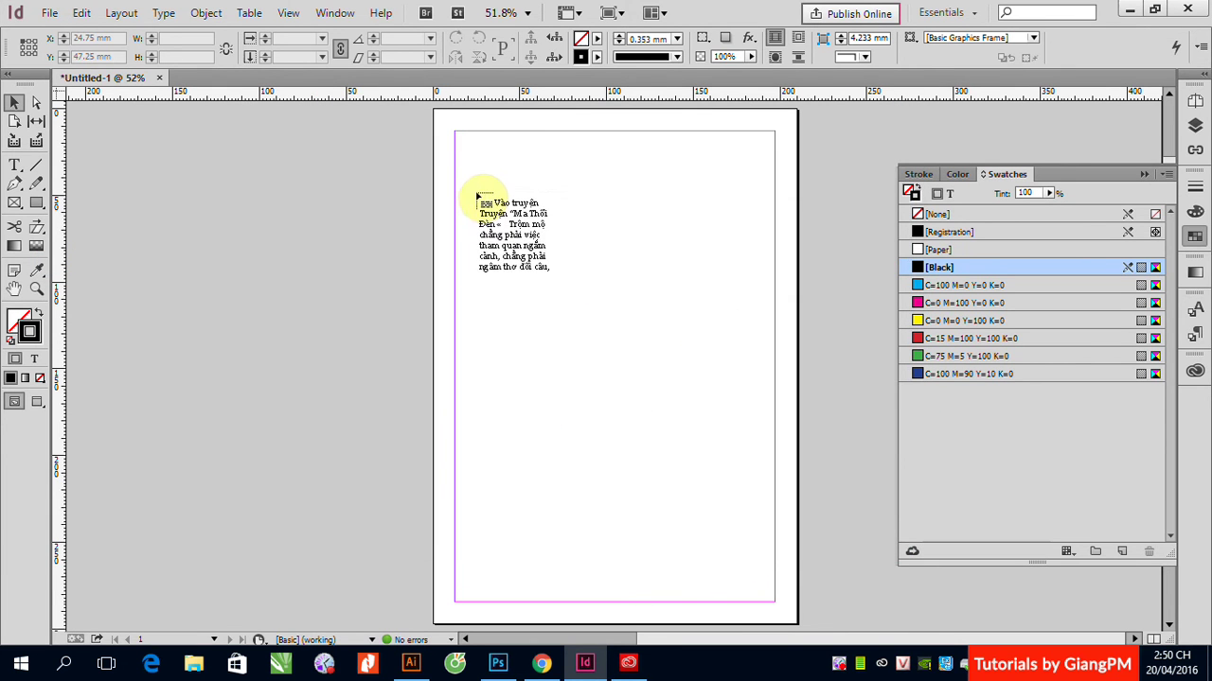
{"action": "left_click", "coordinate": [455, 130]}
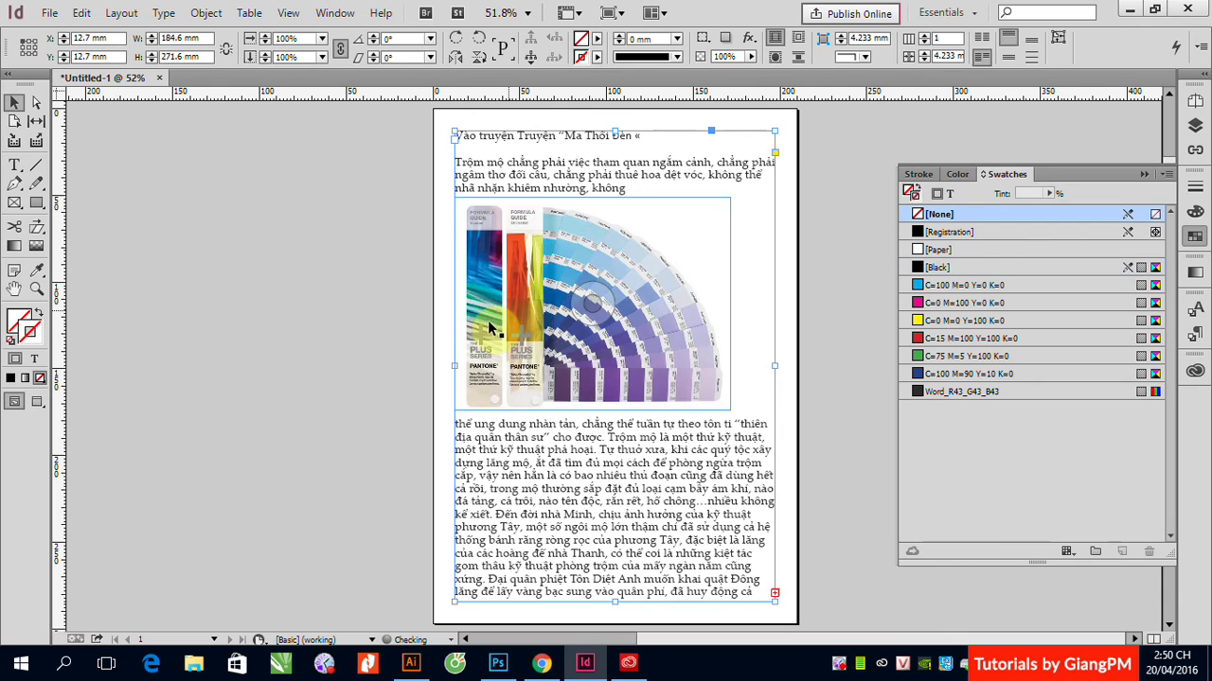
Step: Delete the anchored Pantone colour-guide picture from the placed text
{"action": "left_click", "coordinate": [278, 300]}
{"action": "left_click", "coordinate": [650, 278]}
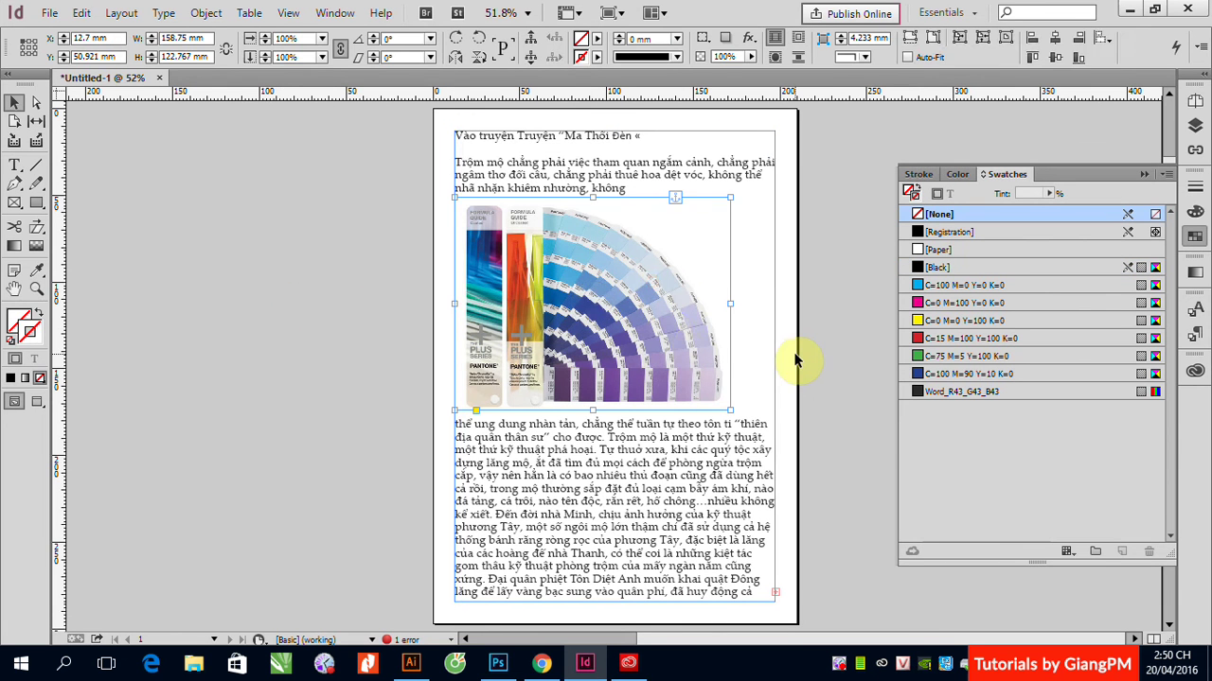
{"action": "key", "text": "Delete"}
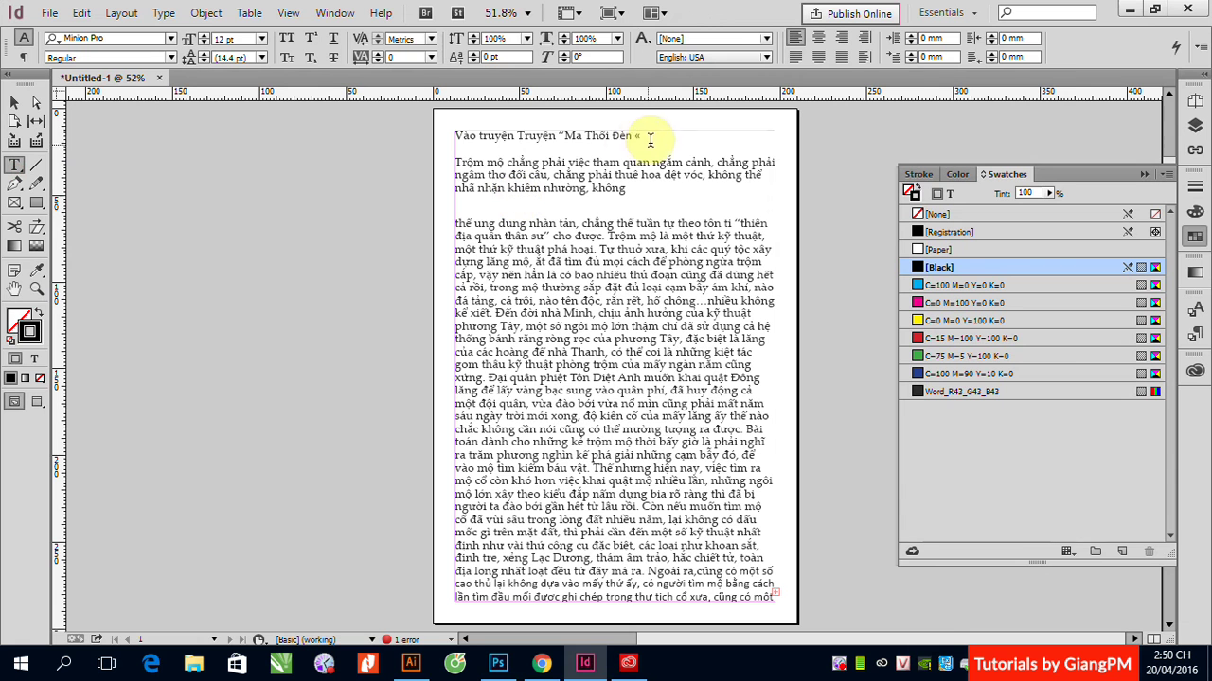
Step: Set the font size of the story's title line to 36 pt
{"action": "left_click_drag", "start_coordinate": [641, 135], "coordinate": [451, 134]}
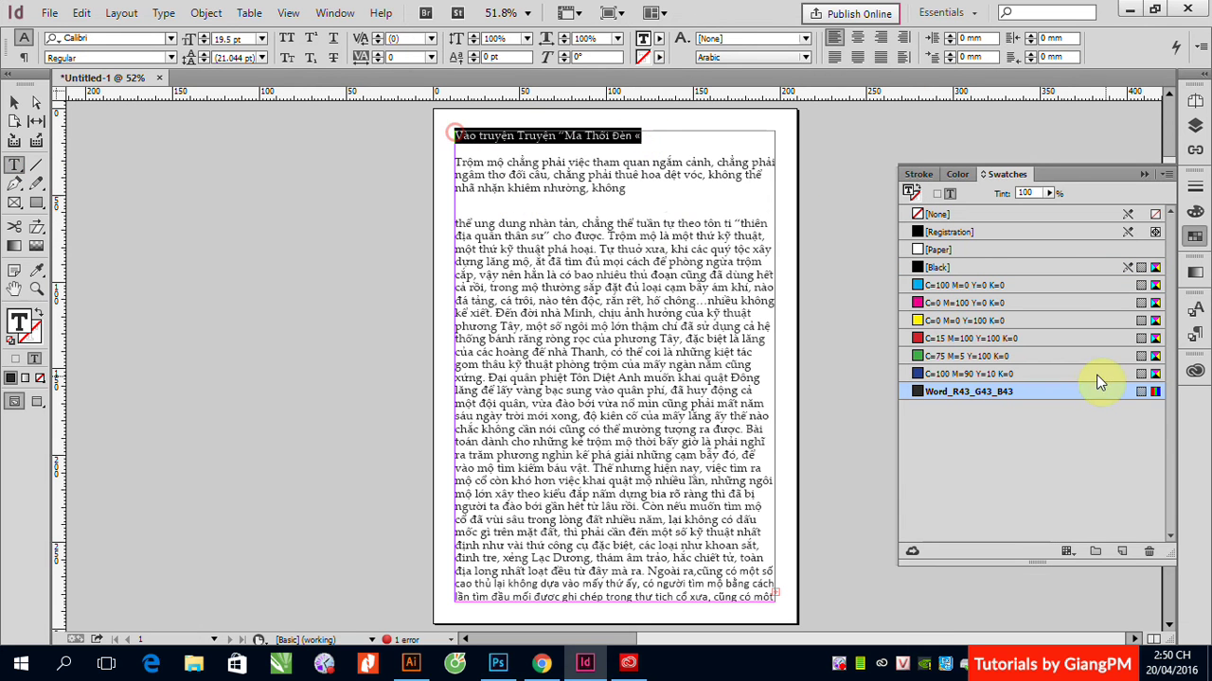
{"action": "left_click", "coordinate": [261, 39]}
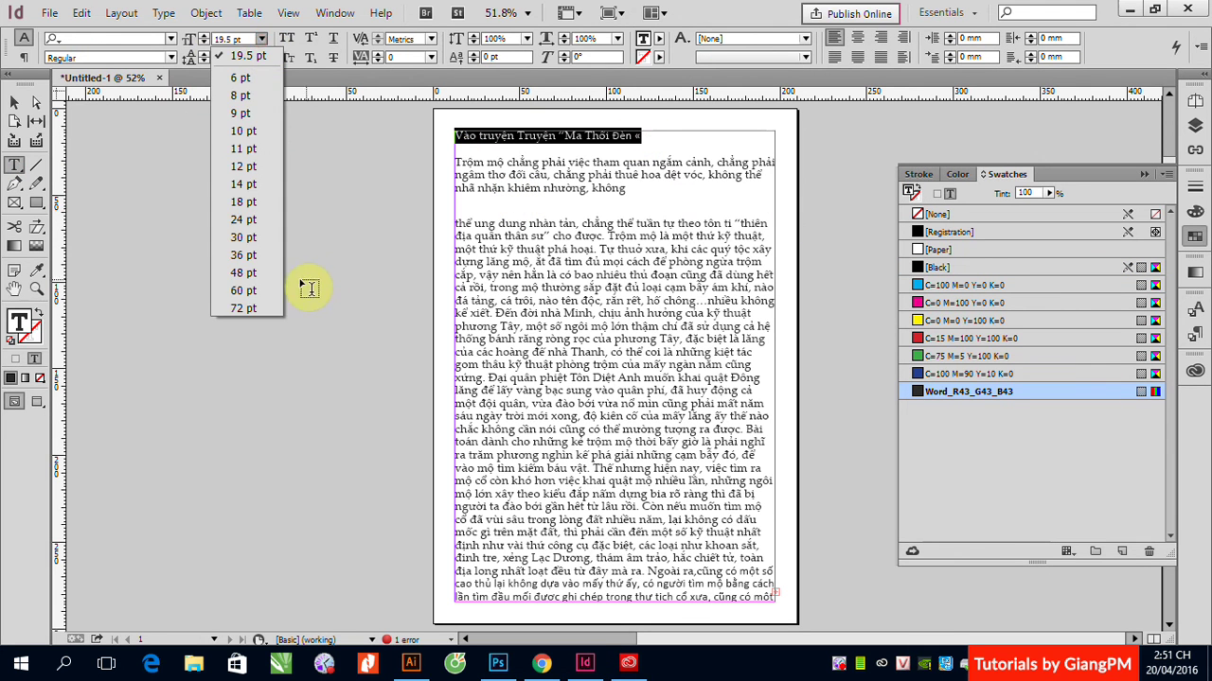
{"action": "left_click", "coordinate": [270, 279]}
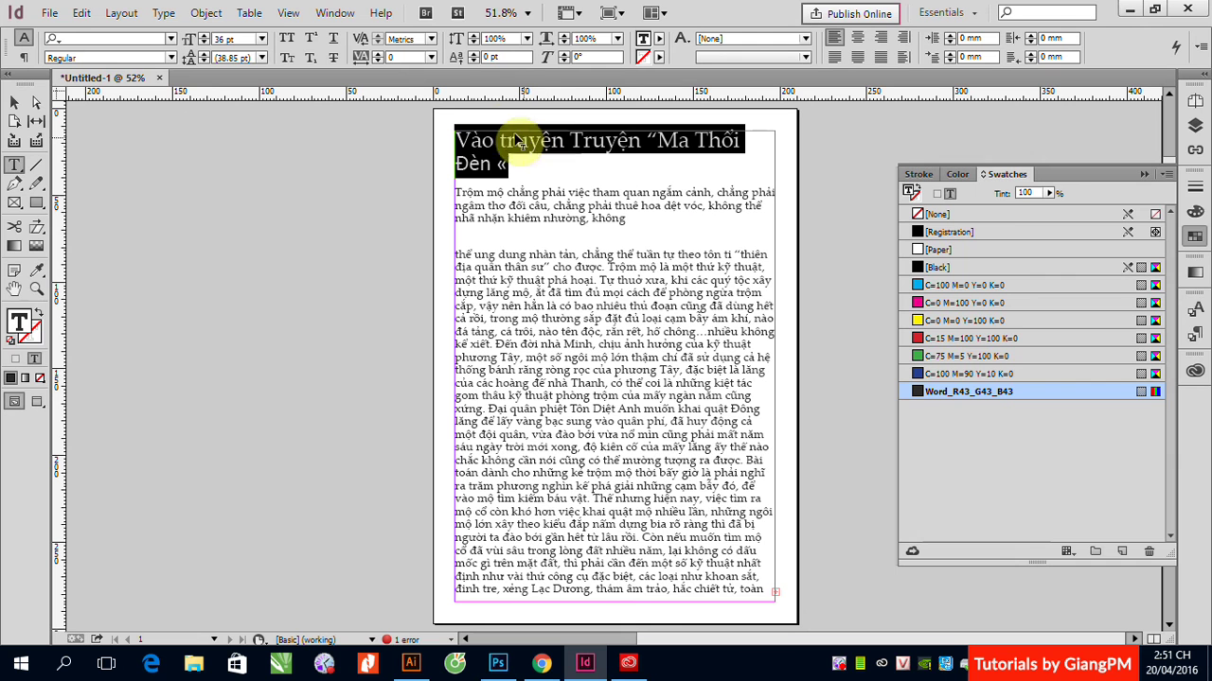
Step: Trim the title to “Ma Thổi Đèn“, removing the leading words and replacing the closing « with a quotation mark
{"action": "left_click", "coordinate": [570, 139]}
{"action": "left_click_drag", "start_coordinate": [648, 142], "coordinate": [332, 113]}
{"action": "key", "text": "BackSpace"}
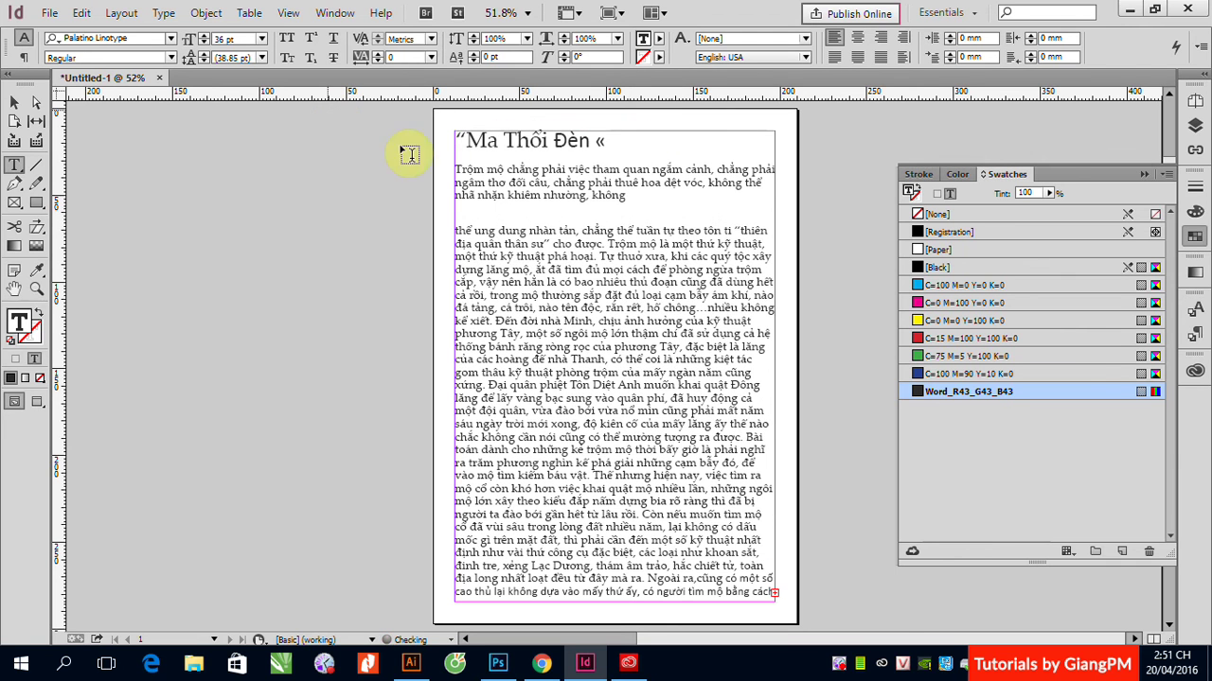
{"action": "left_click", "coordinate": [592, 140]}
{"action": "key", "text": "Delete"}
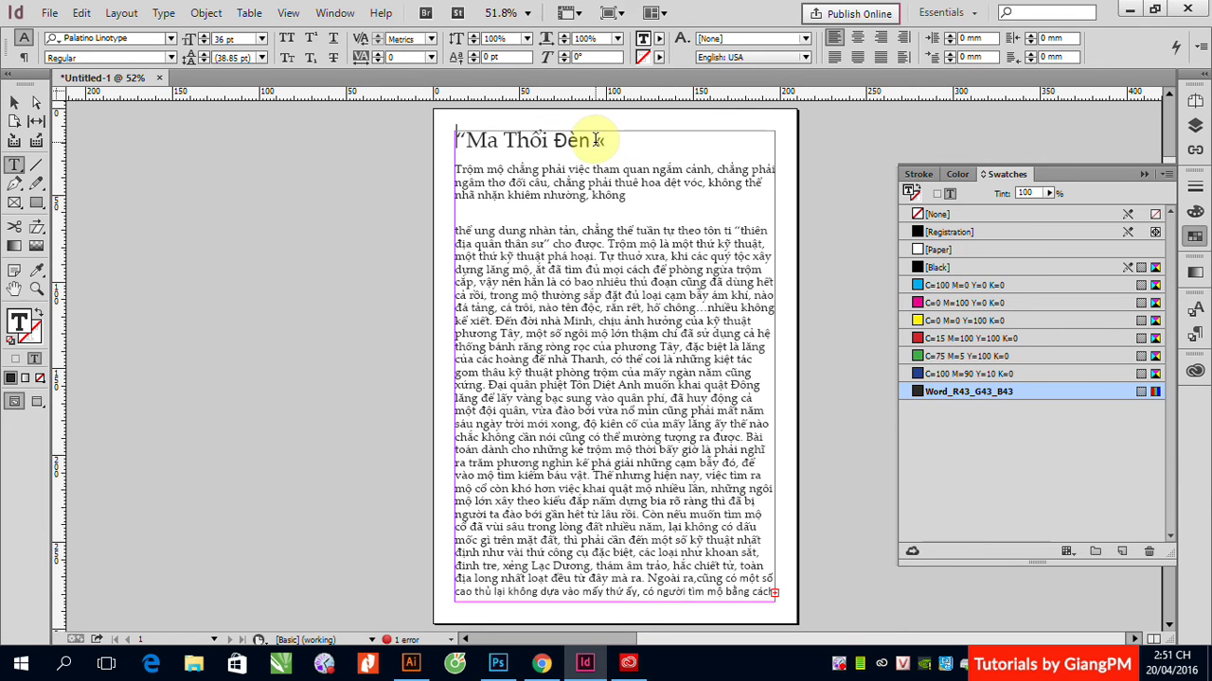
{"action": "left_click", "coordinate": [608, 140]}
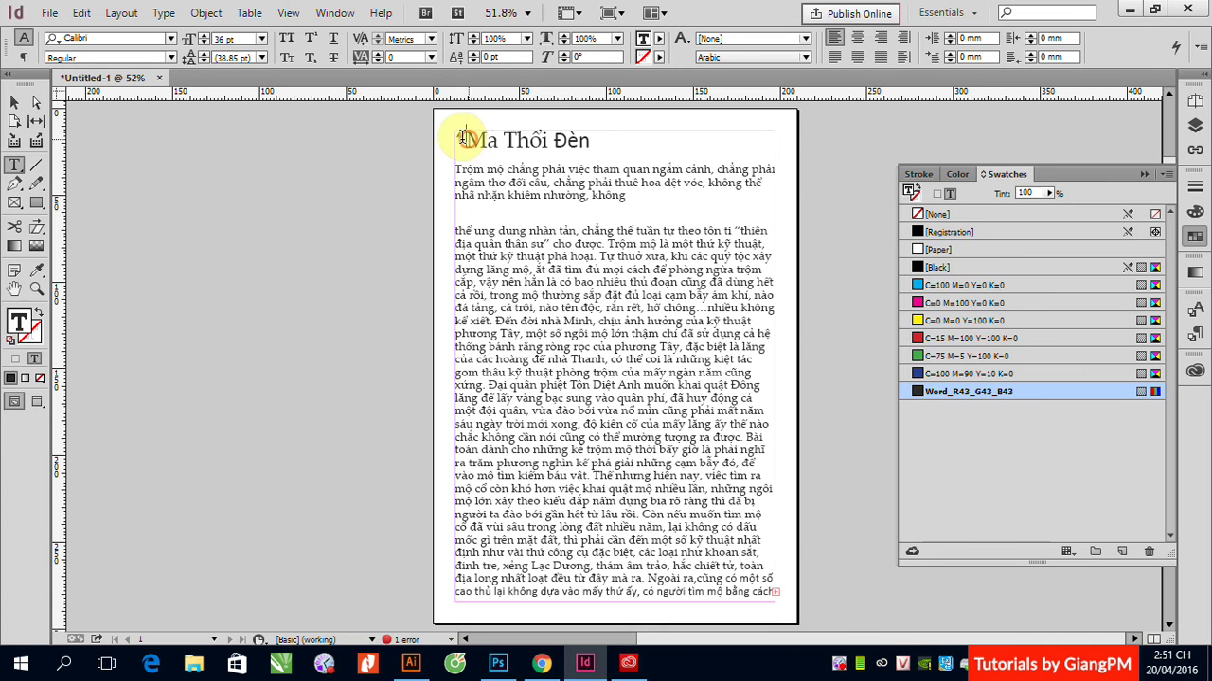
{"action": "left_click", "coordinate": [591, 142]}
{"action": "type", "text": "\""}
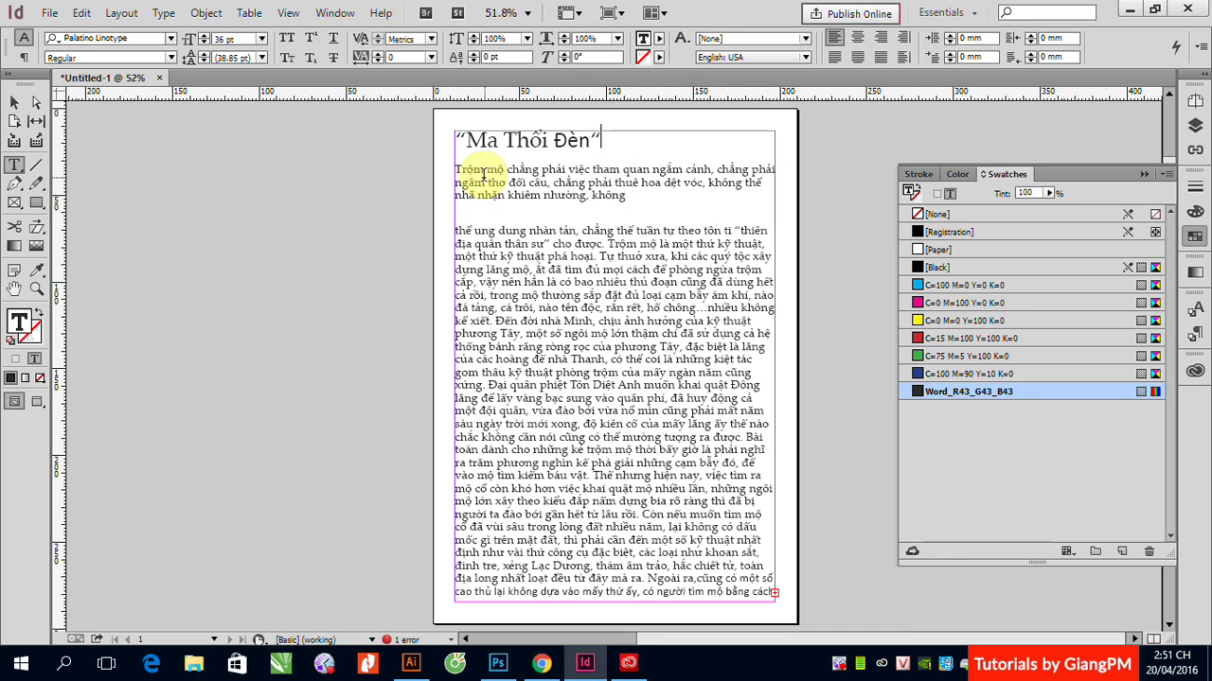
Step: Set the visible body text from "thể ung dung nhàn tản" to the end of the page to 12 pt
{"action": "left_click_drag", "start_coordinate": [456, 170], "coordinate": [635, 195]}
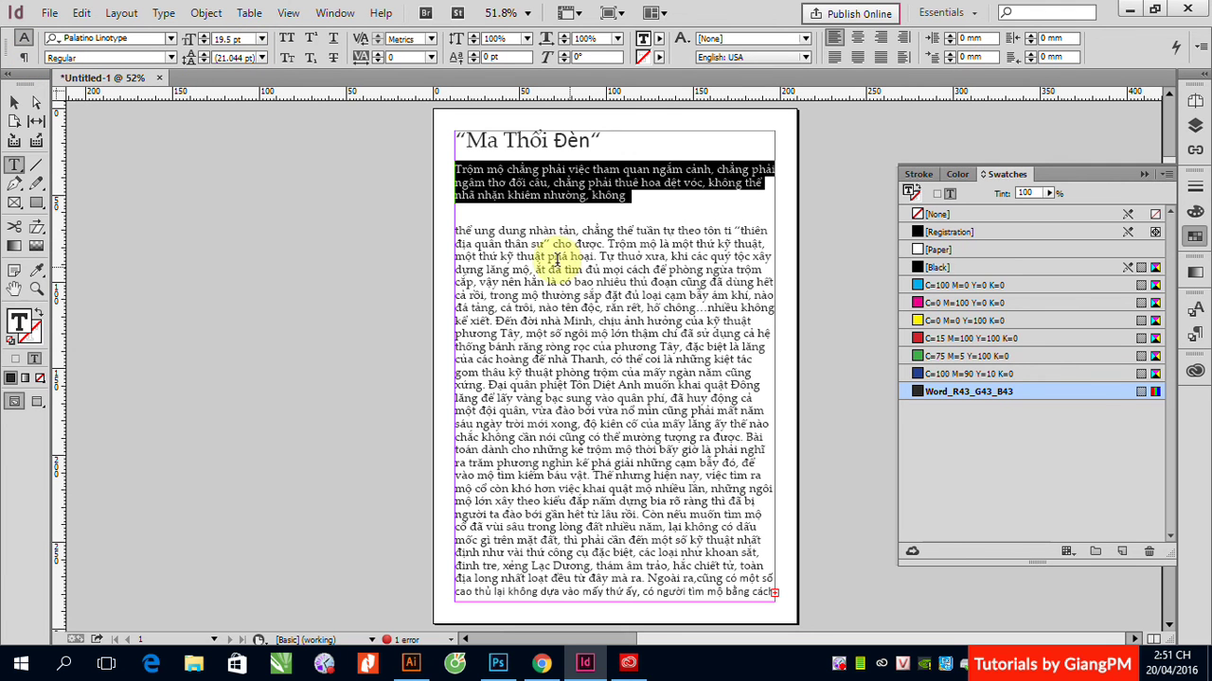
{"action": "left_click", "coordinate": [485, 243]}
{"action": "left_click_drag", "start_coordinate": [463, 244], "coordinate": [646, 397]}
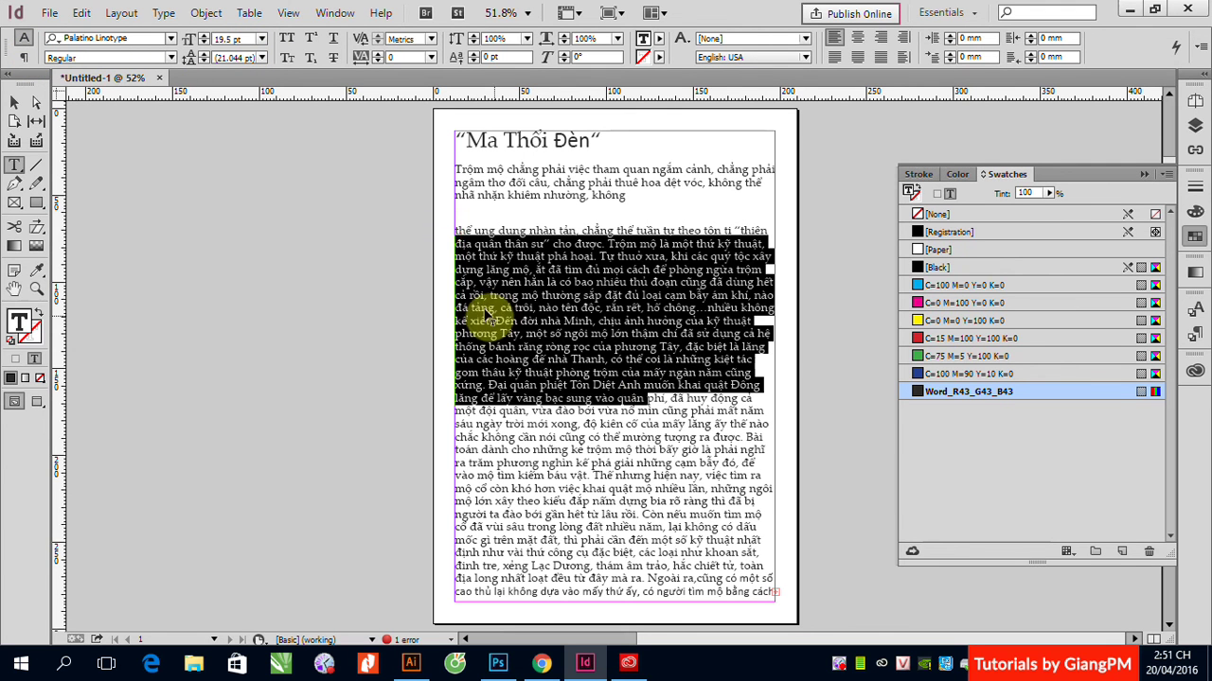
{"action": "left_click_drag", "start_coordinate": [454, 230], "coordinate": [782, 598]}
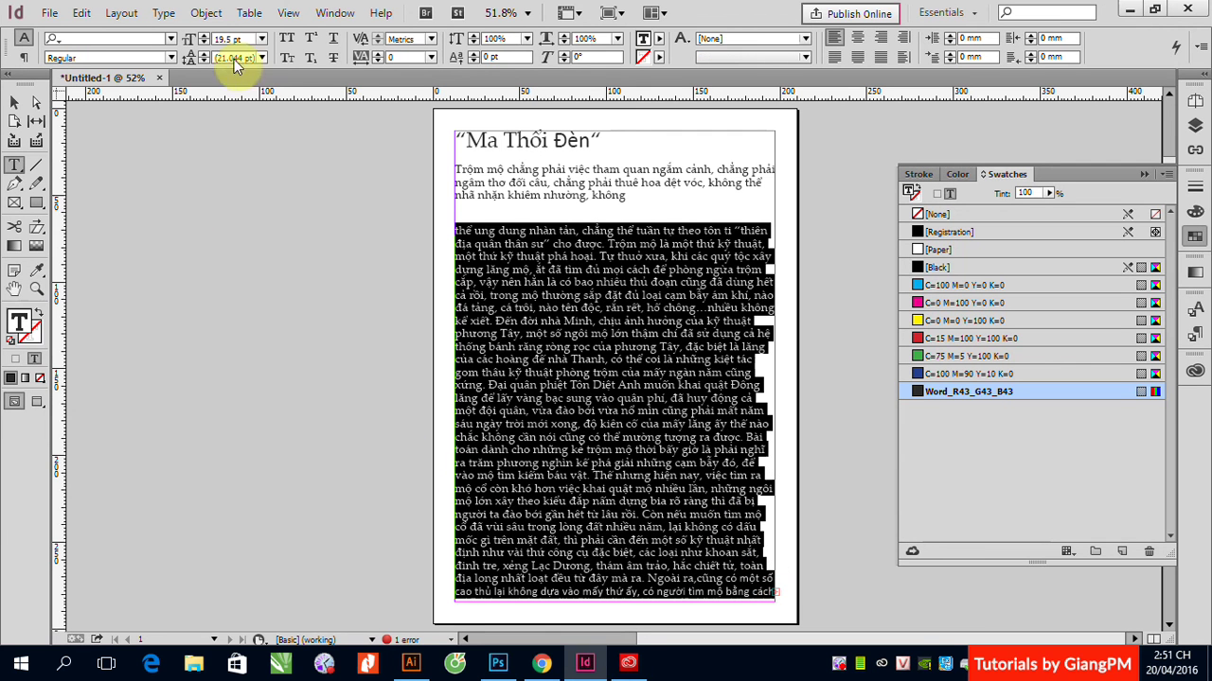
{"action": "left_click", "coordinate": [260, 40]}
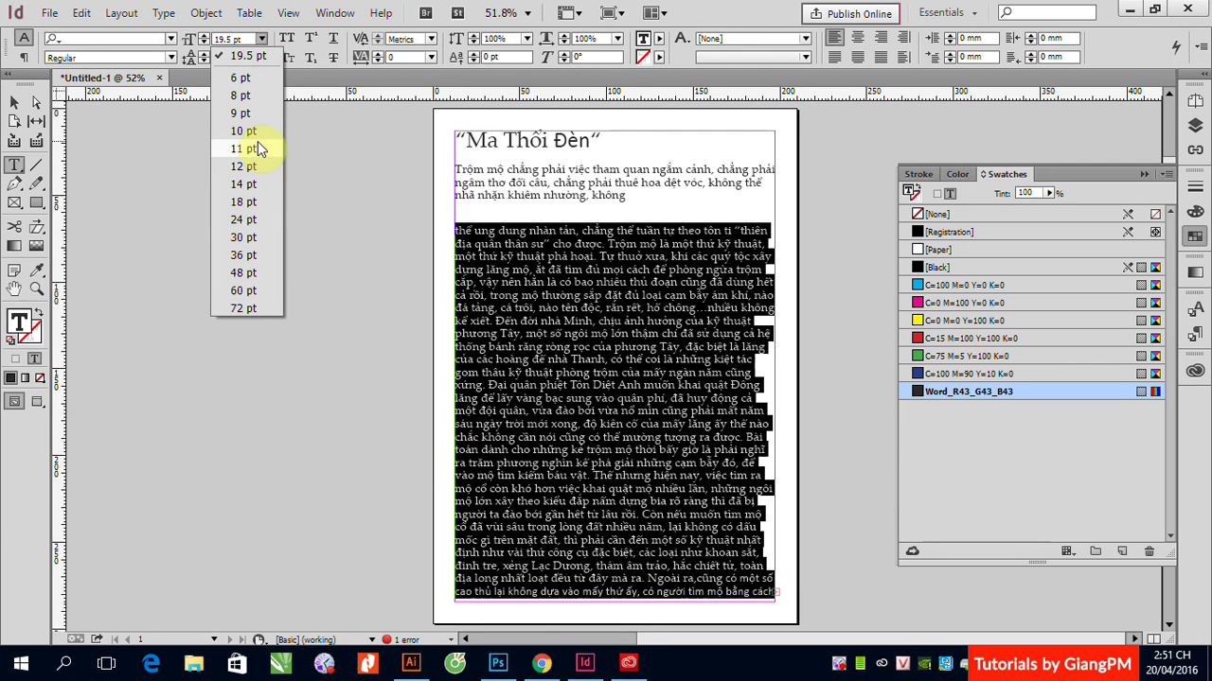
{"action": "left_click", "coordinate": [249, 172]}
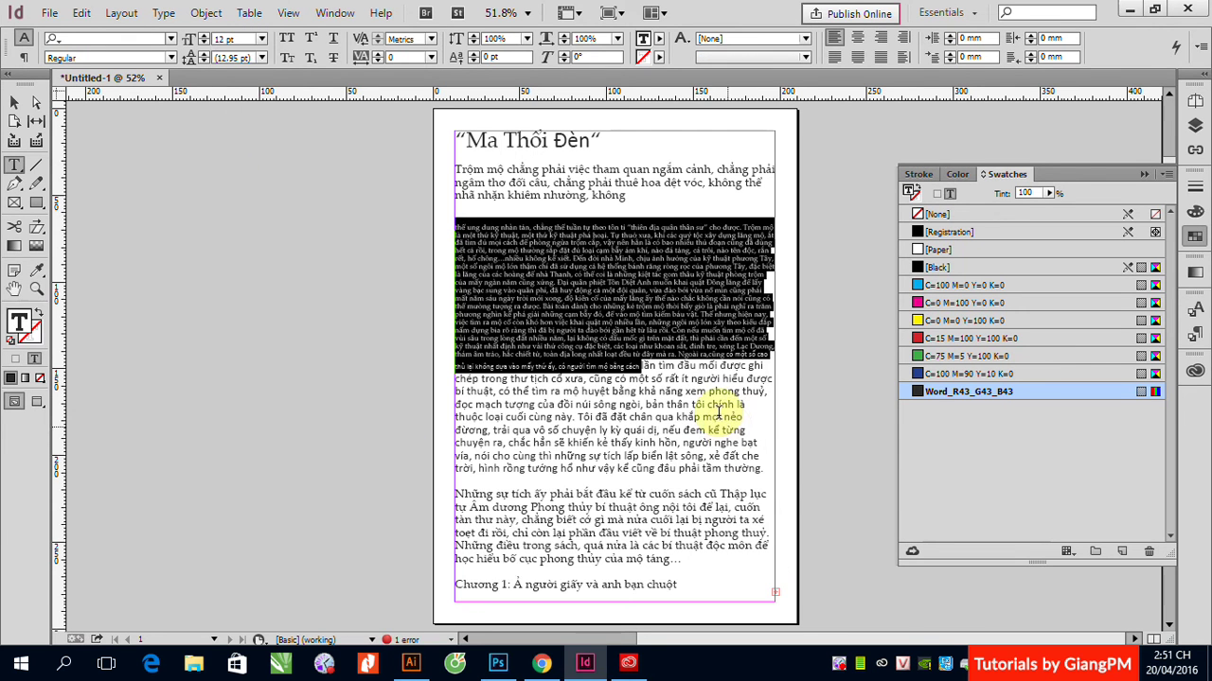
Step: Set the text from "lần tìm đầu mối" through the "Chương 1" heading to 12 pt
{"action": "left_click", "coordinate": [656, 365]}
{"action": "left_click_drag", "start_coordinate": [640, 365], "coordinate": [773, 596]}
{"action": "left_click", "coordinate": [261, 39]}
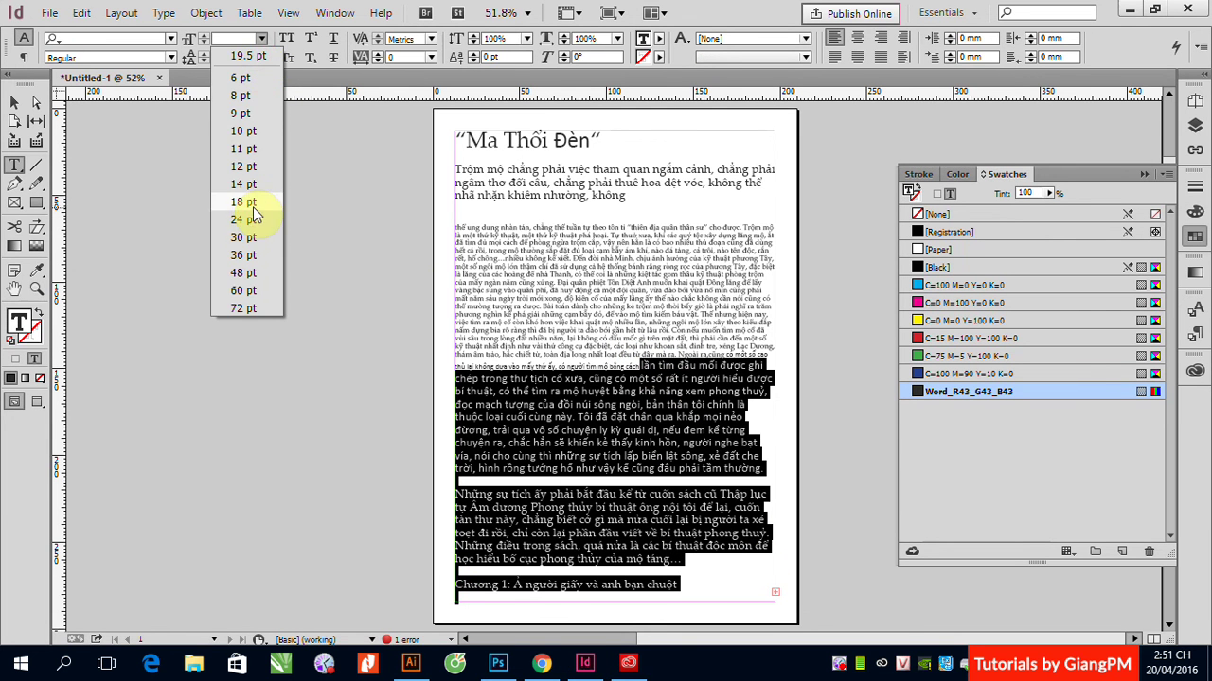
{"action": "left_click", "coordinate": [249, 167]}
Step: Set the text below the "Chương 1" heading, down to the end of the page, to 12 pt
{"action": "left_click", "coordinate": [495, 468]}
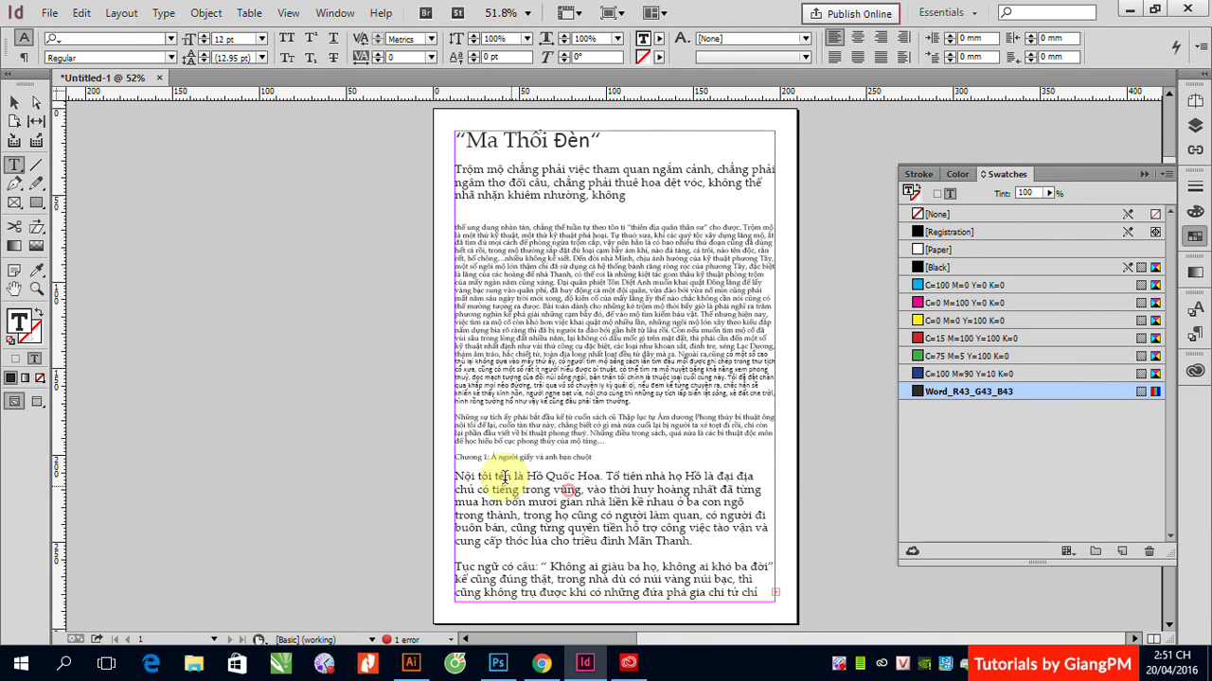
{"action": "left_click_drag", "start_coordinate": [457, 476], "coordinate": [765, 616]}
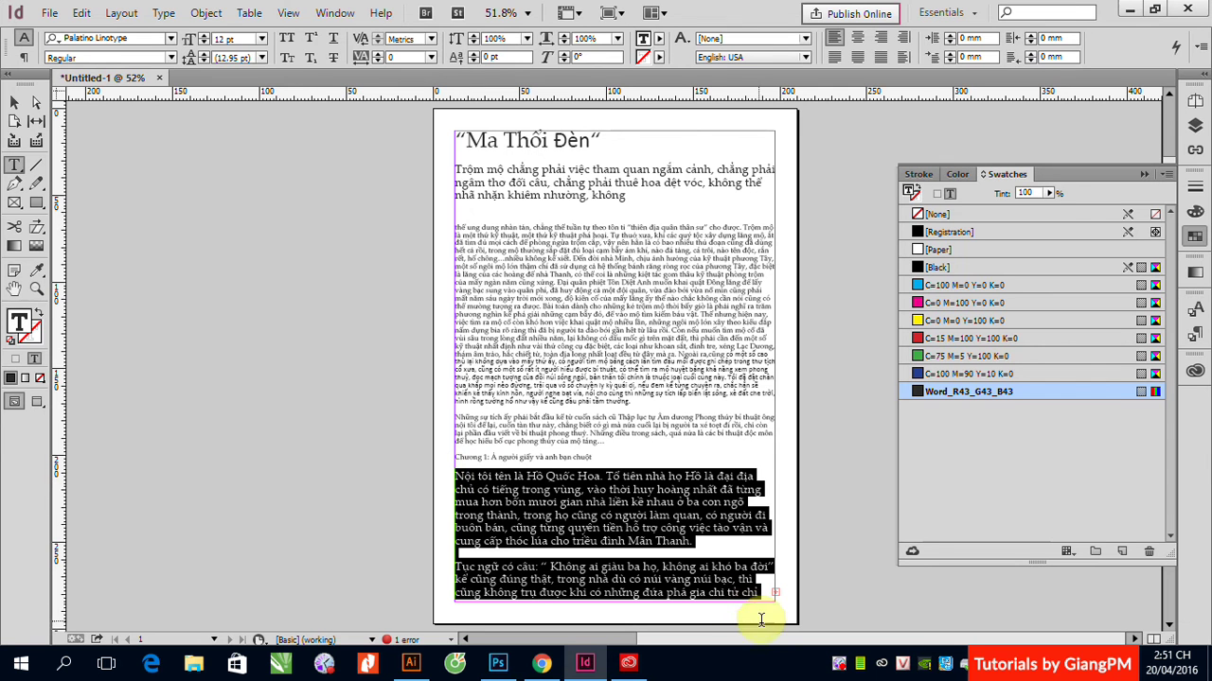
{"action": "left_click", "coordinate": [260, 45]}
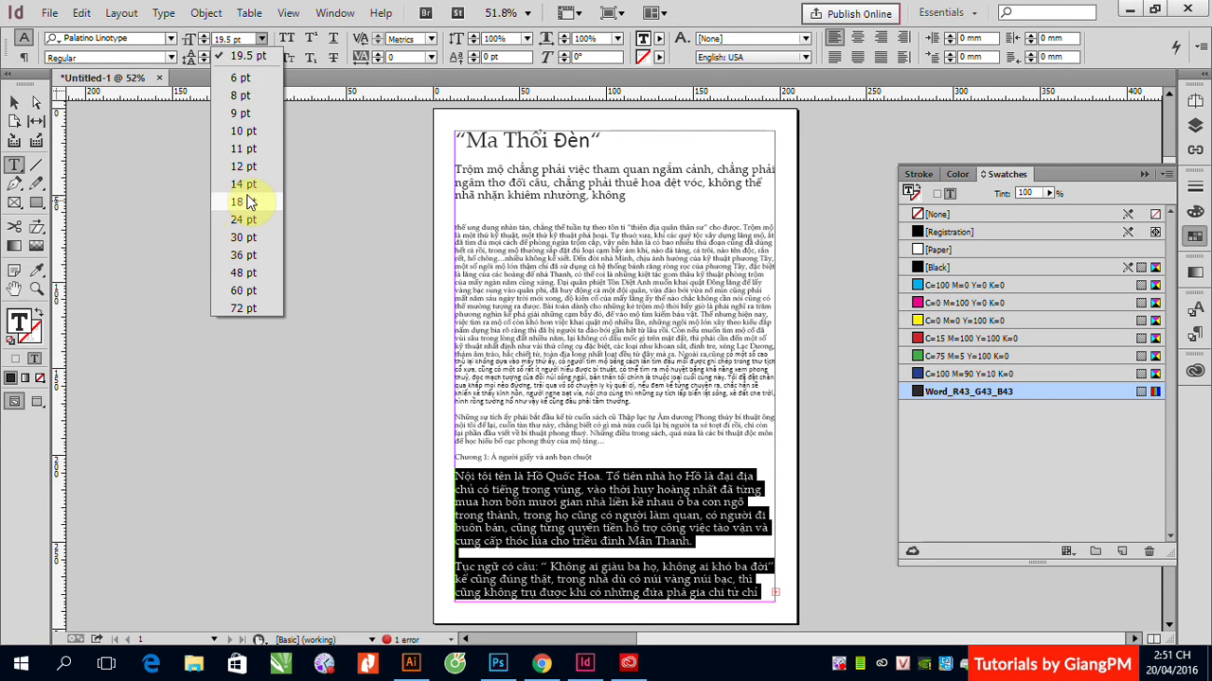
{"action": "left_click", "coordinate": [249, 168]}
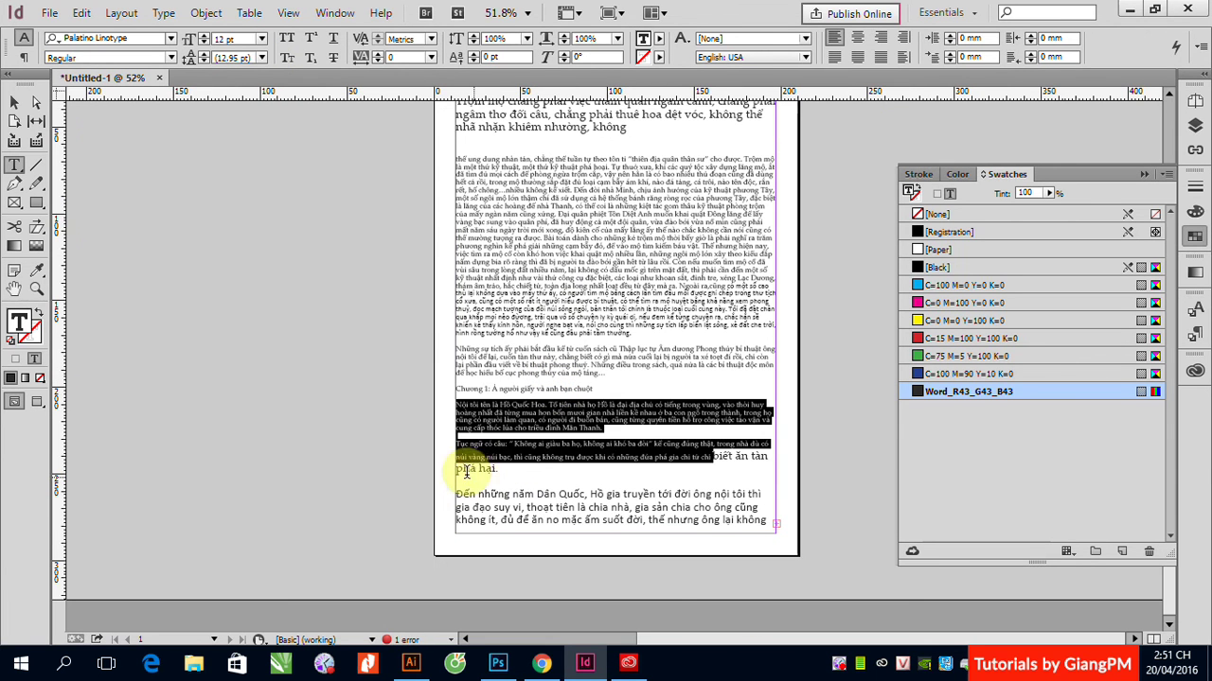
Step: Set the remaining large text from "biết ăn tàn phá hại" to the end of the page to 12 pt
{"action": "left_click", "coordinate": [461, 479]}
{"action": "left_click_drag", "start_coordinate": [708, 455], "coordinate": [773, 581]}
{"action": "left_click", "coordinate": [261, 39]}
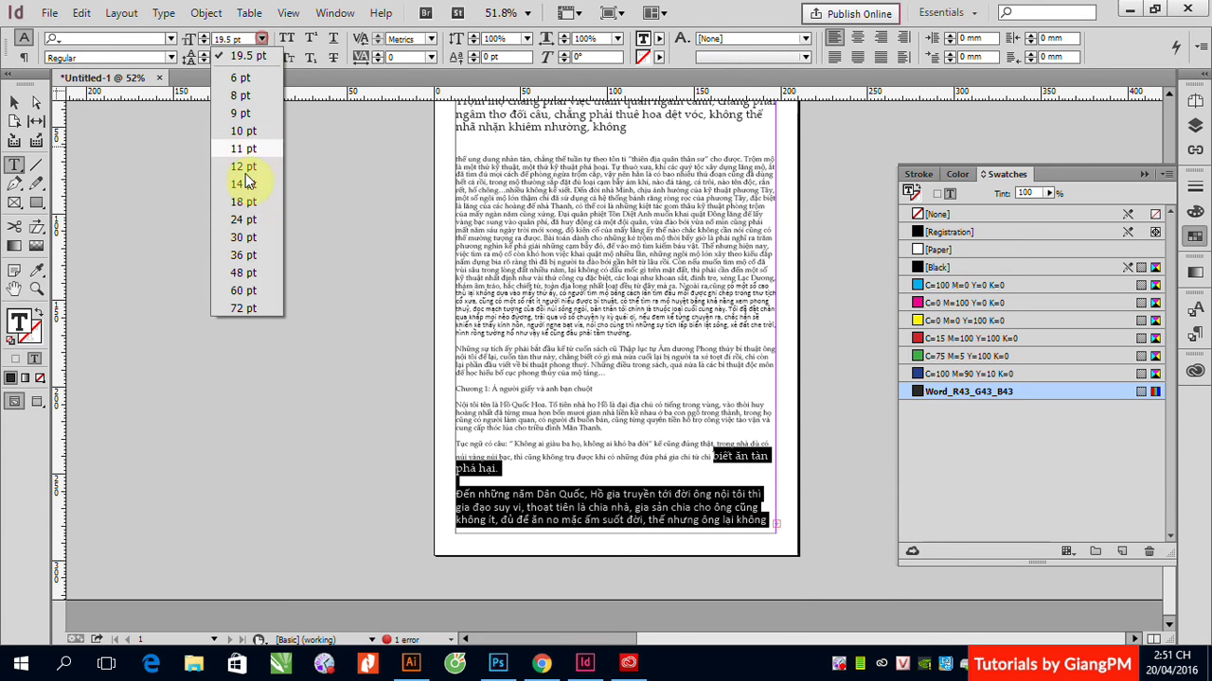
{"action": "left_click", "coordinate": [243, 167]}
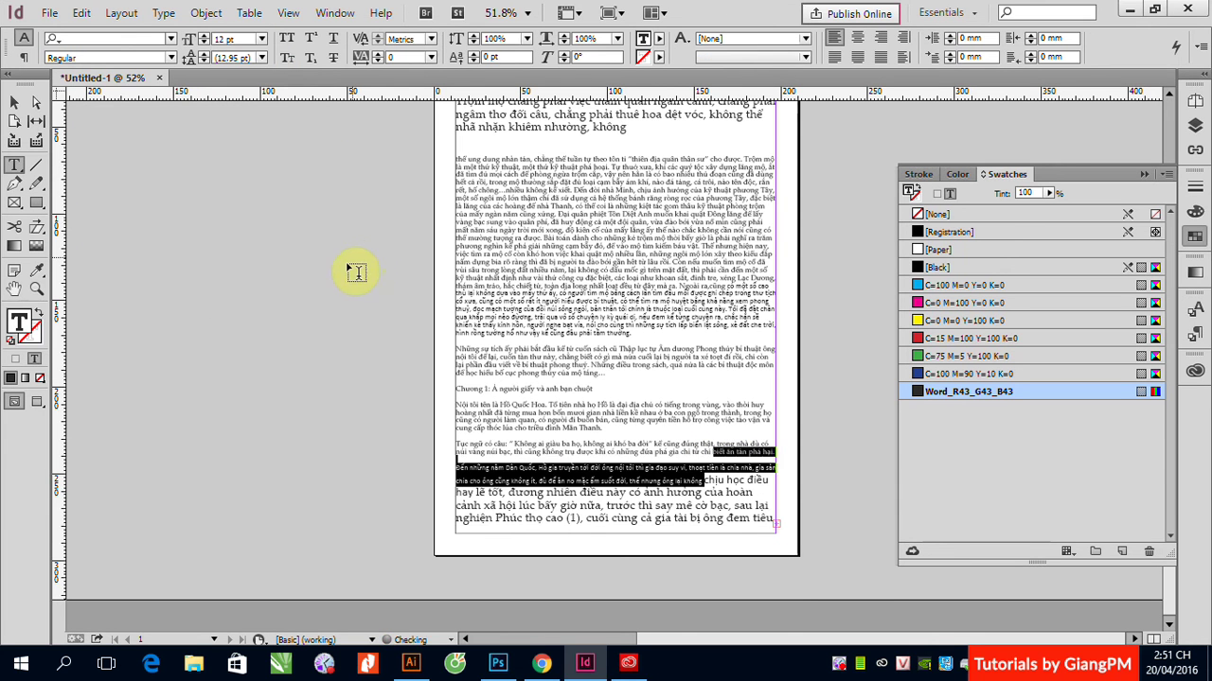
Step: Set the remaining large text from "chịu học điều hay lẽ tốt" to the end of the page to 12 pt
{"action": "left_click", "coordinate": [715, 488]}
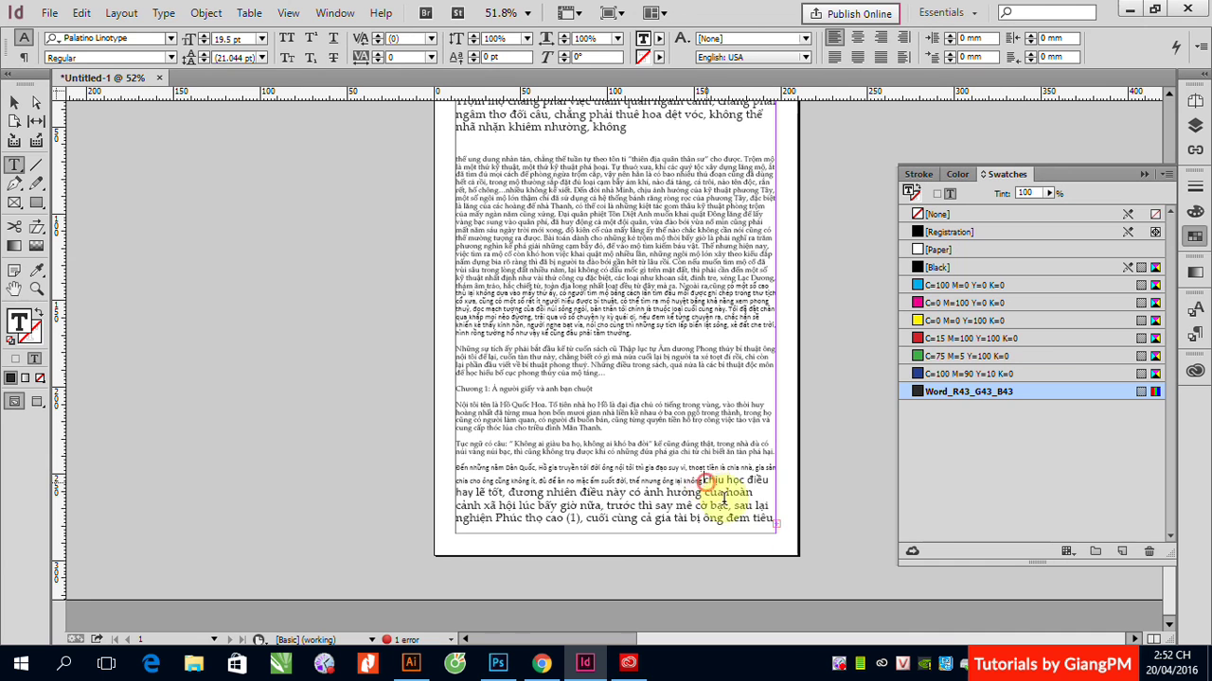
{"action": "left_click", "coordinate": [769, 559], "text": "shift"}
{"action": "left_click", "coordinate": [261, 39]}
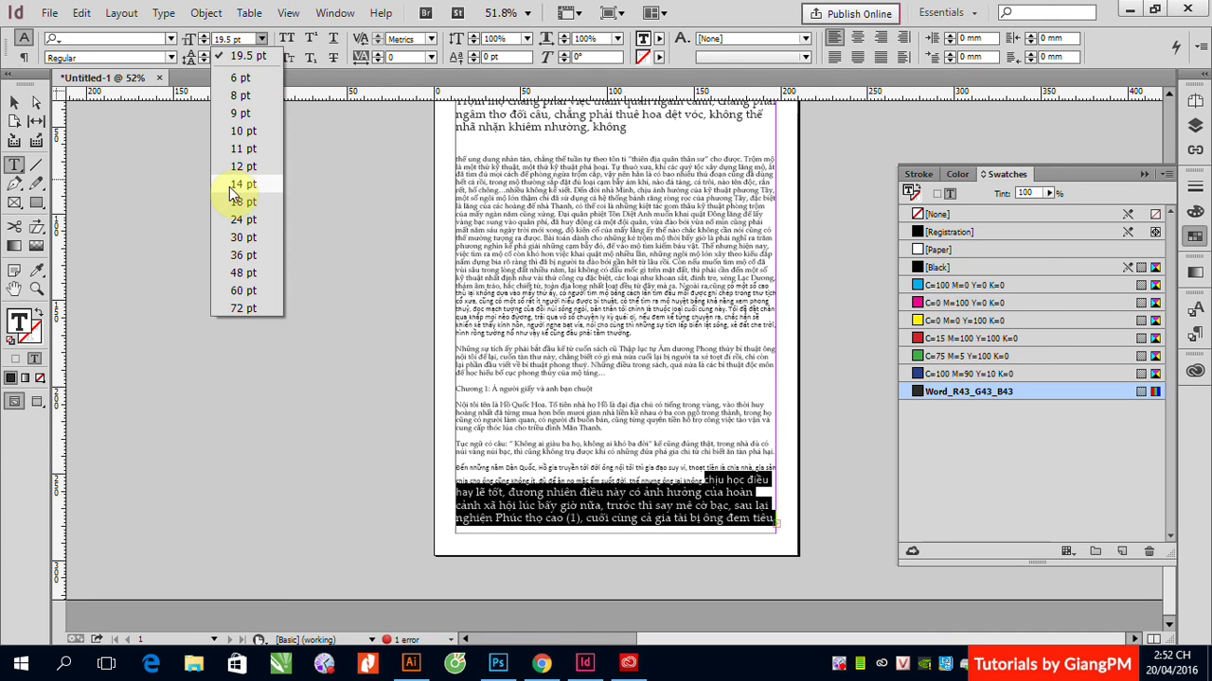
{"action": "left_click", "coordinate": [240, 168]}
{"action": "left_click", "coordinate": [720, 568]}
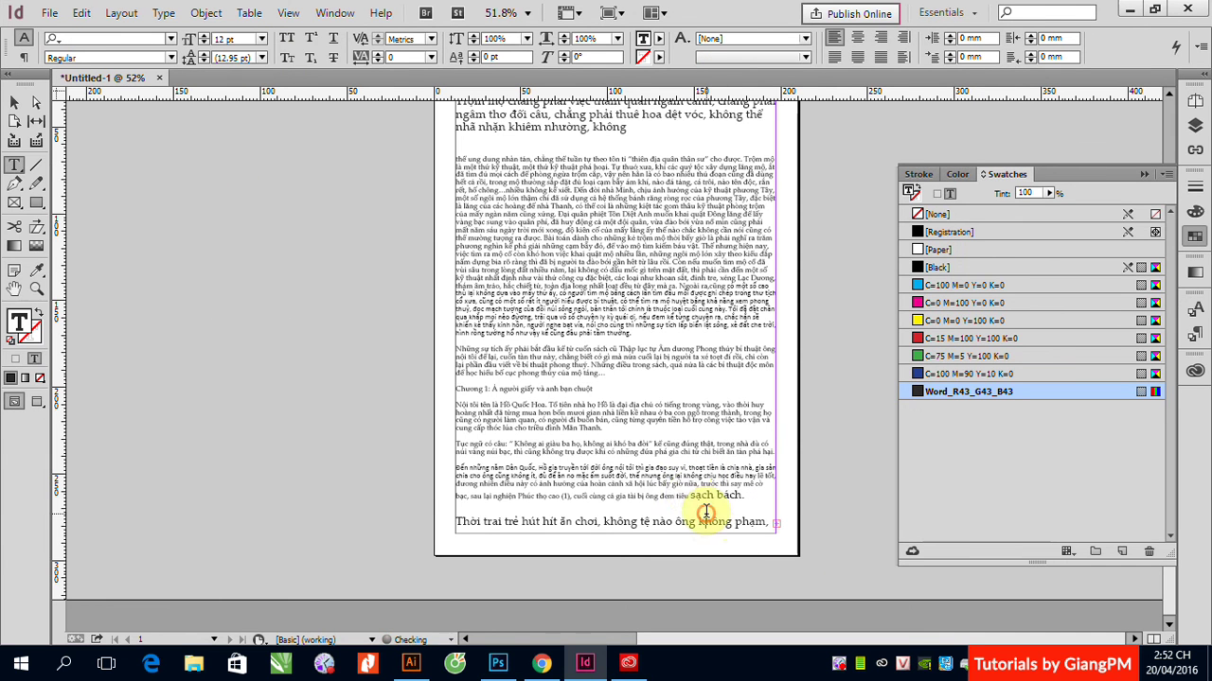
Step: Set the large text from "sạch bách" to the page's end to 12 pt, including the text that flows in through "nghiện thì"
{"action": "left_click_drag", "start_coordinate": [692, 496], "coordinate": [782, 570]}
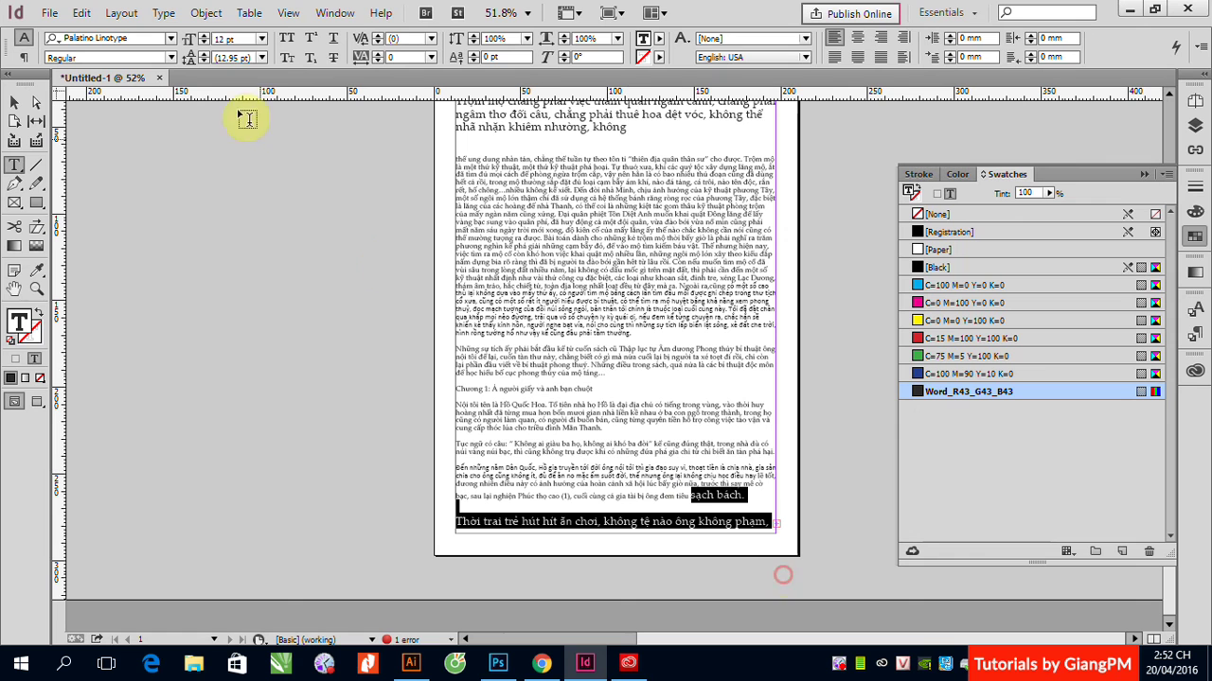
{"action": "left_click", "coordinate": [261, 39]}
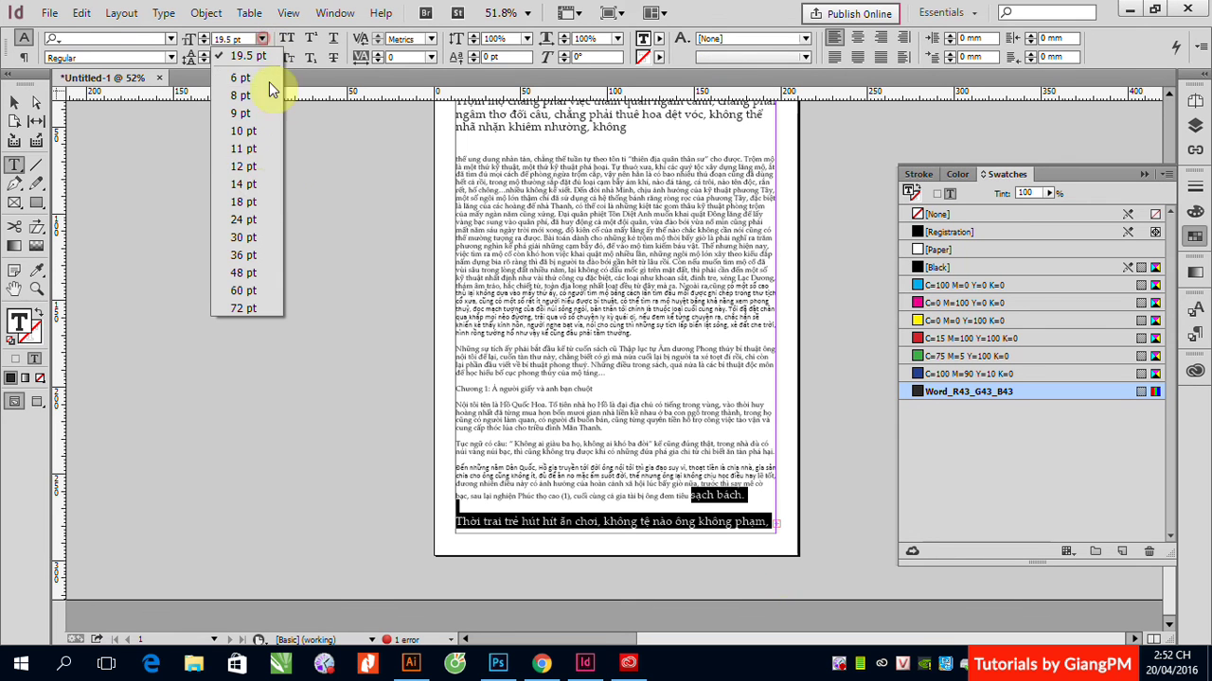
{"action": "left_click", "coordinate": [248, 168]}
{"action": "left_click_drag", "start_coordinate": [651, 512], "coordinate": [696, 530]}
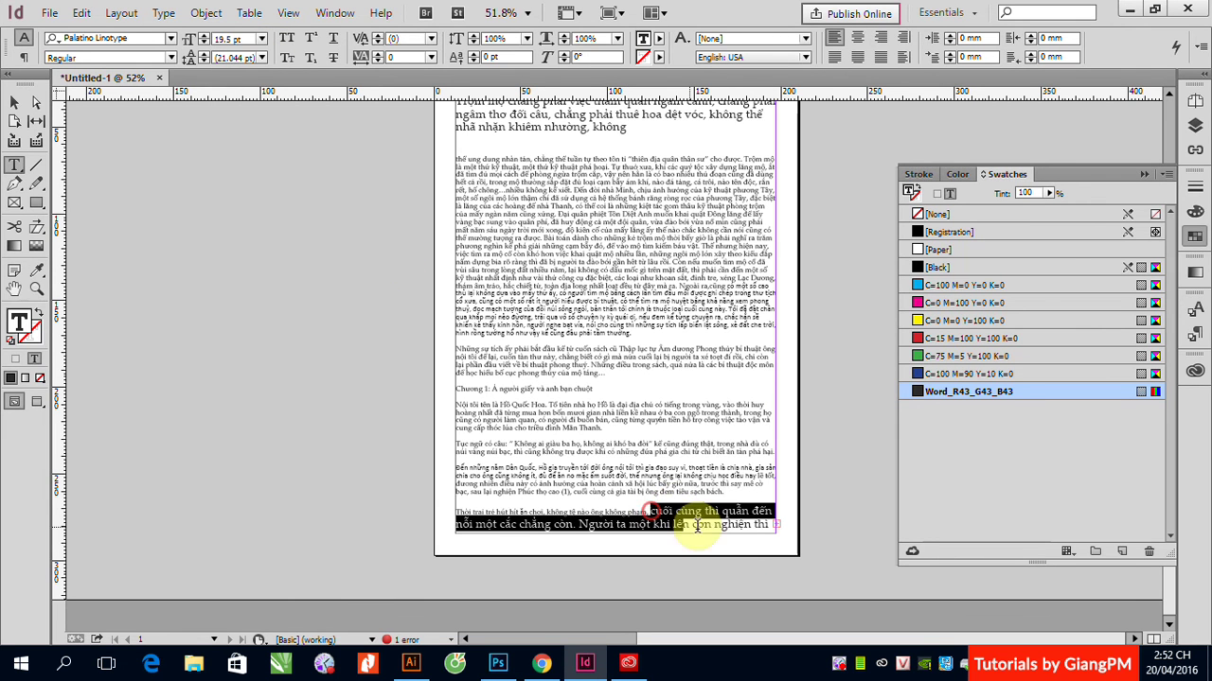
{"action": "left_click", "coordinate": [259, 39]}
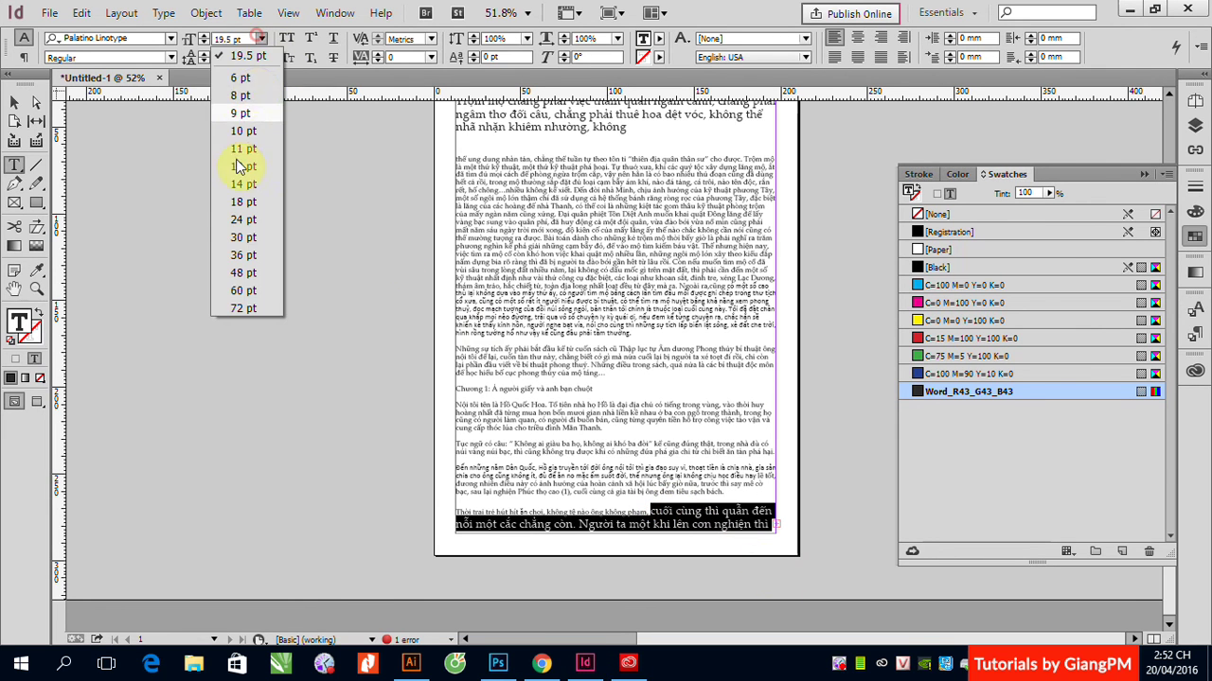
{"action": "left_click", "coordinate": [239, 167]}
{"action": "left_click", "coordinate": [644, 522]}
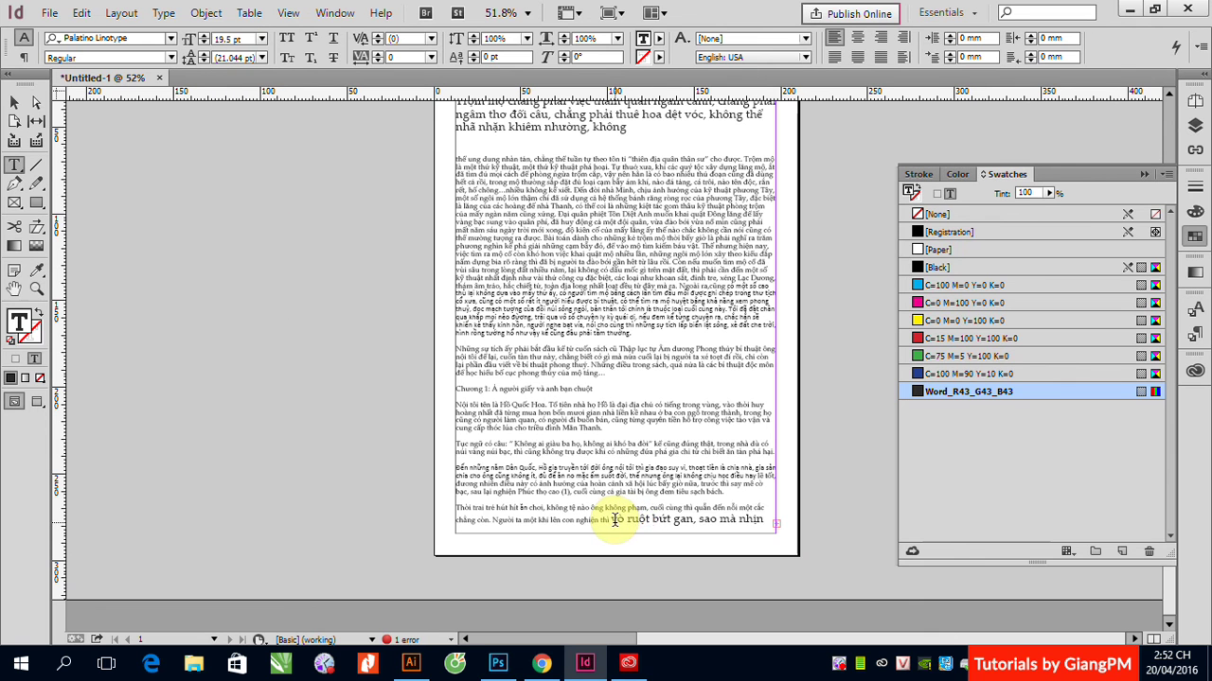
Step: Set the remaining large text on the page from "vò ruột bứt gan" through "nổi, nhưng" to 12 pt
{"action": "left_click_drag", "start_coordinate": [611, 520], "coordinate": [783, 549]}
{"action": "left_click", "coordinate": [262, 39]}
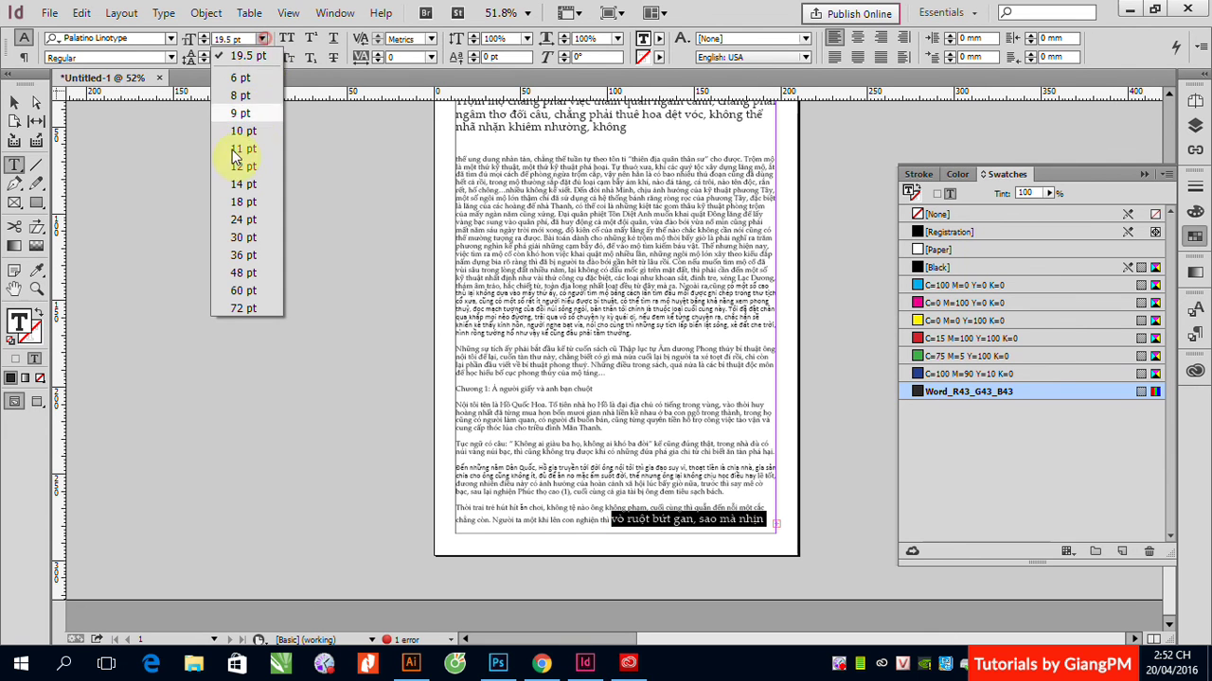
{"action": "left_click", "coordinate": [234, 168]}
{"action": "left_click_drag", "start_coordinate": [706, 520], "coordinate": [800, 549]}
{"action": "left_click", "coordinate": [261, 38]}
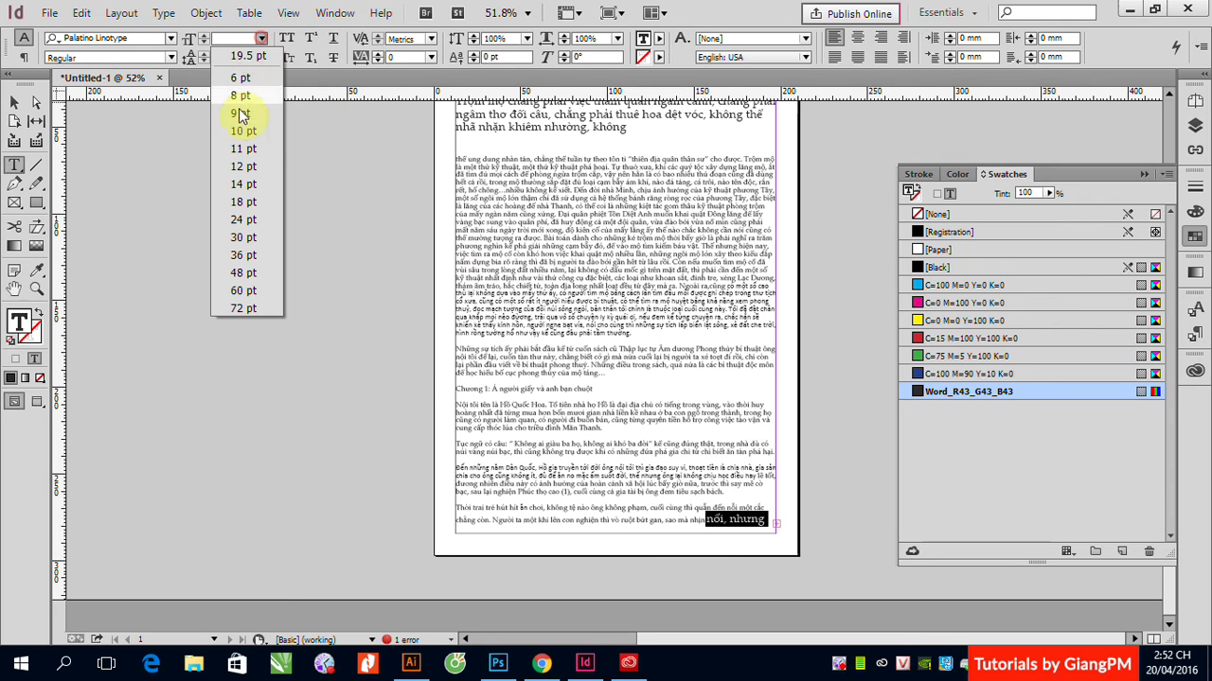
{"action": "left_click", "coordinate": [242, 167]}
{"action": "left_click", "coordinate": [682, 528]}
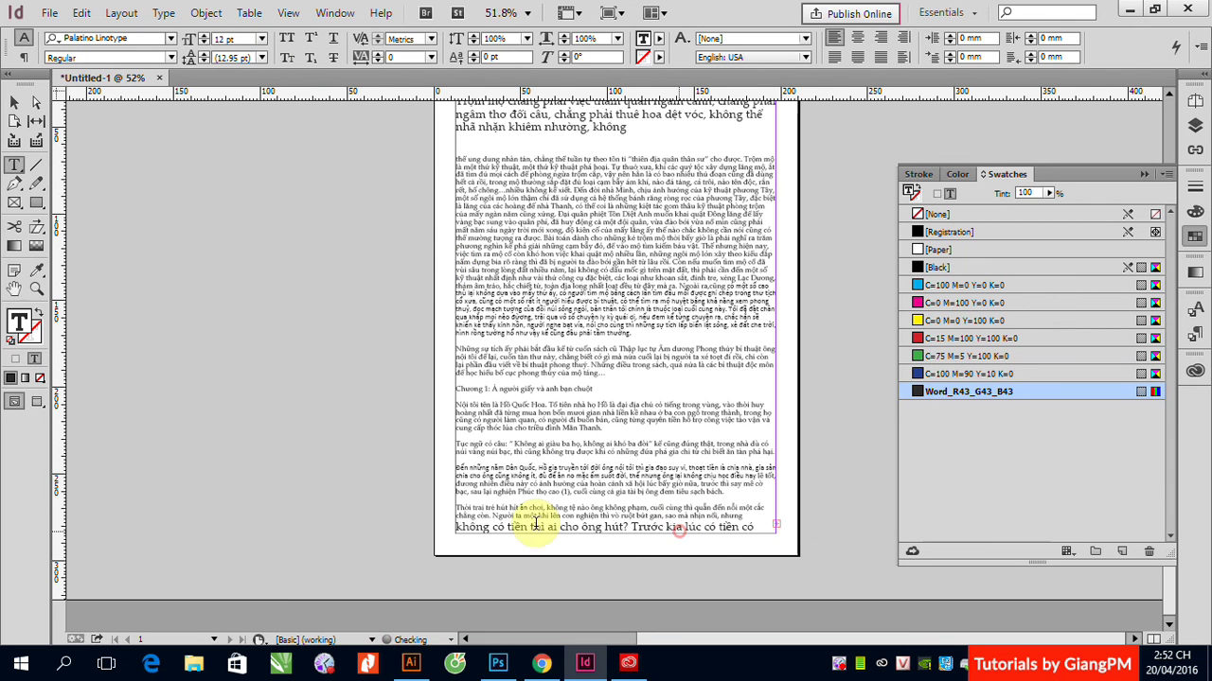
Step: Set the oversized last line, from "không có tiền thì ai" to "lúc có tiền có", to 12 pt including its first letter
{"action": "left_click_drag", "start_coordinate": [454, 523], "coordinate": [763, 533]}
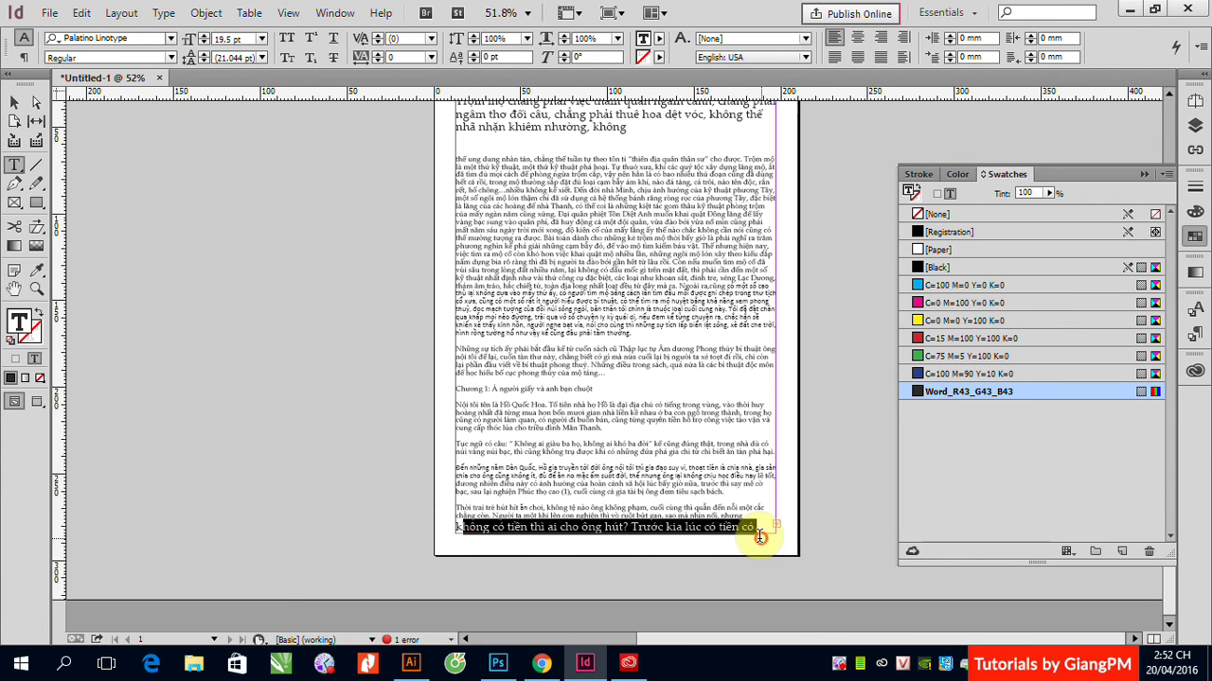
{"action": "left_click", "coordinate": [261, 39]}
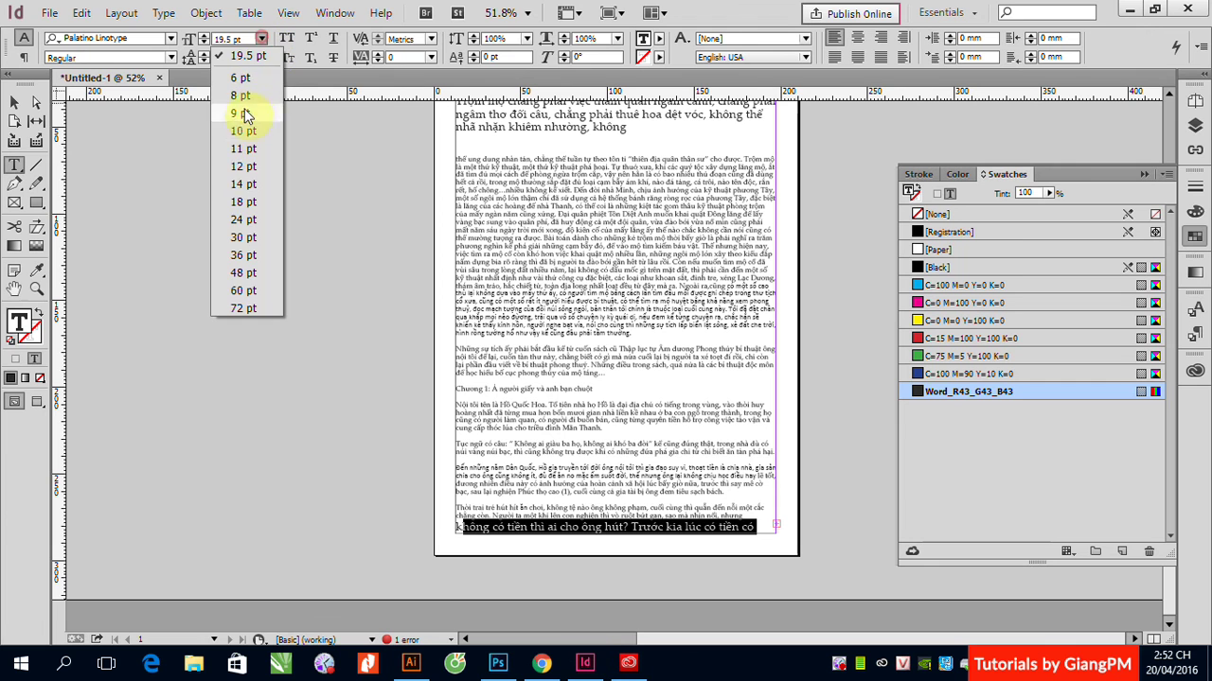
{"action": "left_click", "coordinate": [244, 167]}
{"action": "left_click", "coordinate": [727, 522]}
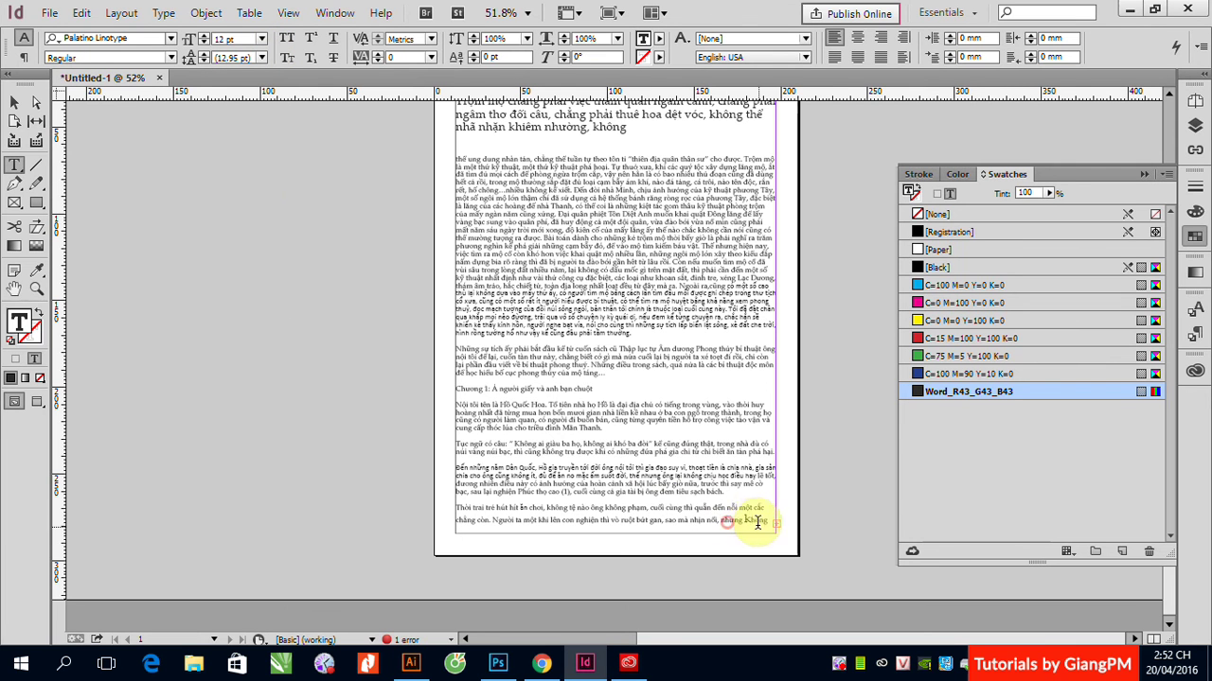
{"action": "left_click_drag", "start_coordinate": [744, 521], "coordinate": [751, 521]}
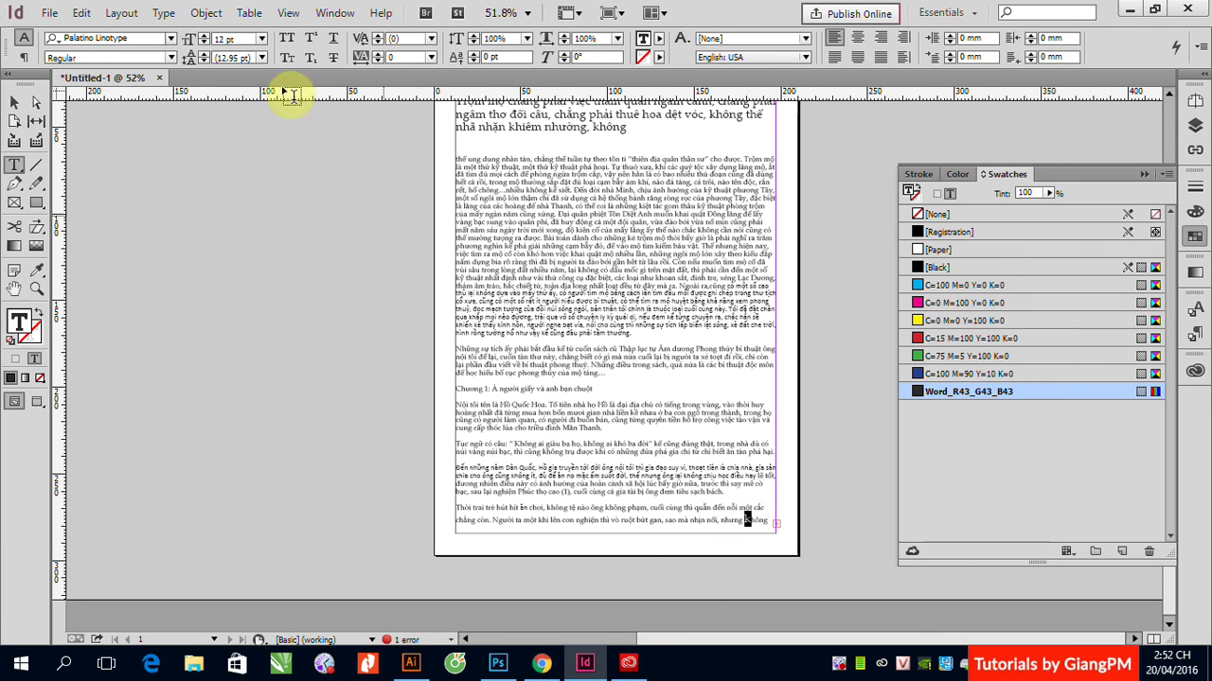
{"action": "left_click", "coordinate": [261, 39]}
{"action": "left_click", "coordinate": [244, 168]}
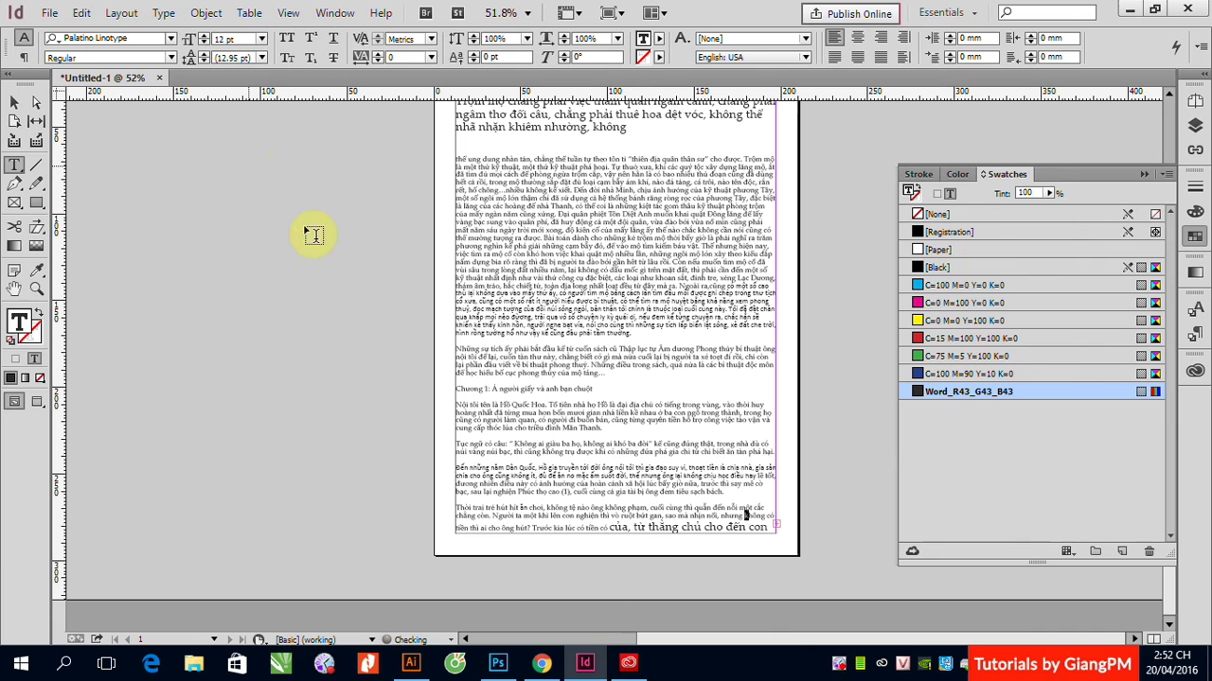
Step: Set the following oversized words, "của, từ thằng chủ cho đến con hầu trong ổ", to 12 pt
{"action": "left_click_drag", "start_coordinate": [609, 528], "coordinate": [768, 527]}
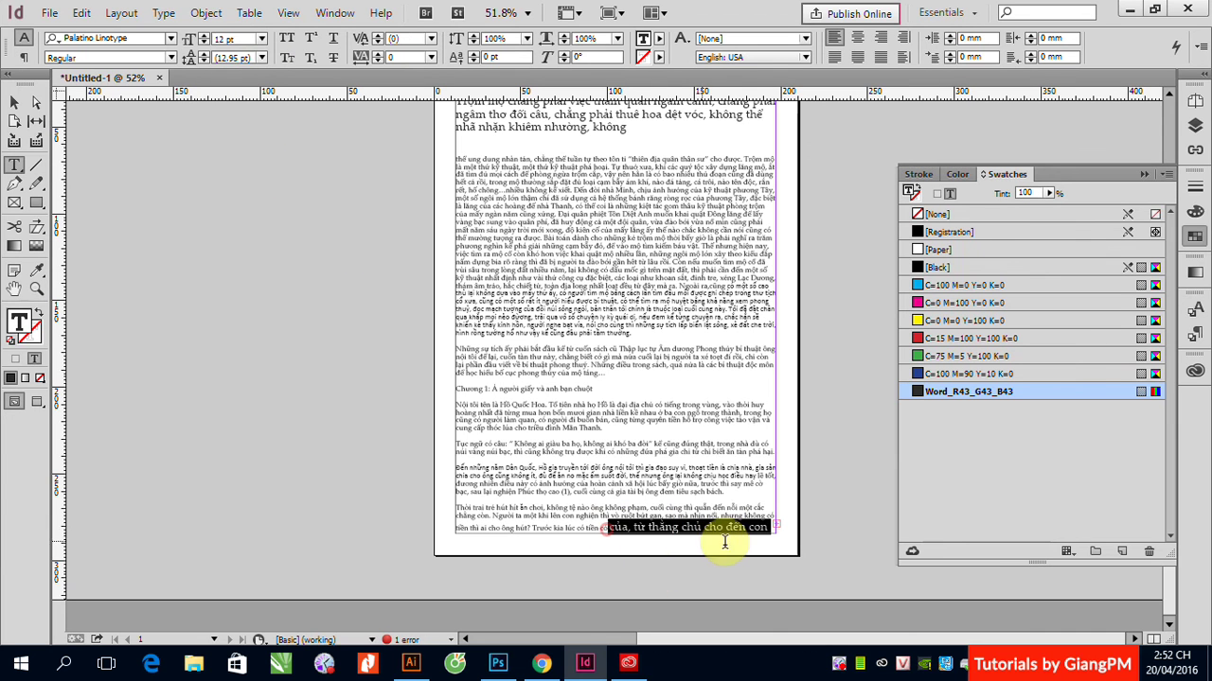
{"action": "left_click", "coordinate": [261, 39]}
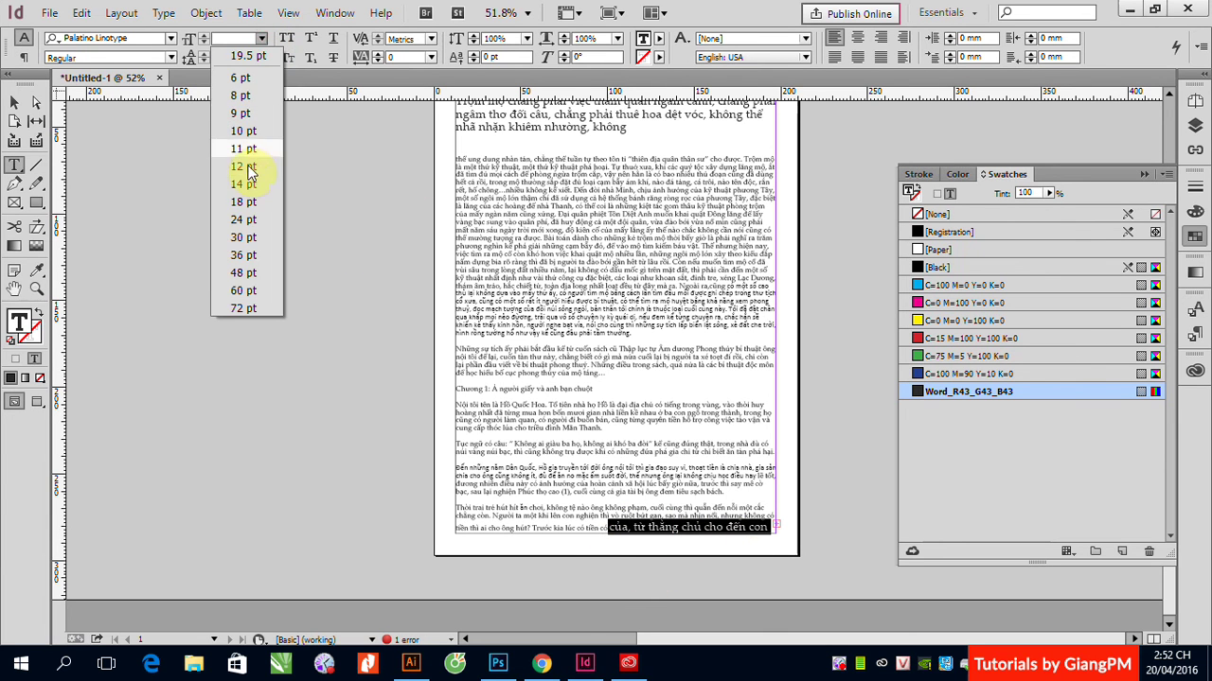
{"action": "left_click", "coordinate": [256, 171]}
{"action": "left_click", "coordinate": [722, 526]}
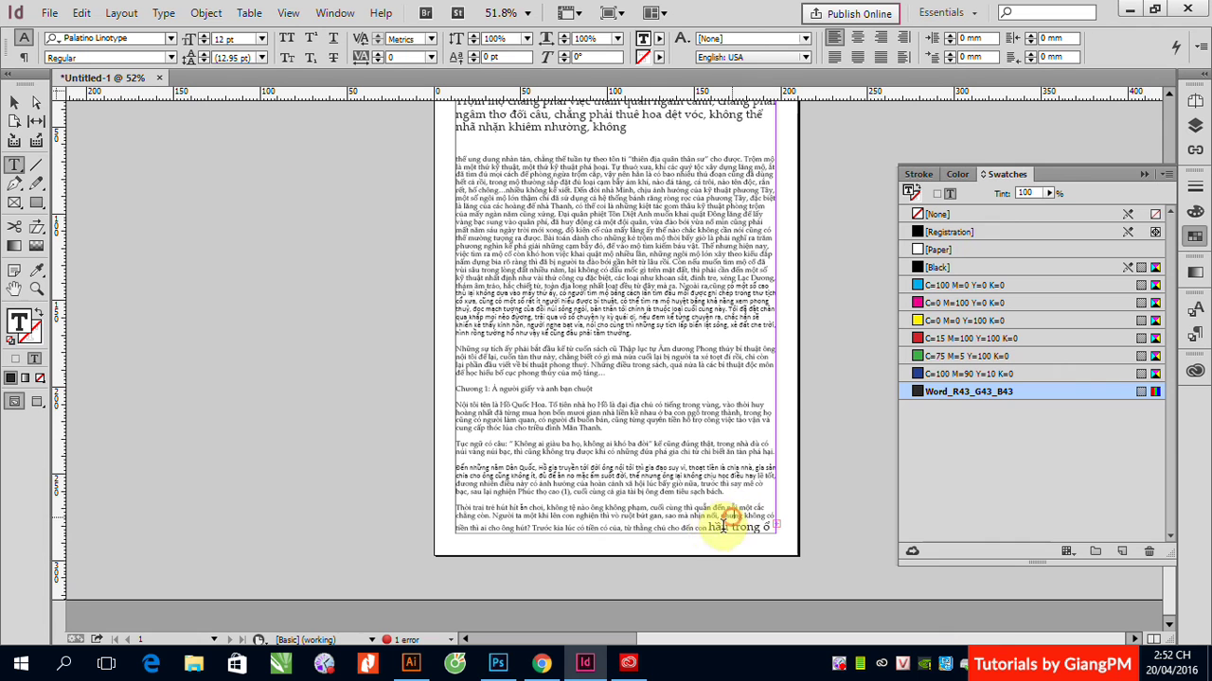
{"action": "left_click_drag", "start_coordinate": [708, 527], "coordinate": [825, 546]}
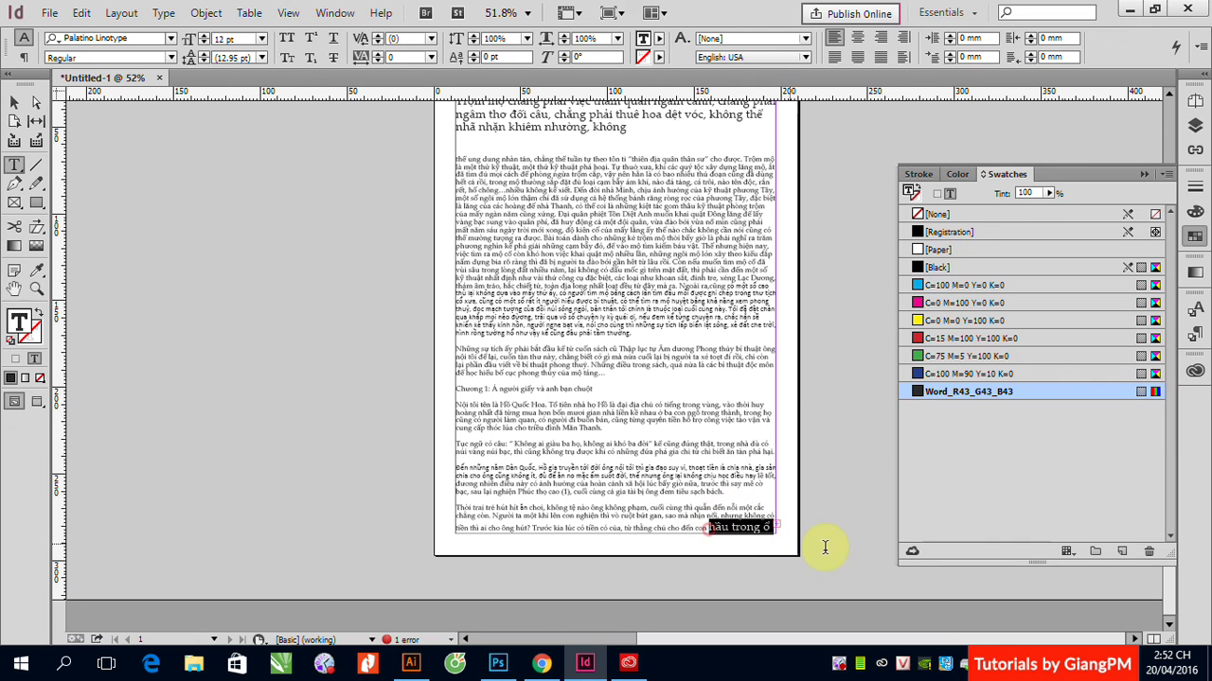
{"action": "left_click", "coordinate": [261, 39]}
{"action": "left_click", "coordinate": [241, 165]}
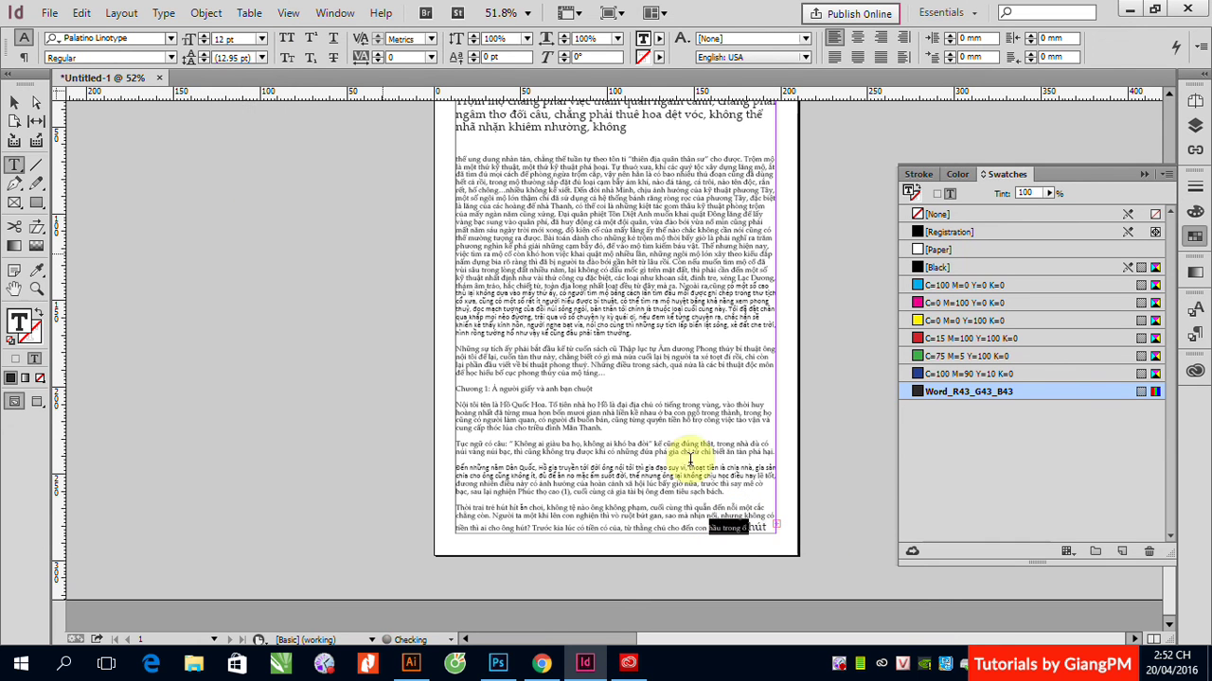
Step: Reduce the remaining oversized words "hút ấy" at the end of the text frame to 12 pt
{"action": "left_click", "coordinate": [754, 524]}
{"action": "double_click", "coordinate": [754, 525]}
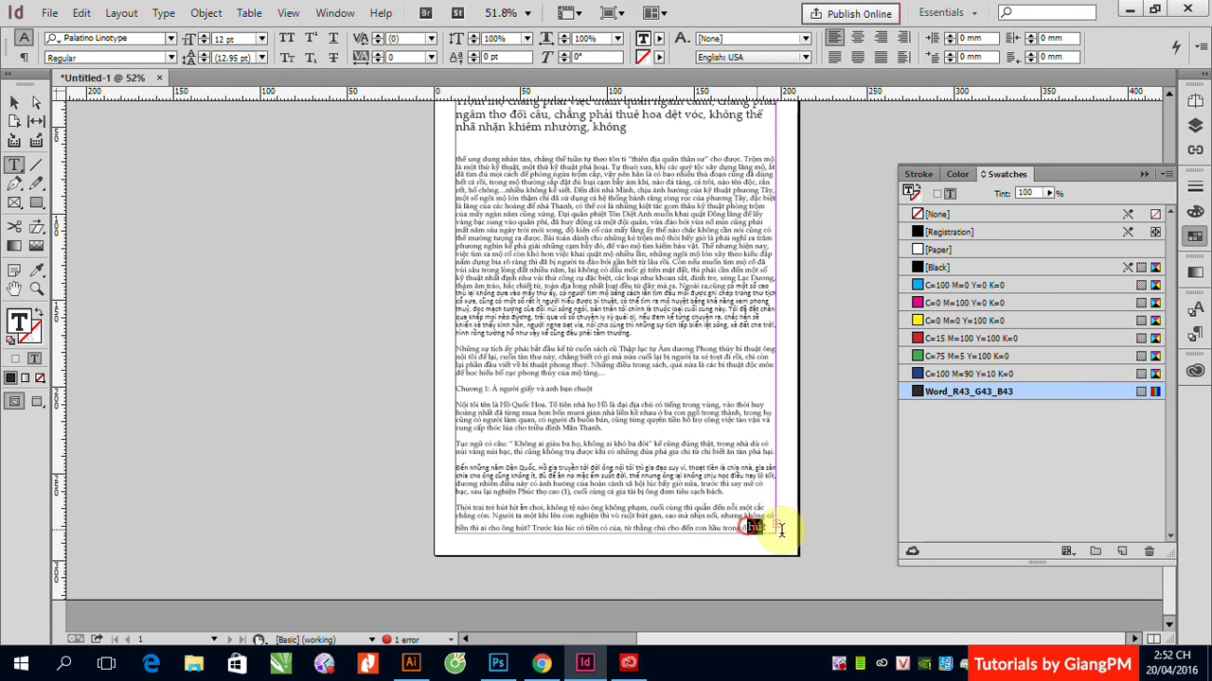
{"action": "left_click", "coordinate": [261, 38]}
{"action": "left_click", "coordinate": [244, 167]}
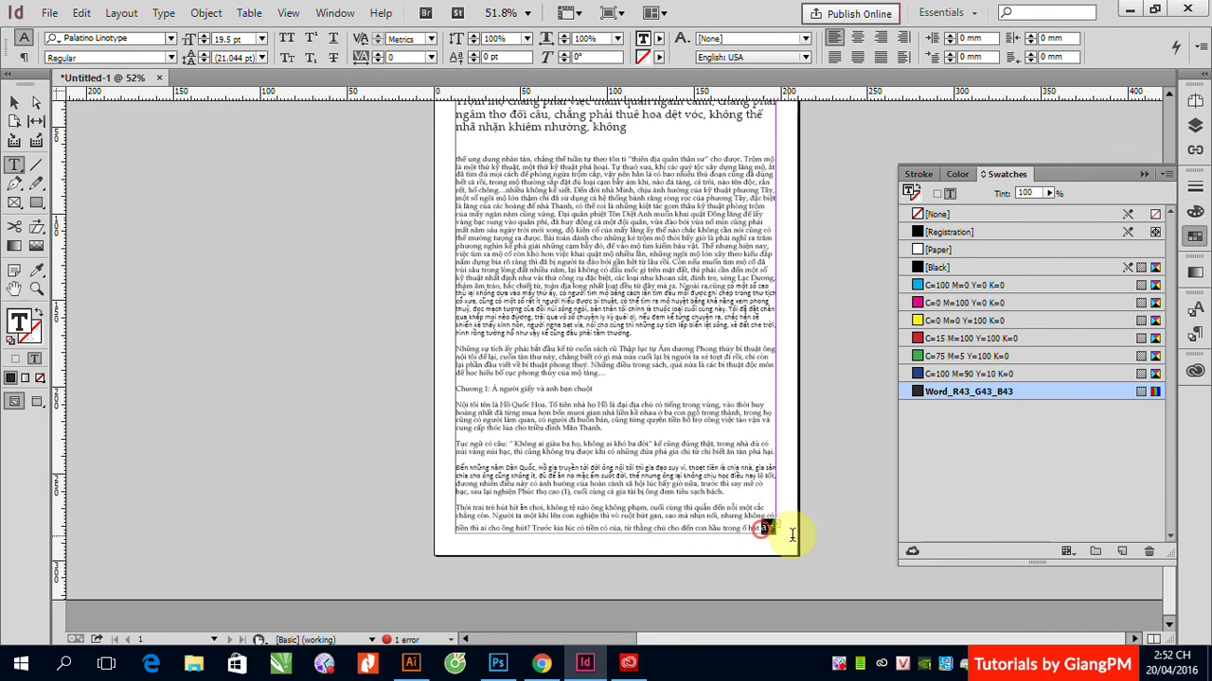
{"action": "double_click", "coordinate": [766, 526]}
{"action": "left_click", "coordinate": [260, 40]}
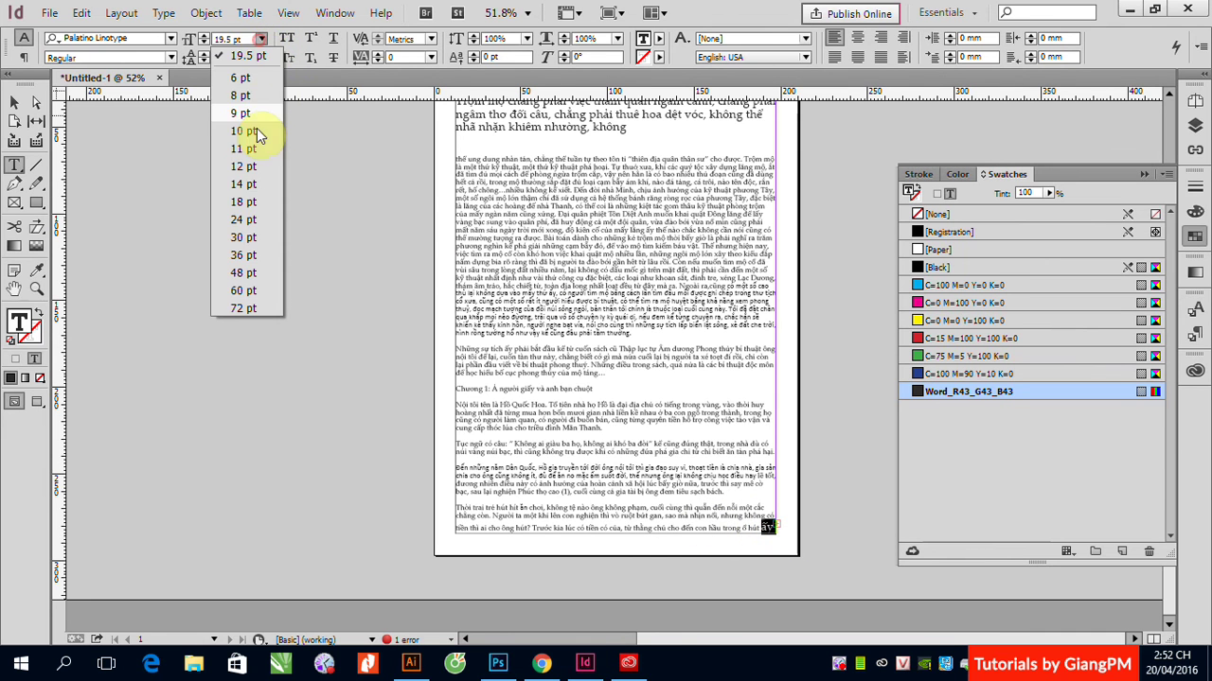
{"action": "left_click", "coordinate": [242, 167]}
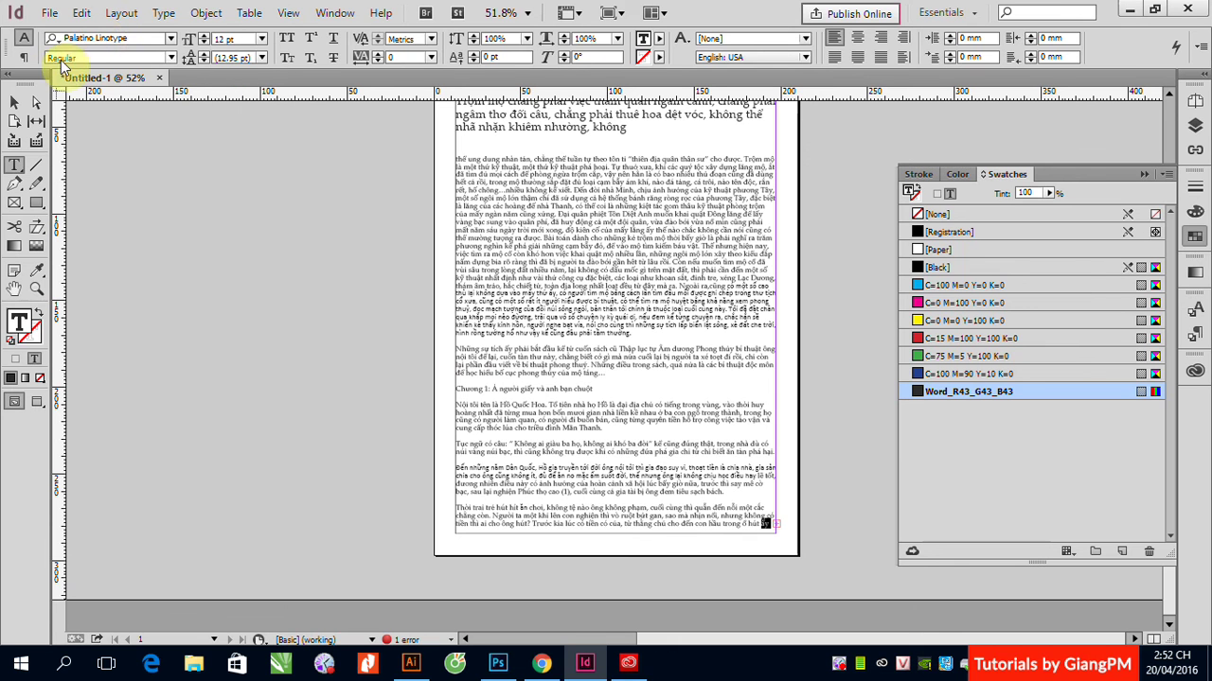
Step: Deselect the text frame and begin placing a file, browsing to the Setup (D:) drive
{"action": "left_click", "coordinate": [13, 104]}
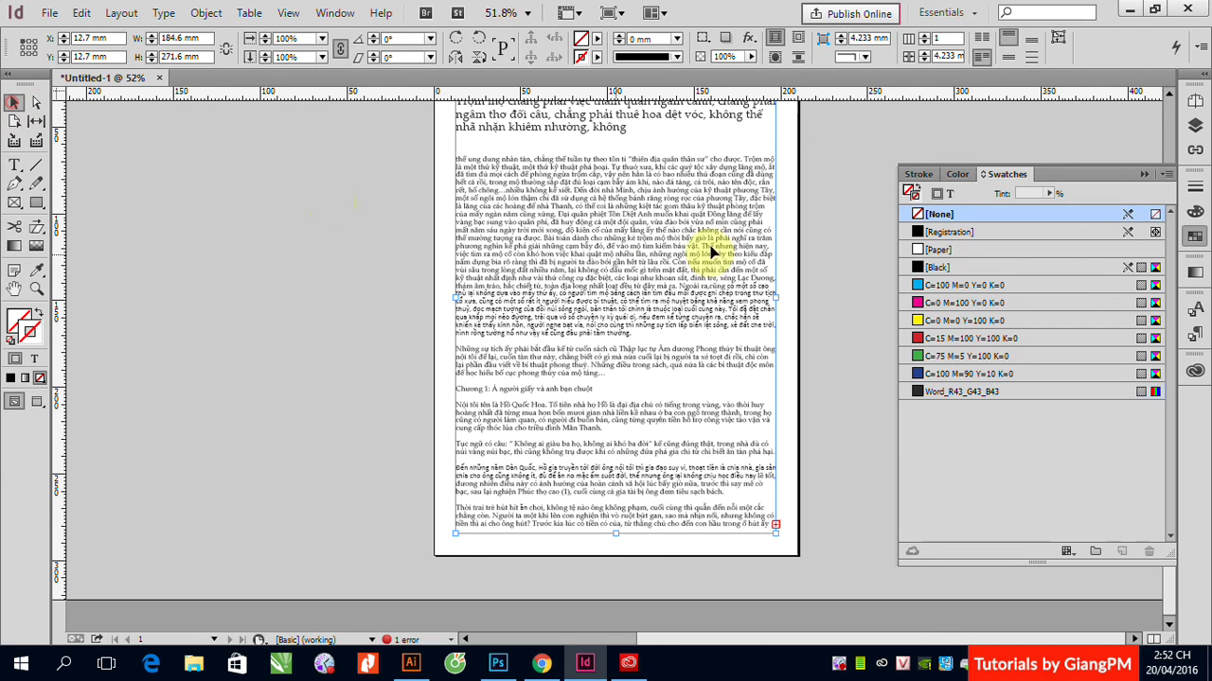
{"action": "left_click", "coordinate": [644, 216]}
{"action": "scroll", "coordinate": [643, 284], "scroll_direction": "up", "scroll_amount": 2}
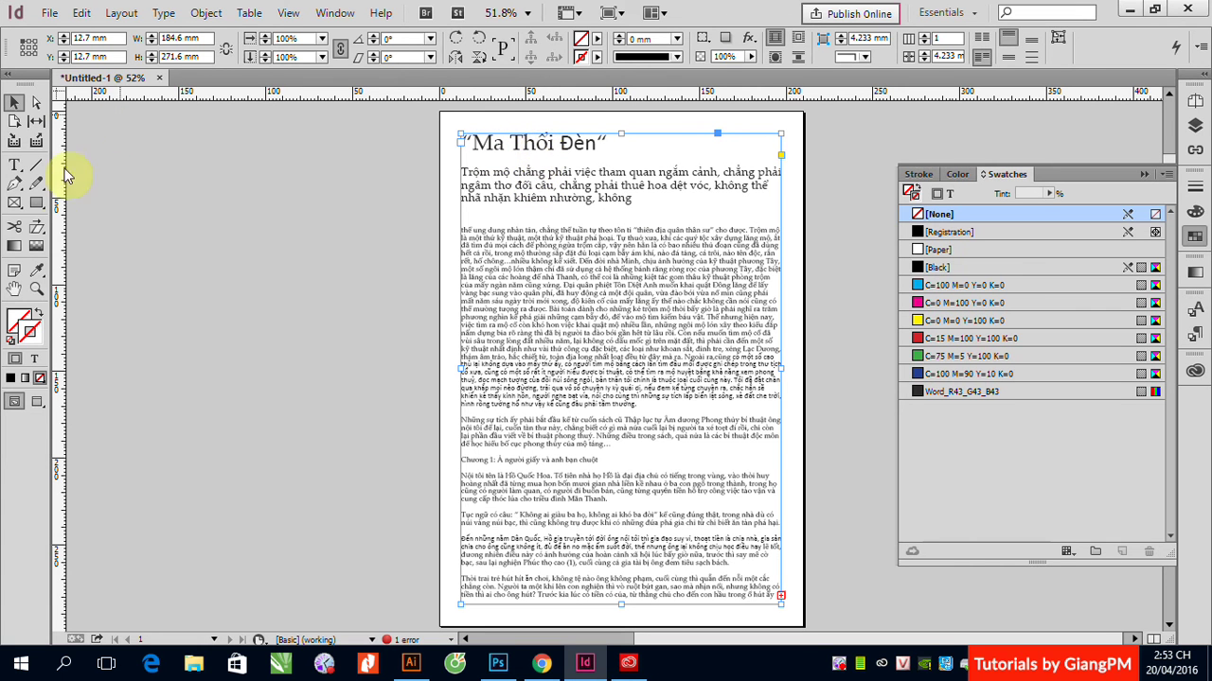
{"action": "left_click", "coordinate": [142, 225]}
{"action": "left_click", "coordinate": [49, 12]}
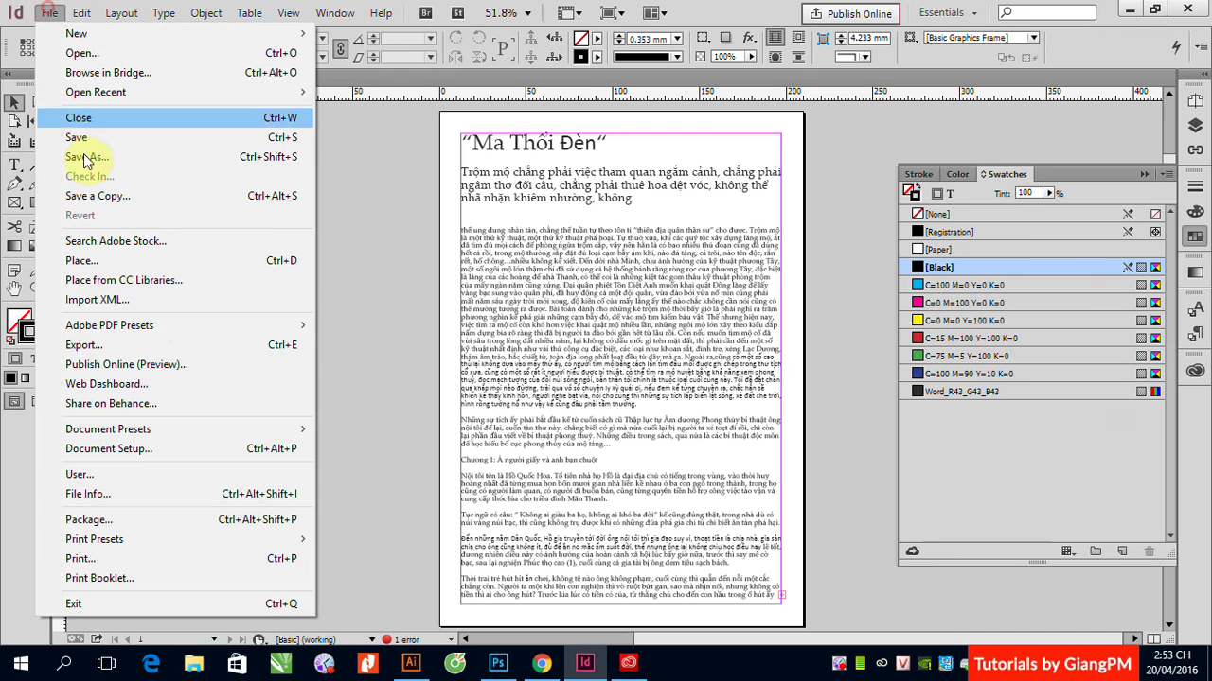
{"action": "left_click", "coordinate": [132, 261]}
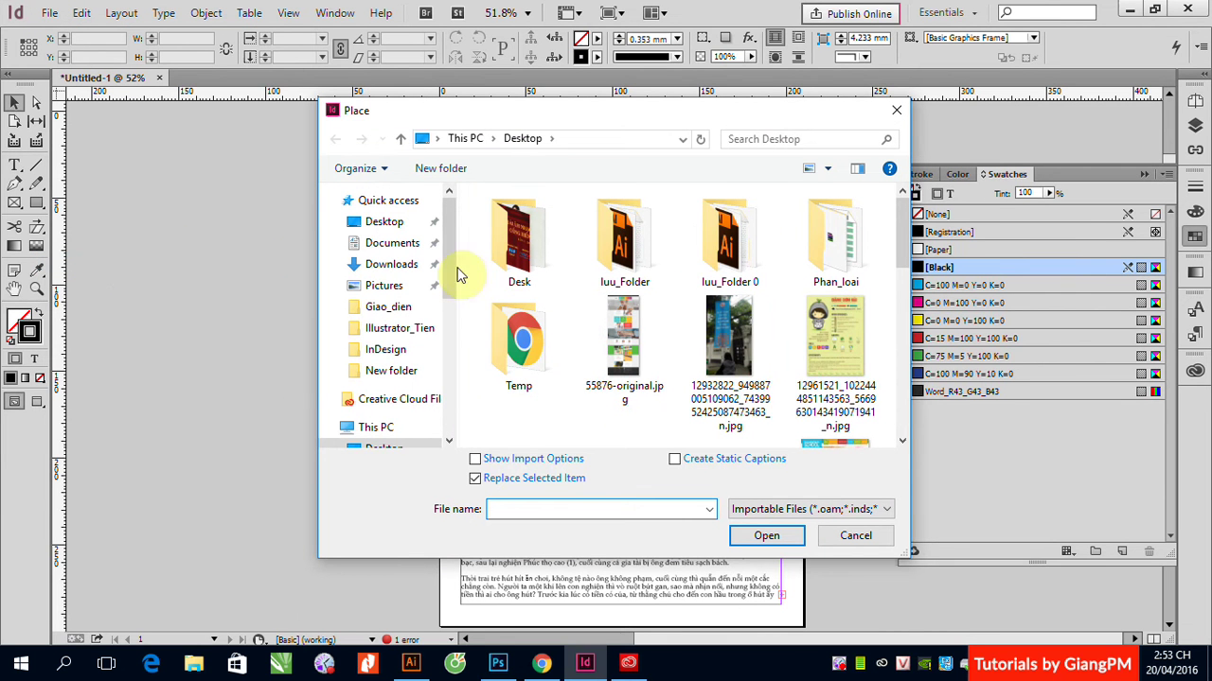
{"action": "left_click_drag", "start_coordinate": [449, 270], "coordinate": [448, 411]}
{"action": "left_click", "coordinate": [390, 342]}
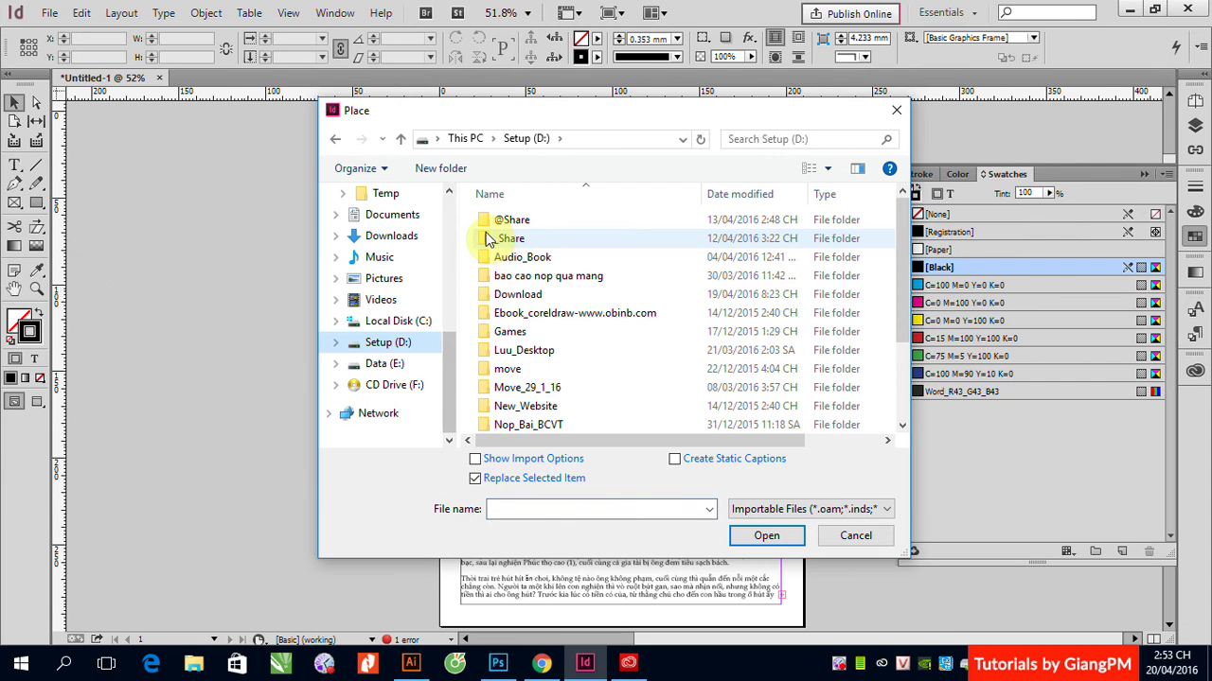
Step: Look through the _Share folder for an image to place and return to the Setup (D:) drive
{"action": "double_click", "coordinate": [514, 240]}
{"action": "scroll", "coordinate": [674, 306], "scroll_direction": "down", "scroll_amount": 5}
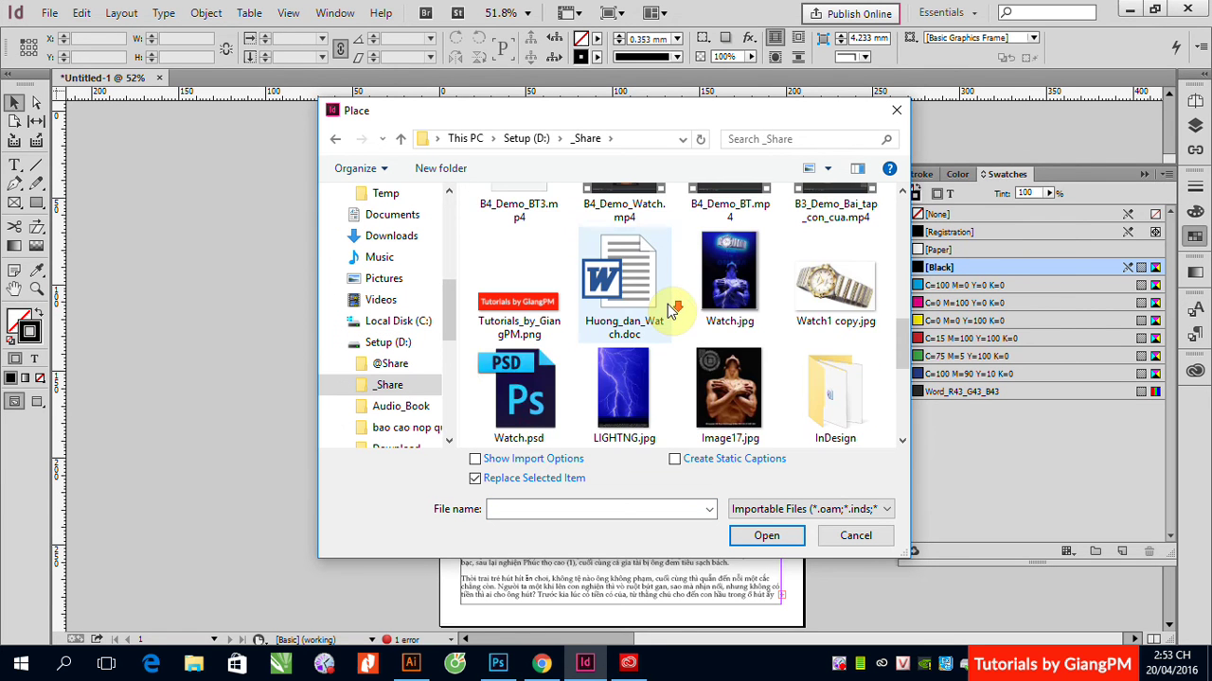
{"action": "scroll", "coordinate": [670, 325], "scroll_direction": "down", "scroll_amount": 2}
{"action": "scroll", "coordinate": [670, 325], "scroll_direction": "down", "scroll_amount": 3}
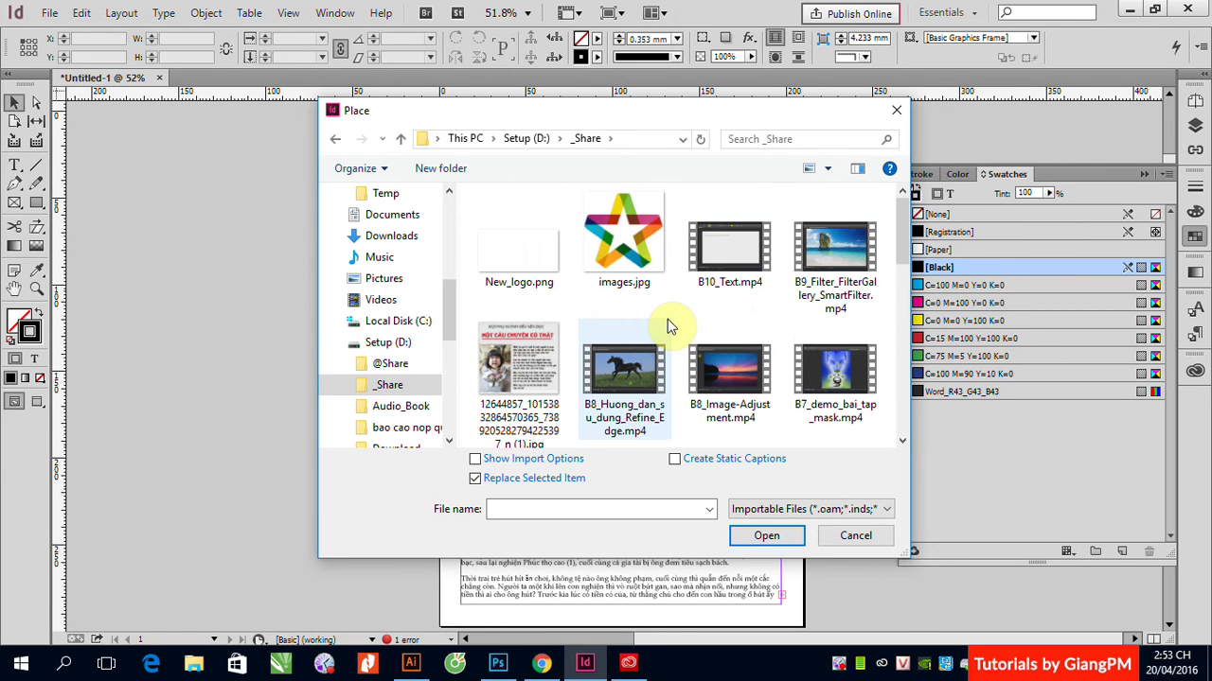
{"action": "left_click", "coordinate": [526, 139]}
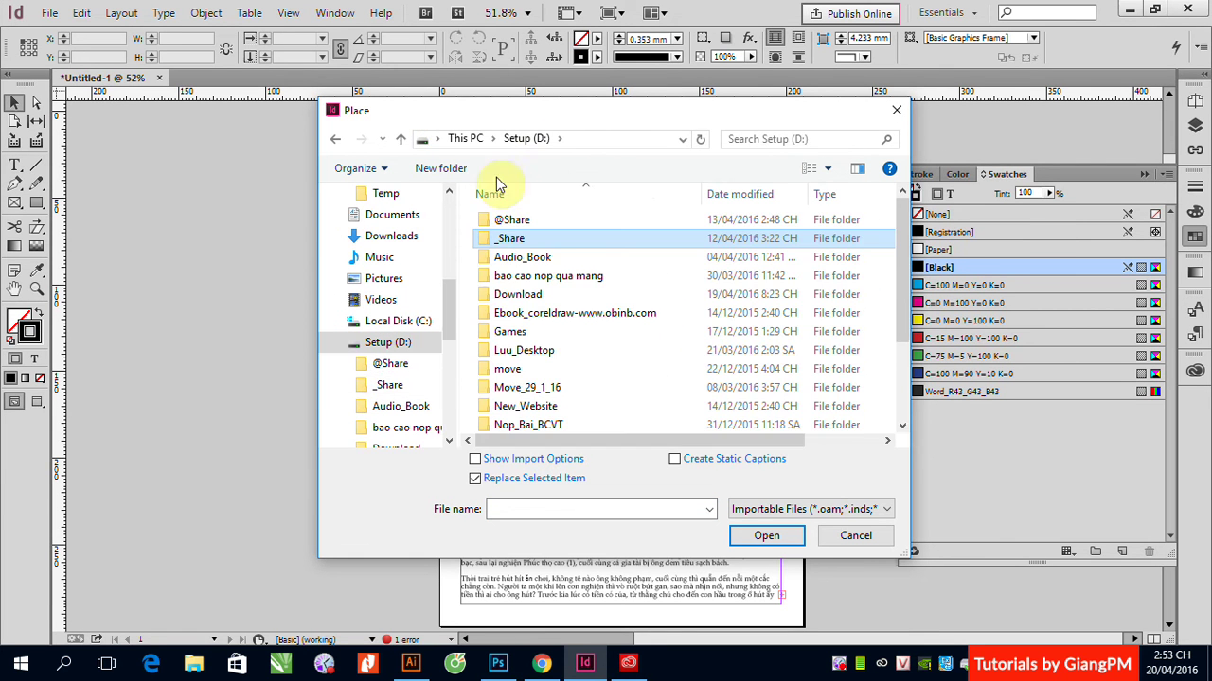
{"action": "double_click", "coordinate": [500, 216]}
{"action": "scroll", "coordinate": [665, 329], "scroll_direction": "down", "scroll_amount": 3}
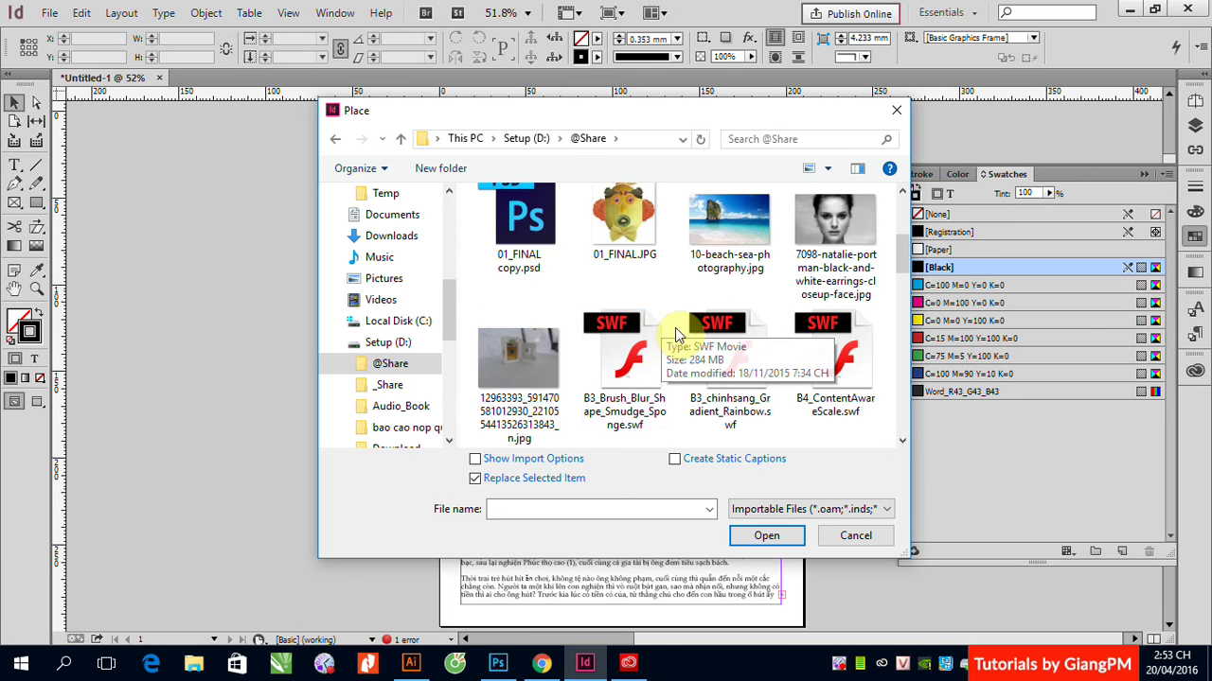
{"action": "scroll", "coordinate": [674, 328], "scroll_direction": "down", "scroll_amount": 2}
{"action": "scroll", "coordinate": [765, 349], "scroll_direction": "down", "scroll_amount": 1}
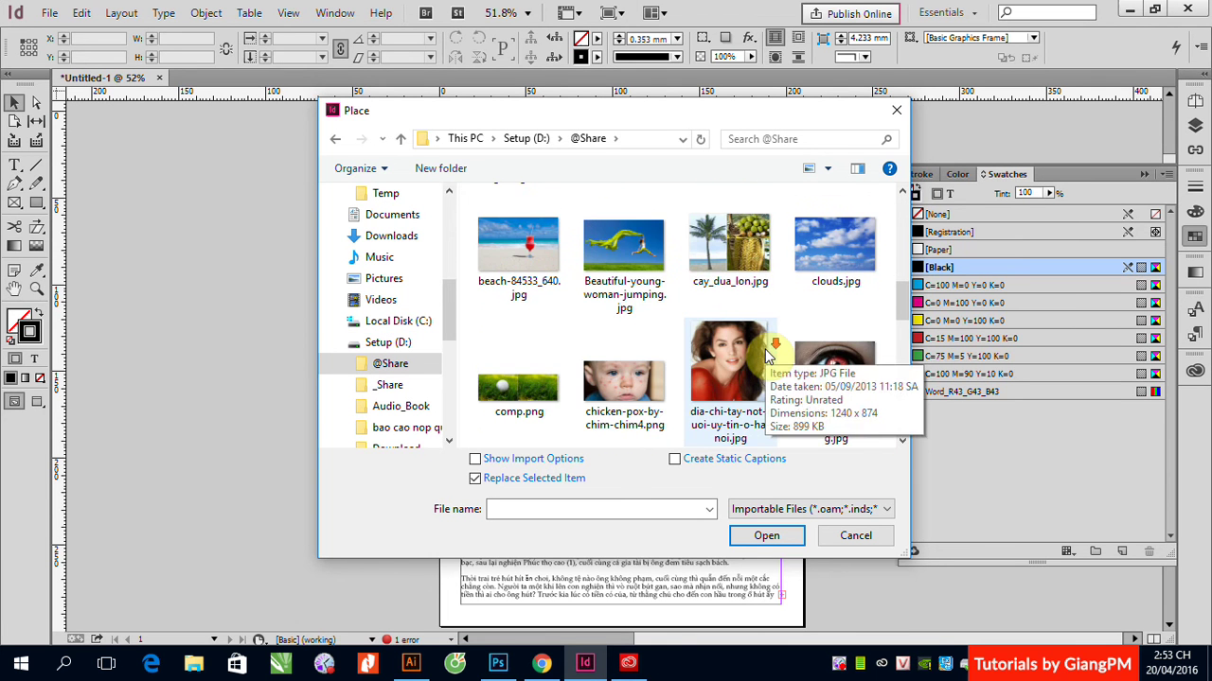
{"action": "scroll", "coordinate": [769, 355], "scroll_direction": "down", "scroll_amount": 2}
{"action": "scroll", "coordinate": [766, 350], "scroll_direction": "down", "scroll_amount": 1}
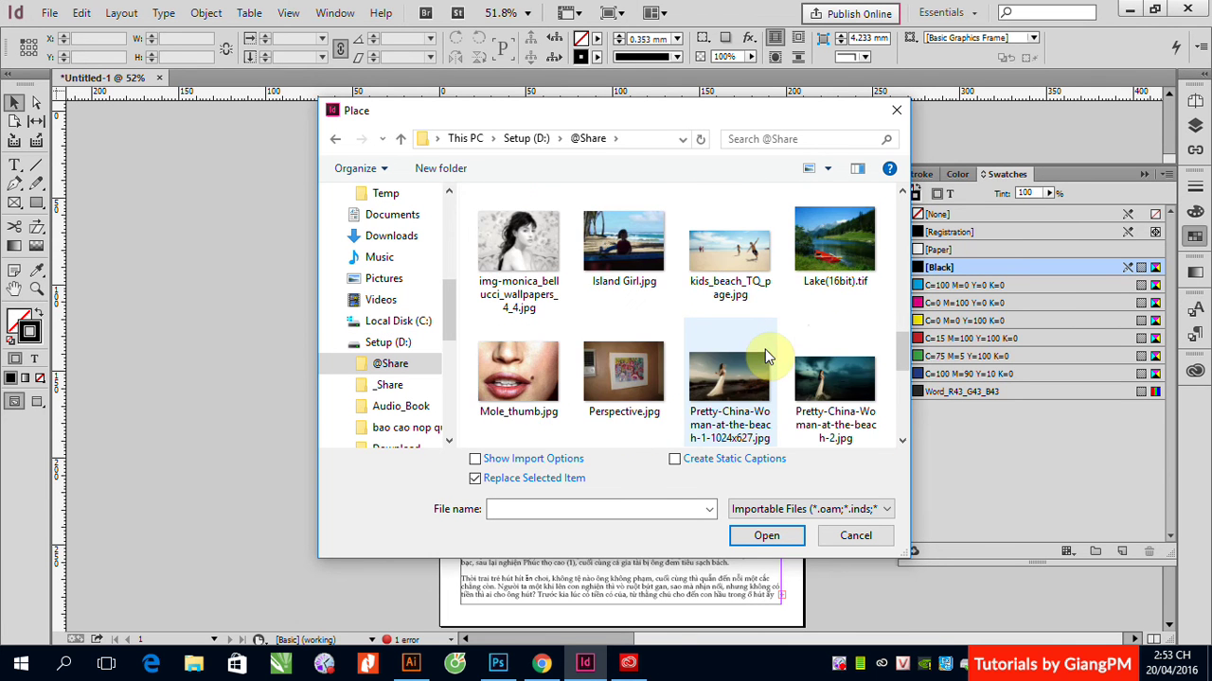
{"action": "left_click", "coordinate": [809, 237]}
{"action": "left_click", "coordinate": [767, 536]}
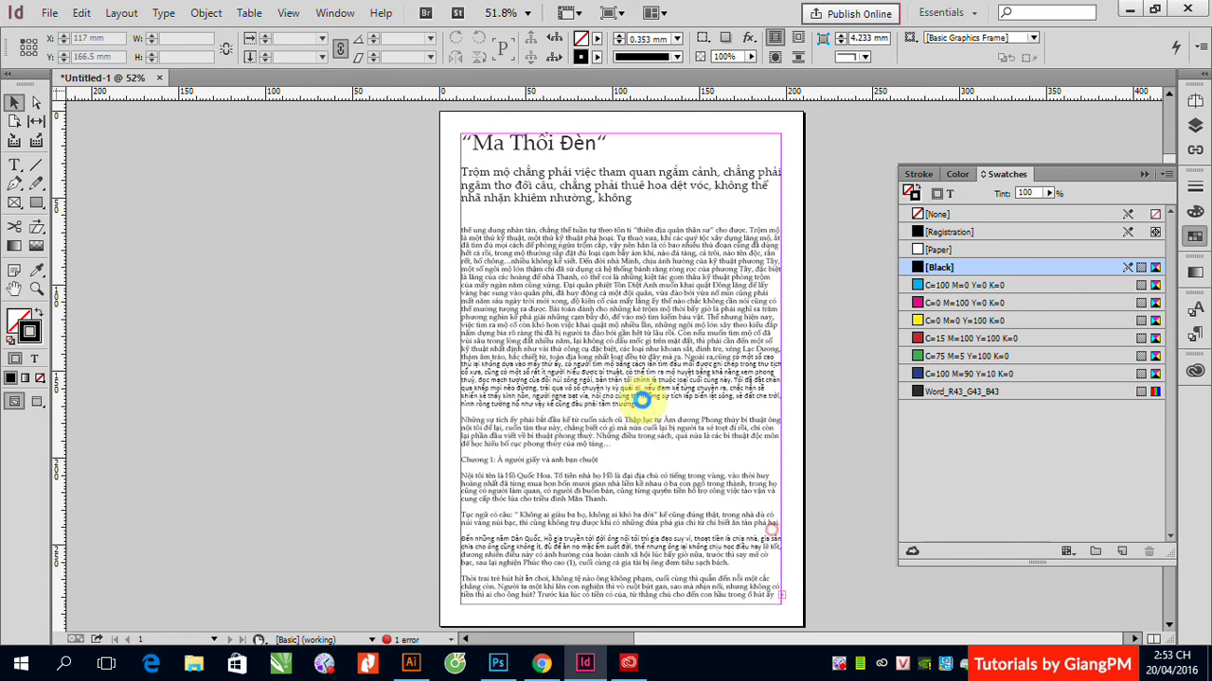
{"action": "left_click", "coordinate": [464, 396]}
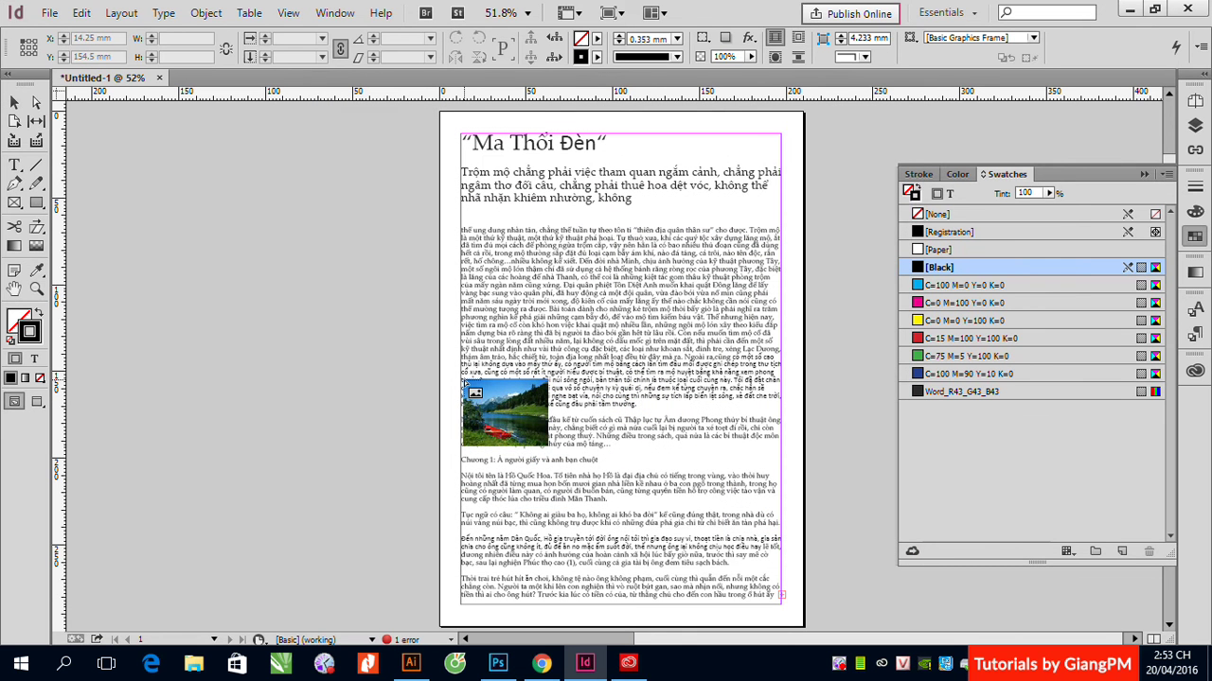
{"action": "left_click", "coordinate": [458, 374]}
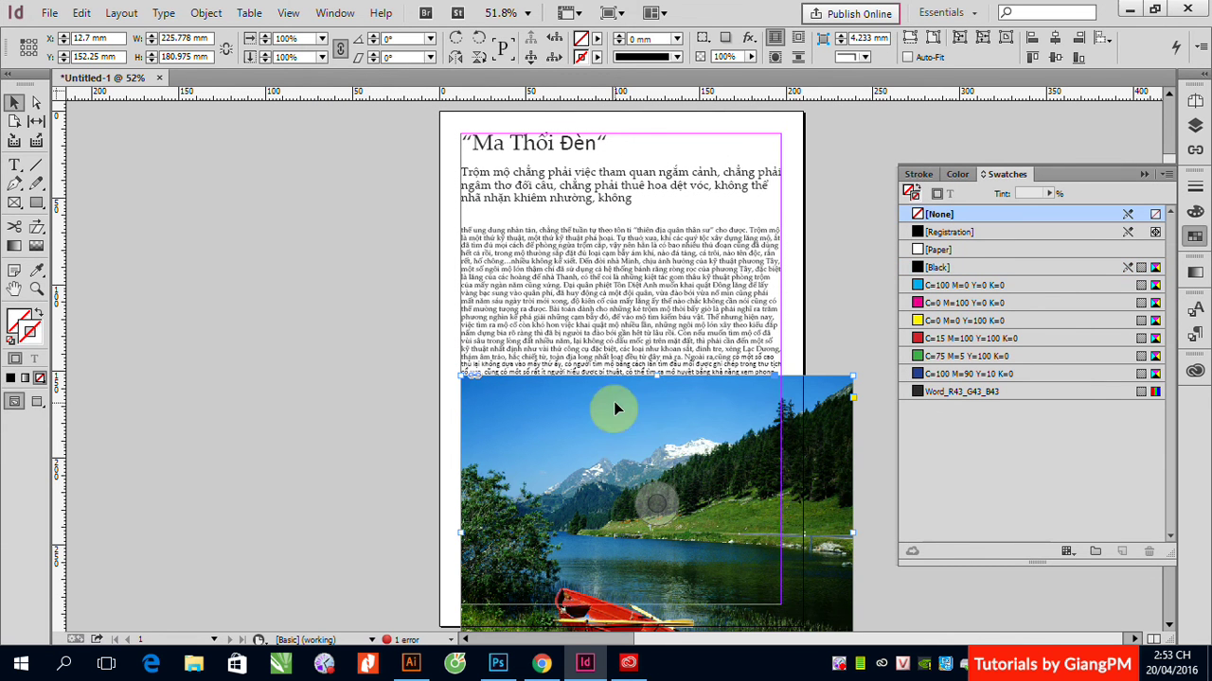
Step: Align the lake image with the page's left edge at about Y 129 mm and crop its frame to about 217.5 × 174.3 mm
{"action": "scroll", "coordinate": [660, 440], "scroll_direction": "down", "scroll_amount": 3}
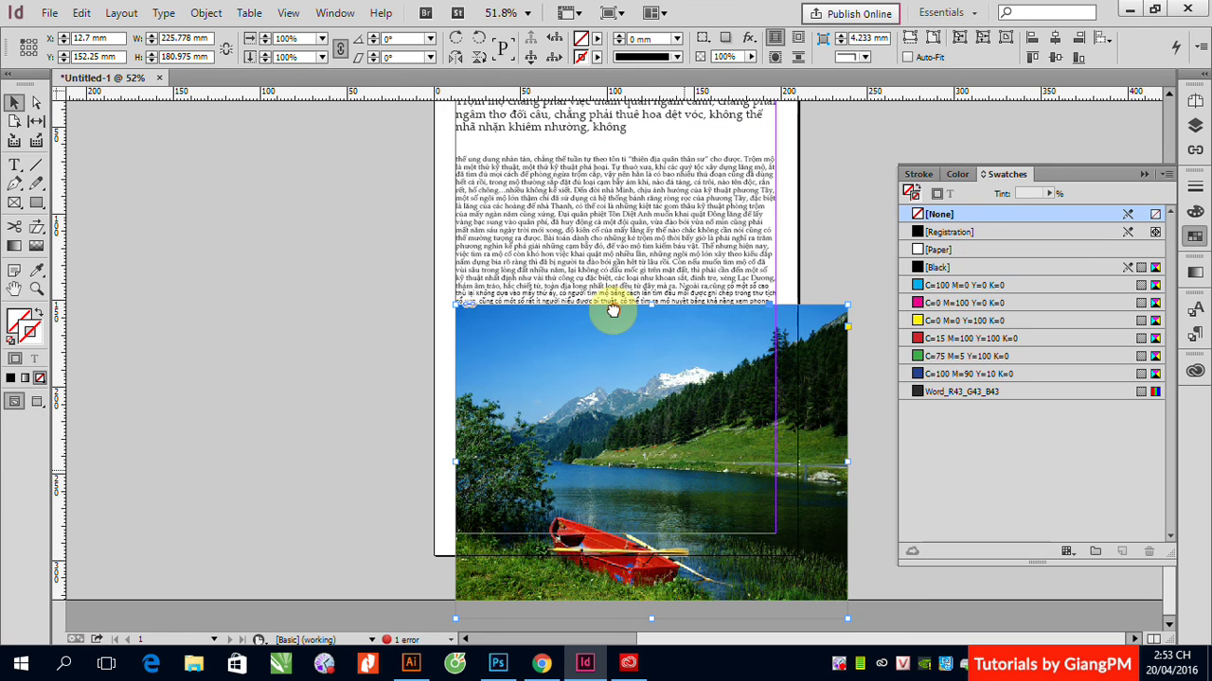
{"action": "left_click_drag", "start_coordinate": [834, 430], "coordinate": [812, 365]}
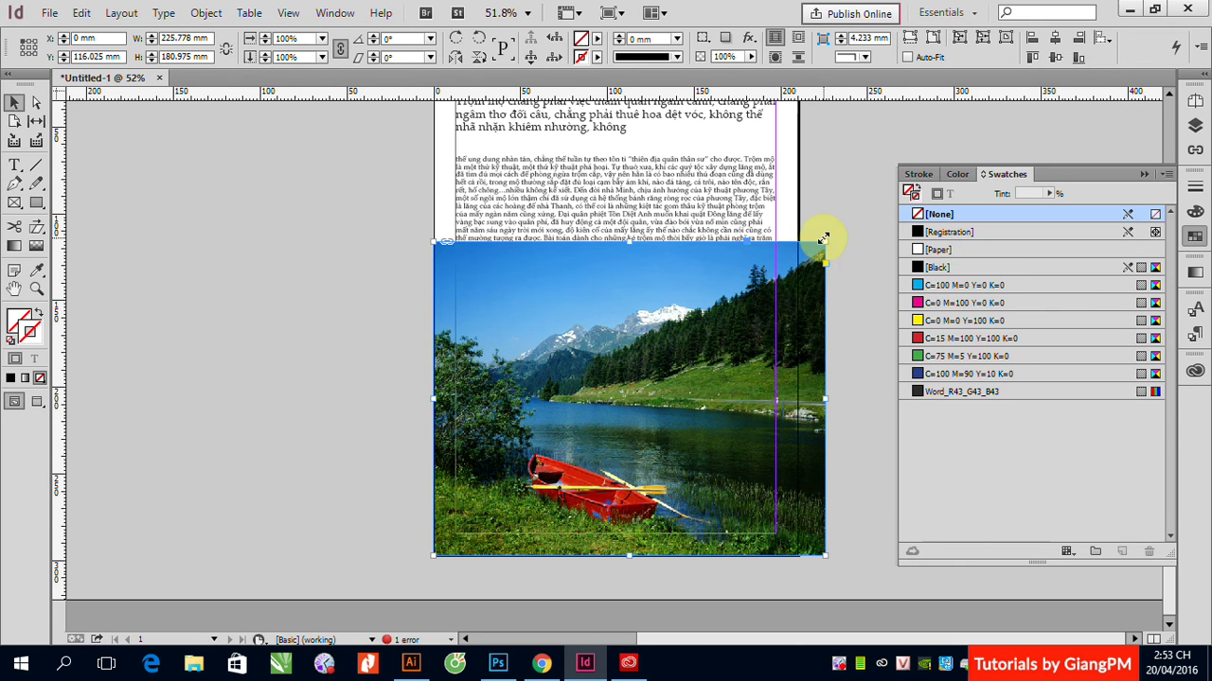
{"action": "left_click_drag", "start_coordinate": [821, 244], "coordinate": [810, 253]}
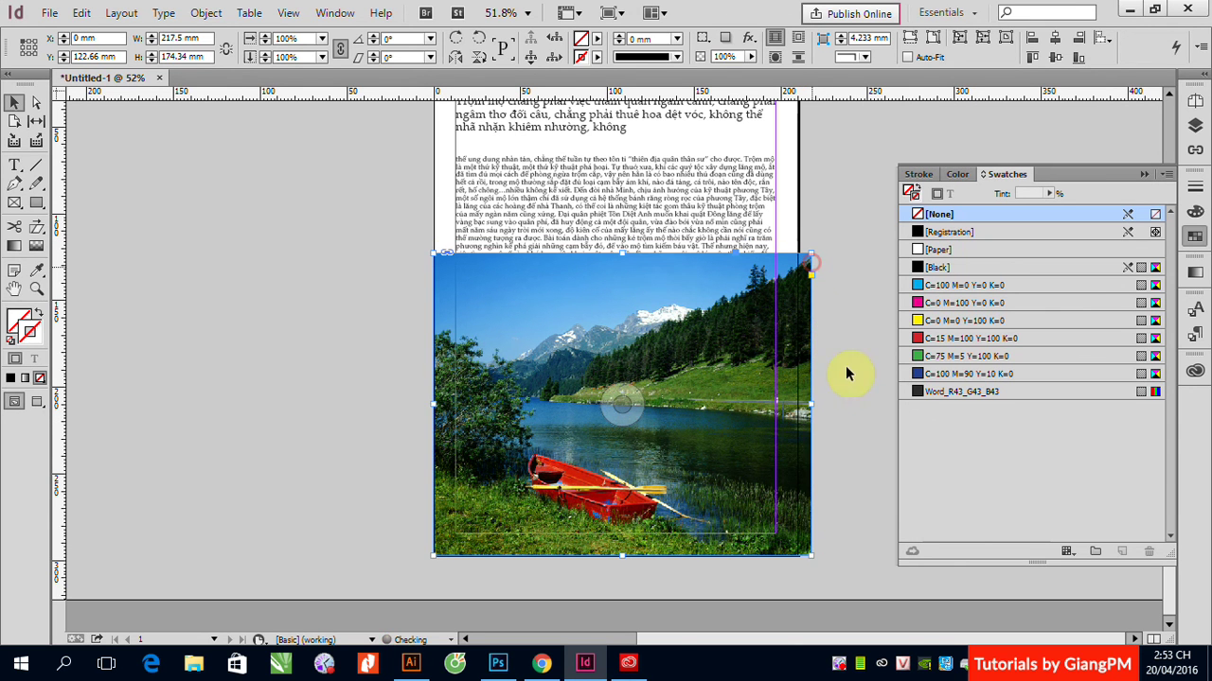
{"action": "mouse_move", "coordinate": [792, 451]}
{"action": "left_mouse_down"}
{"action": "mouse_move", "coordinate": [797, 473]}
{"action": "mouse_move", "coordinate": [791, 463]}
{"action": "left_mouse_up"}
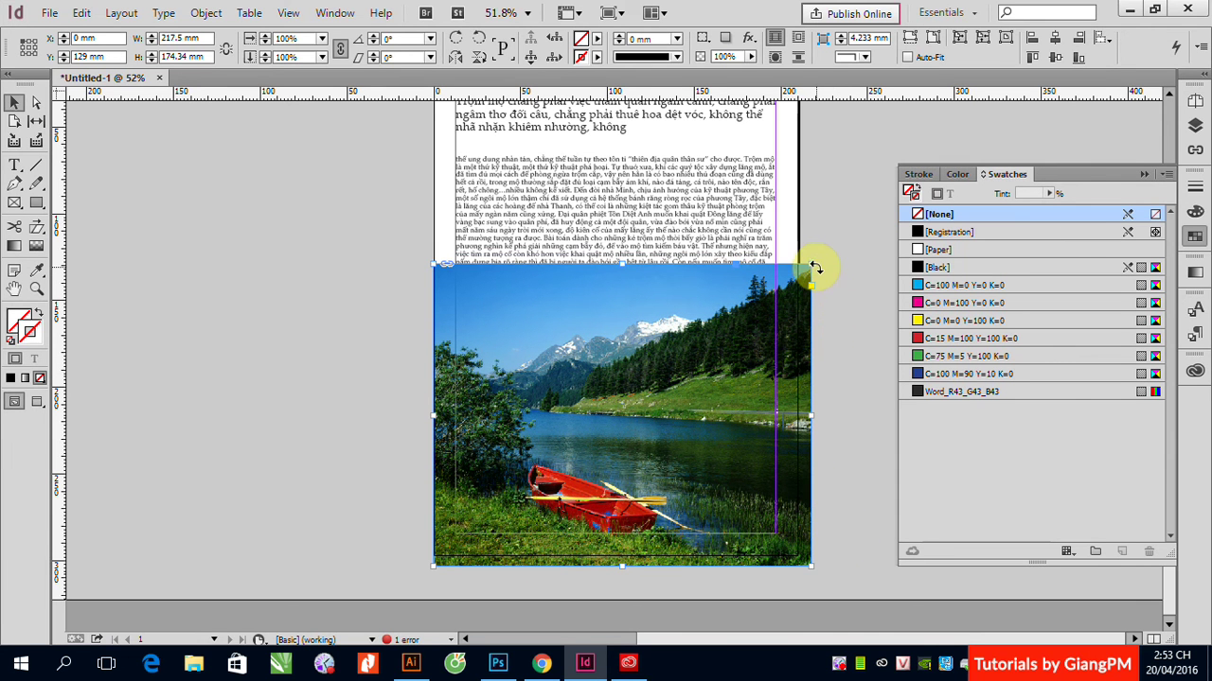
Step: Trim the lake image's frame from its right corners to about 214.5 × 171.9 mm and deselect it
{"action": "left_click_drag", "start_coordinate": [813, 264], "coordinate": [808, 268]}
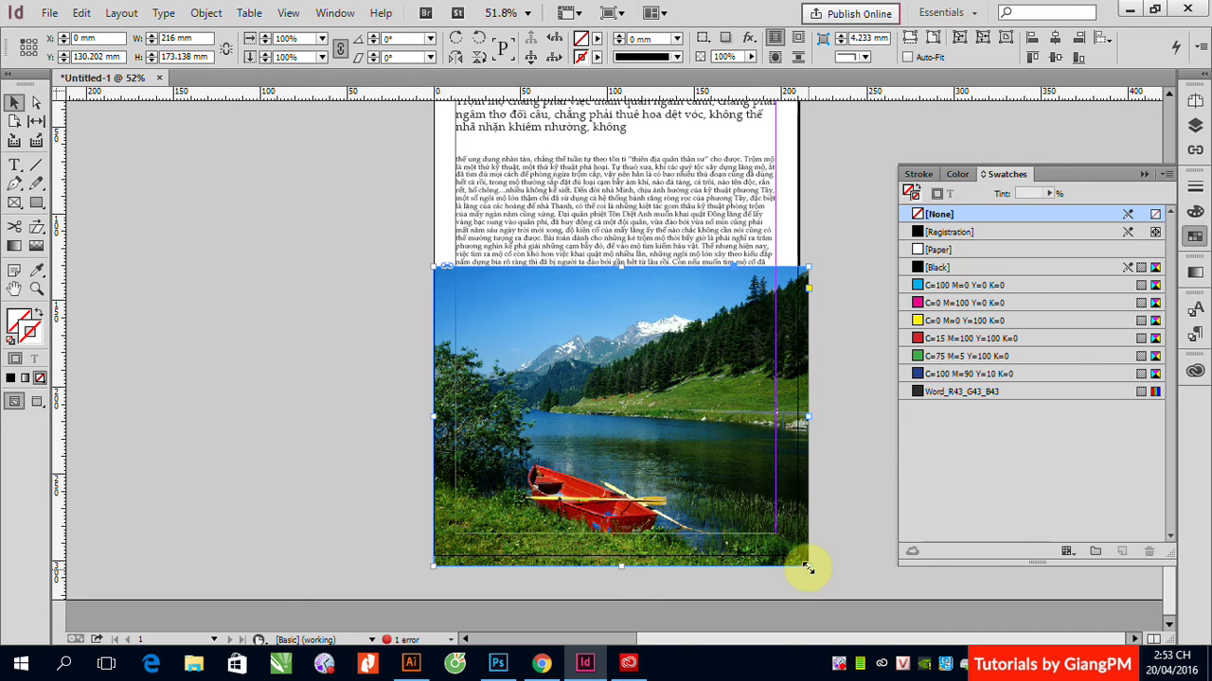
{"action": "left_click_drag", "start_coordinate": [808, 567], "coordinate": [807, 564]}
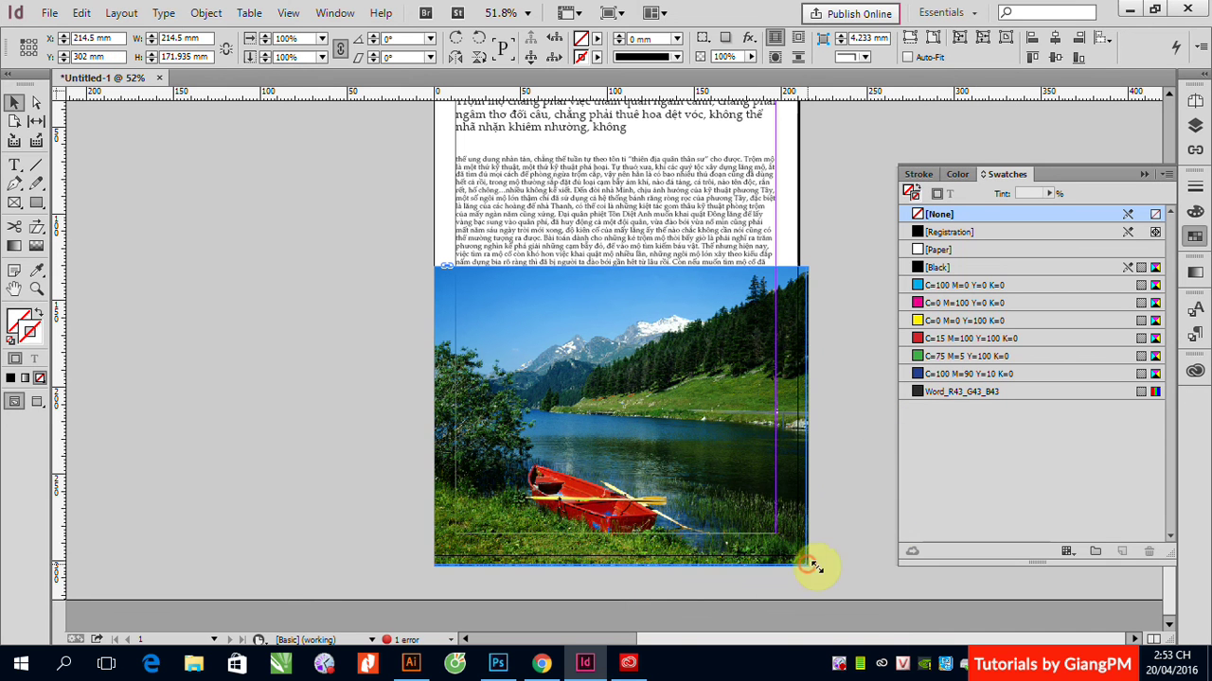
{"action": "left_click", "coordinate": [817, 475]}
{"action": "left_click", "coordinate": [801, 477]}
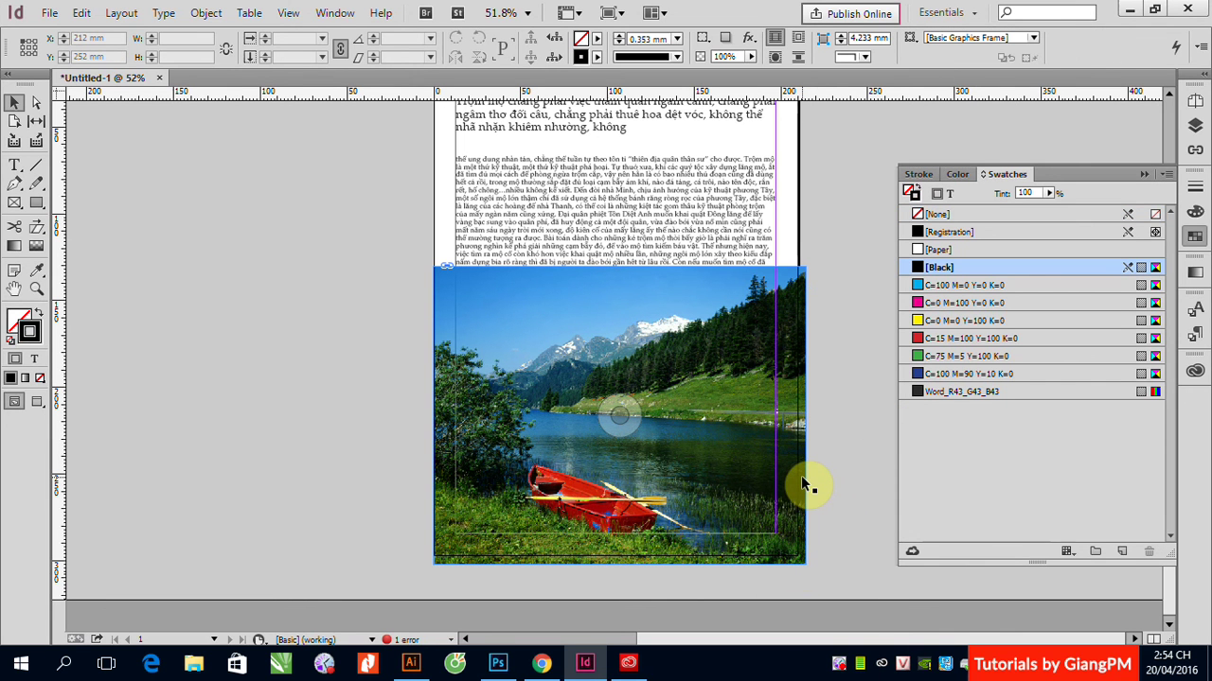
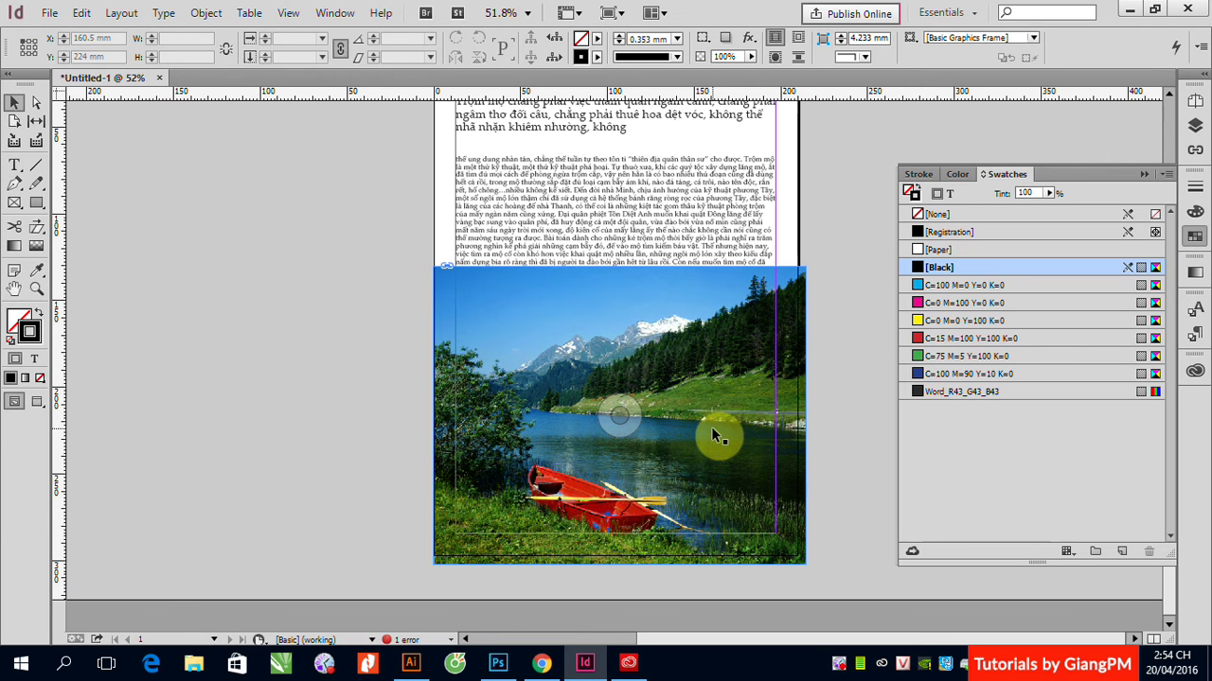
Step: Send the lake image behind the story text frame and deselect it
{"action": "left_click", "coordinate": [795, 439]}
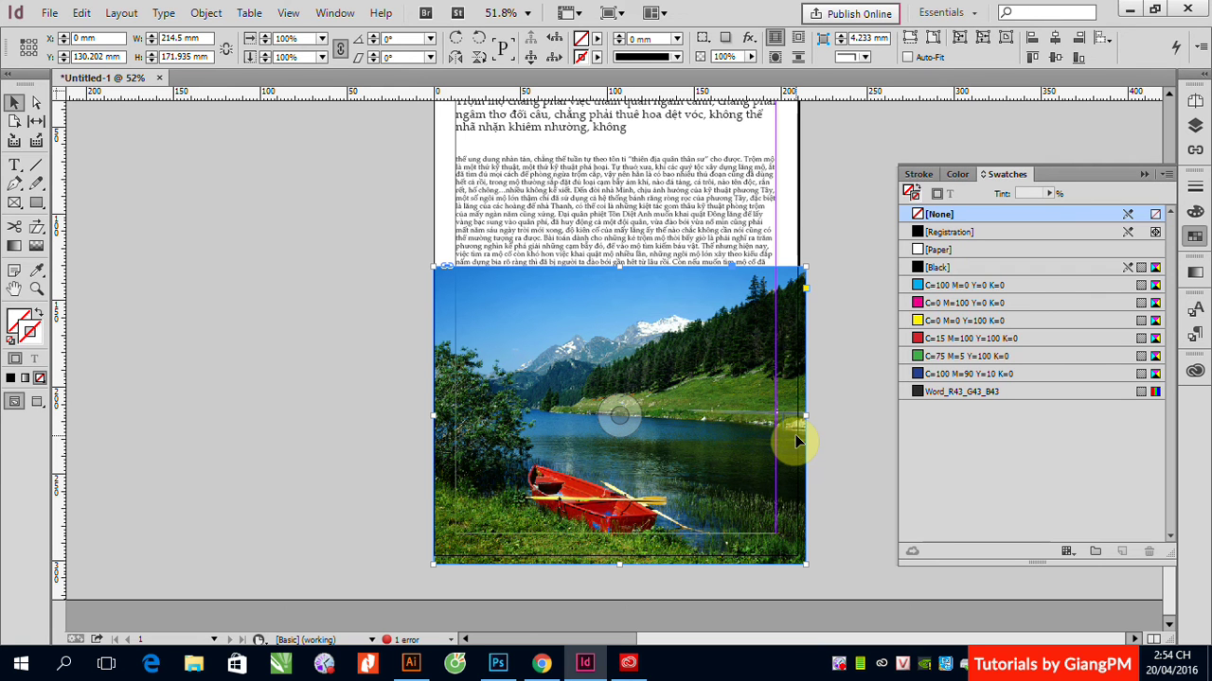
{"action": "left_click", "coordinate": [799, 401]}
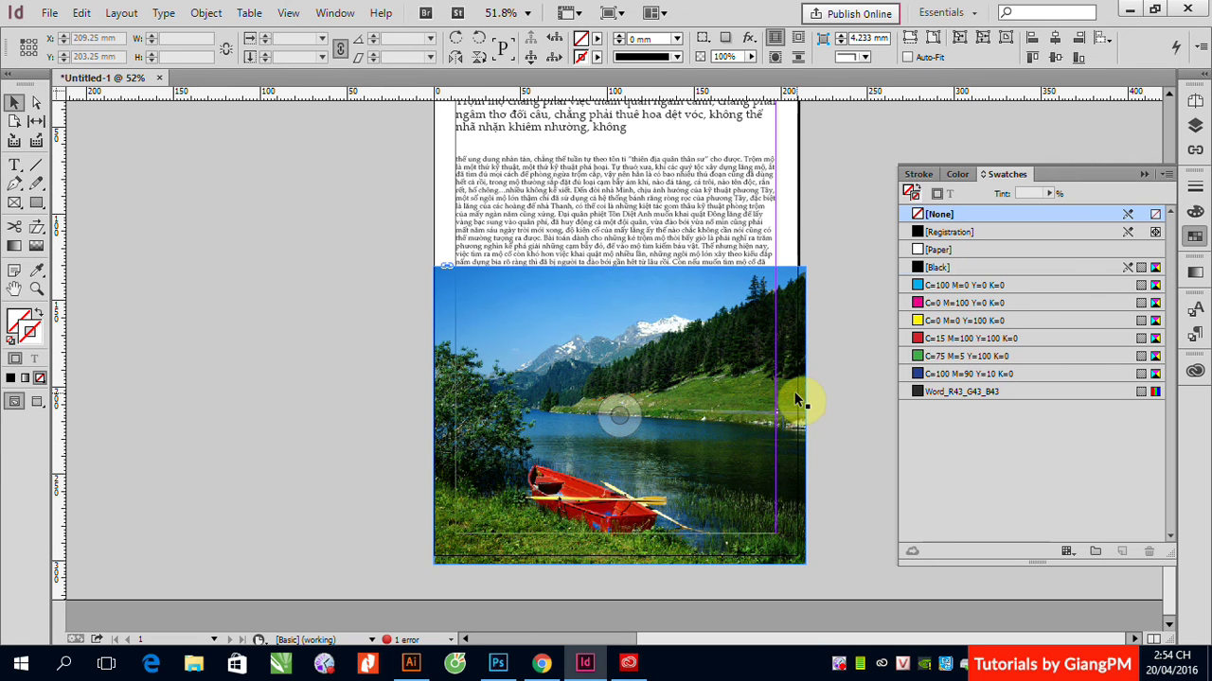
{"action": "left_click", "coordinate": [795, 399]}
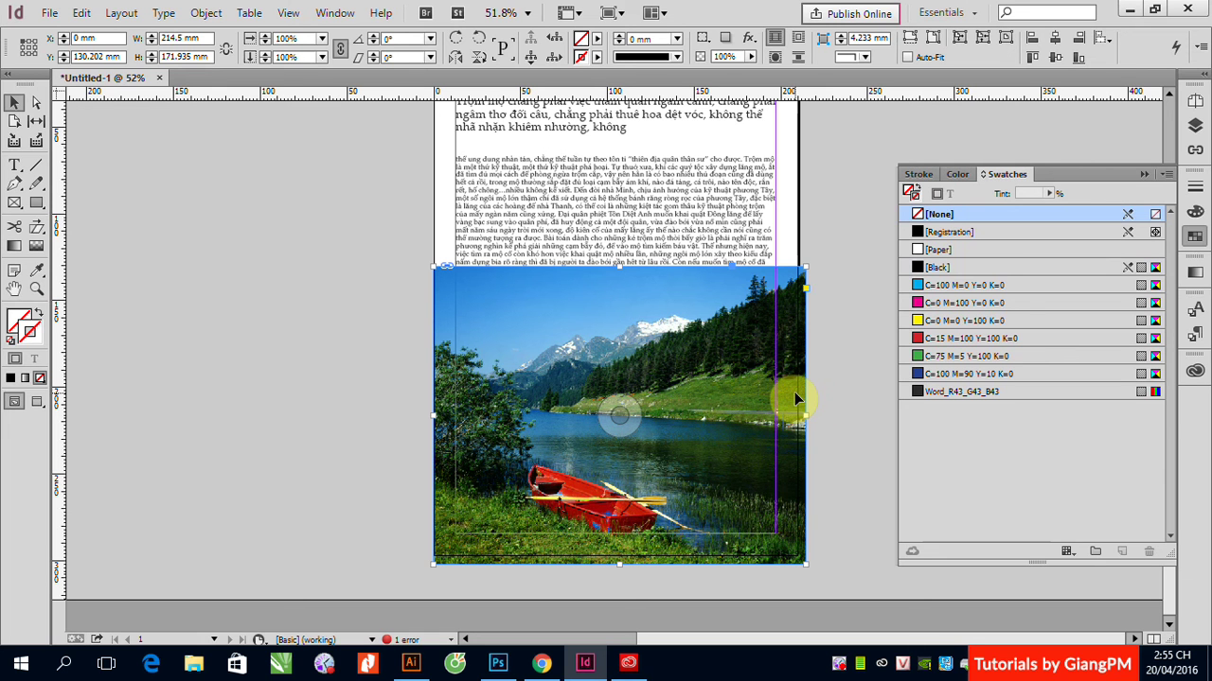
{"action": "left_click", "coordinate": [787, 391]}
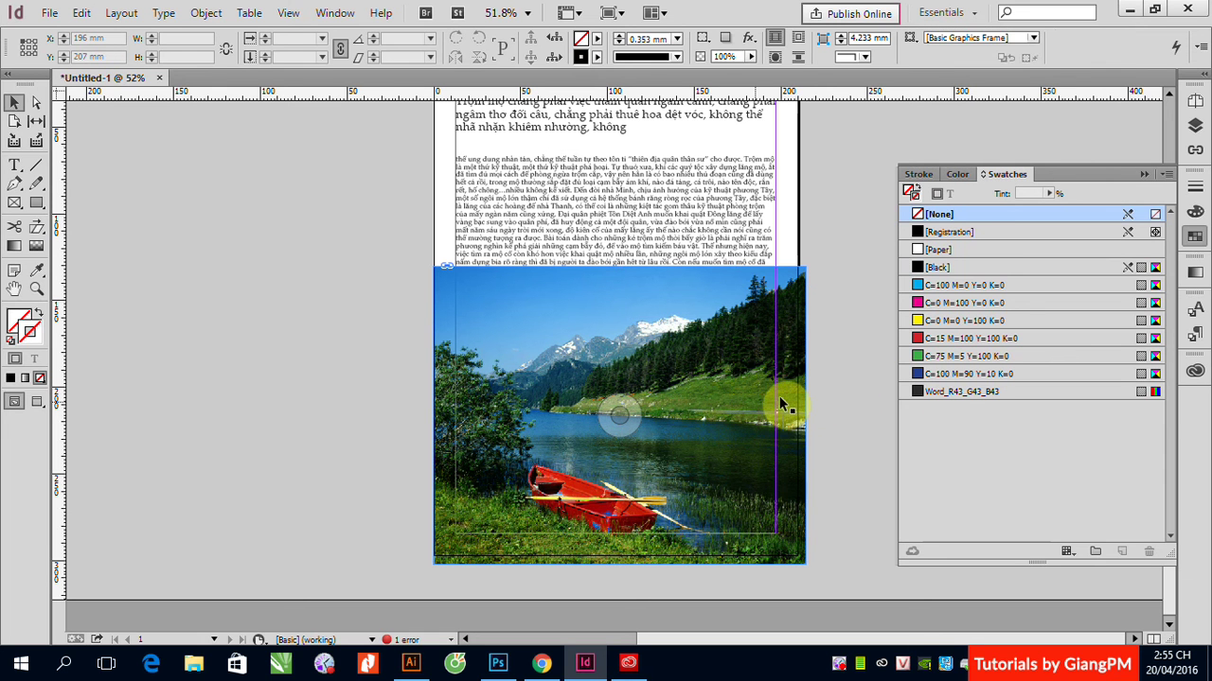
{"action": "left_click", "coordinate": [787, 390]}
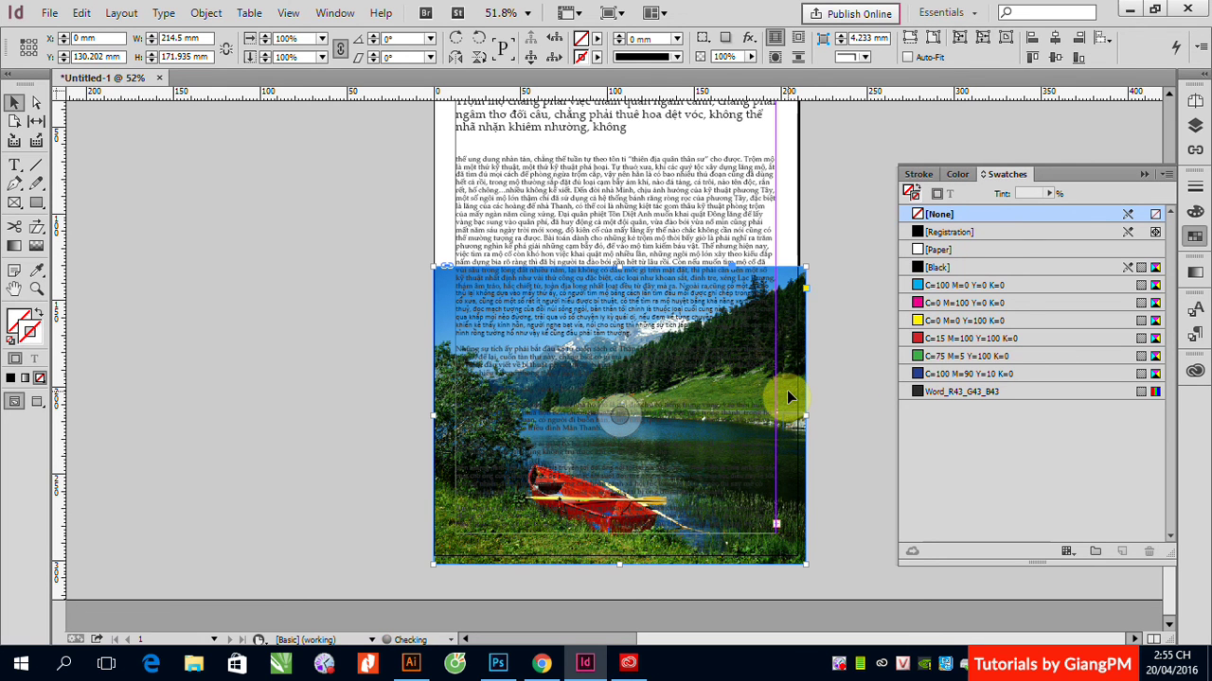
{"action": "left_click", "coordinate": [845, 327]}
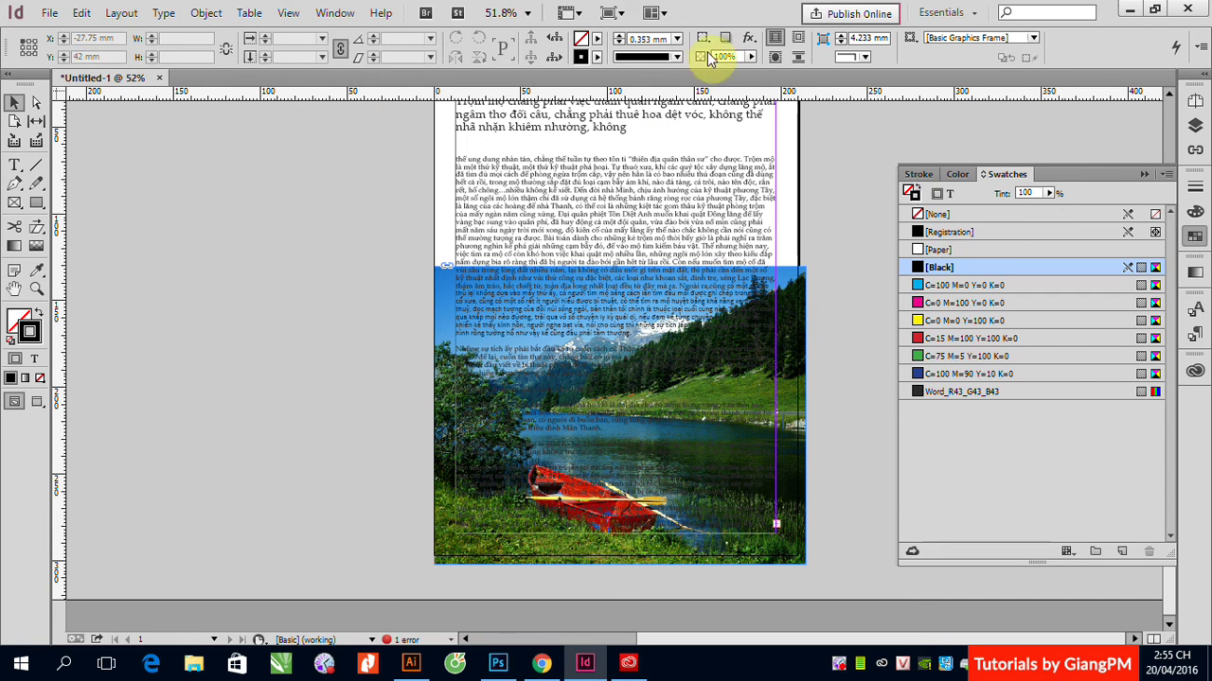
Step: Try a gradient feather on the story text frame
{"action": "left_click", "coordinate": [748, 40]}
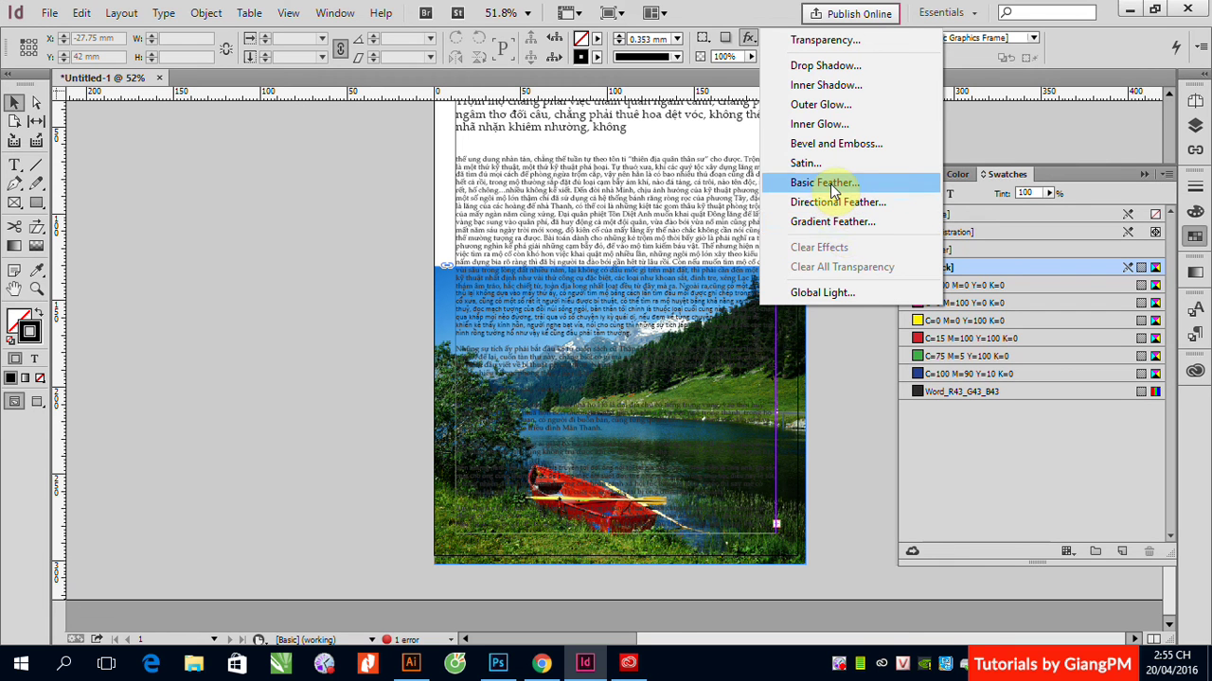
{"action": "left_click", "coordinate": [162, 240]}
{"action": "left_click", "coordinate": [36, 245]}
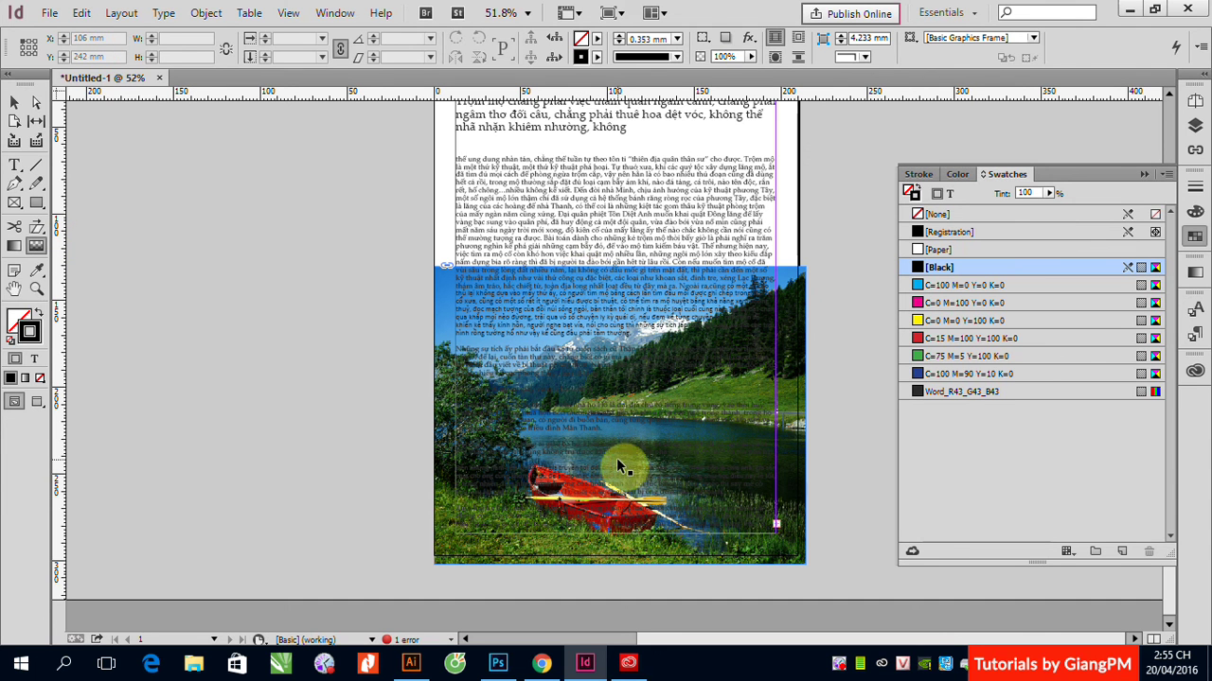
{"action": "left_click", "coordinate": [596, 263]}
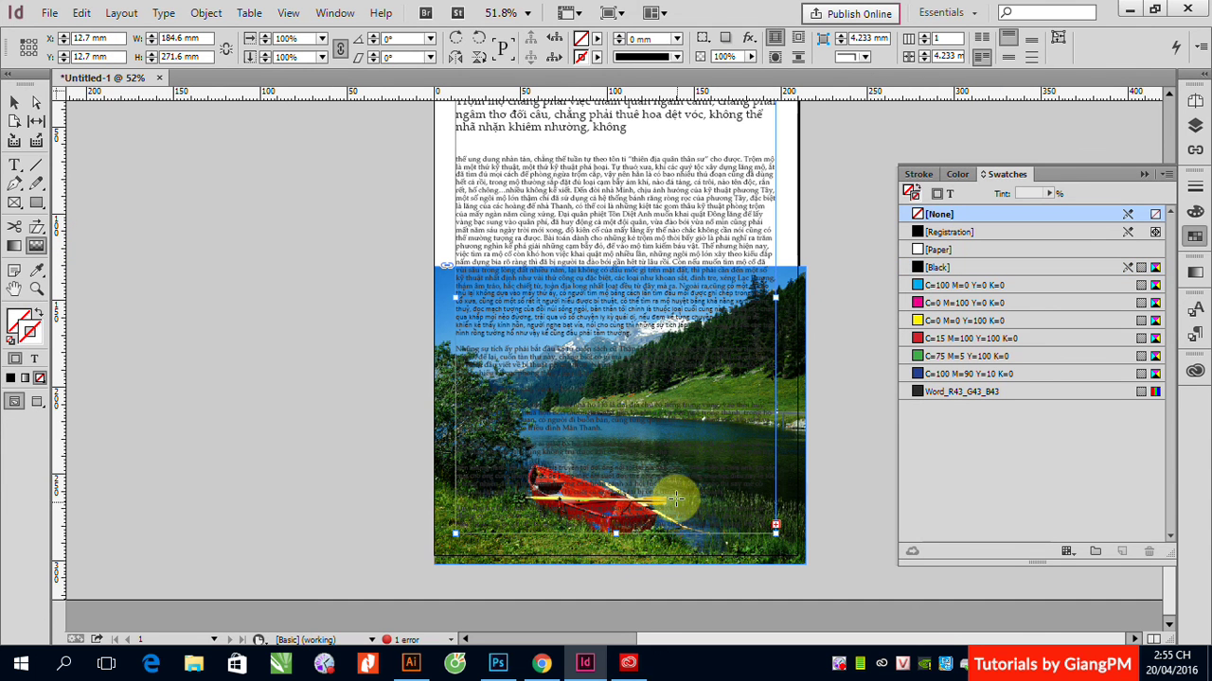
{"action": "left_click_drag", "start_coordinate": [779, 217], "coordinate": [779, 228]}
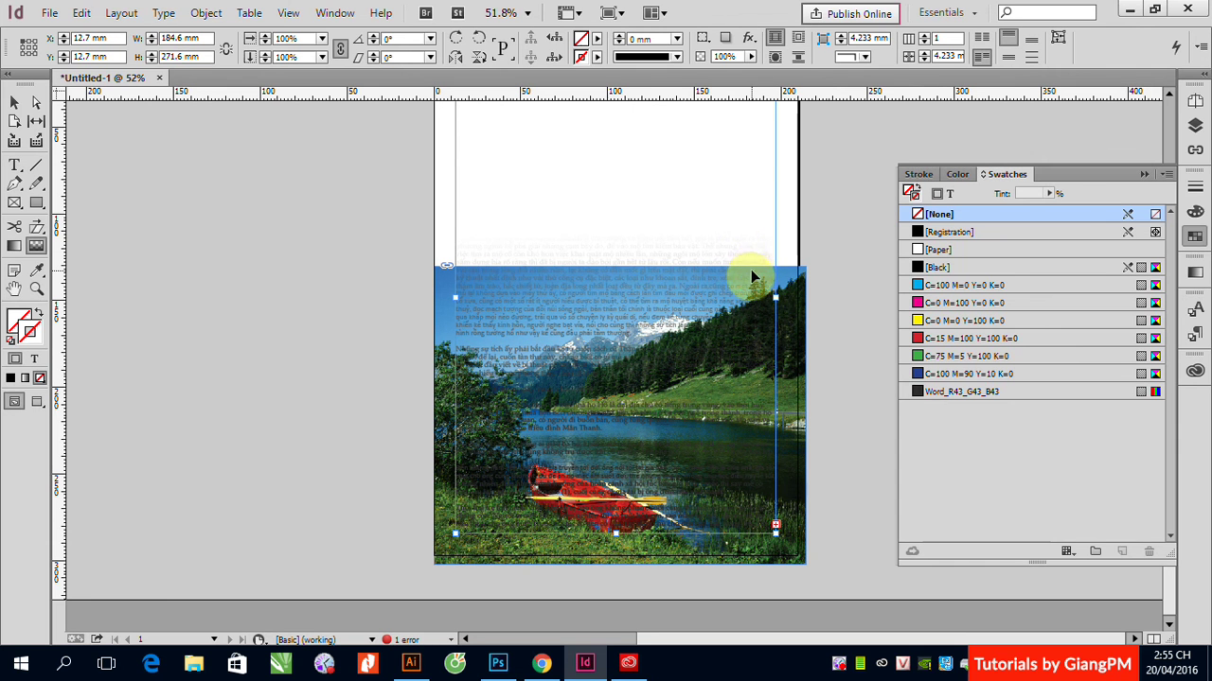
Step: Undo the text frame's gradient feather and cut the story text frame from the page
{"action": "left_click", "coordinate": [15, 102]}
{"action": "left_click", "coordinate": [172, 196]}
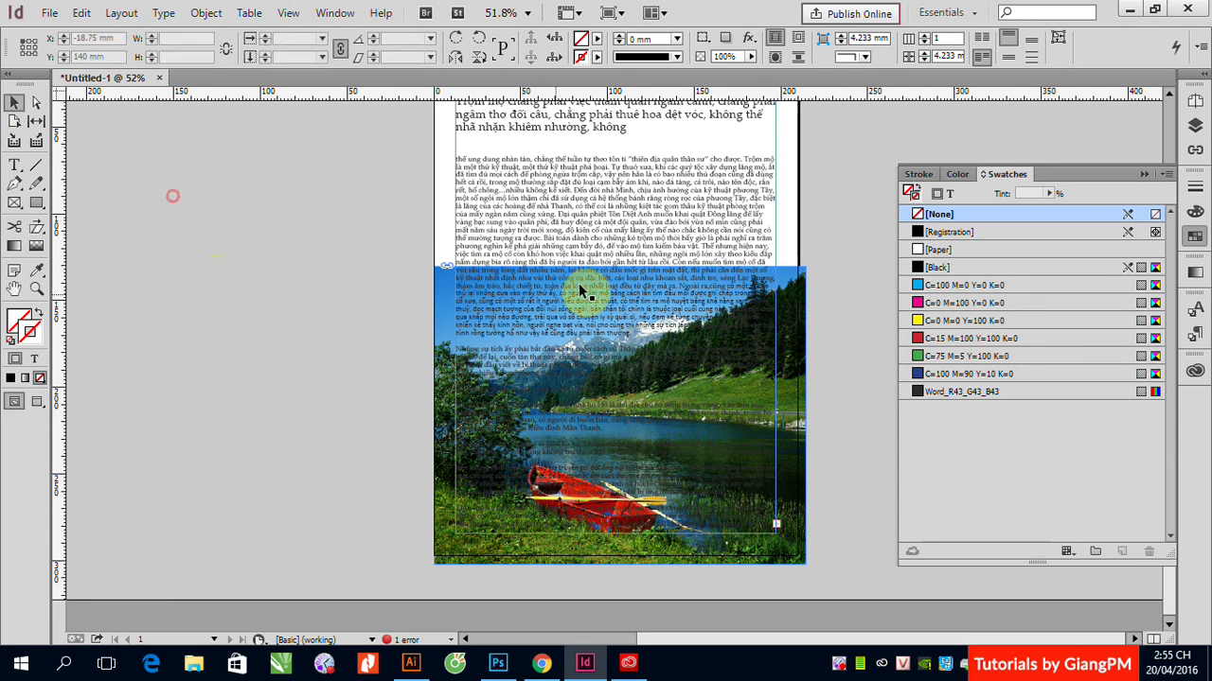
{"action": "left_click", "coordinate": [580, 293]}
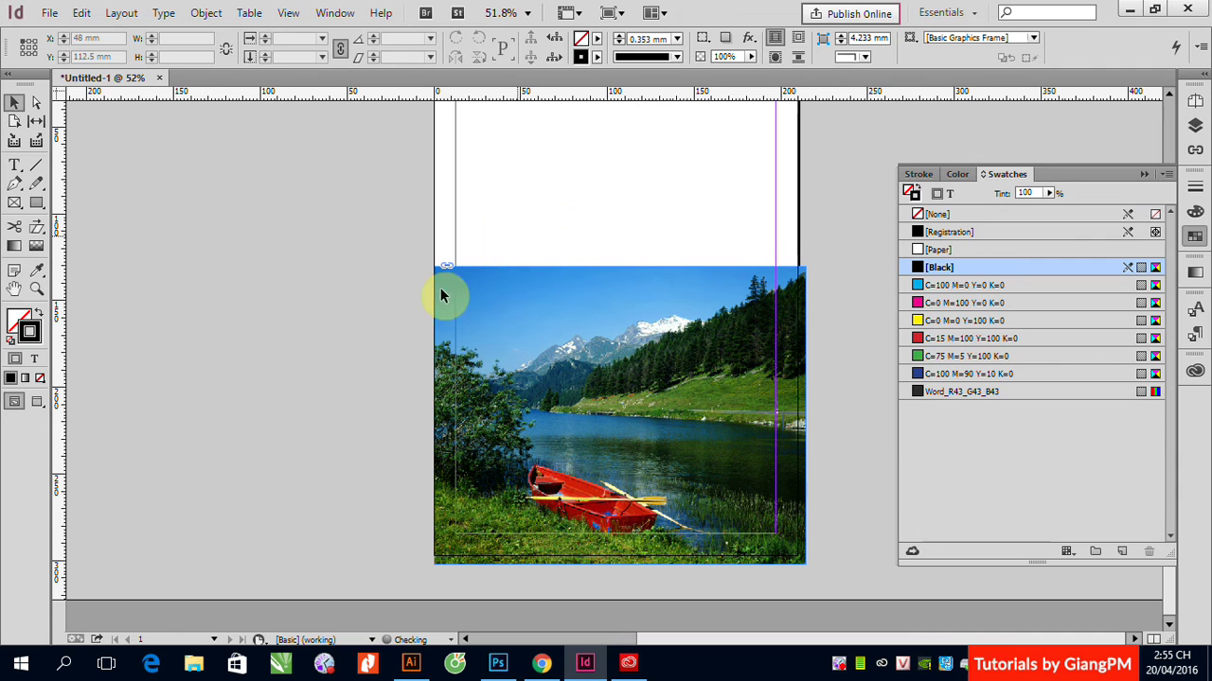
Step: Fade the upper part of the lake image with the Gradient Feather tool, running upward from around the boat toward the sky
{"action": "left_click", "coordinate": [431, 400]}
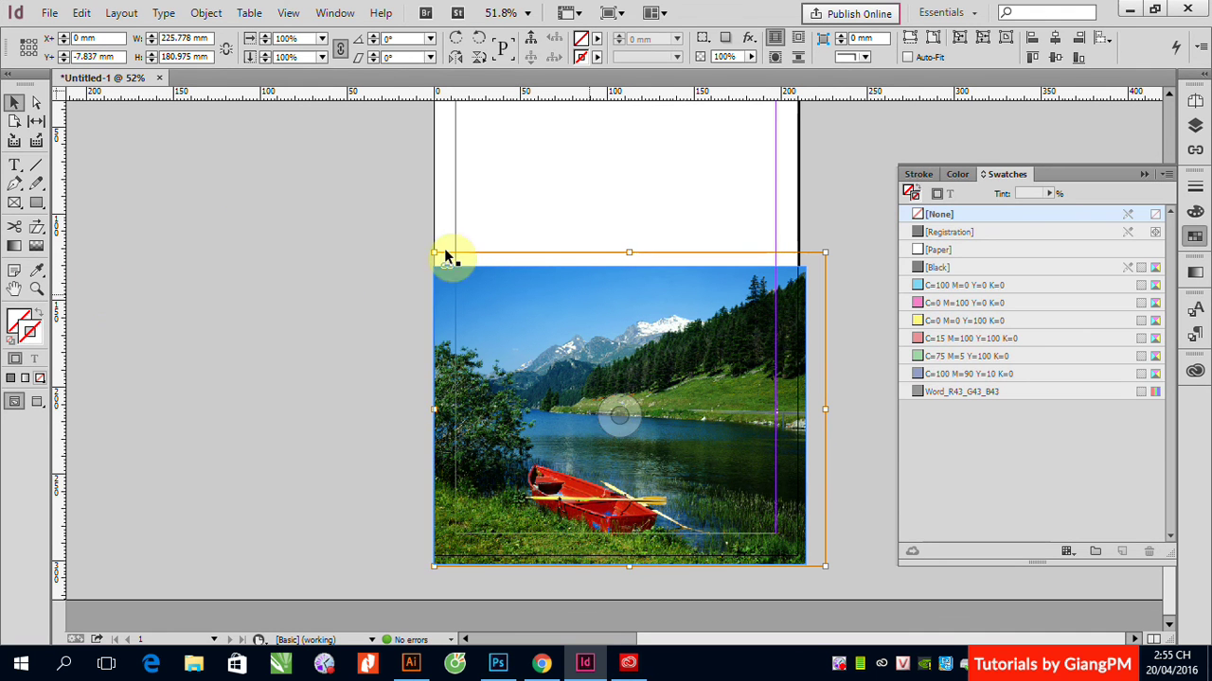
{"action": "left_click", "coordinate": [800, 383]}
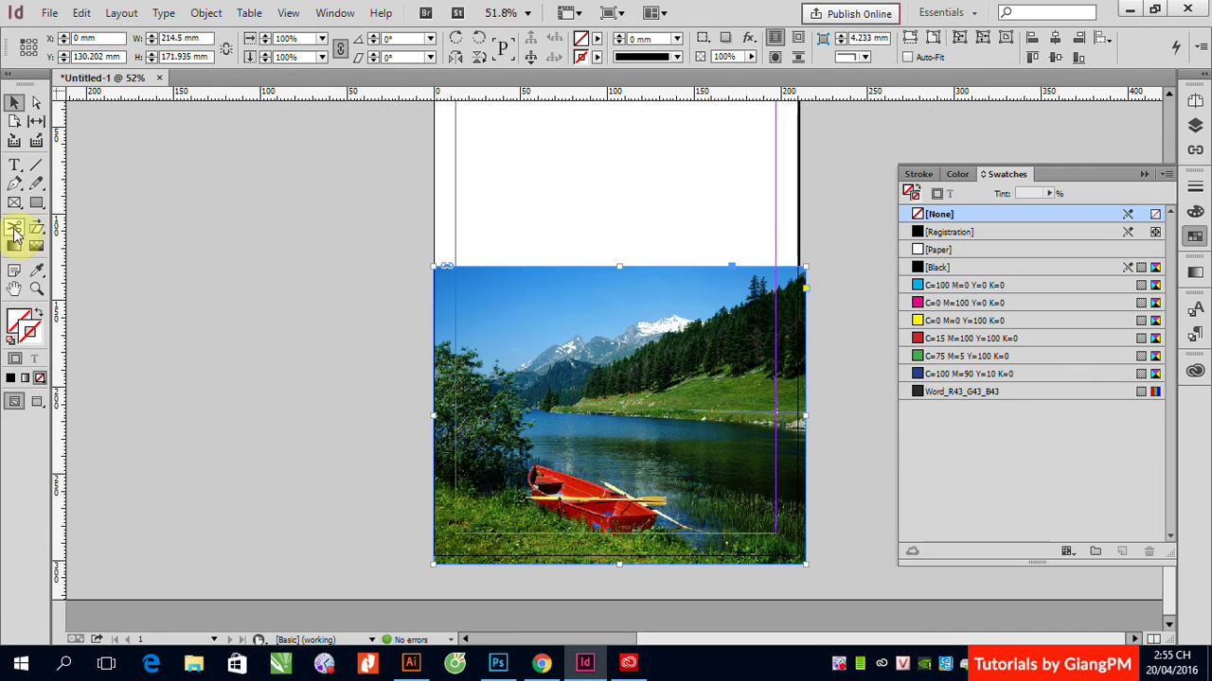
{"action": "left_click", "coordinate": [36, 246]}
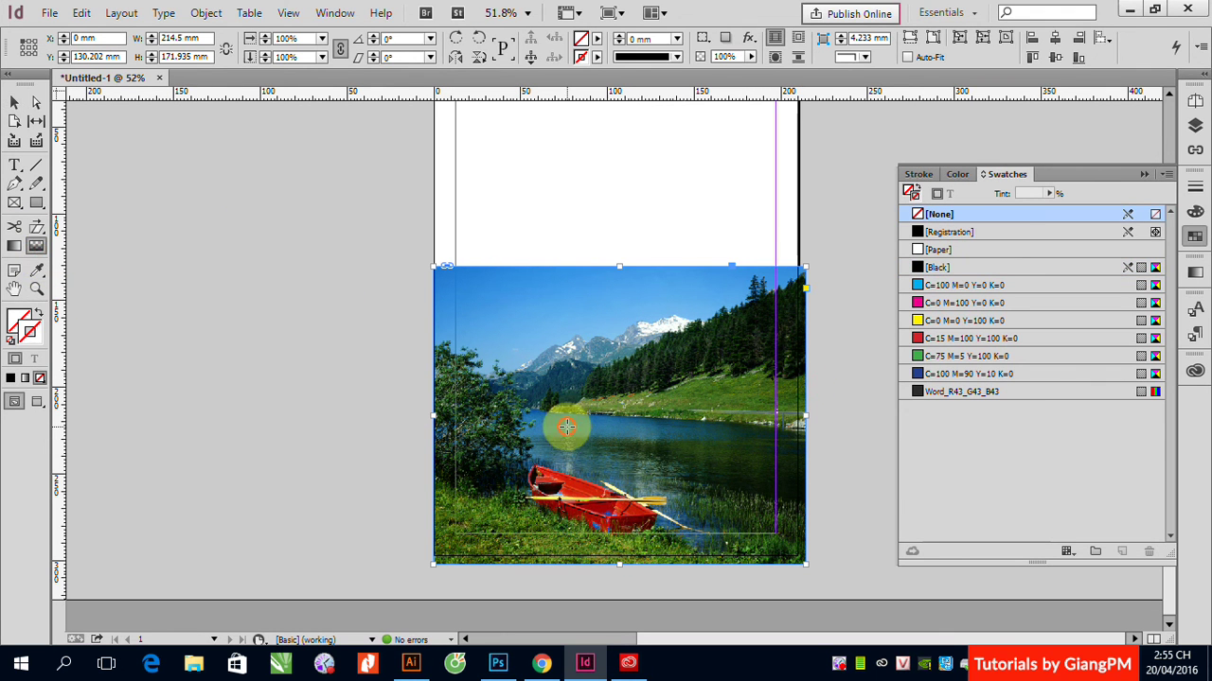
{"action": "left_click_drag", "start_coordinate": [566, 428], "coordinate": [546, 262]}
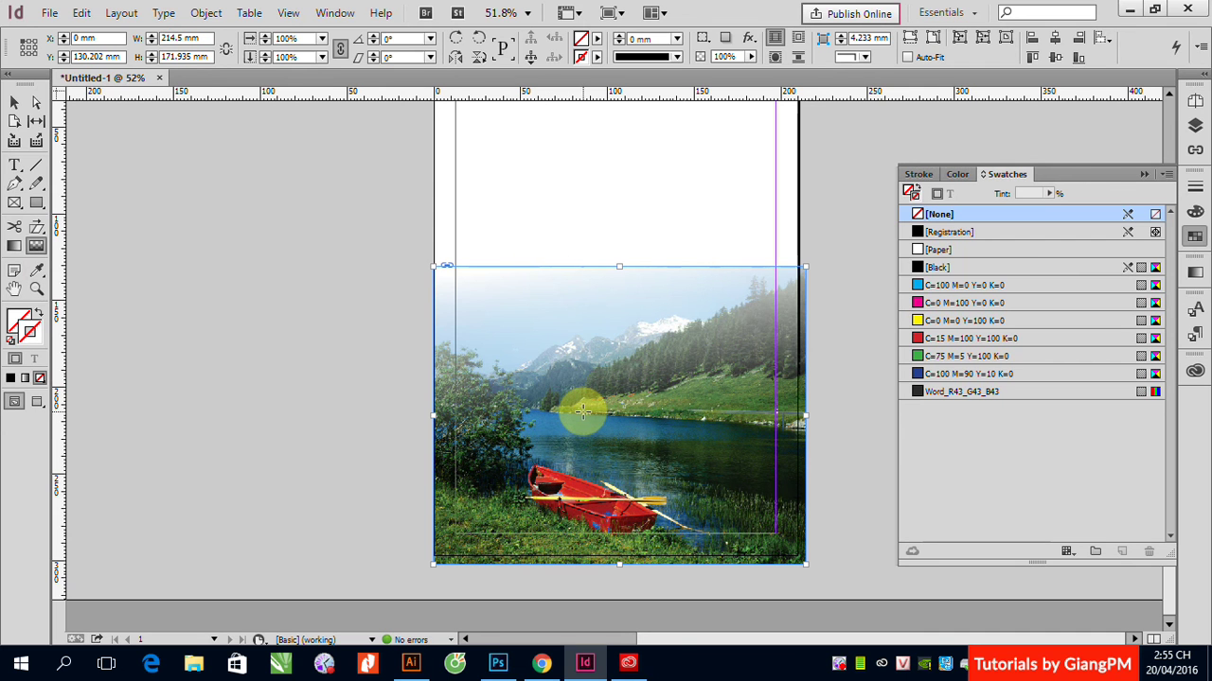
{"action": "left_click_drag", "start_coordinate": [582, 481], "coordinate": [584, 400]}
{"action": "left_click_drag", "start_coordinate": [596, 511], "coordinate": [580, 348]}
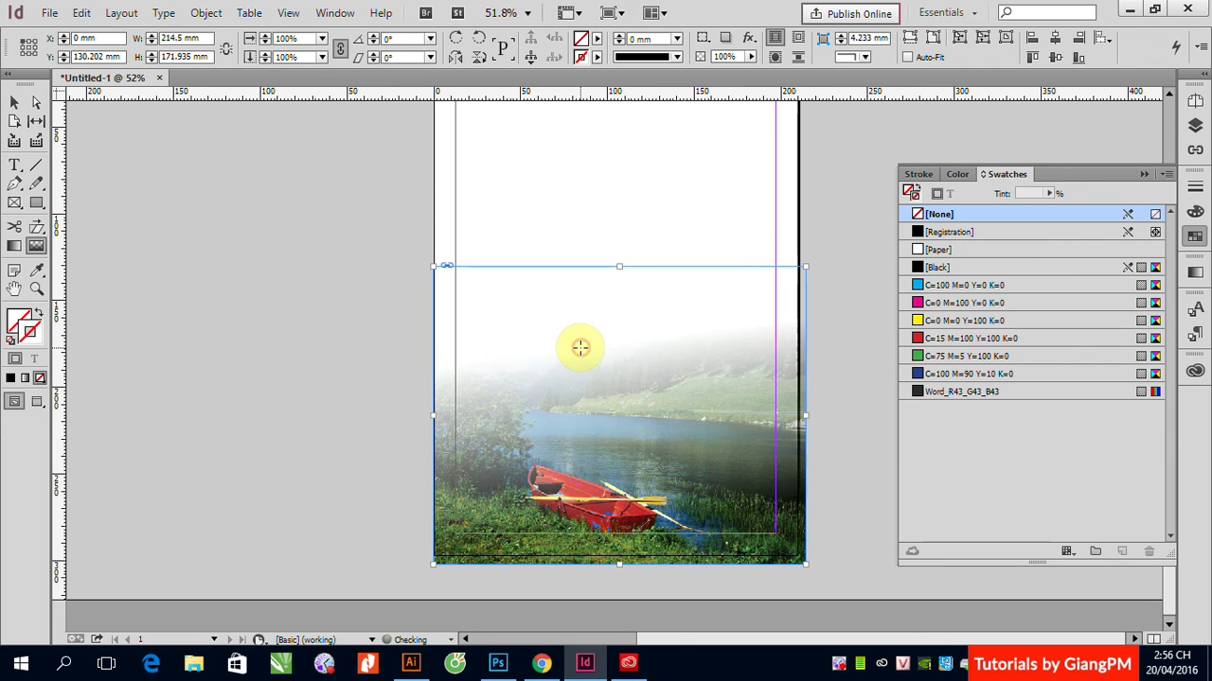
{"action": "left_click_drag", "start_coordinate": [596, 530], "coordinate": [548, 304]}
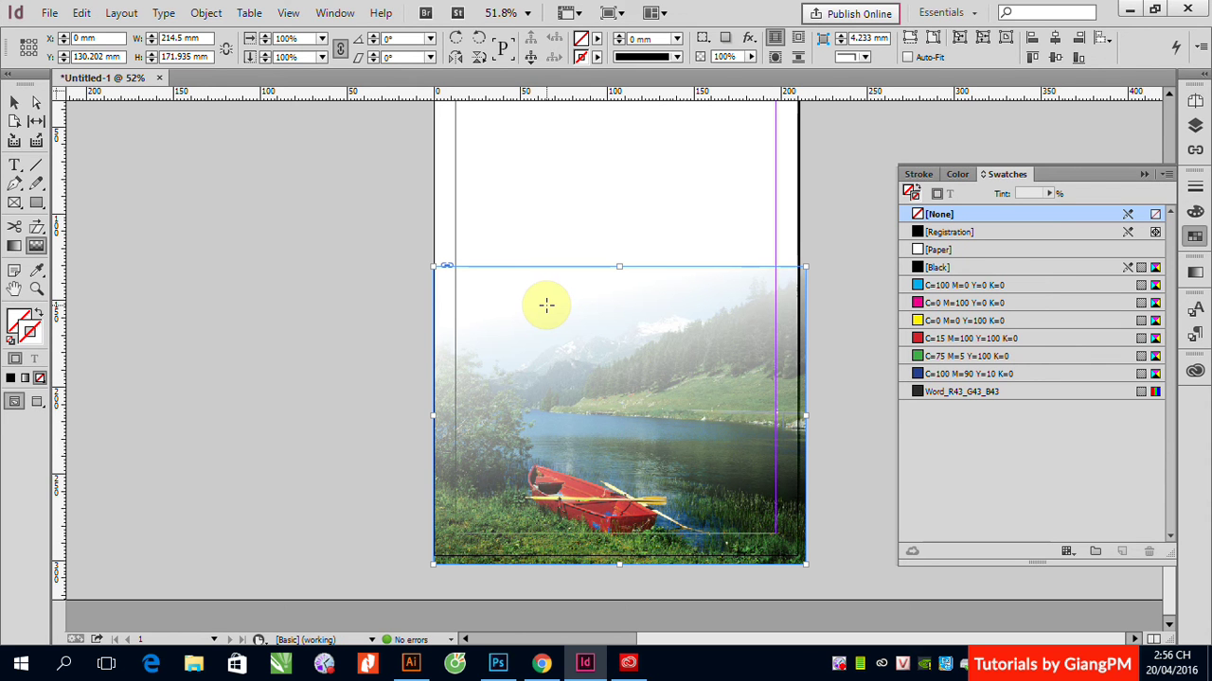
{"action": "left_click", "coordinate": [15, 102]}
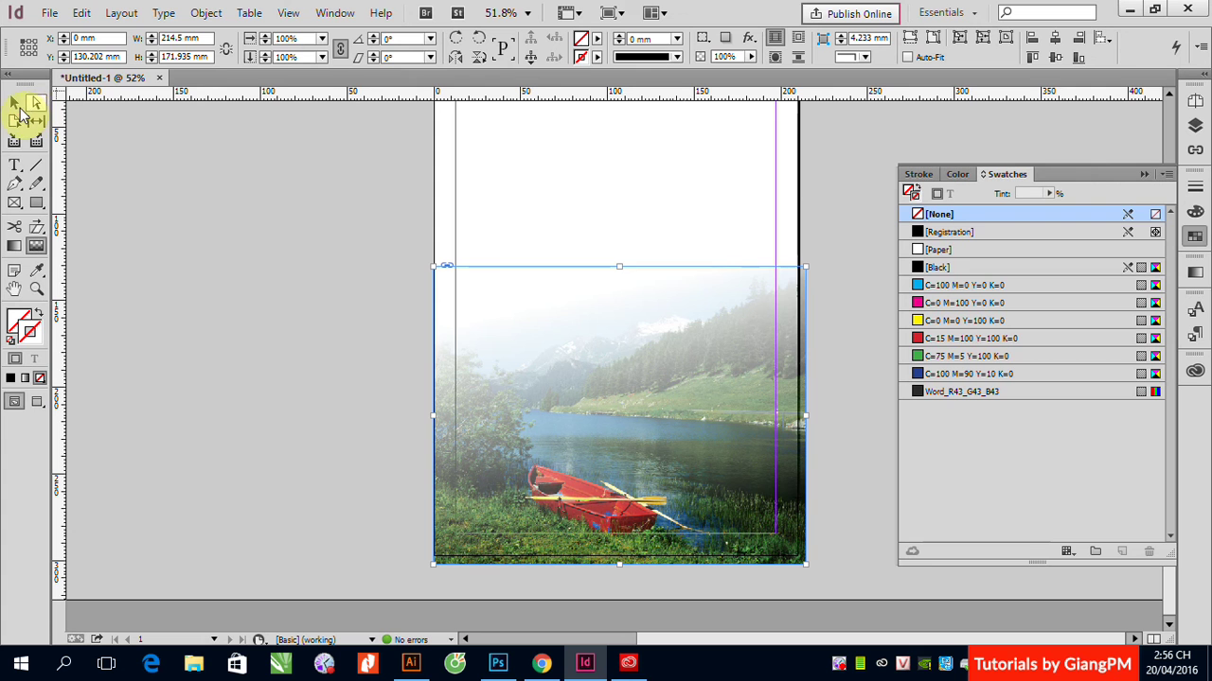
{"action": "left_click", "coordinate": [208, 282]}
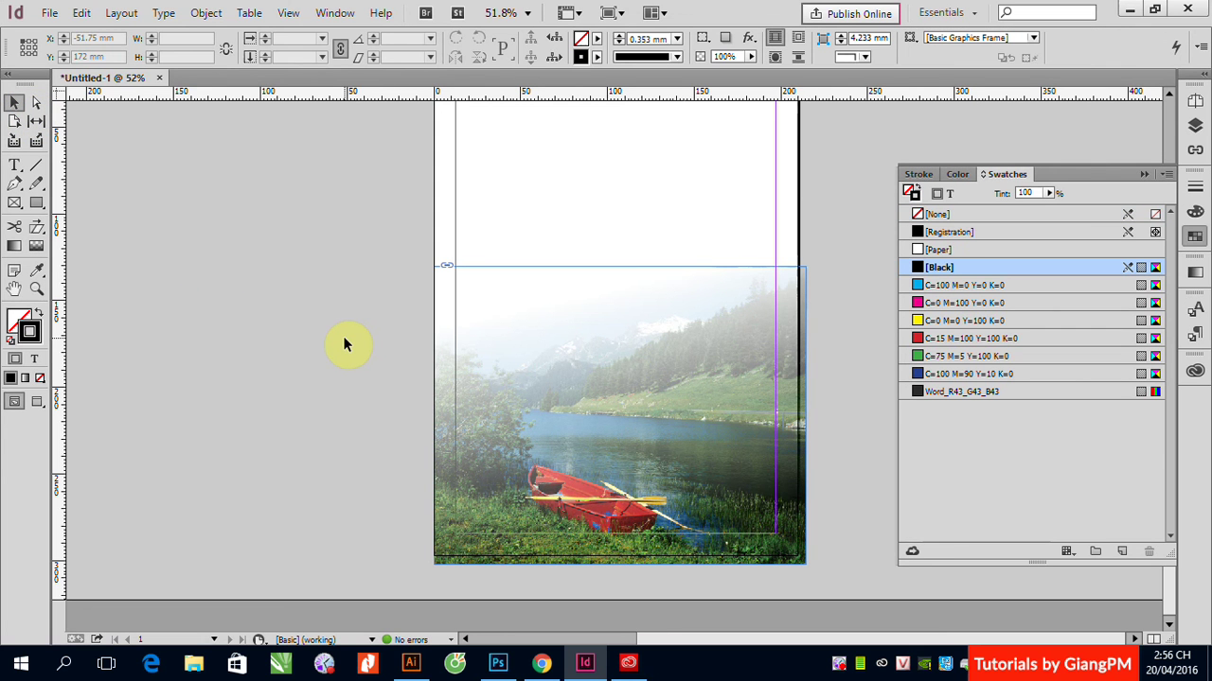
Step: Undo the last feather adjustment and clear the effects from the lake image
{"action": "key", "text": "ctrl+z"}
{"action": "key", "text": "slash"}
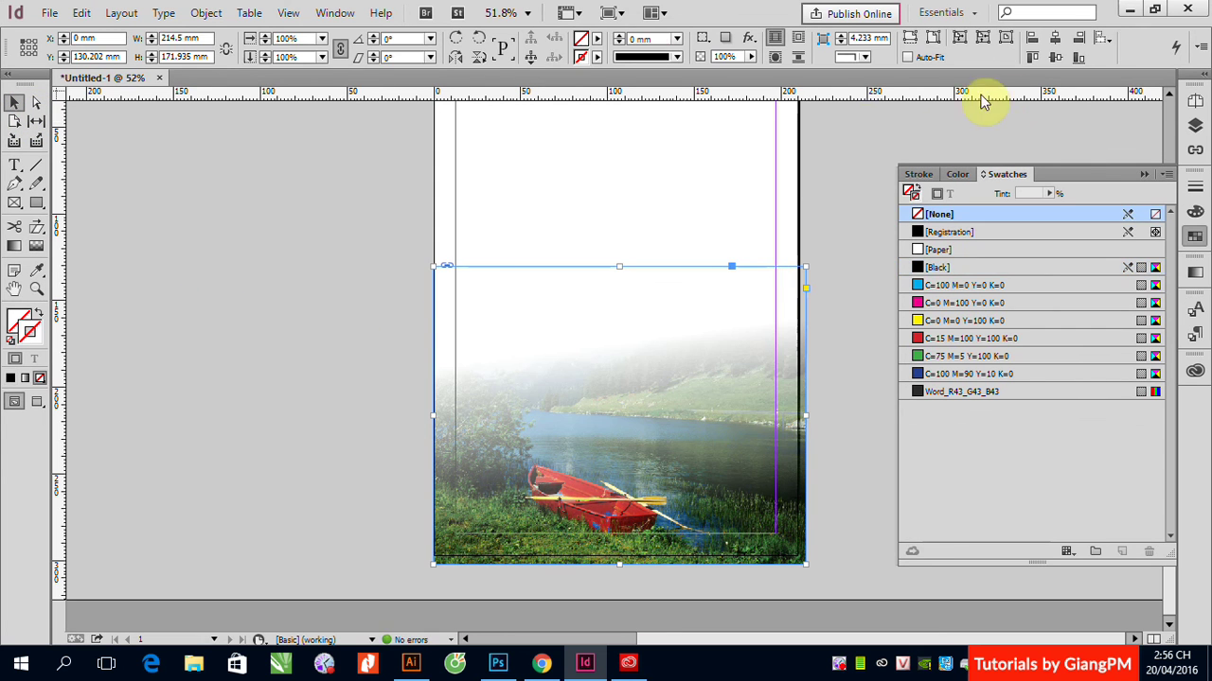
{"action": "left_click", "coordinate": [747, 39]}
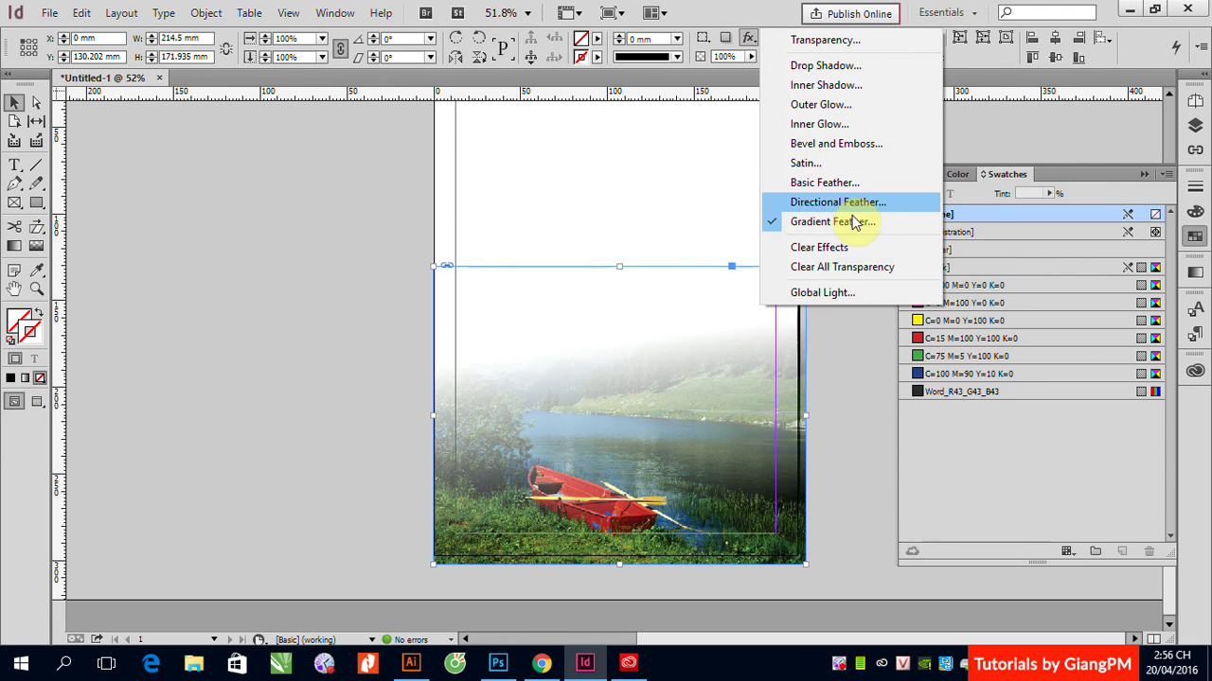
{"action": "left_click", "coordinate": [830, 251]}
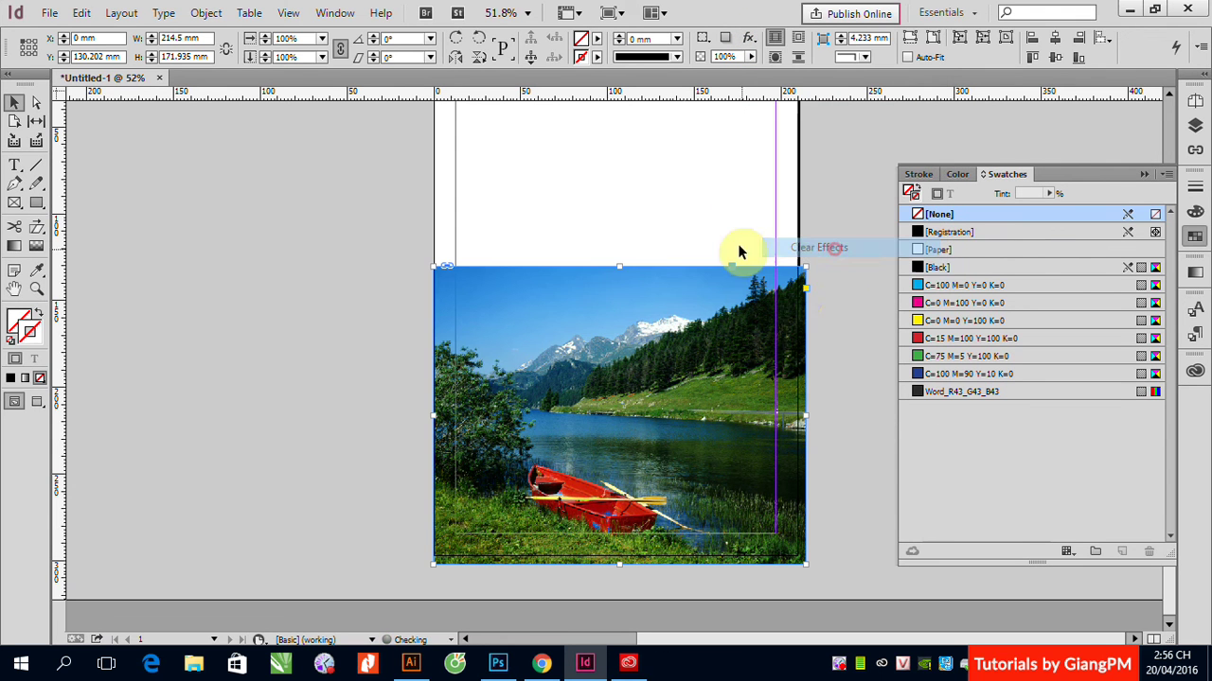
{"action": "left_click", "coordinate": [845, 265]}
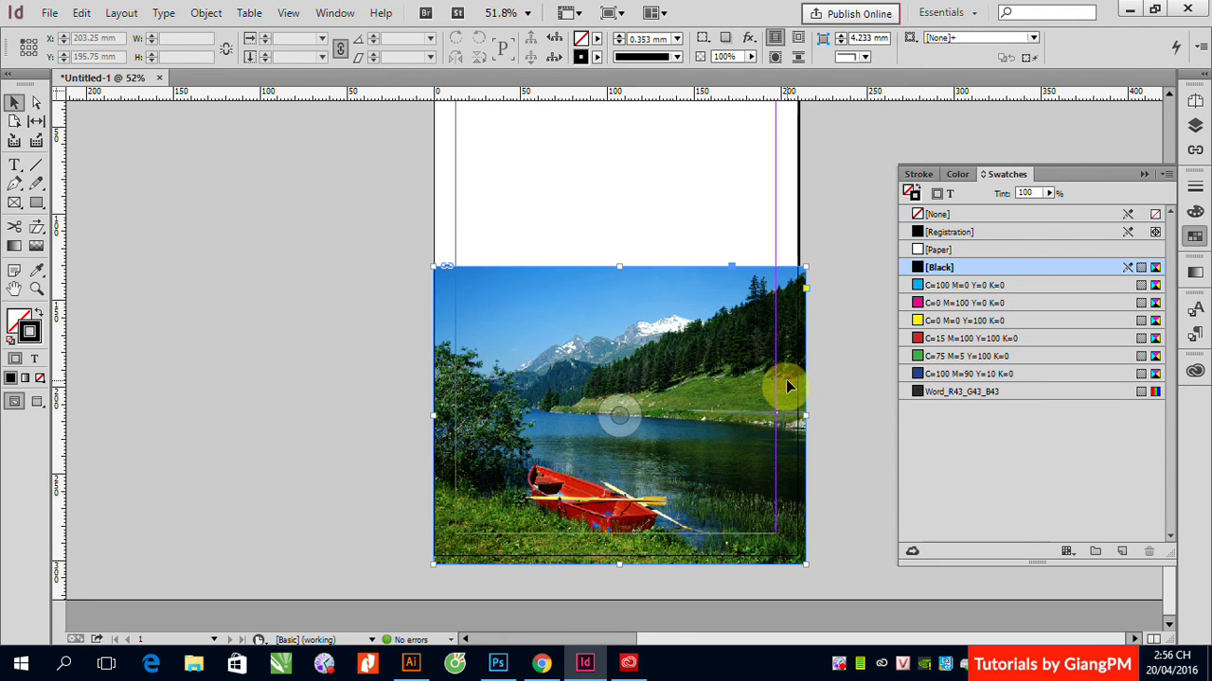
Step: Set the lake image's opacity to 30%
{"action": "left_click", "coordinate": [791, 386]}
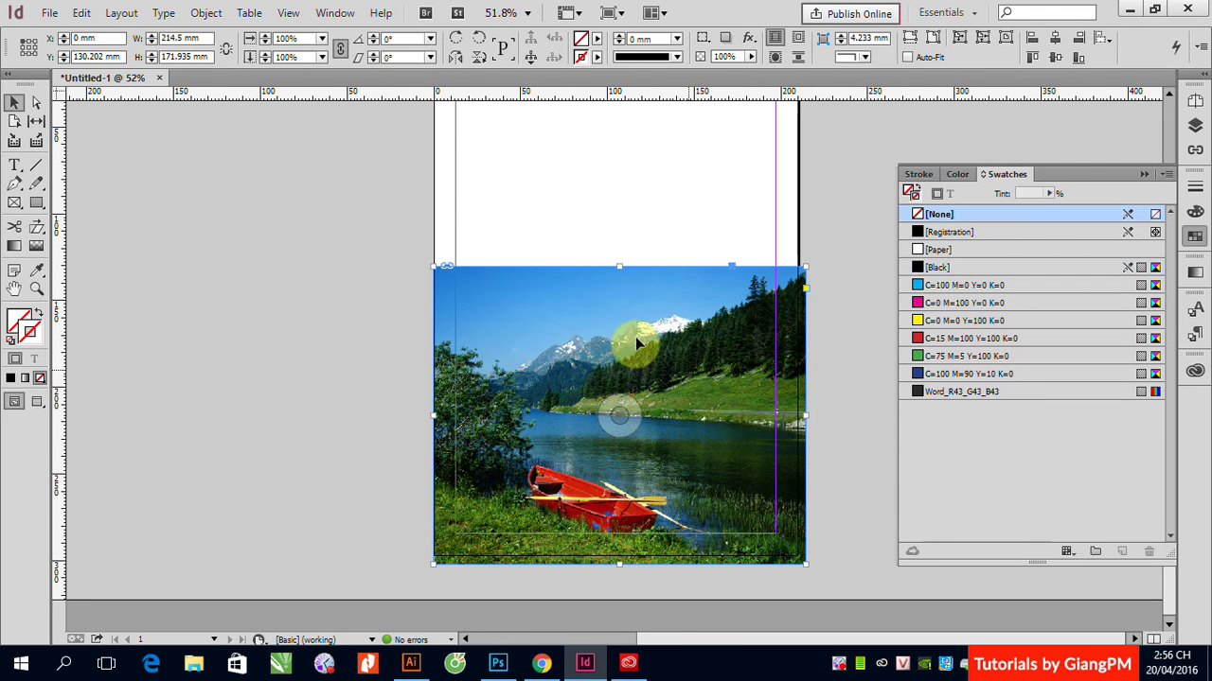
{"action": "left_click", "coordinate": [750, 56]}
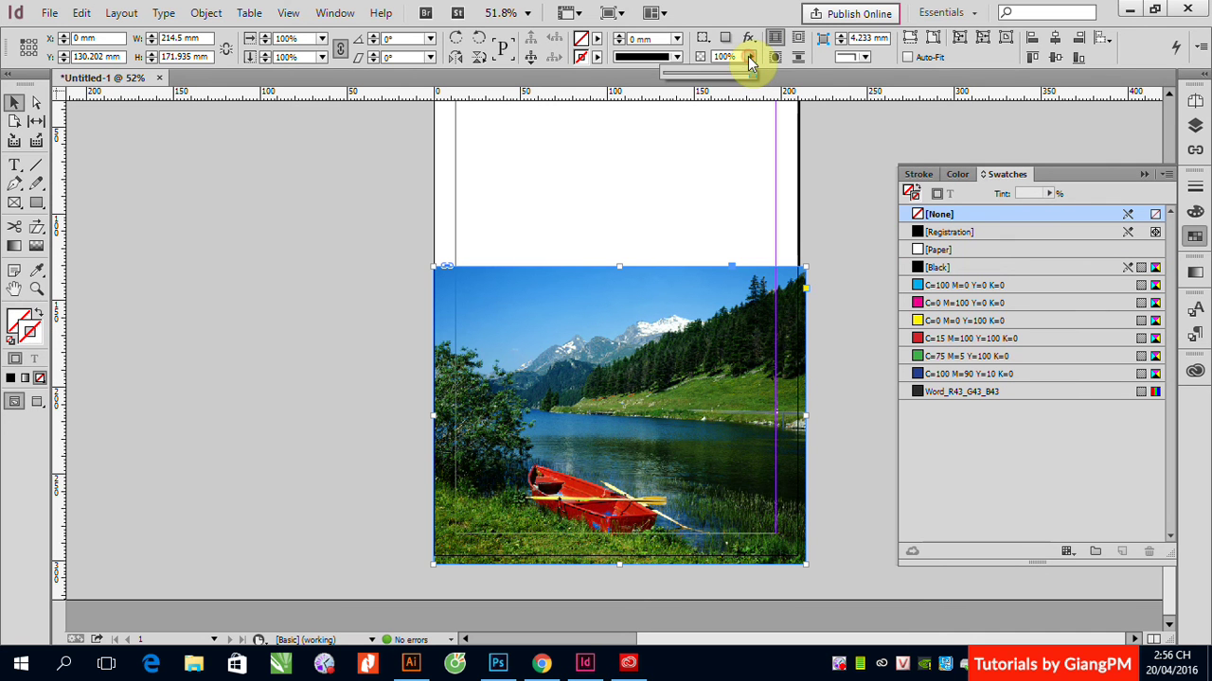
{"action": "left_click_drag", "start_coordinate": [751, 74], "coordinate": [690, 72]}
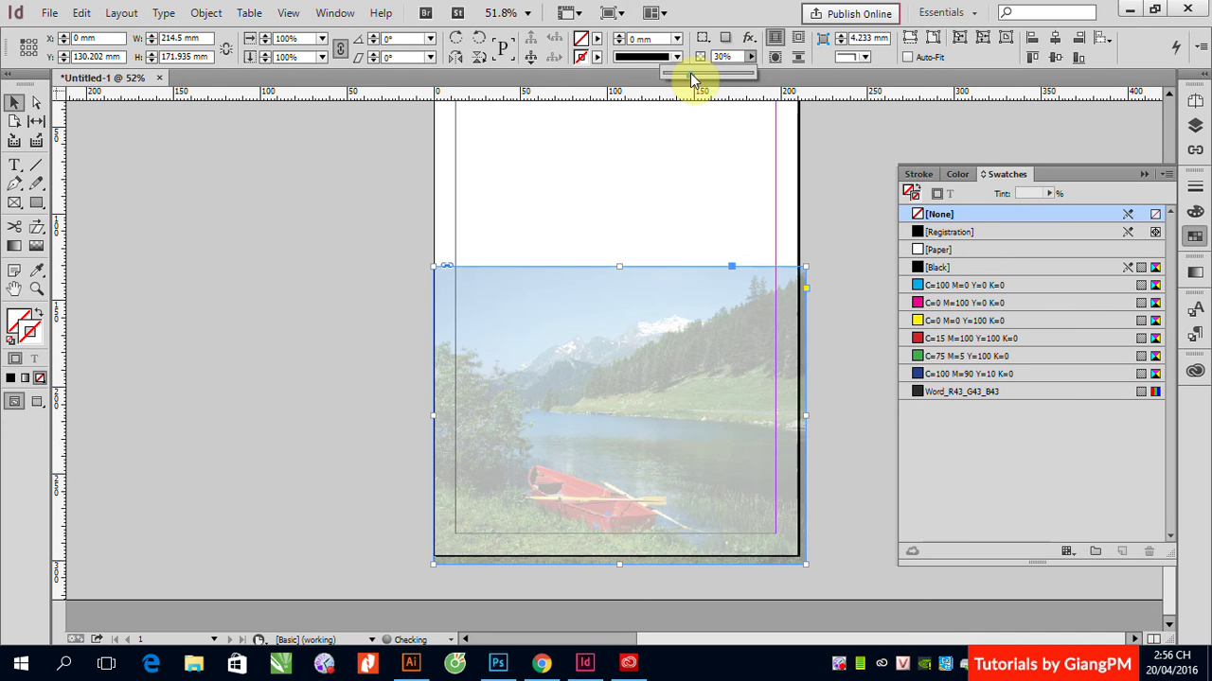
{"action": "left_click", "coordinate": [616, 493]}
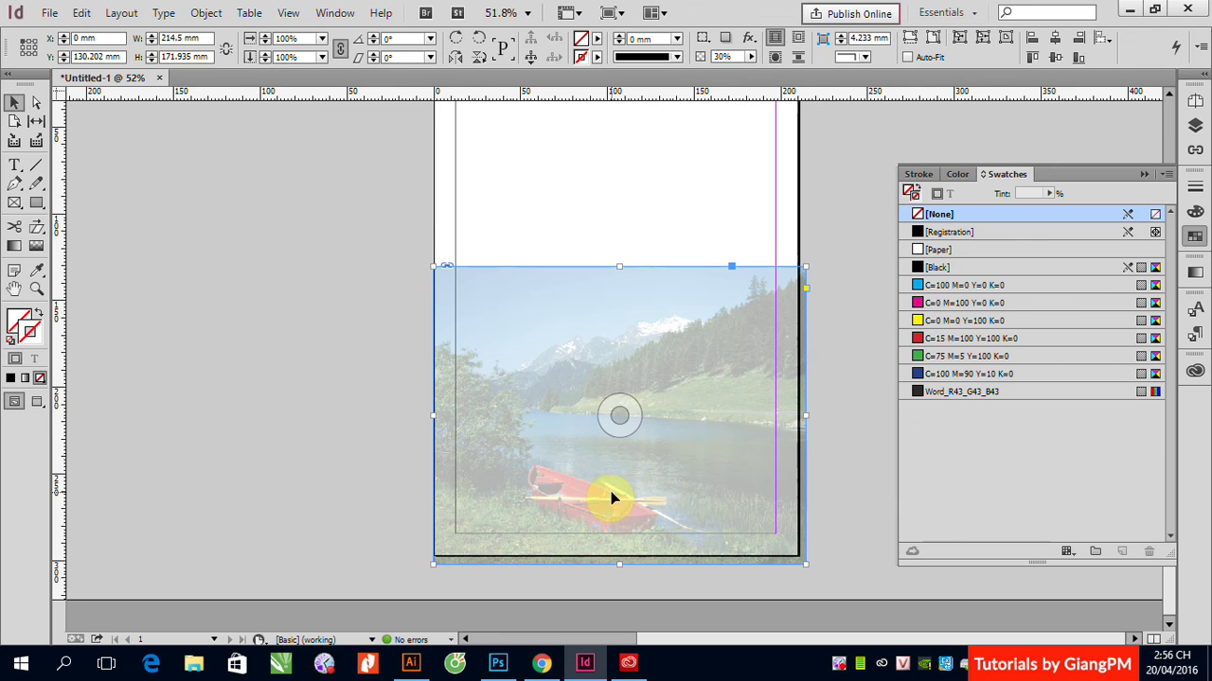
Step: Paste the story text frame back over the lake image and align its top-left corner to X 12.7 mm, Y 12.7 mm
{"action": "left_click", "coordinate": [453, 276]}
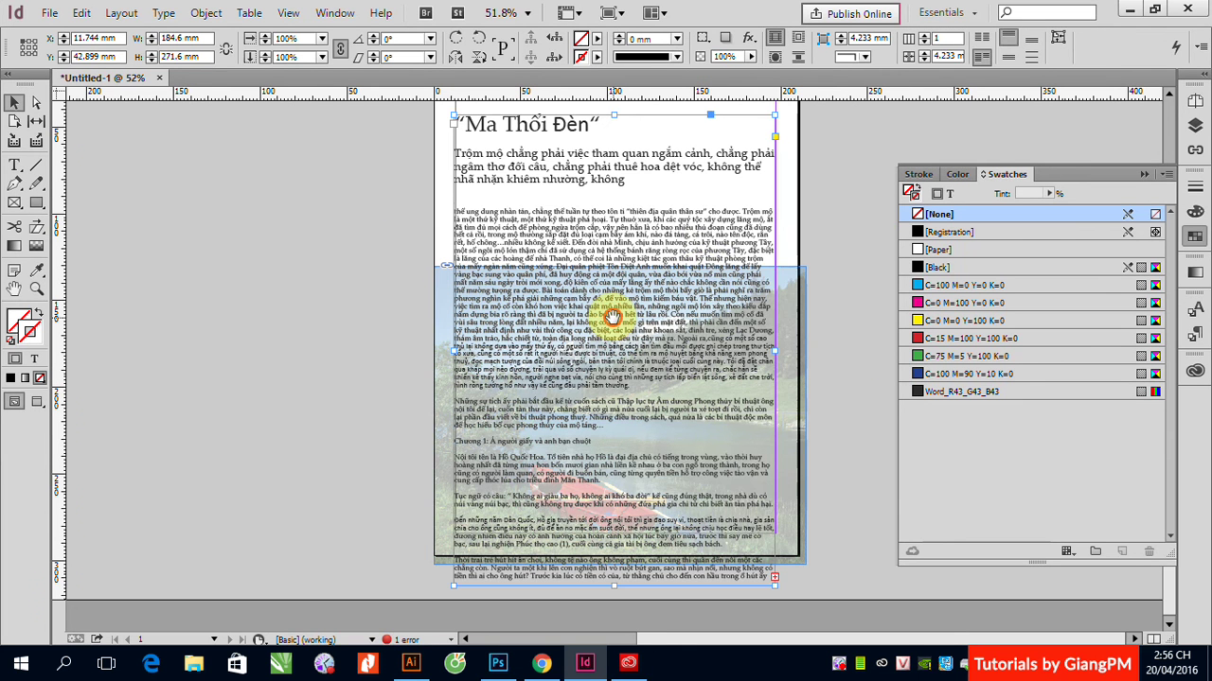
{"action": "scroll", "coordinate": [597, 302], "scroll_direction": "up", "scroll_amount": 2}
{"action": "left_click_drag", "start_coordinate": [593, 216], "coordinate": [596, 150]}
{"action": "left_click", "coordinate": [817, 353]}
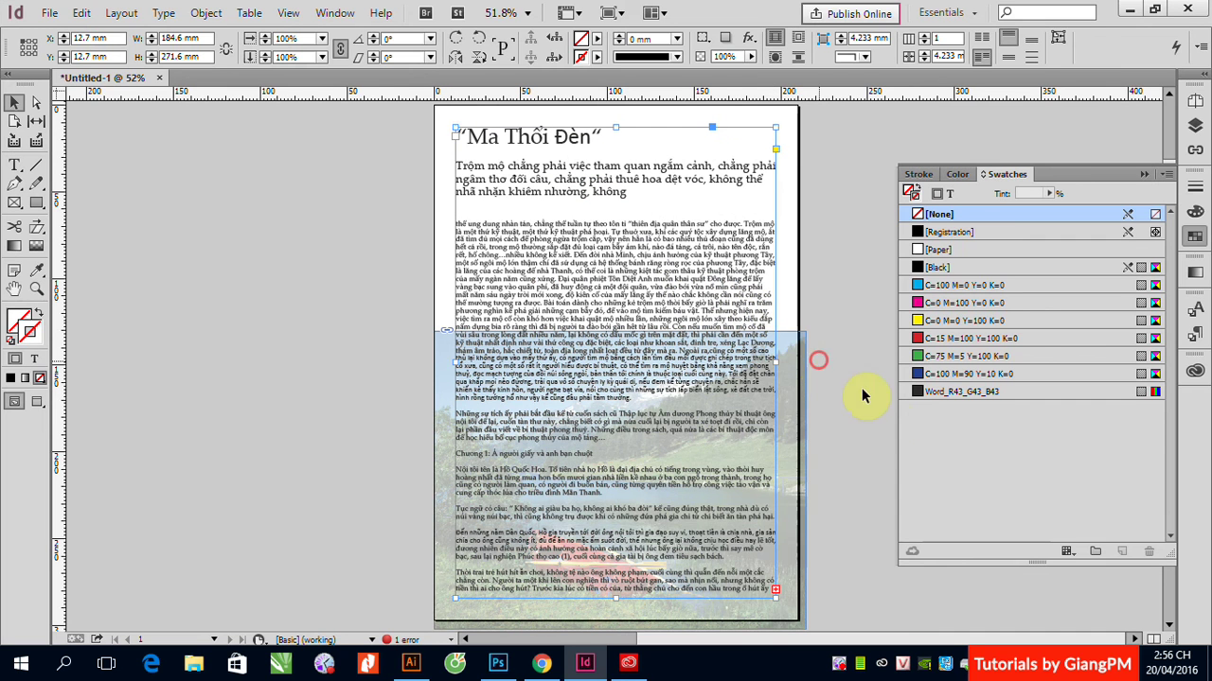
{"action": "scroll", "coordinate": [700, 478], "scroll_direction": "up", "scroll_amount": 4}
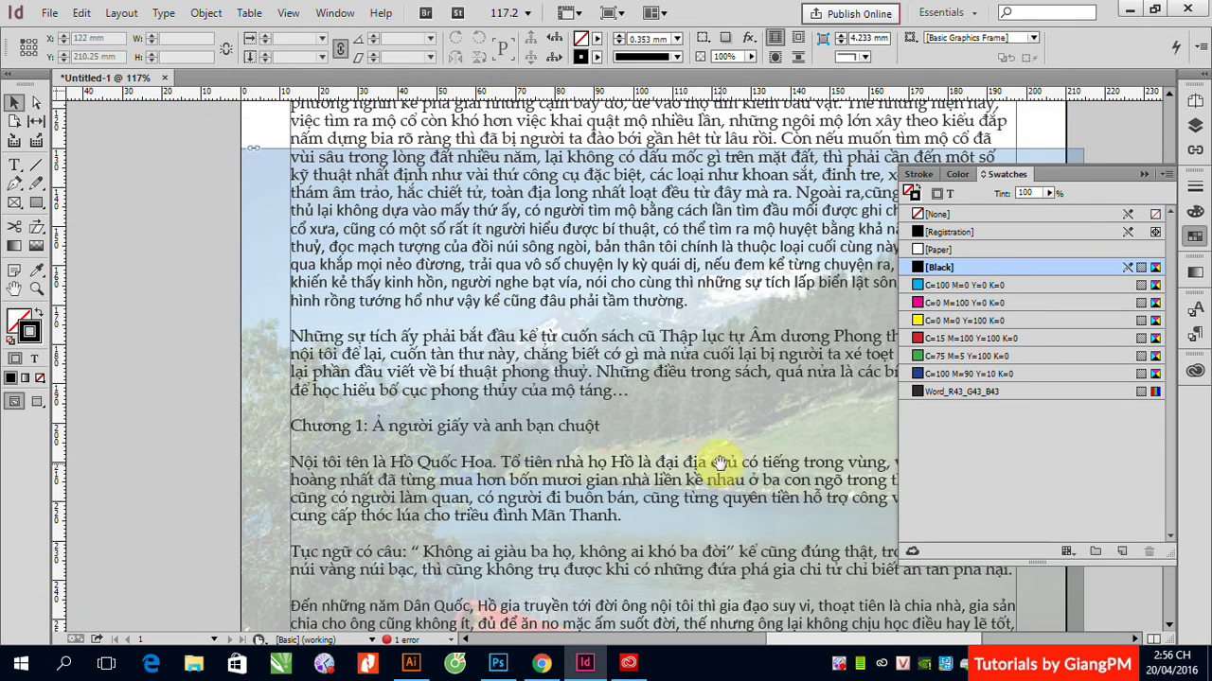
{"action": "scroll", "coordinate": [489, 272], "scroll_direction": "down", "scroll_amount": 5}
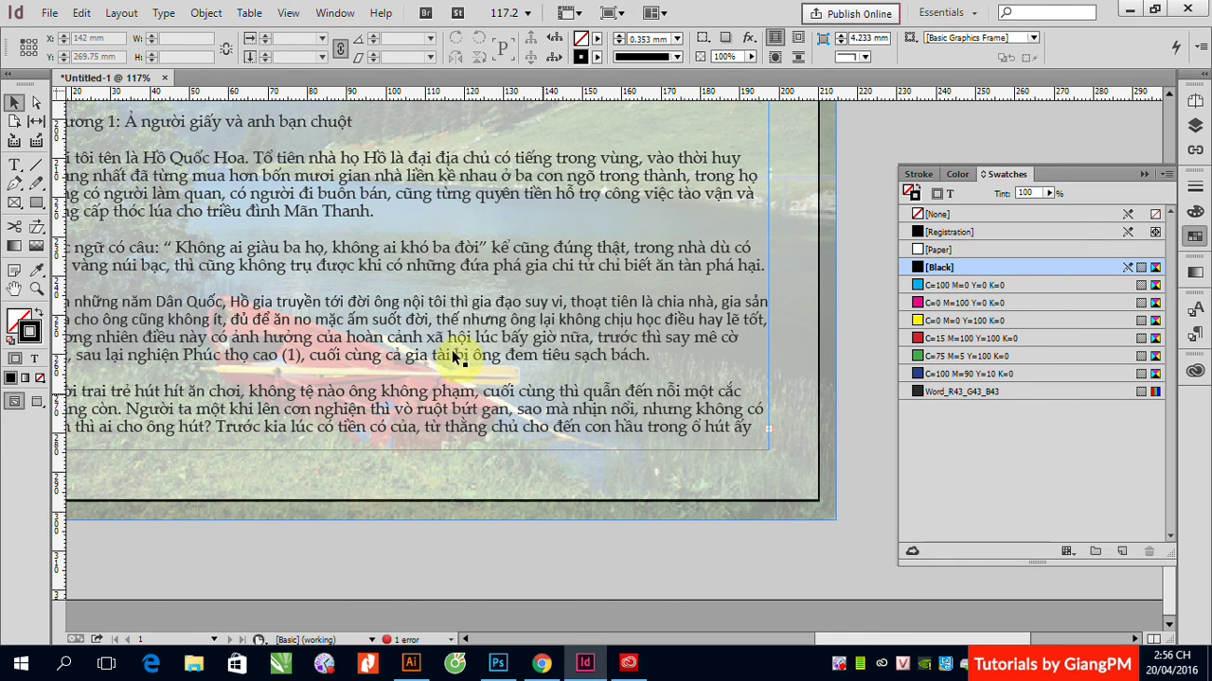
{"action": "scroll", "coordinate": [396, 269], "scroll_direction": "up", "scroll_amount": 3}
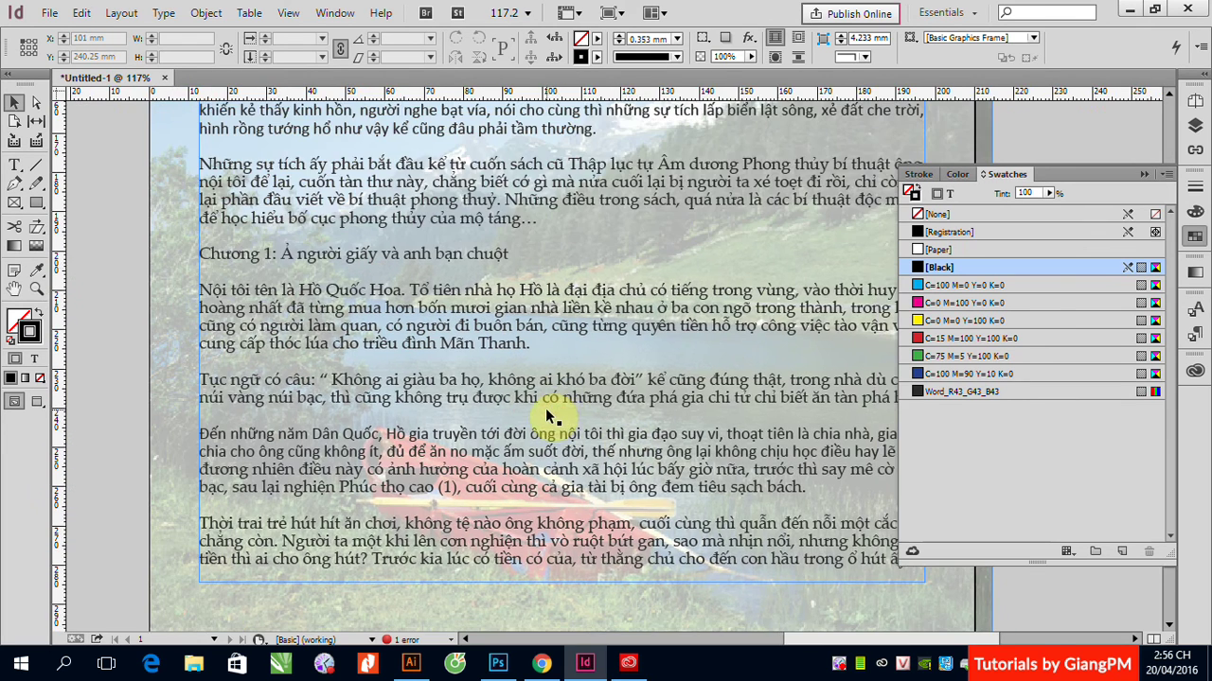
{"action": "scroll", "coordinate": [554, 414], "scroll_direction": "down", "scroll_amount": 5}
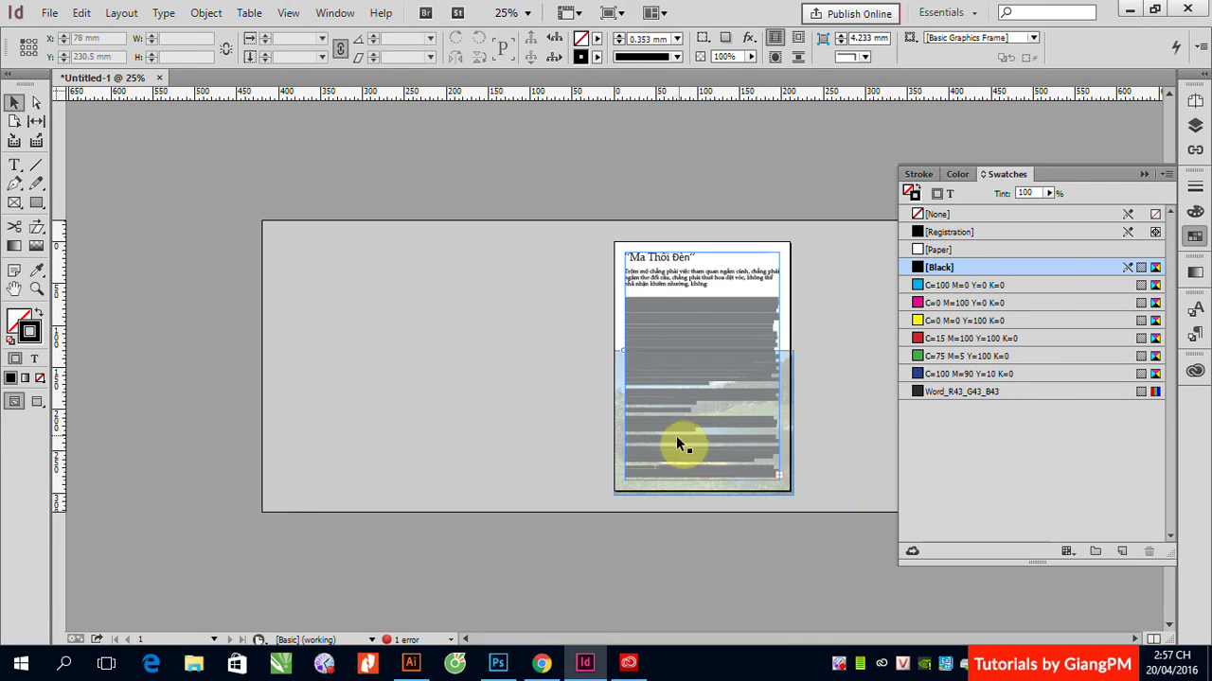
Step: Shorten the story text frame from its lower edge to a height of 153.8 mm, uncovering most of the lake image
{"action": "left_click_drag", "start_coordinate": [596, 263], "coordinate": [826, 490]}
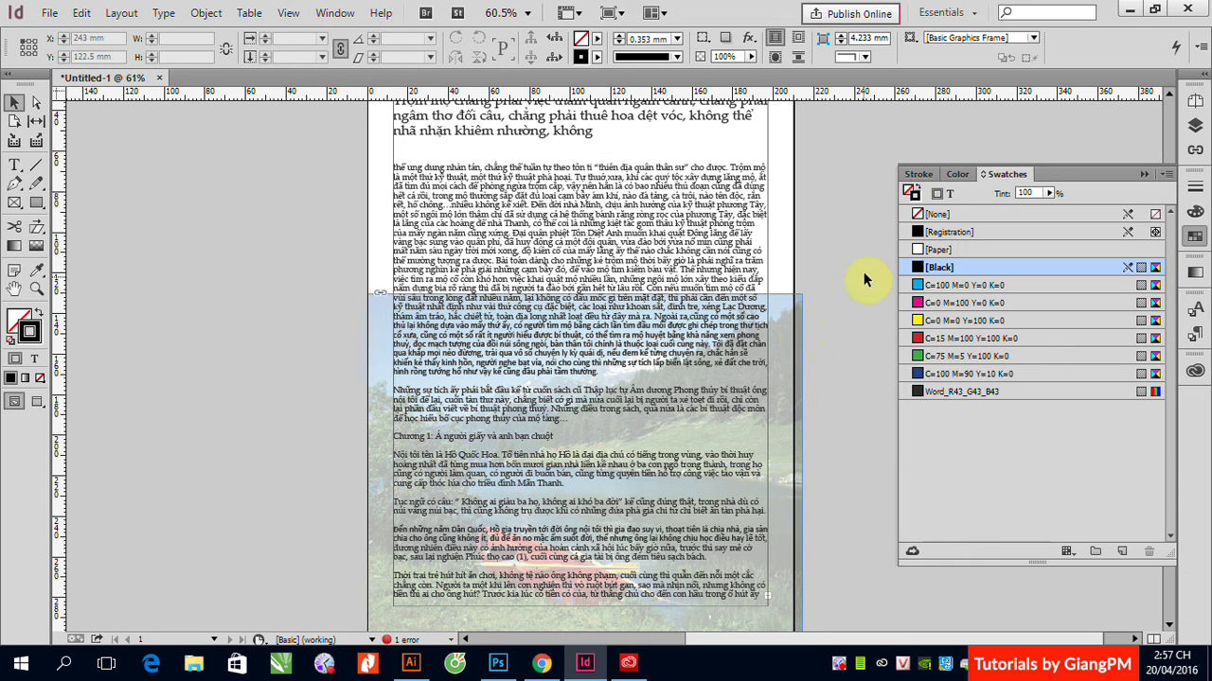
{"action": "left_click", "coordinate": [576, 604]}
{"action": "left_click_drag", "start_coordinate": [579, 605], "coordinate": [579, 363]}
{"action": "left_click", "coordinate": [847, 542]}
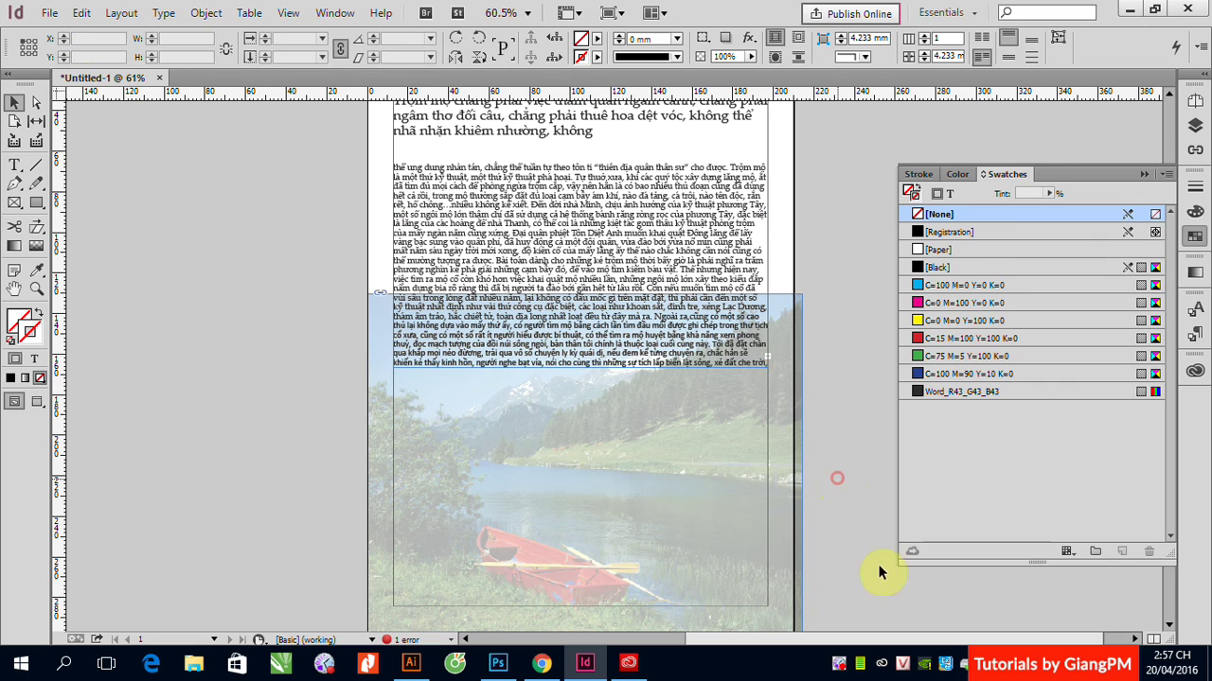
Step: Restore the lake image's opacity to 100%
{"action": "left_click", "coordinate": [800, 527]}
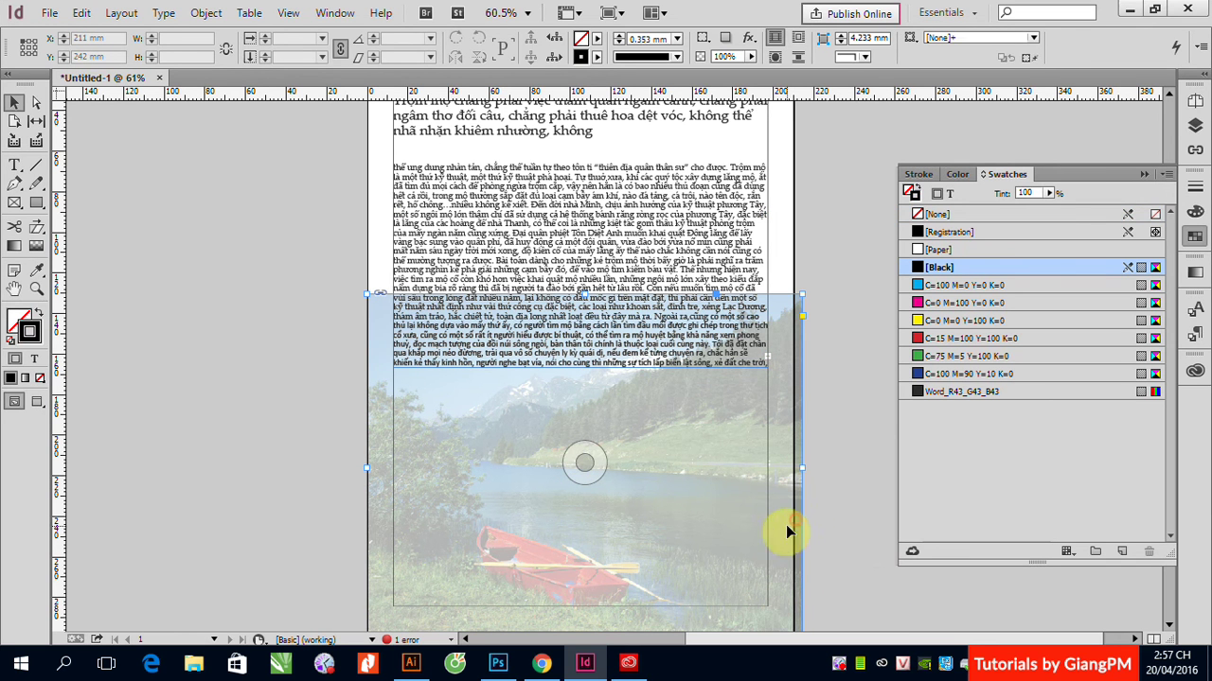
{"action": "left_click", "coordinate": [750, 57]}
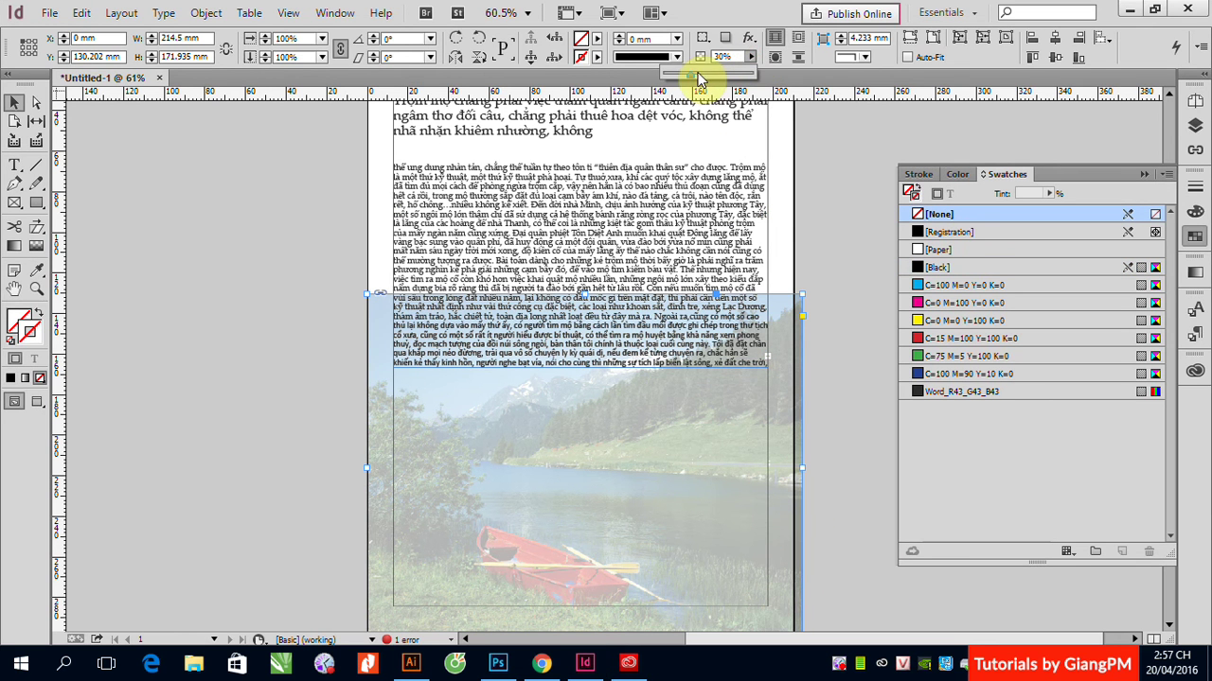
{"action": "left_click_drag", "start_coordinate": [698, 75], "coordinate": [753, 75]}
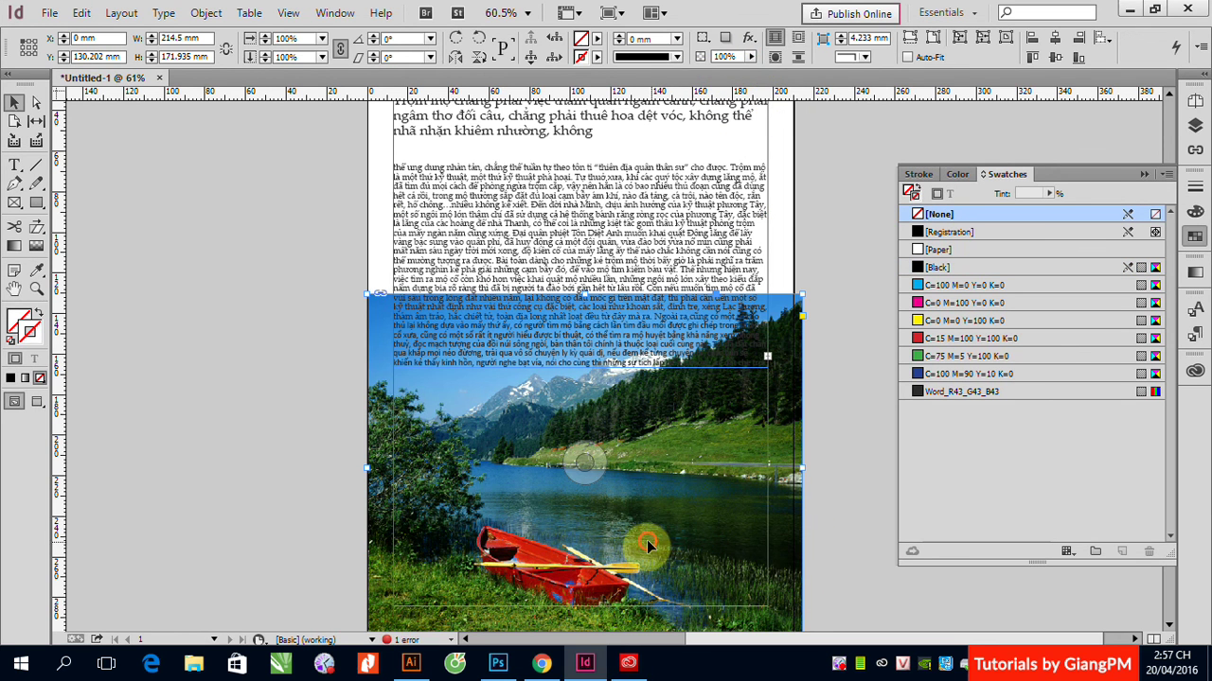
Step: Fade the upper part of the lake image into the page with the Gradient Feather tool, running upward from above the water, and deselect it
{"action": "left_click", "coordinate": [36, 245]}
{"action": "left_click_drag", "start_coordinate": [546, 481], "coordinate": [522, 239]}
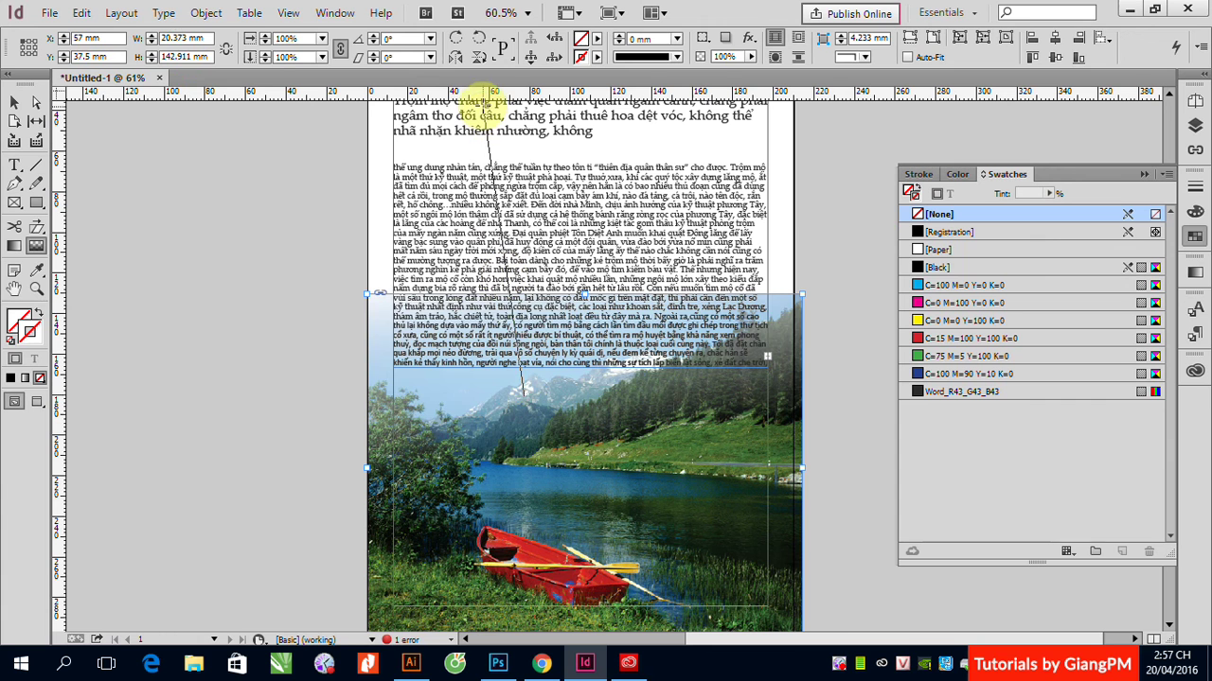
{"action": "key", "text": "ctrl+z"}
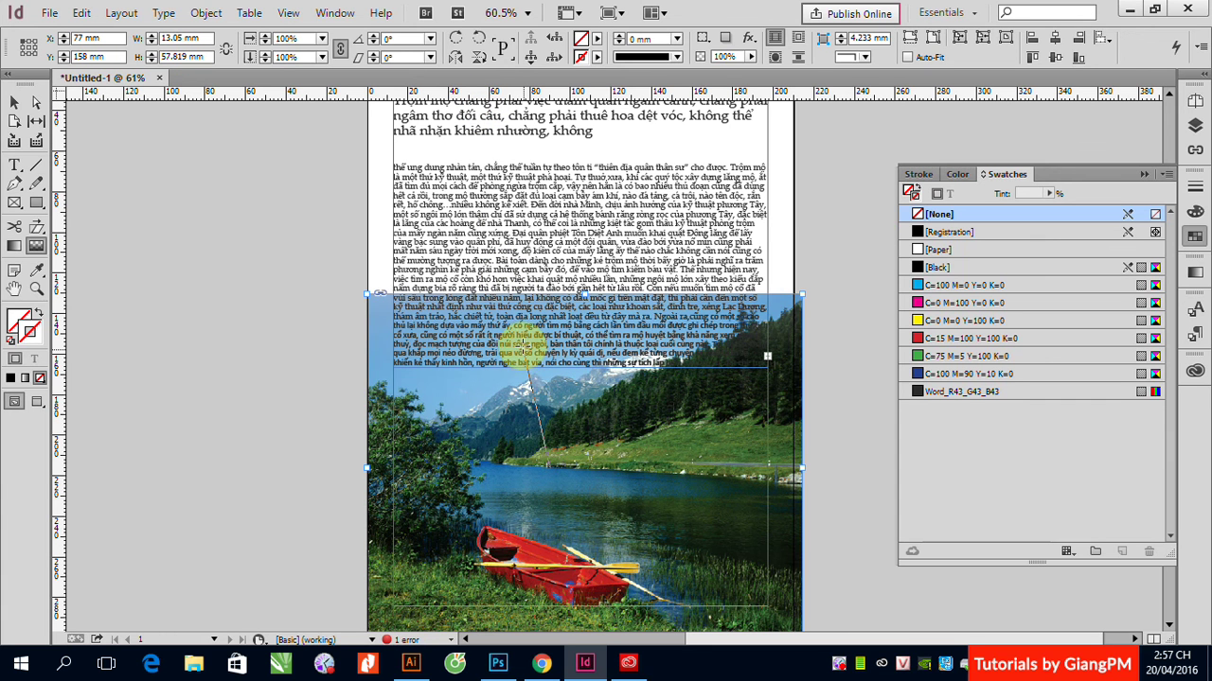
{"action": "key", "text": "ctrl+shift+z"}
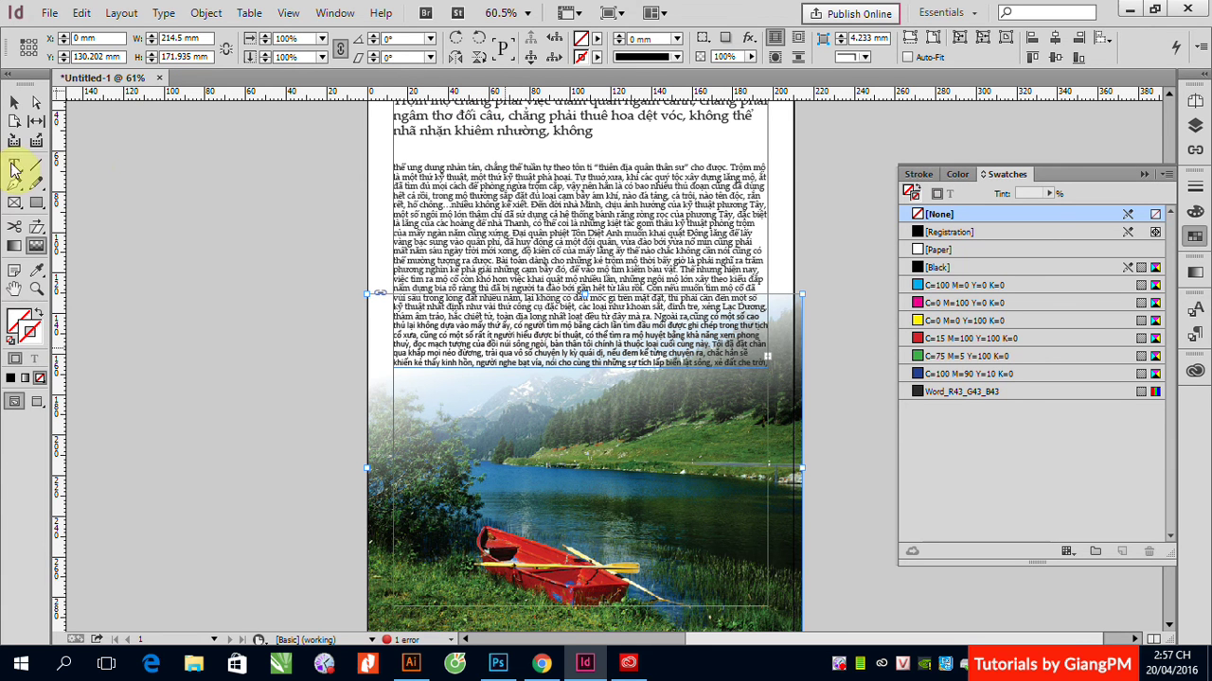
{"action": "key", "text": "ctrl+shift+a"}
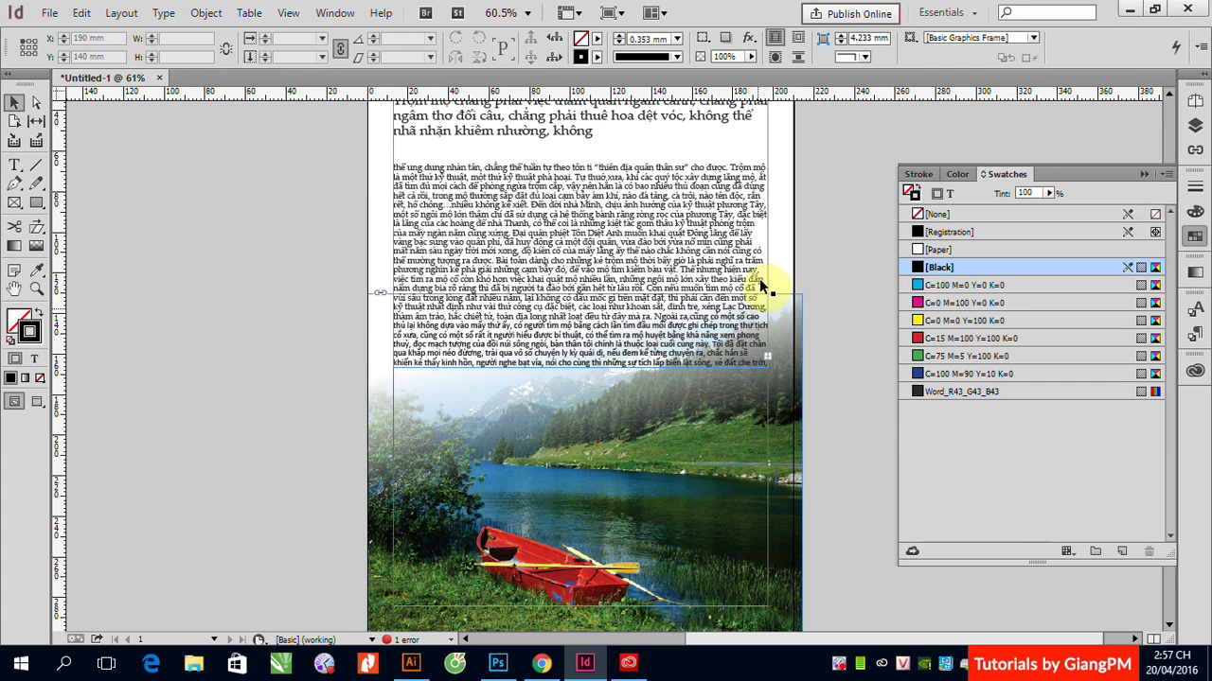
Step: Switch the screen mode to Preview to view the page without guides or content outside the page edge
{"action": "left_click", "coordinate": [290, 13]}
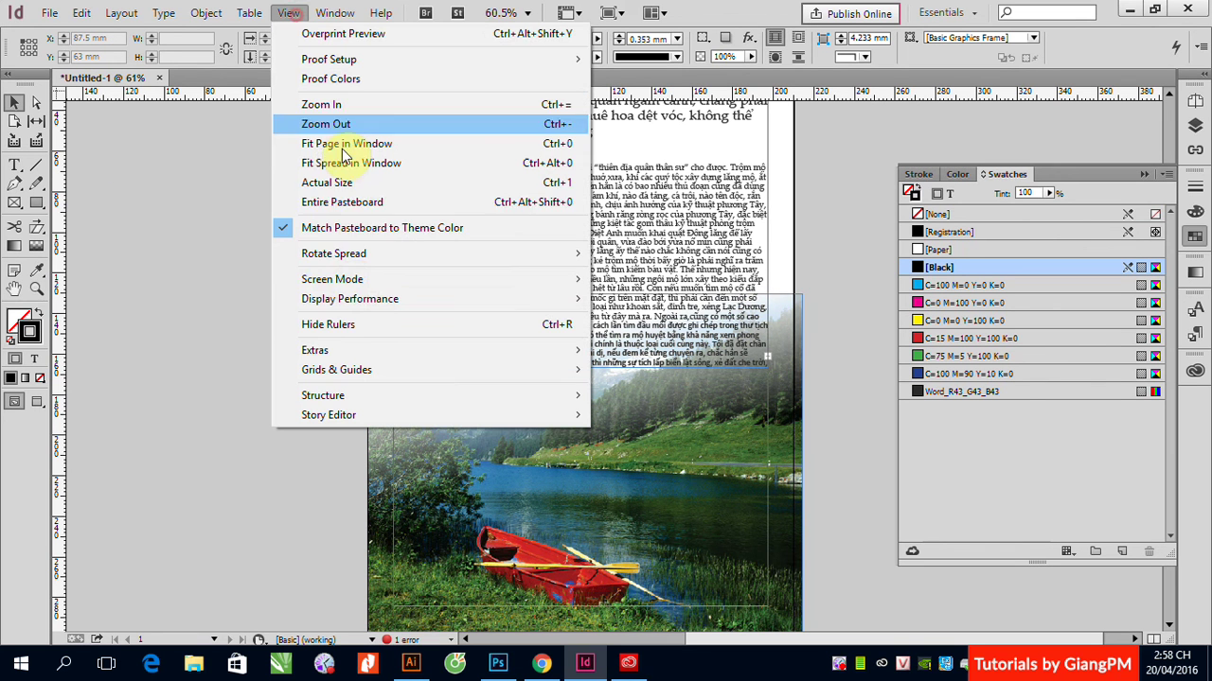
{"action": "mouse_move", "coordinate": [479, 278]}
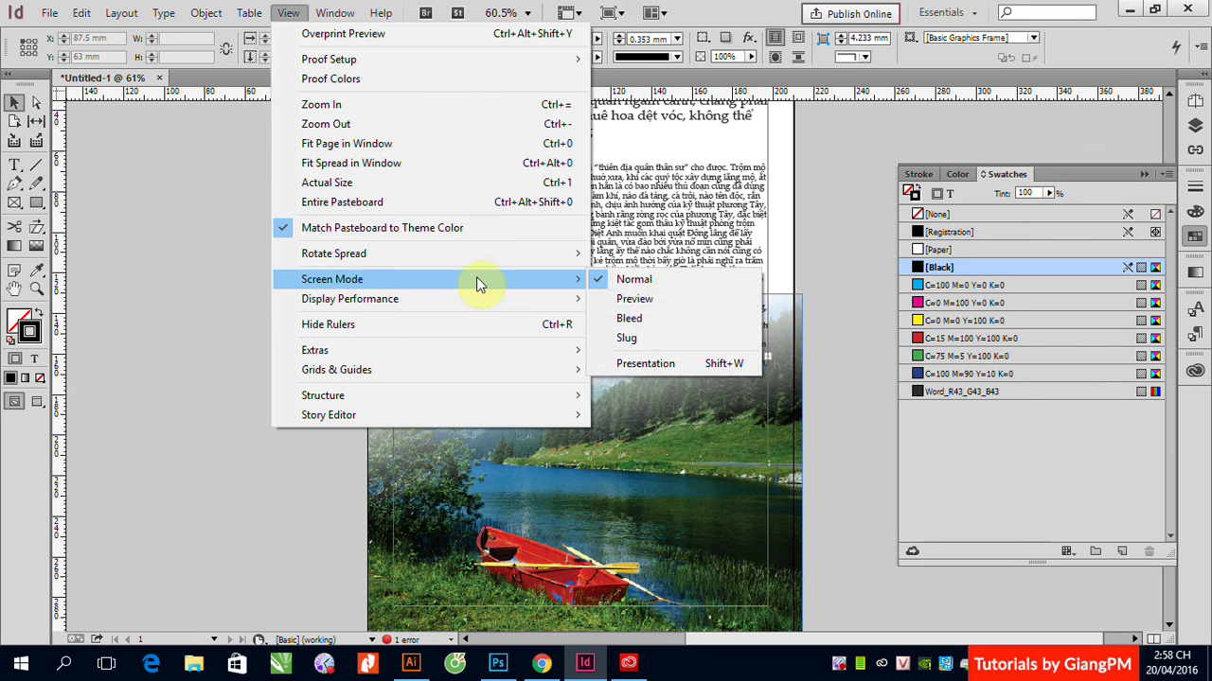
{"action": "left_click", "coordinate": [641, 299]}
{"action": "left_click", "coordinate": [839, 295]}
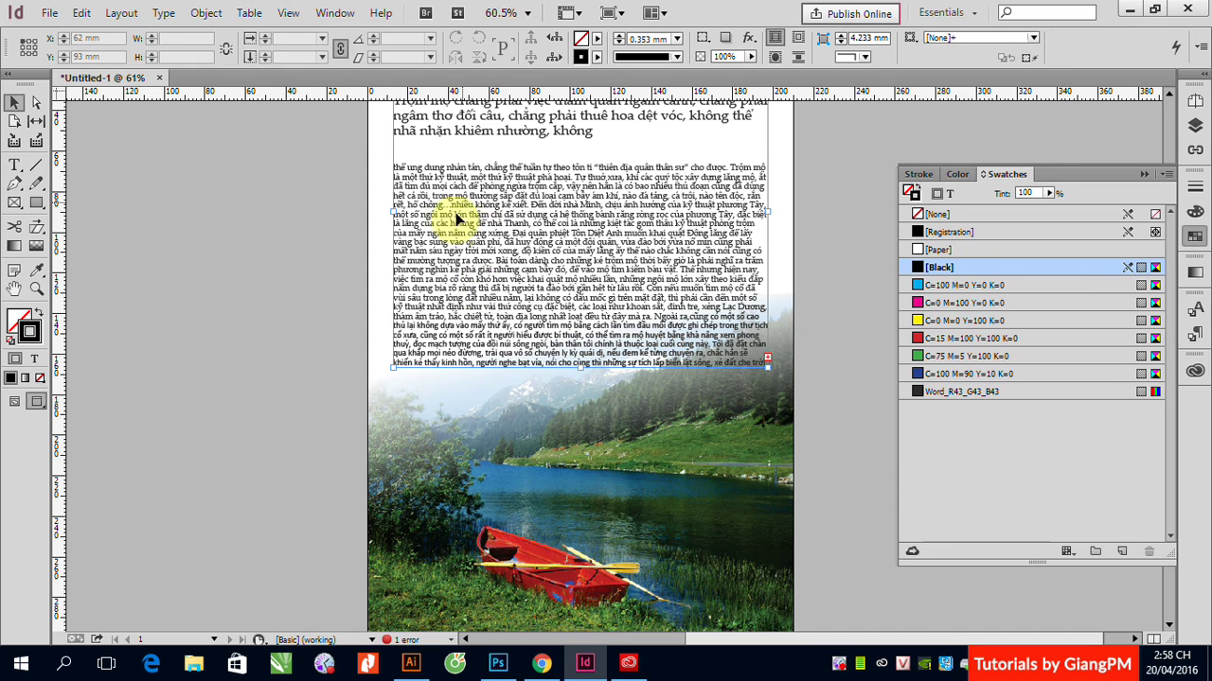
Step: Extend the story text frame to 235.3 mm high and select the body text below the intro paragraph
{"action": "left_click", "coordinate": [436, 248]}
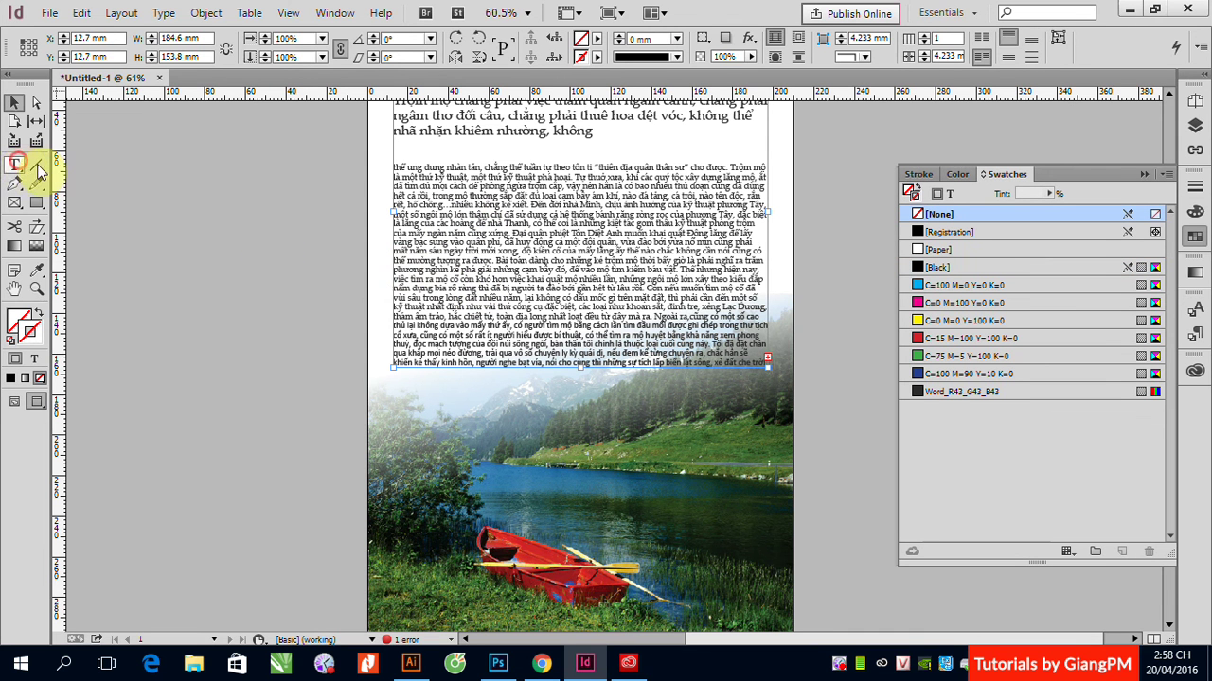
{"action": "left_click", "coordinate": [16, 164]}
{"action": "left_click_drag", "start_coordinate": [393, 167], "coordinate": [657, 381]}
{"action": "left_click", "coordinate": [14, 102]}
{"action": "left_click", "coordinate": [600, 383]}
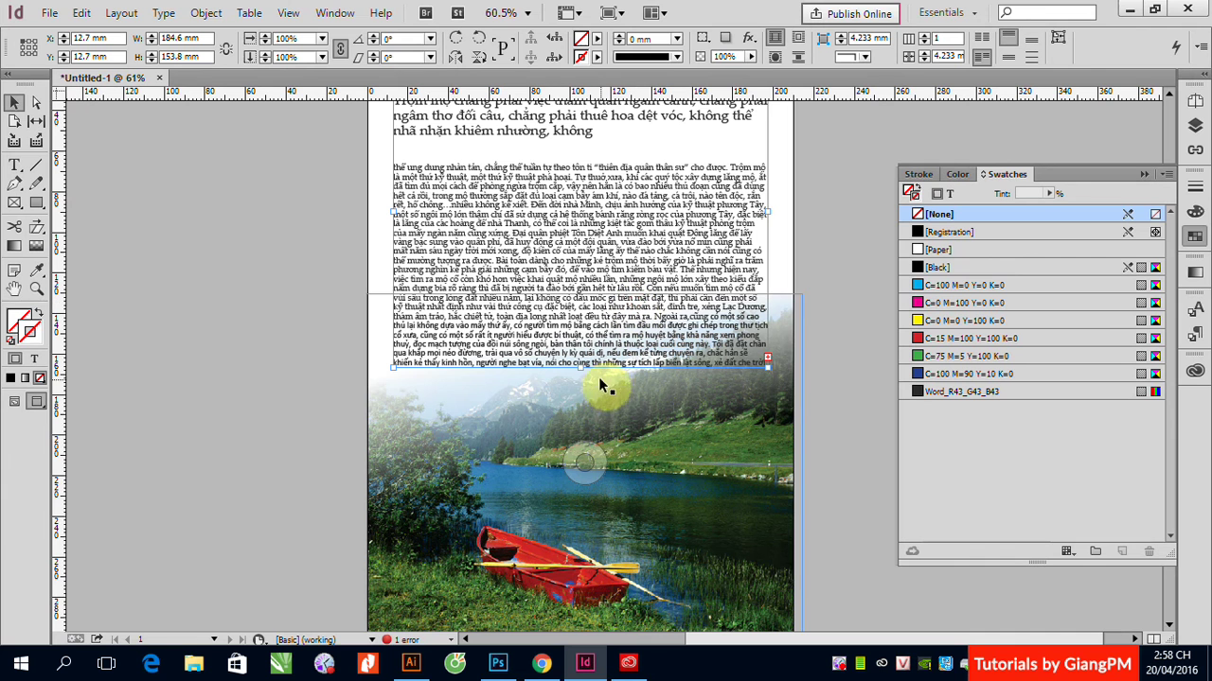
{"action": "left_click_drag", "start_coordinate": [579, 368], "coordinate": [580, 533]}
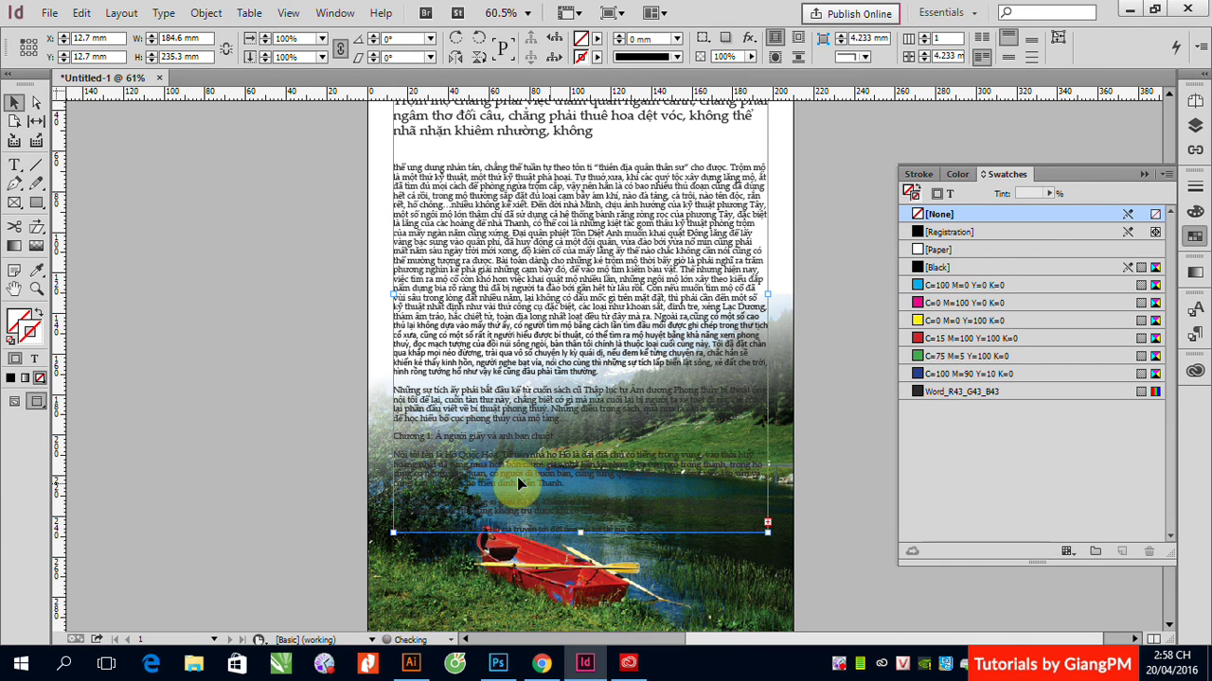
{"action": "left_click", "coordinate": [14, 164]}
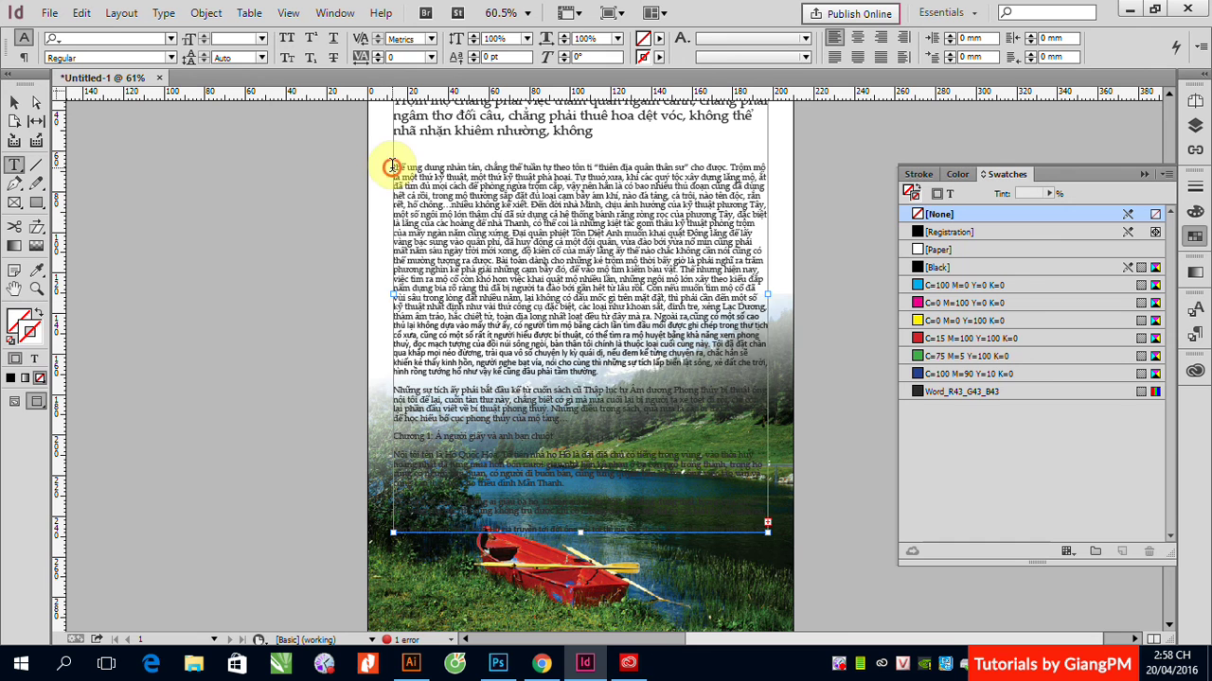
{"action": "left_click_drag", "start_coordinate": [391, 166], "coordinate": [700, 563]}
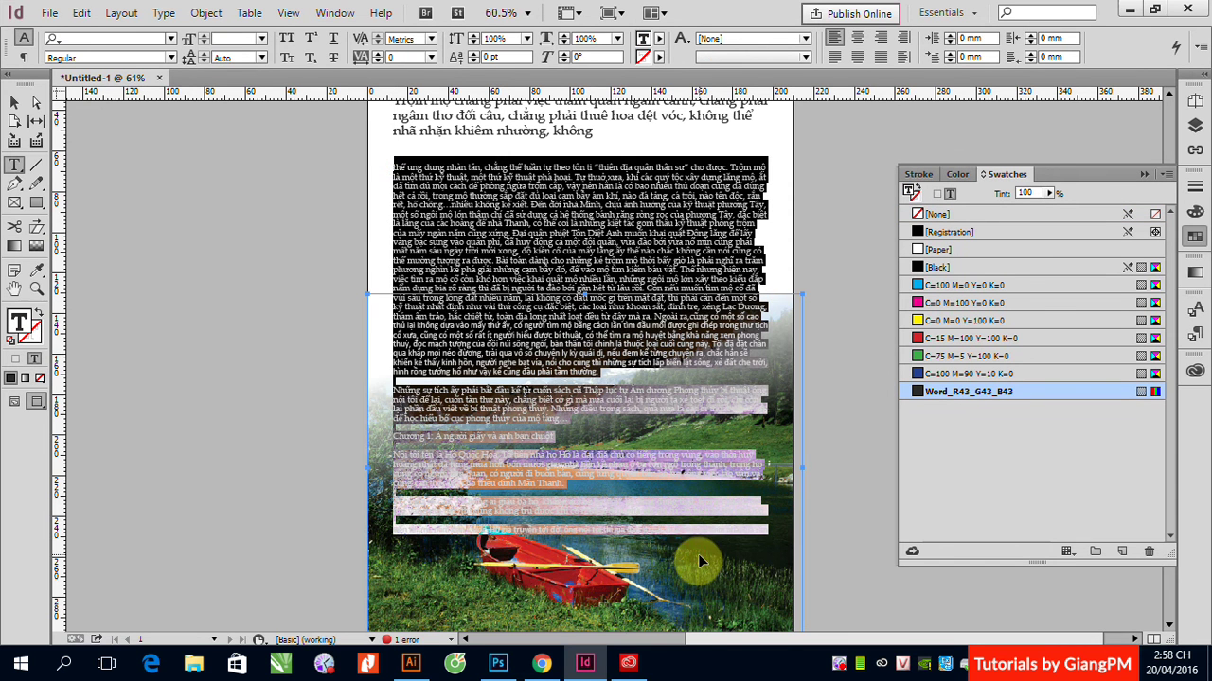
Step: Shorten the story text frame to 47.8 mm high so it holds only the title and intro paragraph
{"action": "left_click", "coordinate": [14, 102]}
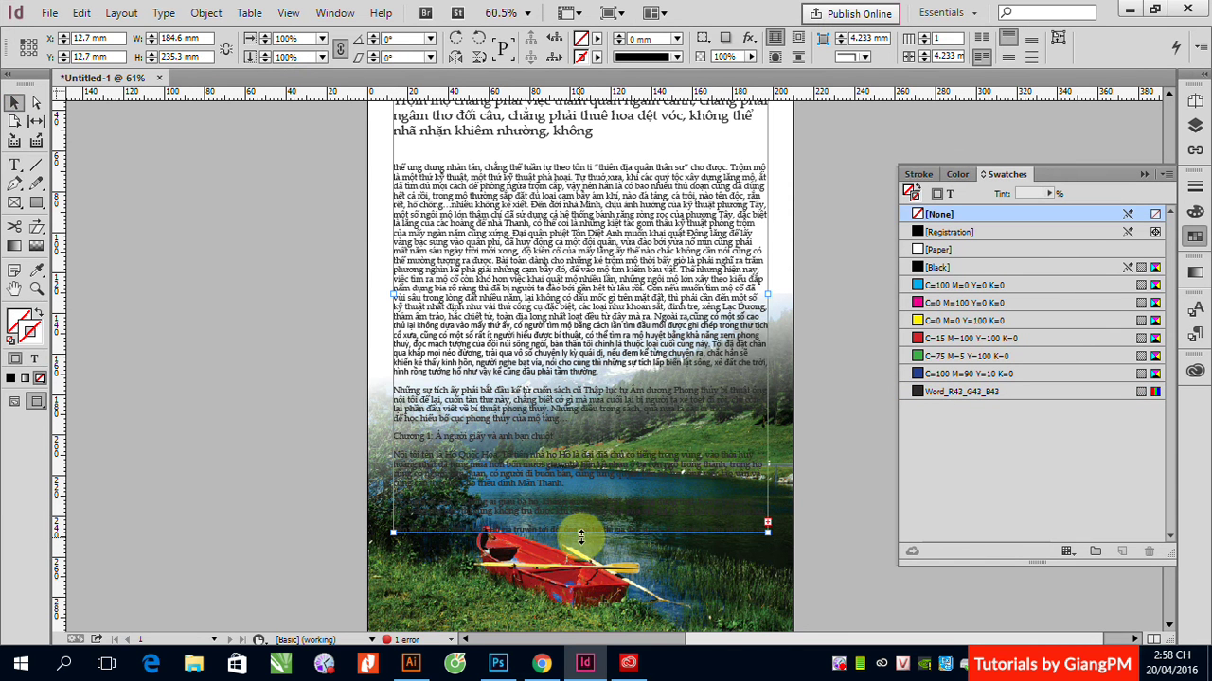
{"action": "left_click_drag", "start_coordinate": [580, 535], "coordinate": [568, 151]}
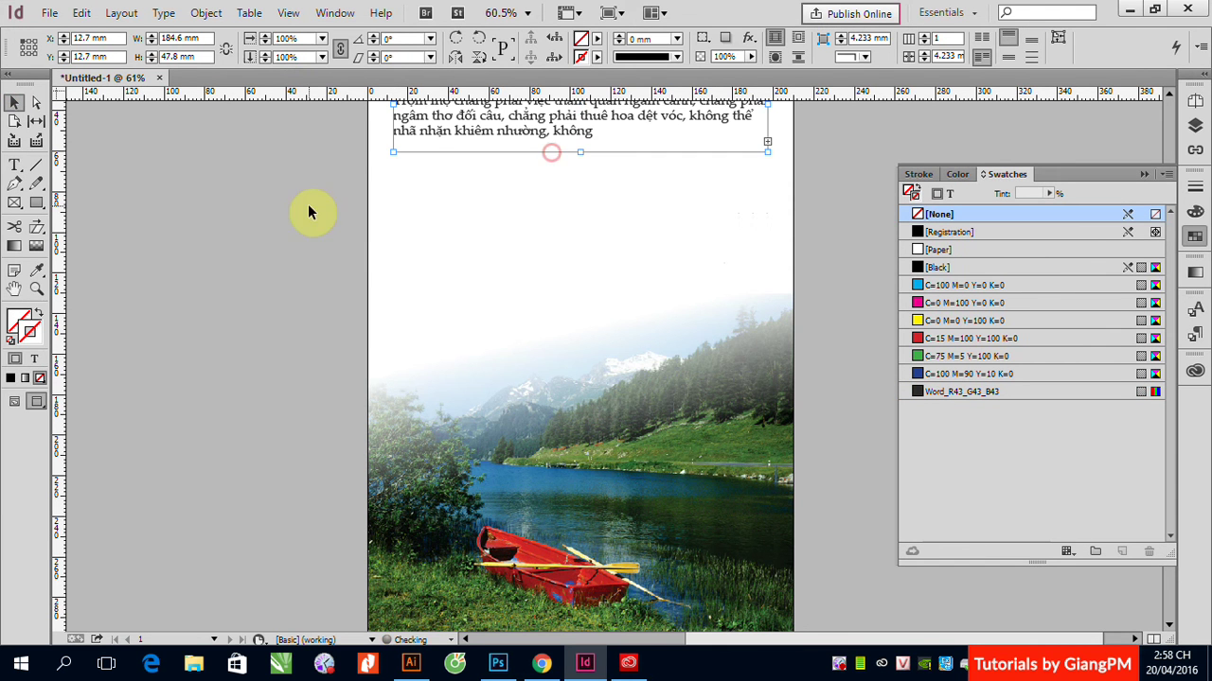
Step: Set the page layout to 3 columns with a 4.233 mm gutter, keeping the 12.7 mm margins
{"action": "left_click", "coordinate": [17, 167]}
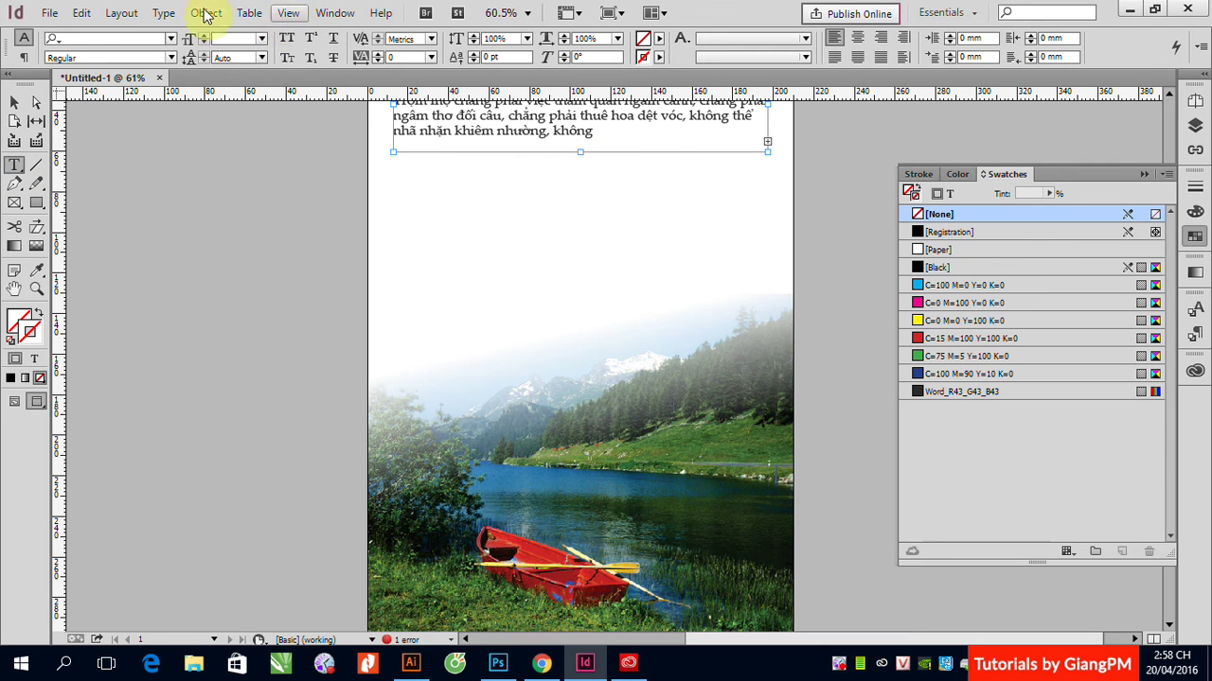
{"action": "left_click", "coordinate": [119, 14]}
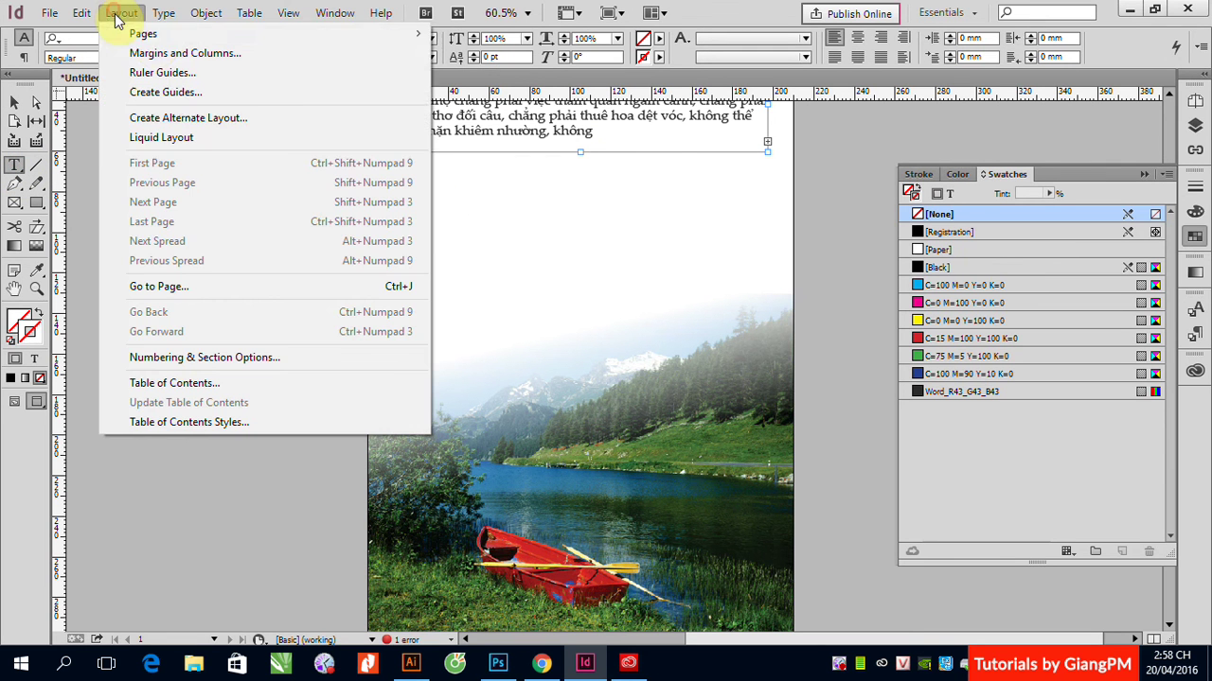
{"action": "left_click", "coordinate": [157, 53]}
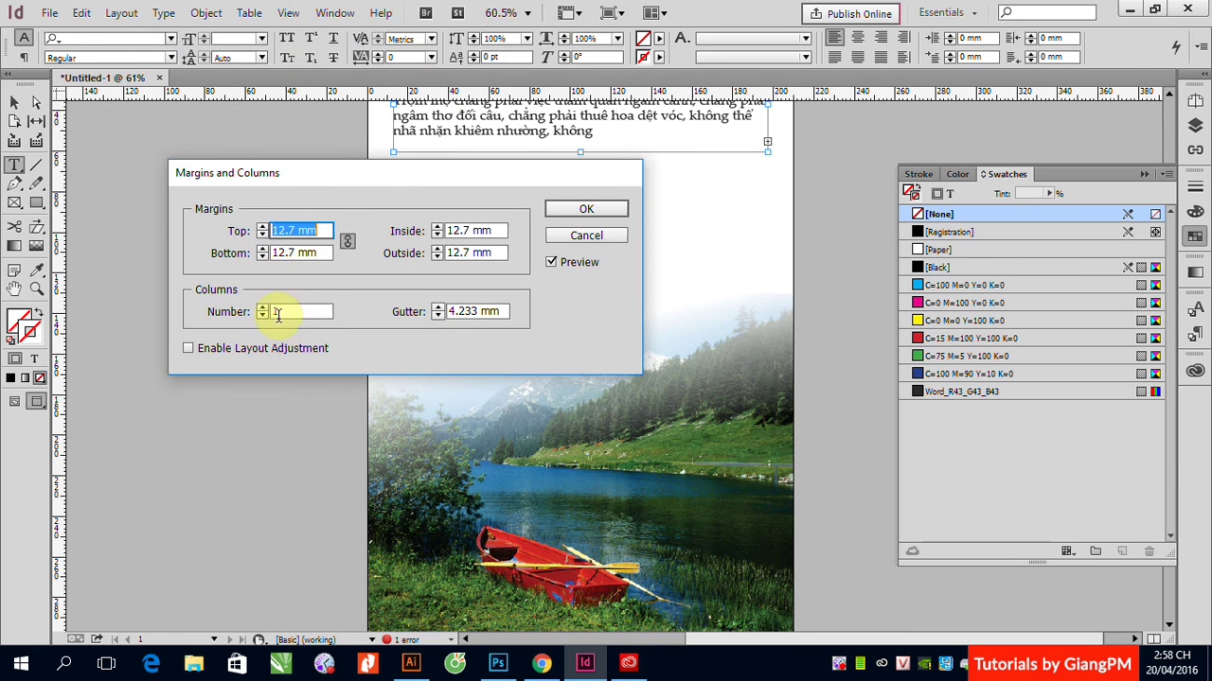
{"action": "left_click", "coordinate": [281, 313]}
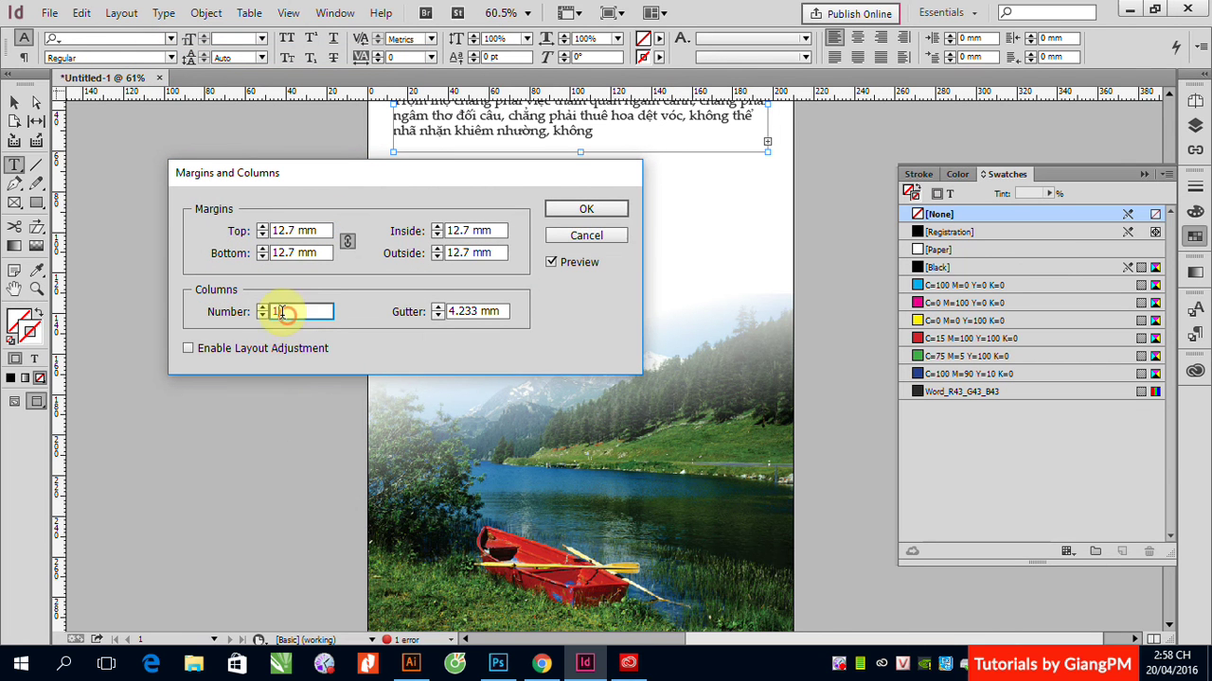
{"action": "left_click", "coordinate": [584, 209]}
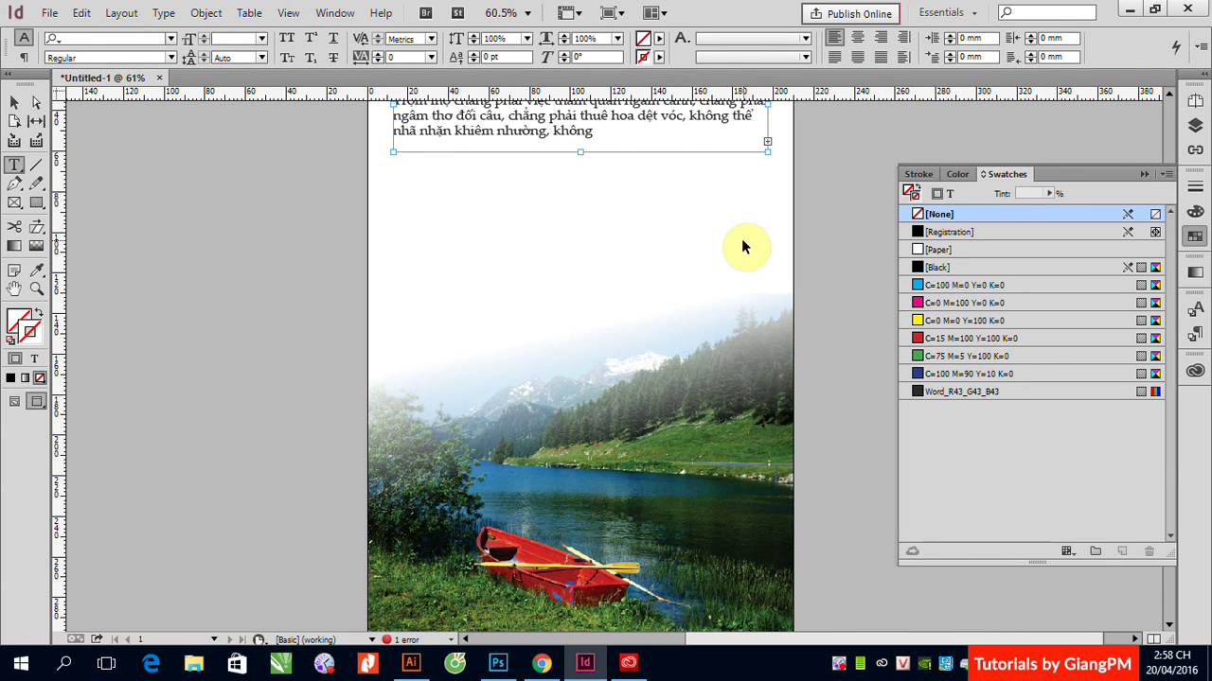
Step: Return the screen mode to Normal to show the frame edges and column guides, and deselect everything
{"action": "left_click", "coordinate": [15, 102]}
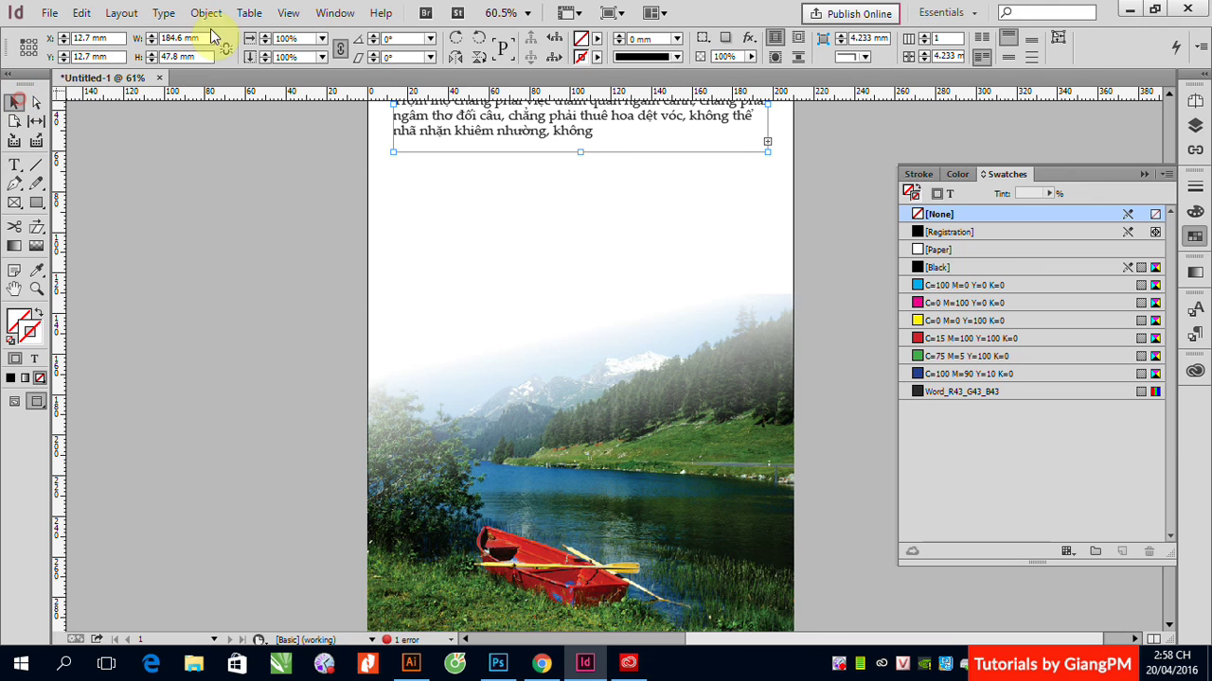
{"action": "left_click", "coordinate": [289, 14]}
{"action": "left_click", "coordinate": [382, 280]}
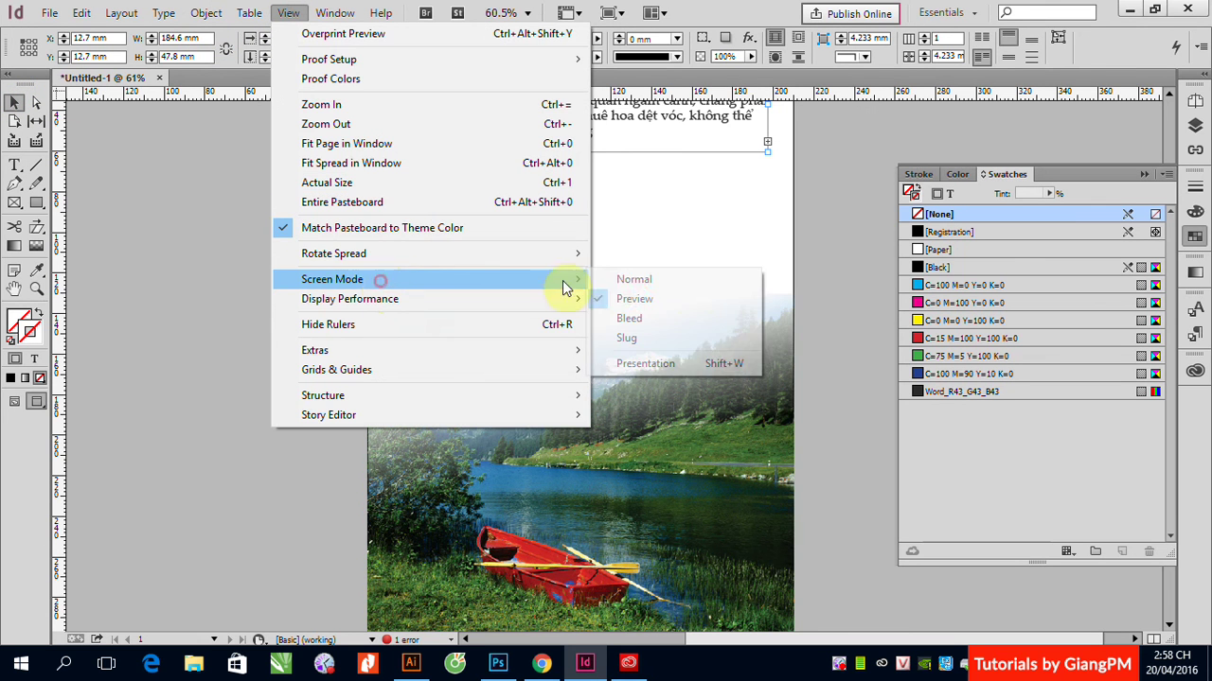
{"action": "left_click", "coordinate": [653, 281]}
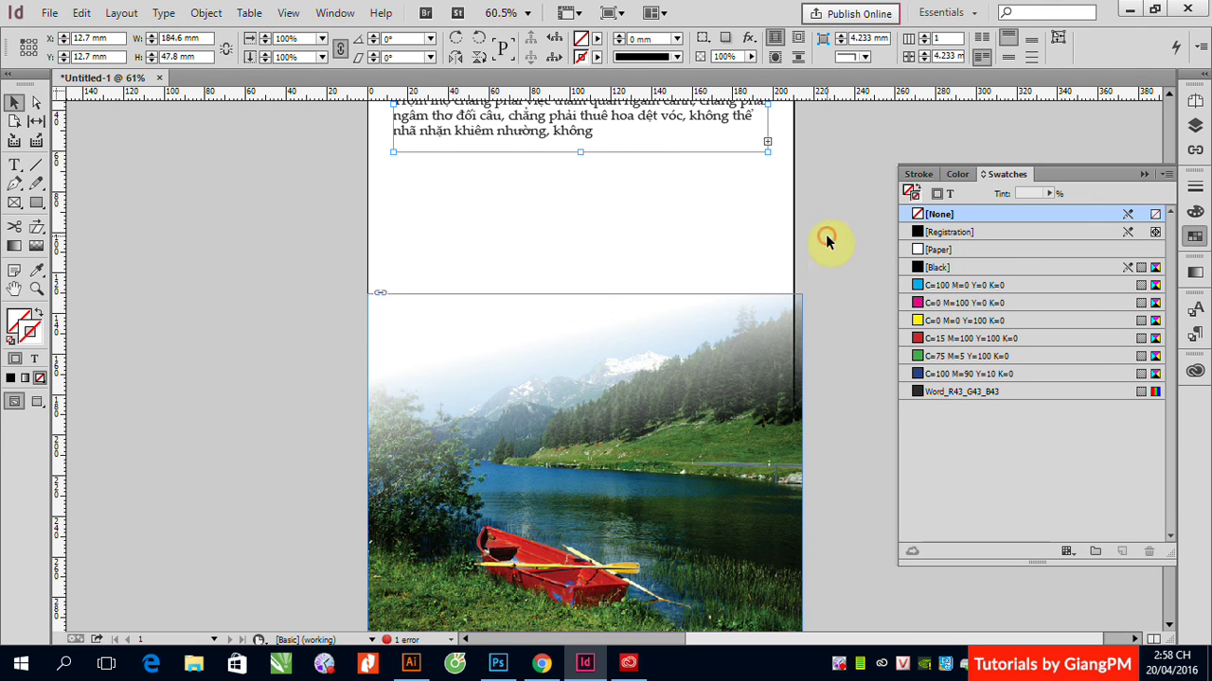
{"action": "left_click", "coordinate": [573, 189]}
{"action": "left_click", "coordinate": [479, 222]}
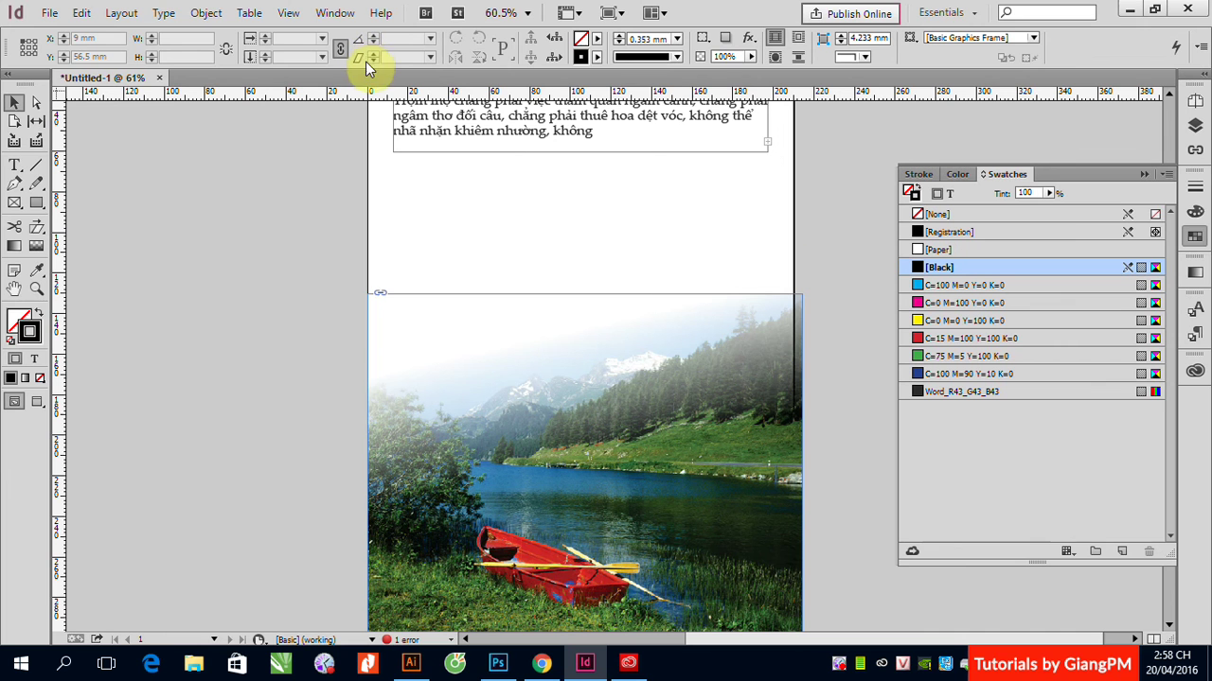
Step: Create a text frame in the first column below the intro, flow the remaining story text into it, and shorten it to 107 mm high
{"action": "left_click", "coordinate": [18, 167]}
{"action": "left_click", "coordinate": [405, 171]}
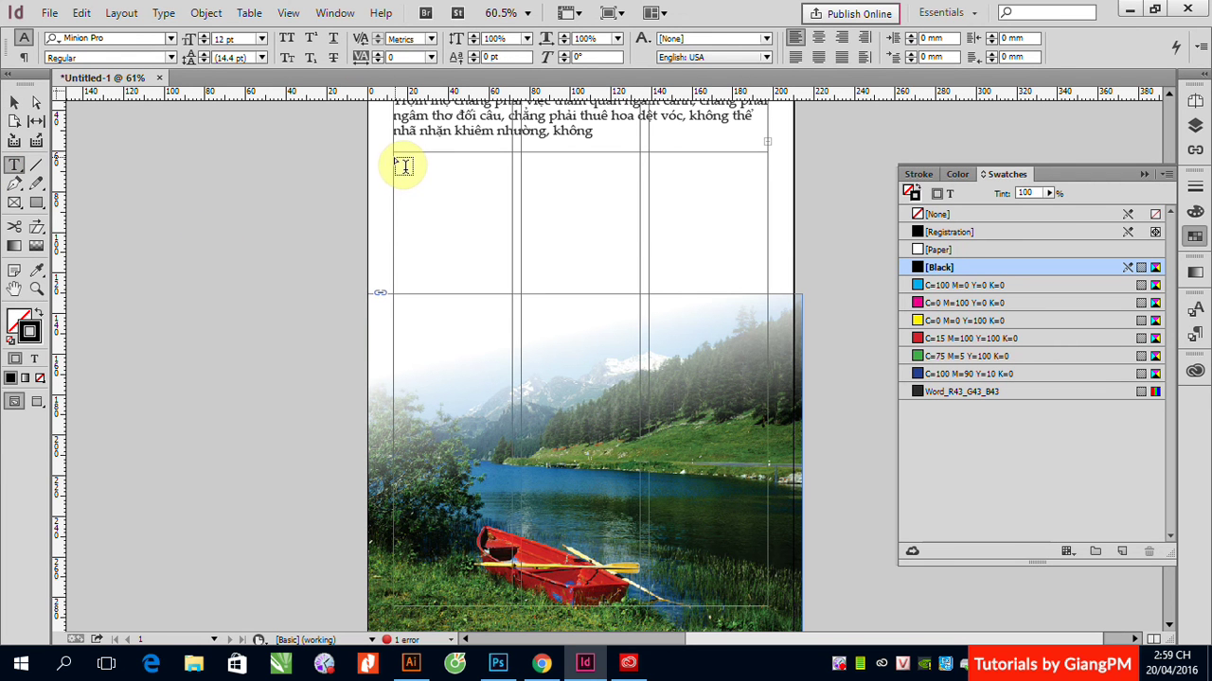
{"action": "left_click_drag", "start_coordinate": [403, 168], "coordinate": [512, 575]}
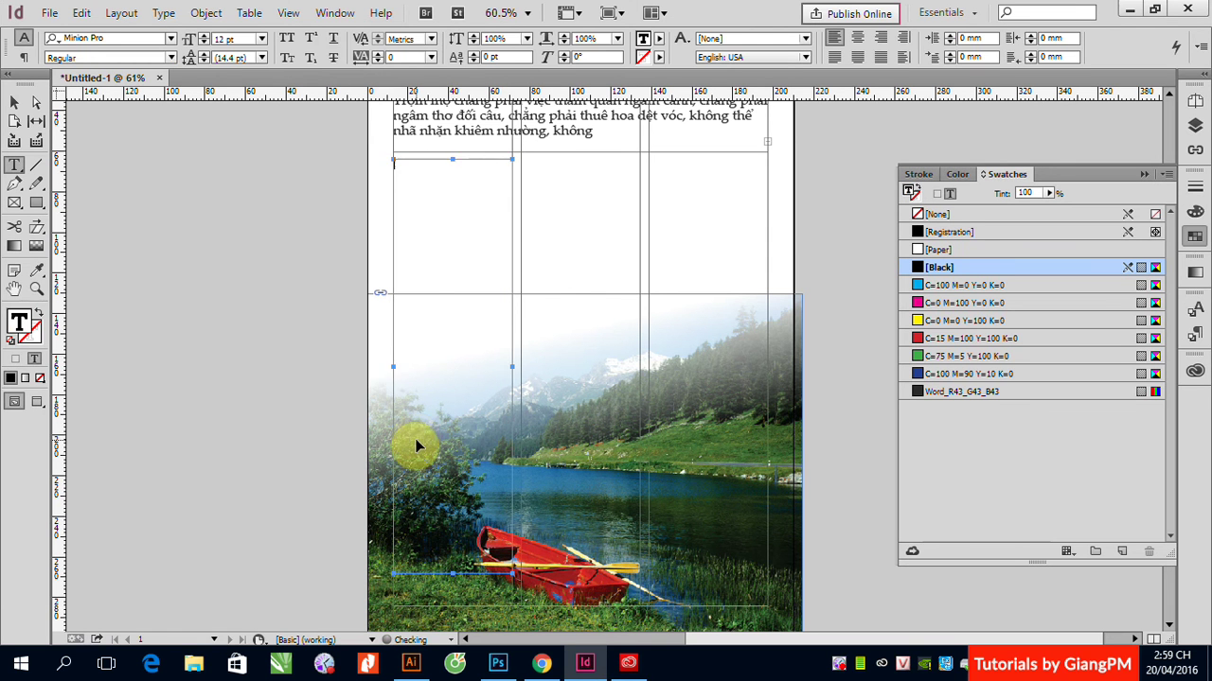
{"action": "left_click", "coordinate": [23, 108]}
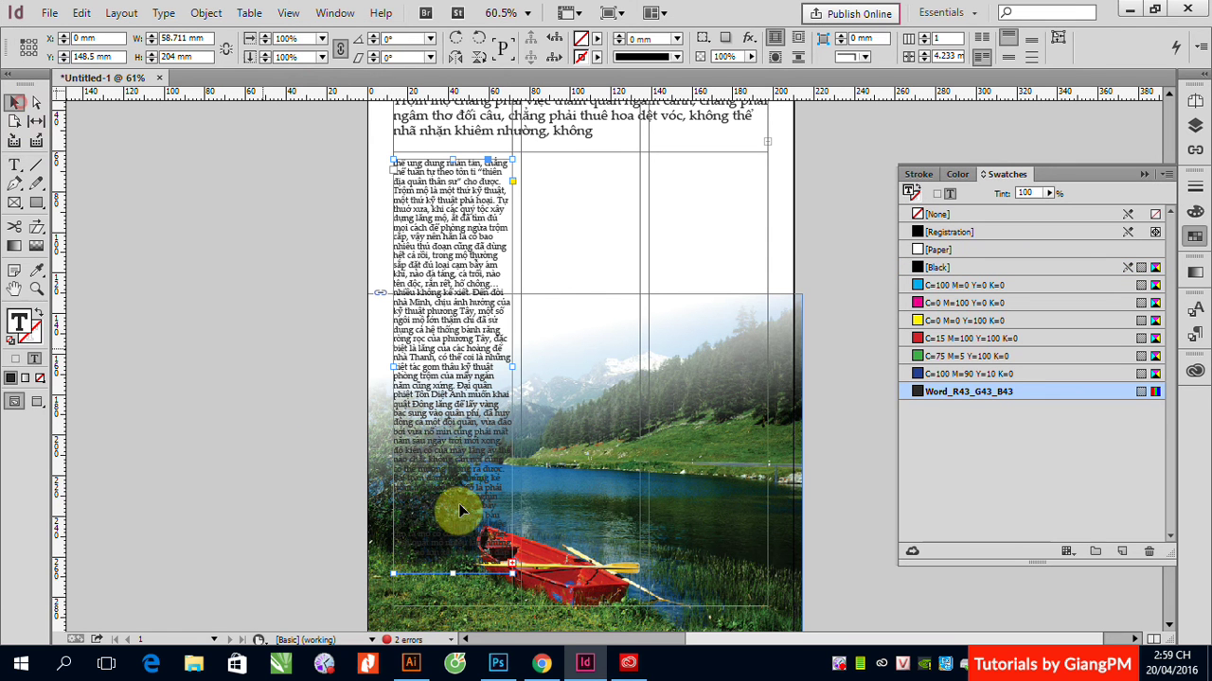
{"action": "left_click_drag", "start_coordinate": [461, 574], "coordinate": [514, 378]}
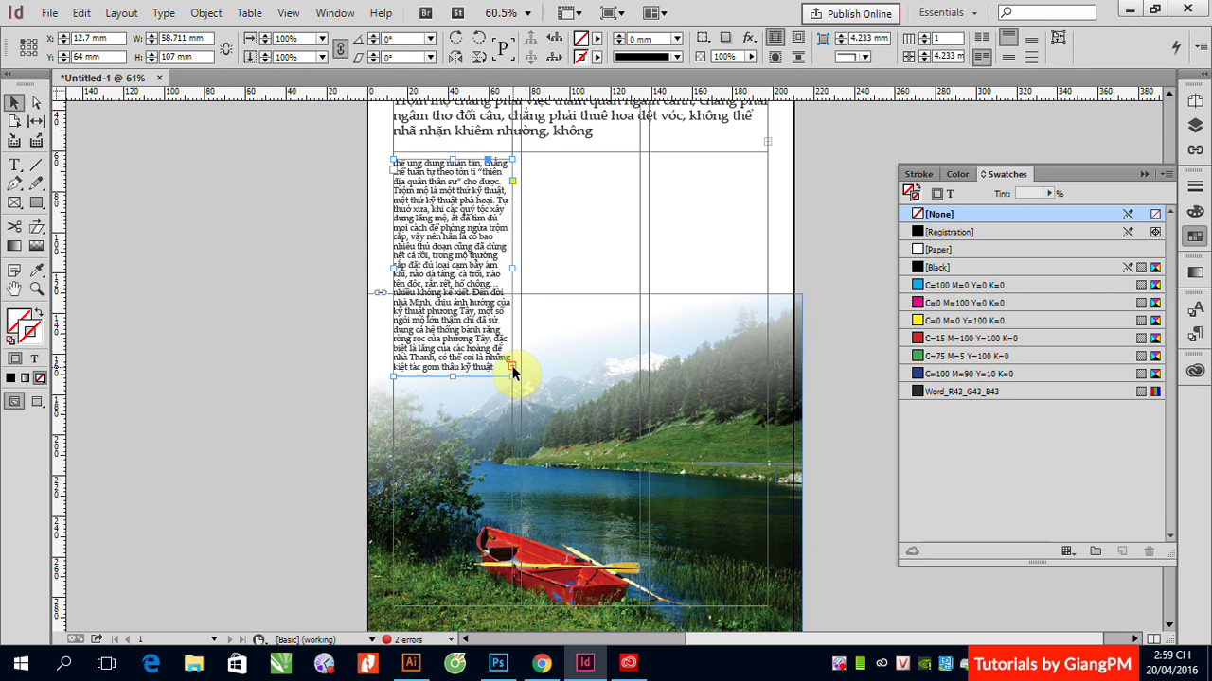
Step: Thread the overset text into frames spanning the second and third columns, about 106.5 mm and 108.5 mm high, level with the first
{"action": "left_click", "coordinate": [511, 366]}
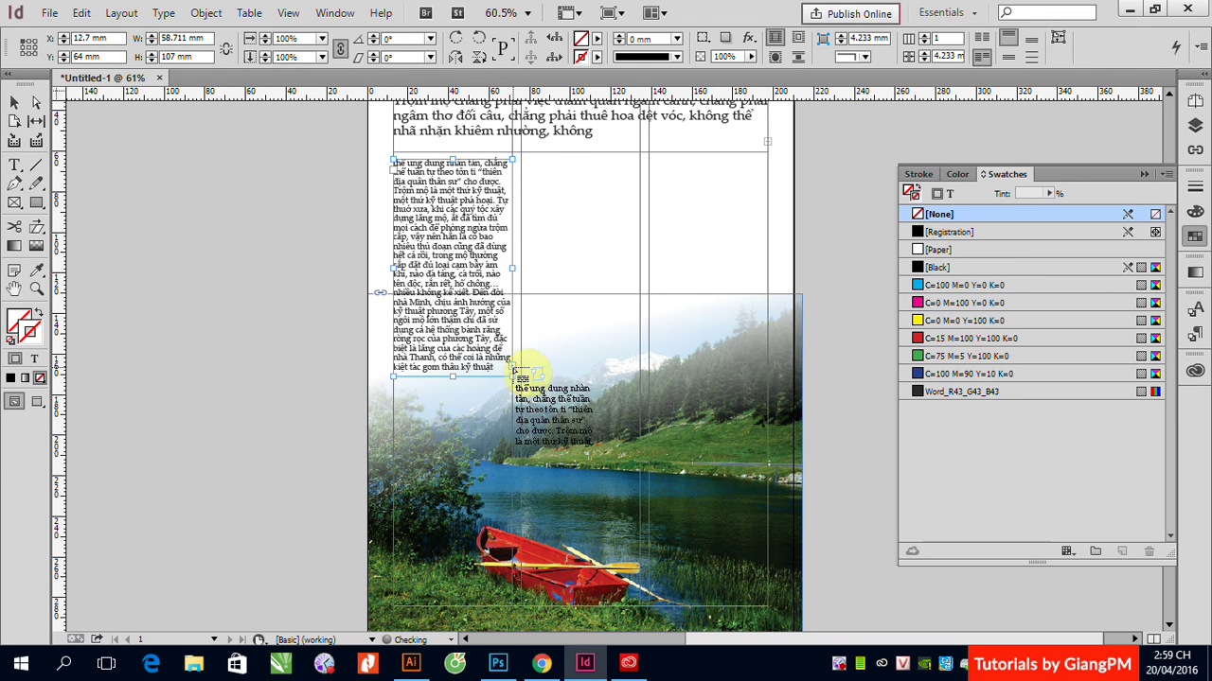
{"action": "left_click", "coordinate": [526, 166]}
{"action": "left_click_drag", "start_coordinate": [521, 160], "coordinate": [643, 380]}
{"action": "left_click", "coordinate": [640, 368]}
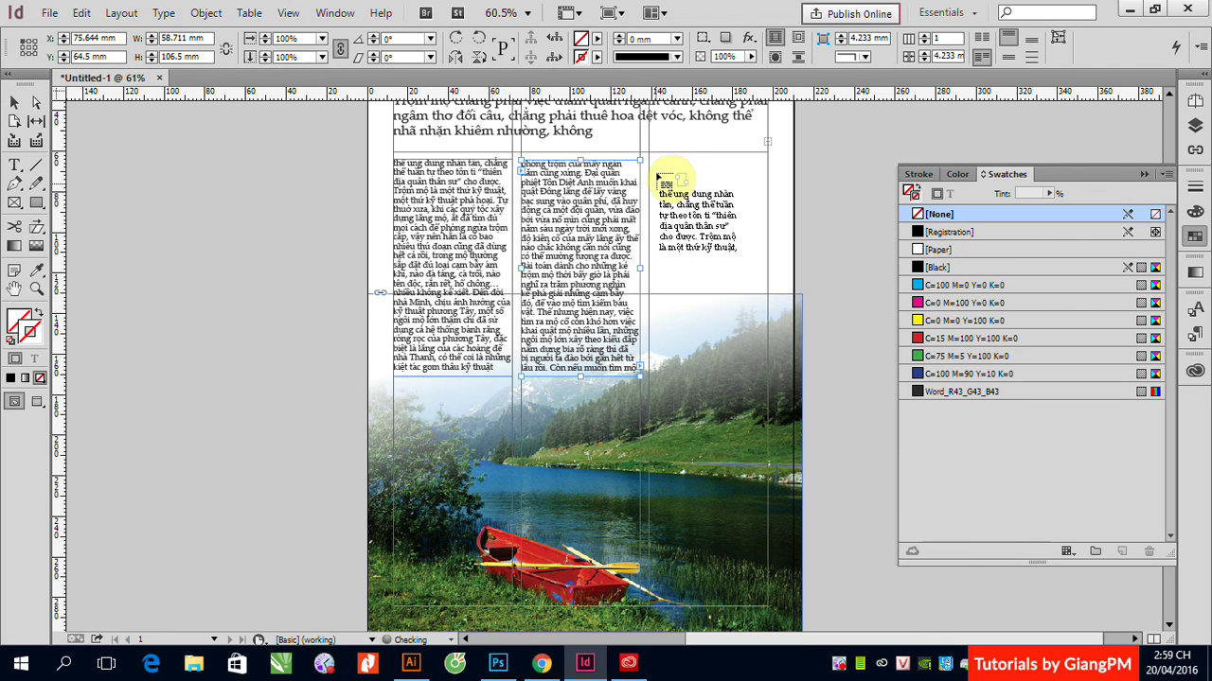
{"action": "left_click_drag", "start_coordinate": [650, 160], "coordinate": [770, 380]}
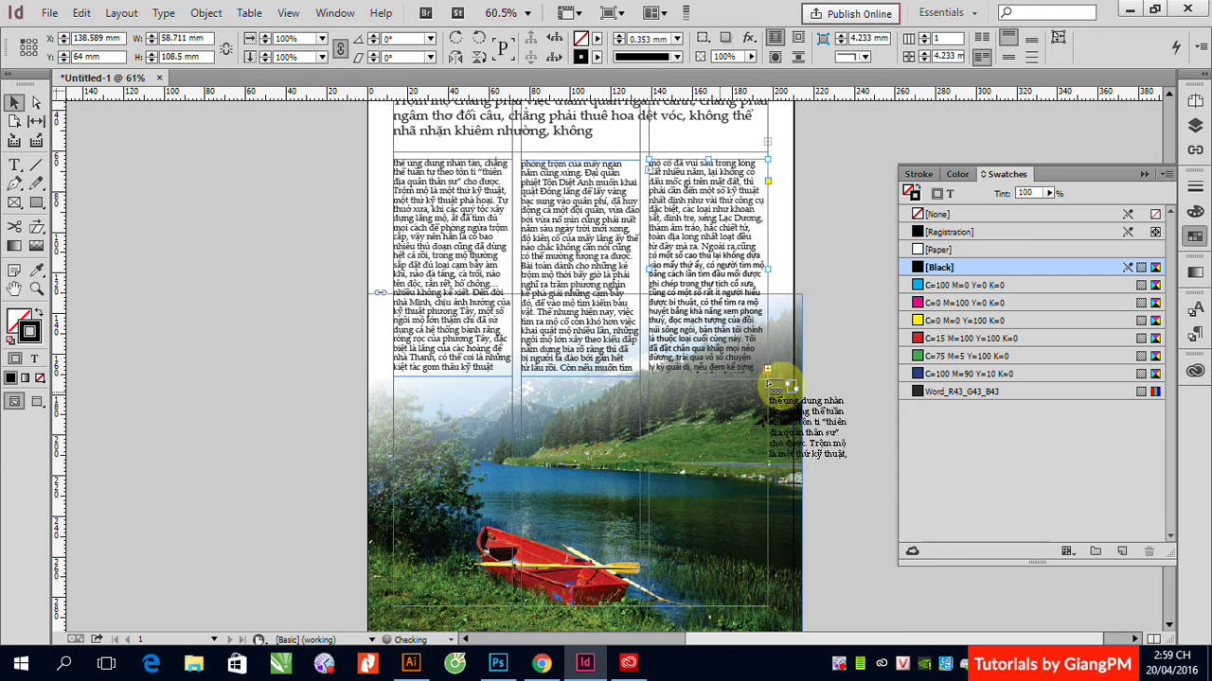
Step: Drop the loaded text and lengthen the first column's frame to about 133.5 mm and the second's to about 121.5 mm
{"action": "left_click", "coordinate": [16, 119]}
{"action": "left_click", "coordinate": [263, 280]}
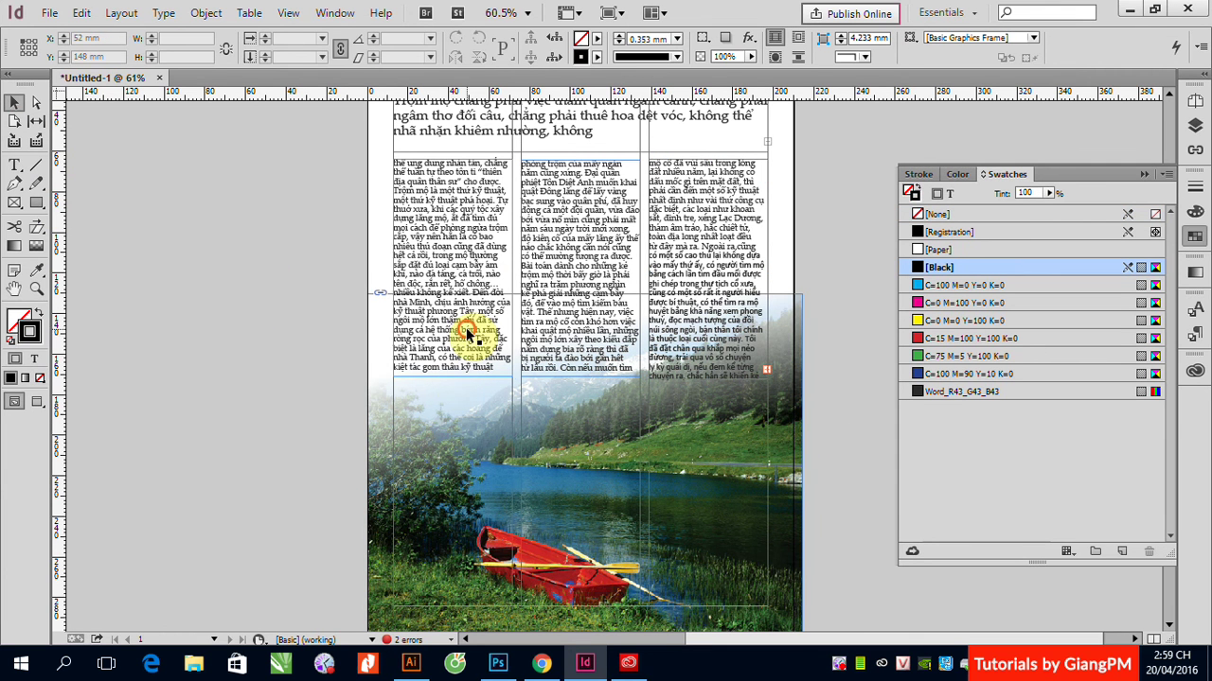
{"action": "left_click", "coordinate": [461, 365]}
{"action": "left_click_drag", "start_coordinate": [451, 378], "coordinate": [451, 428]}
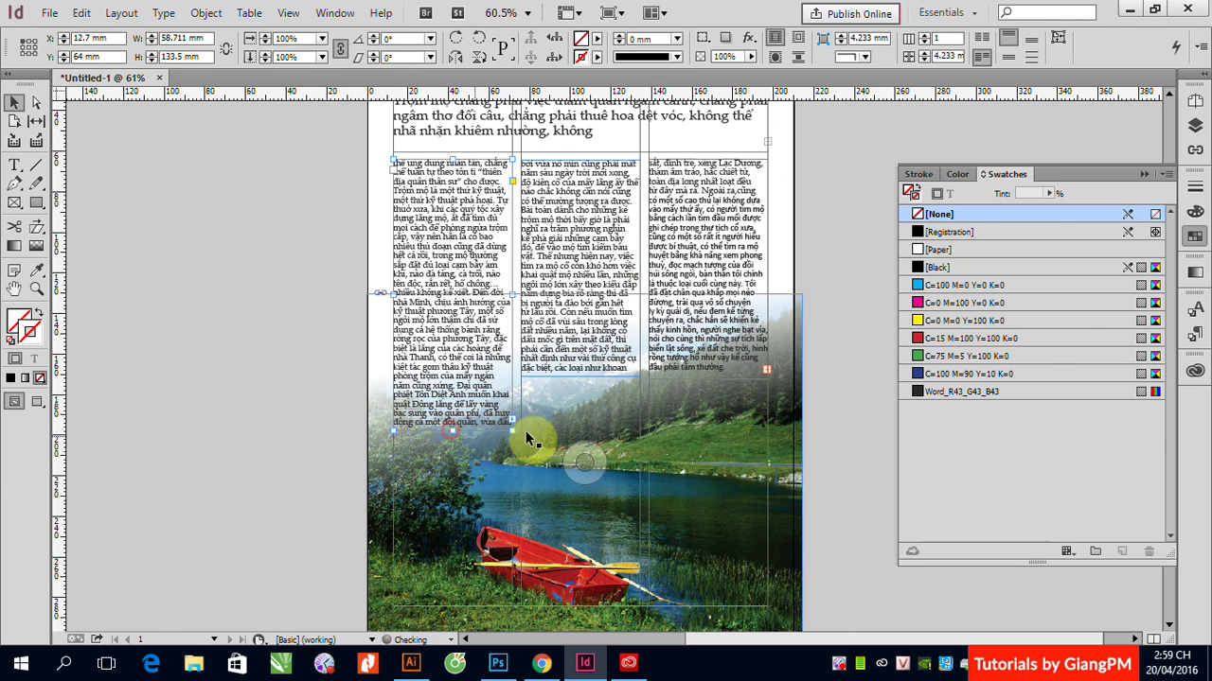
{"action": "left_click", "coordinate": [581, 377]}
{"action": "left_click_drag", "start_coordinate": [579, 374], "coordinate": [579, 407]}
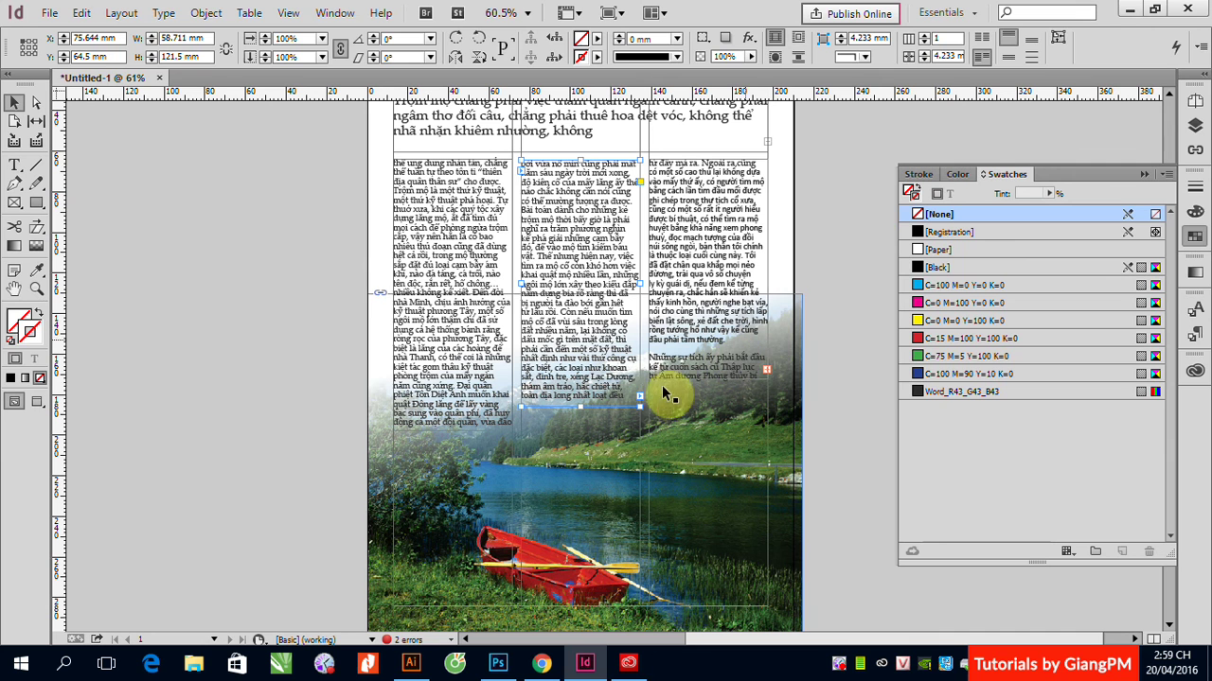
{"action": "left_click", "coordinate": [827, 281]}
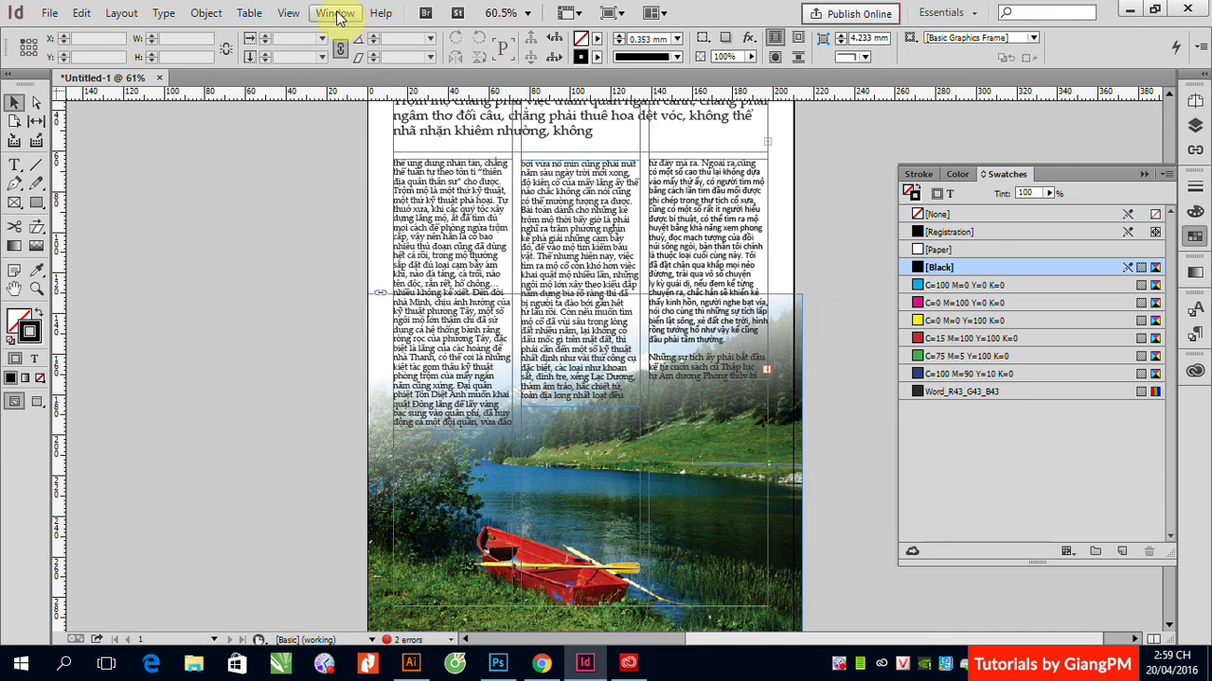
Step: Switch the screen mode to Preview to hide the guides and frame edges
{"action": "left_click", "coordinate": [288, 13]}
{"action": "mouse_move", "coordinate": [332, 279]}
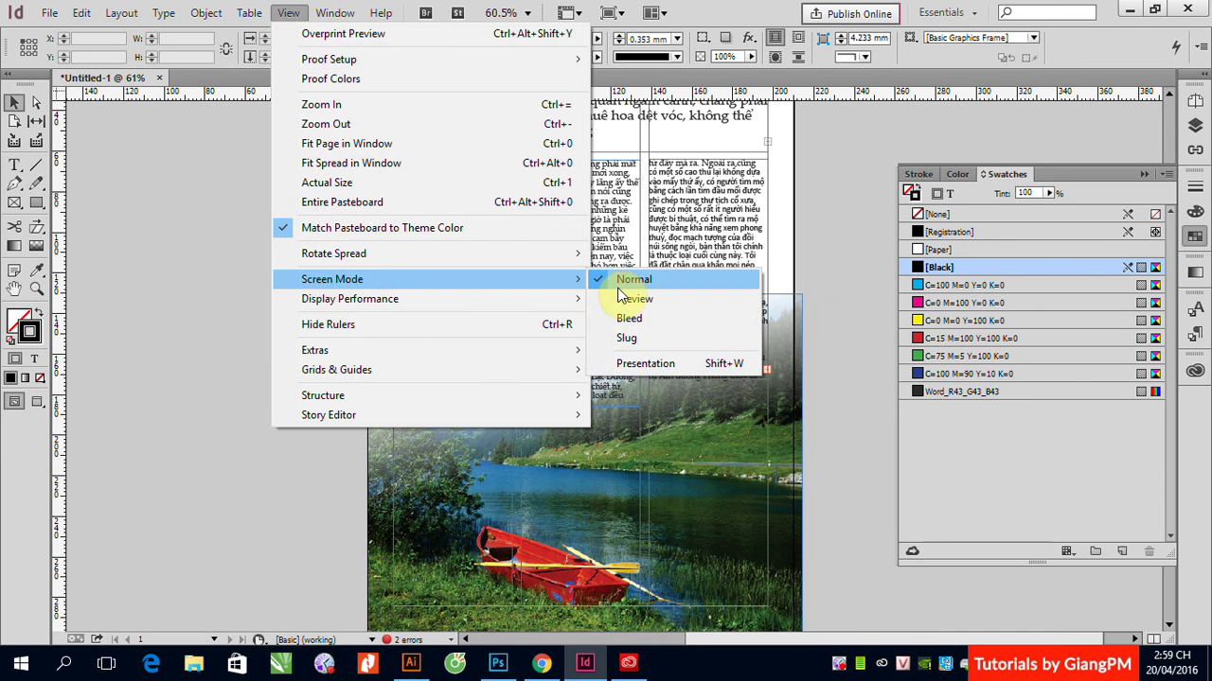
{"action": "left_click", "coordinate": [620, 297]}
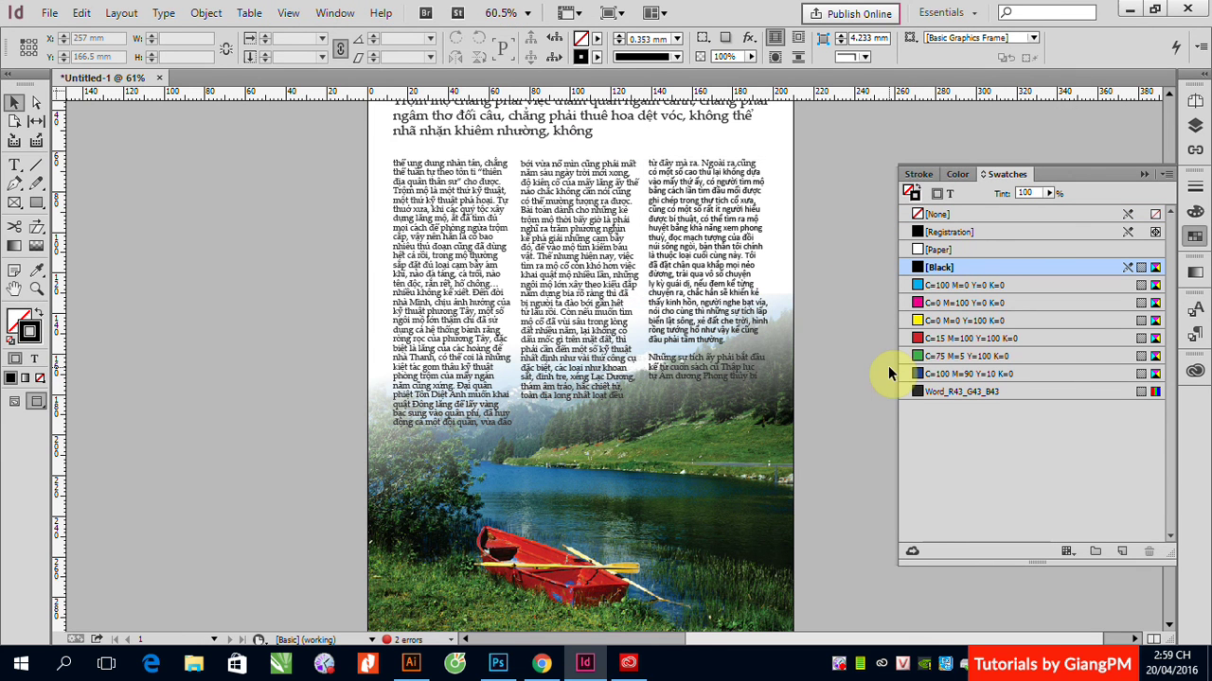
Step: Redraw the lake photo's gradient feather so it fades from the water above the boat up into the text columns
{"action": "left_click", "coordinate": [723, 583]}
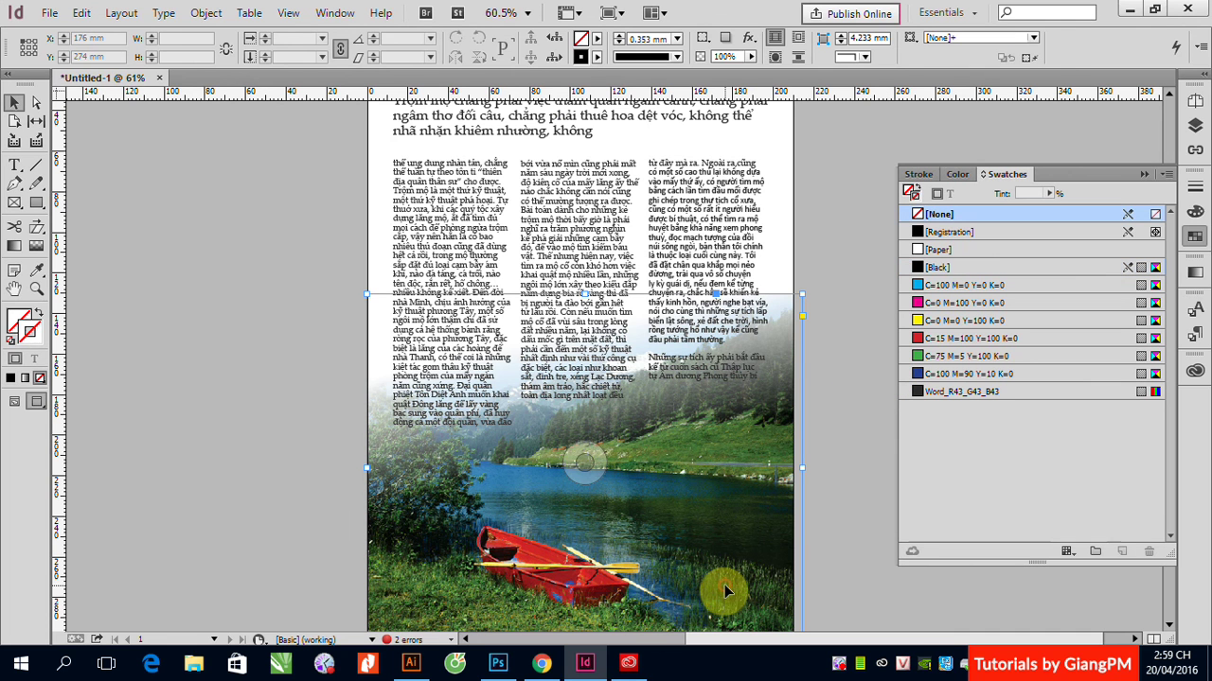
{"action": "left_click", "coordinate": [36, 245]}
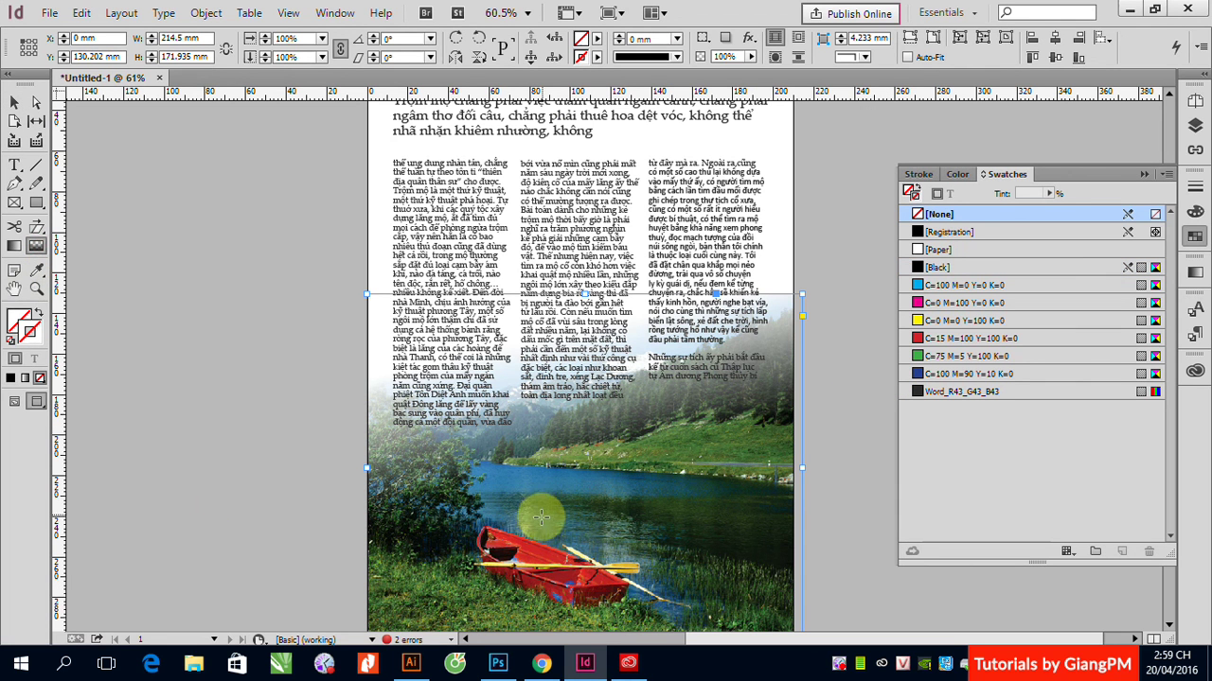
{"action": "left_click_drag", "start_coordinate": [538, 520], "coordinate": [509, 414]}
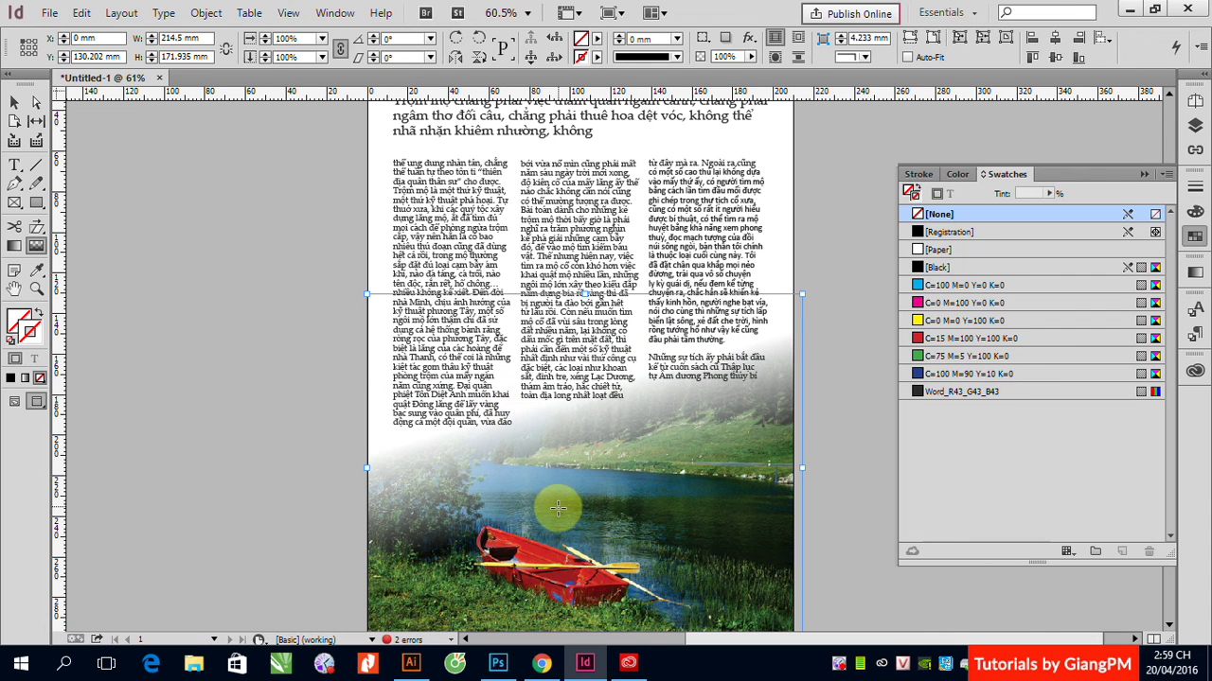
{"action": "left_click_drag", "start_coordinate": [564, 511], "coordinate": [522, 360]}
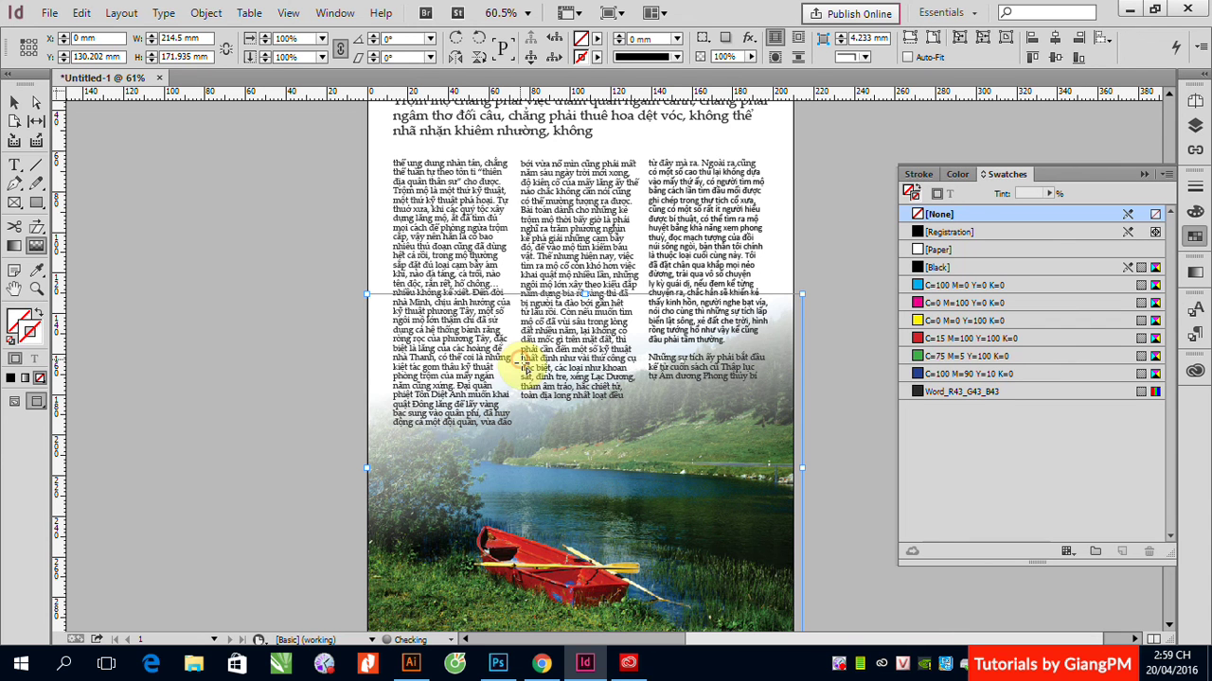
{"action": "left_click_drag", "start_coordinate": [549, 485], "coordinate": [550, 369]}
{"action": "left_click_drag", "start_coordinate": [545, 495], "coordinate": [521, 362]}
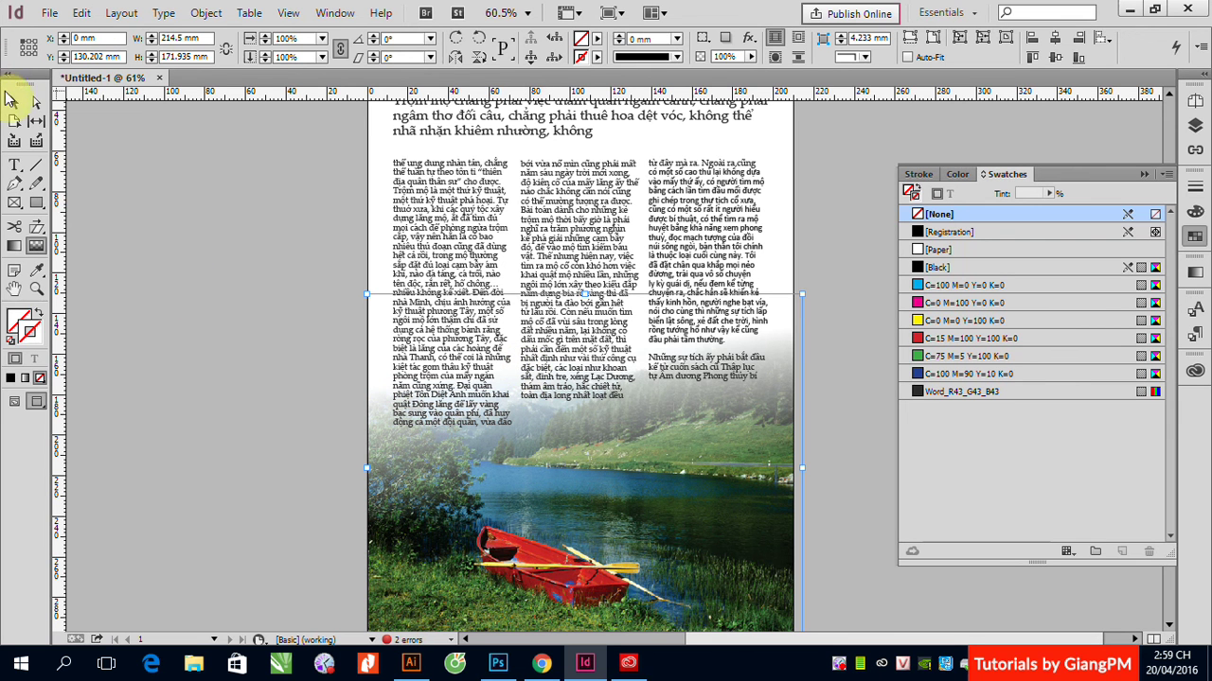
{"action": "left_click", "coordinate": [12, 101]}
{"action": "left_click", "coordinate": [753, 406]}
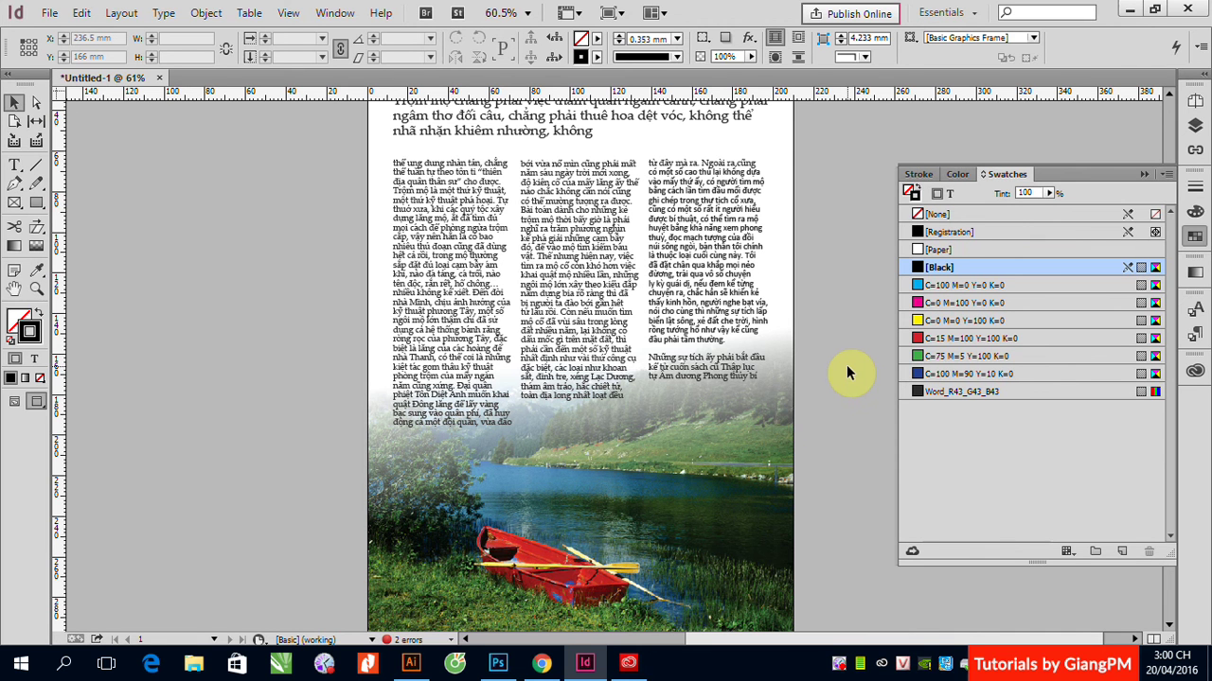
Step: Recolour the title “Ma Thổi Đèn“ with the red sampled from the boat using the Eyedropper, and deselect it
{"action": "scroll", "coordinate": [730, 331], "scroll_direction": "up", "scroll_amount": 4}
{"action": "scroll", "coordinate": [524, 515], "scroll_direction": "down", "scroll_amount": 4}
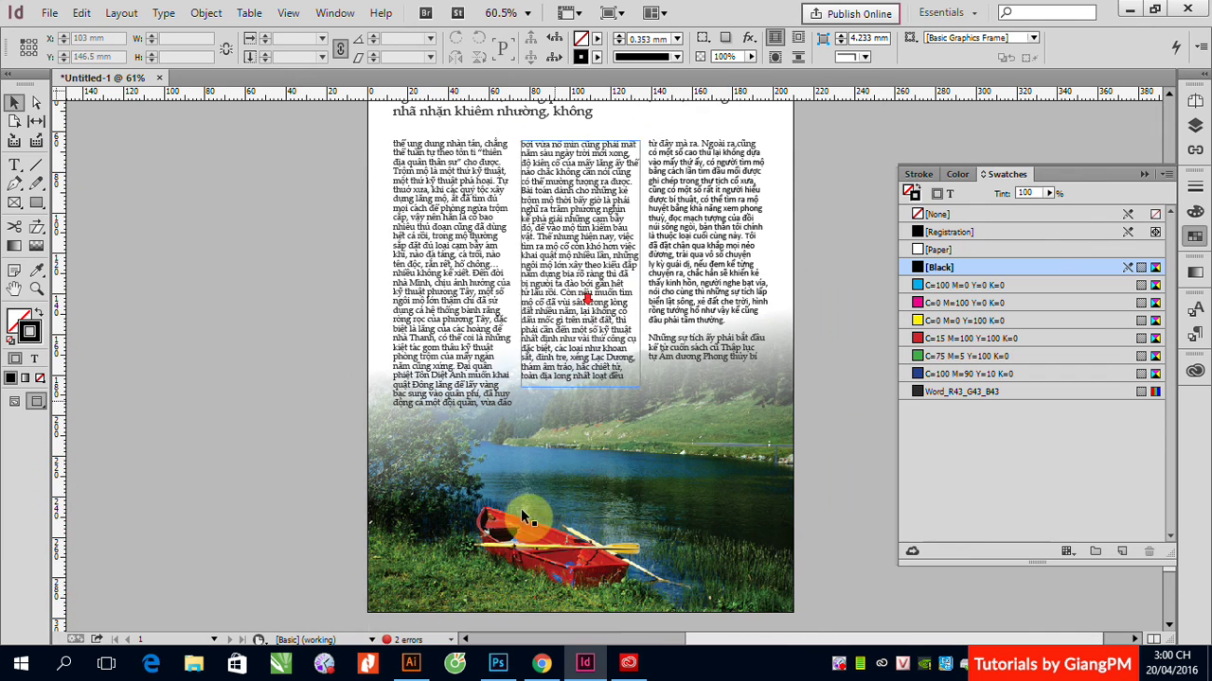
{"action": "left_click", "coordinate": [541, 516]}
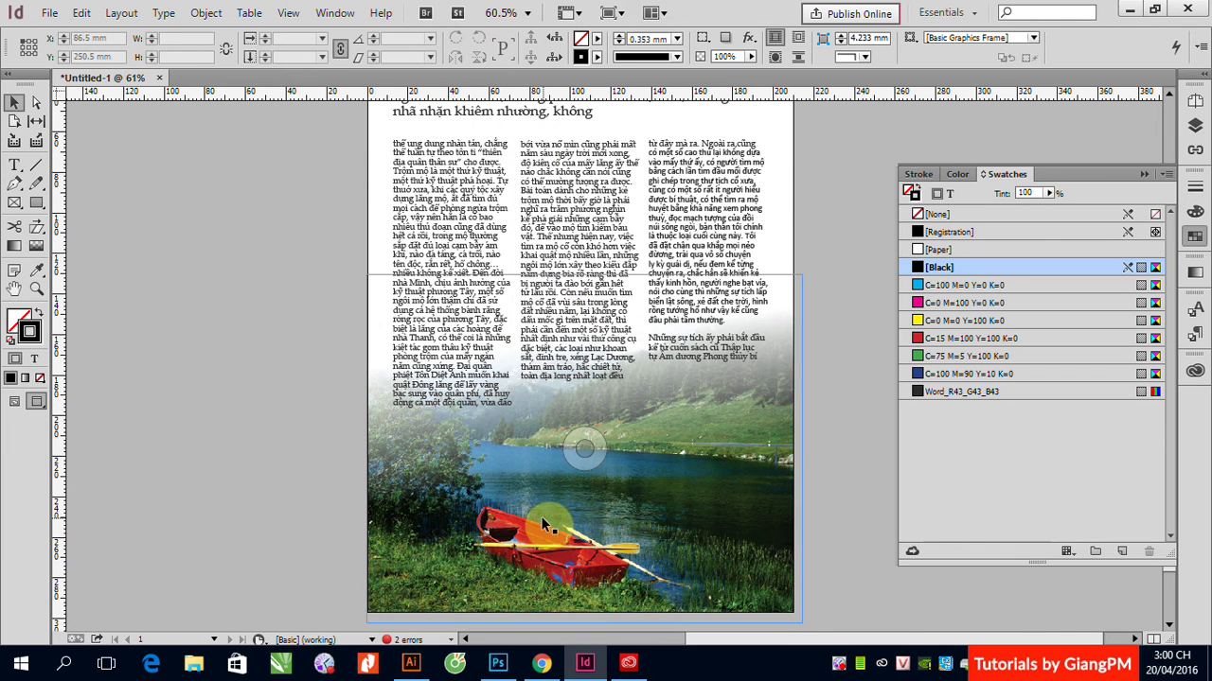
{"action": "left_click", "coordinate": [171, 394]}
{"action": "left_click", "coordinate": [15, 166]}
{"action": "scroll", "coordinate": [407, 317], "scroll_direction": "up", "scroll_amount": 4}
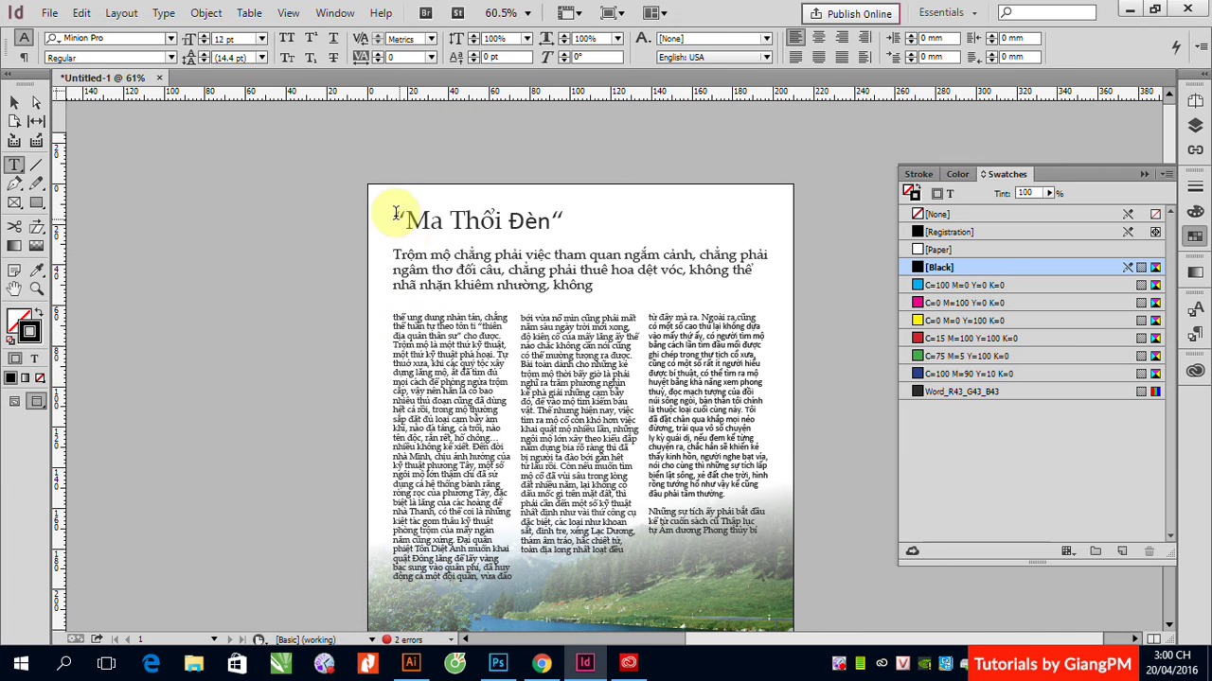
{"action": "left_click_drag", "start_coordinate": [396, 220], "coordinate": [566, 219]}
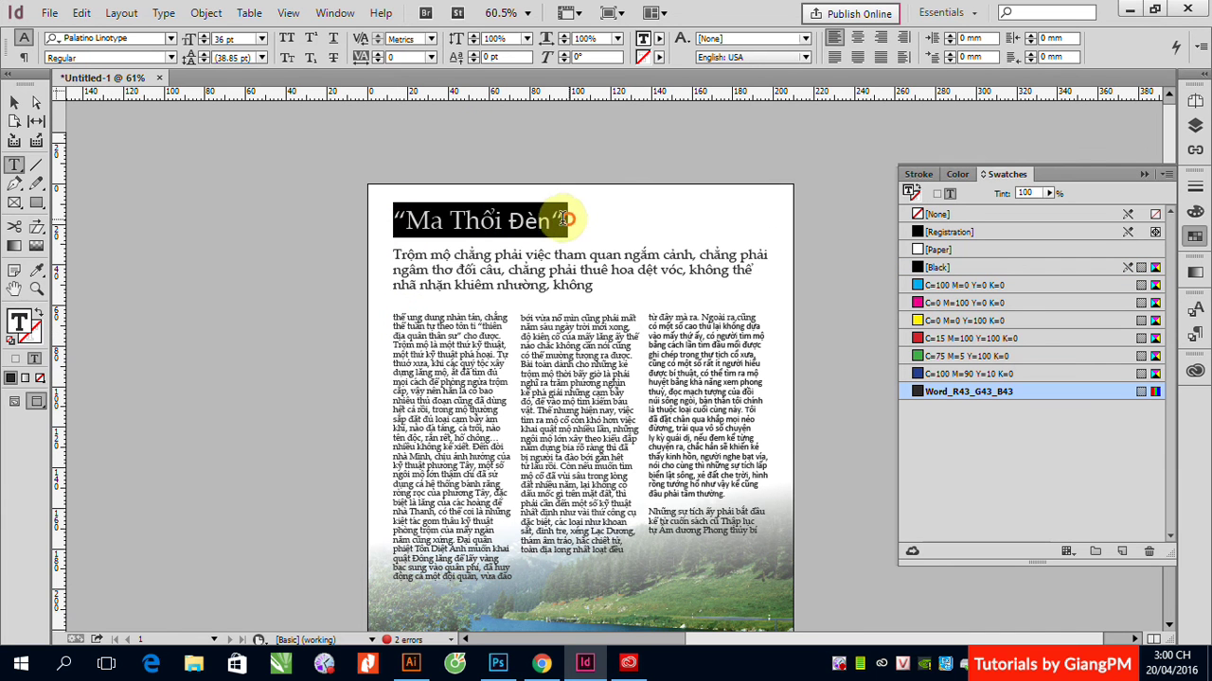
{"action": "left_click", "coordinate": [36, 270]}
{"action": "scroll", "coordinate": [271, 419], "scroll_direction": "down", "scroll_amount": 5}
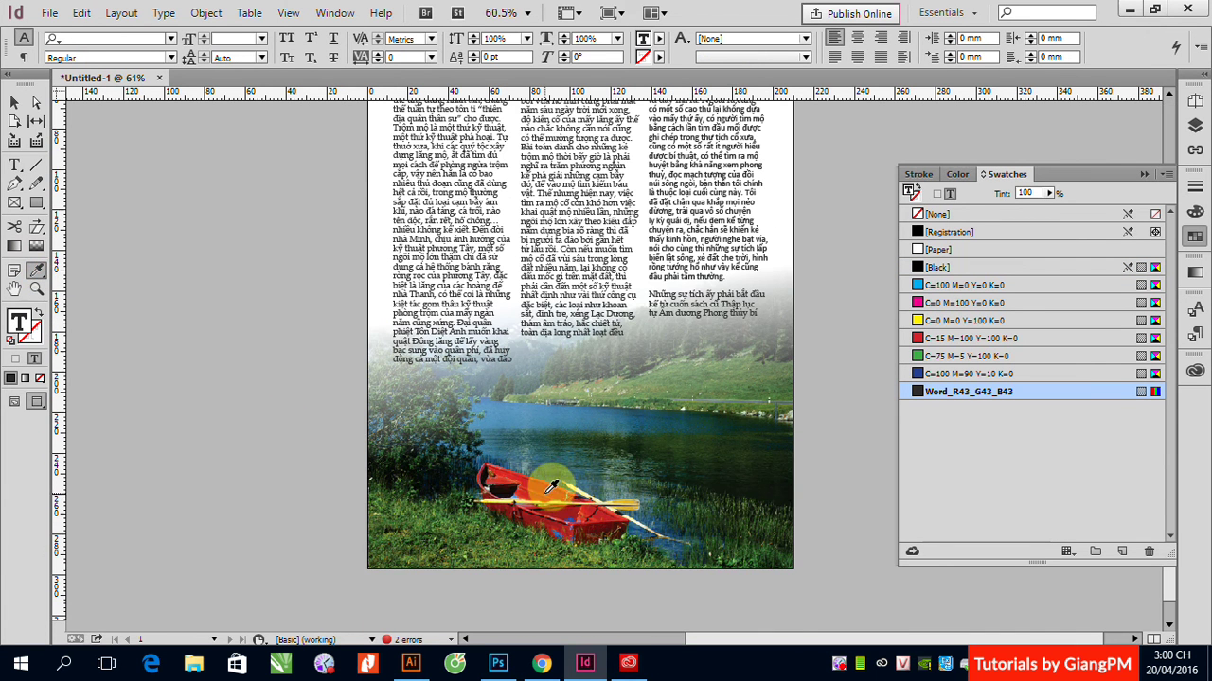
{"action": "left_click", "coordinate": [13, 100]}
{"action": "scroll", "coordinate": [185, 294], "scroll_direction": "up", "scroll_amount": 3}
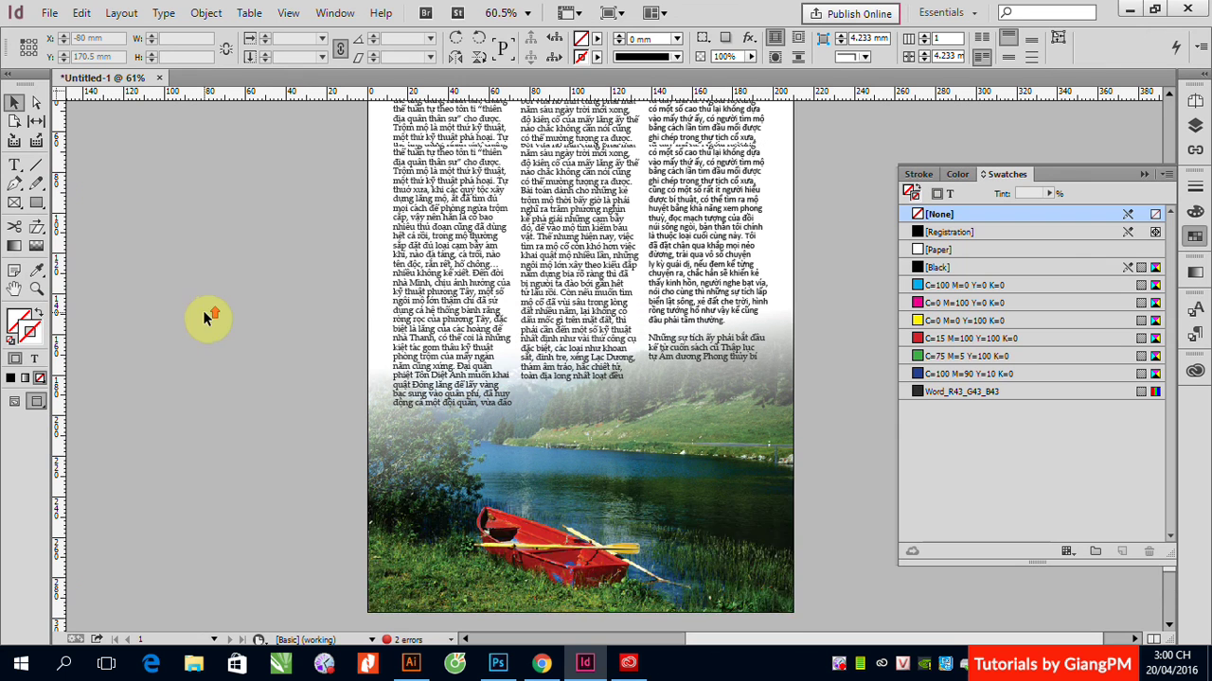
{"action": "left_click", "coordinate": [203, 319]}
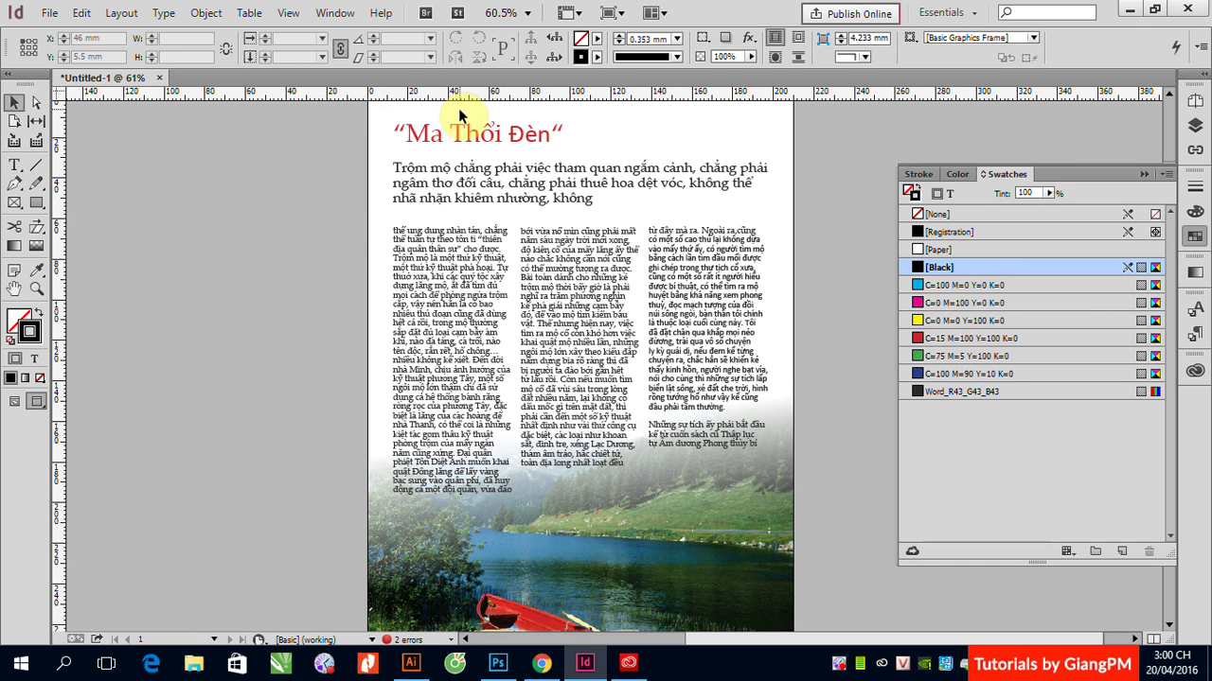
Step: Recolour the intro paragraph with a dark green sampled from the lake photo using the Eyedropper, and deselect it
{"action": "left_click", "coordinate": [15, 168]}
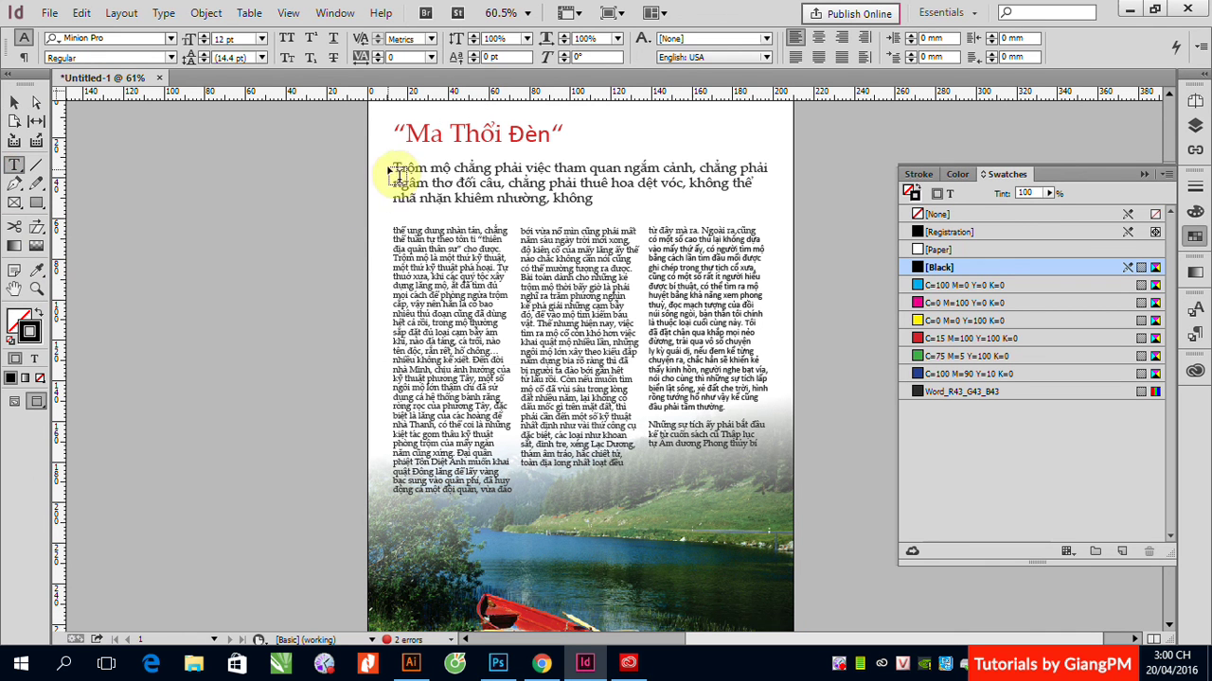
{"action": "left_click_drag", "start_coordinate": [395, 165], "coordinate": [615, 199]}
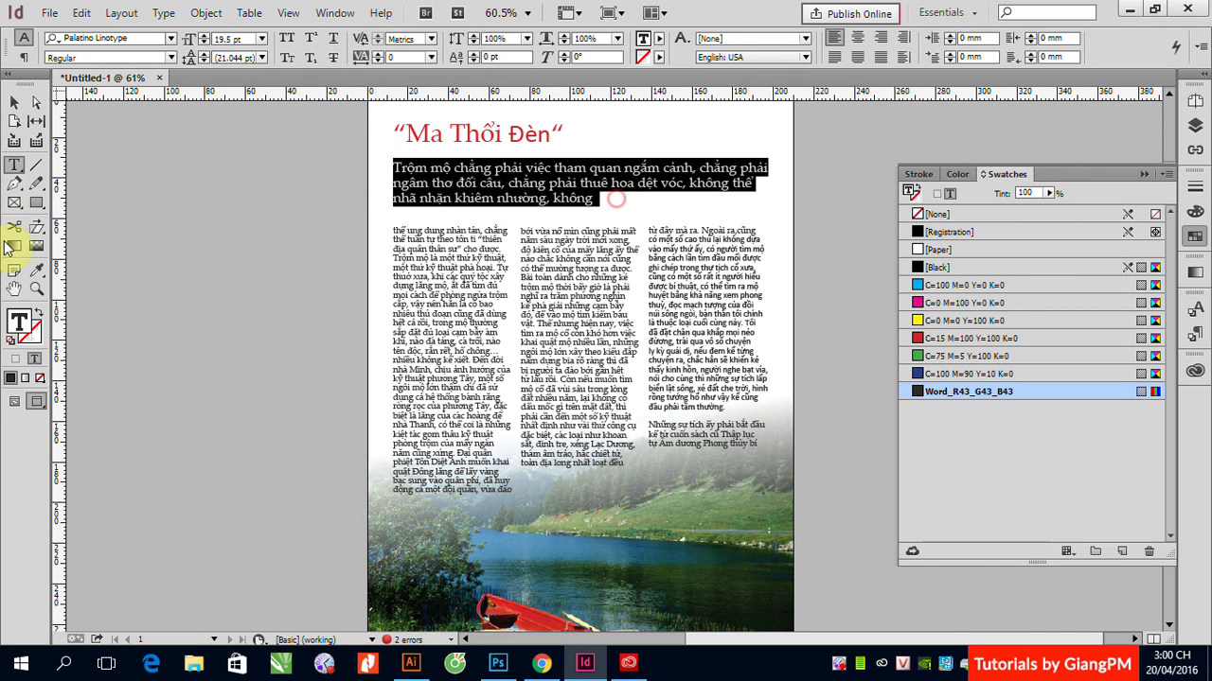
{"action": "left_click", "coordinate": [36, 272]}
{"action": "left_click", "coordinate": [682, 573]}
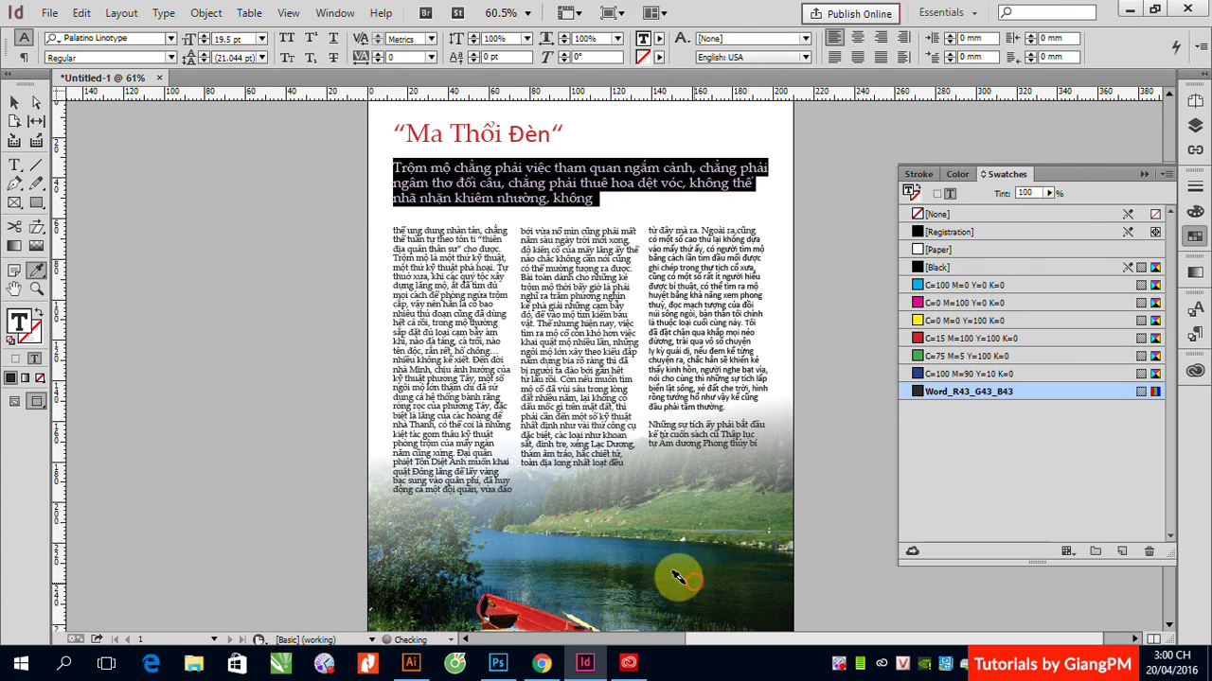
{"action": "left_click", "coordinate": [15, 100]}
{"action": "left_click", "coordinate": [312, 325]}
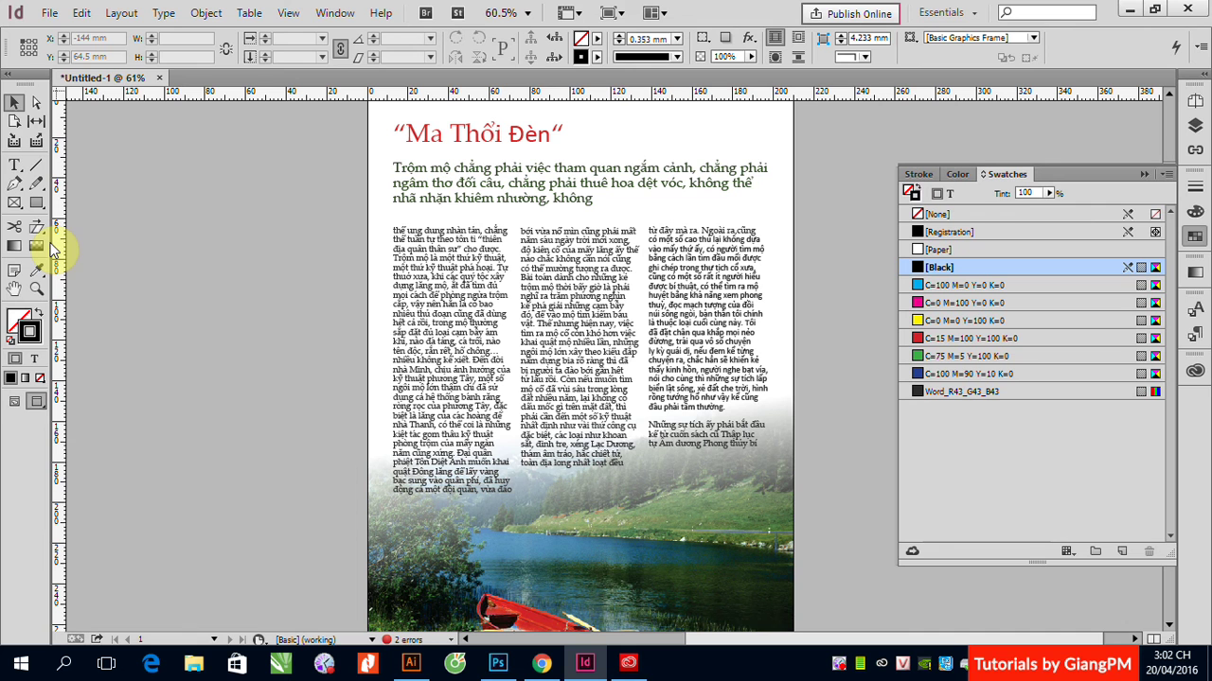
{"action": "left_click", "coordinate": [520, 378]}
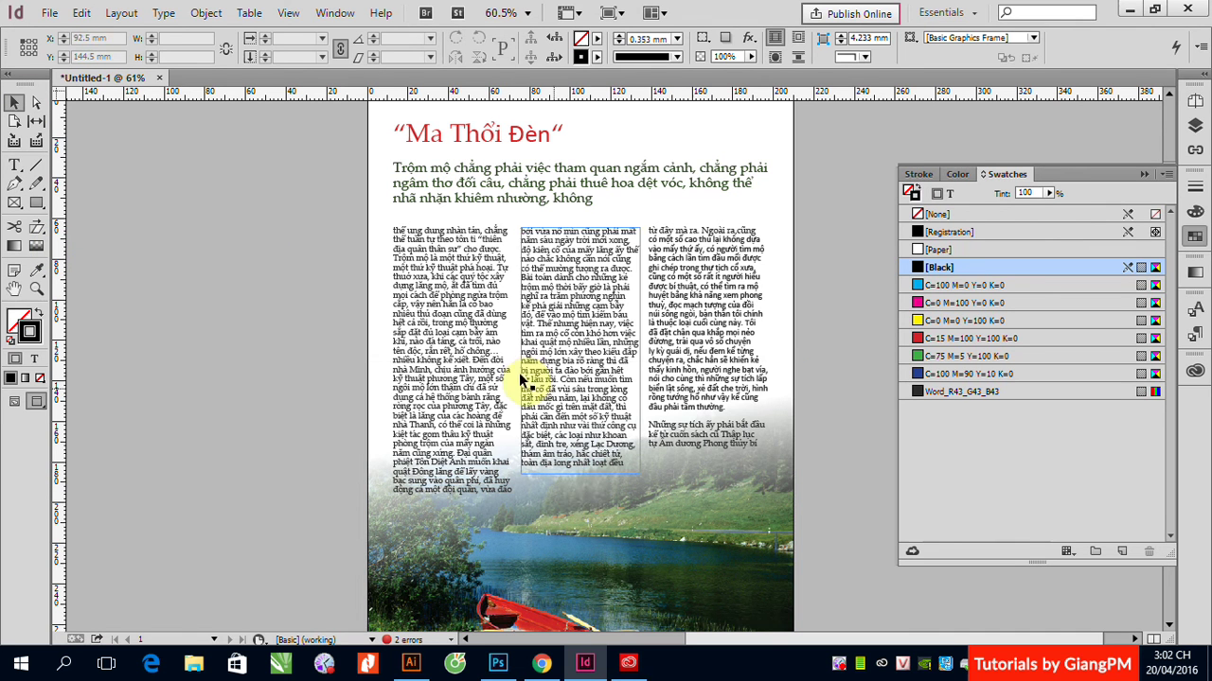
{"action": "left_click", "coordinate": [516, 372]}
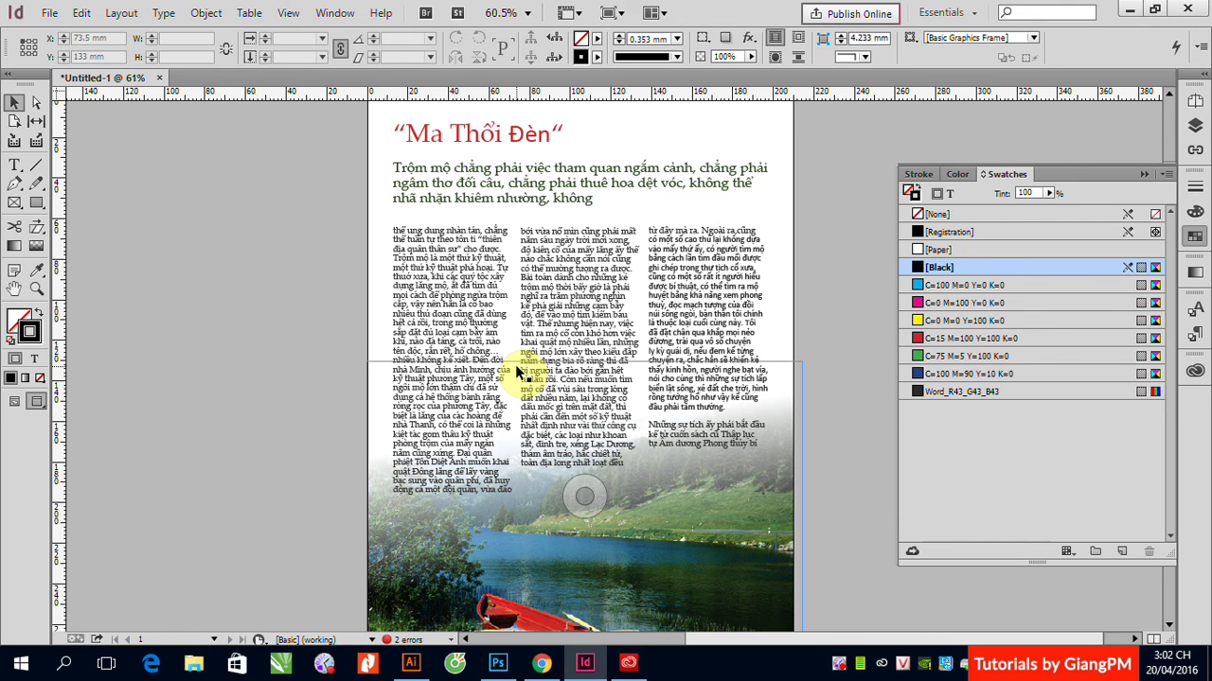
{"action": "left_click_drag", "start_coordinate": [516, 372], "coordinate": [515, 372]}
{"action": "left_click", "coordinate": [833, 409]}
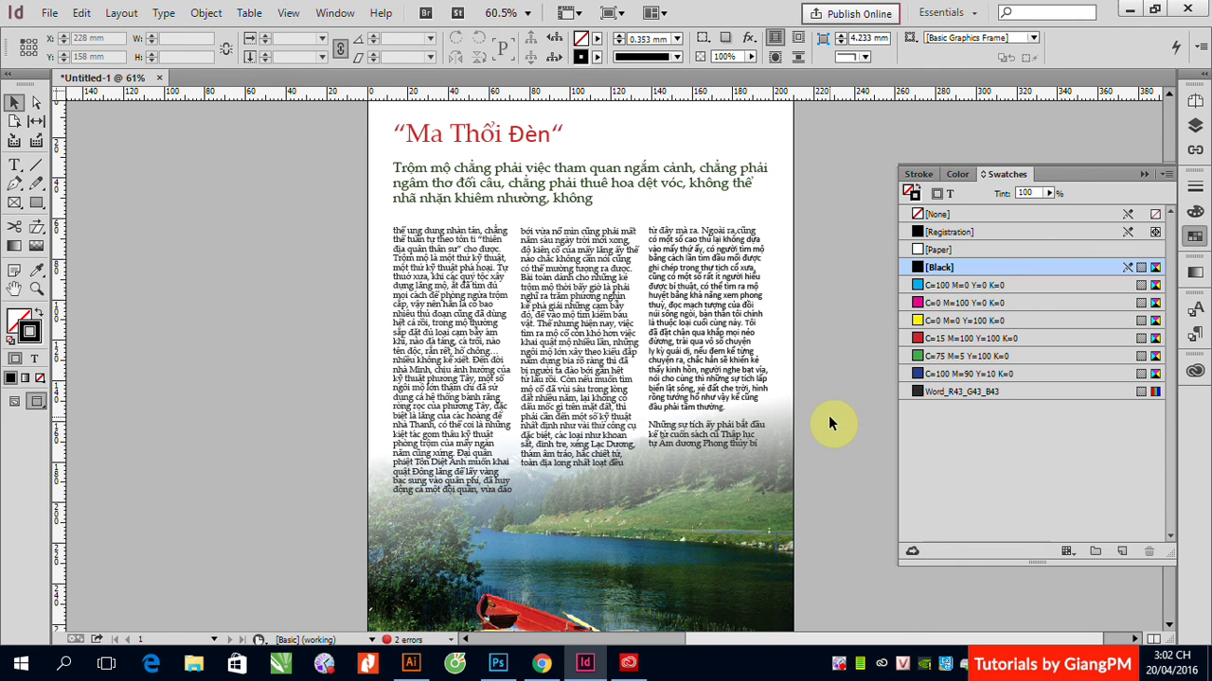
Step: Add a second page based on A-Master below page 1
{"action": "scroll", "coordinate": [830, 423], "scroll_direction": "down", "scroll_amount": 3}
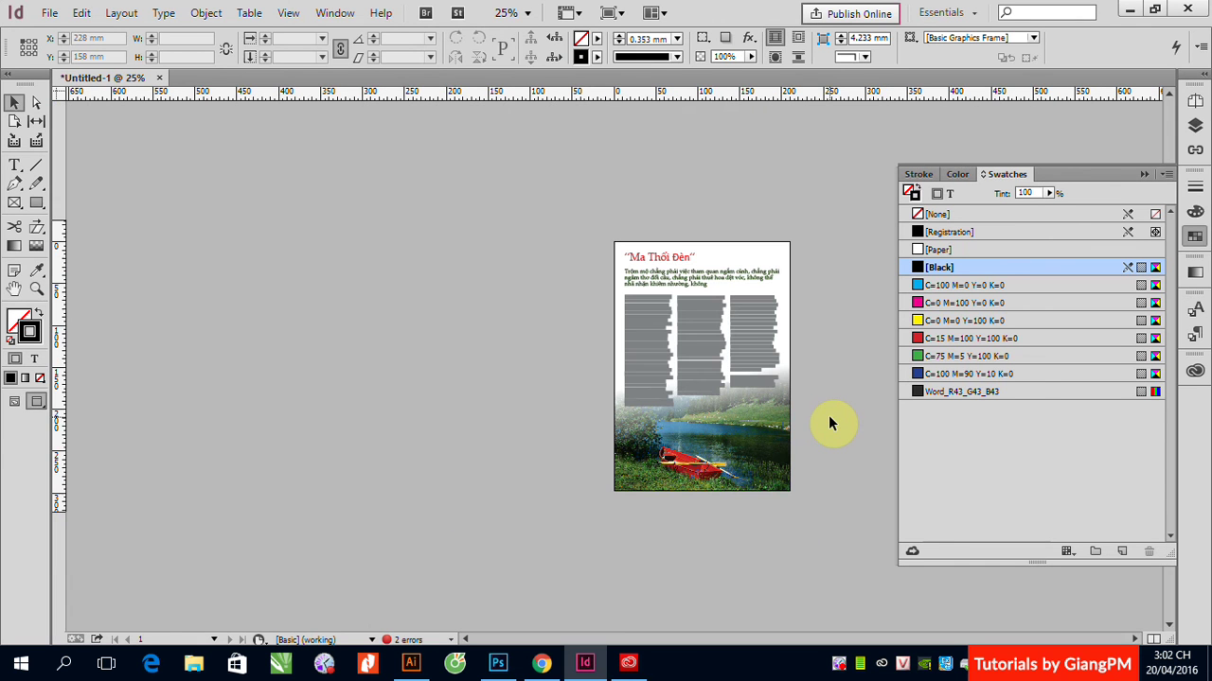
{"action": "left_click", "coordinate": [1193, 104]}
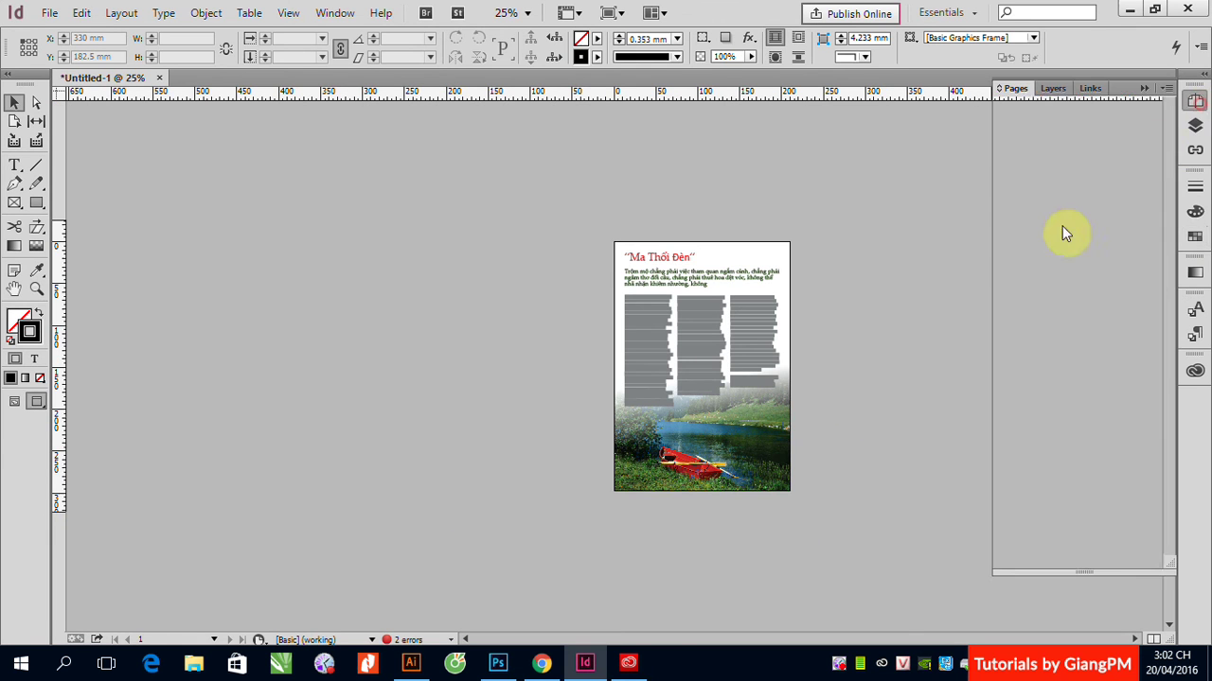
{"action": "left_click_drag", "start_coordinate": [1154, 133], "coordinate": [1044, 305]}
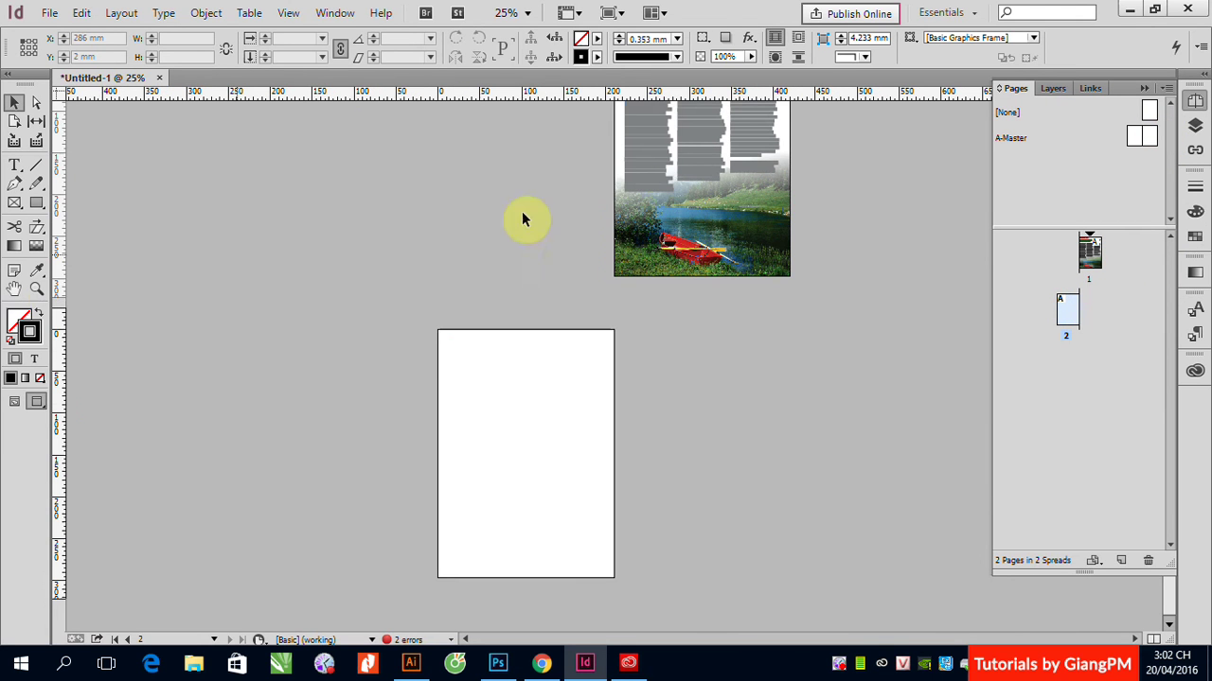
Step: Copy the title and intro frame and the three column frames from page 1 to the same positions on page 2
{"action": "scroll", "coordinate": [653, 236], "scroll_direction": "up", "scroll_amount": 2}
{"action": "left_click", "coordinate": [648, 142]}
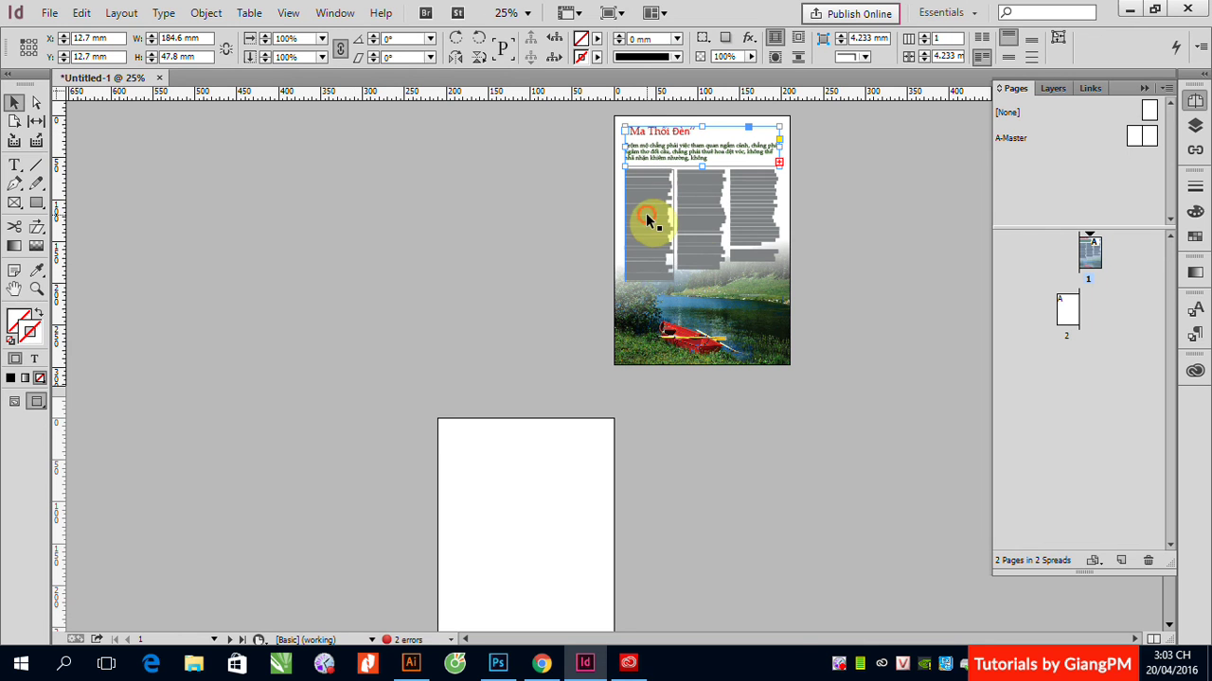
{"action": "left_click", "coordinate": [698, 214], "text": "shift"}
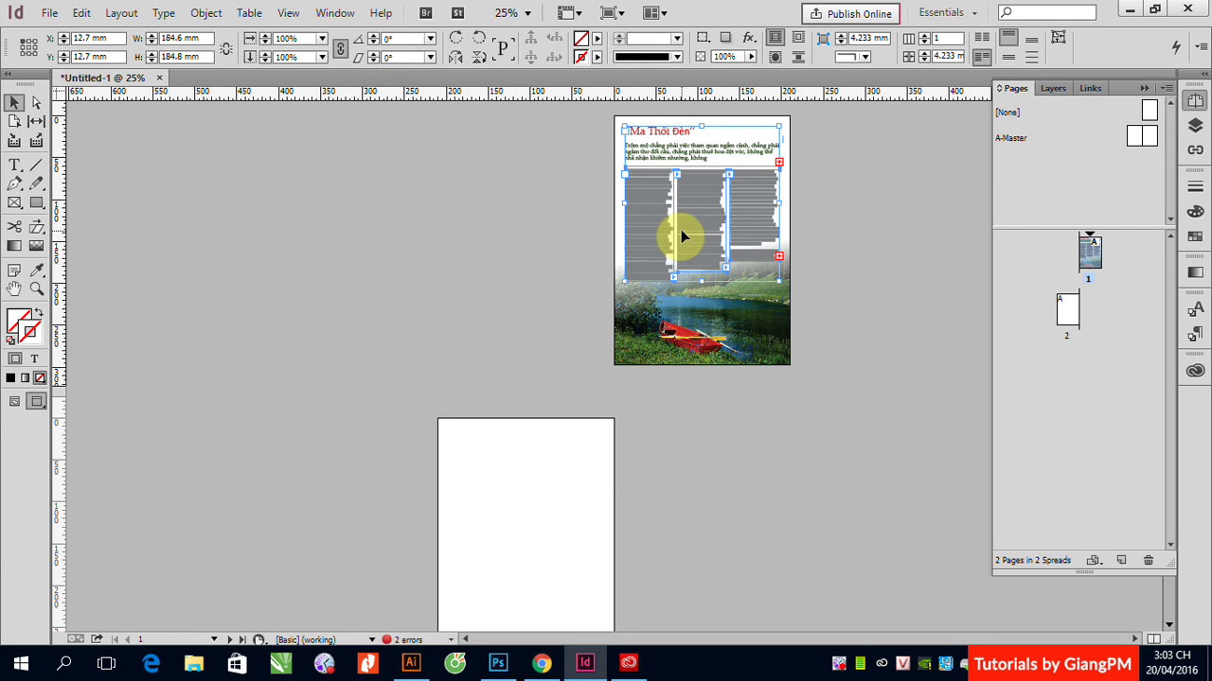
{"action": "left_click", "coordinate": [700, 221]}
{"action": "left_click_drag", "start_coordinate": [666, 272], "coordinate": [525, 528]}
{"action": "left_click_drag", "start_coordinate": [576, 455], "coordinate": [574, 517]}
{"action": "scroll", "coordinate": [719, 521], "scroll_direction": "down", "scroll_amount": 2}
{"action": "left_click", "coordinate": [672, 464]}
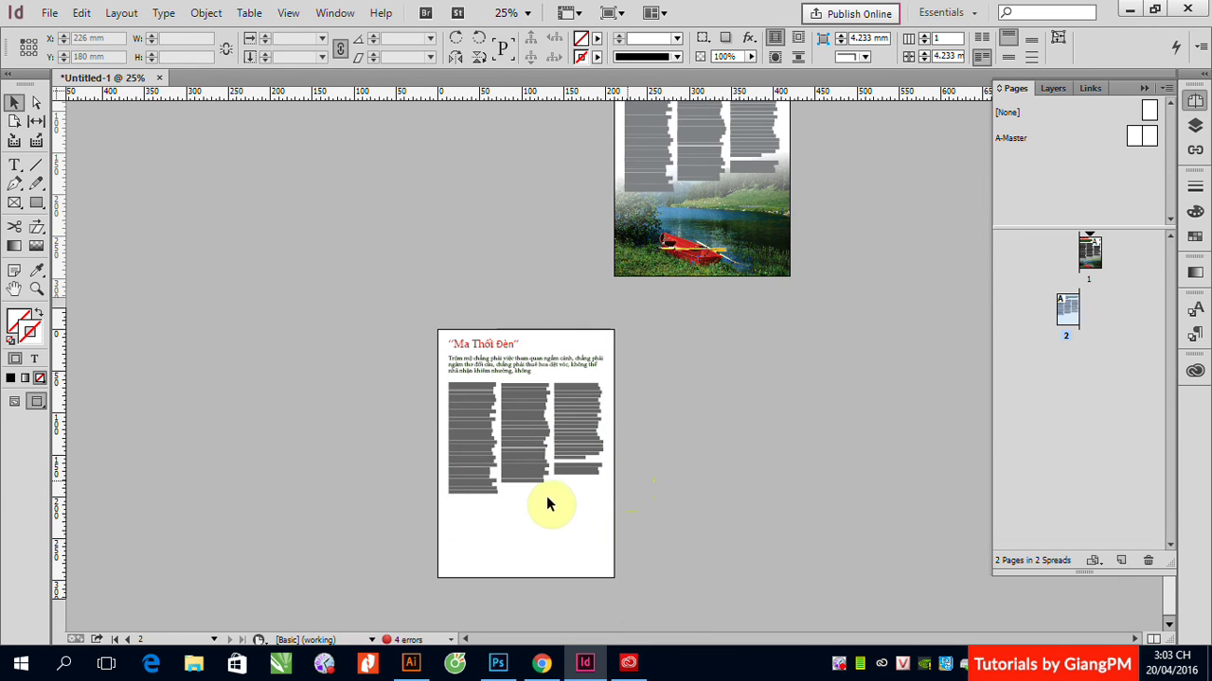
Step: Place the photo Lake(16bit).tif across the lower part of page 2 at about 219 × 175.5 mm, and deselect it
{"action": "left_click", "coordinate": [49, 13]}
{"action": "left_click", "coordinate": [100, 261]}
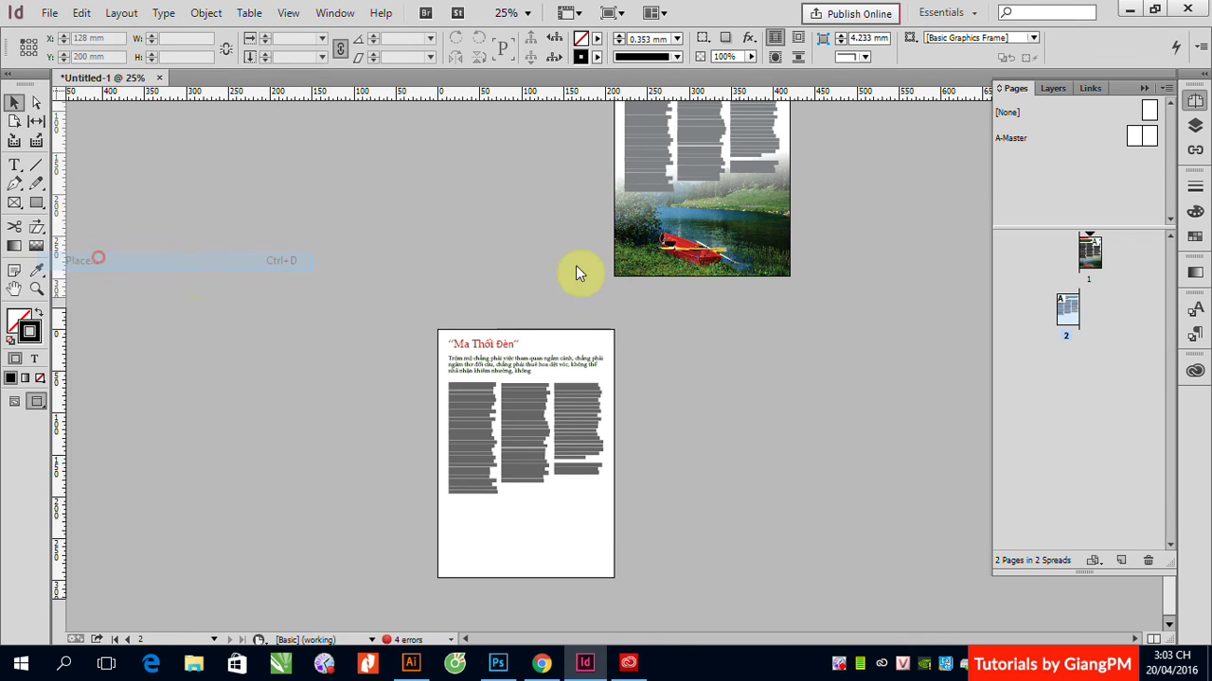
{"action": "left_click_drag", "start_coordinate": [907, 233], "coordinate": [908, 349]}
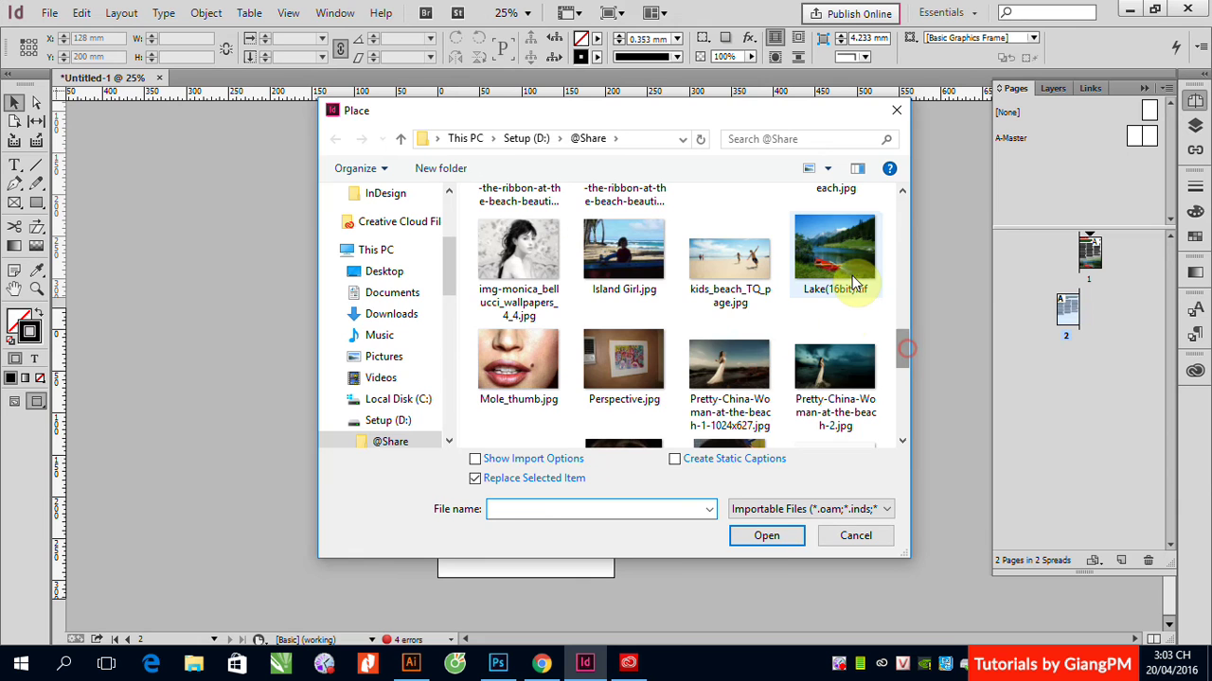
{"action": "left_click", "coordinate": [833, 254]}
{"action": "left_click", "coordinate": [767, 536]}
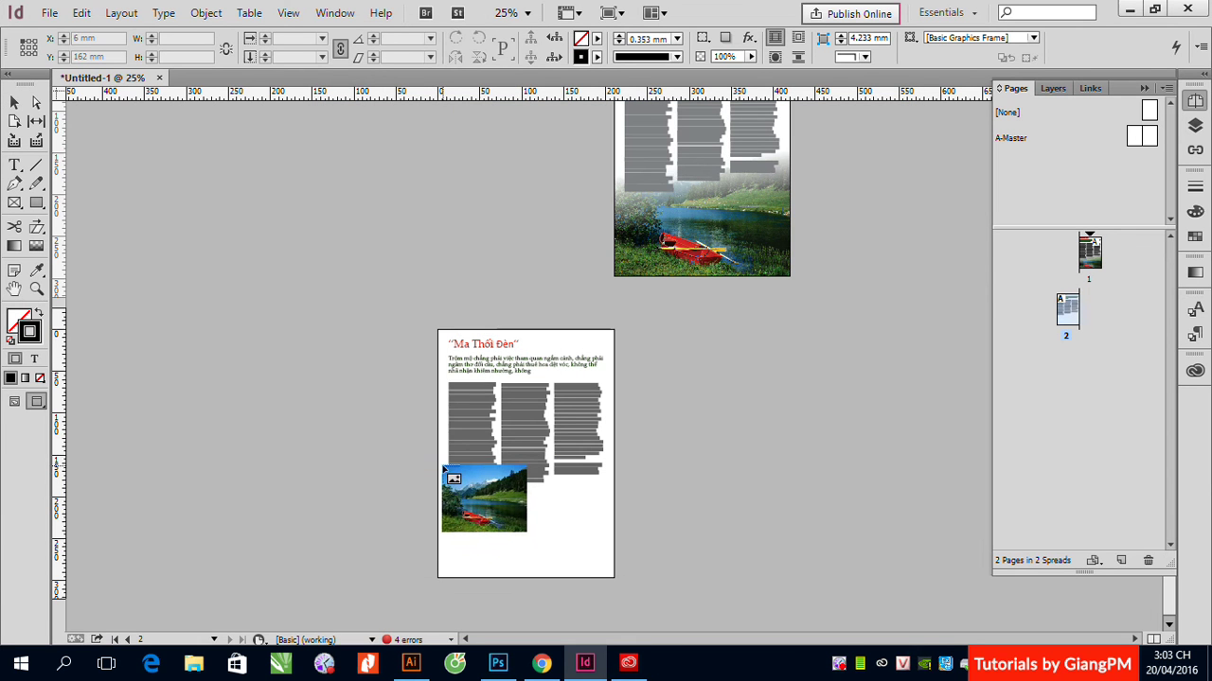
{"action": "left_click_drag", "start_coordinate": [438, 452], "coordinate": [621, 600]}
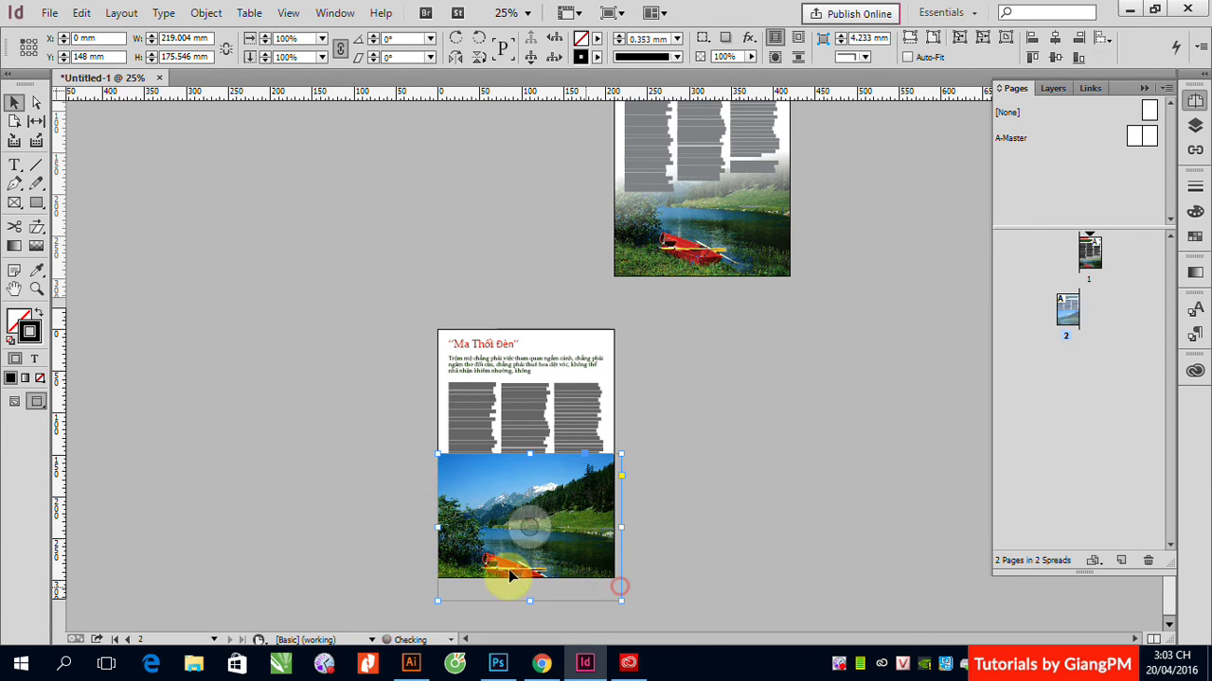
{"action": "left_click", "coordinate": [266, 370]}
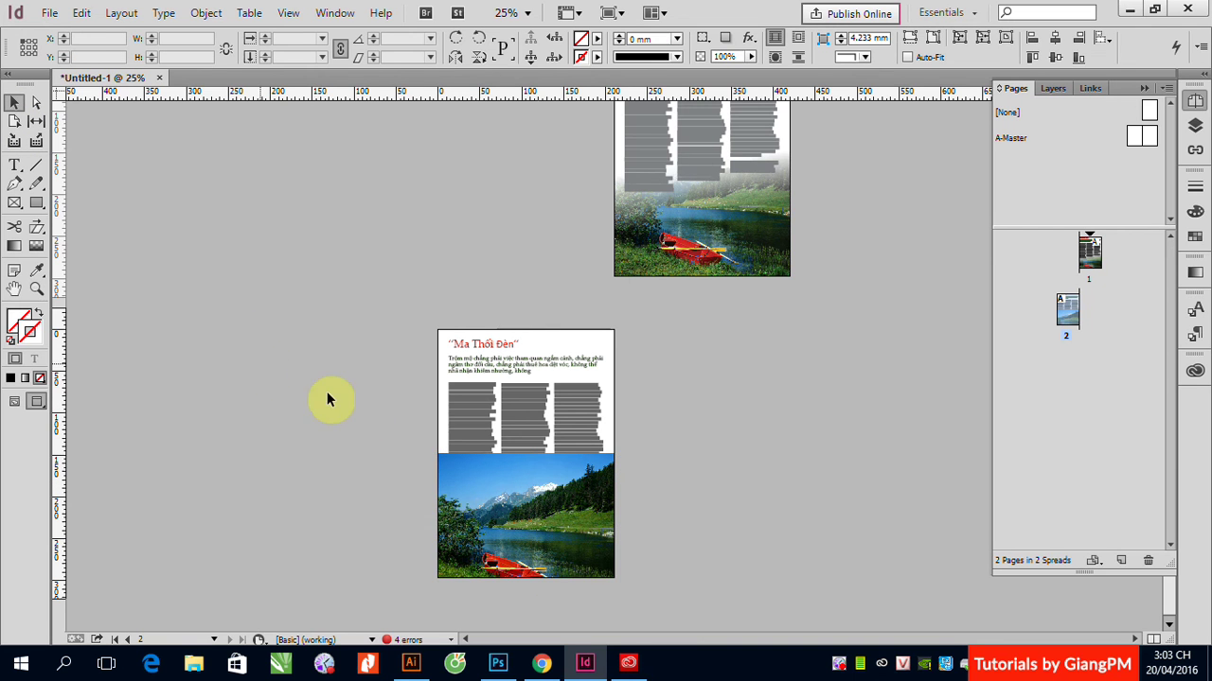
Step: Send the lake photo on page 2 behind the text columns and deselect it
{"action": "left_click_drag", "start_coordinate": [425, 306], "coordinate": [685, 590]}
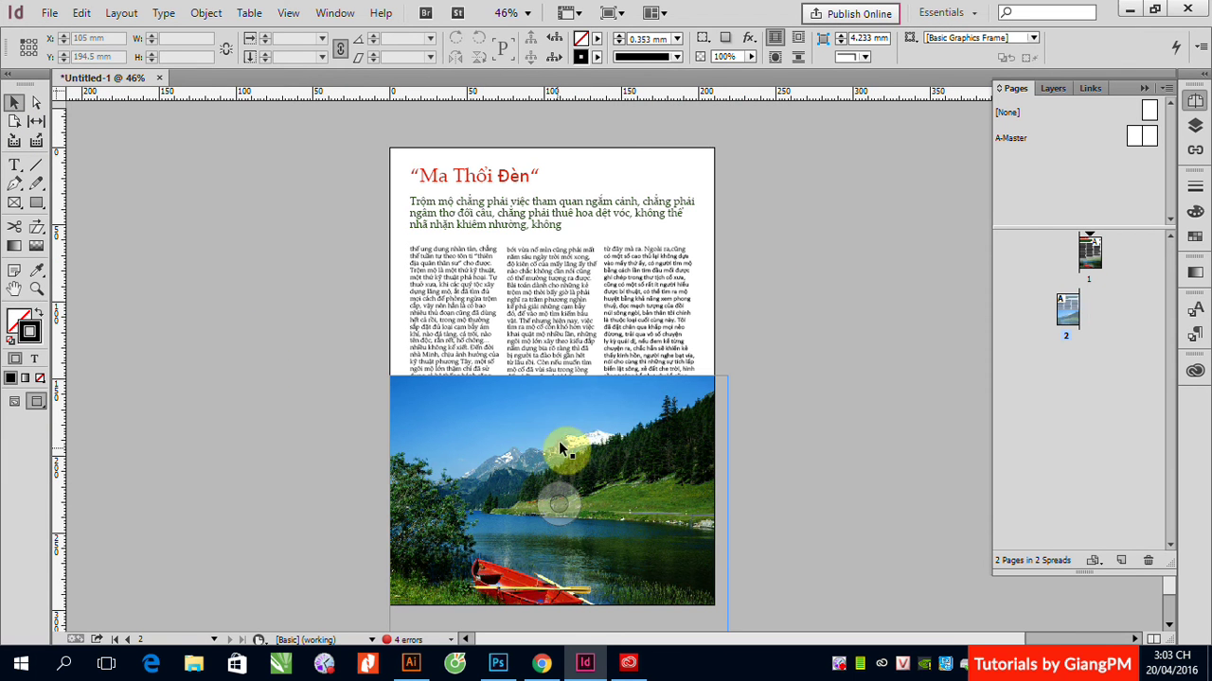
{"action": "left_click", "coordinate": [683, 452]}
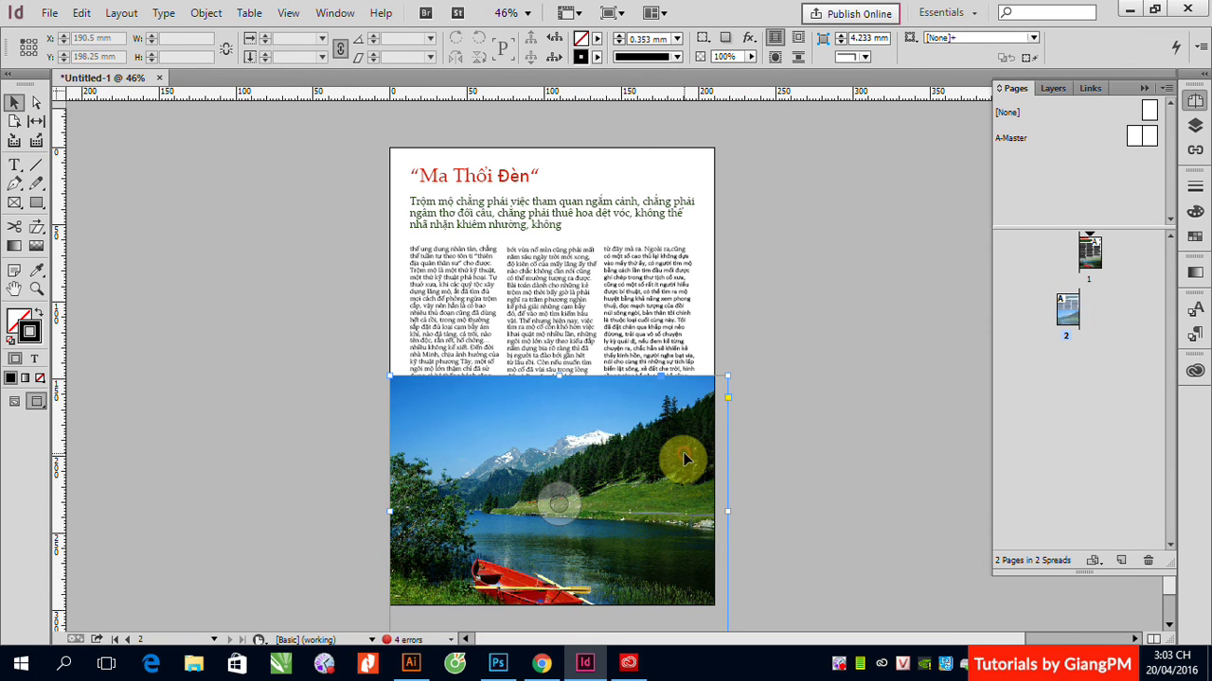
{"action": "key", "text": "ctrl+shift+bracketleft"}
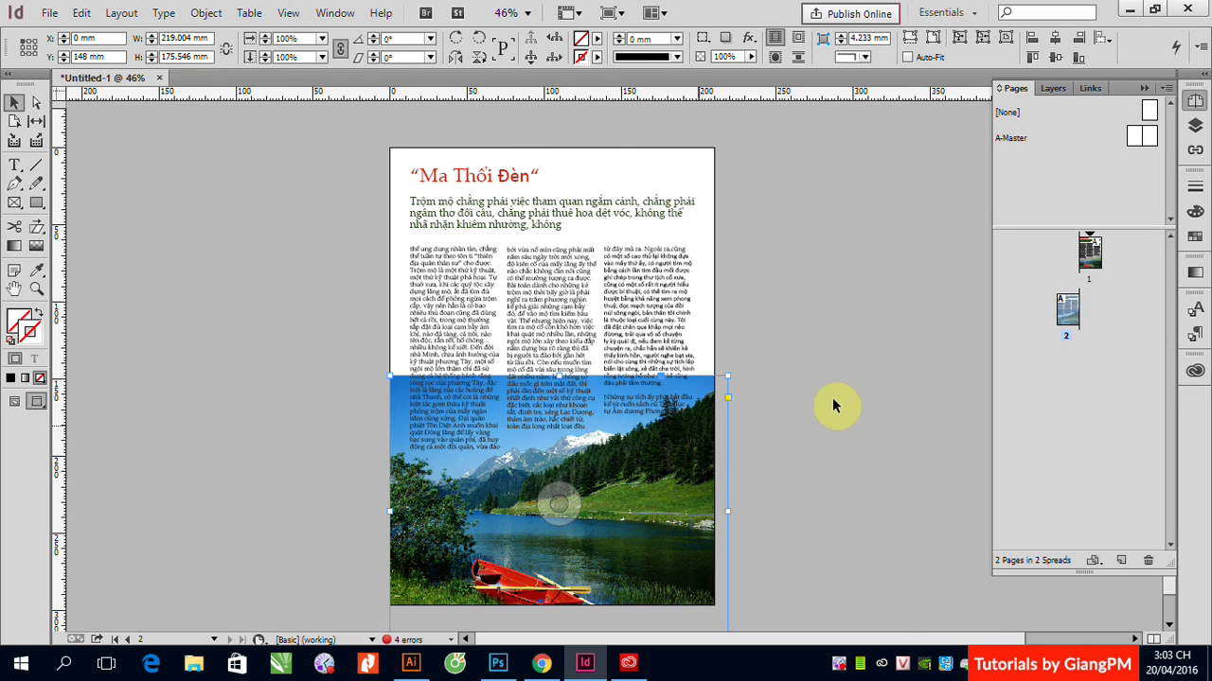
{"action": "left_click", "coordinate": [852, 393]}
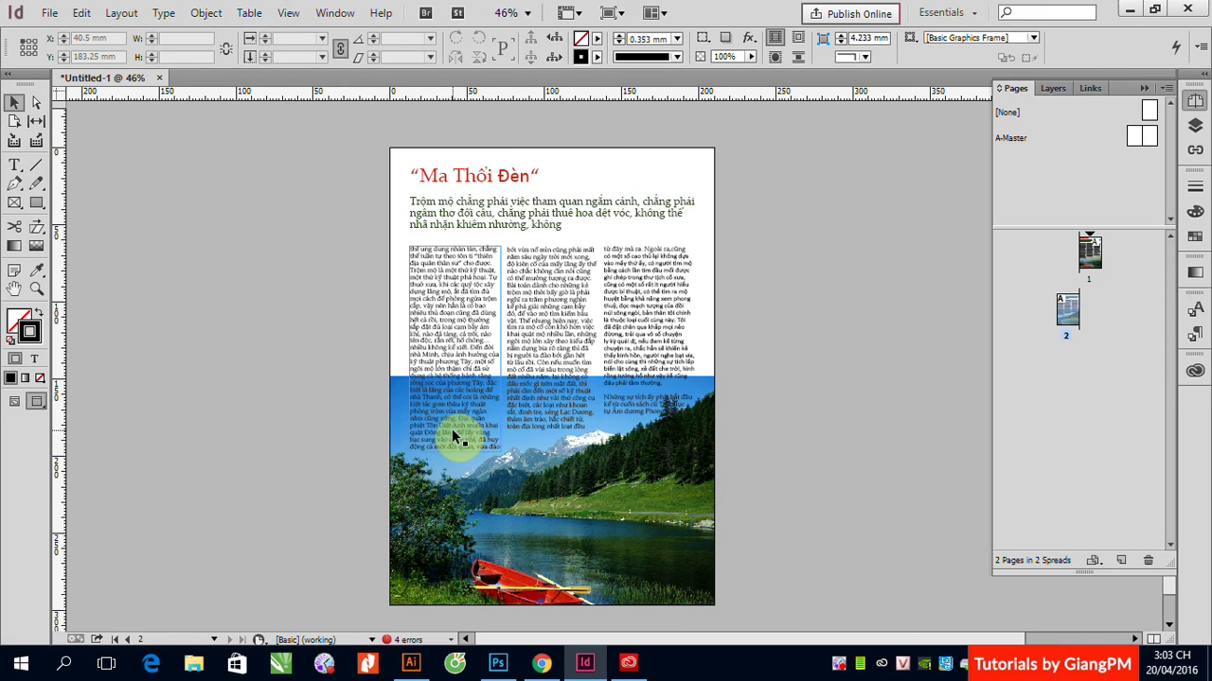
Step: Scale the lake photo so it ends at page 2's bottom edge and spans the full page width, and deselect it
{"action": "scroll", "coordinate": [755, 534], "scroll_direction": "down", "scroll_amount": 2}
{"action": "left_click", "coordinate": [555, 500]}
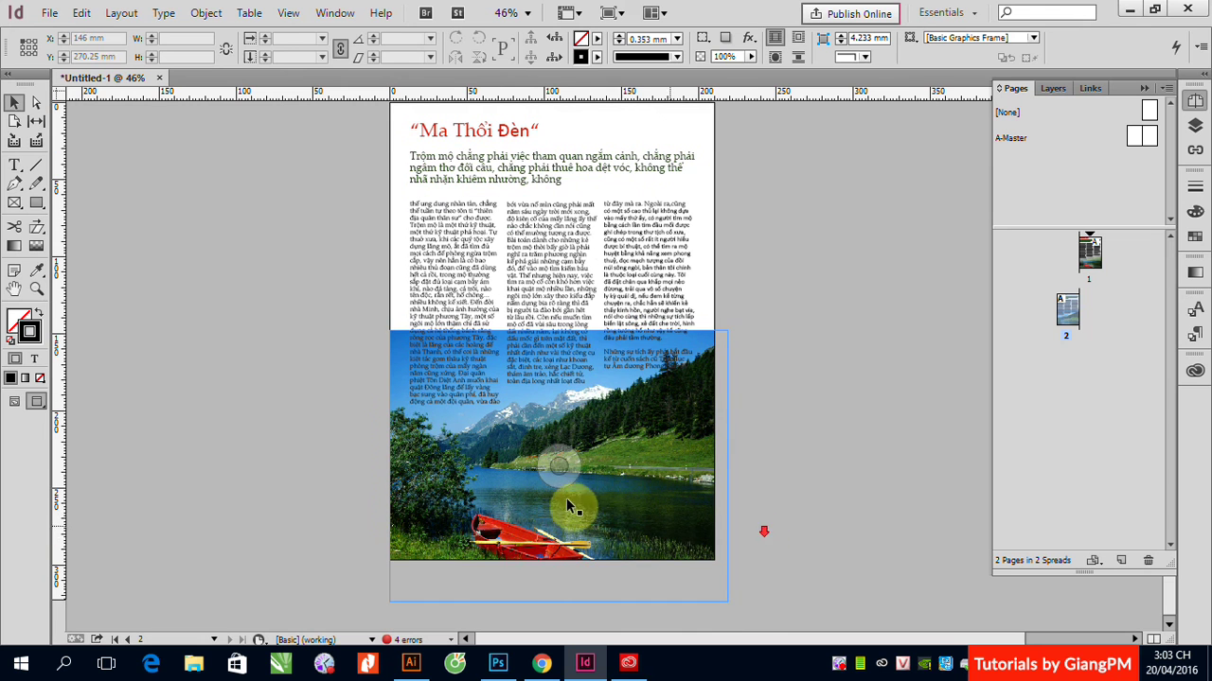
{"action": "left_click_drag", "start_coordinate": [728, 601], "coordinate": [678, 559]}
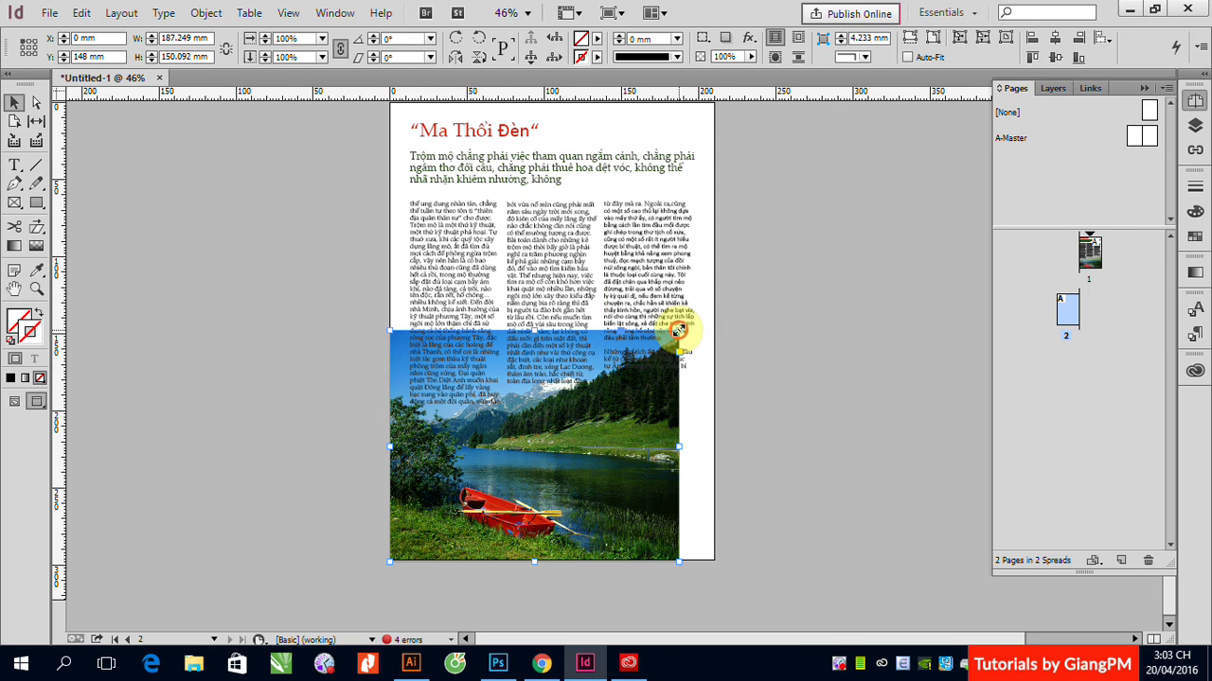
{"action": "left_click_drag", "start_coordinate": [679, 332], "coordinate": [725, 311]}
{"action": "key", "text": "ctrl+z"}
{"action": "left_click", "coordinate": [802, 406]}
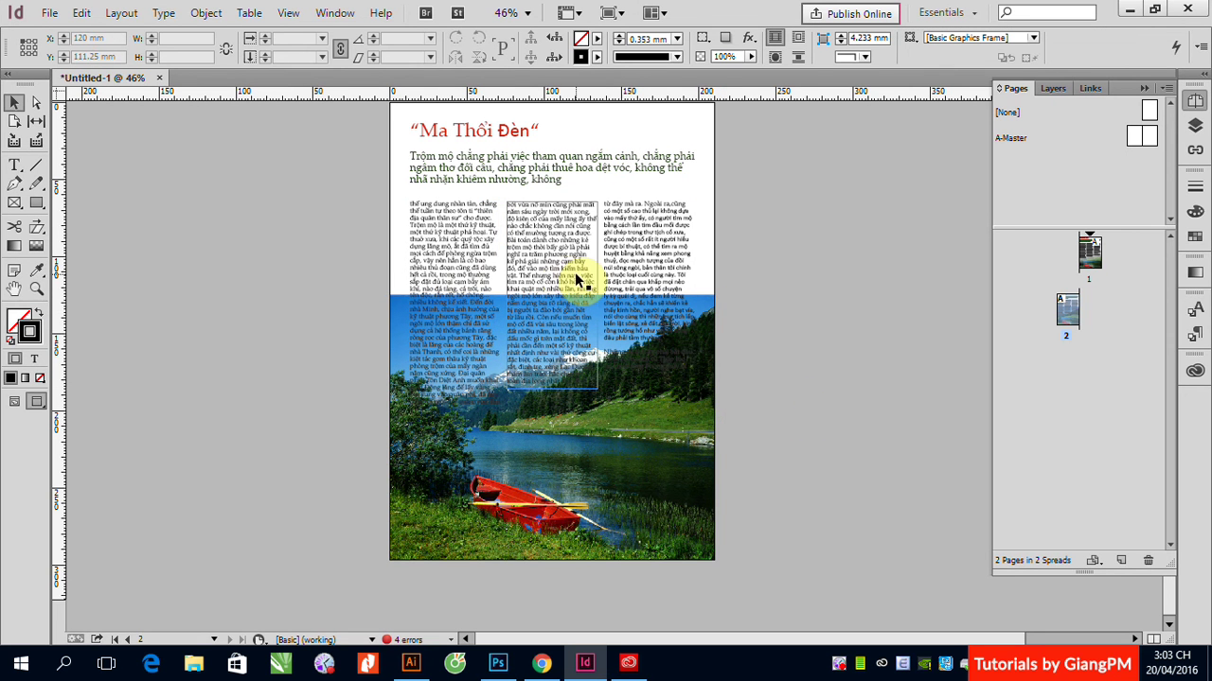
Step: Insert a blank page after page 1
{"action": "left_click_drag", "start_coordinate": [773, 252], "coordinate": [782, 354]}
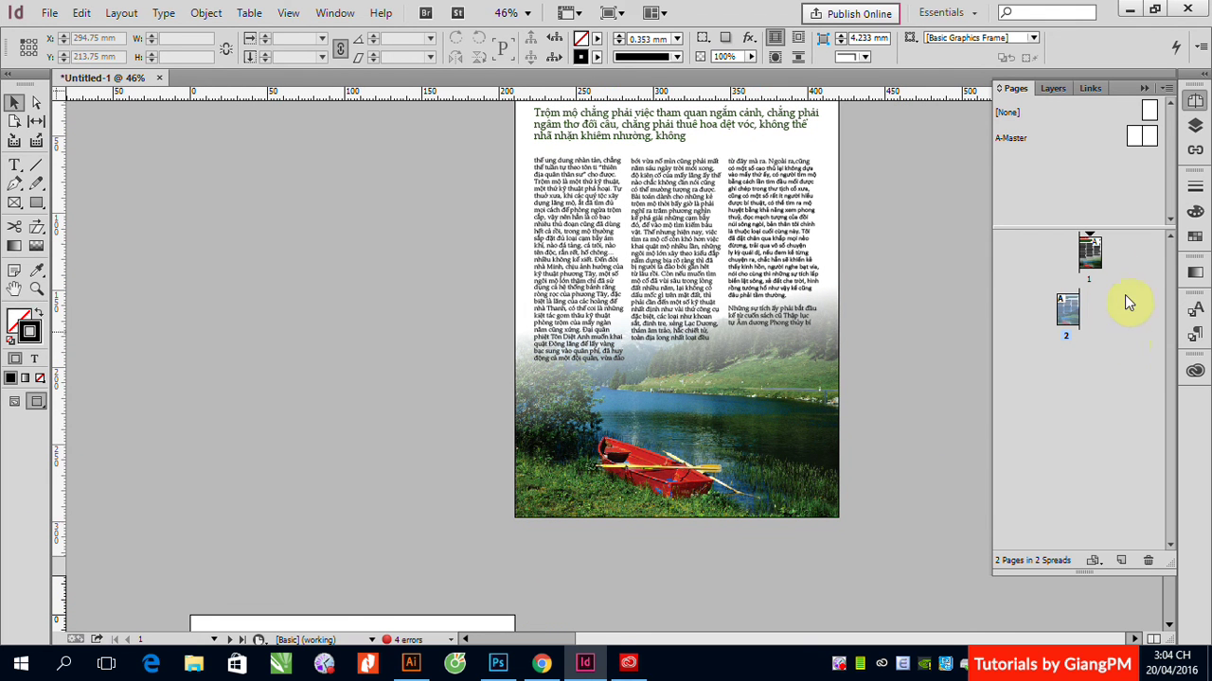
{"action": "left_click", "coordinate": [1092, 251]}
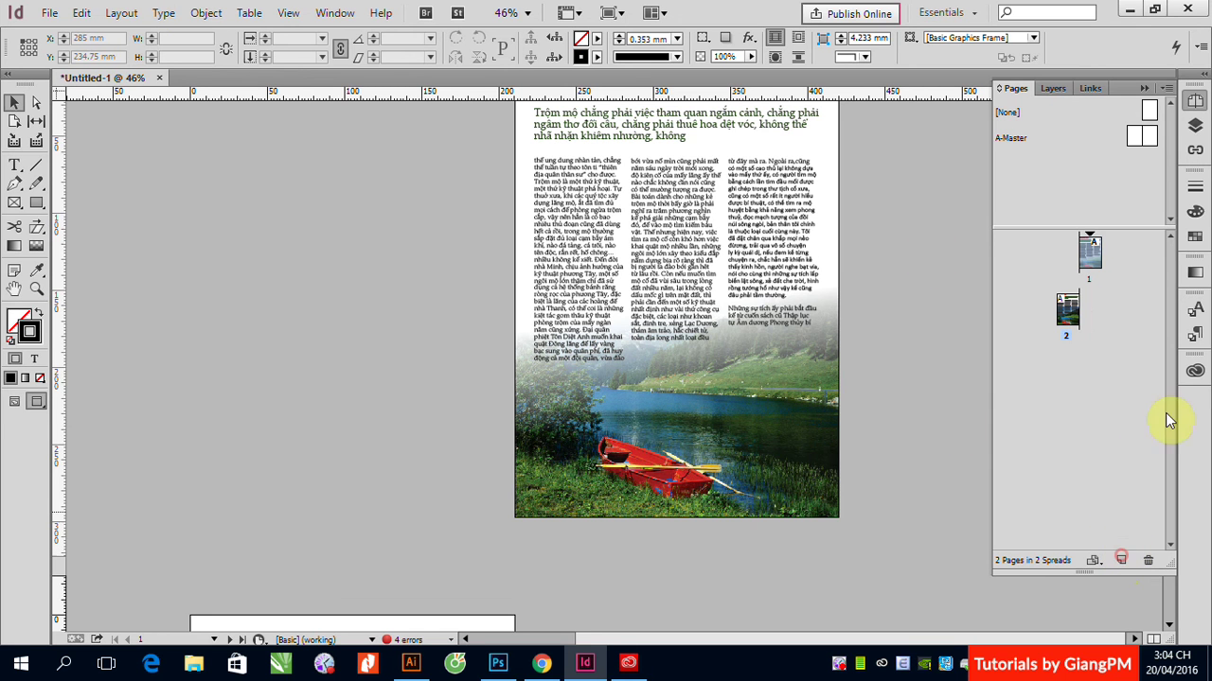
{"action": "left_click", "coordinate": [1120, 561]}
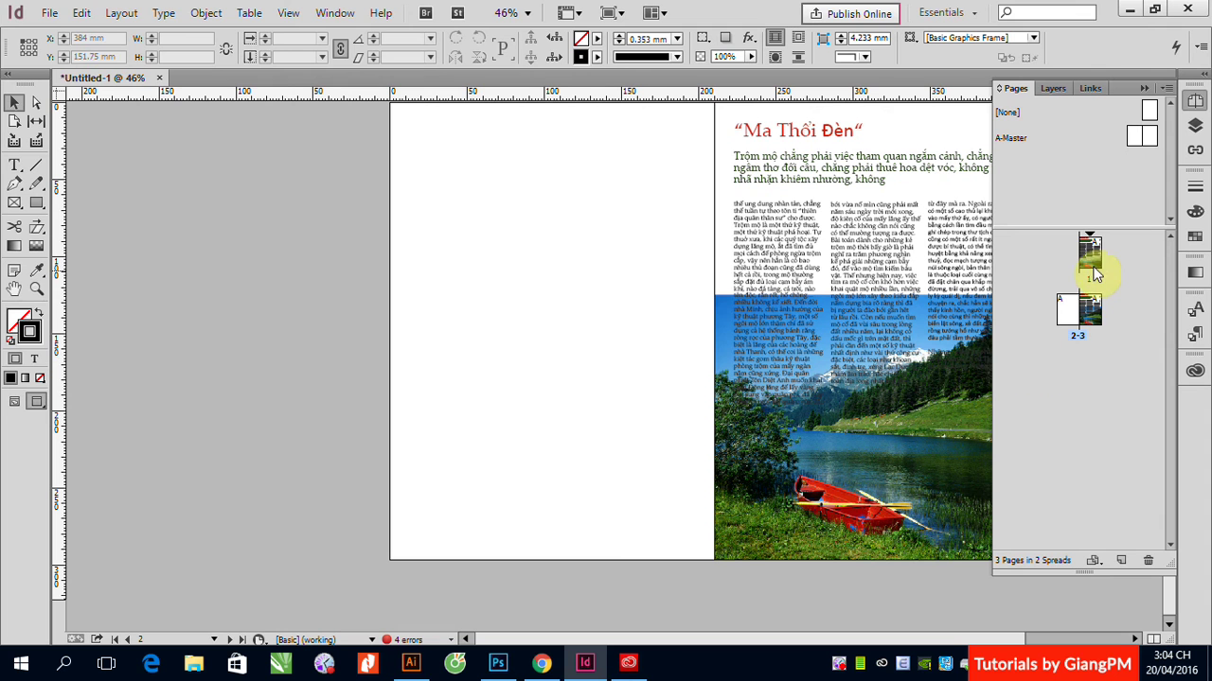
Step: Try to move page 1 within the current document with After Page 1 as the destination
{"action": "left_click", "coordinate": [121, 12]}
{"action": "left_click", "coordinate": [150, 33]}
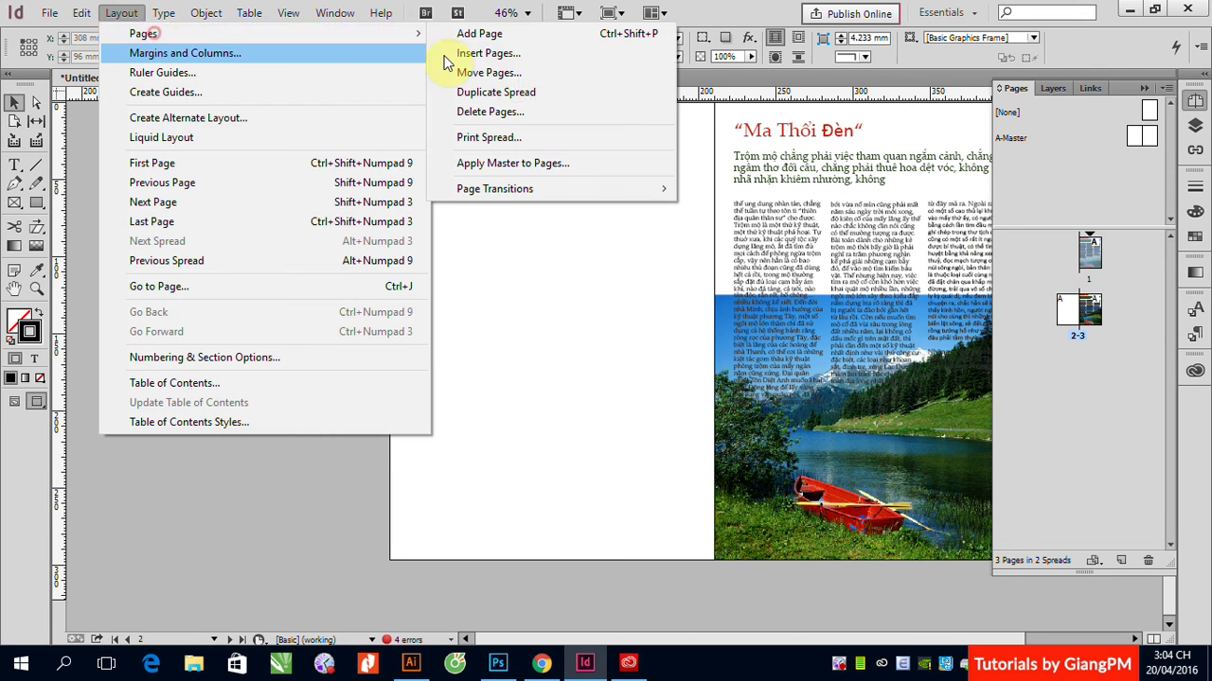
{"action": "left_click", "coordinate": [511, 73]}
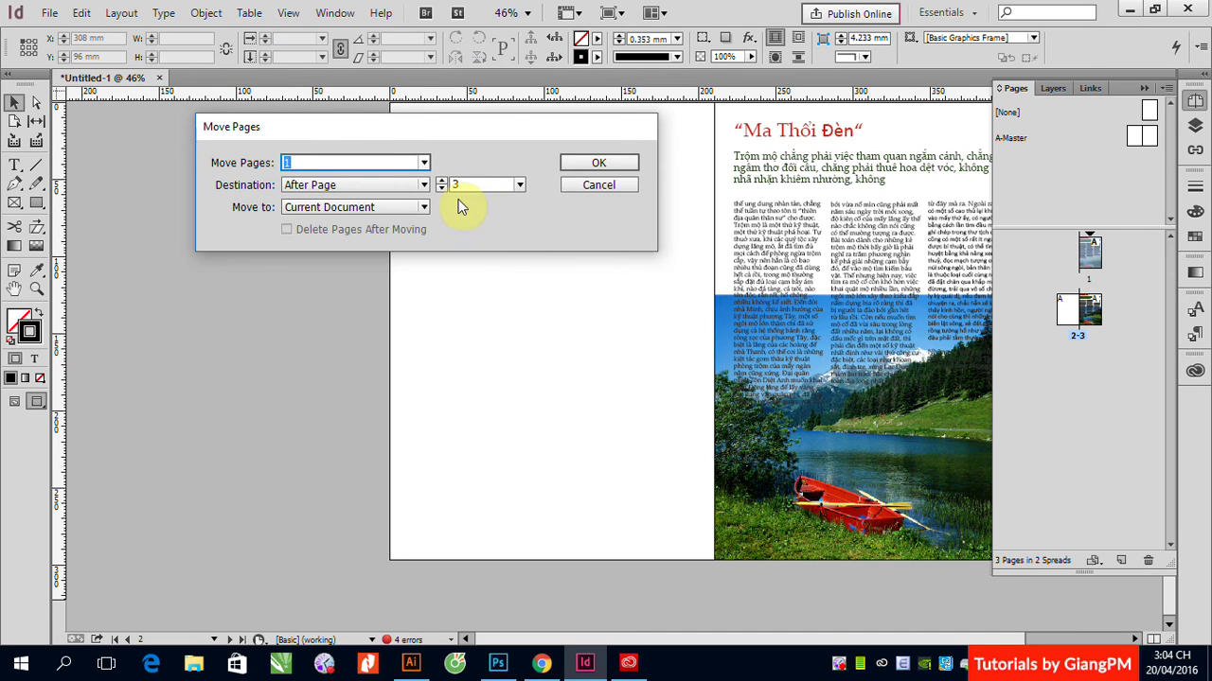
{"action": "left_click", "coordinate": [520, 185]}
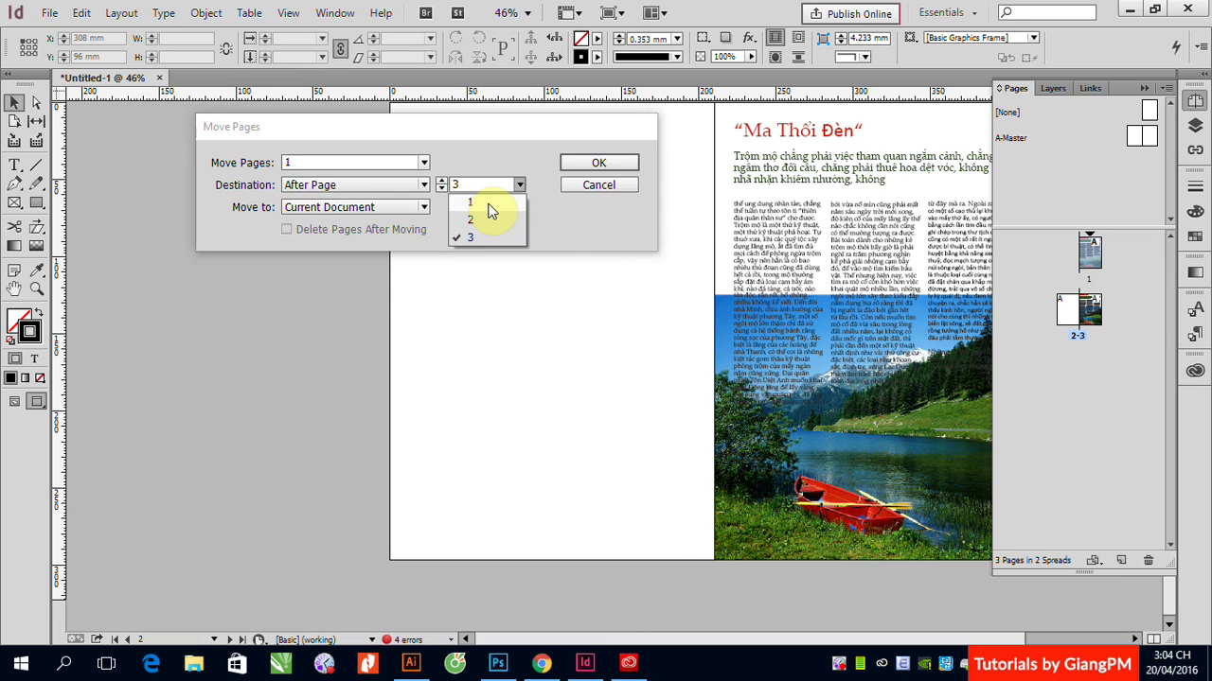
{"action": "left_click", "coordinate": [489, 204]}
{"action": "left_click", "coordinate": [596, 165]}
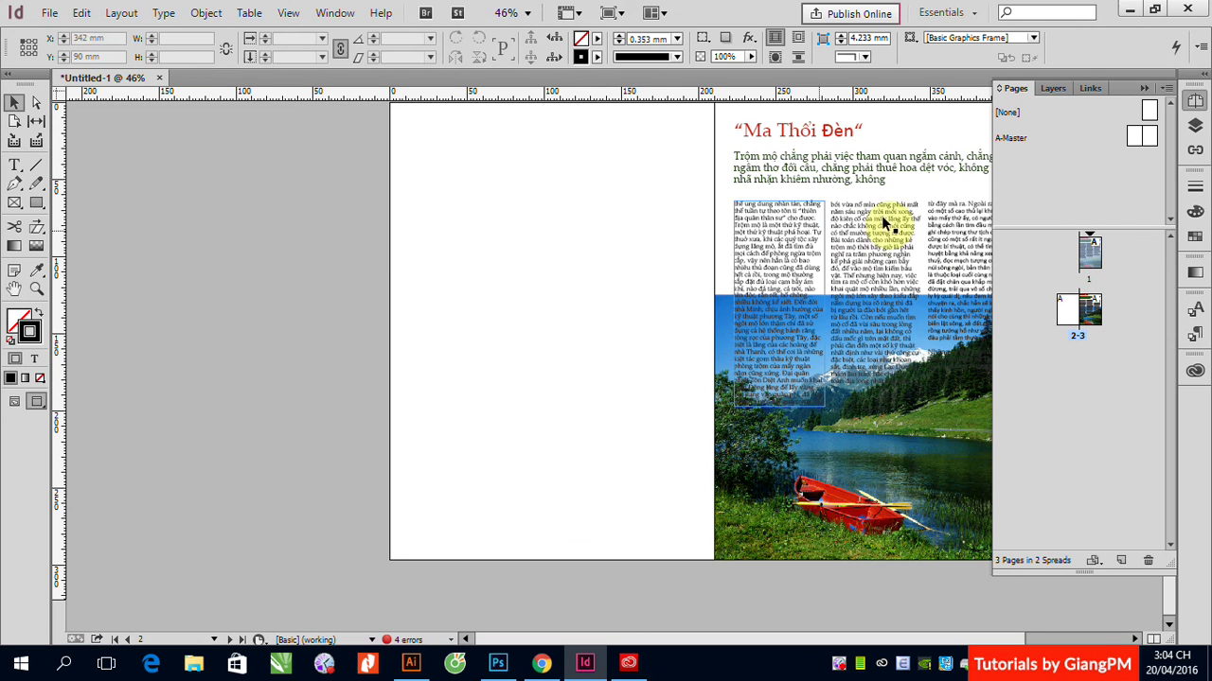
Step: Duplicate the page 1 spread, with its text and feathered lake photo, at the end of the document
{"action": "left_click", "coordinate": [120, 12]}
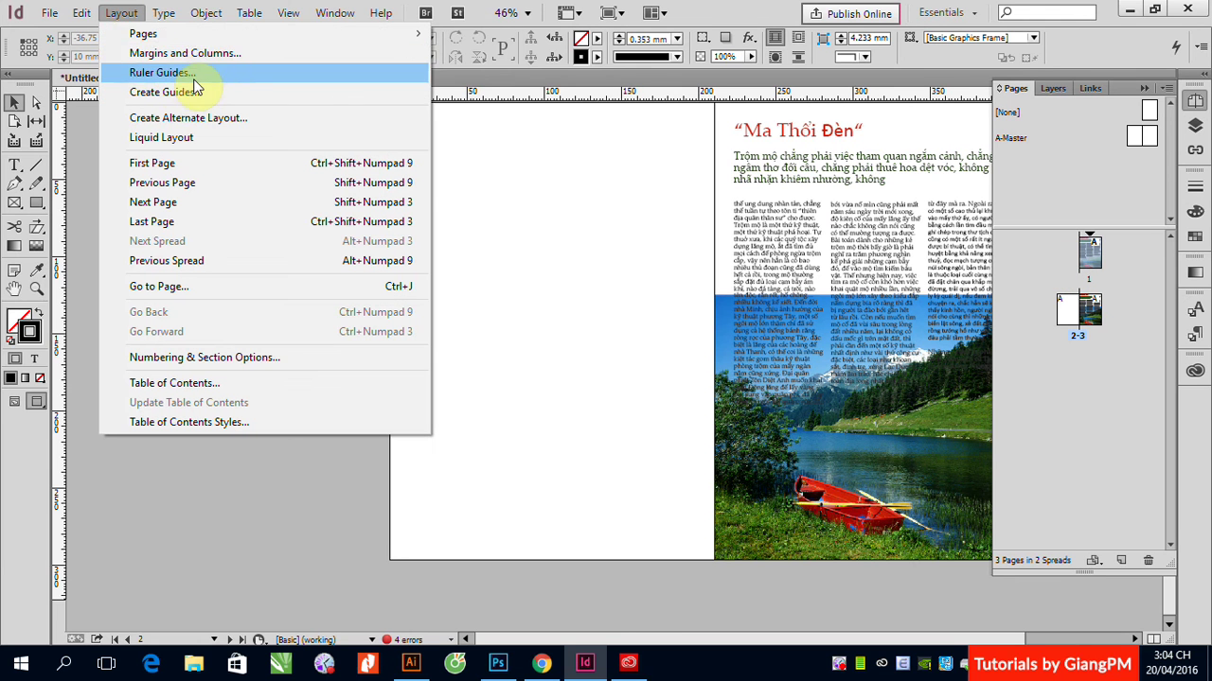
{"action": "mouse_move", "coordinate": [216, 35]}
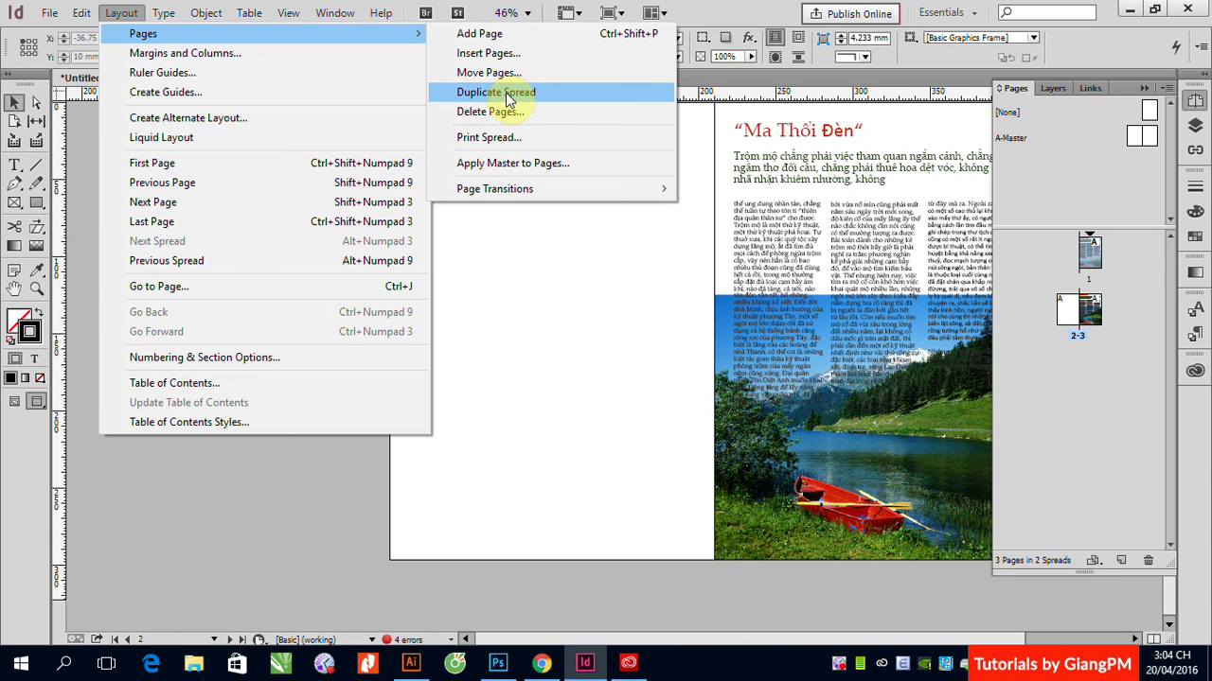
{"action": "left_click", "coordinate": [1090, 255]}
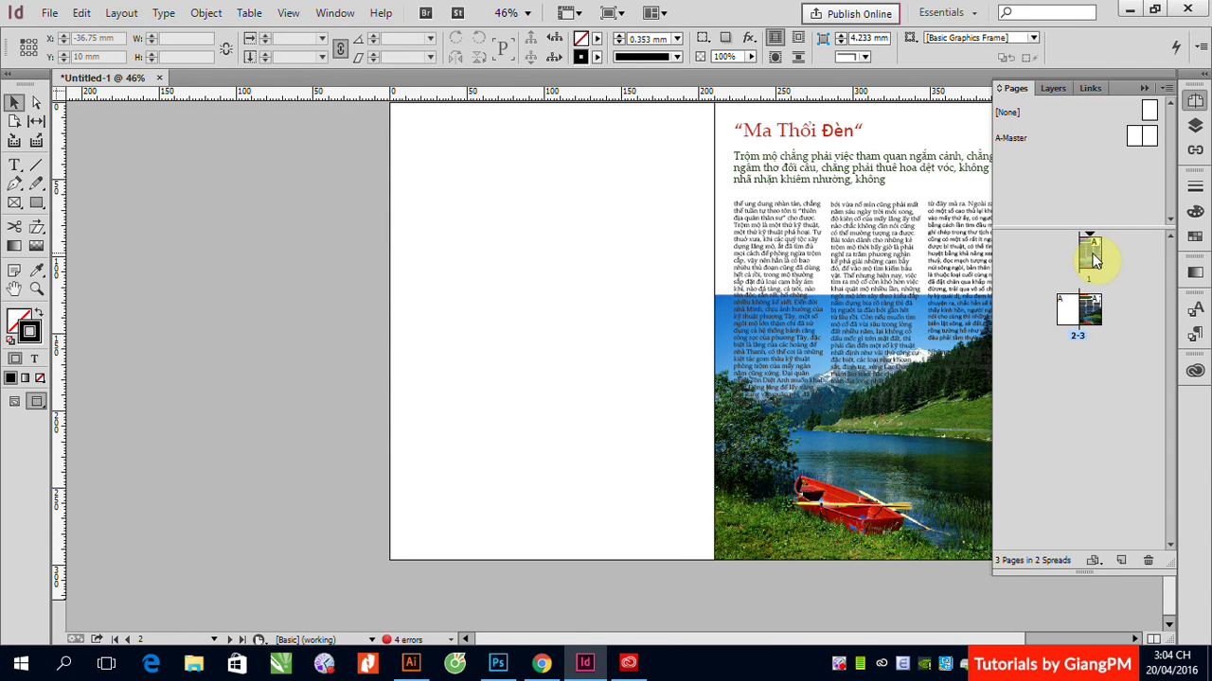
{"action": "double_click", "coordinate": [1090, 256]}
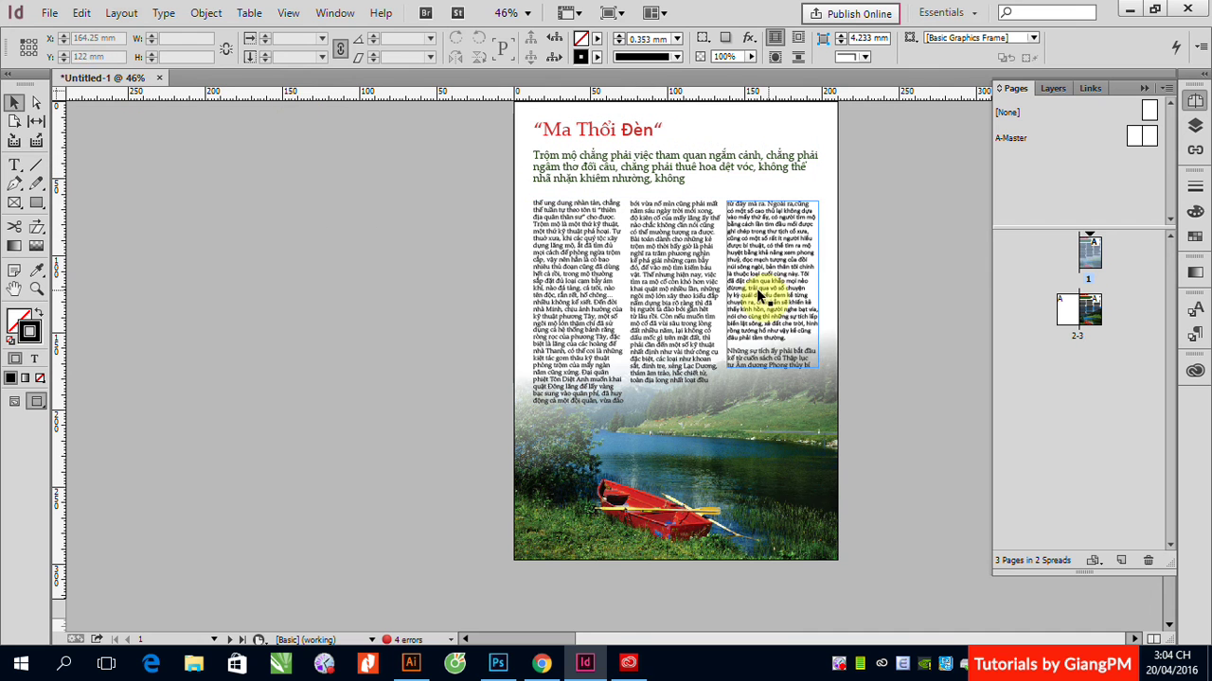
{"action": "left_click", "coordinate": [128, 19]}
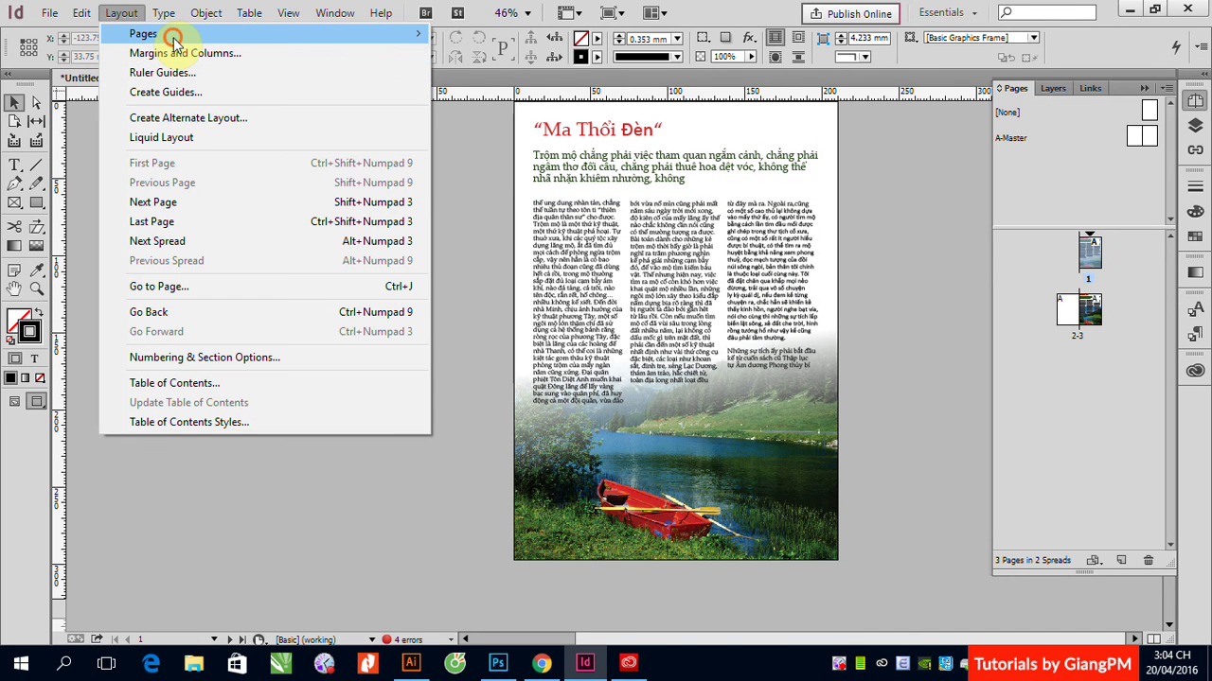
{"action": "mouse_move", "coordinate": [175, 34]}
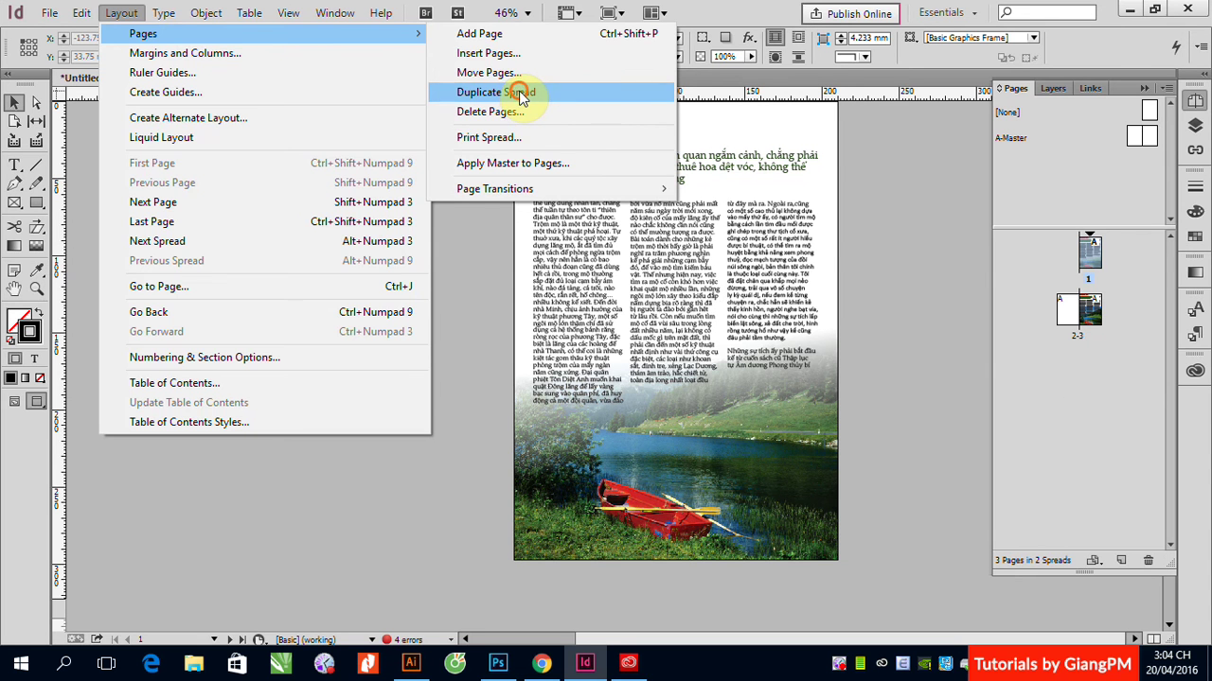
{"action": "left_click", "coordinate": [520, 94]}
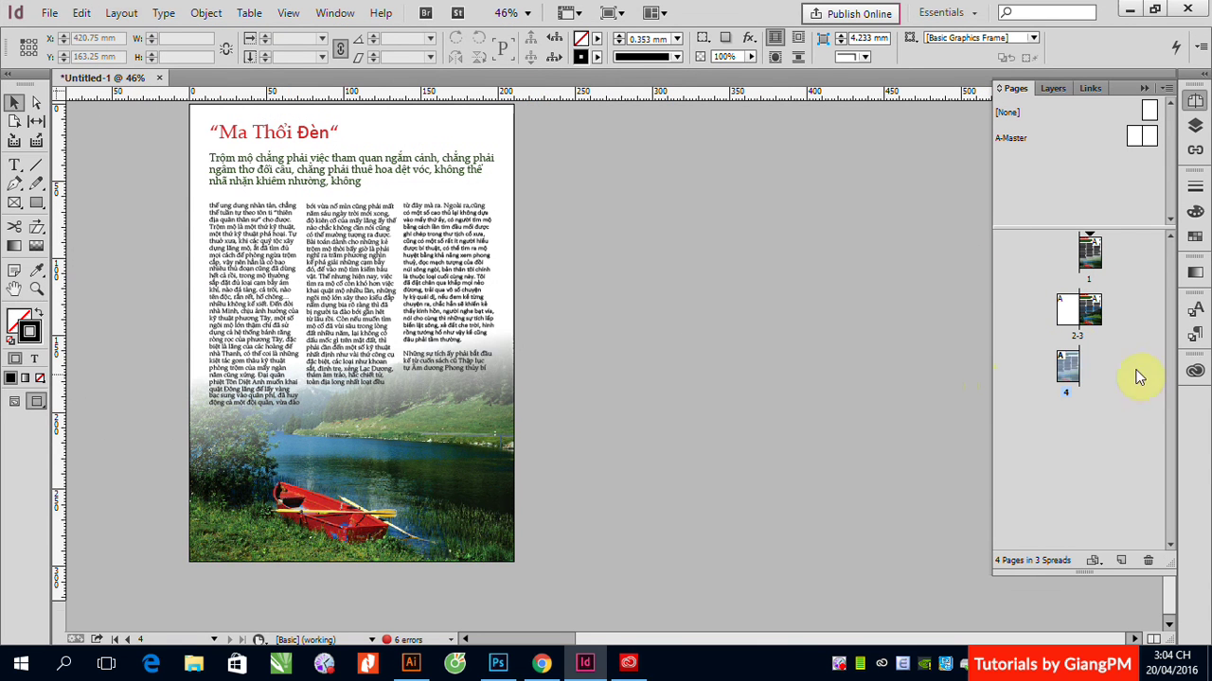
Step: Delete the blank page 2 so the two story pages face each other
{"action": "left_click", "coordinate": [1066, 313]}
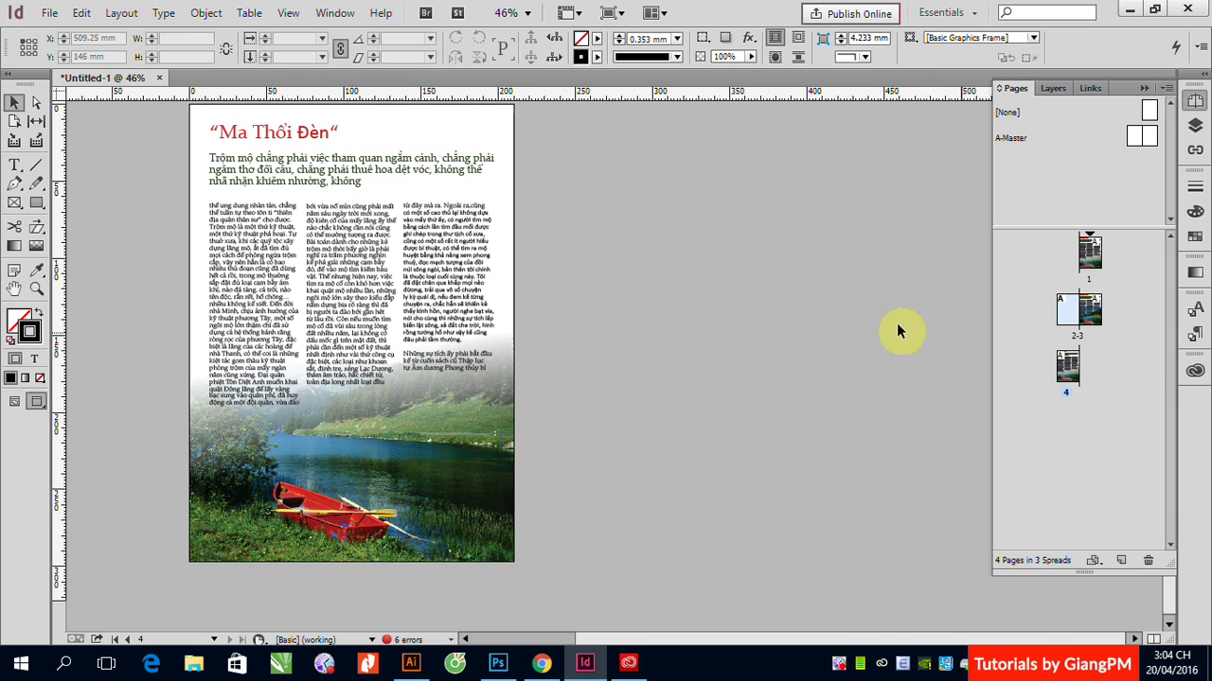
{"action": "left_click", "coordinate": [1148, 560]}
{"action": "left_click", "coordinate": [662, 353]}
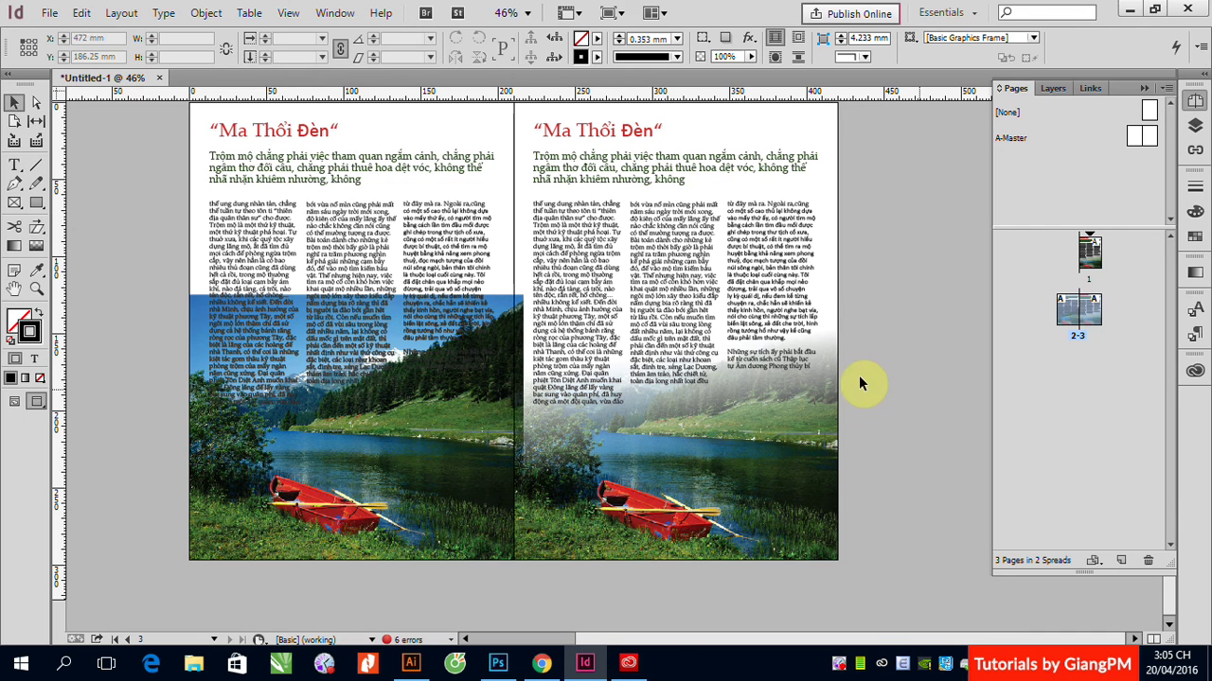
Step: Shrink the unfeathered lake photo on page 2 to about 124.5 × 99.8 mm, keeping it in the page's lower-left corner
{"action": "left_click", "coordinate": [483, 341]}
{"action": "left_click_drag", "start_coordinate": [522, 296], "coordinate": [382, 431]}
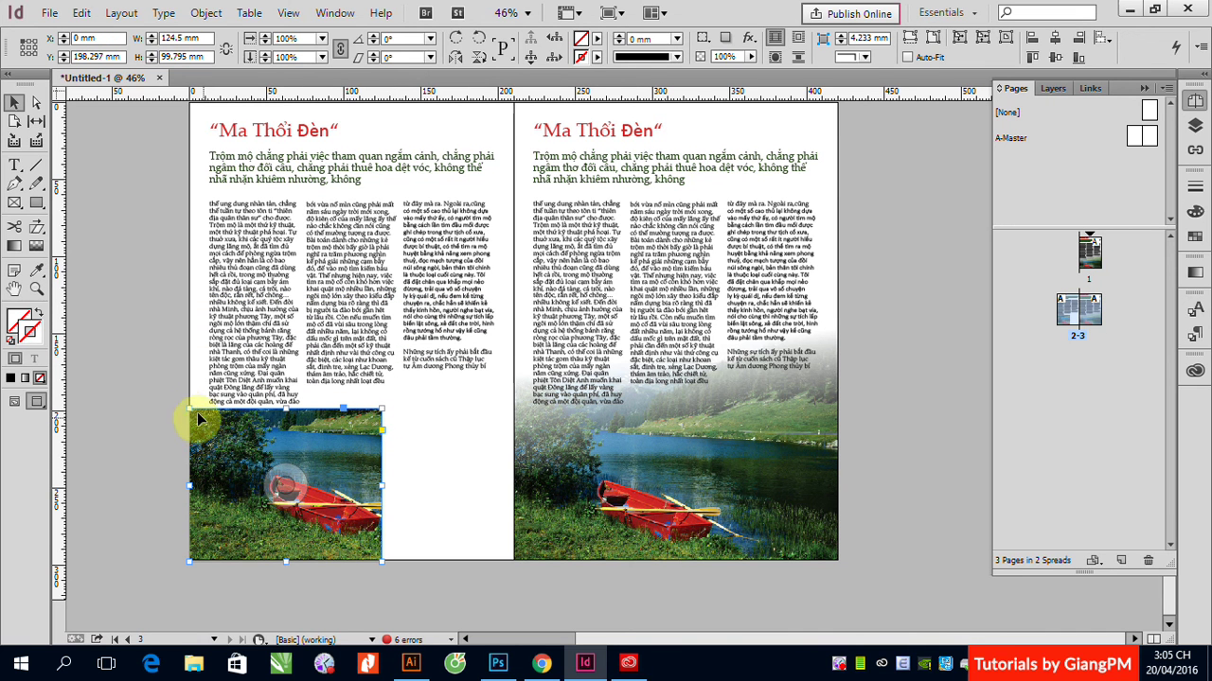
Step: Lengthen page 2's third column frame to about 223.5 mm and the second column down to the photo's upper edge, and deselect
{"action": "left_click", "coordinate": [448, 369]}
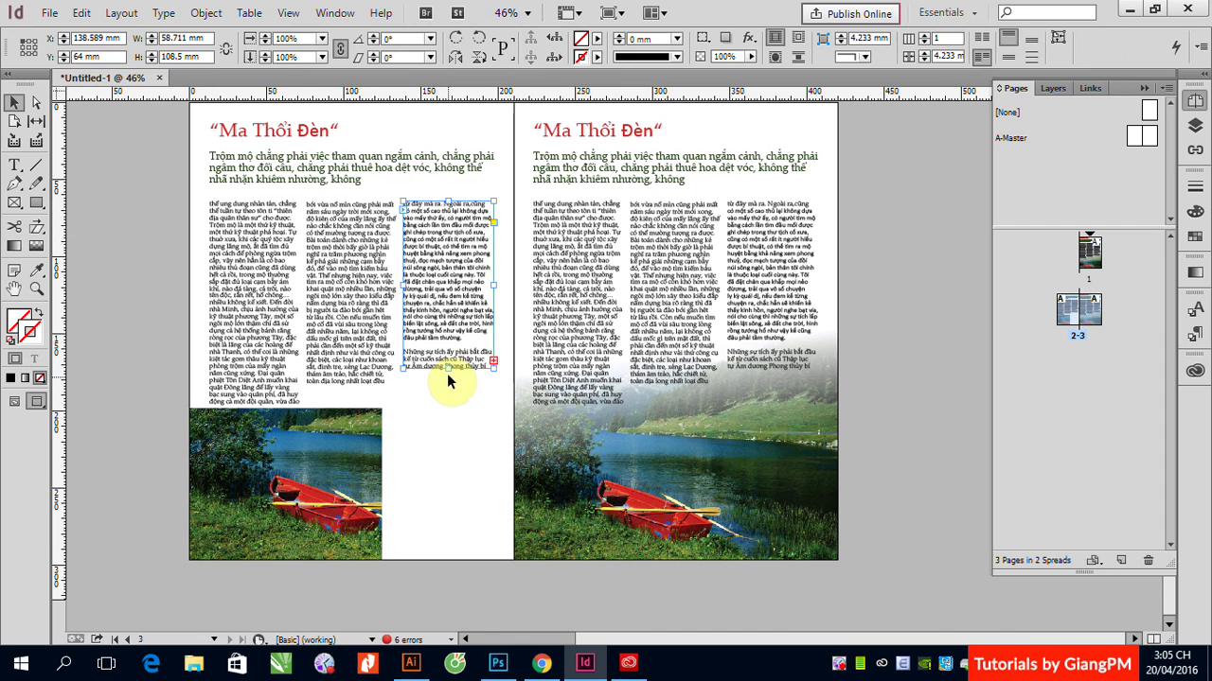
{"action": "left_click_drag", "start_coordinate": [450, 370], "coordinate": [446, 464]}
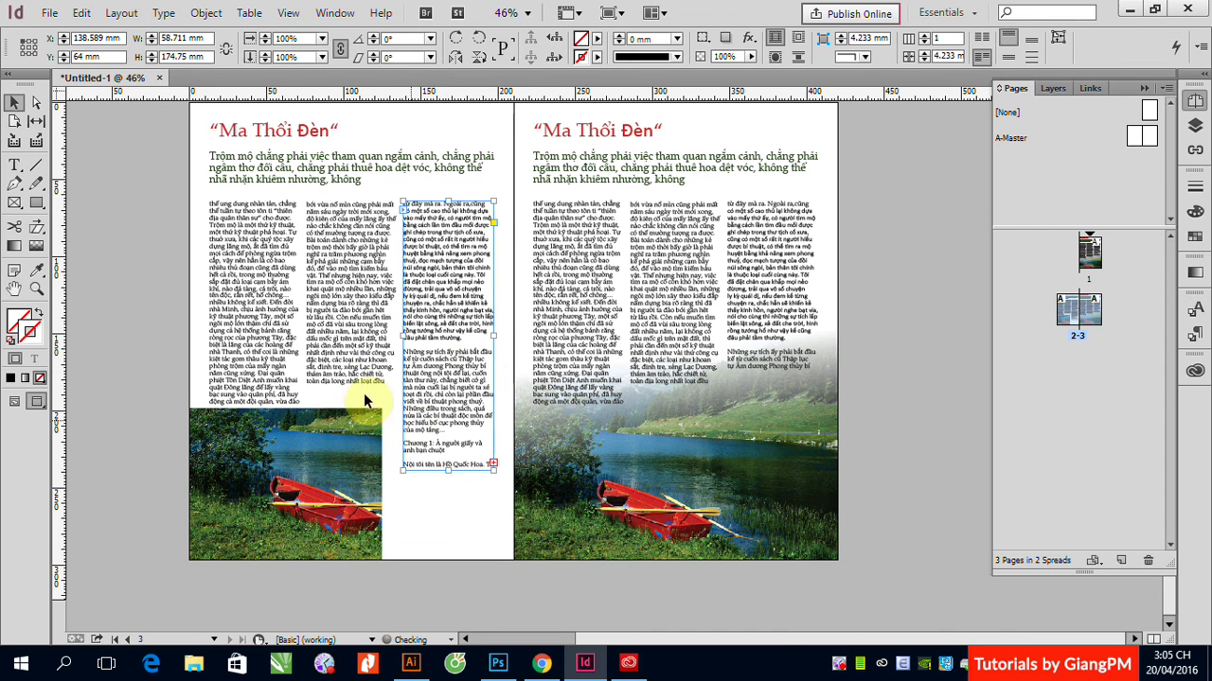
{"action": "left_click", "coordinate": [346, 381]}
{"action": "left_click_drag", "start_coordinate": [348, 389], "coordinate": [349, 407]}
{"action": "left_click", "coordinate": [445, 445]}
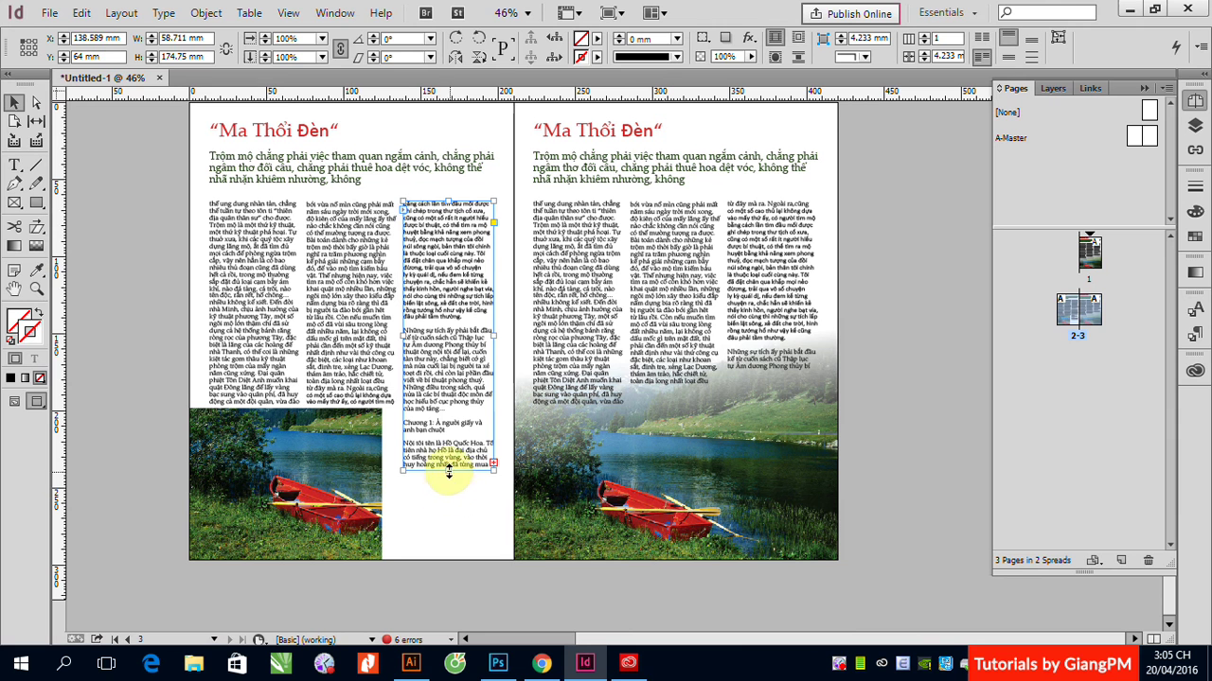
{"action": "left_click_drag", "start_coordinate": [448, 470], "coordinate": [444, 541]}
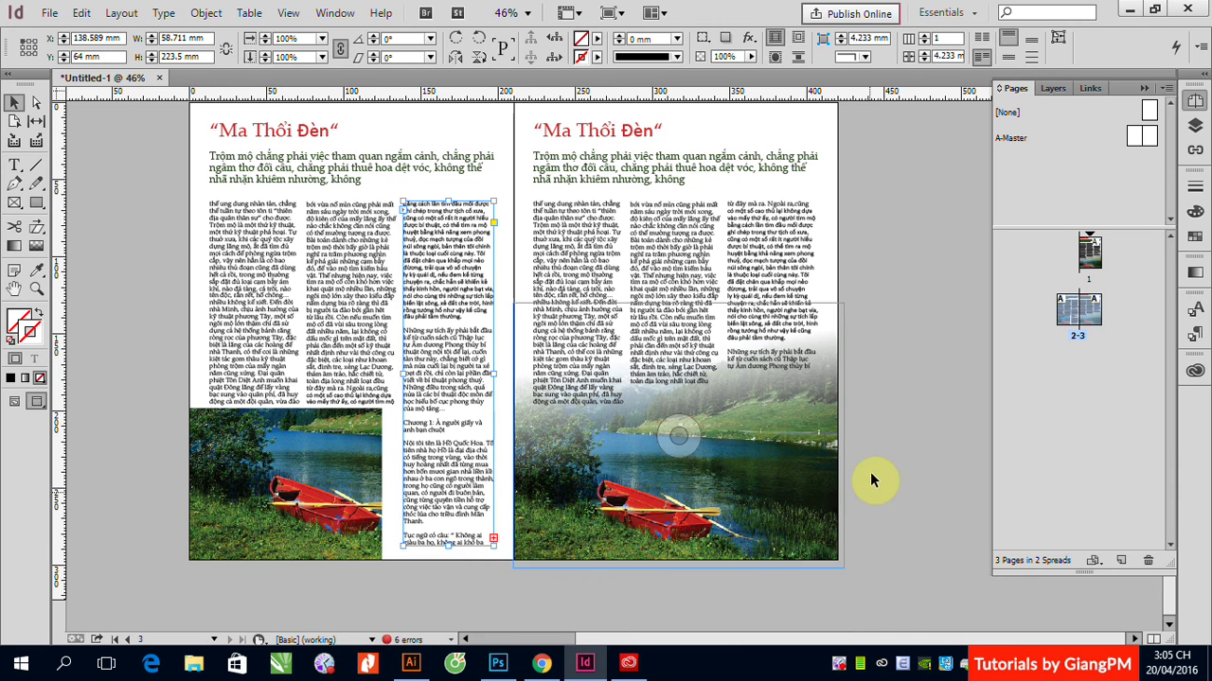
{"action": "left_click", "coordinate": [460, 559]}
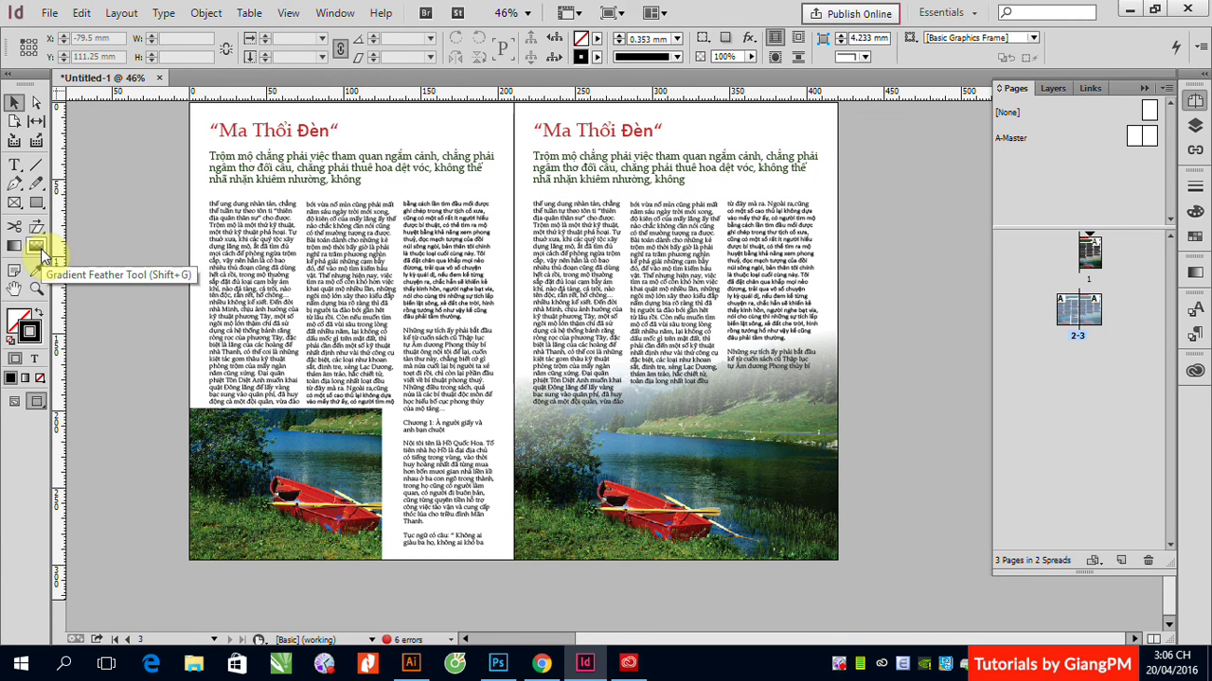
{"action": "left_click", "coordinate": [748, 38]}
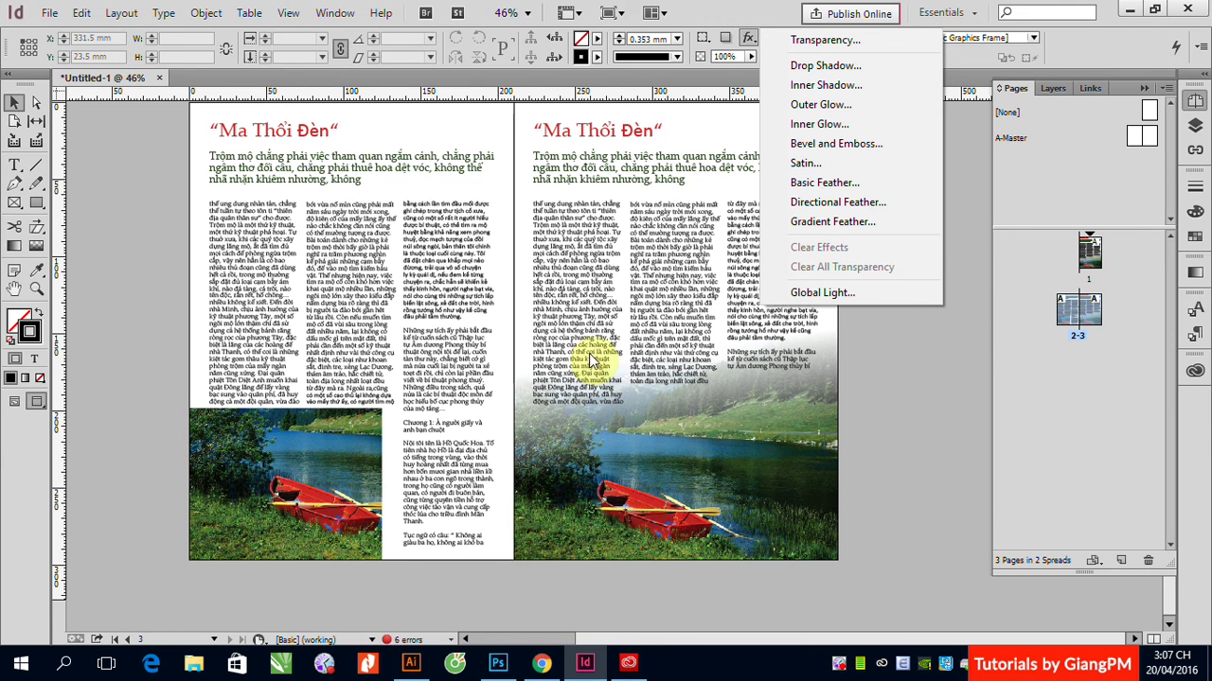
{"action": "left_click", "coordinate": [967, 208]}
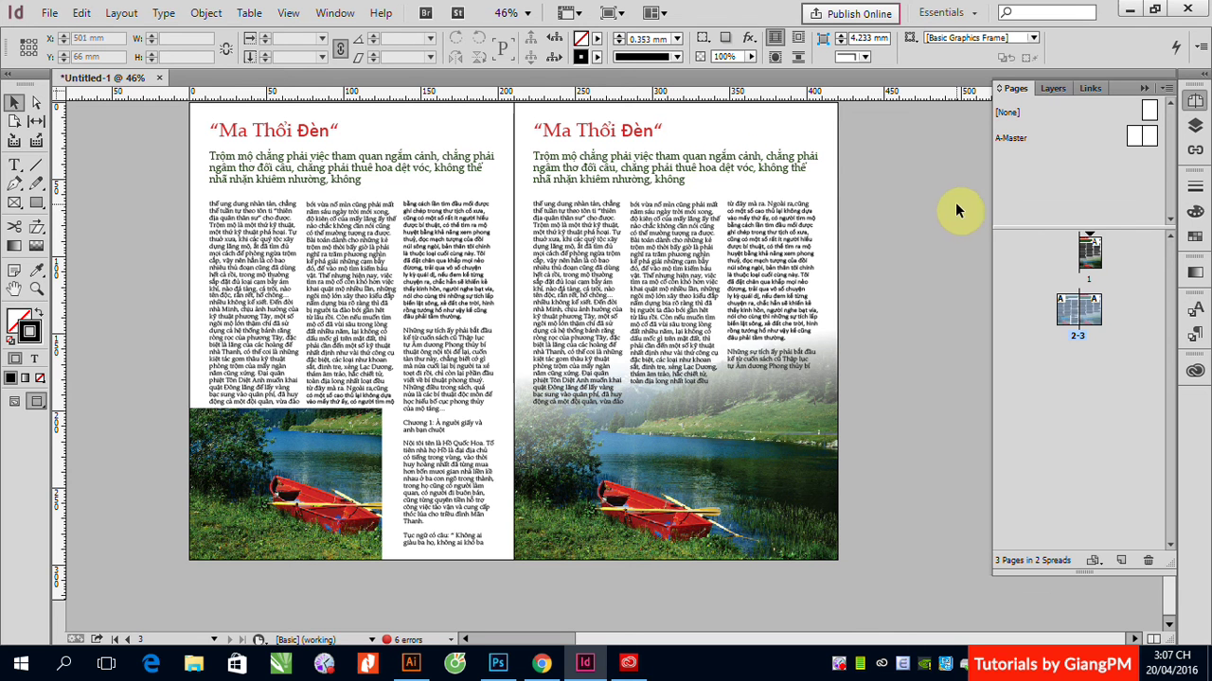
Step: Select the whole "Ma Thổi Đèn" title text on page 3 with the Type tool
{"action": "left_click_drag", "start_coordinate": [555, 118], "coordinate": [724, 178]}
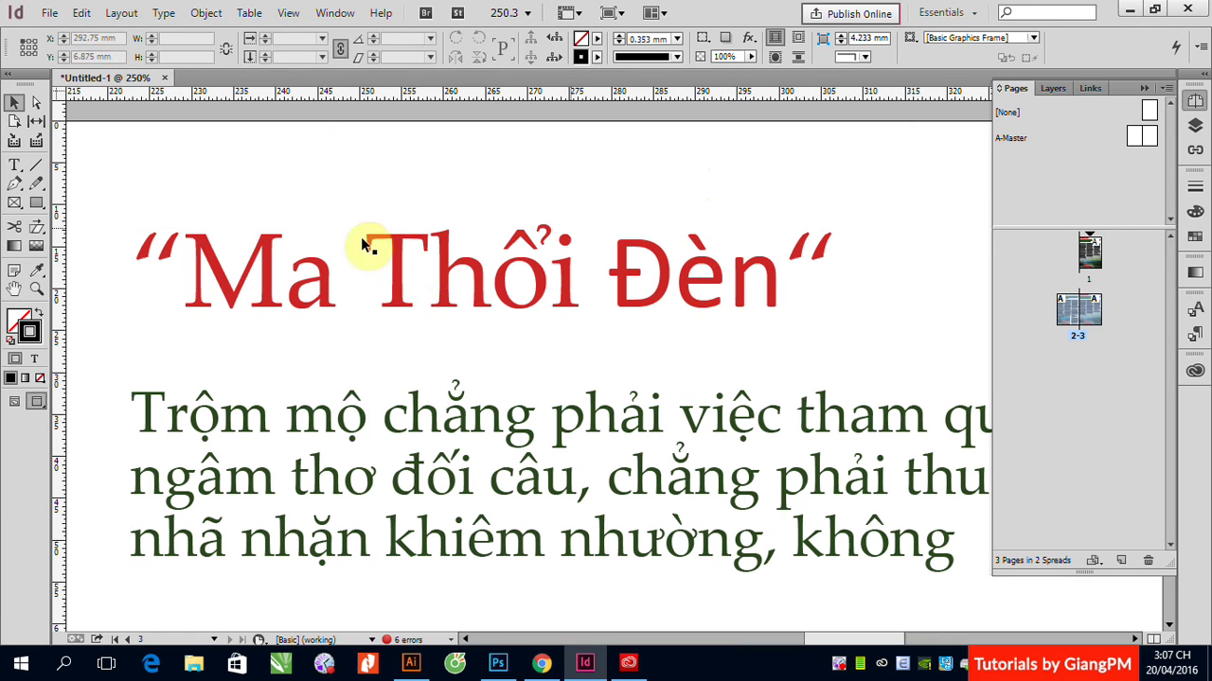
{"action": "left_click", "coordinate": [407, 279]}
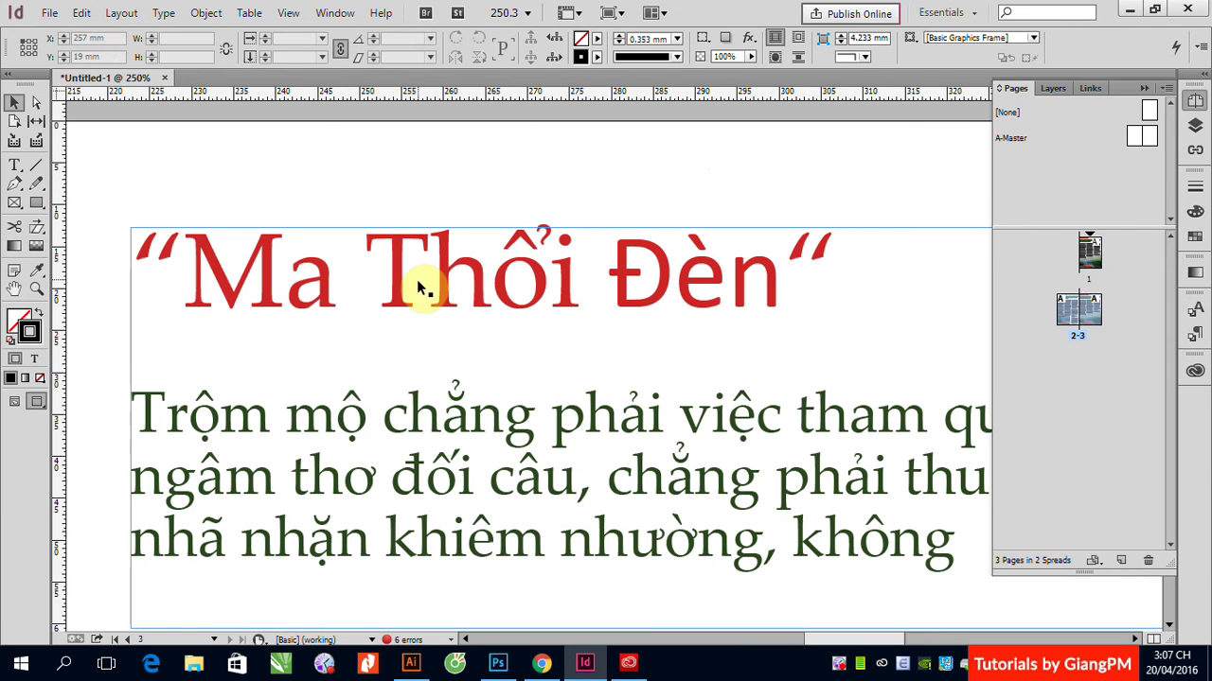
{"action": "left_click", "coordinate": [14, 165]}
{"action": "left_click_drag", "start_coordinate": [135, 237], "coordinate": [809, 271]}
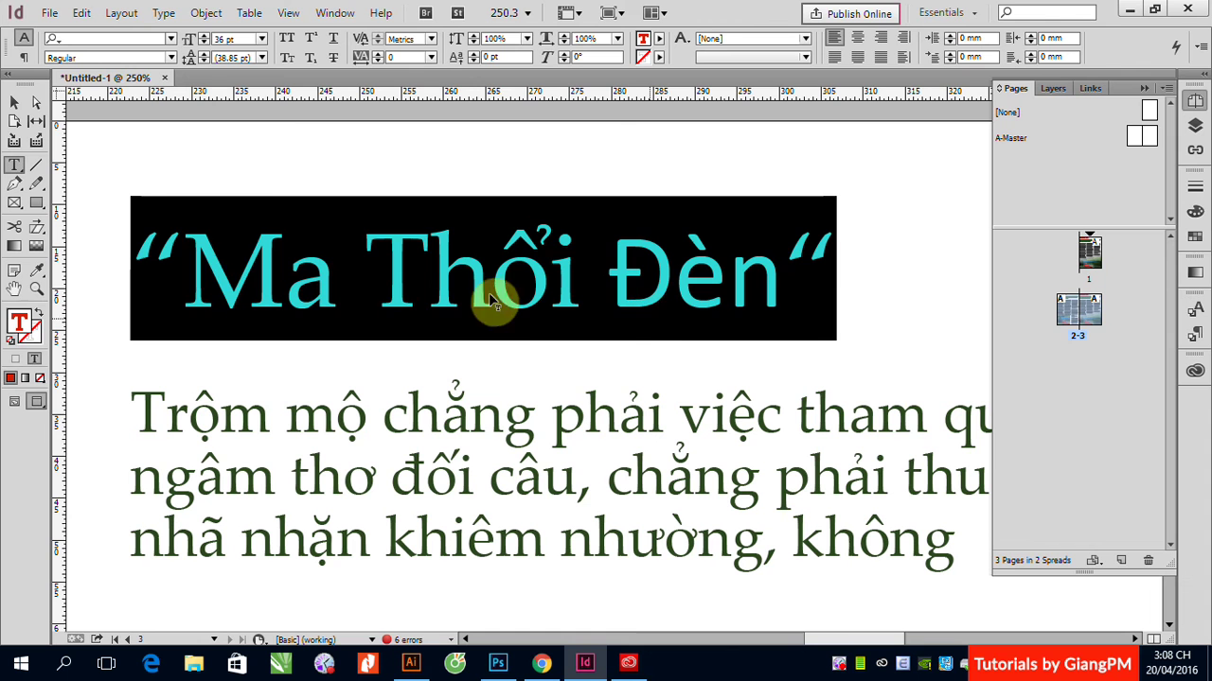
{"action": "left_click", "coordinate": [574, 290]}
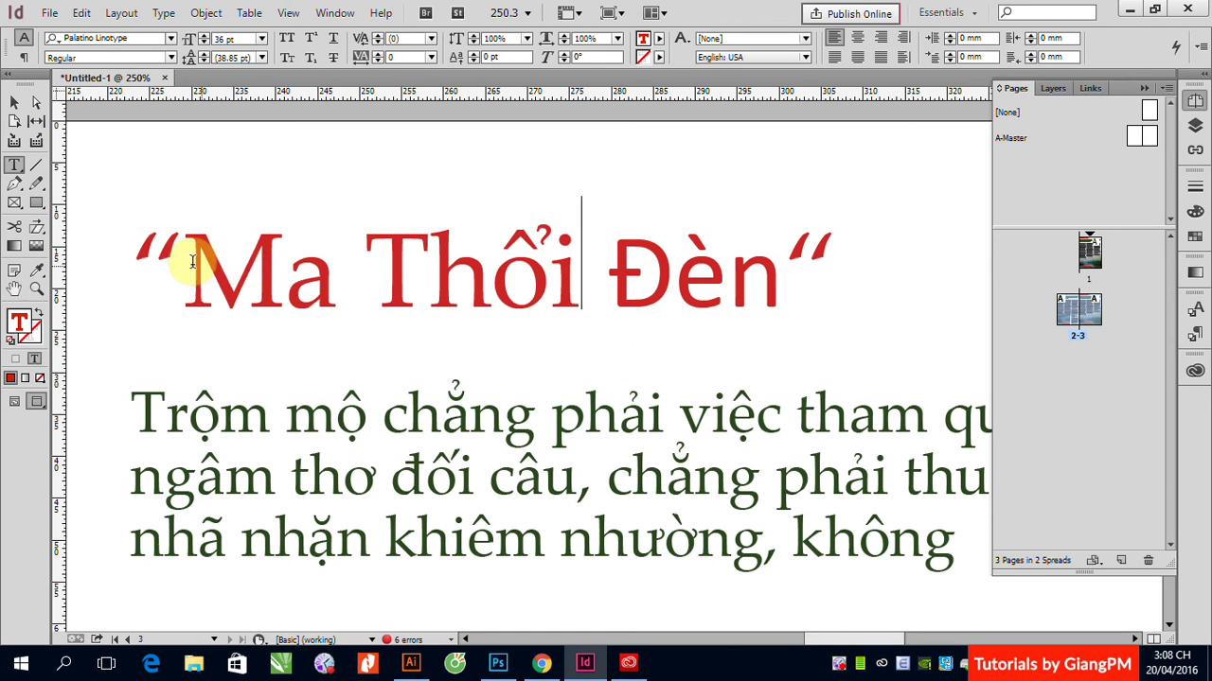
{"action": "left_click_drag", "start_coordinate": [136, 250], "coordinate": [846, 346]}
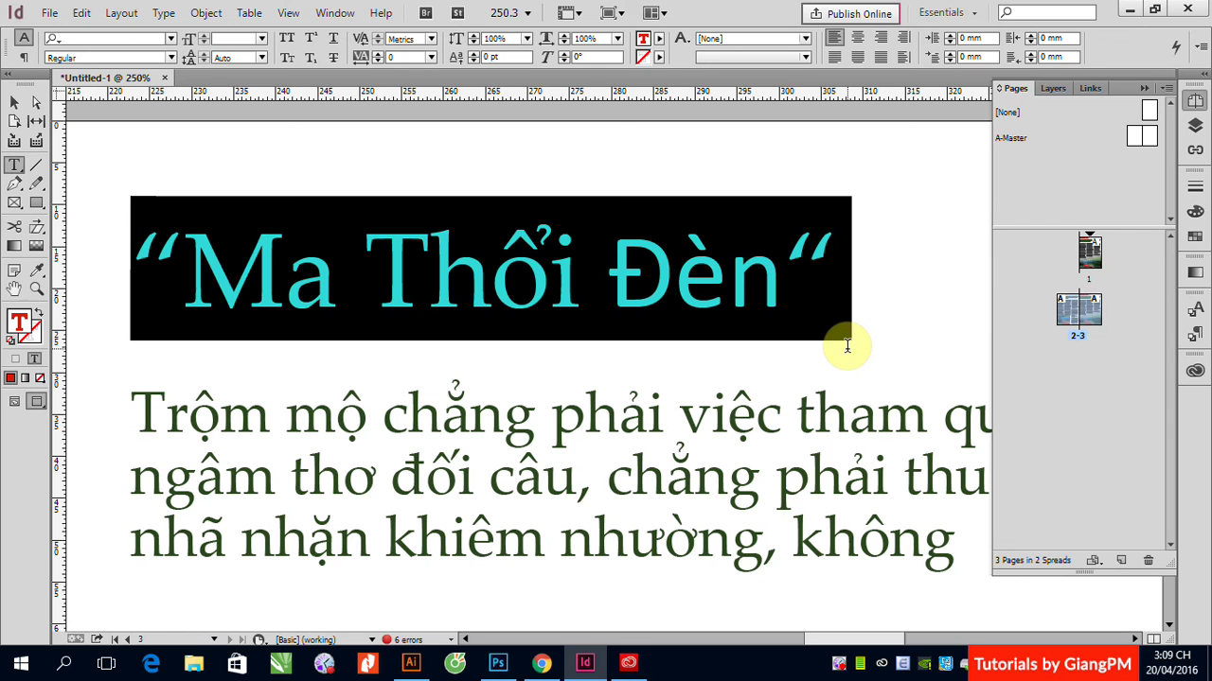
Step: Switch to Chrome, go to dafont.com and open the Fancy > Horror font category
{"action": "left_click", "coordinate": [541, 663]}
{"action": "left_click", "coordinate": [998, 11]}
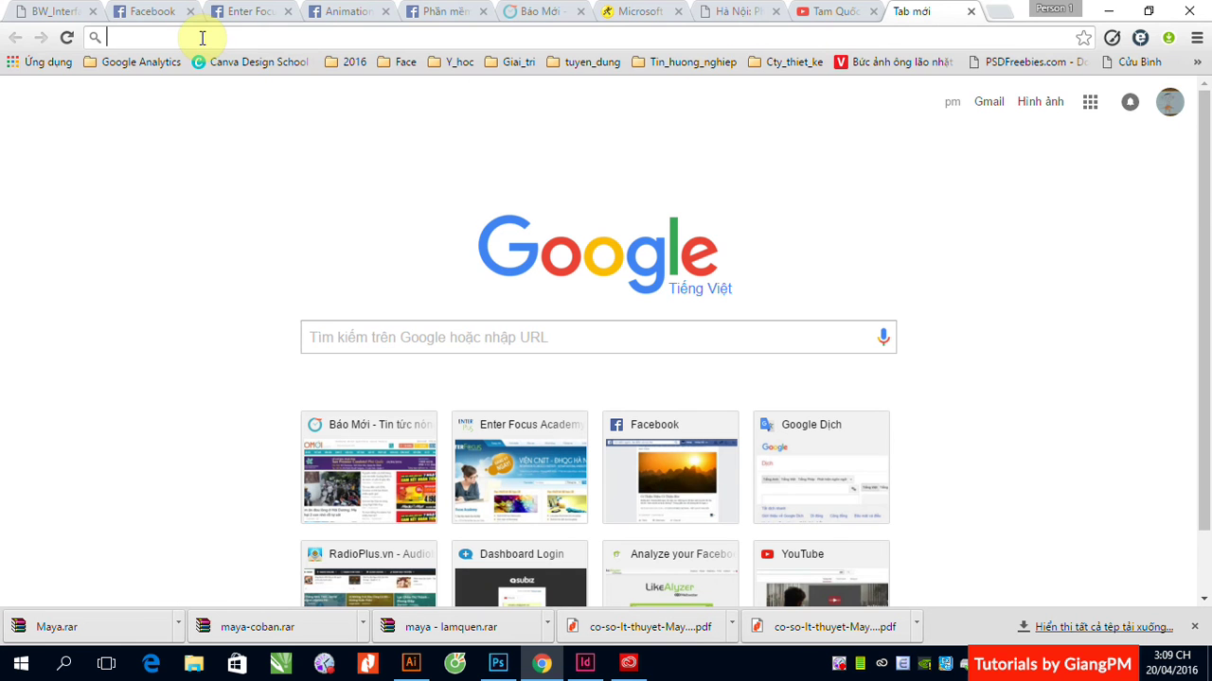
{"action": "type", "text": "daf"}
{"action": "key", "text": "Return"}
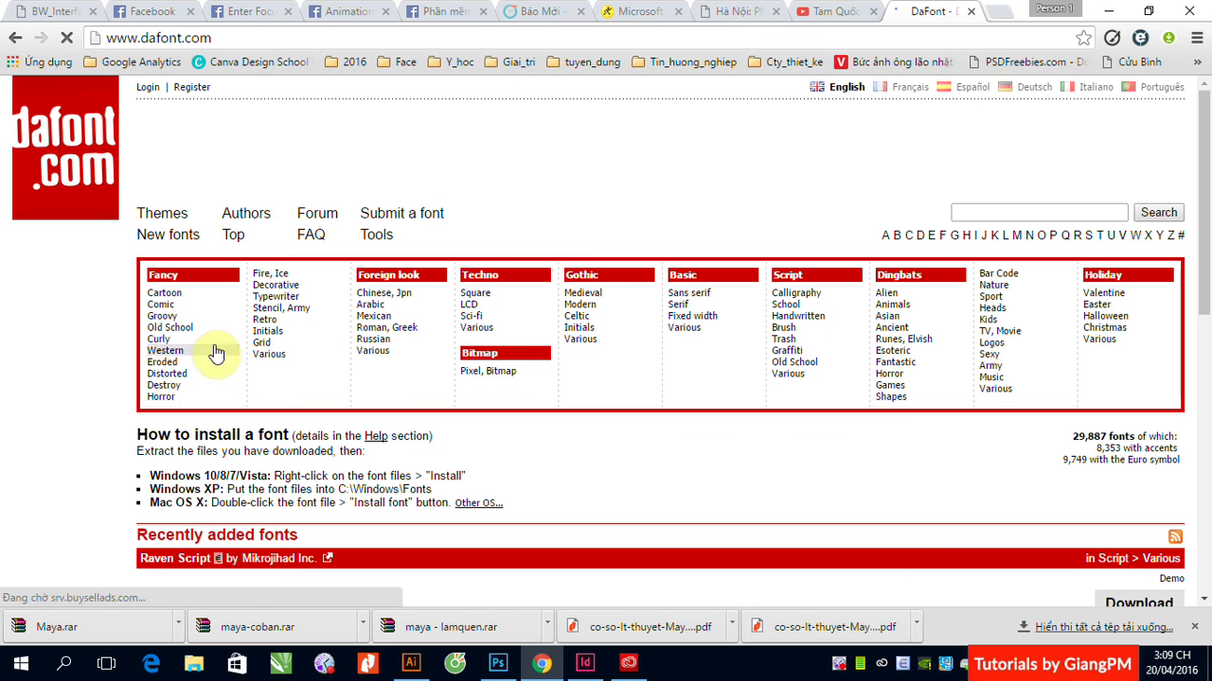
{"action": "left_click", "coordinate": [171, 403]}
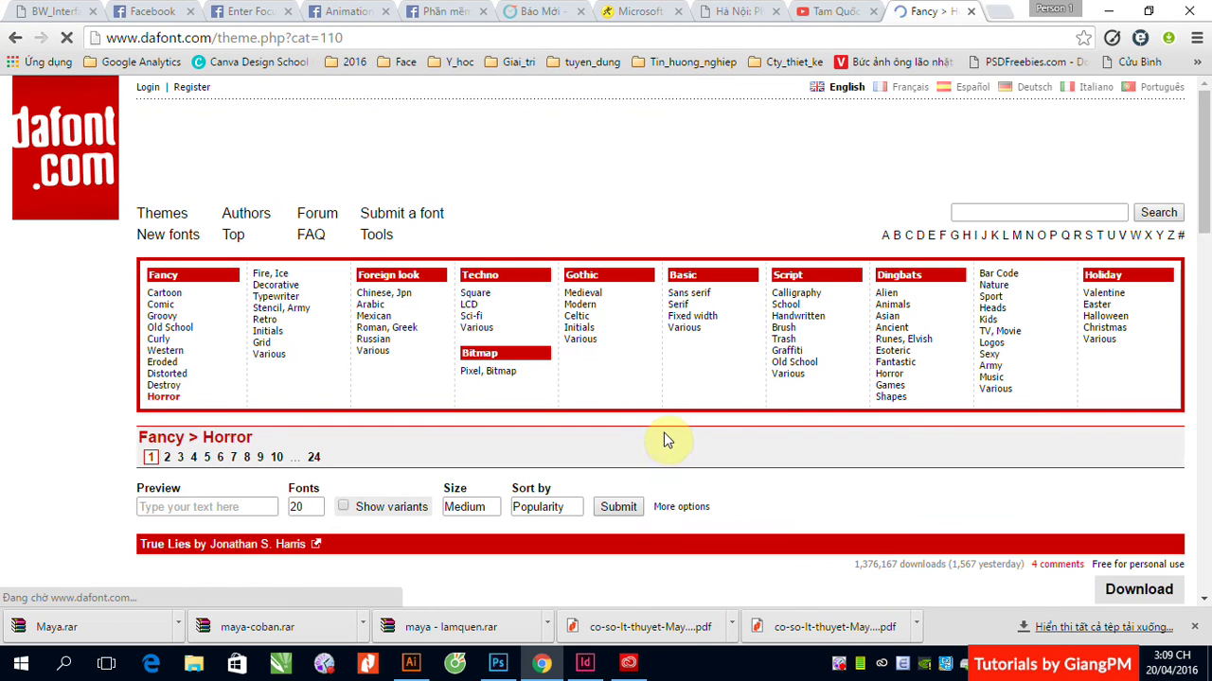
Step: Browse the horror fonts and download the Double Feature font
{"action": "scroll", "coordinate": [664, 439], "scroll_direction": "down", "scroll_amount": 5}
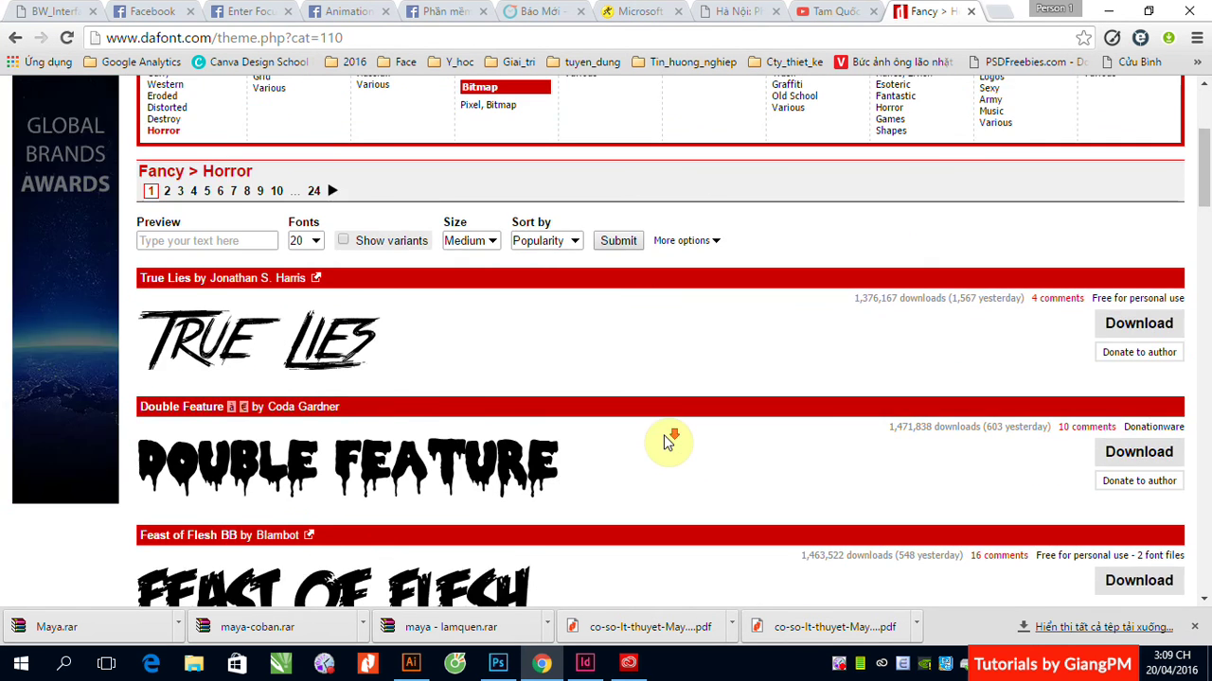
{"action": "scroll", "coordinate": [492, 307], "scroll_direction": "down", "scroll_amount": 4}
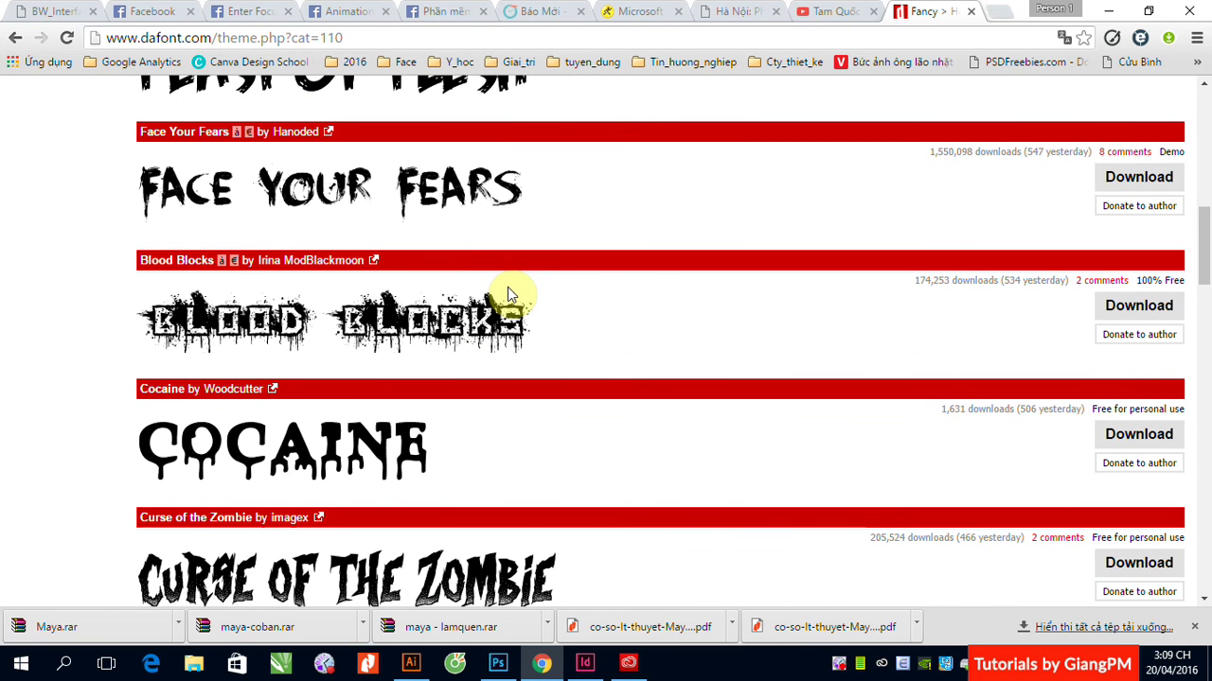
{"action": "scroll", "coordinate": [509, 284], "scroll_direction": "up", "scroll_amount": 4}
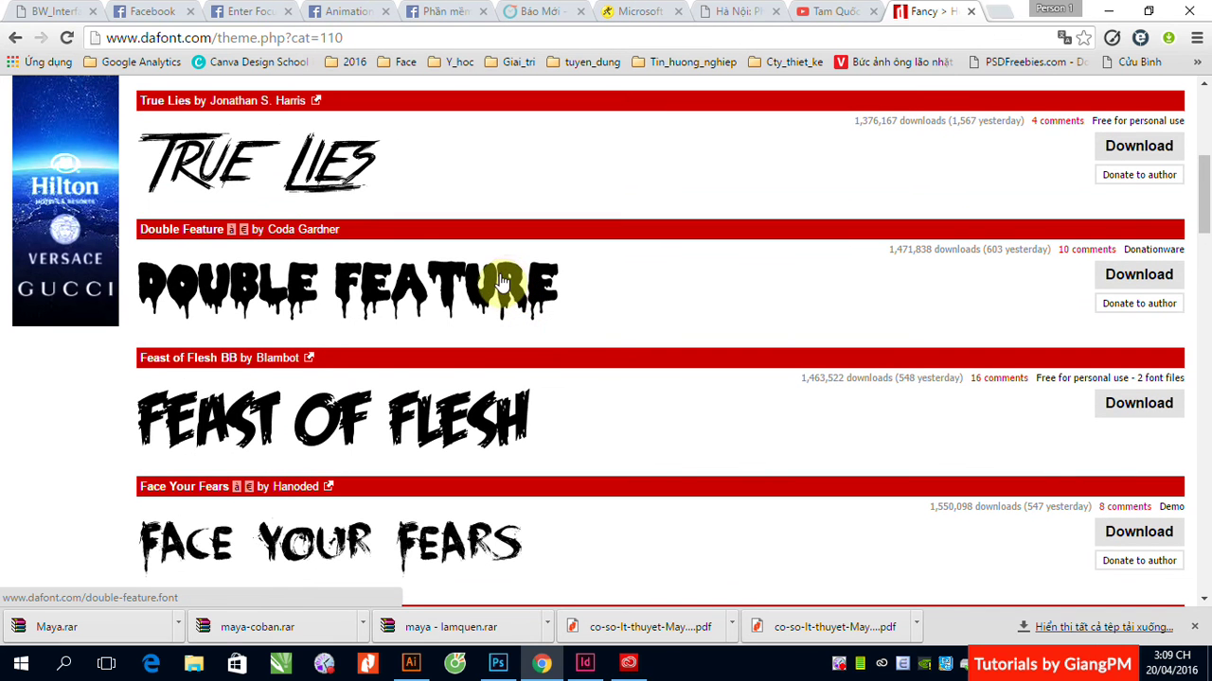
{"action": "scroll", "coordinate": [499, 291], "scroll_direction": "down", "scroll_amount": 5}
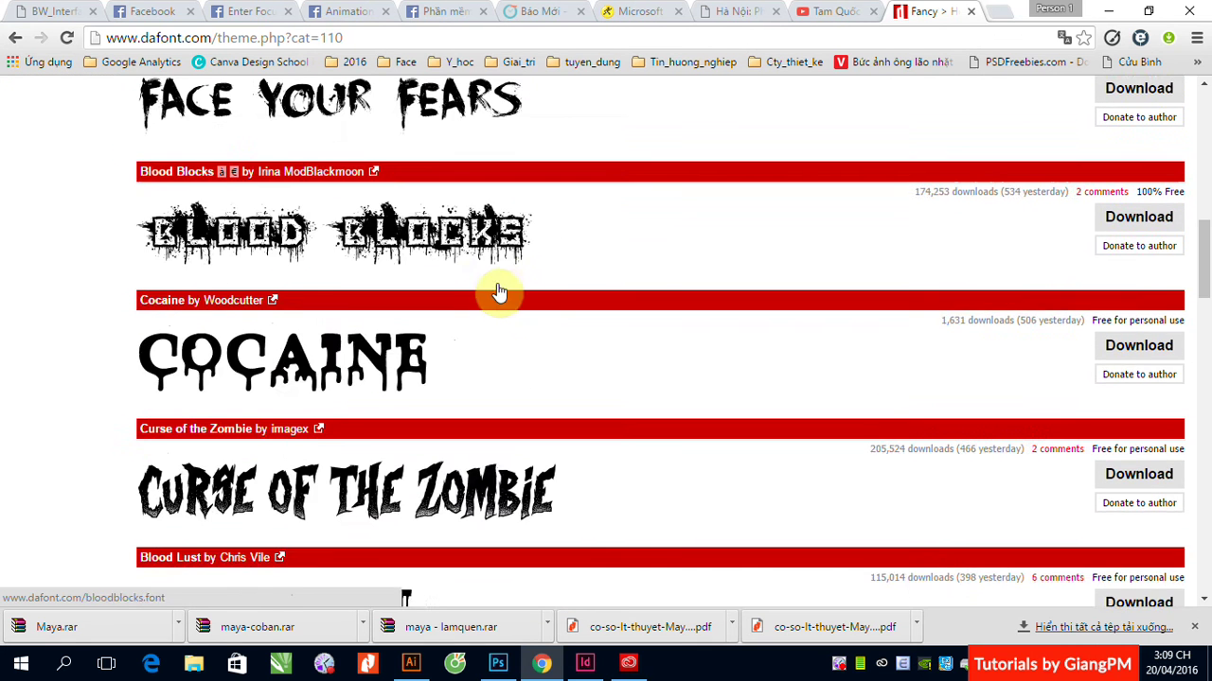
{"action": "scroll", "coordinate": [500, 291], "scroll_direction": "down", "scroll_amount": 4}
{"action": "scroll", "coordinate": [499, 293], "scroll_direction": "down", "scroll_amount": 4}
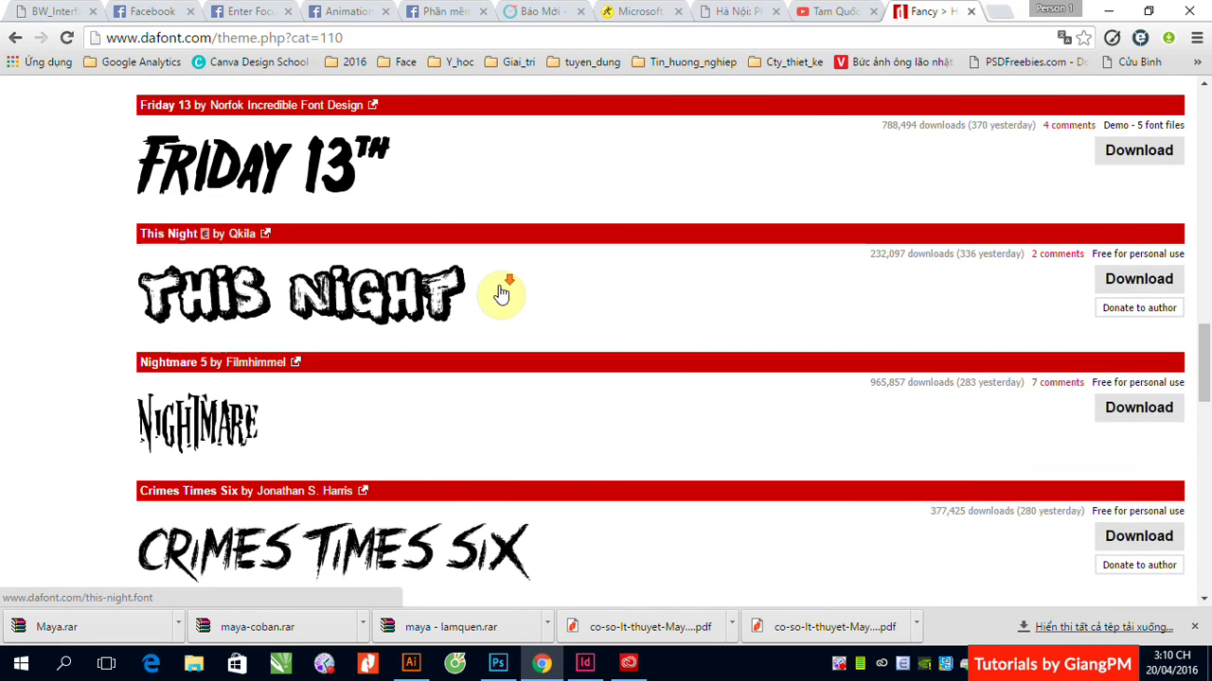
{"action": "scroll", "coordinate": [500, 292], "scroll_direction": "down", "scroll_amount": 3}
{"action": "scroll", "coordinate": [503, 294], "scroll_direction": "up", "scroll_amount": 2}
{"action": "scroll", "coordinate": [502, 294], "scroll_direction": "up", "scroll_amount": 10}
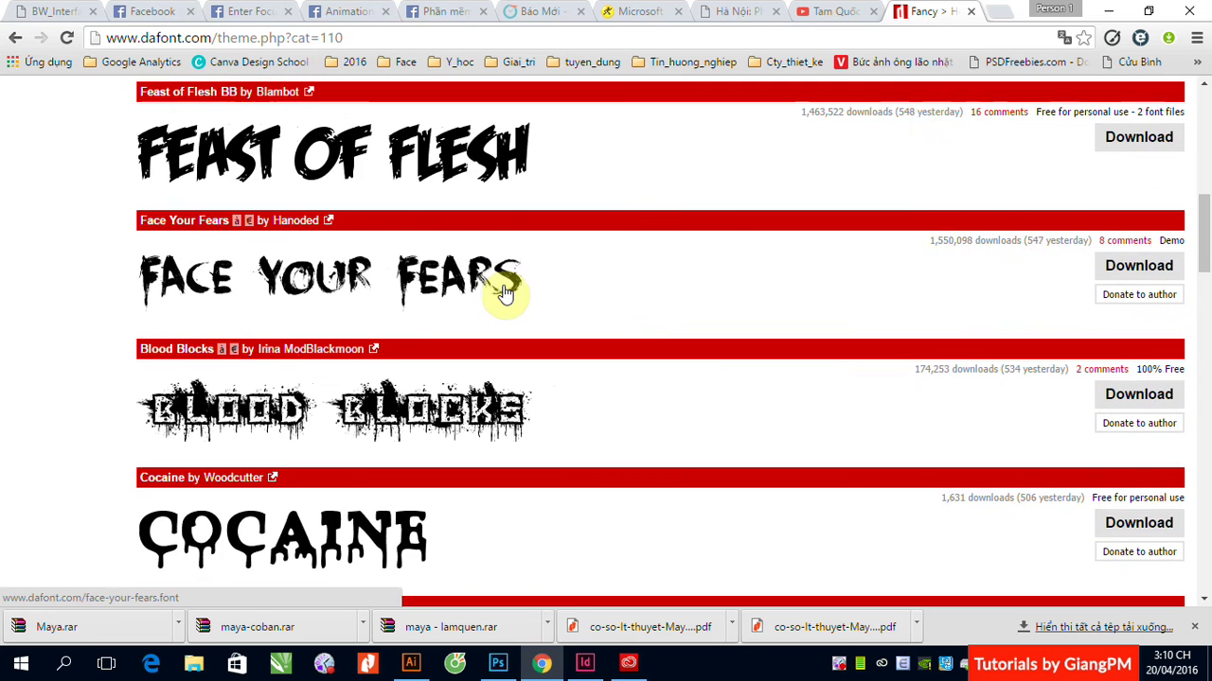
{"action": "scroll", "coordinate": [506, 294], "scroll_direction": "up", "scroll_amount": 3}
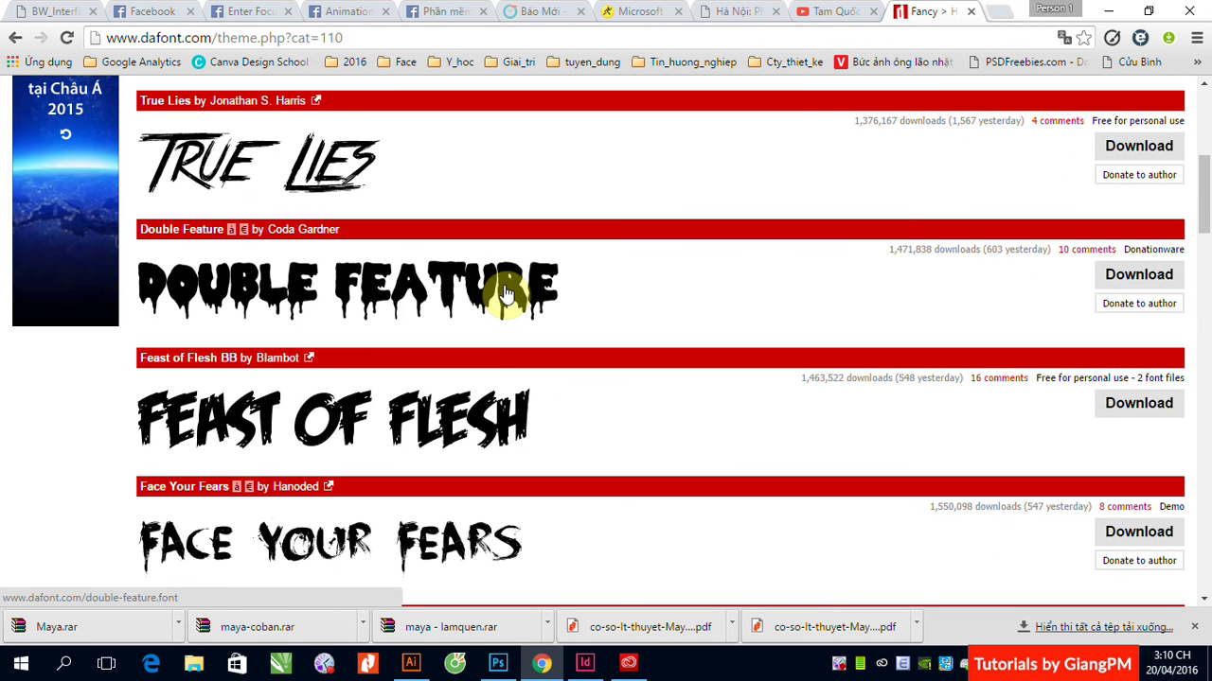
{"action": "left_click", "coordinate": [1141, 274]}
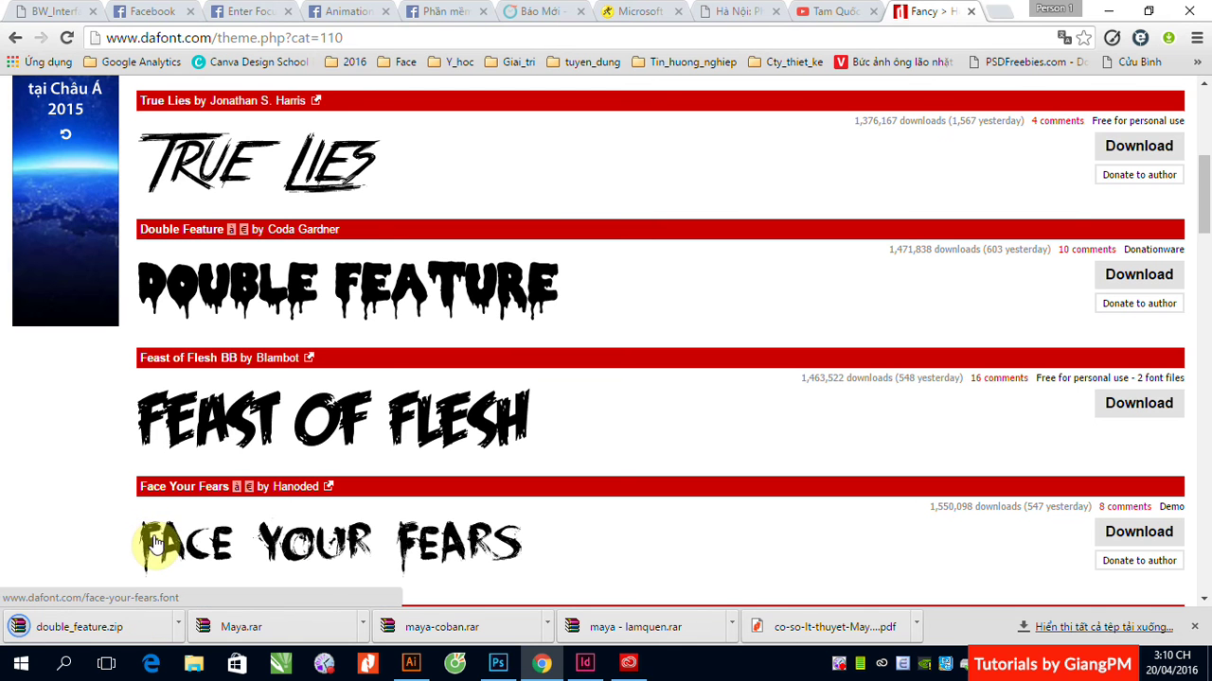
Step: Switch back to InDesign and look through the fonts available for the selected title
{"action": "left_click", "coordinate": [586, 663]}
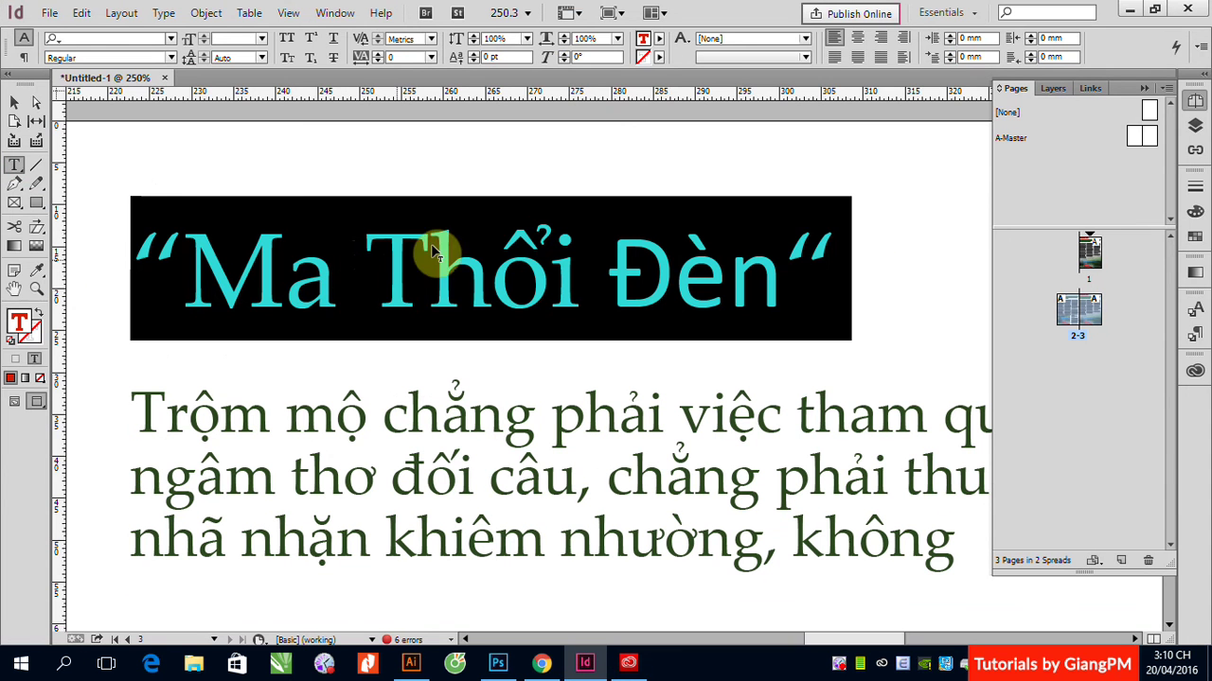
{"action": "left_click", "coordinate": [172, 38]}
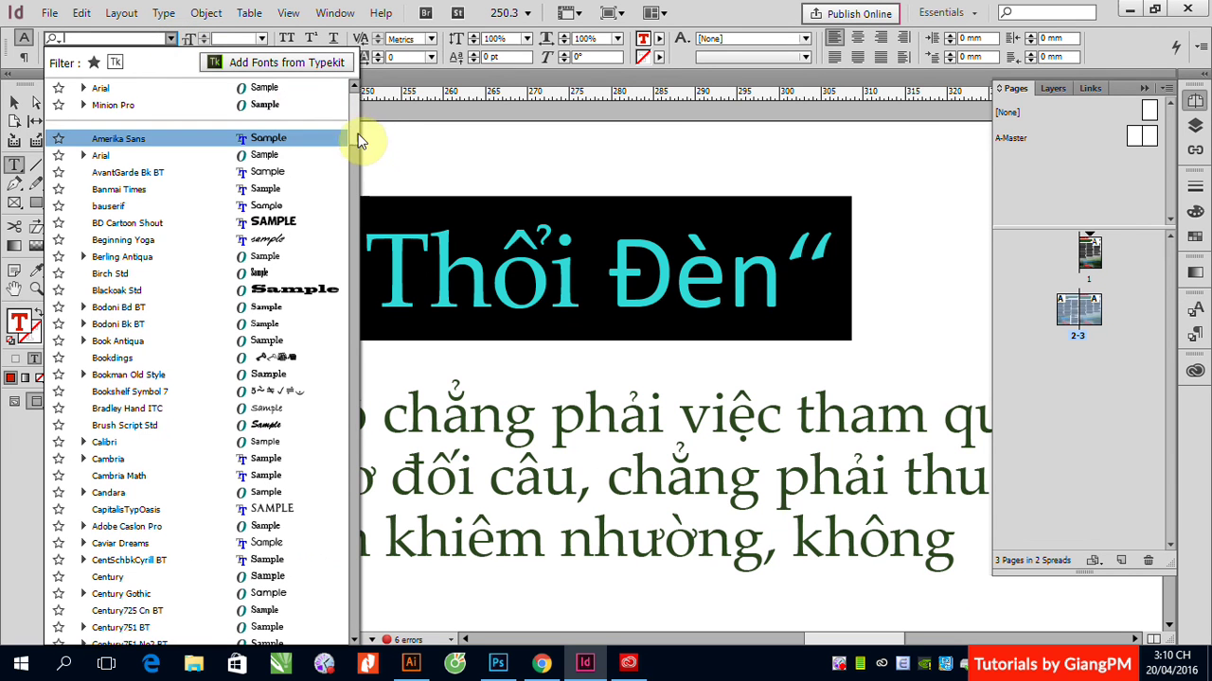
{"action": "left_click_drag", "start_coordinate": [358, 133], "coordinate": [363, 237]}
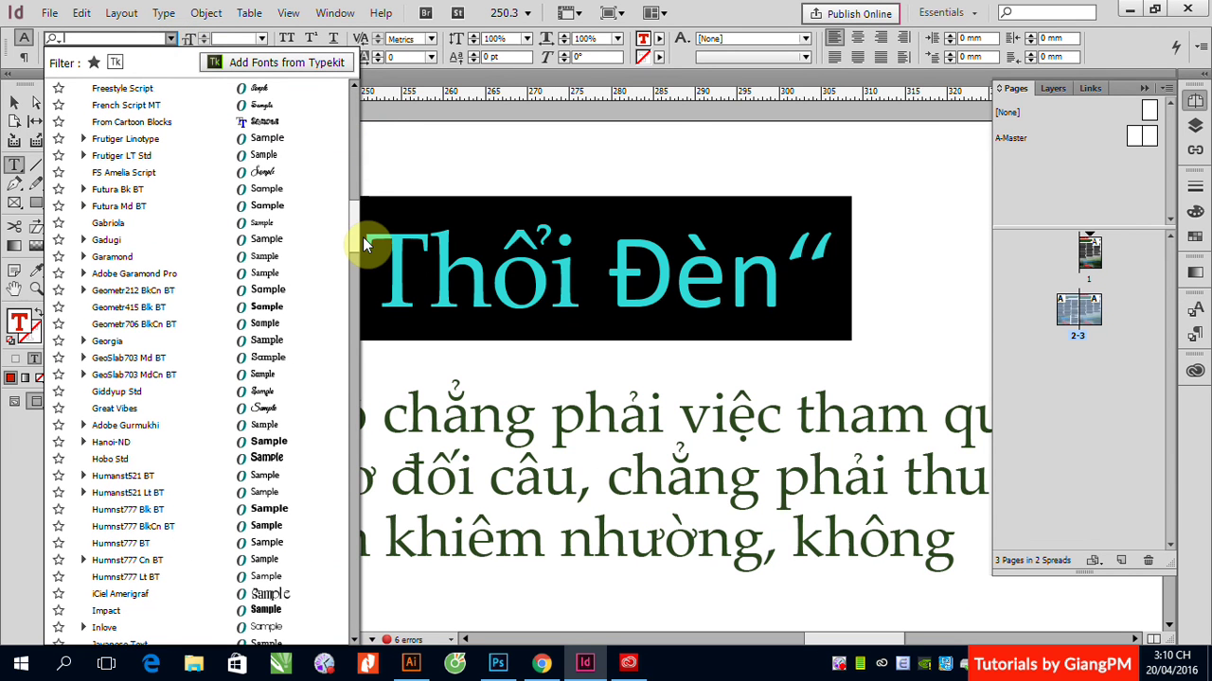
{"action": "left_click_drag", "start_coordinate": [363, 236], "coordinate": [362, 212]}
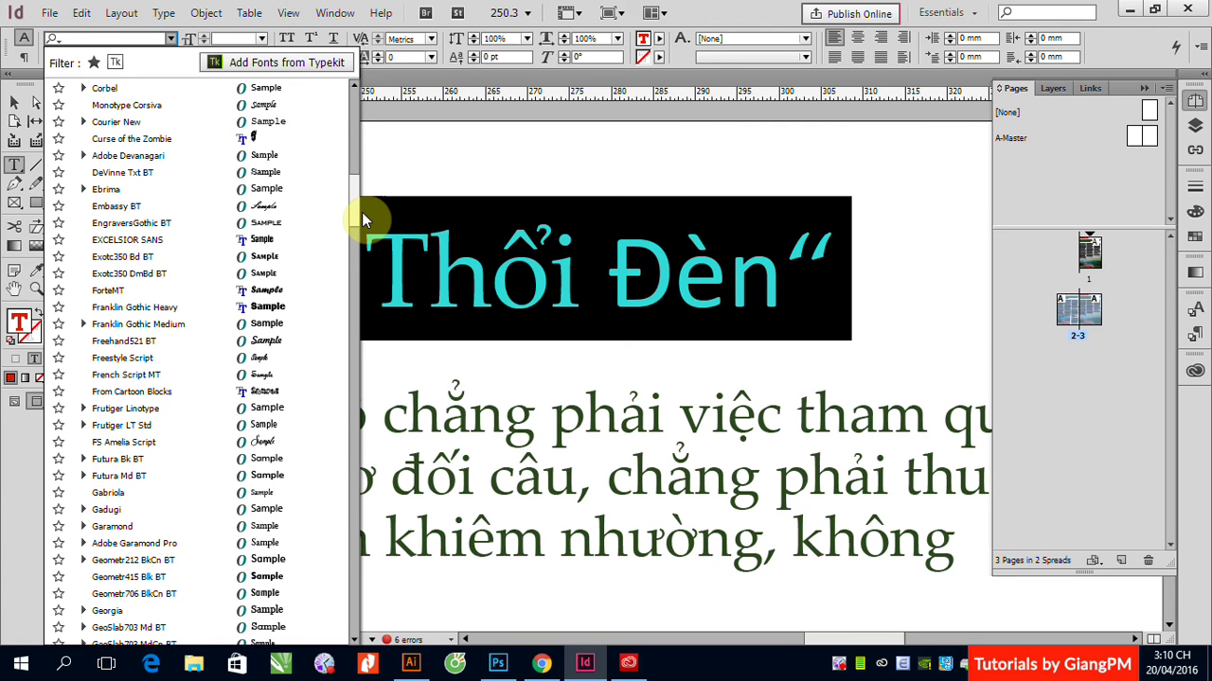
{"action": "left_click_drag", "start_coordinate": [360, 212], "coordinate": [322, 606]}
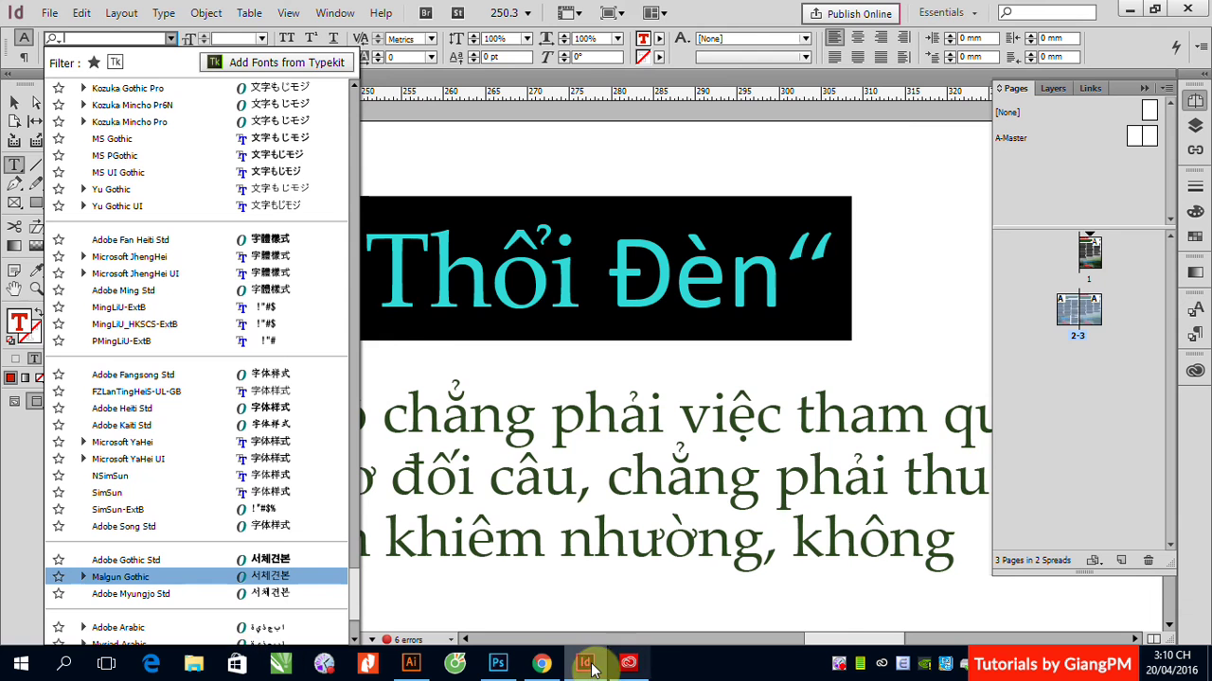
Step: Return to Chrome, show the downloaded double_feature.zip in its folder and extract it into a double_feature subfolder
{"action": "left_click", "coordinate": [542, 665]}
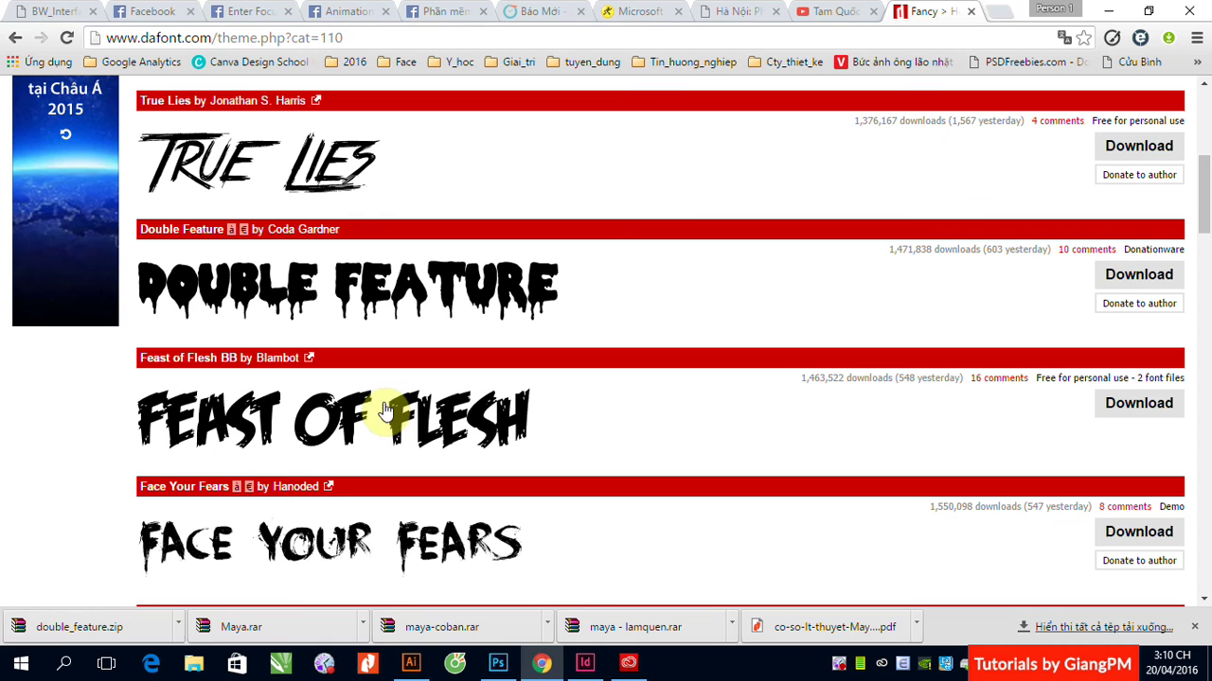
{"action": "left_click", "coordinate": [179, 627]}
{"action": "left_click", "coordinate": [284, 567]}
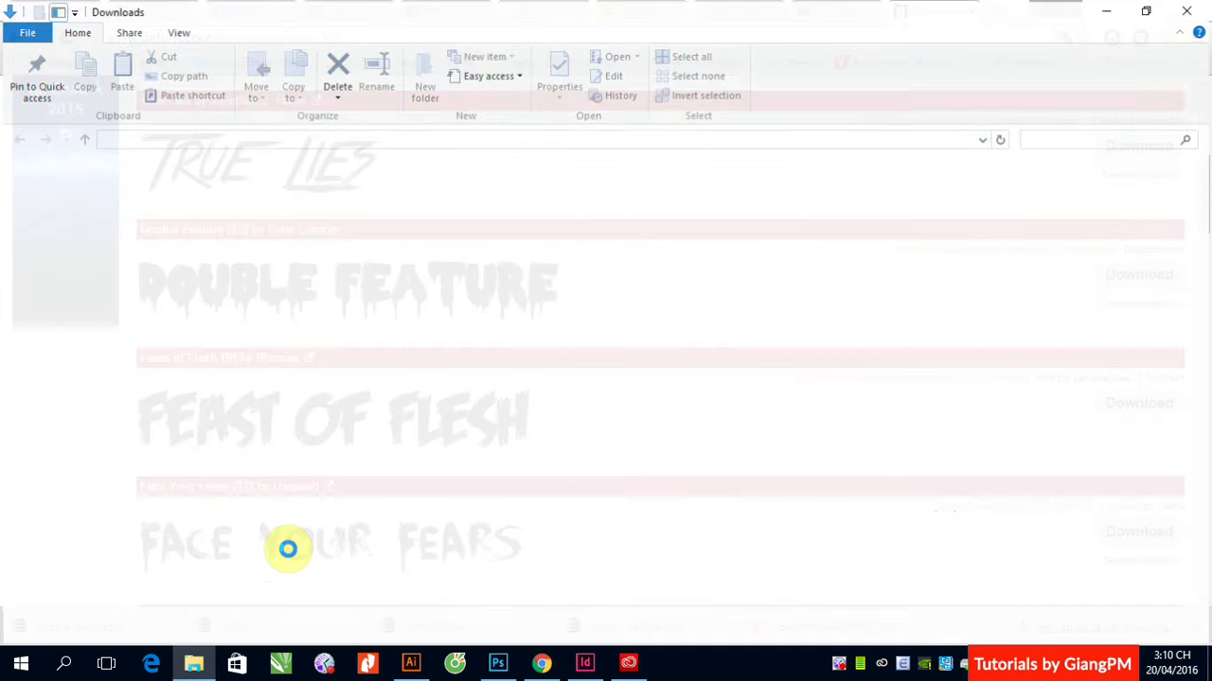
{"action": "left_click", "coordinate": [505, 503]}
{"action": "left_click", "coordinate": [589, 206]}
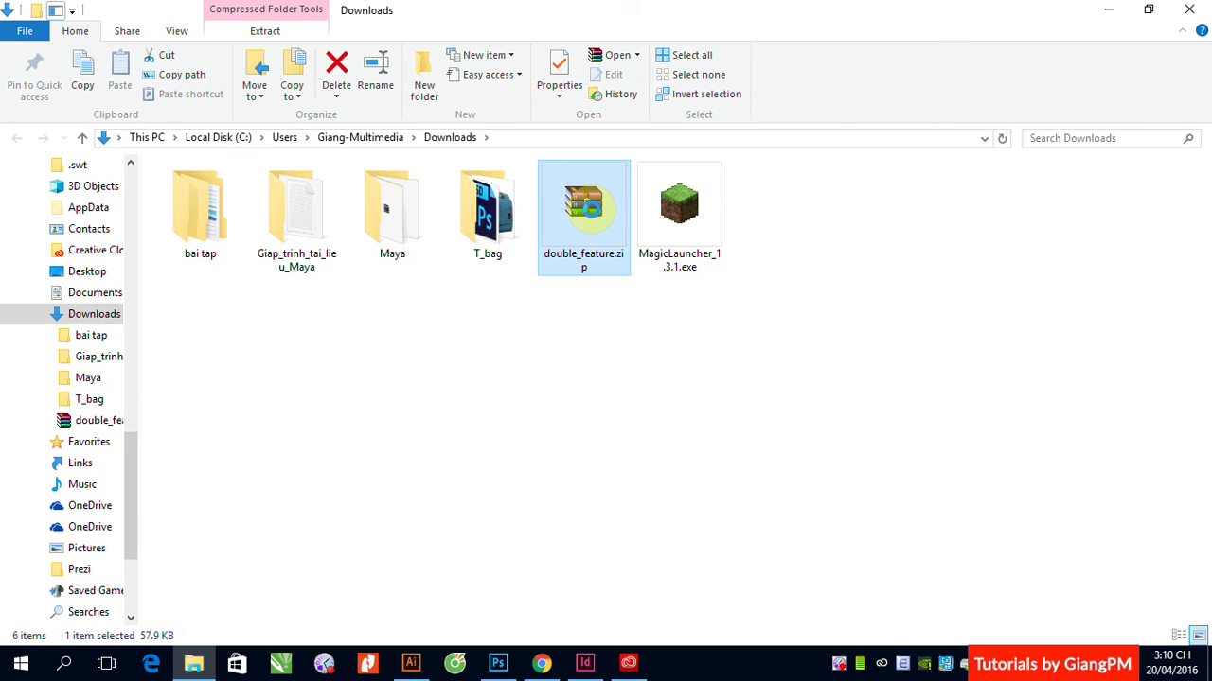
{"action": "right_click", "coordinate": [591, 208]}
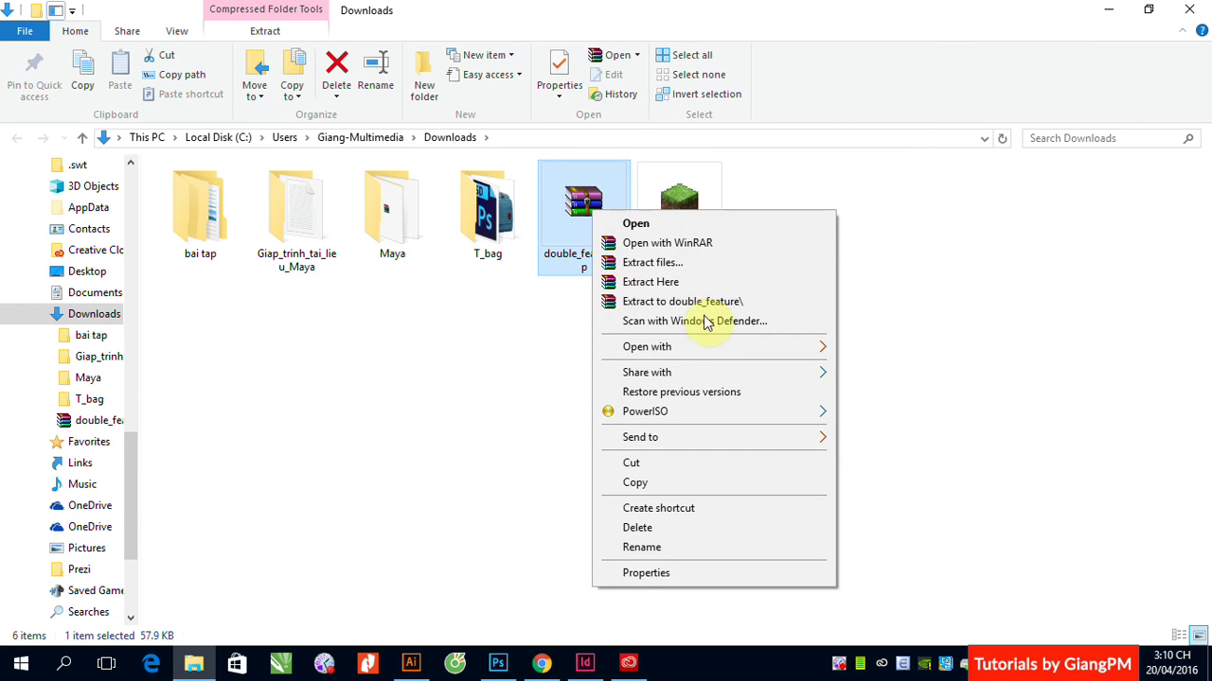
{"action": "left_click", "coordinate": [675, 303]}
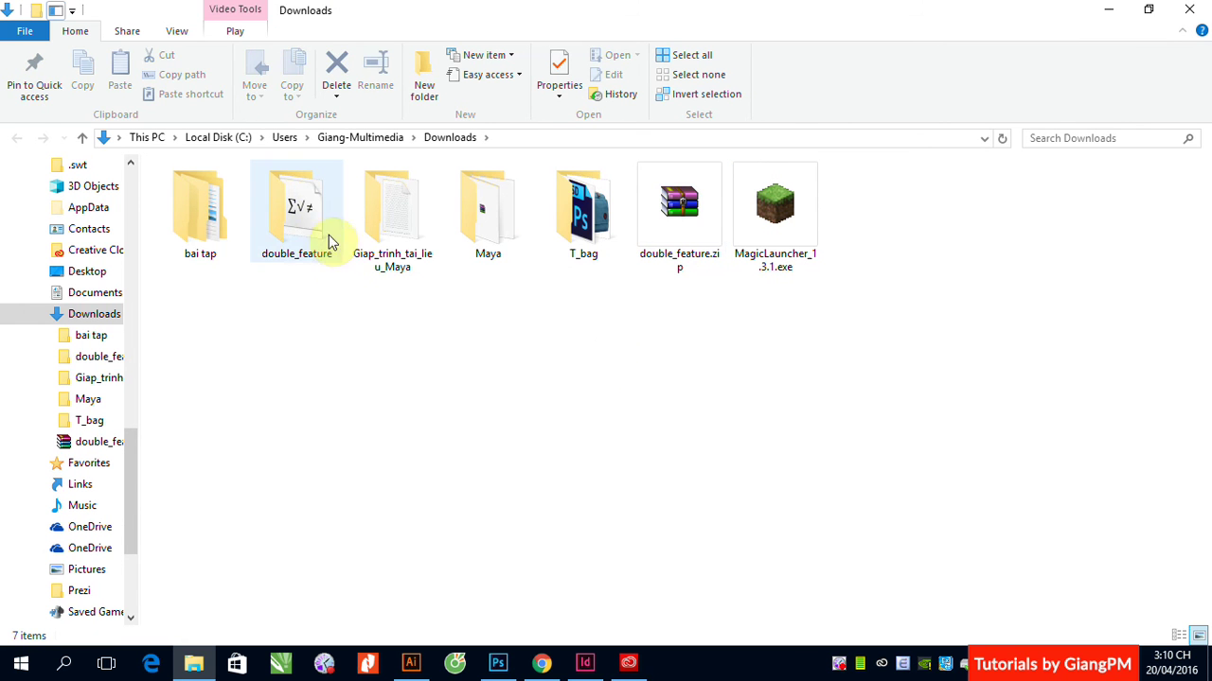
Step: Install the DoubleFeature20.ttf font from the extracted double_feature folder
{"action": "double_click", "coordinate": [326, 235]}
{"action": "left_click", "coordinate": [210, 194]}
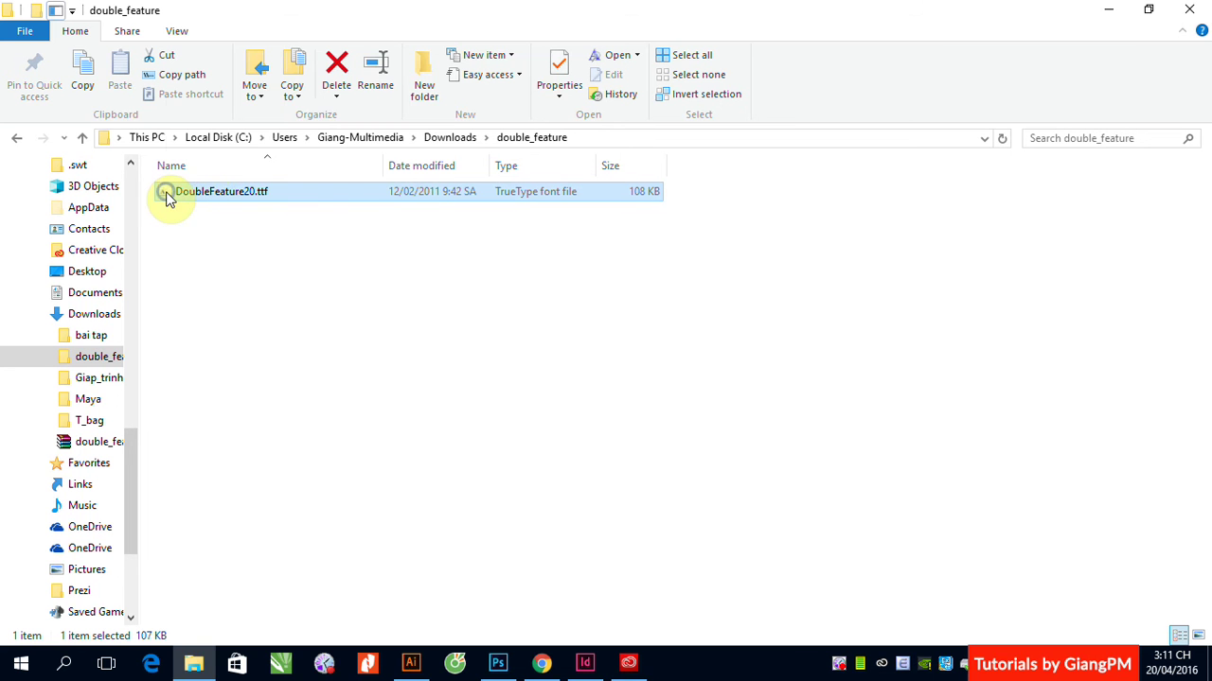
{"action": "right_click", "coordinate": [167, 195]}
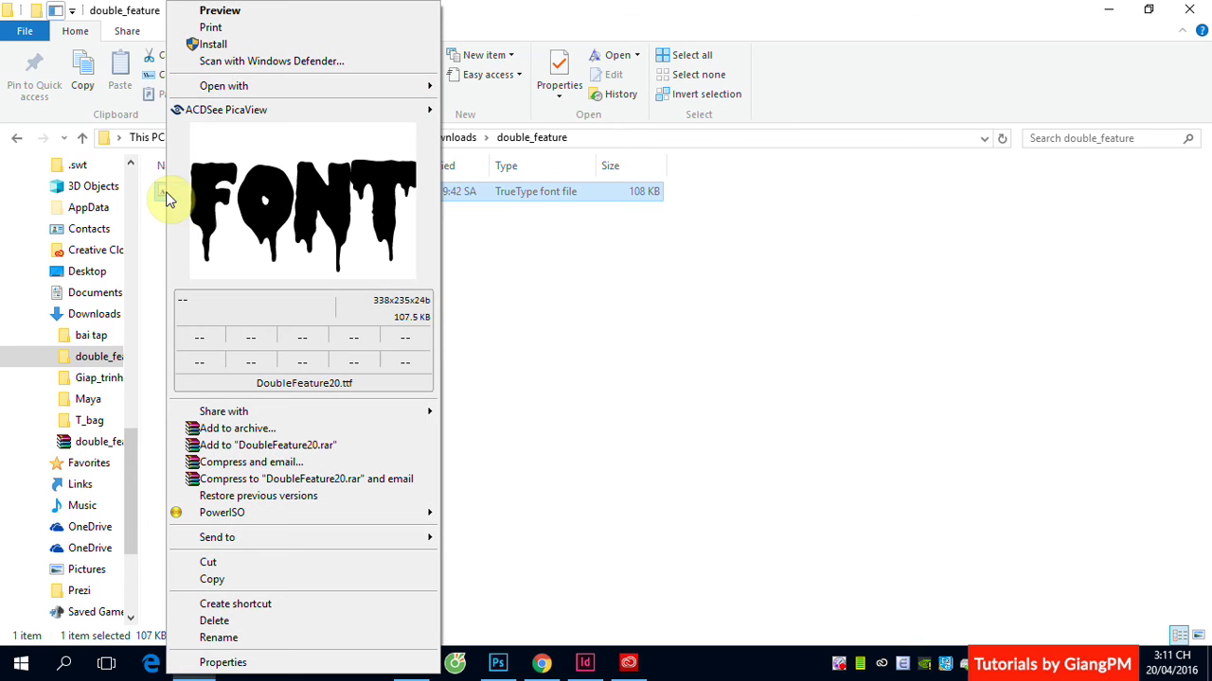
{"action": "left_click", "coordinate": [216, 44]}
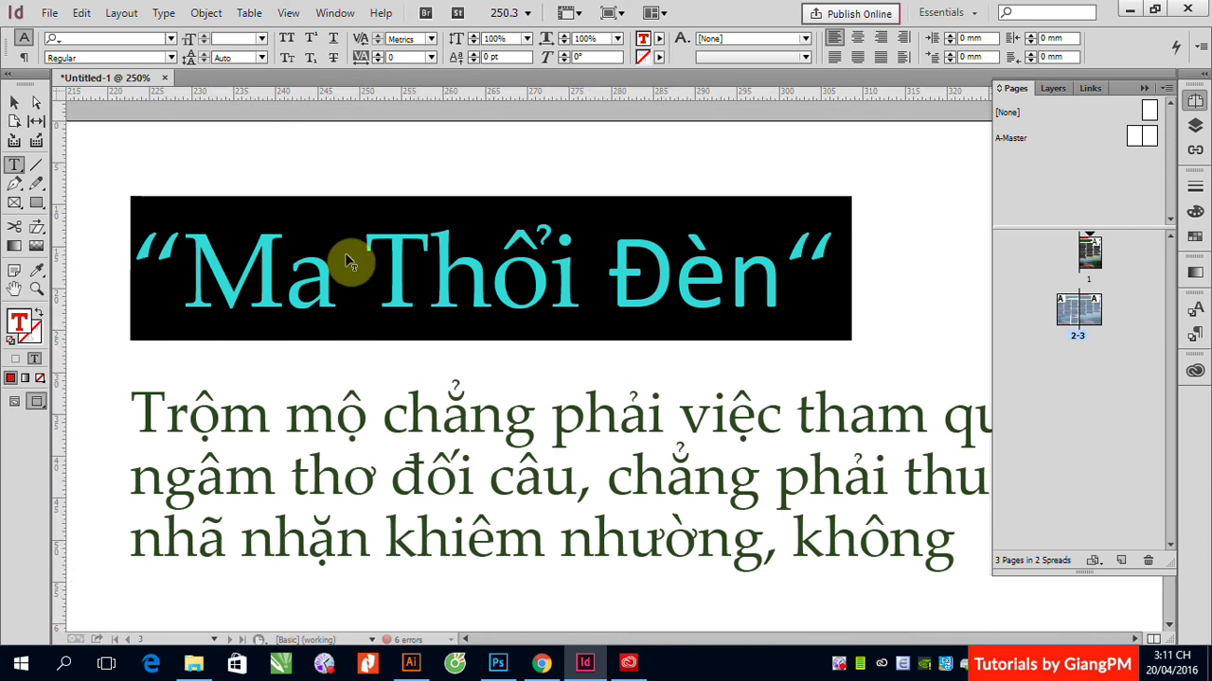
Step: In InDesign, reselect the page 3 title "Ma Thổi Đèn" and set its font to Double Feature
{"action": "left_click", "coordinate": [446, 290]}
{"action": "left_click_drag", "start_coordinate": [137, 248], "coordinate": [839, 262]}
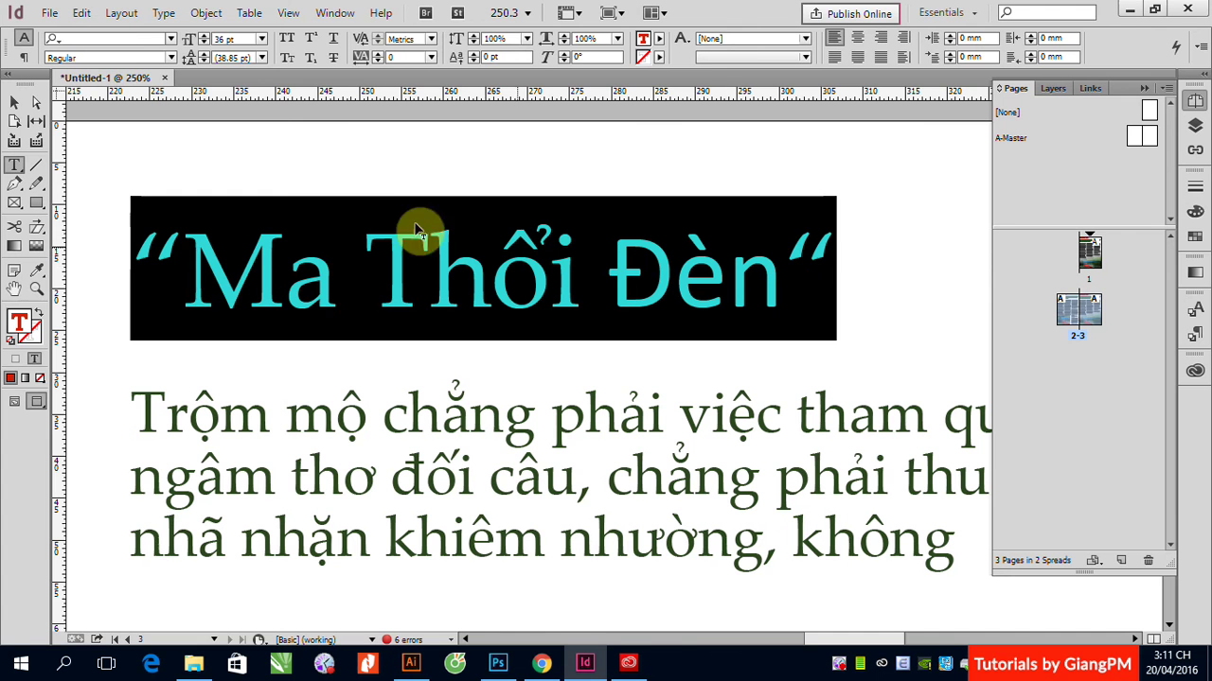
{"action": "left_click", "coordinate": [171, 39]}
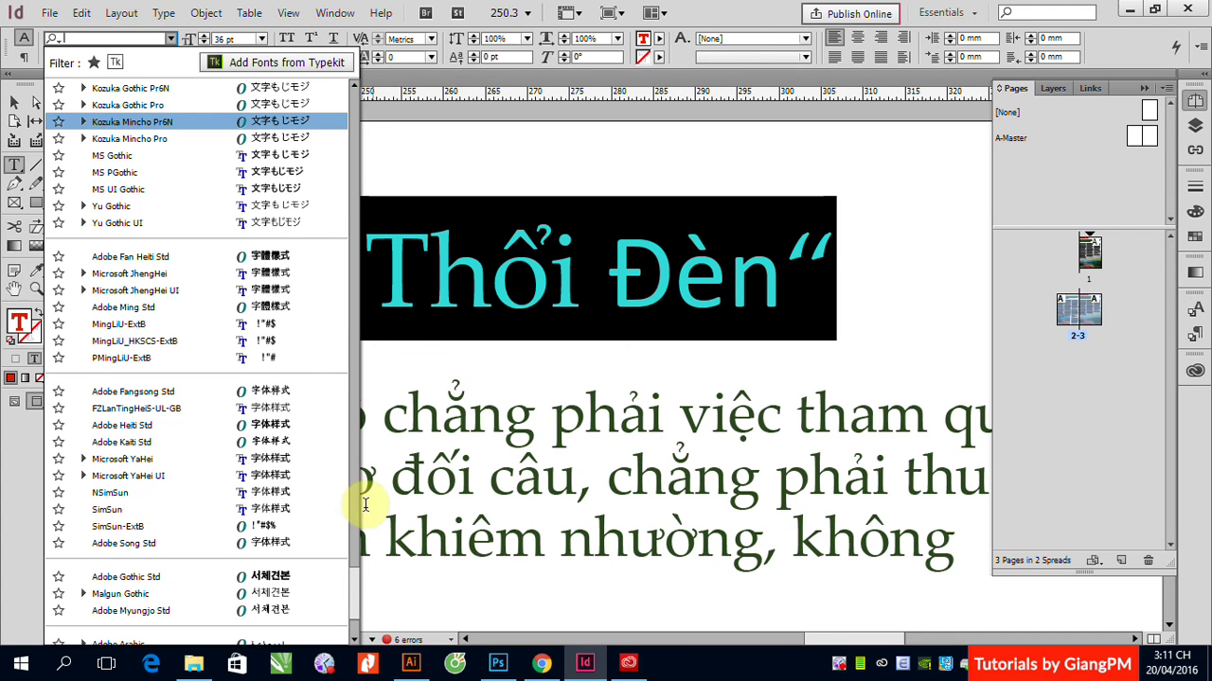
{"action": "left_click", "coordinate": [355, 584]}
{"action": "left_click_drag", "start_coordinate": [355, 584], "coordinate": [350, 183]}
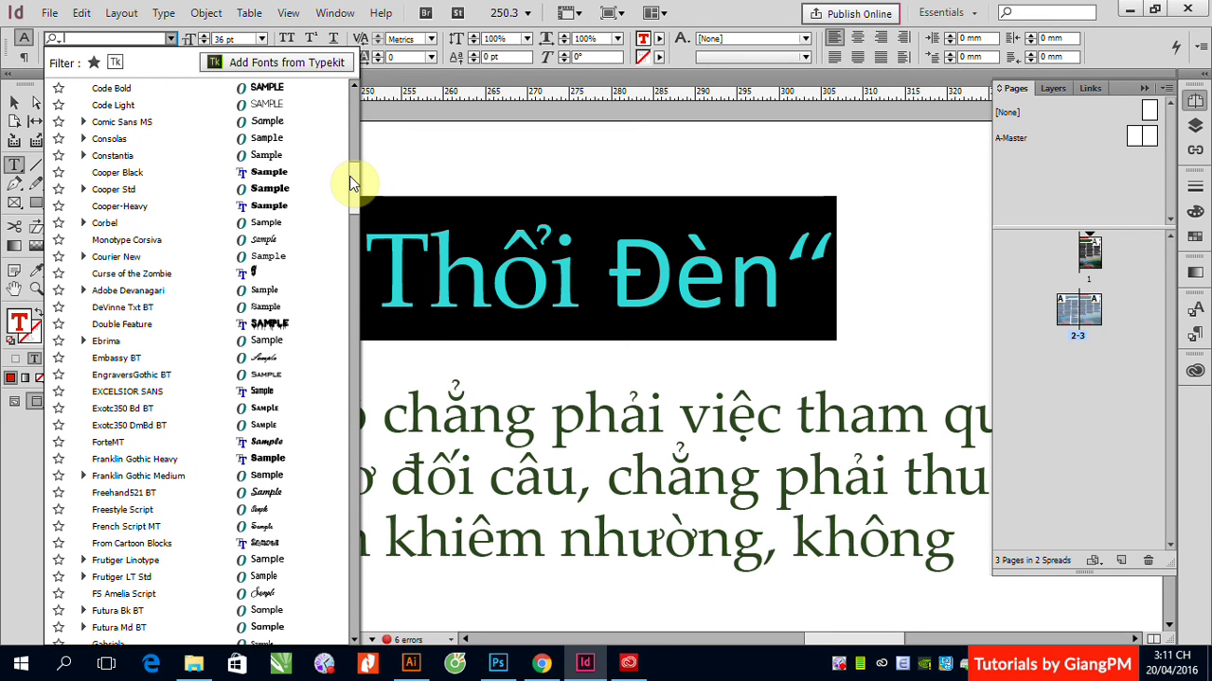
{"action": "left_click", "coordinate": [123, 323]}
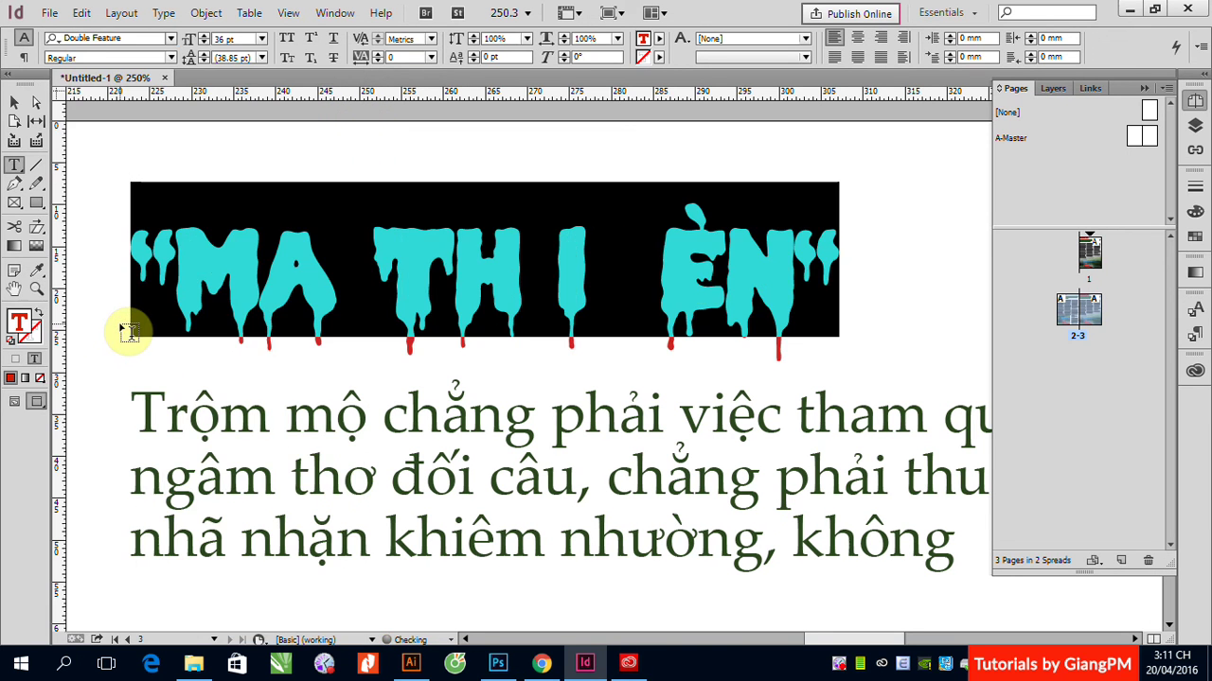
Step: Fill in the missing letters of the page 3 title with a plain O and D so it reads "MA THOI DÈN"
{"action": "left_click", "coordinate": [558, 301]}
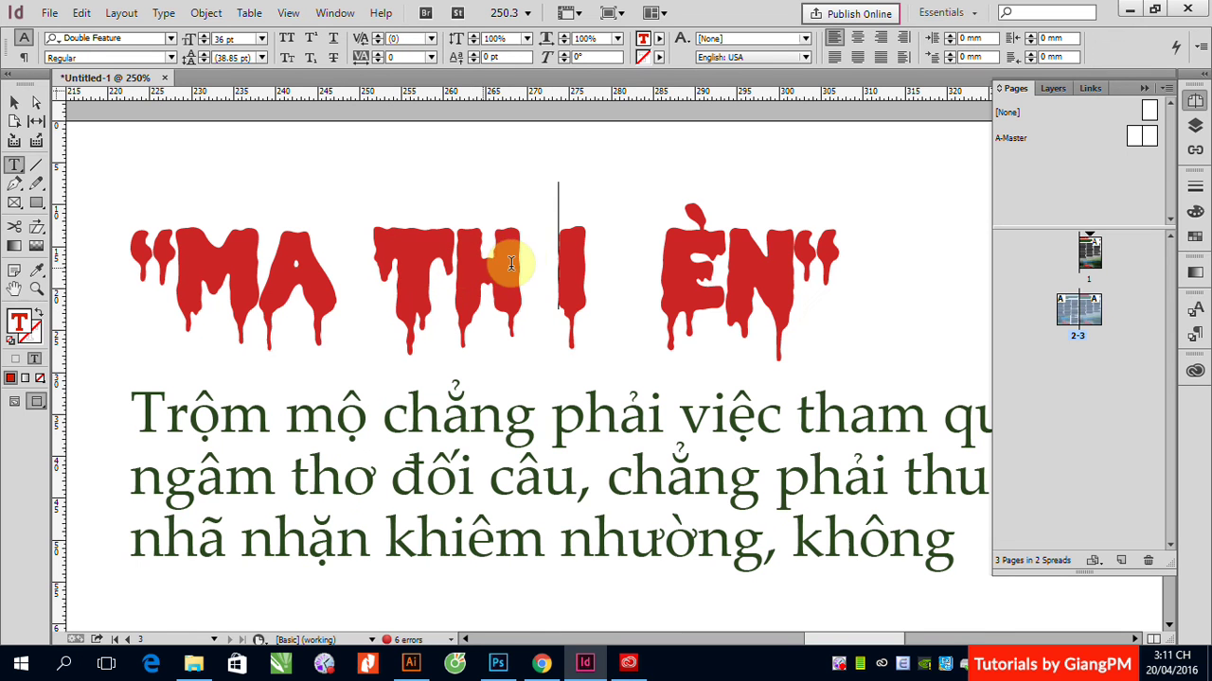
{"action": "left_click_drag", "start_coordinate": [521, 254], "coordinate": [556, 255]}
{"action": "type", "text": "O"}
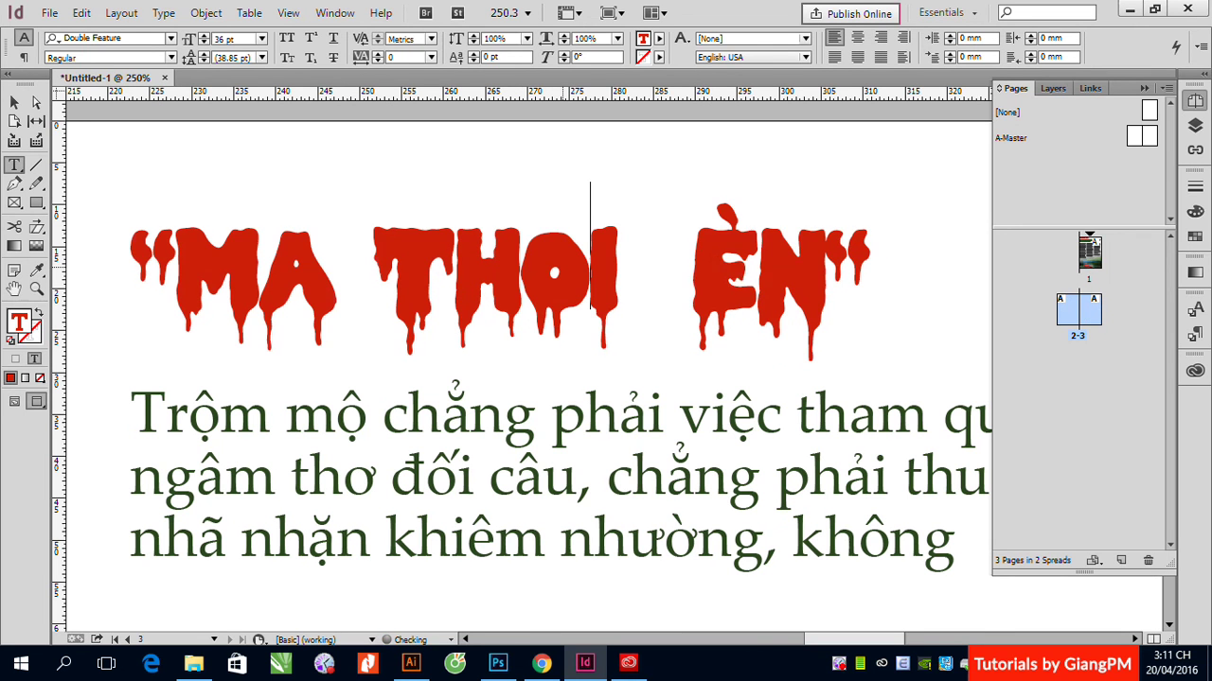
{"action": "left_click_drag", "start_coordinate": [711, 279], "coordinate": [698, 284]}
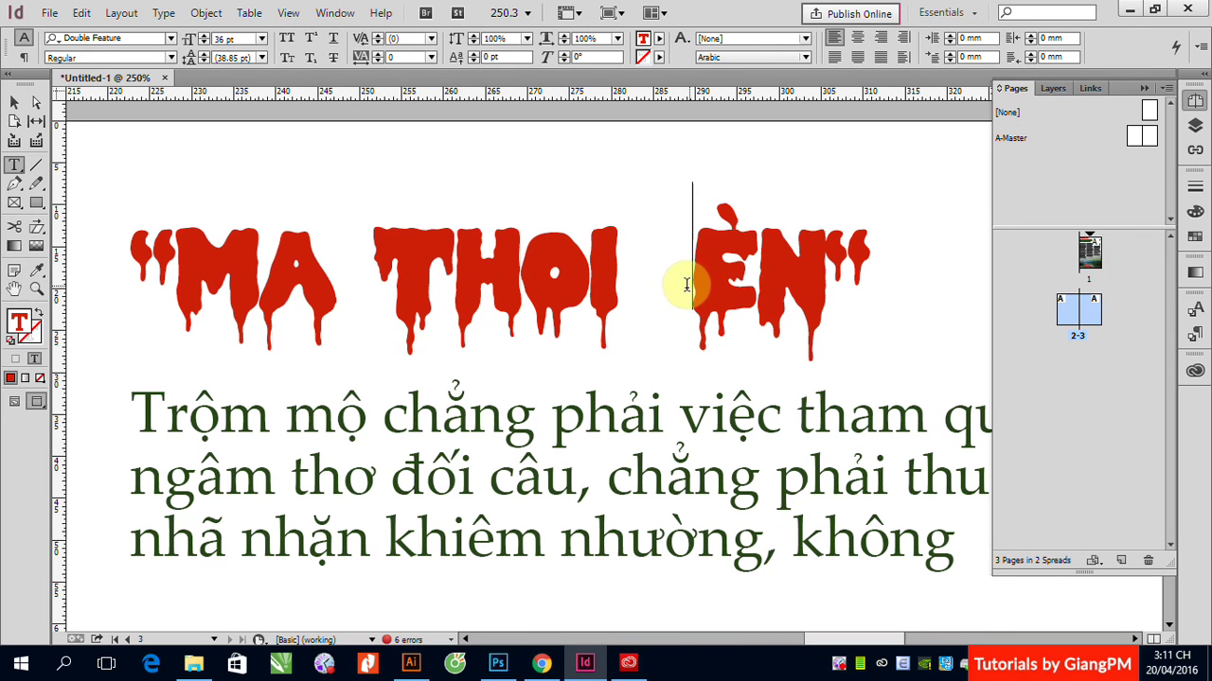
{"action": "type", "text": "D"}
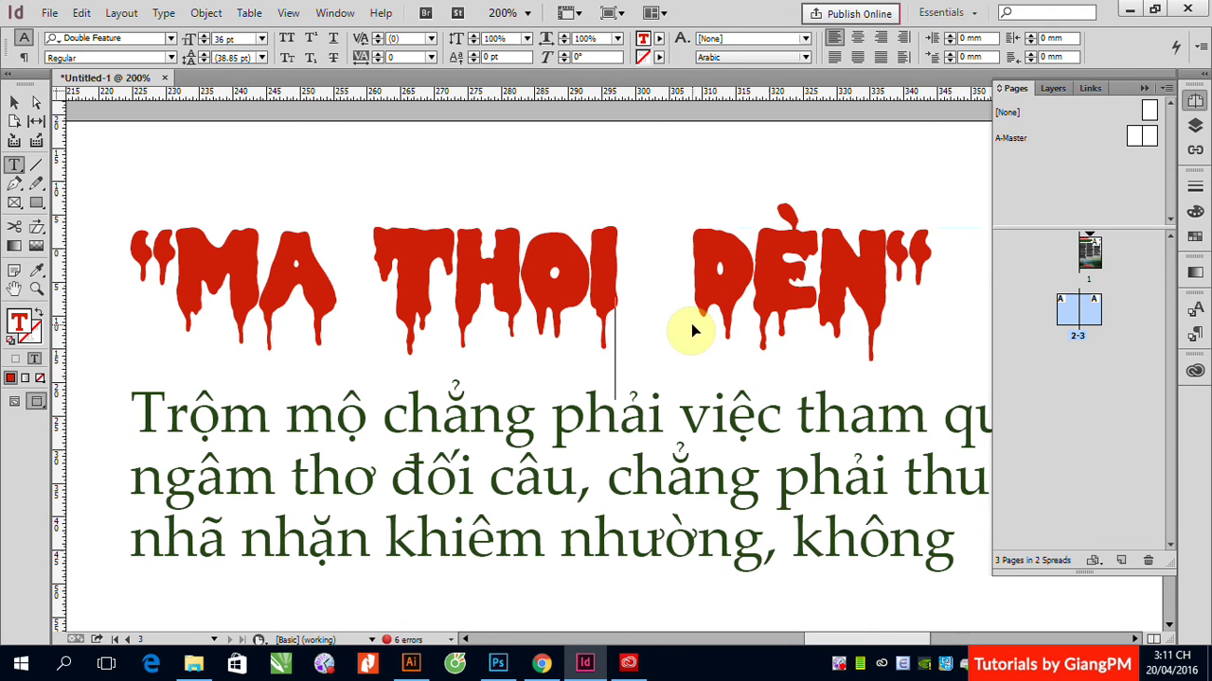
Step: Collapse the Pages panel, deselect the title frame and review the whole spread of pages 2-3
{"action": "key", "text": "ctrl+minus"}
{"action": "key", "text": "ctrl+minus"}
{"action": "key", "text": "ctrl+minus"}
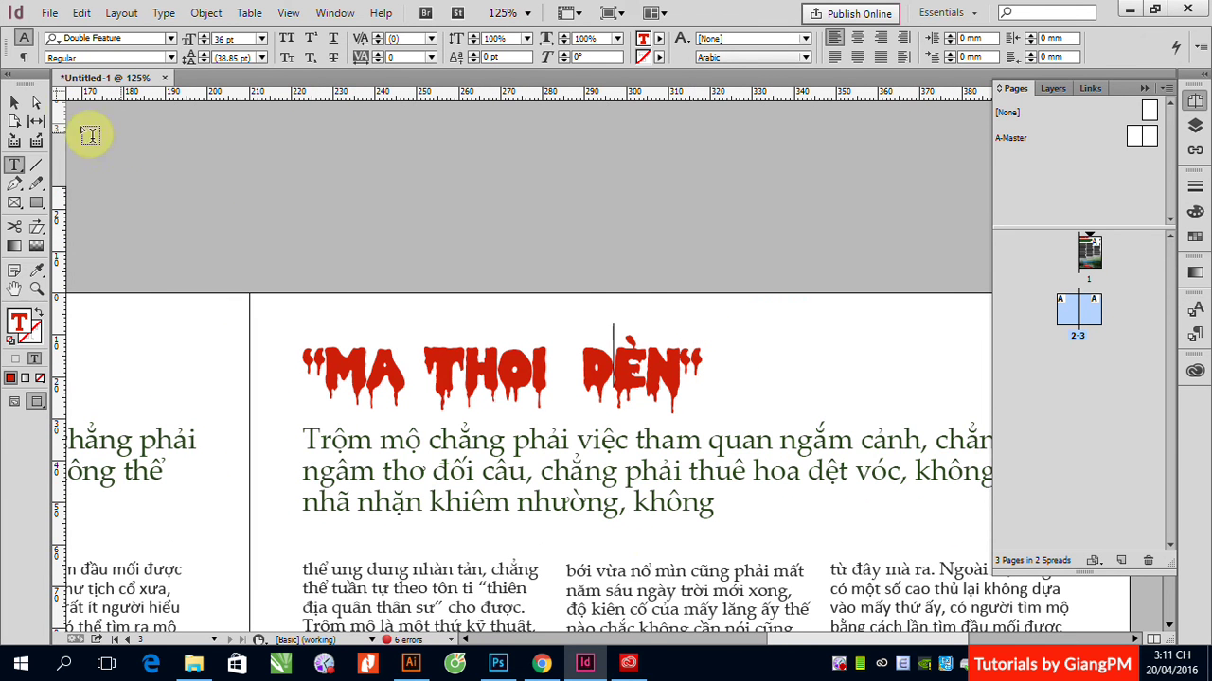
{"action": "left_click", "coordinate": [14, 102]}
{"action": "left_click", "coordinate": [1143, 87]}
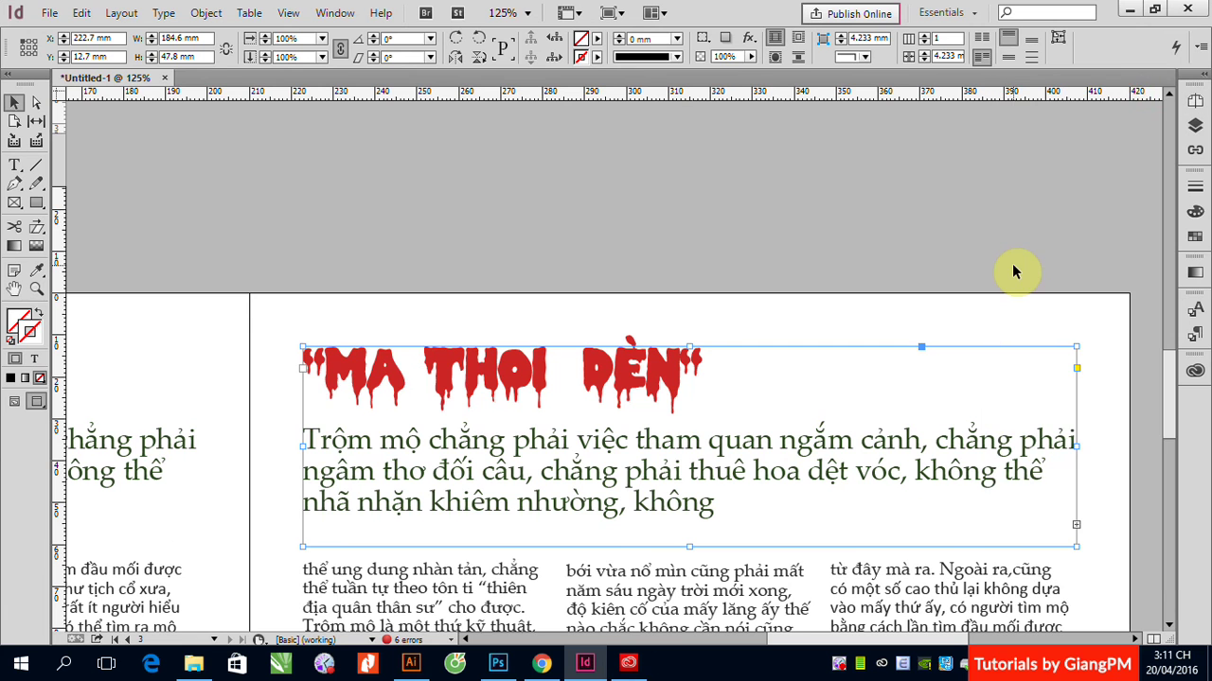
{"action": "key", "text": "ctrl+minus"}
{"action": "key", "text": "ctrl+minus"}
{"action": "key", "text": "ctrl+minus"}
{"action": "key", "text": "ctrl+minus"}
{"action": "key", "text": "ctrl+minus"}
{"action": "key", "text": "ctrl+minus"}
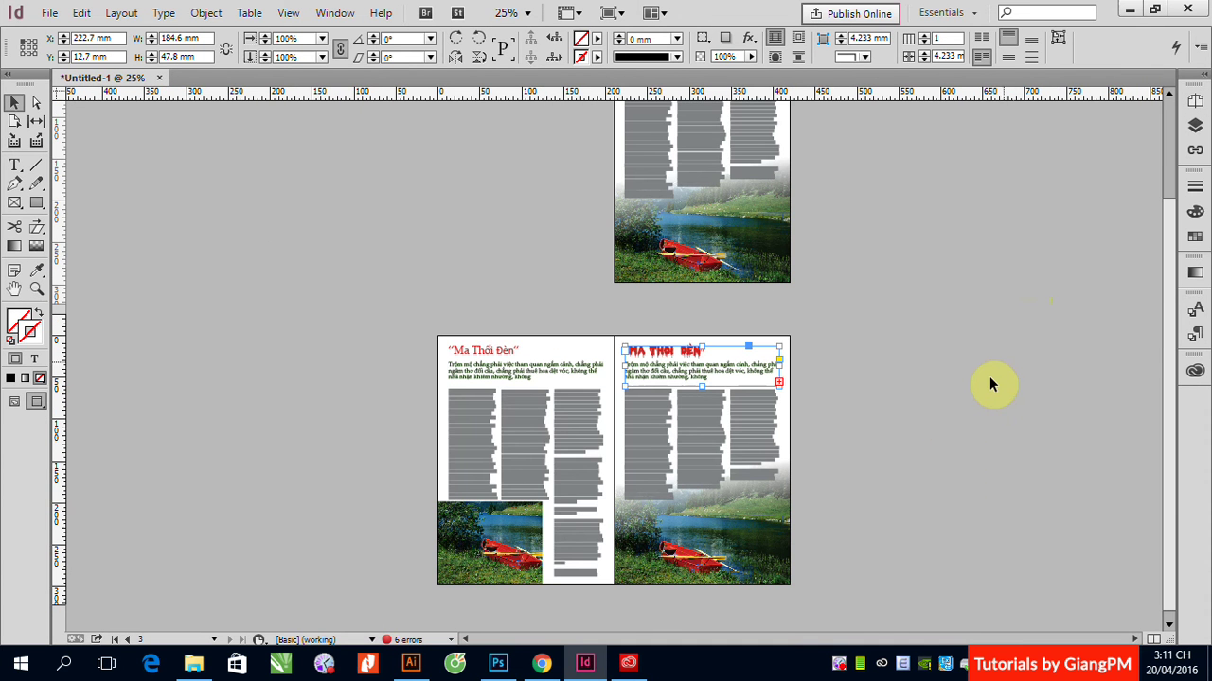
{"action": "left_click", "coordinate": [990, 378]}
{"action": "key", "text": "ctrl+space"}
{"action": "left_click_drag", "start_coordinate": [568, 317], "coordinate": [843, 602]}
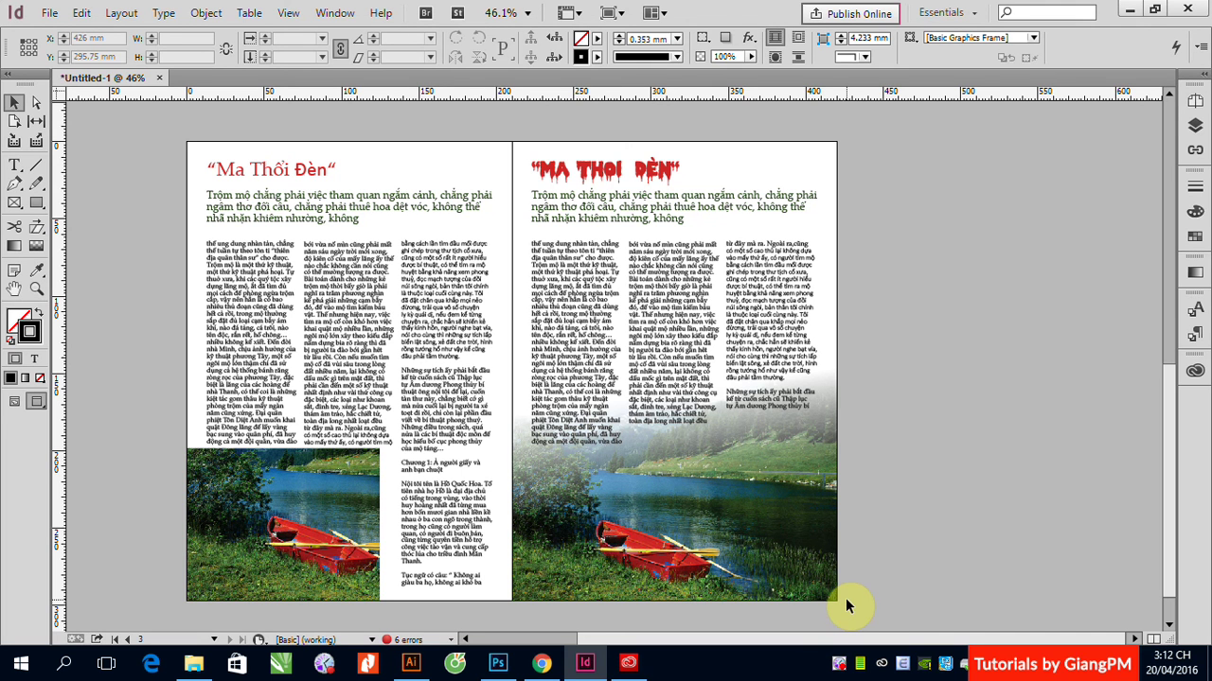
Step: Replace the O in the second word of the page 3 title with Ô using Vietnamese text input
{"action": "left_click", "coordinate": [16, 168]}
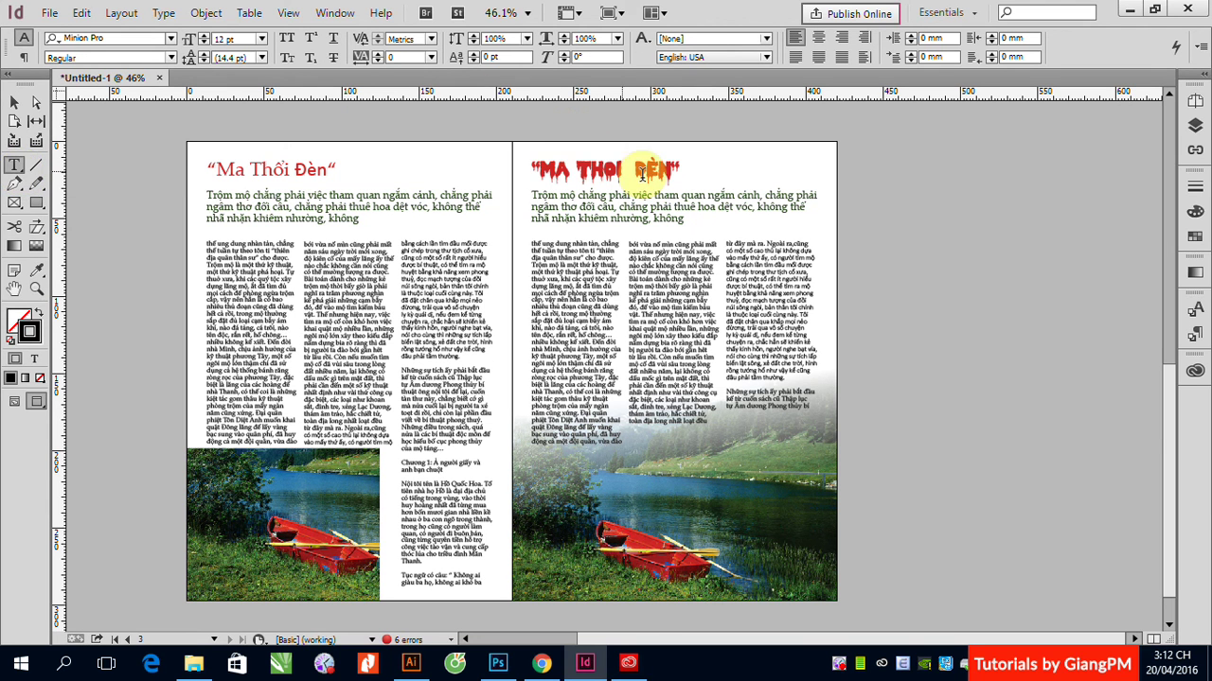
{"action": "left_click_drag", "start_coordinate": [524, 137], "coordinate": [798, 255]}
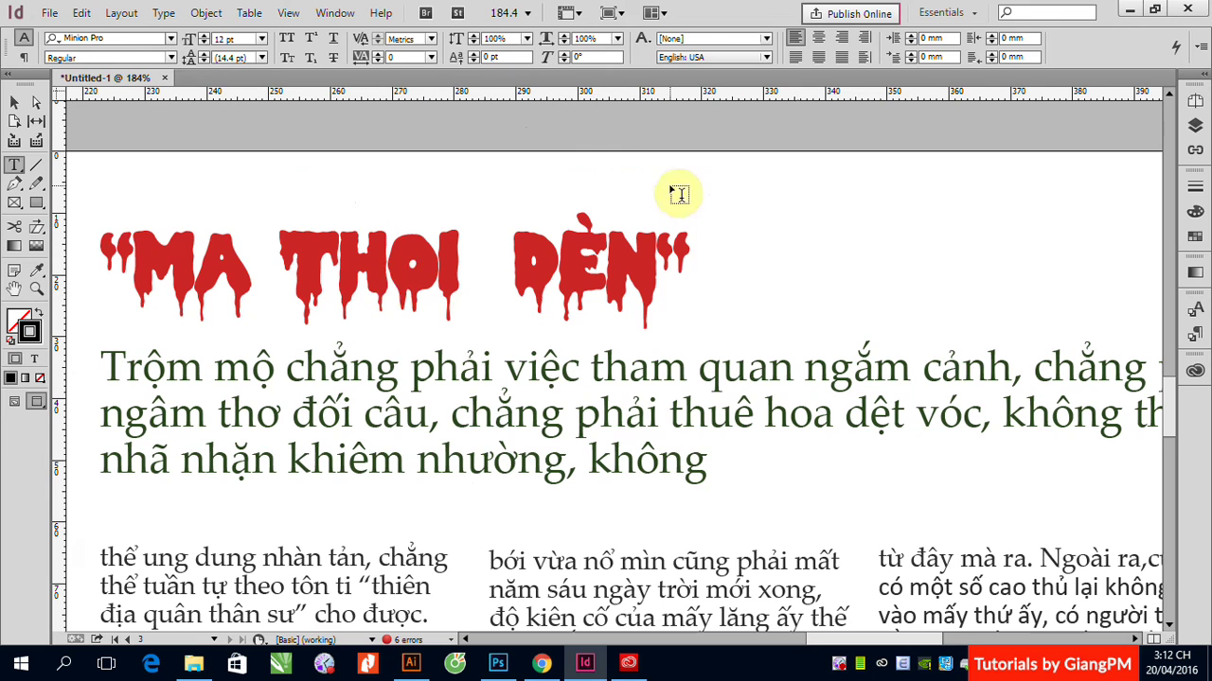
{"action": "left_click", "coordinate": [415, 263]}
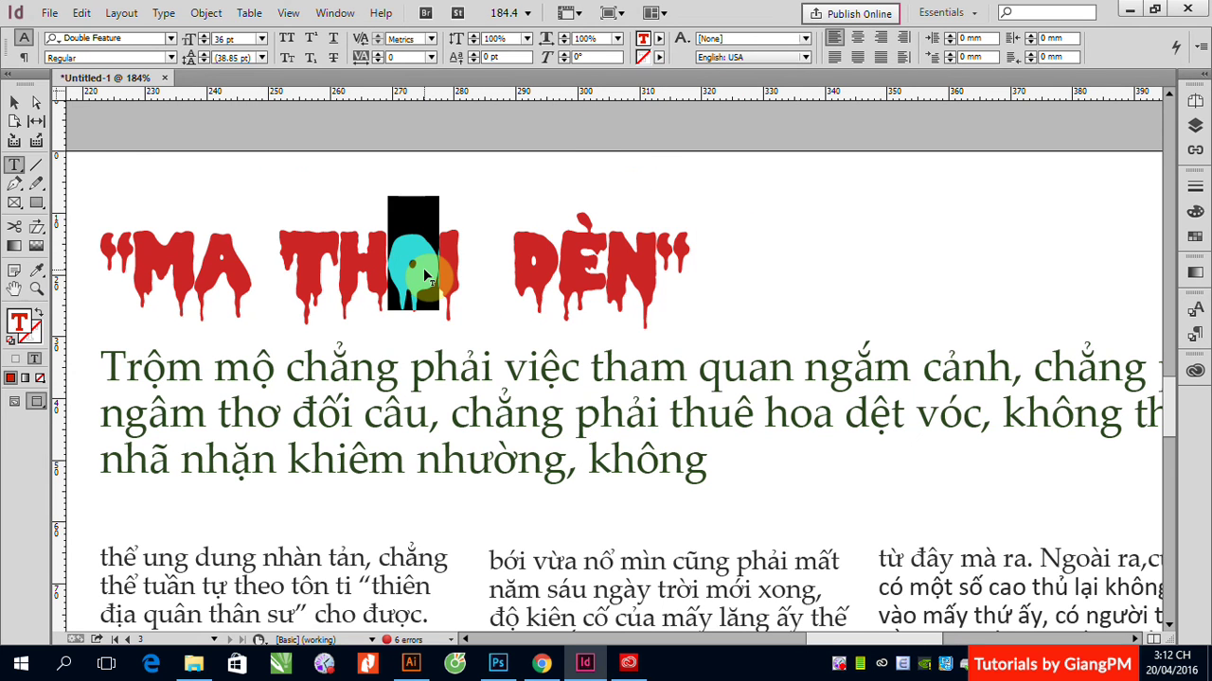
{"action": "type", "text": "OO"}
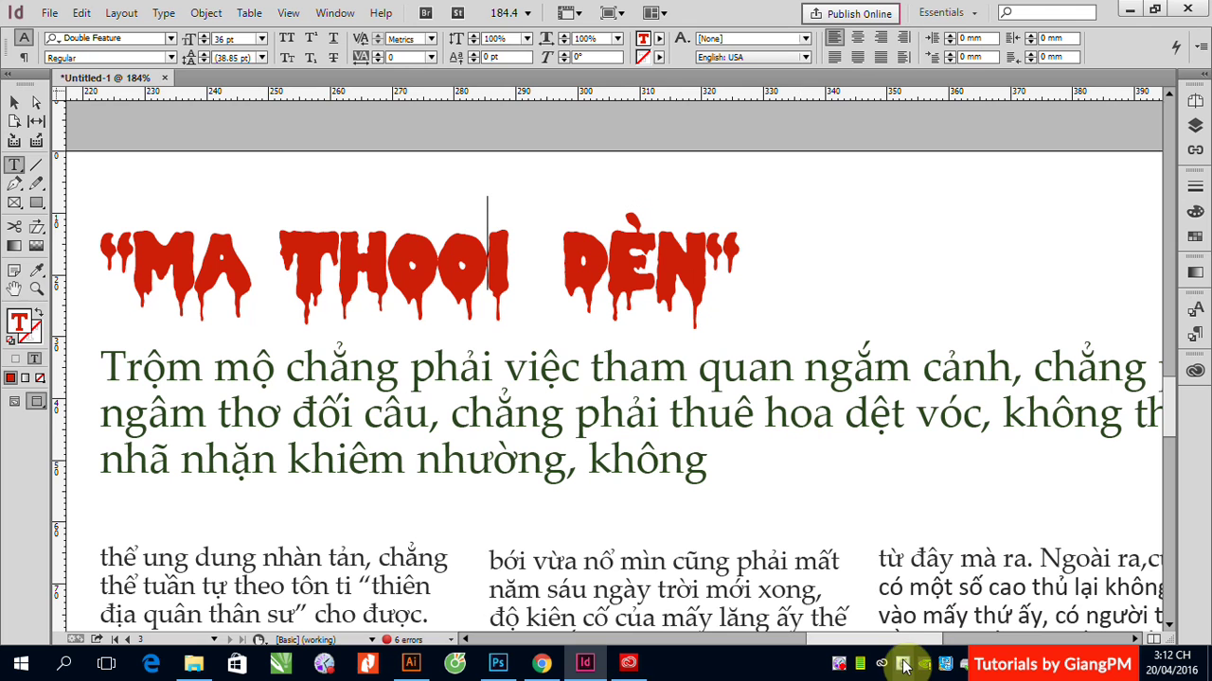
{"action": "left_click_drag", "start_coordinate": [388, 236], "coordinate": [488, 238]}
{"action": "type", "text": "ô"}
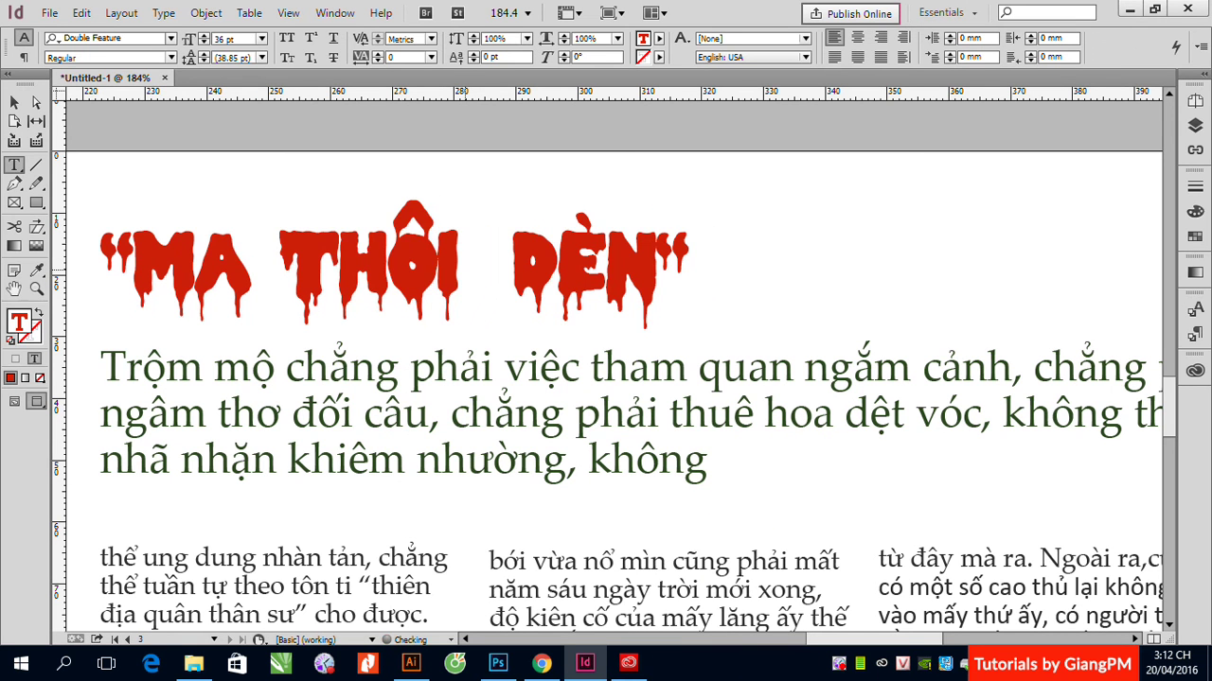
Step: Try to replace the D at the start of the title's last word with a typed Đ
{"action": "left_click", "coordinate": [401, 245]}
{"action": "left_click_drag", "start_coordinate": [401, 244], "coordinate": [428, 246]}
{"action": "left_click_drag", "start_coordinate": [514, 248], "coordinate": [547, 287]}
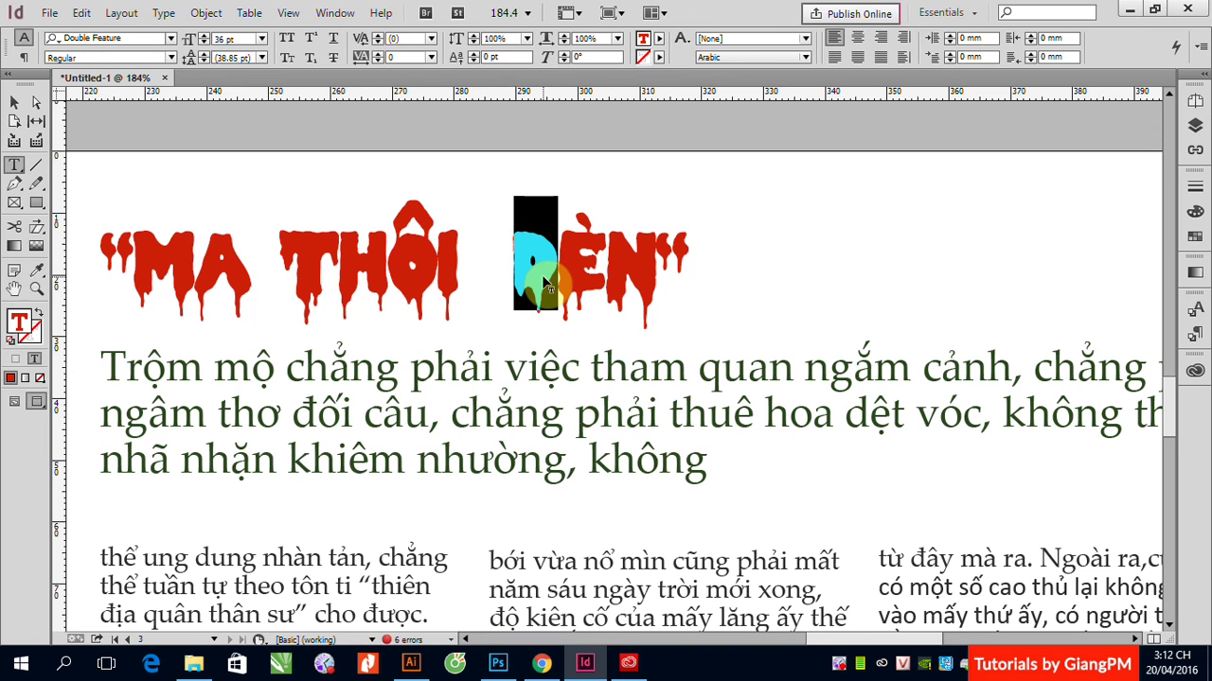
{"action": "left_click", "coordinate": [547, 285]}
{"action": "key", "text": "BackSpace"}
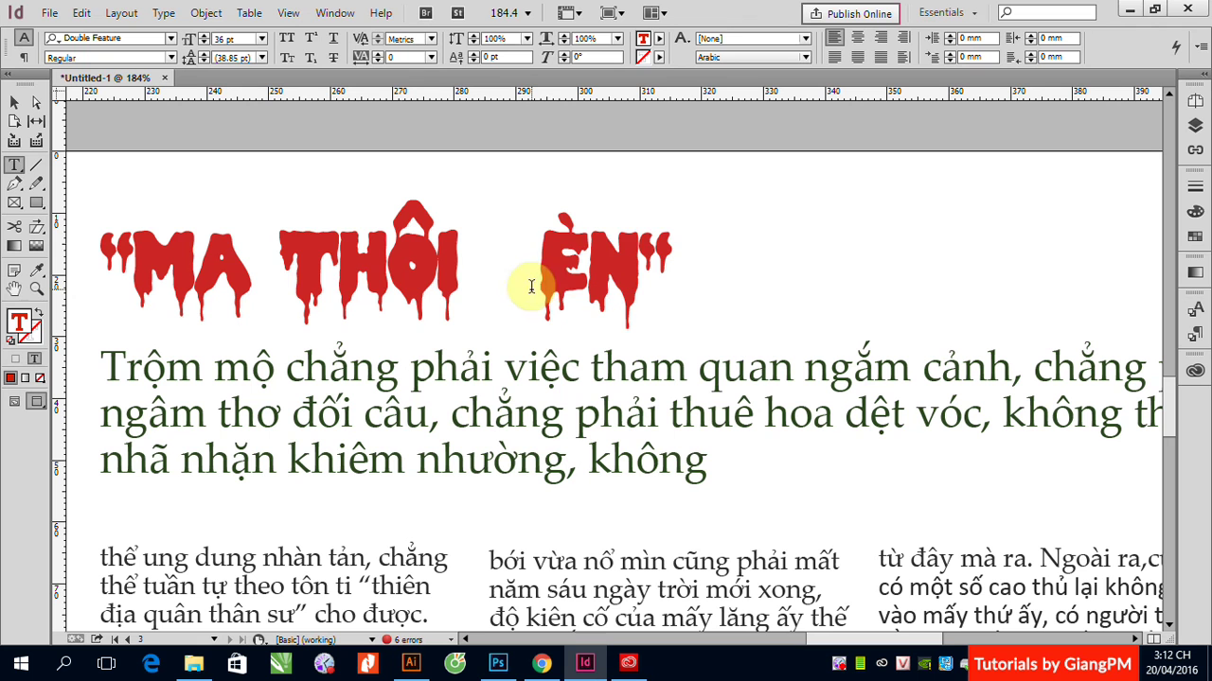
{"action": "type", "text": "DĐ"}
{"action": "left_click", "coordinate": [534, 258]}
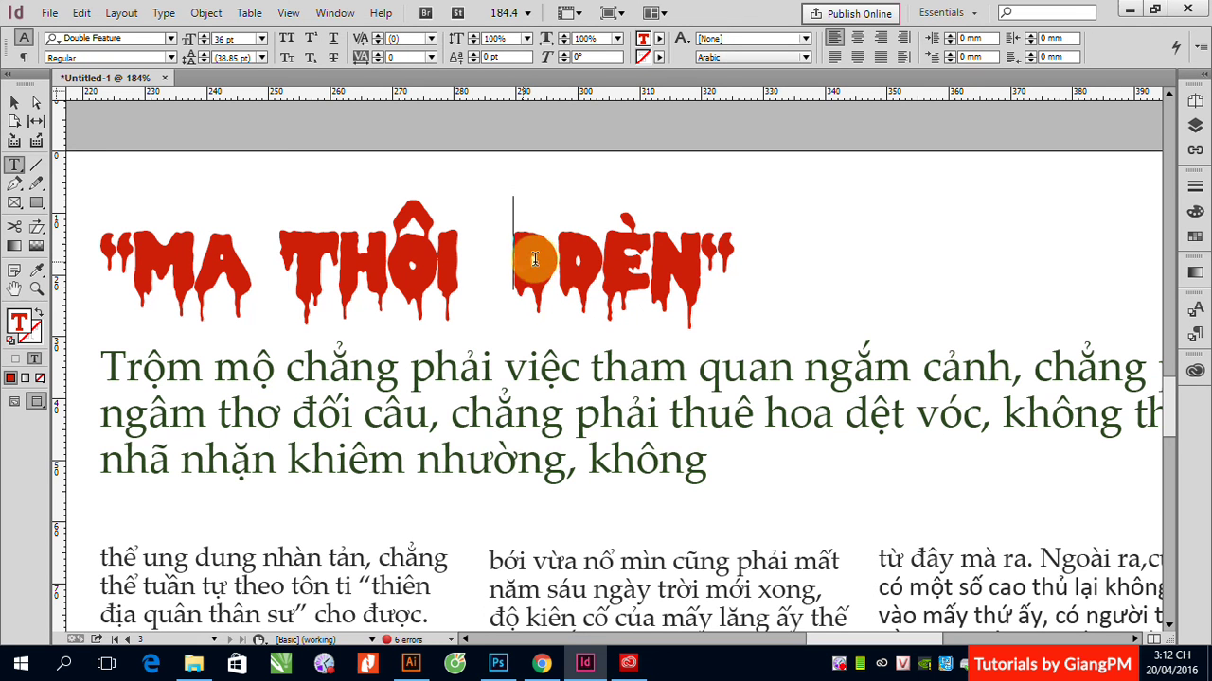
{"action": "left_click_drag", "start_coordinate": [535, 258], "coordinate": [582, 260]}
{"action": "type", "text": "Đ"}
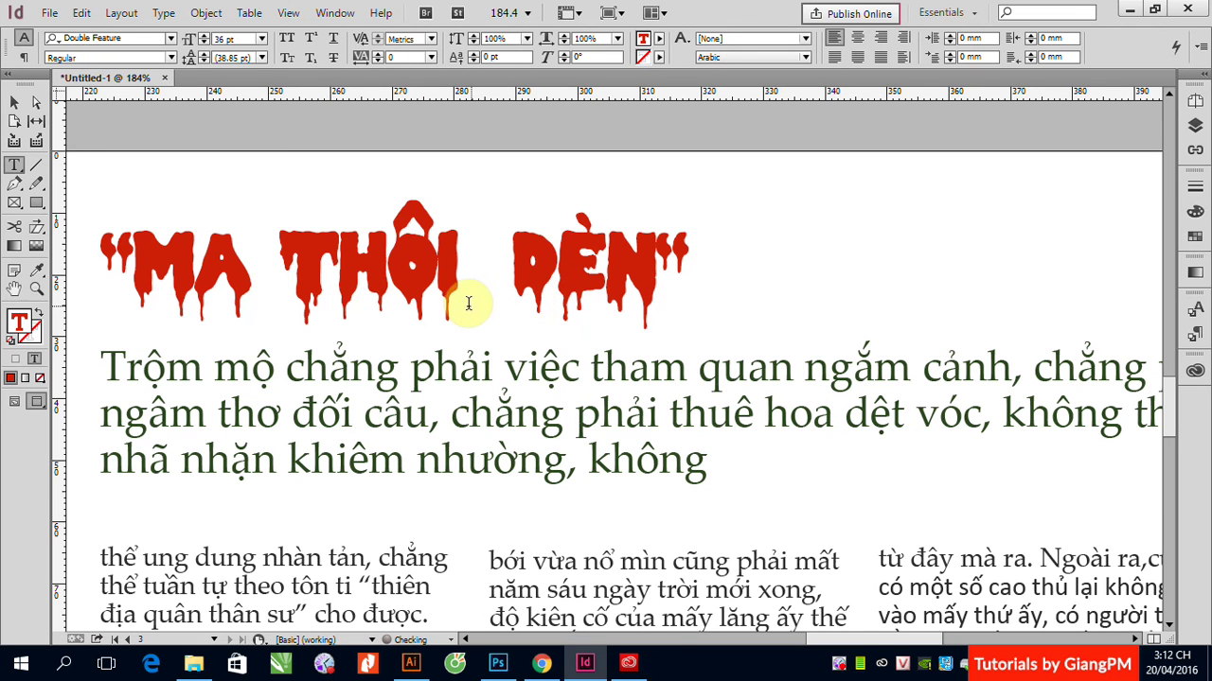
Step: Change the Ô in the title's second word back to a plain O
{"action": "mouse_move", "coordinate": [405, 271]}
{"action": "left_mouse_down"}
{"action": "mouse_move", "coordinate": [419, 265]}
{"action": "mouse_move", "coordinate": [423, 282]}
{"action": "left_mouse_up"}
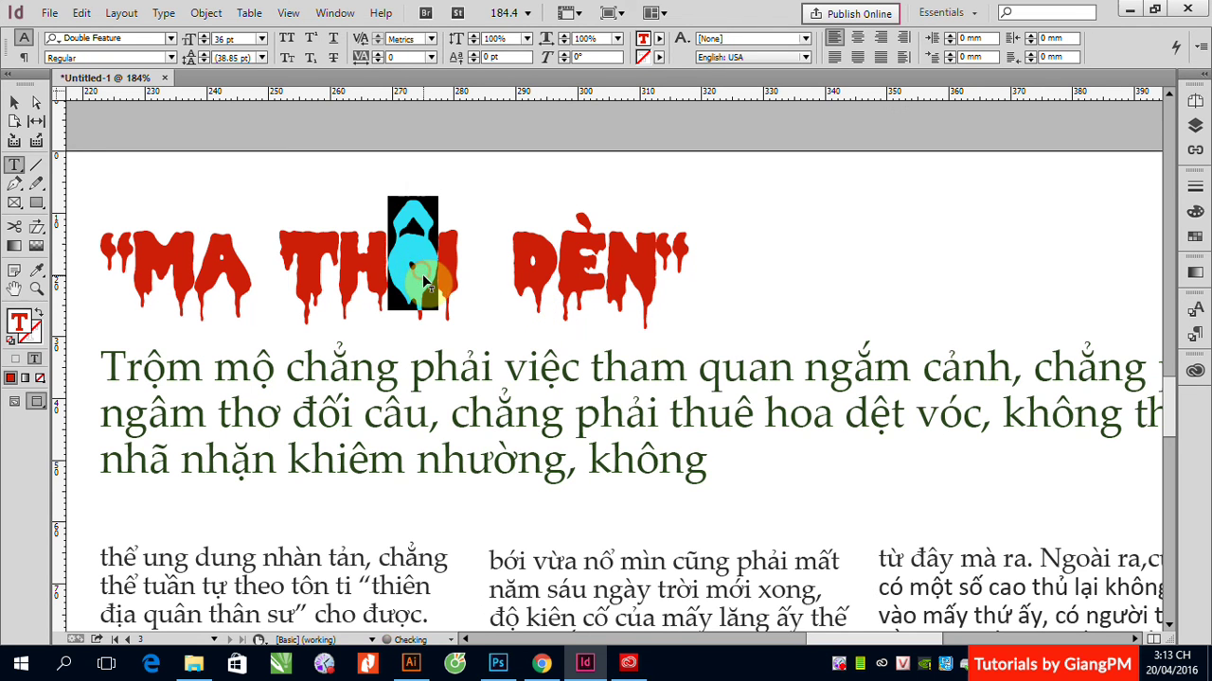
{"action": "key", "text": "BackSpace"}
{"action": "type", "text": "O"}
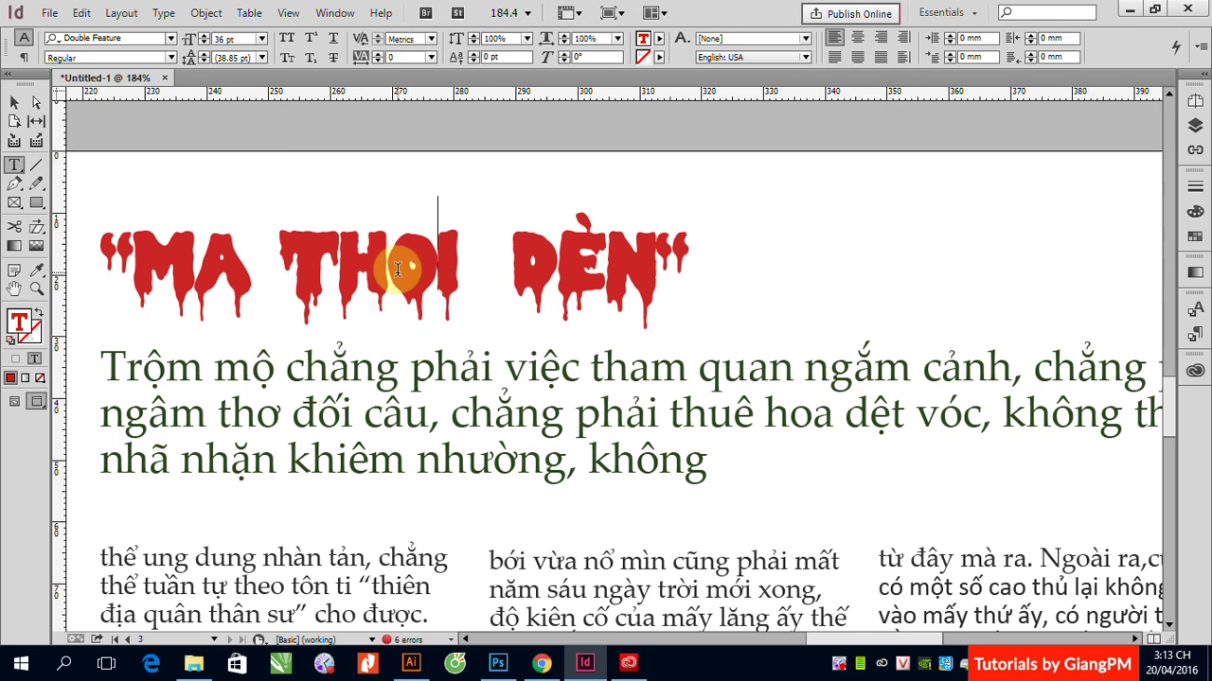
Step: Open and enlarge the Glyphs panel, and replace the O in the title's second word with the Double Feature Ô glyph
{"action": "left_click_drag", "start_coordinate": [395, 241], "coordinate": [434, 283]}
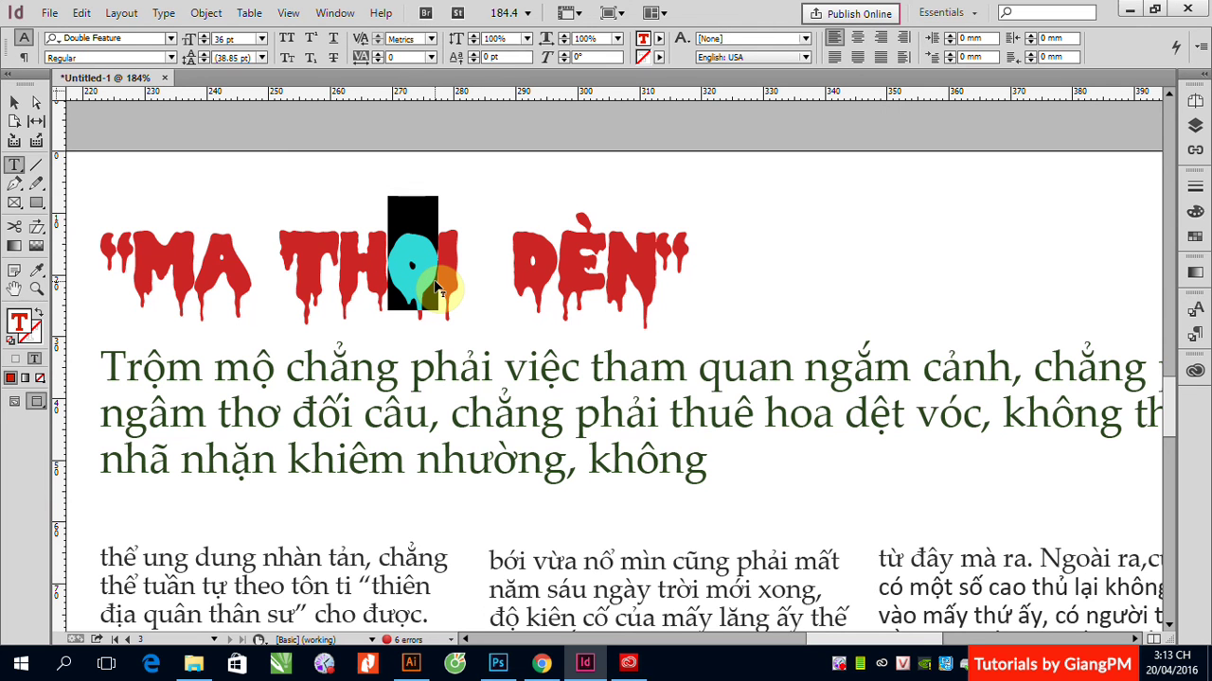
{"action": "left_click", "coordinate": [162, 15]}
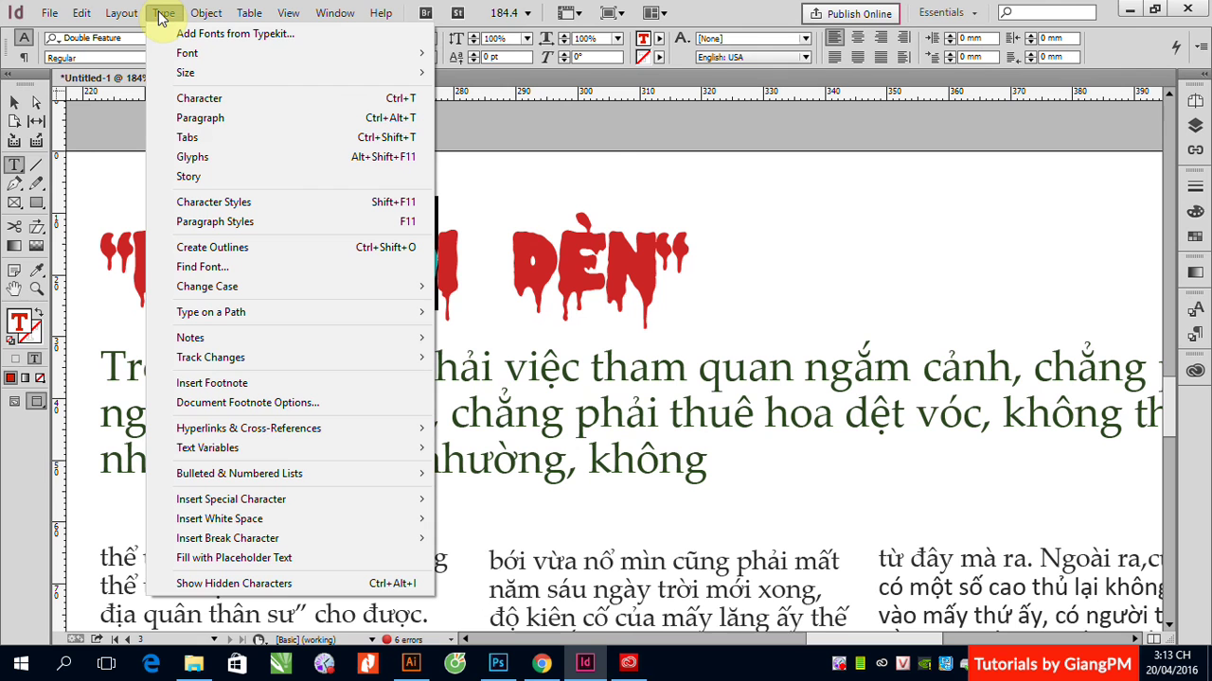
{"action": "left_click", "coordinate": [199, 161]}
{"action": "left_click_drag", "start_coordinate": [644, 226], "coordinate": [951, 106]}
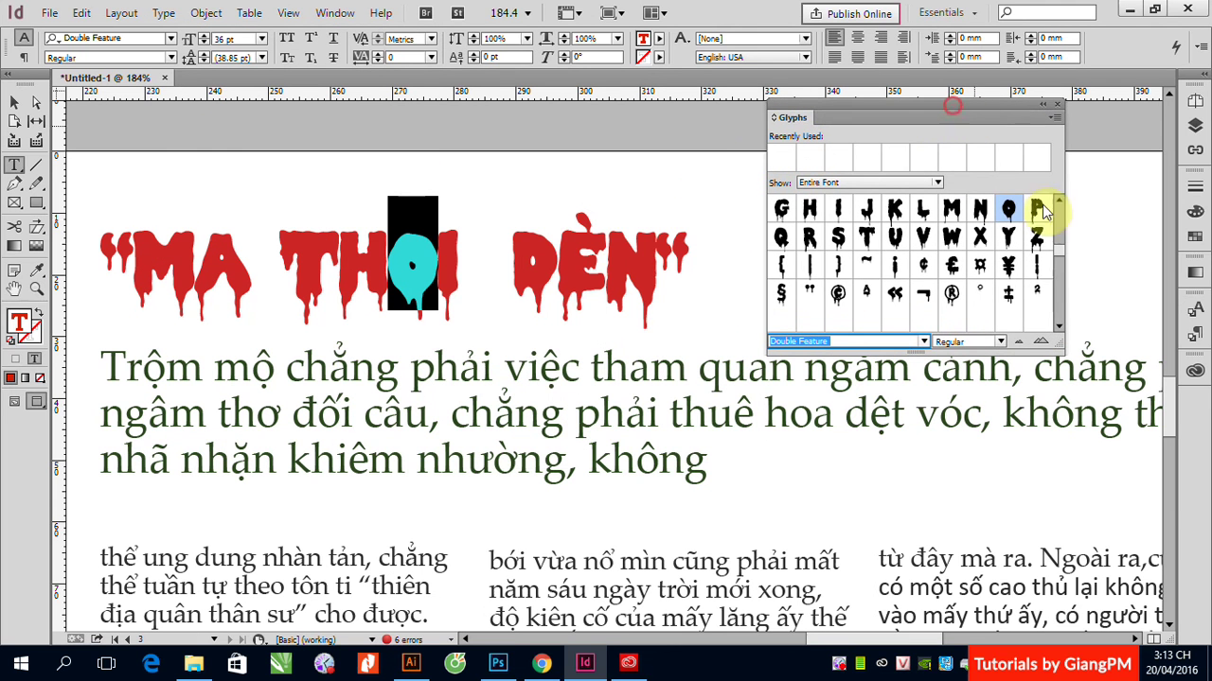
{"action": "left_click_drag", "start_coordinate": [1057, 254], "coordinate": [1058, 213]}
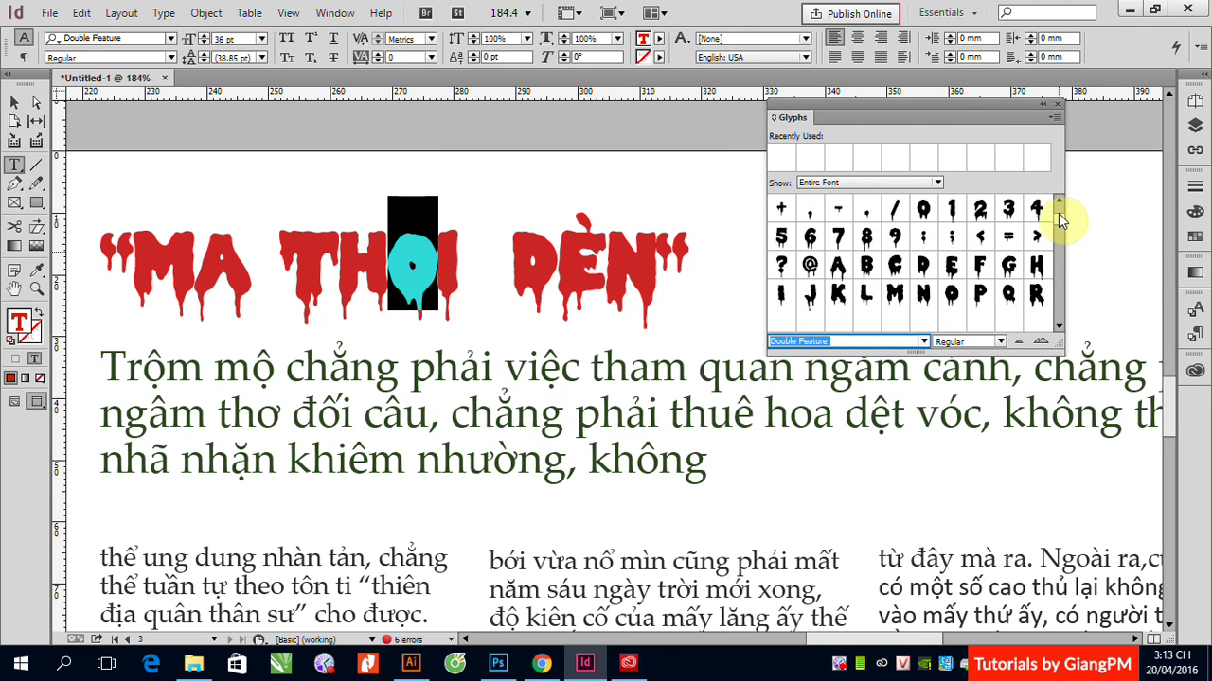
{"action": "left_click_drag", "start_coordinate": [1055, 343], "coordinate": [1034, 547]}
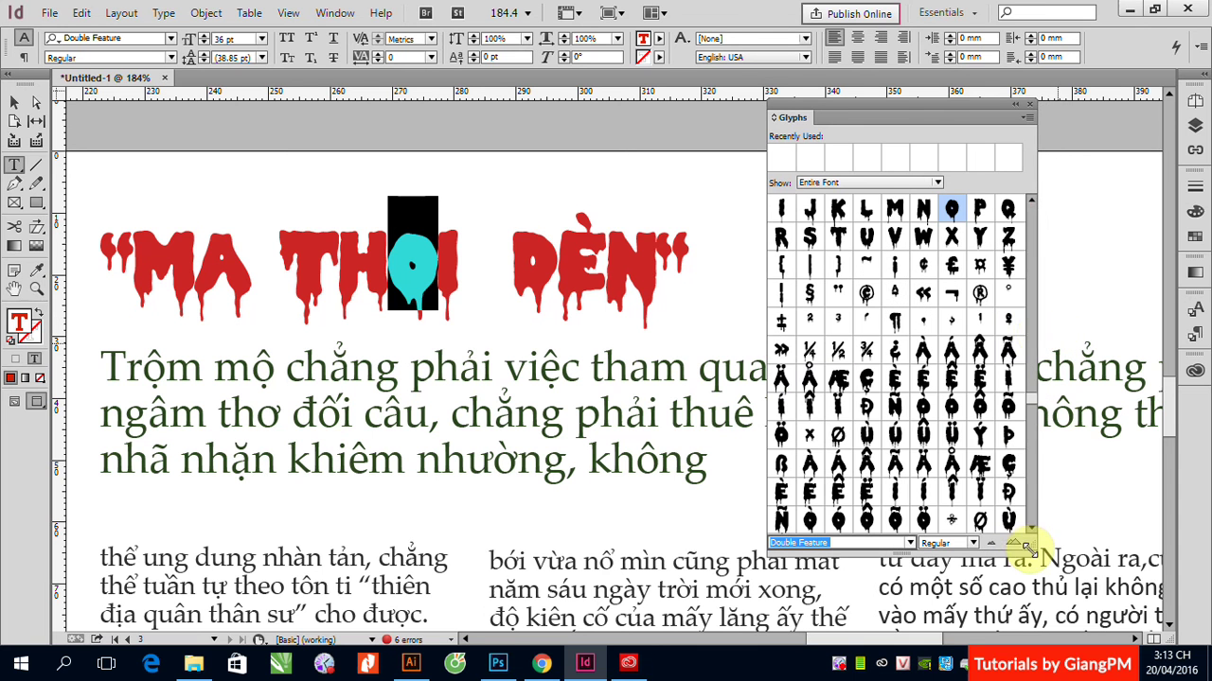
{"action": "left_click_drag", "start_coordinate": [1040, 335], "coordinate": [1156, 329]}
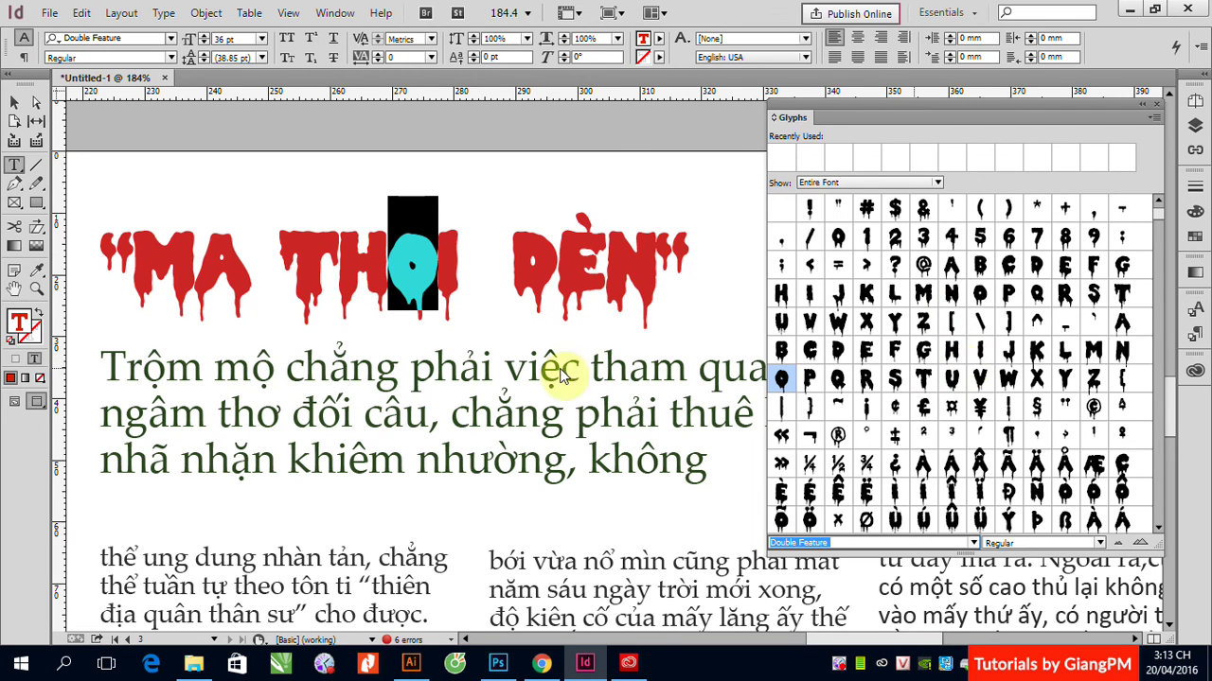
{"action": "scroll", "coordinate": [947, 474], "scroll_direction": "down", "scroll_amount": 2}
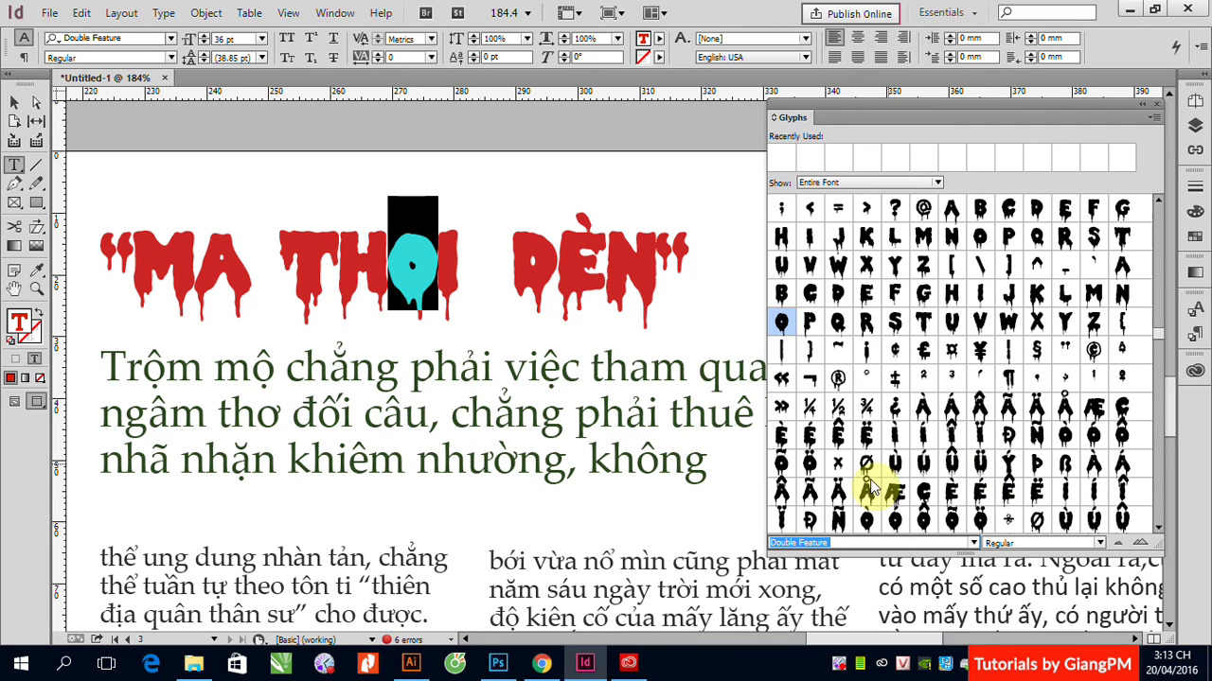
{"action": "double_click", "coordinate": [1123, 438]}
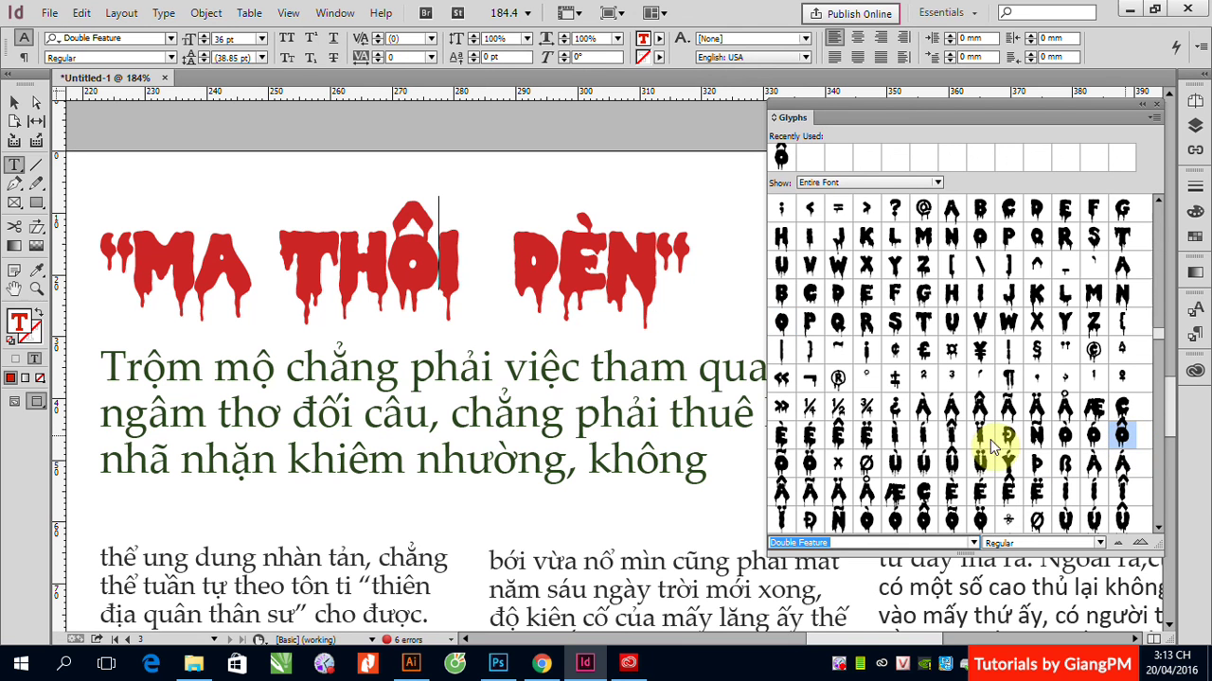
Step: Replace the D at the start of the title's last word with the Đ glyph (Latin small letter eth)
{"action": "left_click_drag", "start_coordinate": [526, 266], "coordinate": [559, 268]}
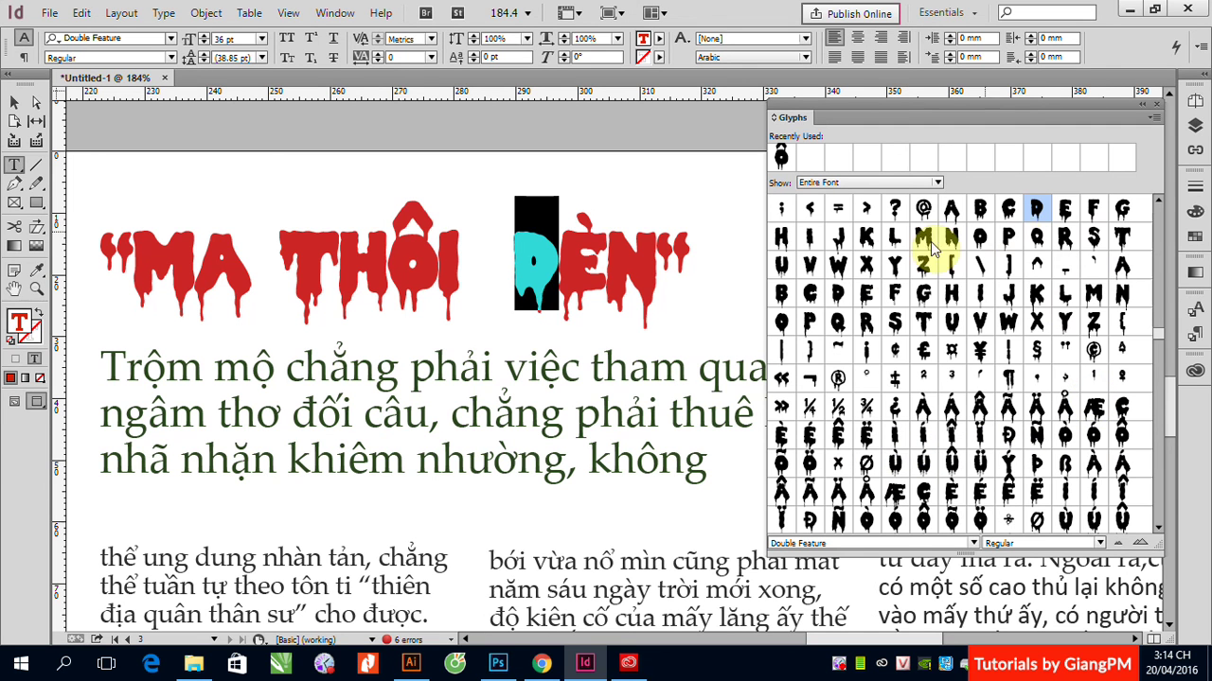
{"action": "scroll", "coordinate": [942, 379], "scroll_direction": "down", "scroll_amount": 1}
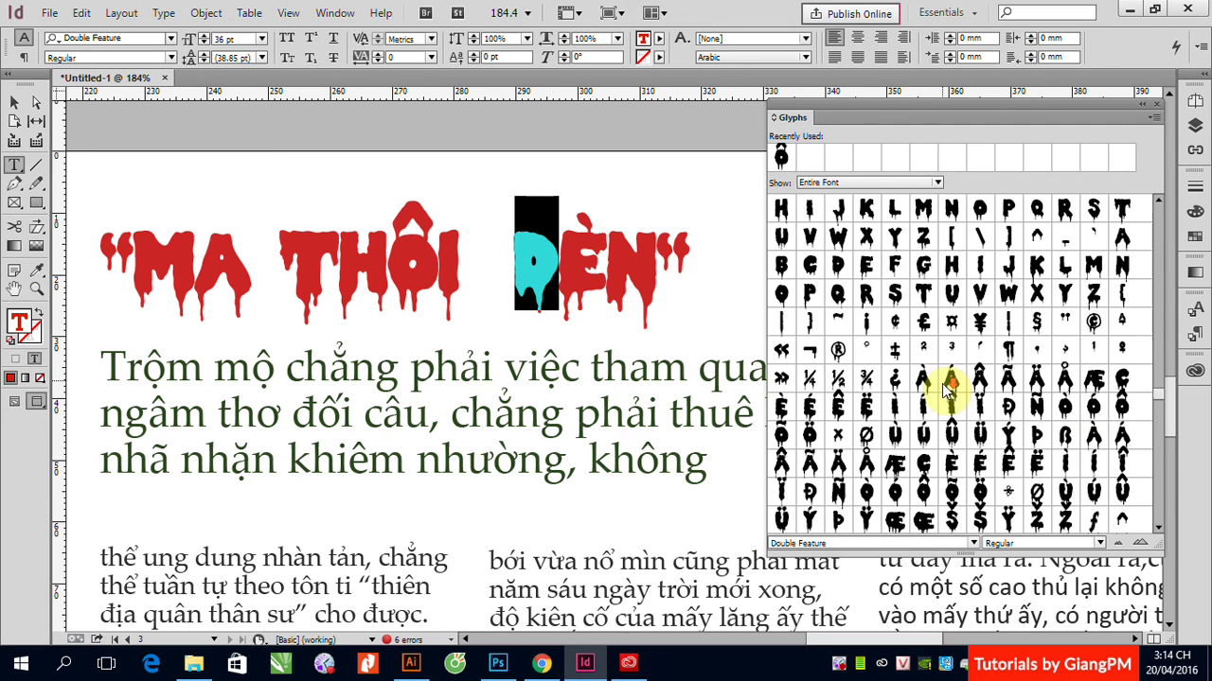
{"action": "double_click", "coordinate": [810, 494]}
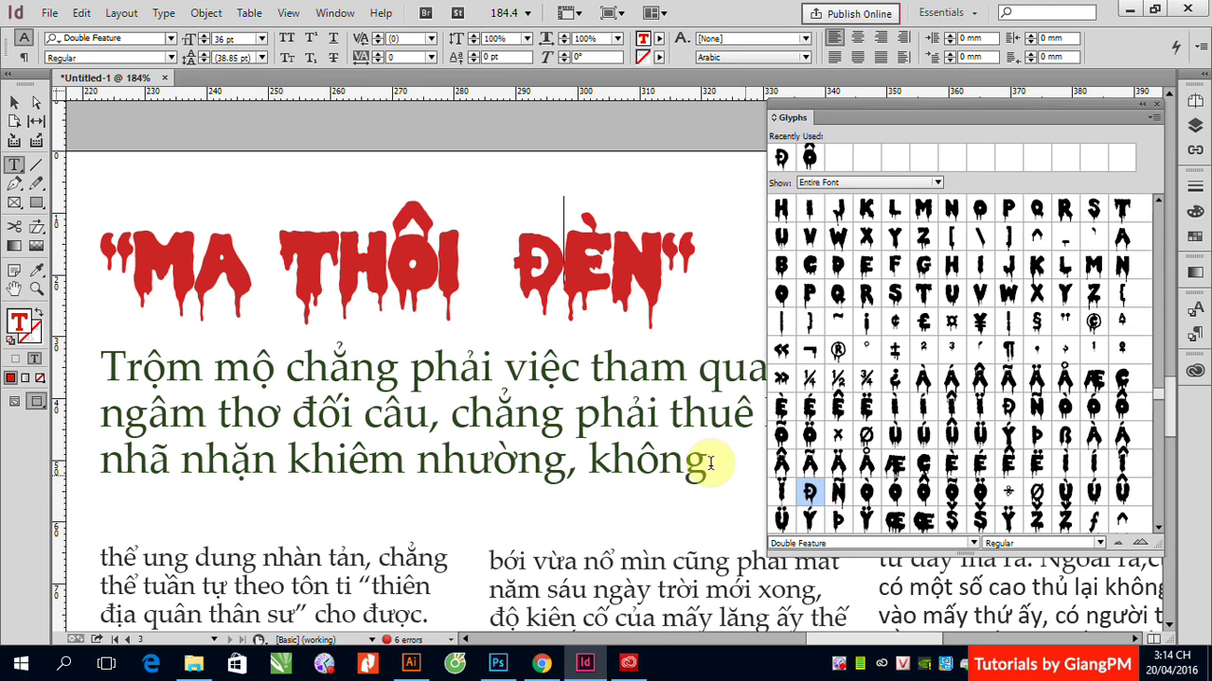
Step: Check the title's Đ and the I of its second word against their entries in the Glyphs panel
{"action": "left_click_drag", "start_coordinate": [514, 260], "coordinate": [564, 260]}
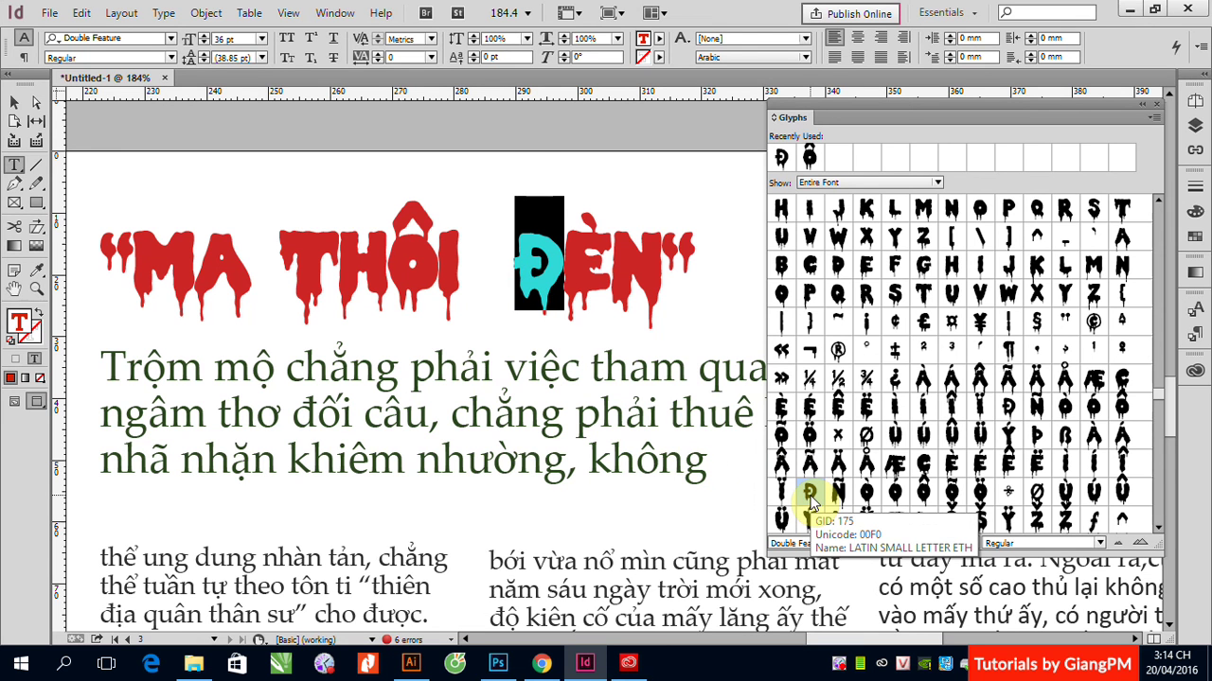
{"action": "left_click", "coordinate": [810, 497]}
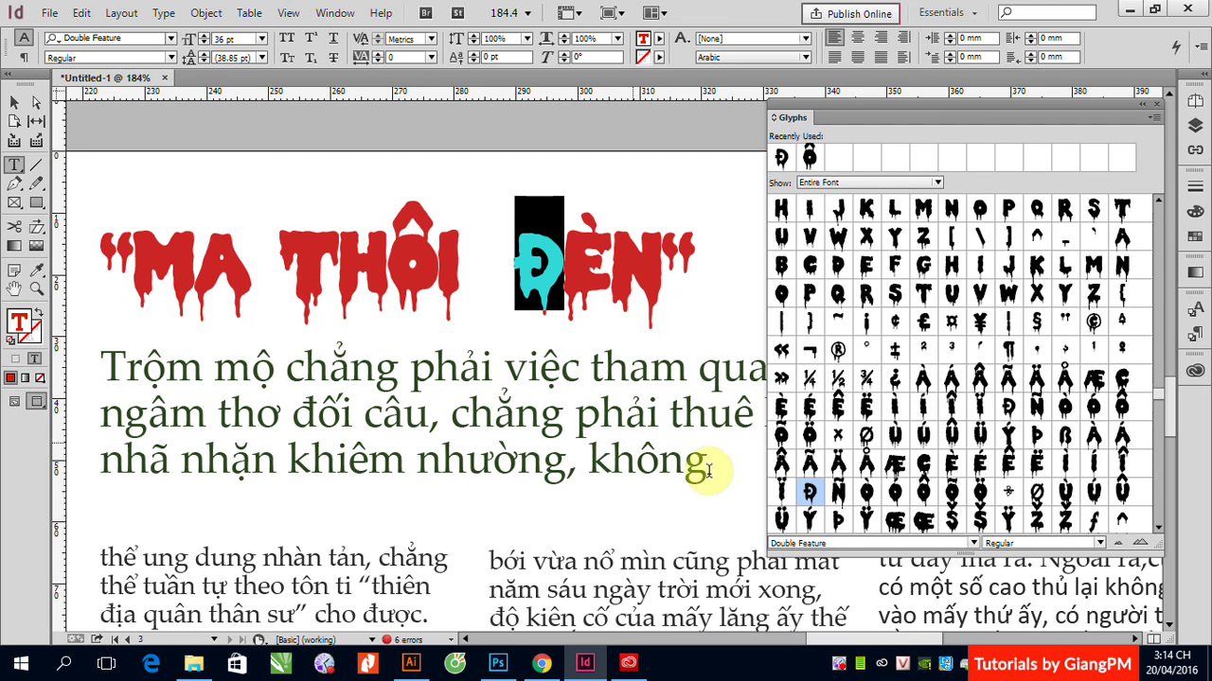
{"action": "scroll", "coordinate": [949, 479], "scroll_direction": "down", "scroll_amount": 1}
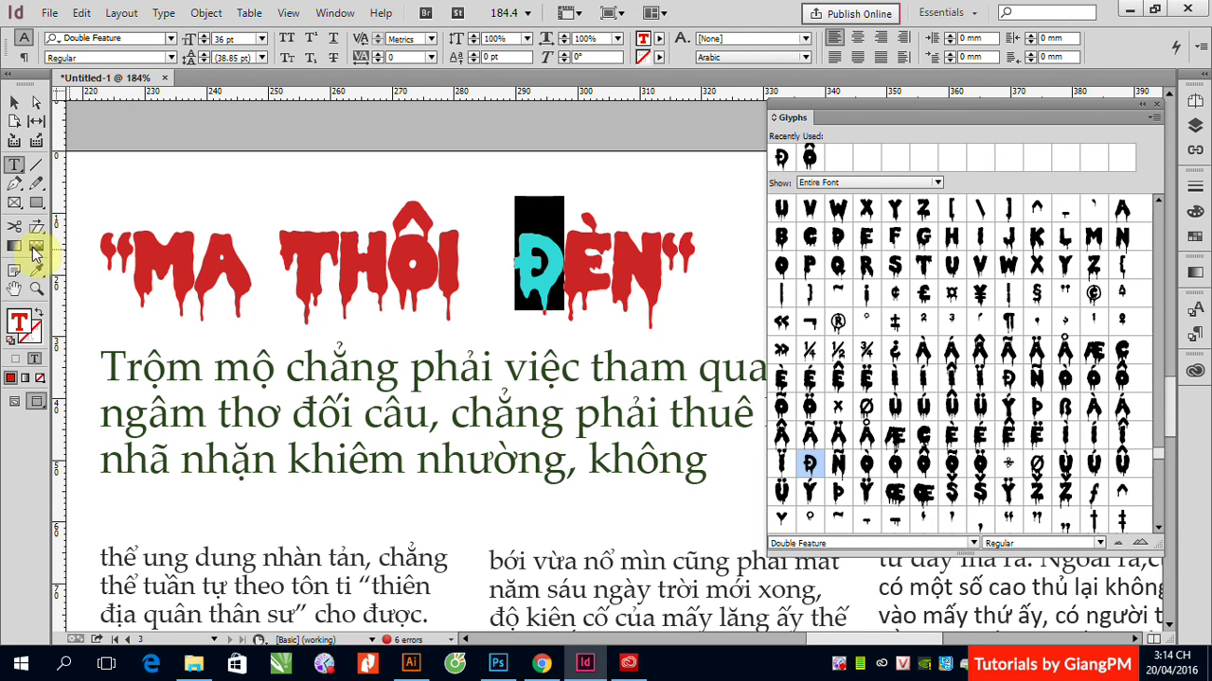
{"action": "left_click_drag", "start_coordinate": [439, 257], "coordinate": [459, 257]}
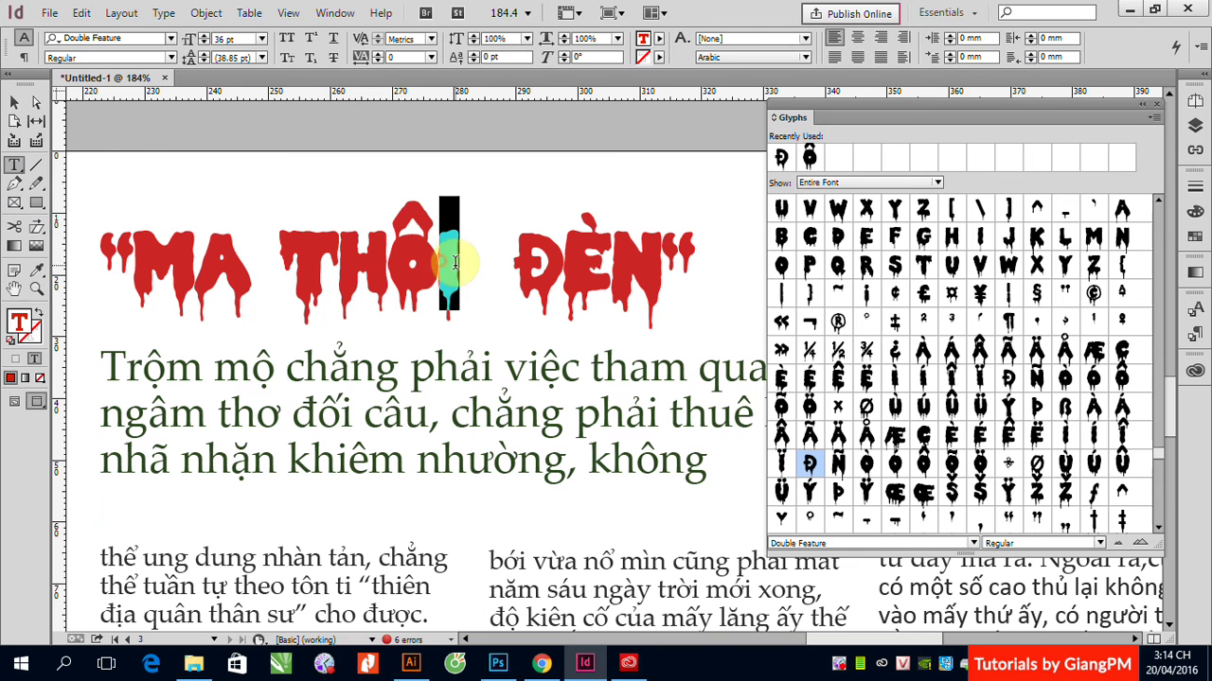
{"action": "left_click", "coordinate": [14, 102]}
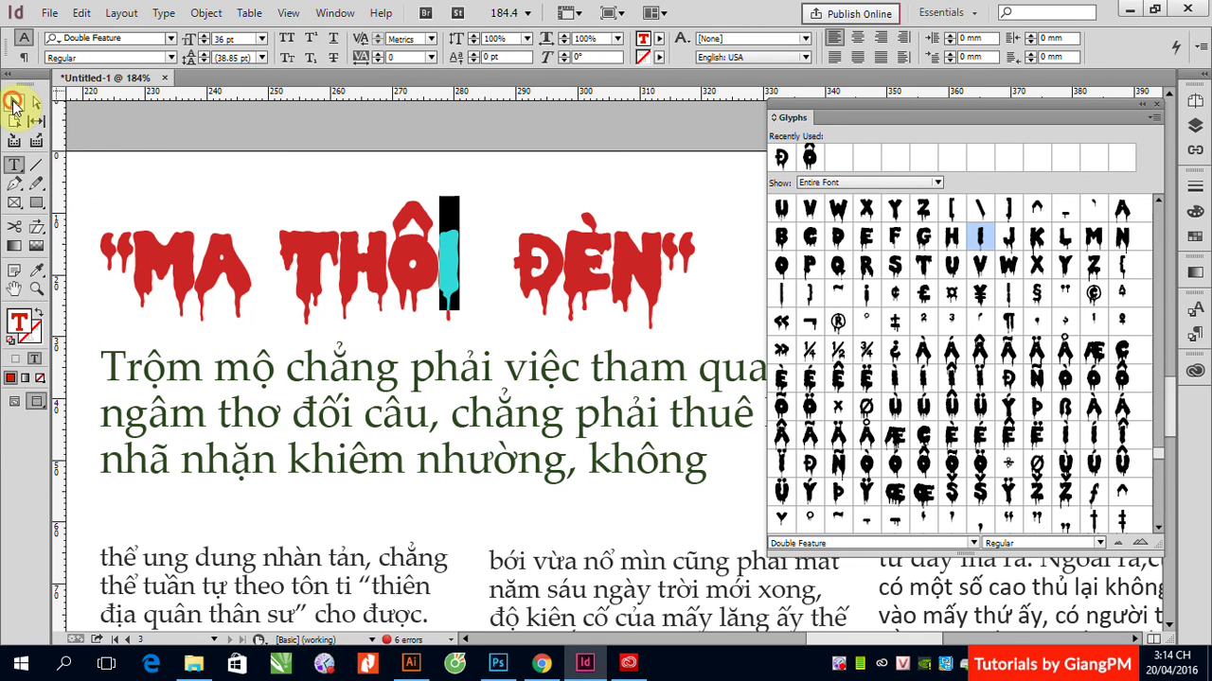
Step: Place a separate text frame above the title's second word, containing the Double Feature comma glyph in place of the letter I
{"action": "left_click", "coordinate": [15, 163]}
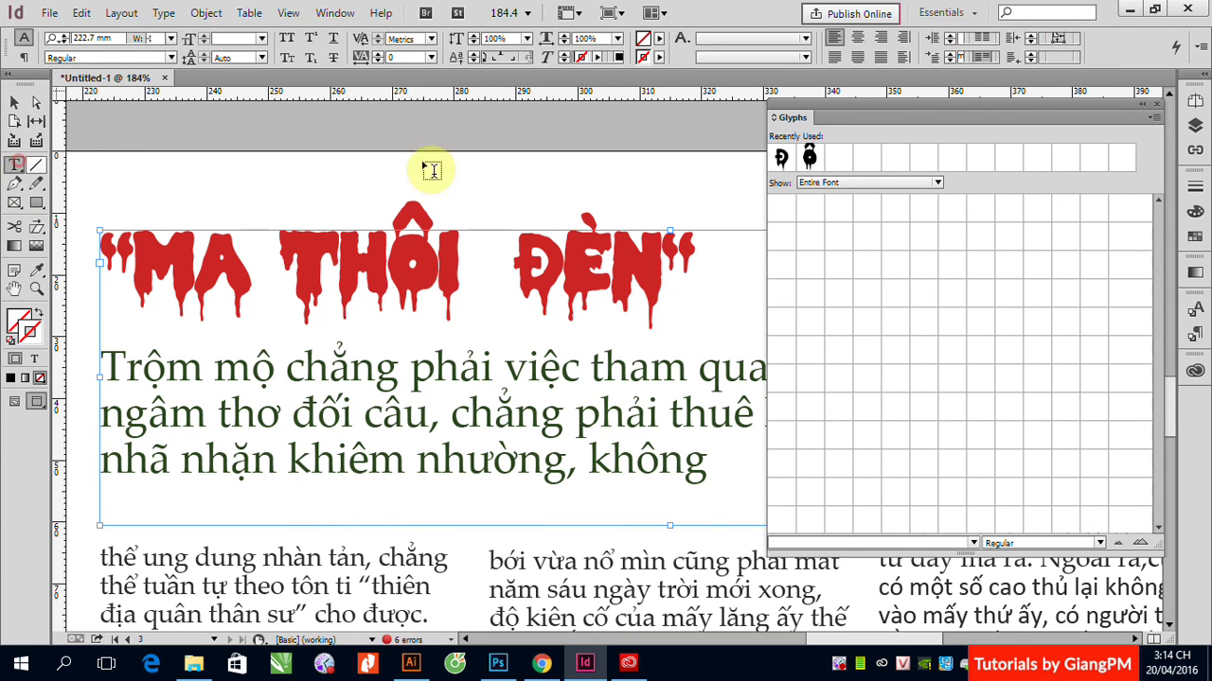
{"action": "left_click", "coordinate": [549, 163]}
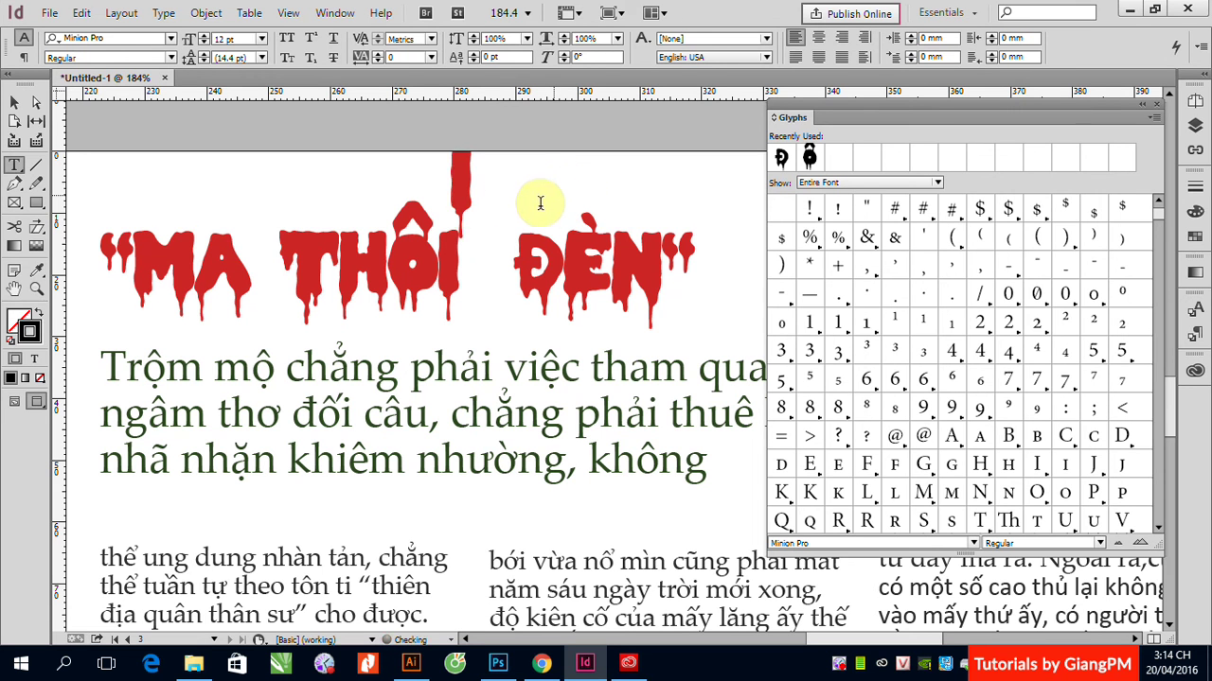
{"action": "double_click", "coordinate": [460, 168]}
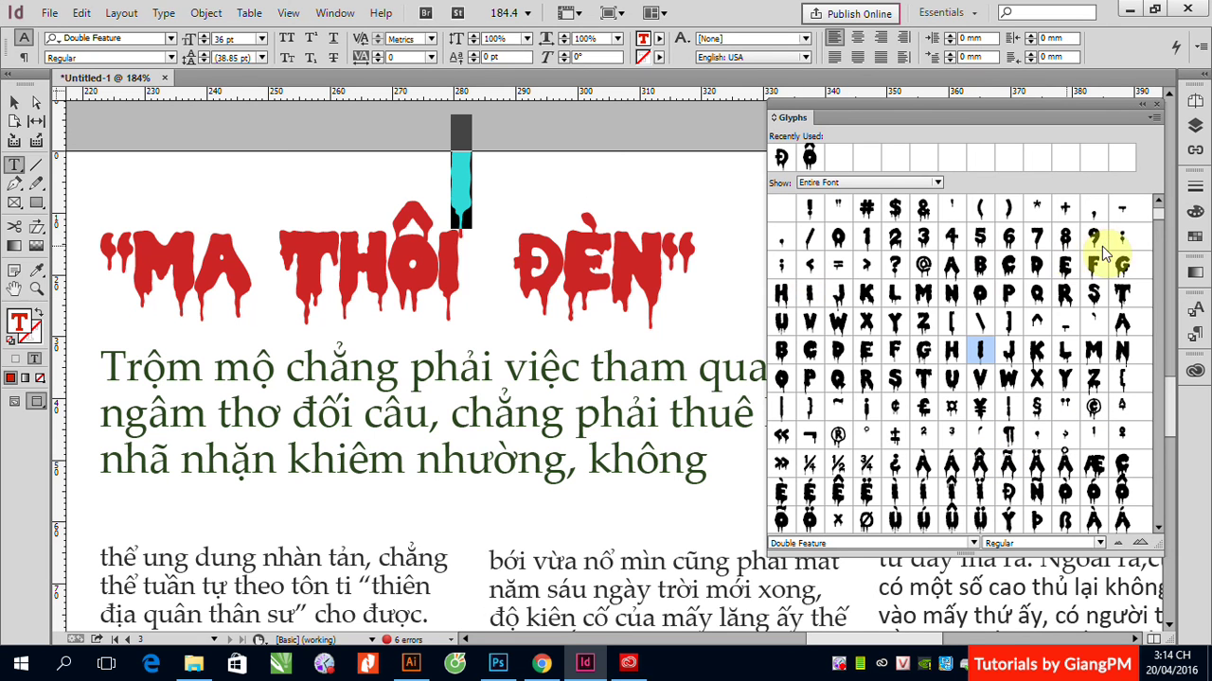
{"action": "double_click", "coordinate": [1093, 210]}
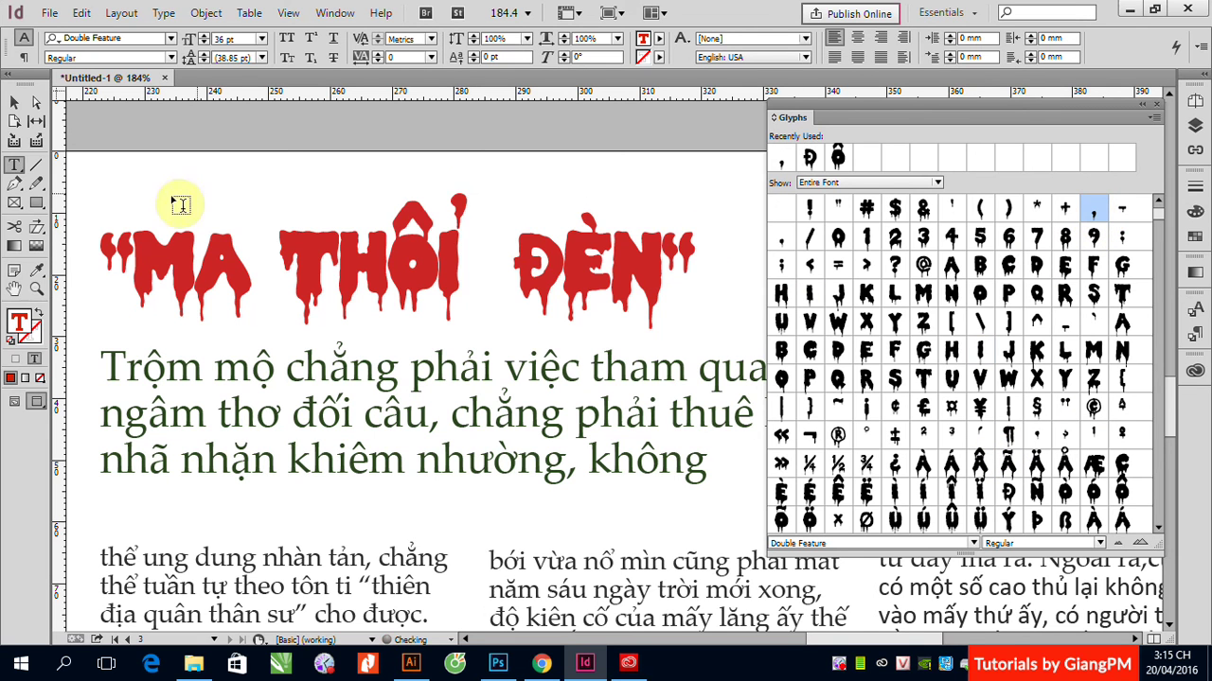
Step: Move the comma glyph's frame to about X 276.2 mm, Y -1.6 mm as the accent over the title's Ô, and close the Glyphs panel
{"action": "left_click", "coordinate": [13, 102]}
{"action": "left_click", "coordinate": [460, 200]}
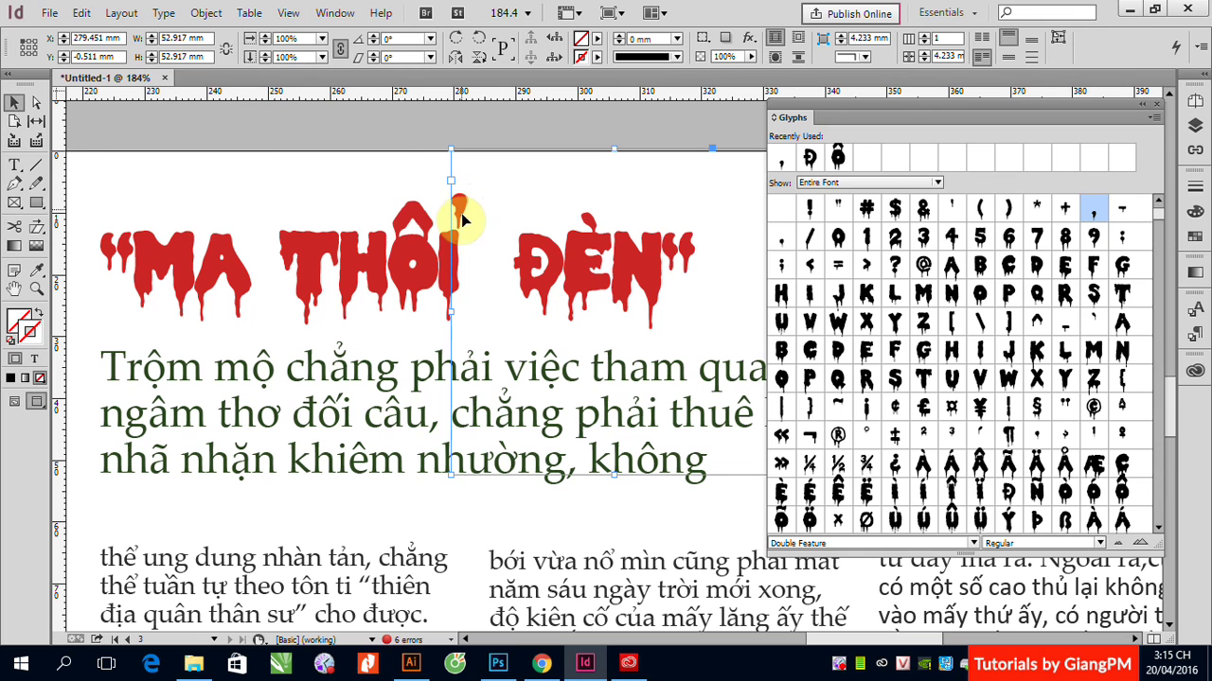
{"action": "mouse_move", "coordinate": [460, 201]}
{"action": "left_mouse_down"}
{"action": "mouse_move", "coordinate": [426, 198]}
{"action": "mouse_move", "coordinate": [446, 222]}
{"action": "mouse_move", "coordinate": [414, 201]}
{"action": "mouse_move", "coordinate": [445, 207]}
{"action": "left_mouse_up"}
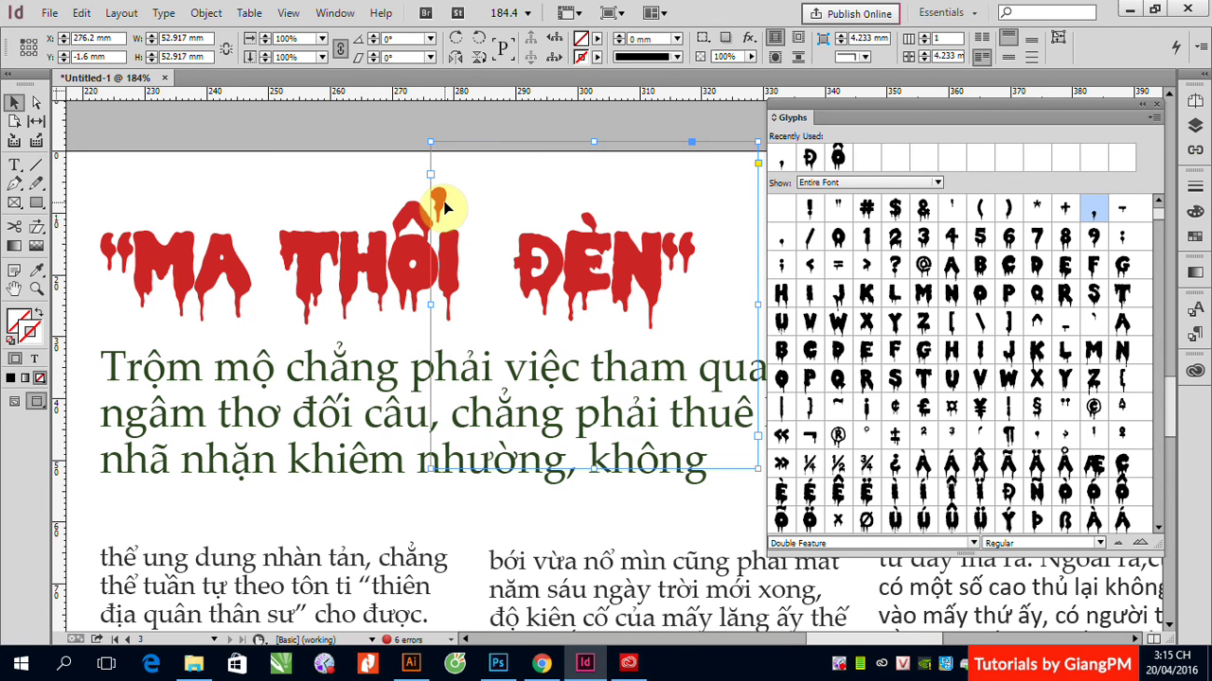
{"action": "left_click", "coordinate": [1156, 104]}
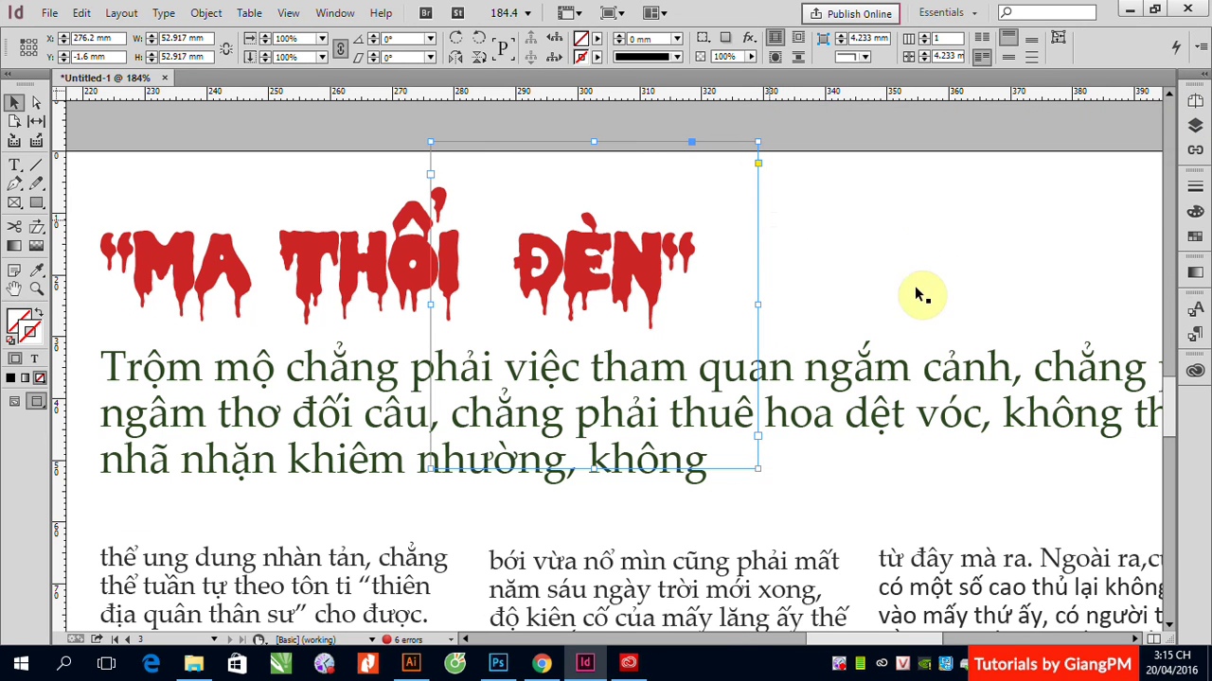
{"action": "left_click", "coordinate": [884, 303]}
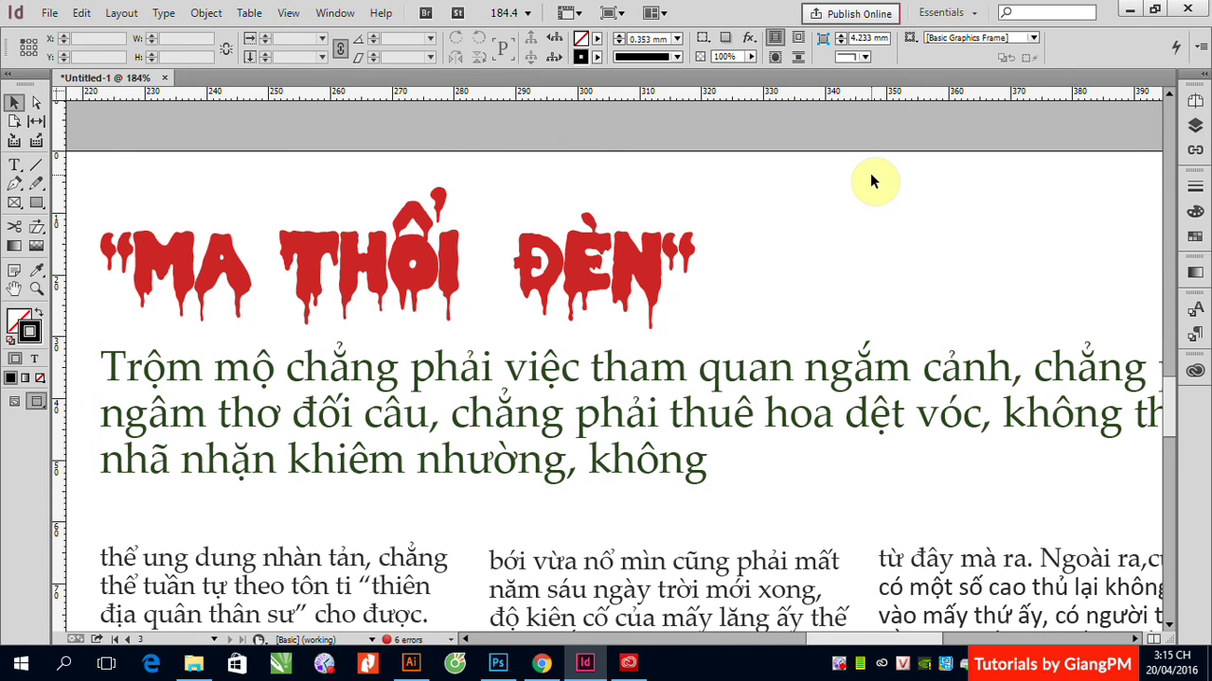
Step: Select the text frame of the first body column on the right-hand page of the spread
{"action": "key", "text": "ctrl+alt+0"}
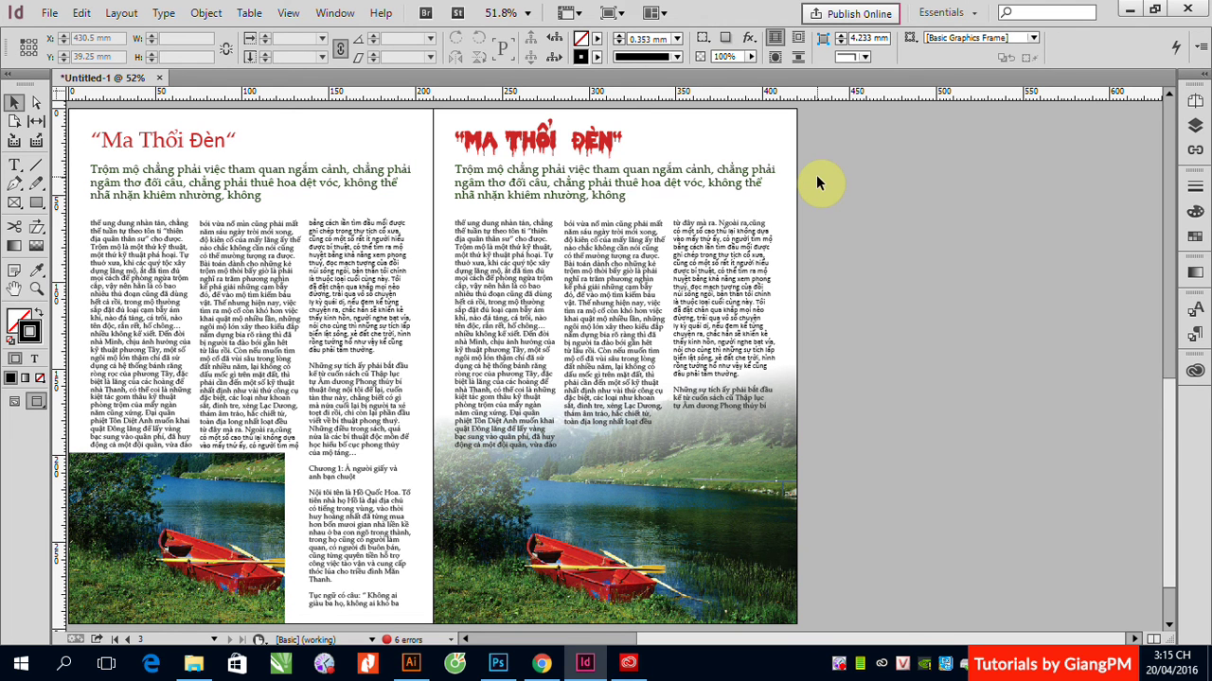
{"action": "left_click", "coordinate": [500, 236]}
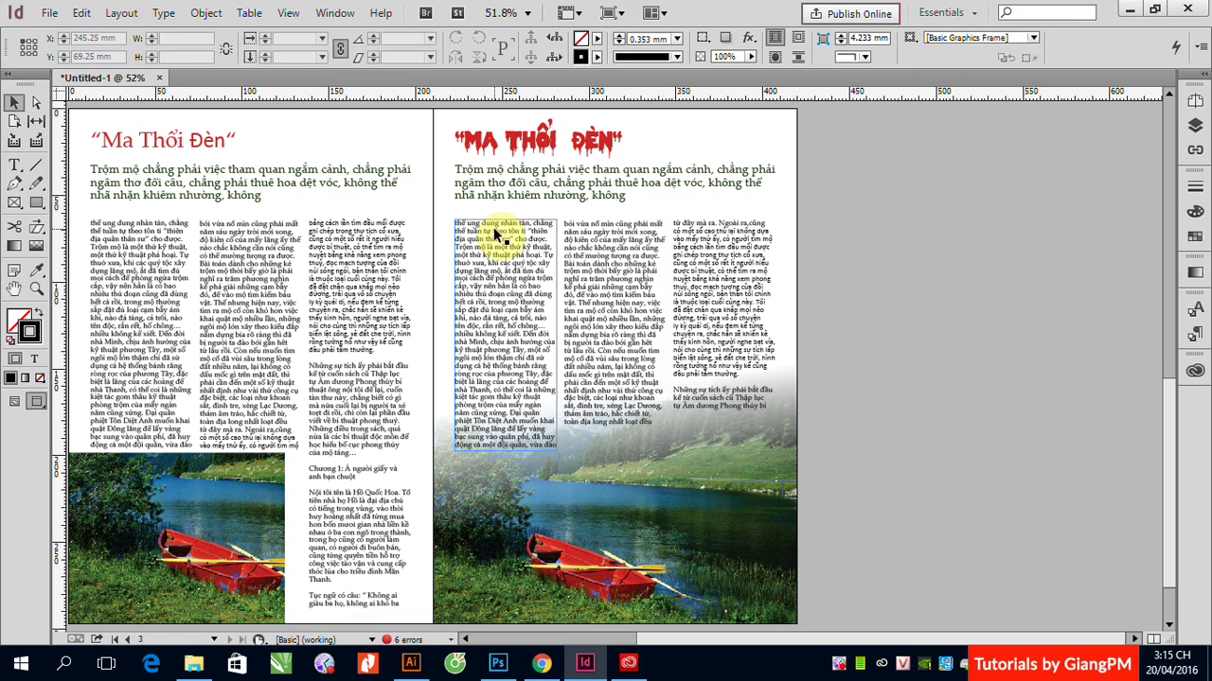
{"action": "left_click", "coordinate": [720, 271]}
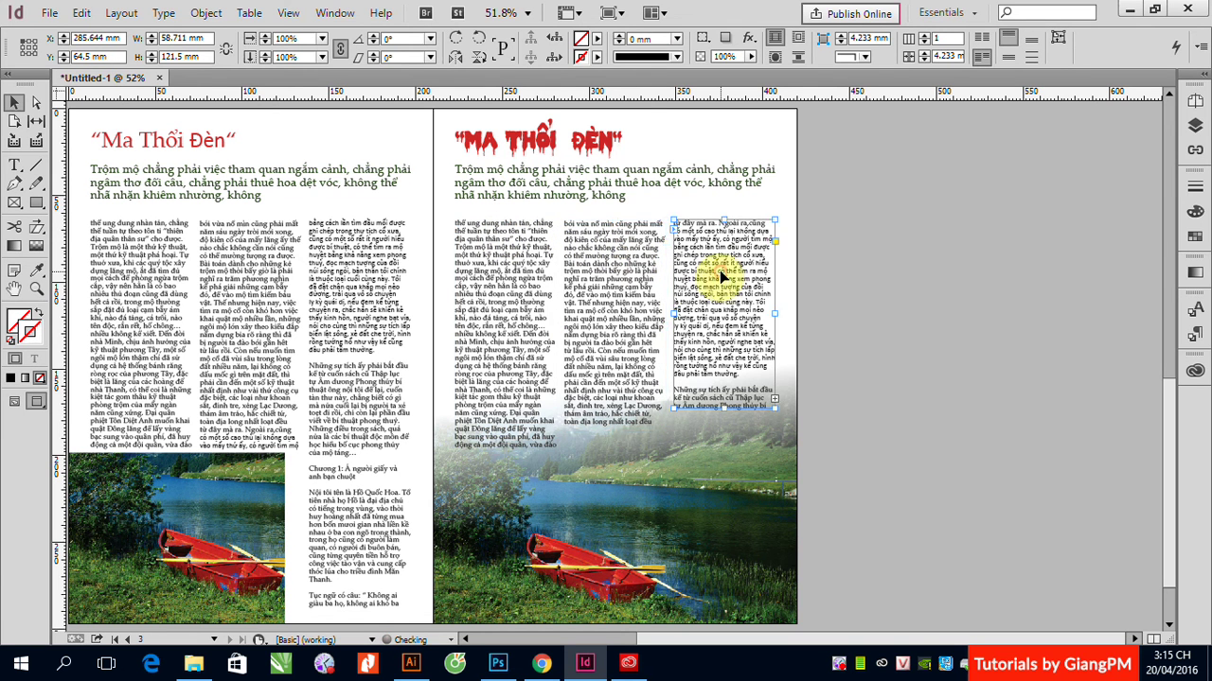
{"action": "left_click", "coordinate": [525, 282]}
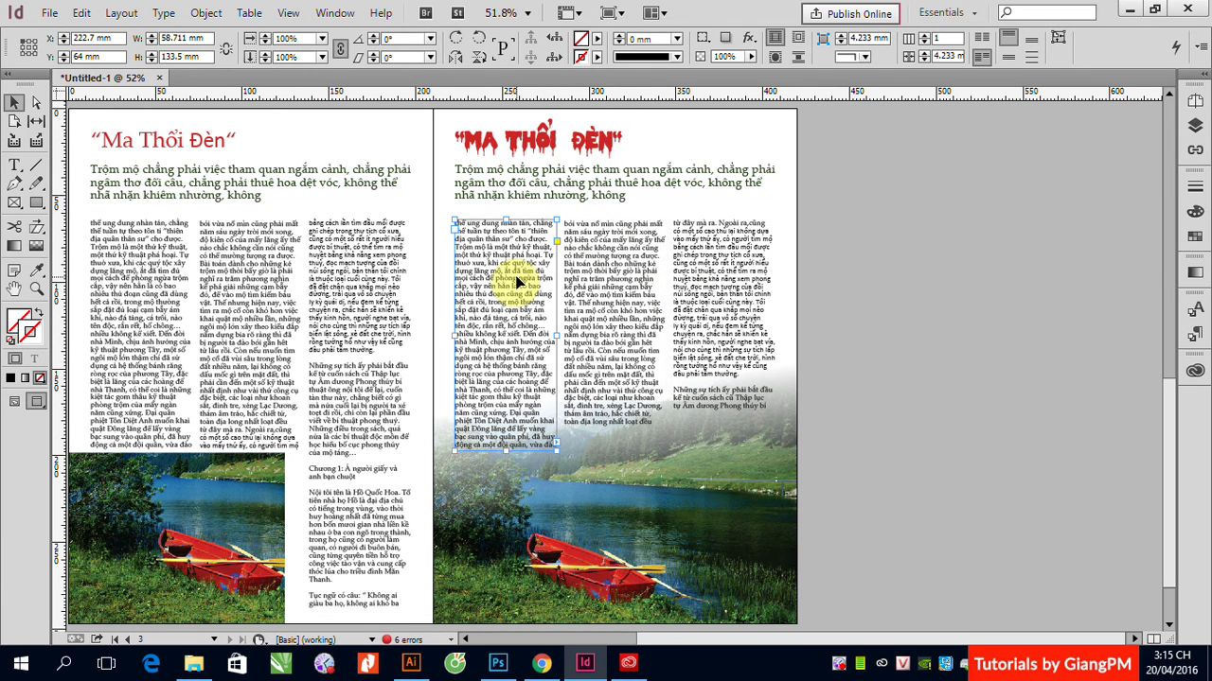